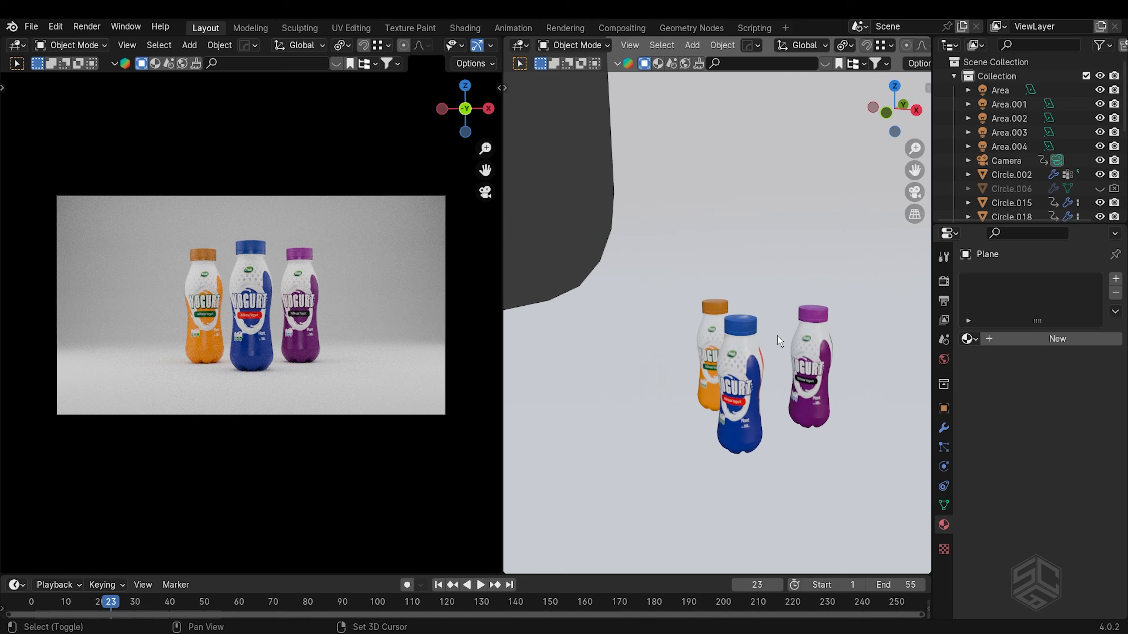
scroll(693, 306, "up", 3)
mouse_move(777, 336)
middle_mouse_down("shift")
mouse_move(693, 307)
mouse_move(774, 326)
middle_mouse_up("shift")
middle_click_drag(635, 367, 735, 340, "shift")
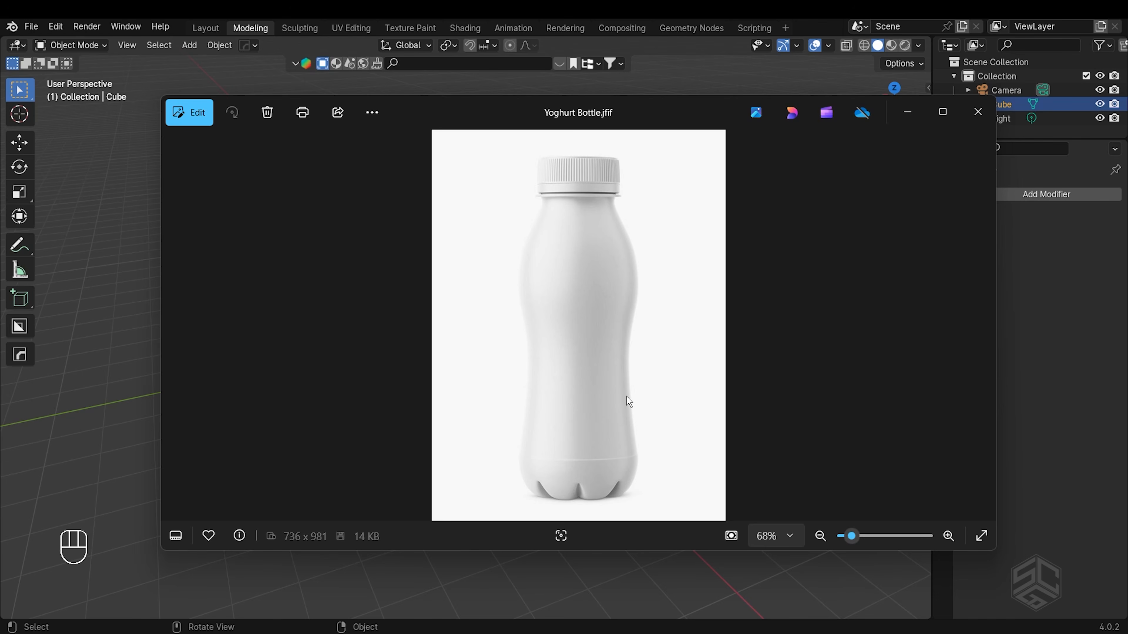
scroll(597, 517, "up", 3)
left_click_drag(599, 385, 601, 351)
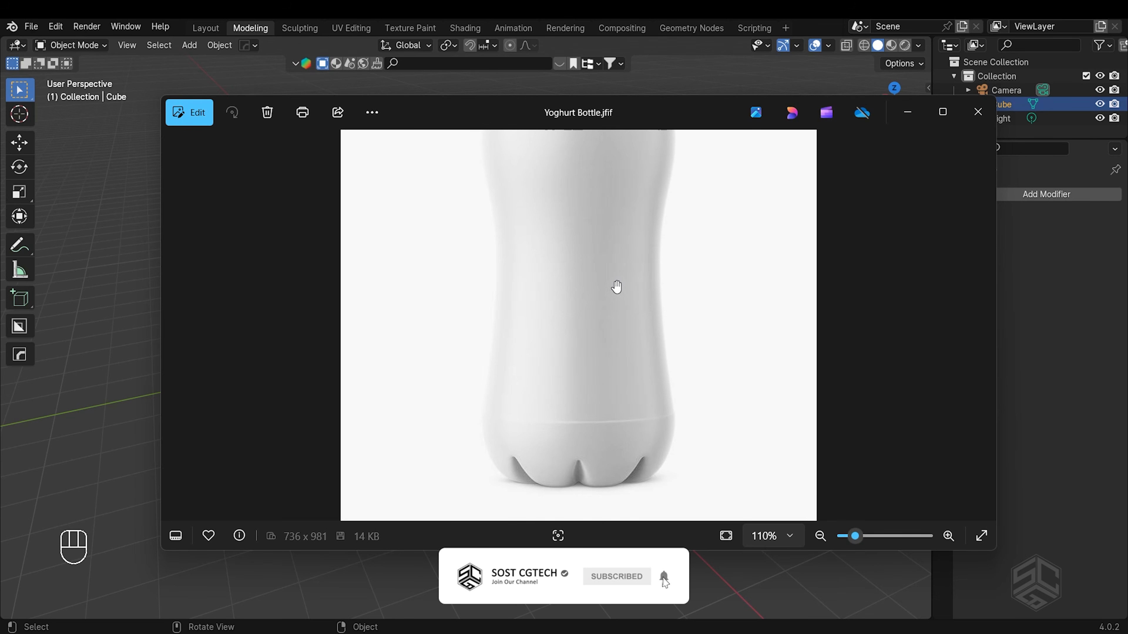
scroll(617, 287, "down", 3)
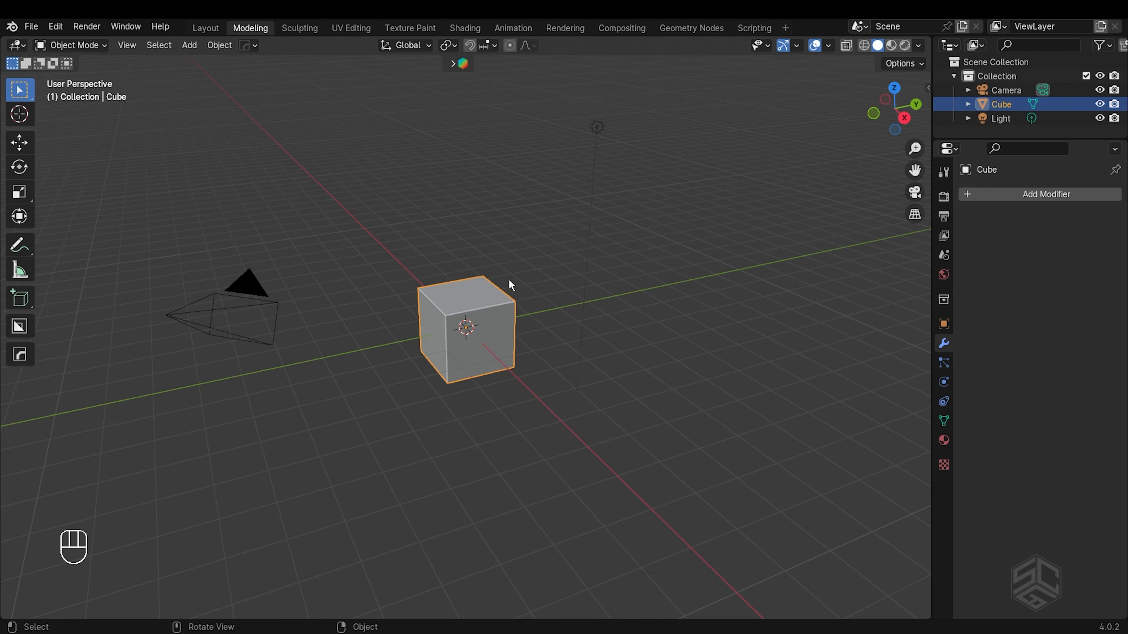
- Delete all the default objects (camera, cube and light) from the scene
mouse_move(508, 280)
middle_mouse_down()
mouse_move(460, 292)
mouse_move(494, 284)
mouse_move(515, 298)
middle_mouse_up()
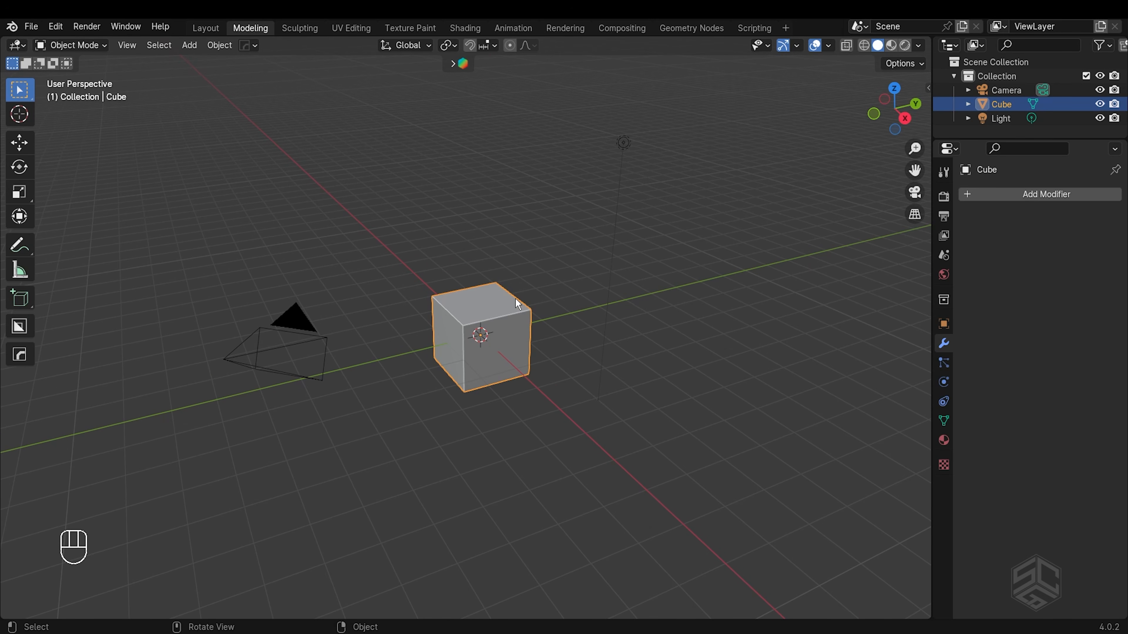
key("a")
key("x")
left_click(514, 297)
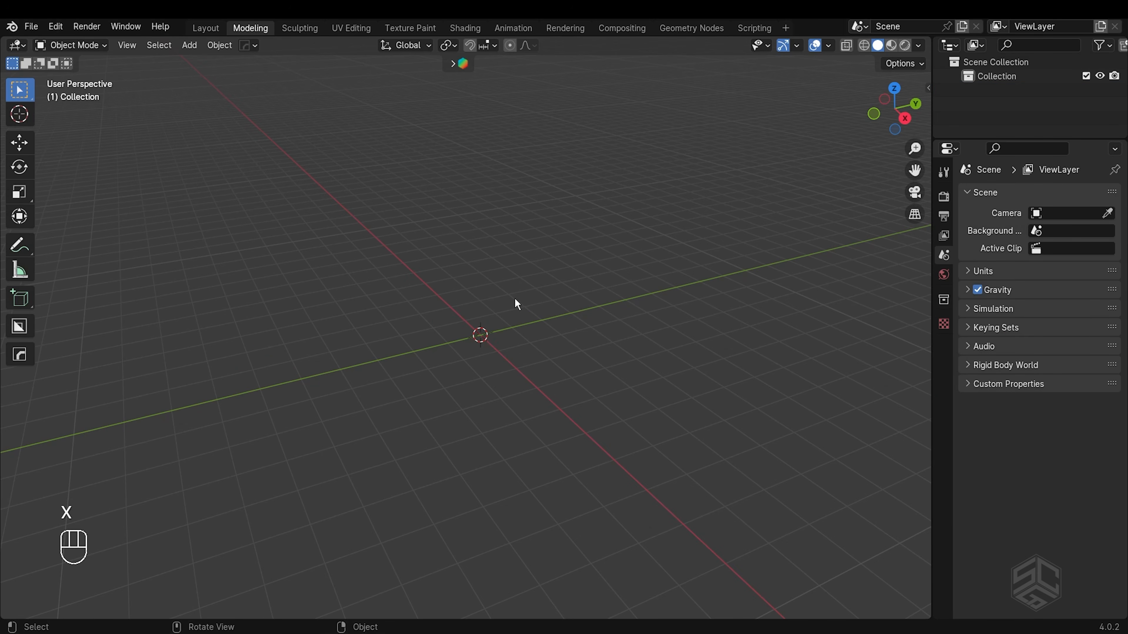
- Bring the Yoghurt Bottle image from the file explorer into the right orthographic view as a reference image
key("KP_2")
key("KP_3")
scroll(389, 262, "up", 3)
middle_click_drag(483, 244, 484, 337, "shift")
key("alt+Tab")
left_click_drag(48, 167, 325, 199)
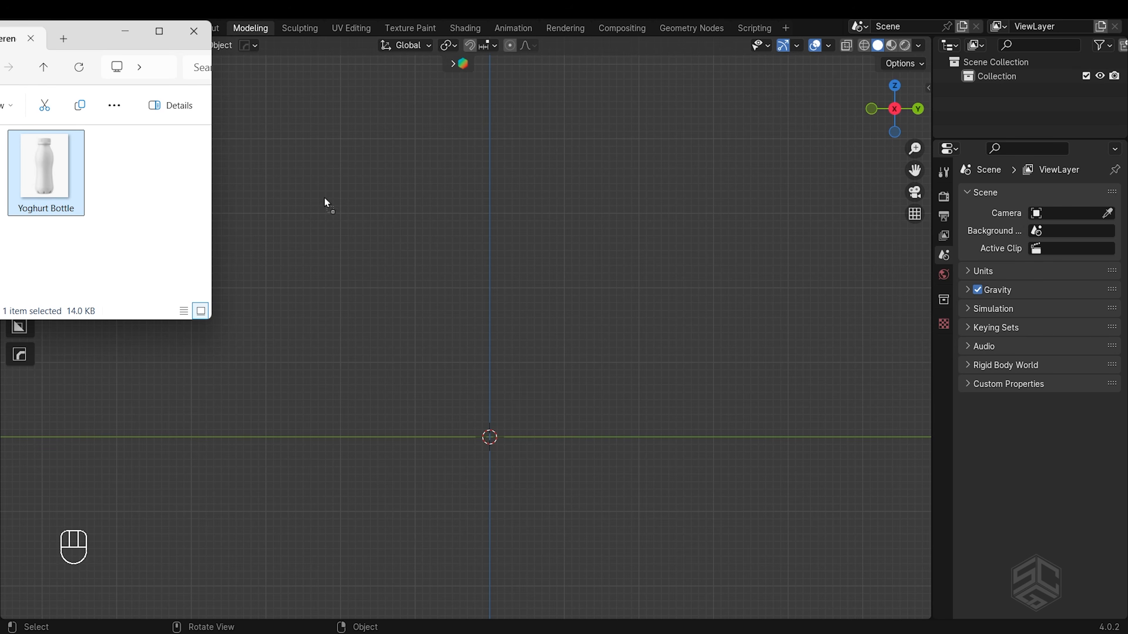
left_click_drag(477, 343, 476, 342)
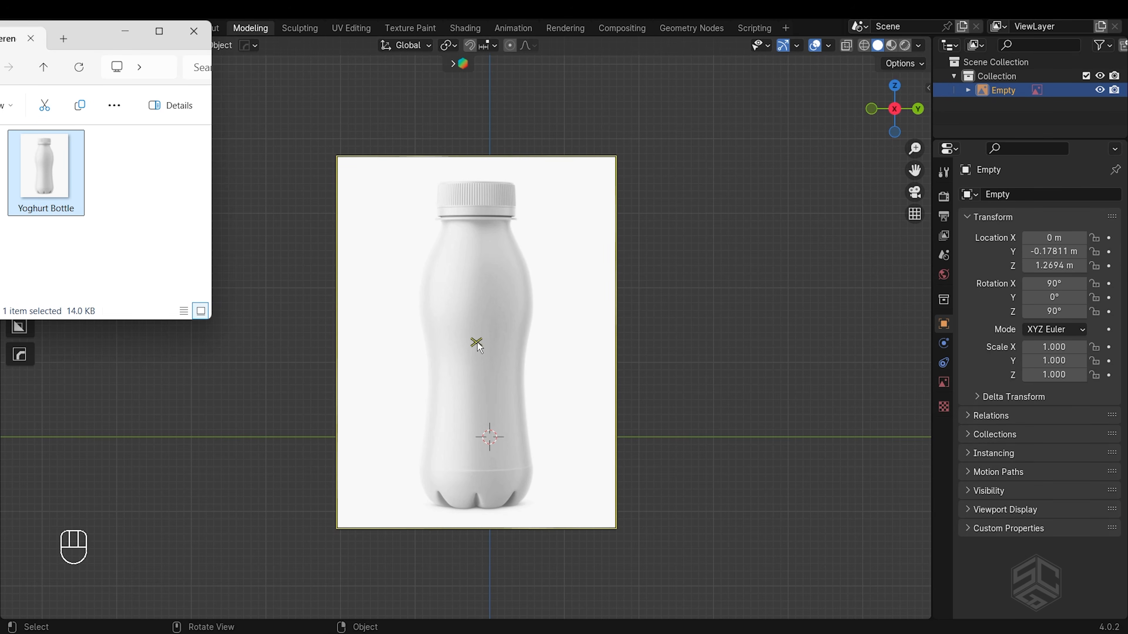
left_click(586, 382)
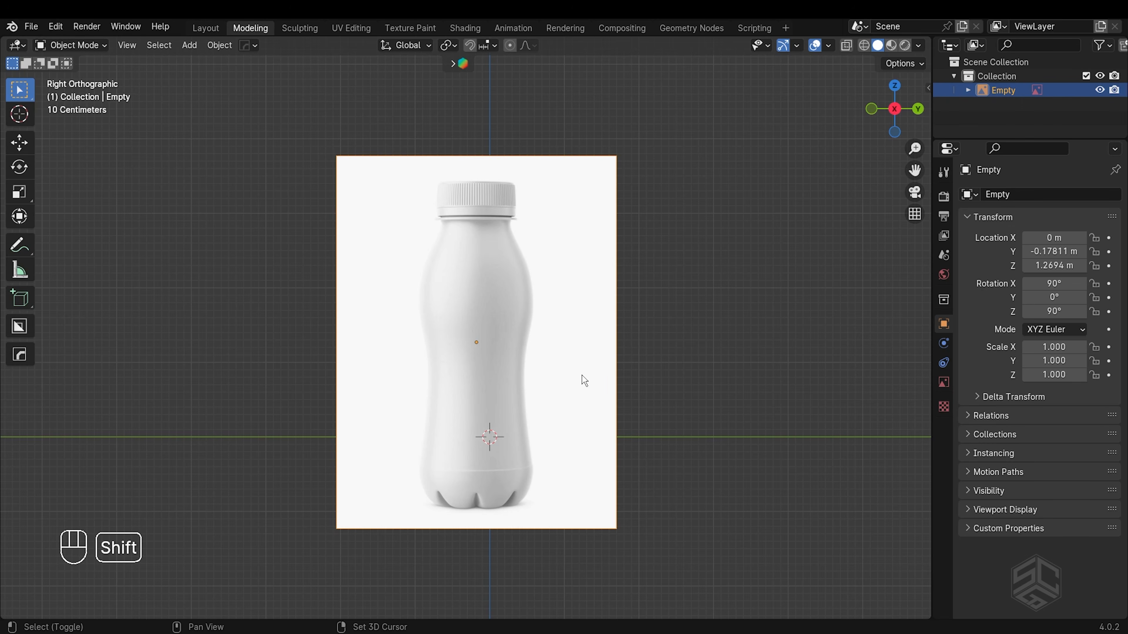
- Snap the reference image to the 3D cursor at the world origin and raise it about 2.11 m along Z
key("shift+s")
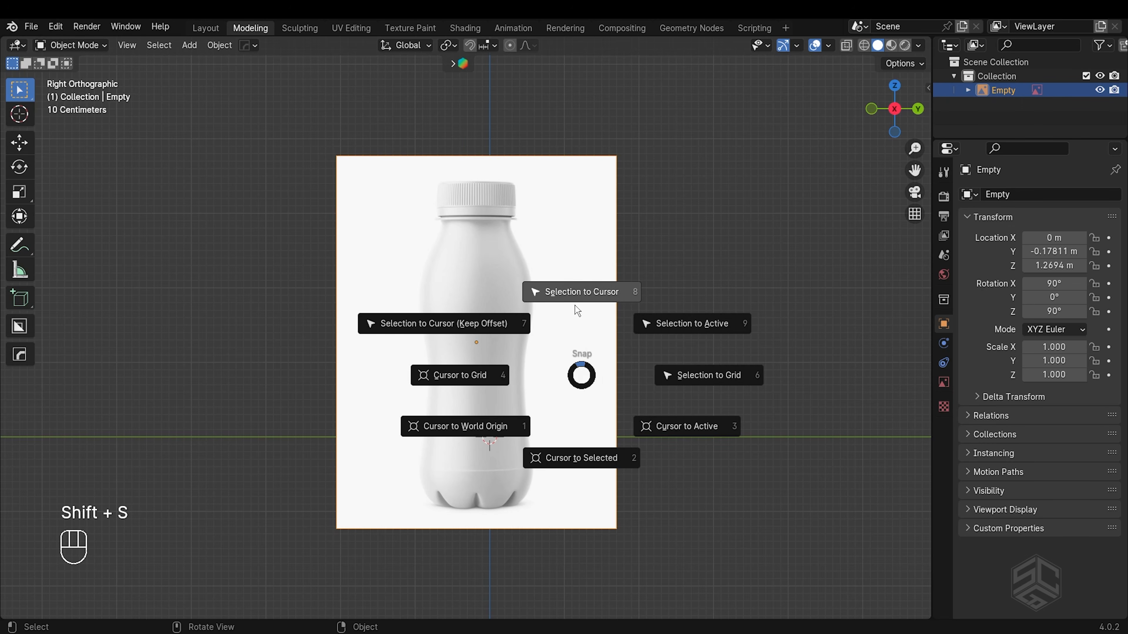
left_click(579, 319)
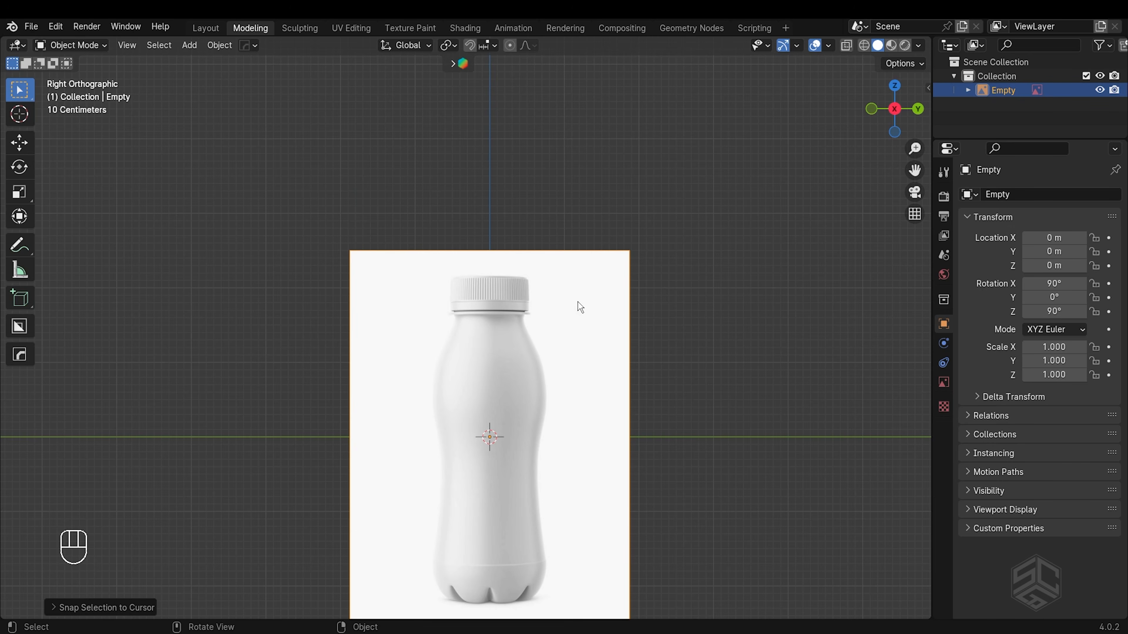
key("g")
key("z")
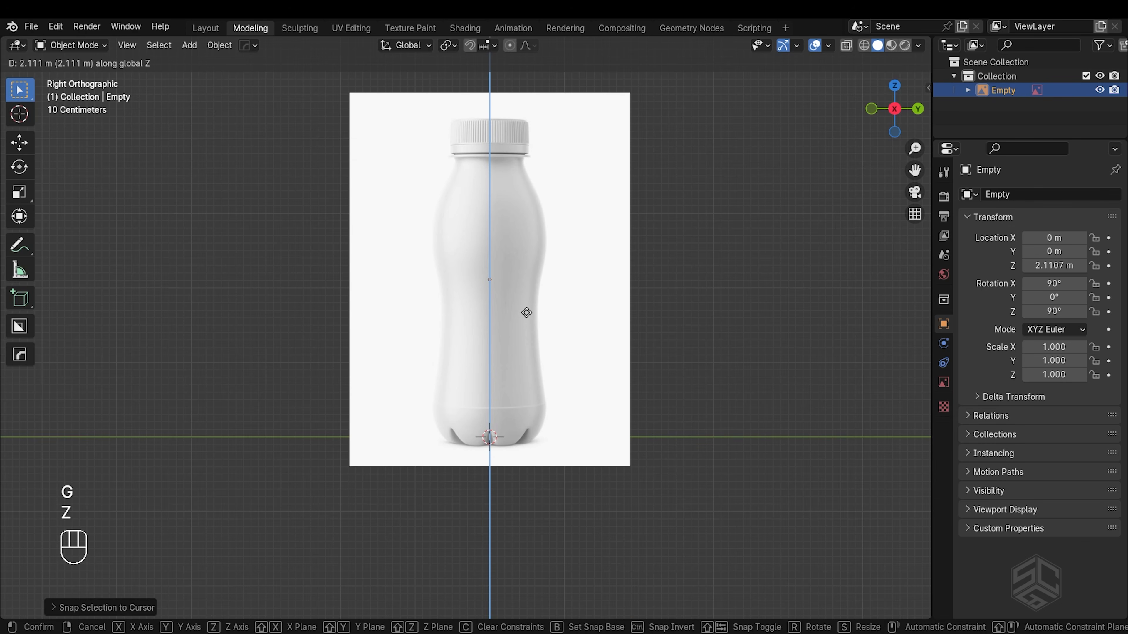
left_click(526, 313)
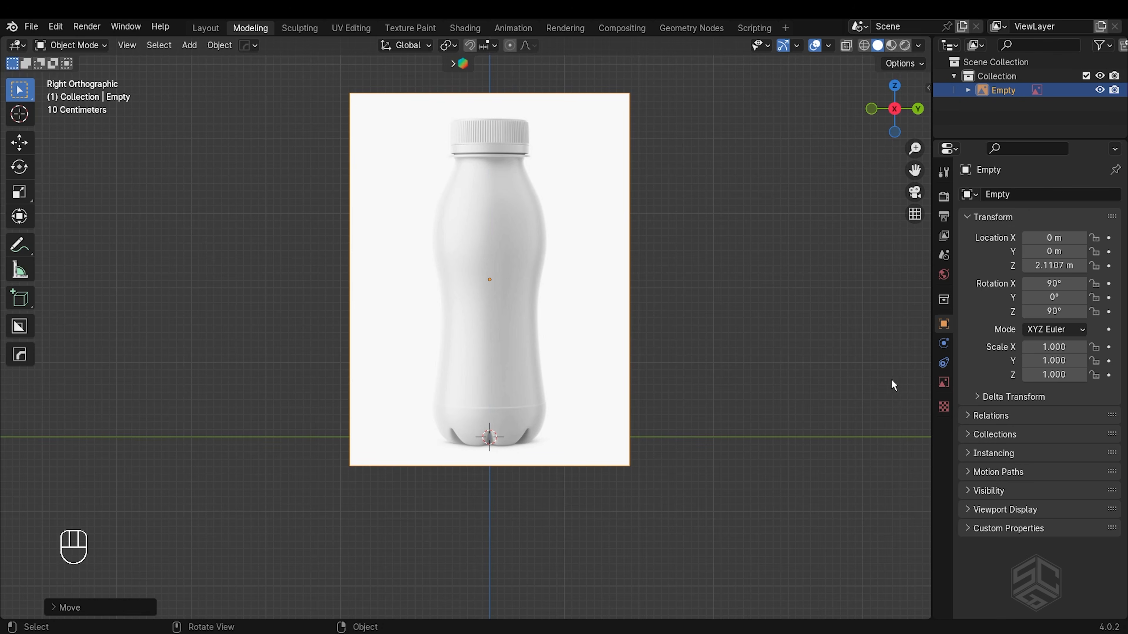
- Enable opacity for the reference image and lower it to about 0.438
left_click(943, 382)
left_click(1027, 359)
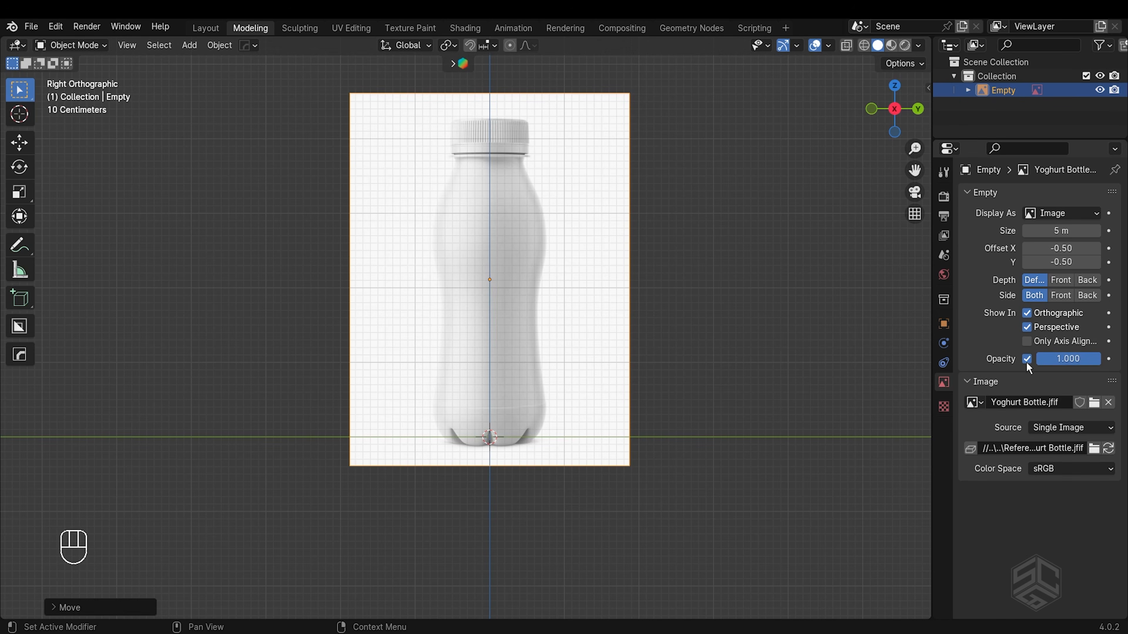
left_click_drag(1094, 363, 1064, 363)
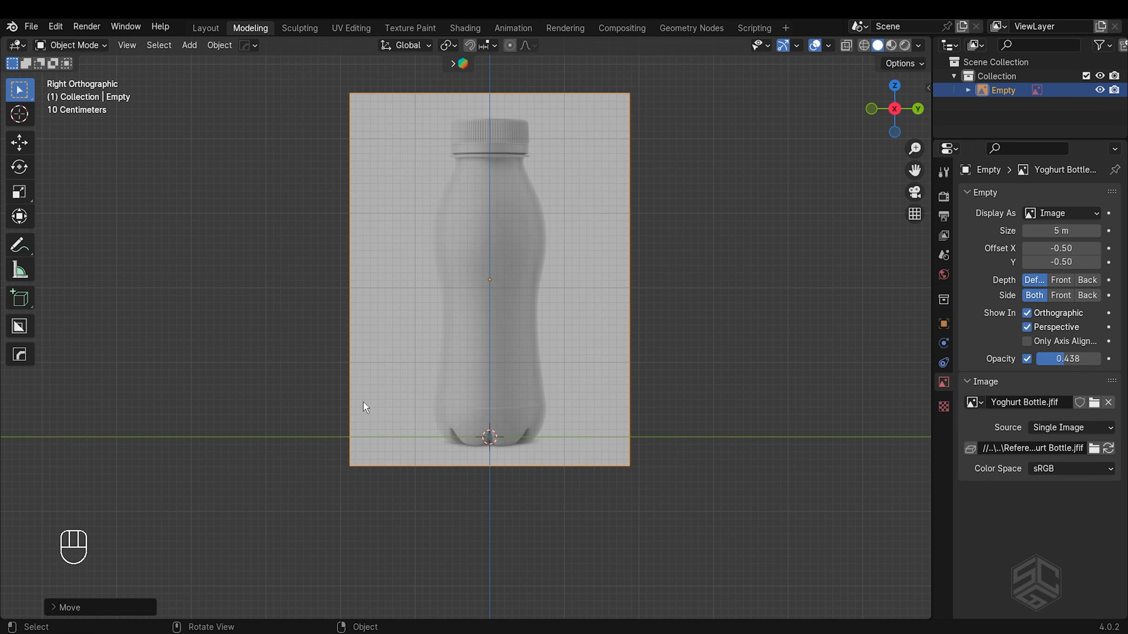
- Nudge the reference image up along Z so the bottle's bottom rests on the ground axis line
scroll(496, 426, "up", 3)
middle_click_drag(498, 431, 489, 417, "shift")
key("g")
key("z")
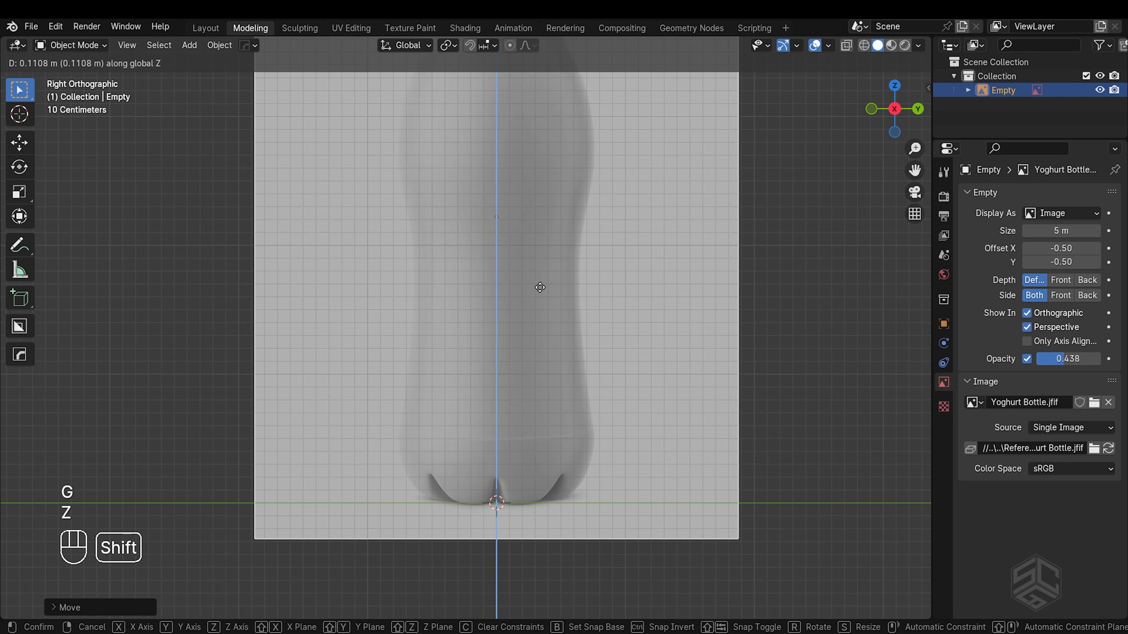
left_click(542, 282)
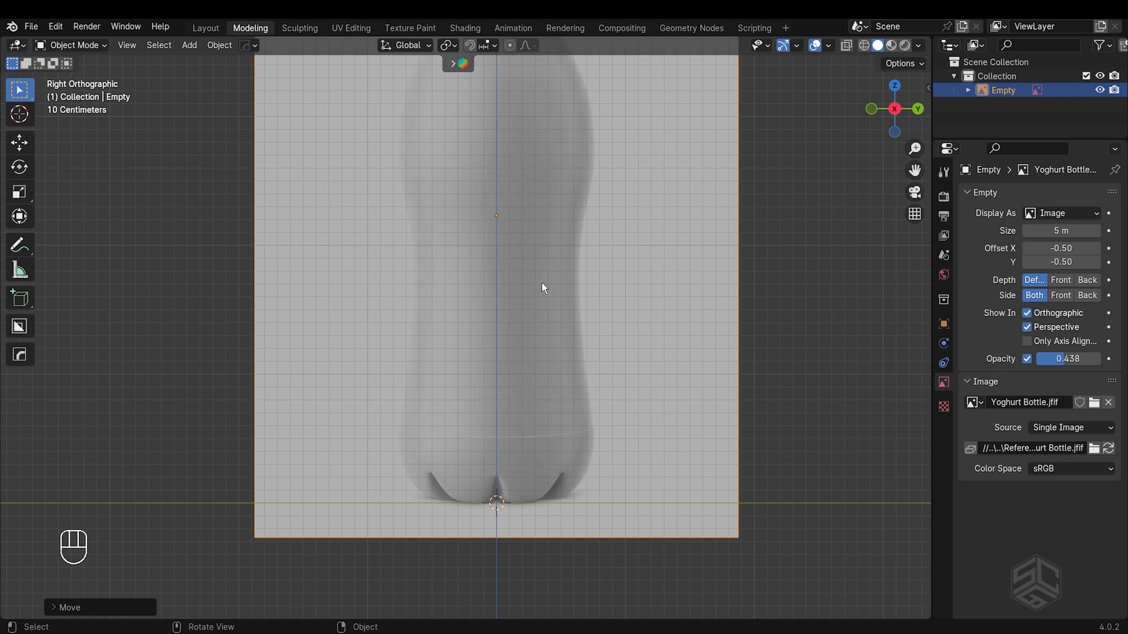
- Move the reference image backward along the X axis, clear of the world origin
scroll(542, 282, "down", 3)
middle_click_drag(525, 323, 686, 437)
key("g")
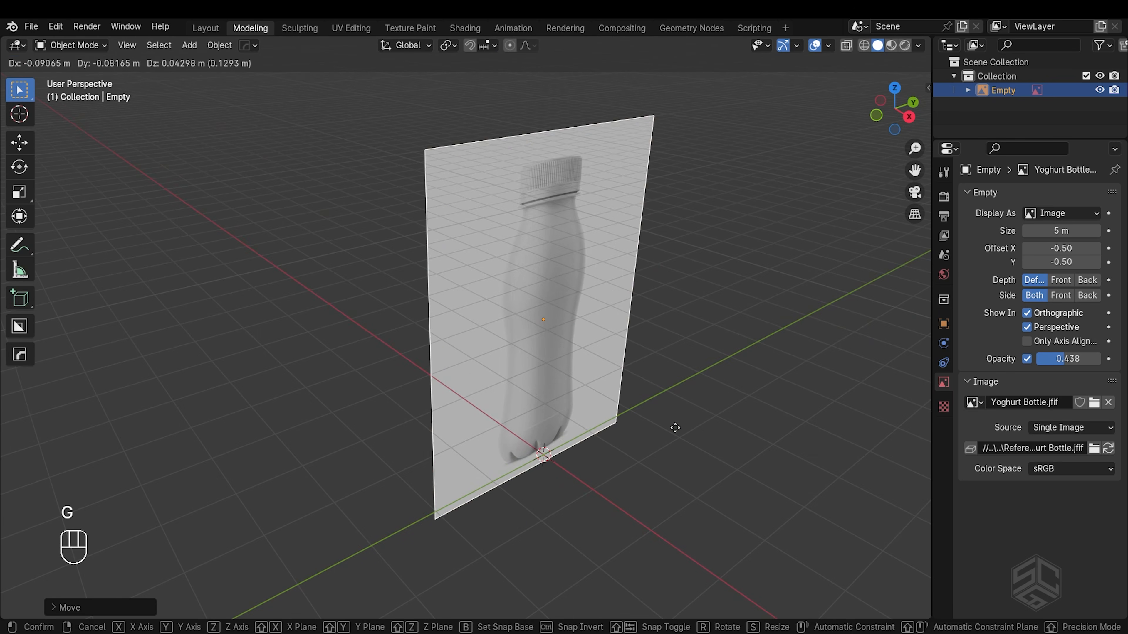
key("x")
left_click(570, 389)
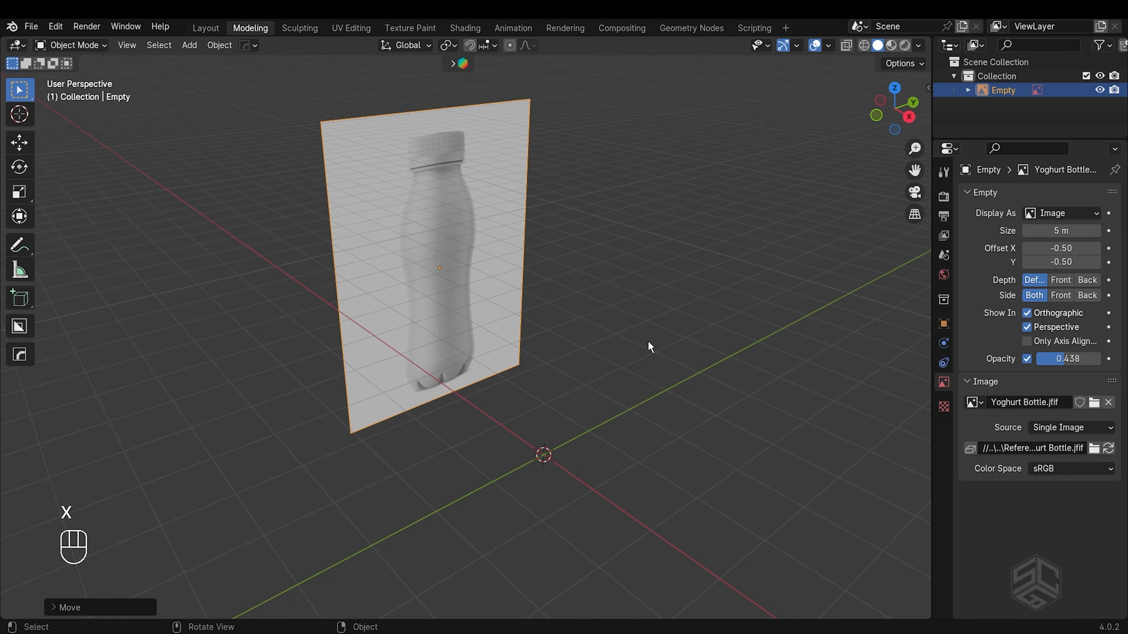
- In the right orthographic view, add a mesh circle with 24 vertices at the origin
key("KP_3")
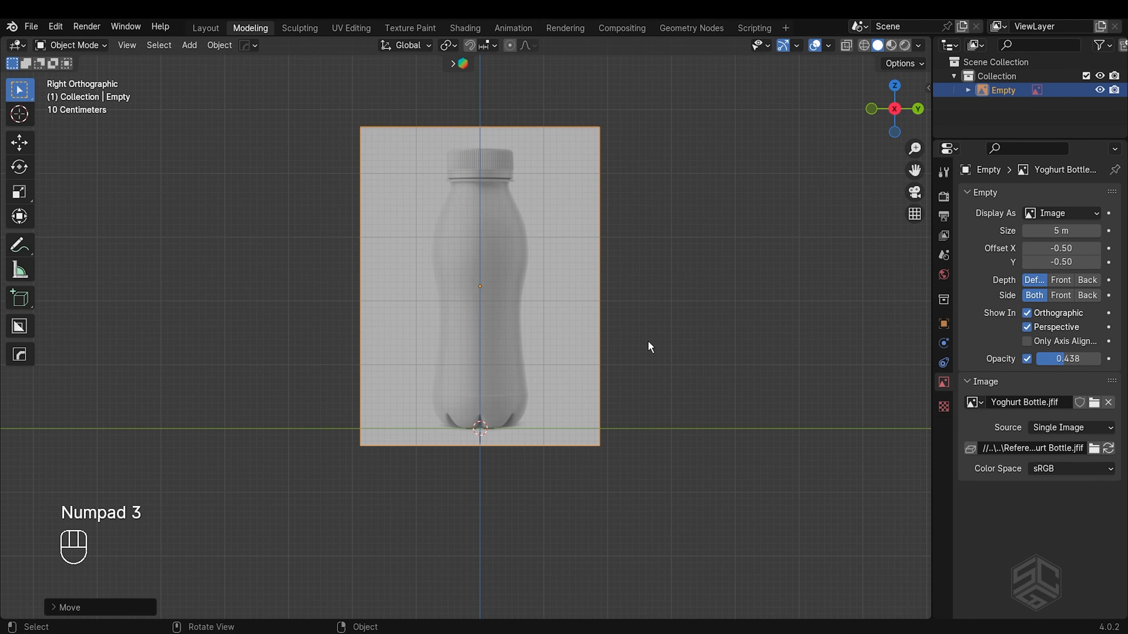
key("shift+a")
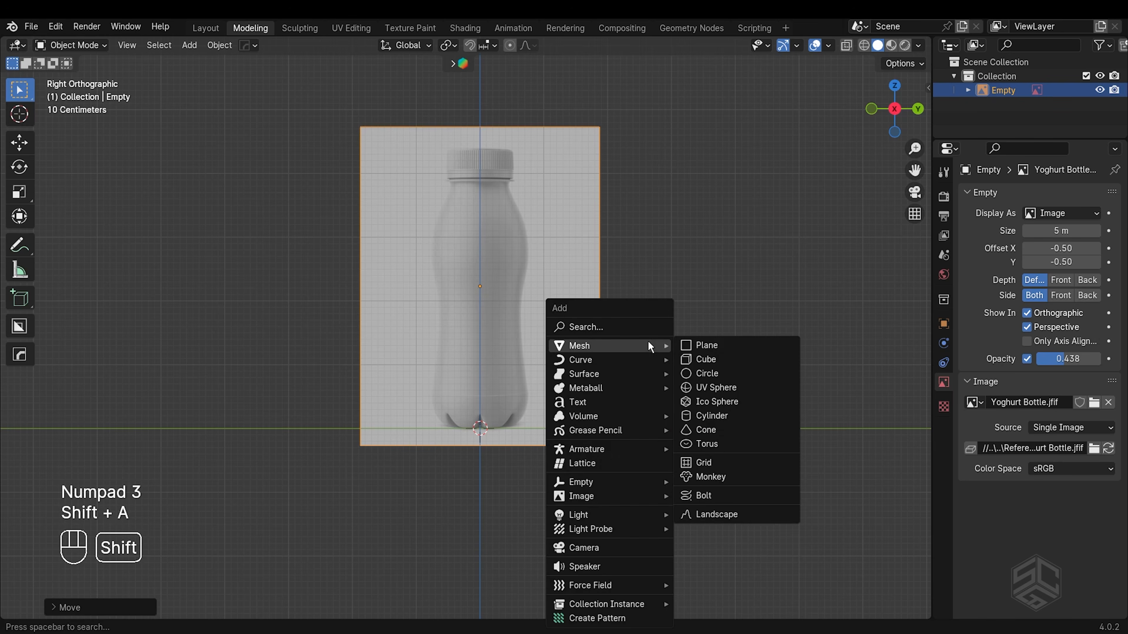
left_click(695, 379)
left_click(130, 607)
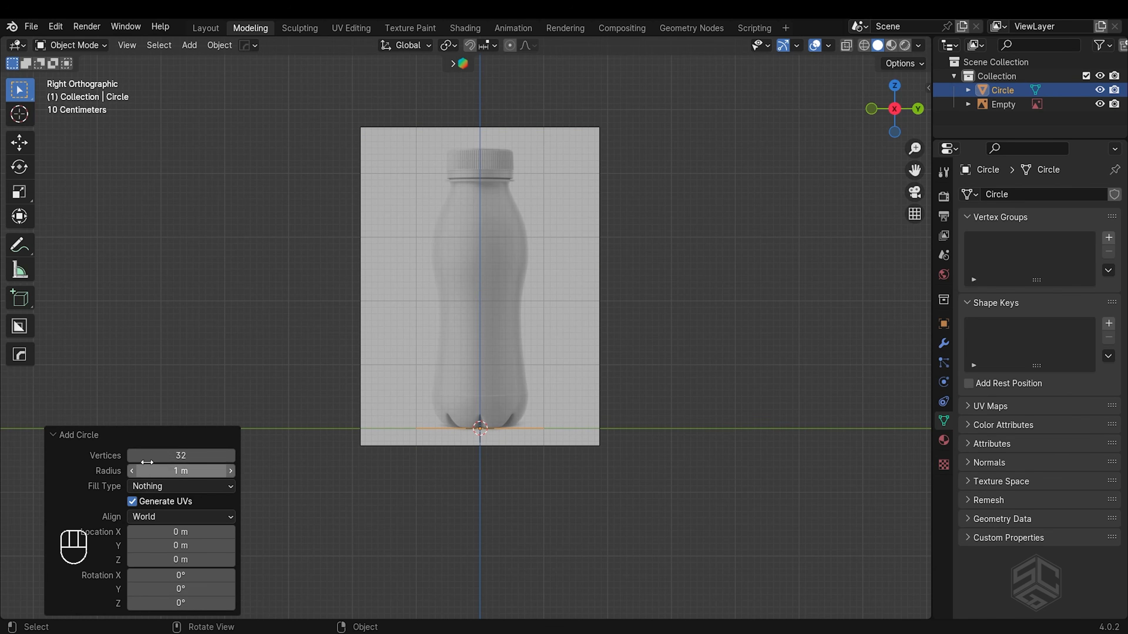
left_click(193, 455)
type("24")
key("Return")
left_click(54, 437)
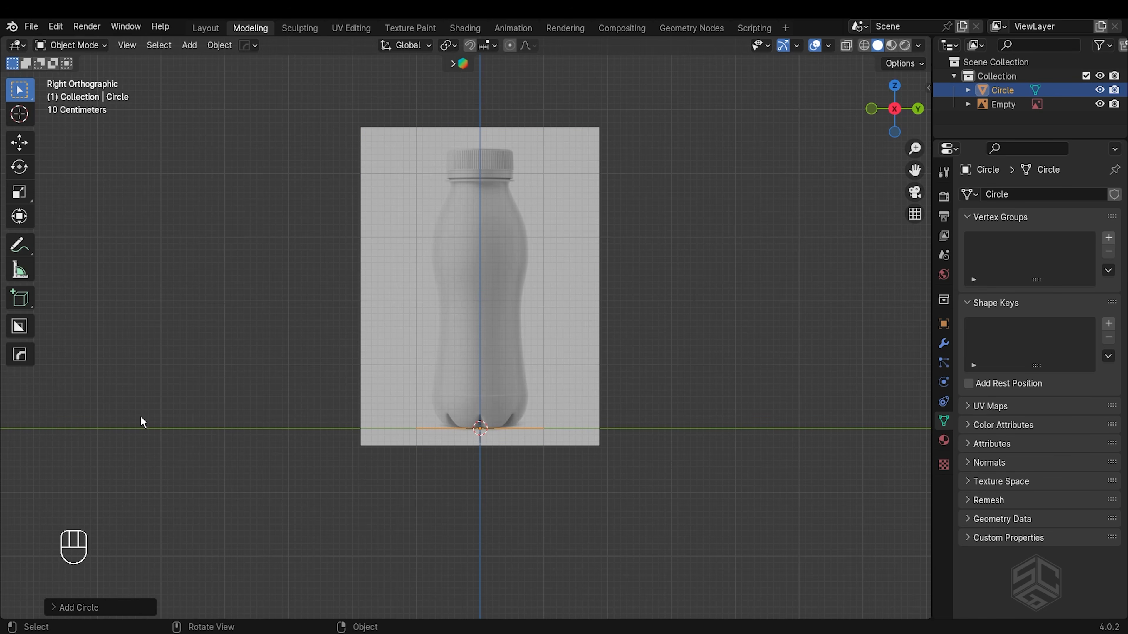
- In Edit Mode, raise the circle's vertices about 0.27 m along Z, just above the bottle's base grooves
scroll(531, 445, "up", 3)
middle_click_drag(540, 465, 508, 435, "shift")
key("Tab")
key("Tab")
key("Tab")
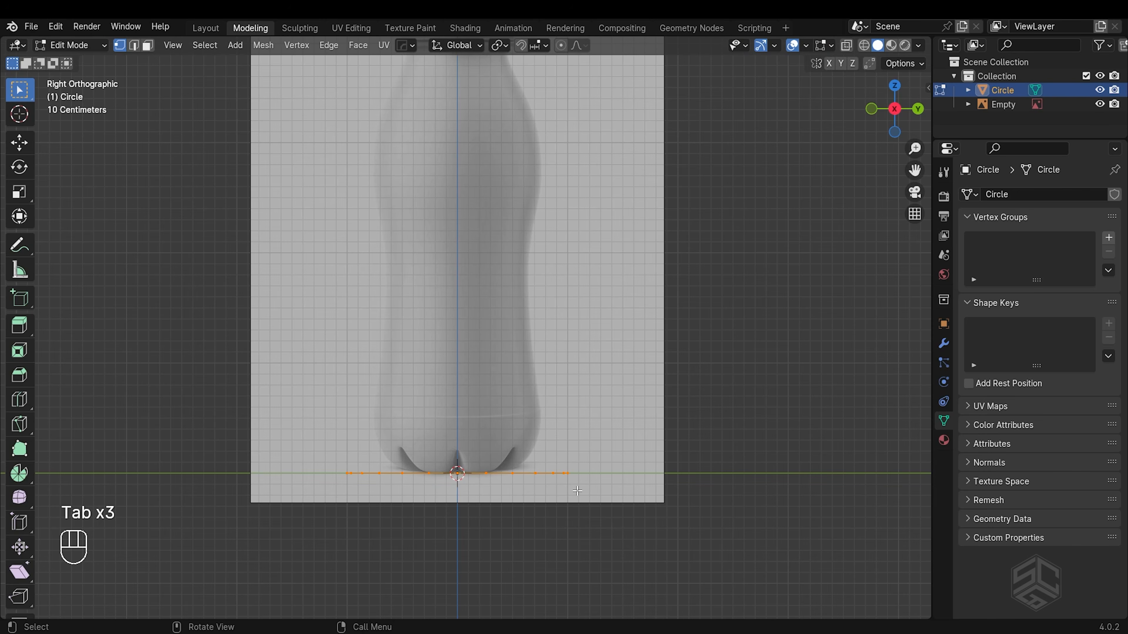
key("g")
key("z")
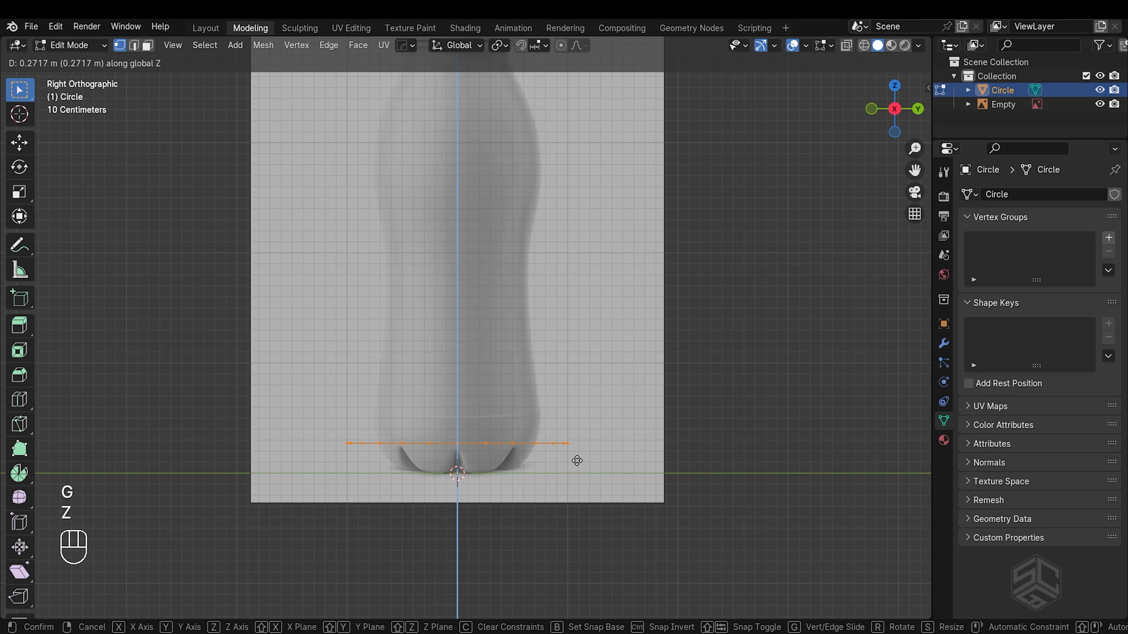
left_click(576, 459)
- Scale the circle down to about 0.72 to match the bottle's width at that height
scroll(517, 551, "up", 4)
middle_click_drag(517, 551, 524, 432, "shift")
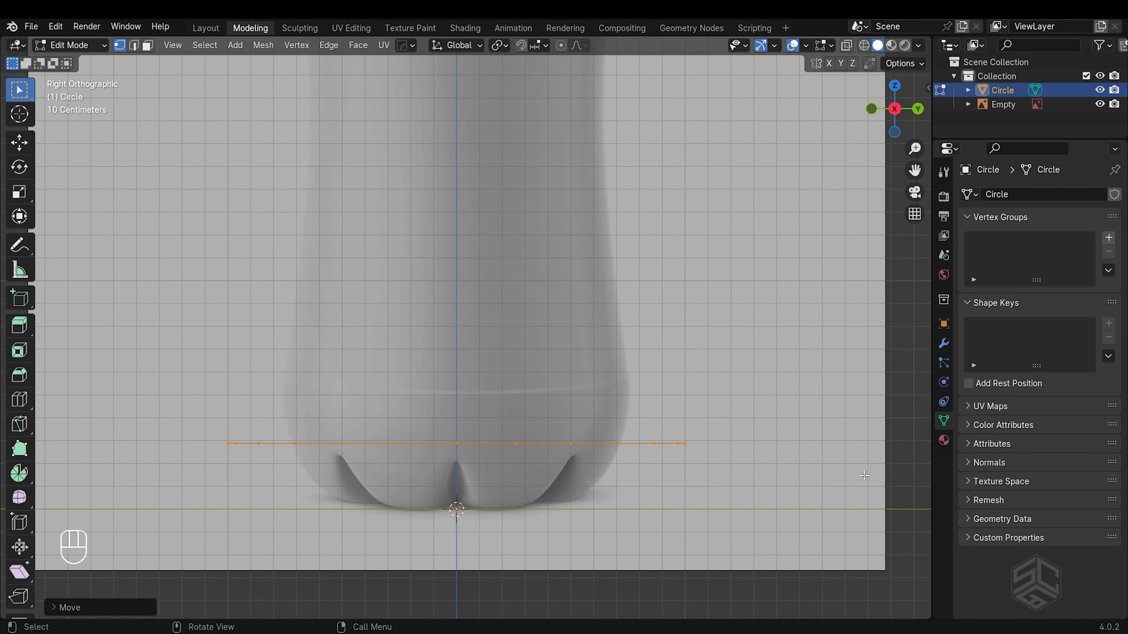
key("s")
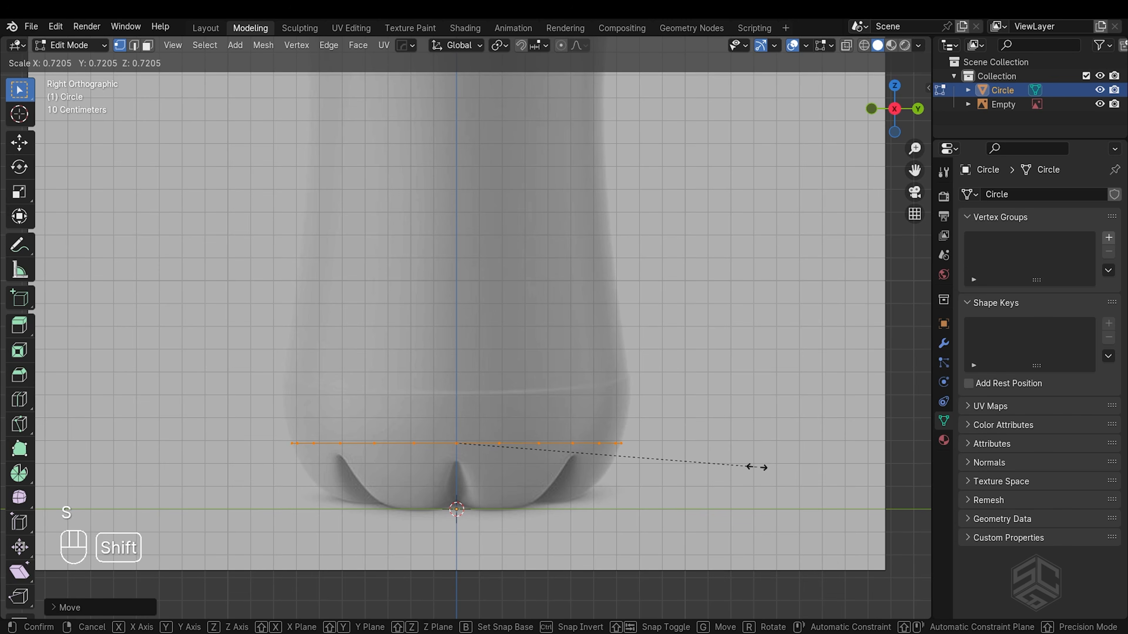
left_click(642, 471, "shift")
- Lower the circle along Z to the tops of the base grooves and scale it to about 0.985 to fit the outline
key("g")
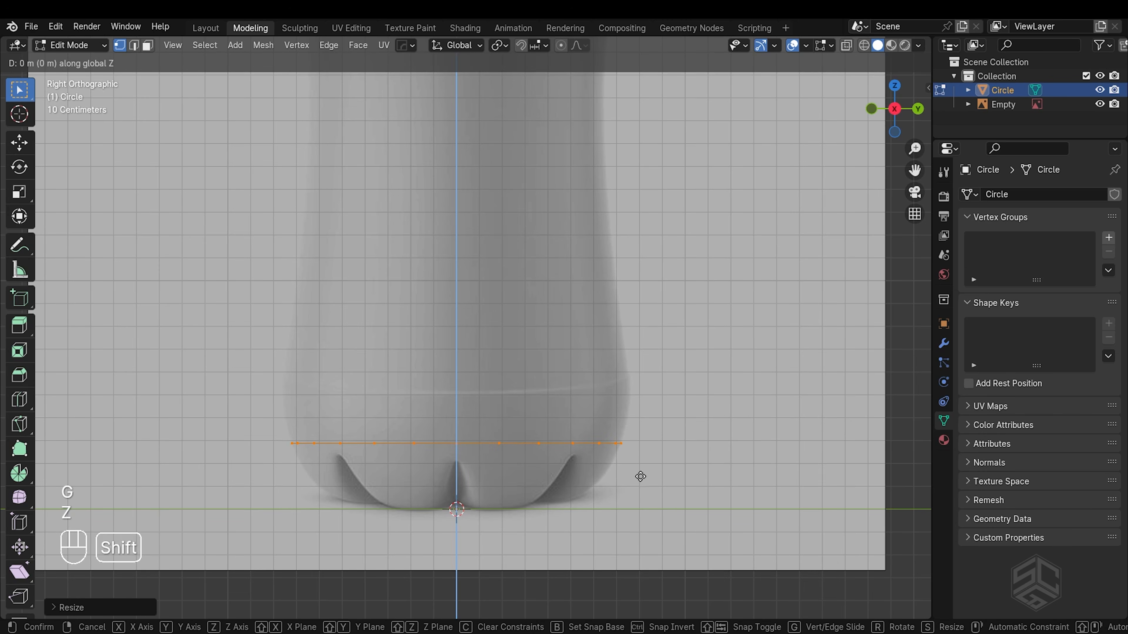
key("z")
left_click(651, 517, "shift")
key("s")
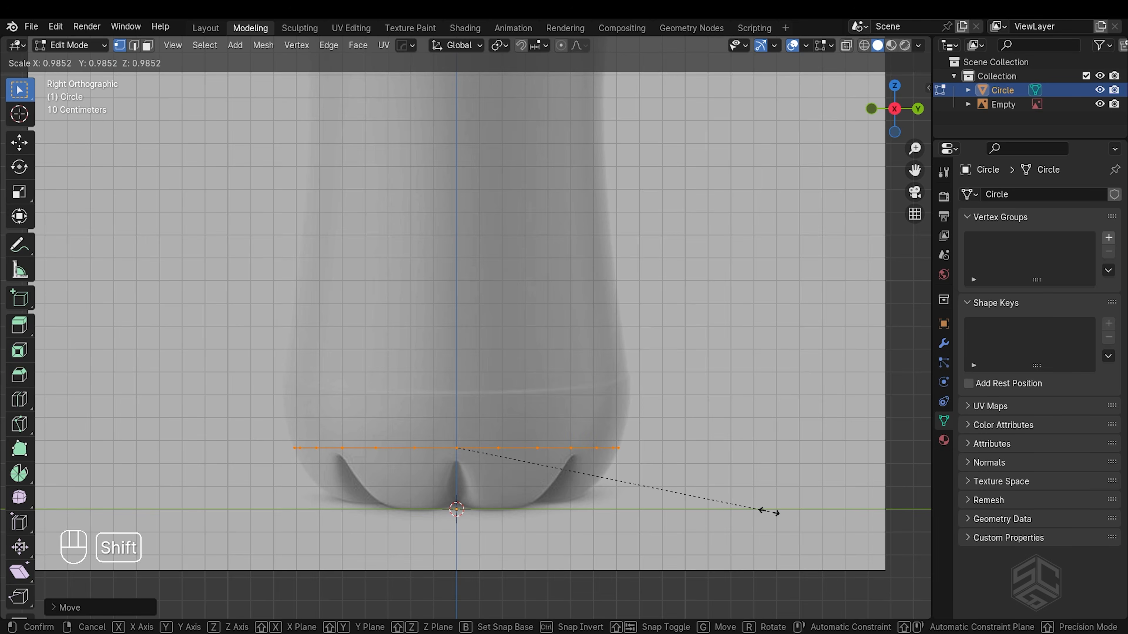
left_click(768, 513, "shift")
key("g")
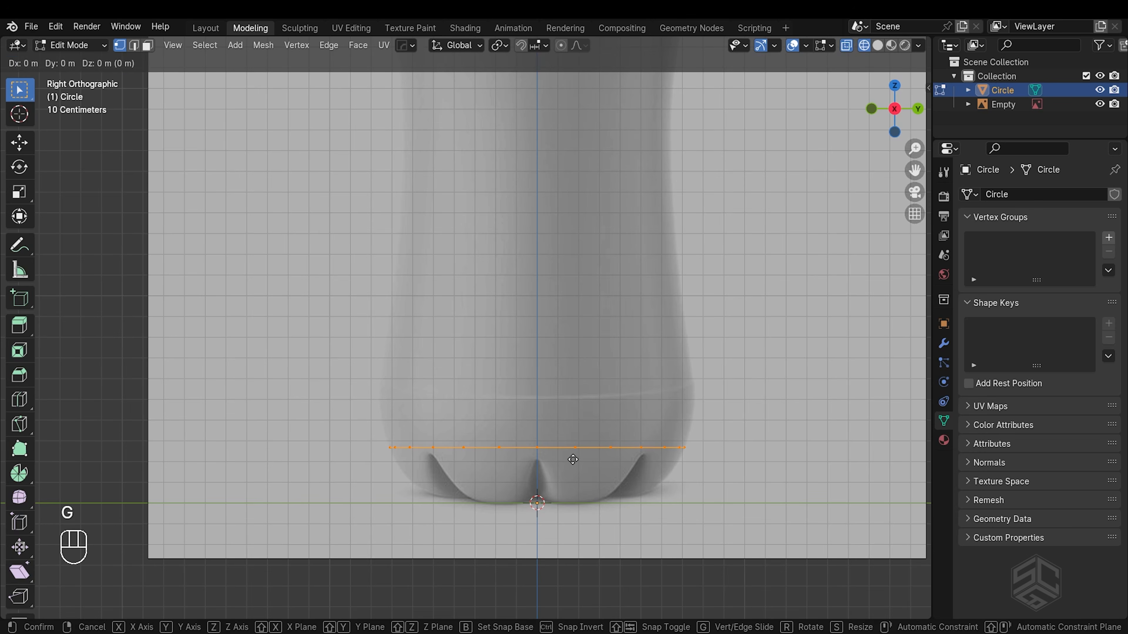
key("z")
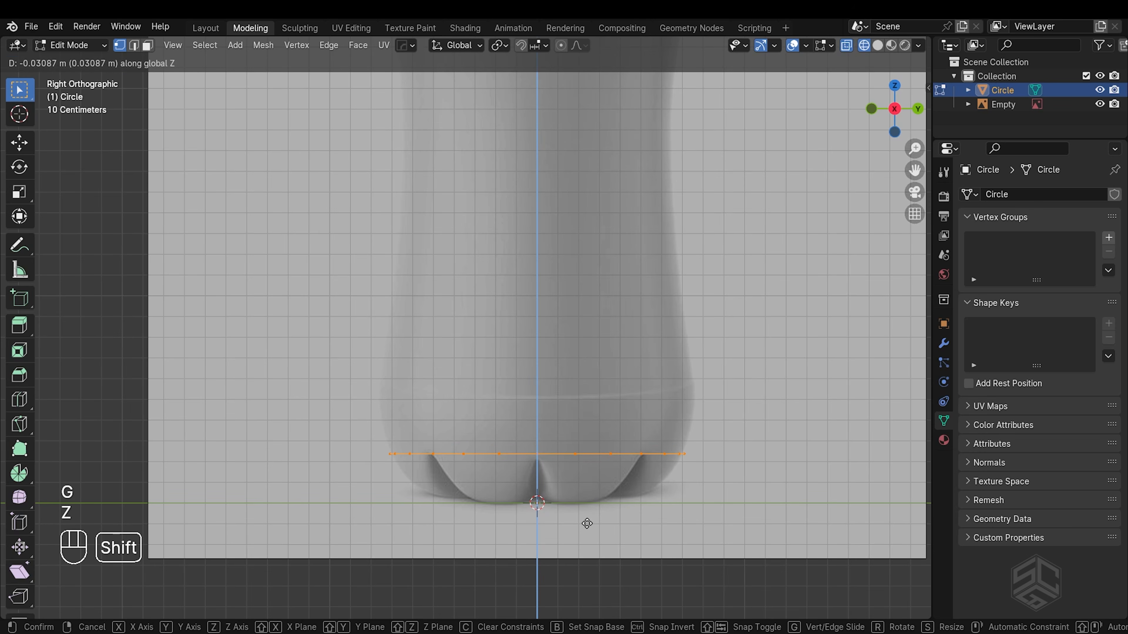
left_click(588, 521, "shift")
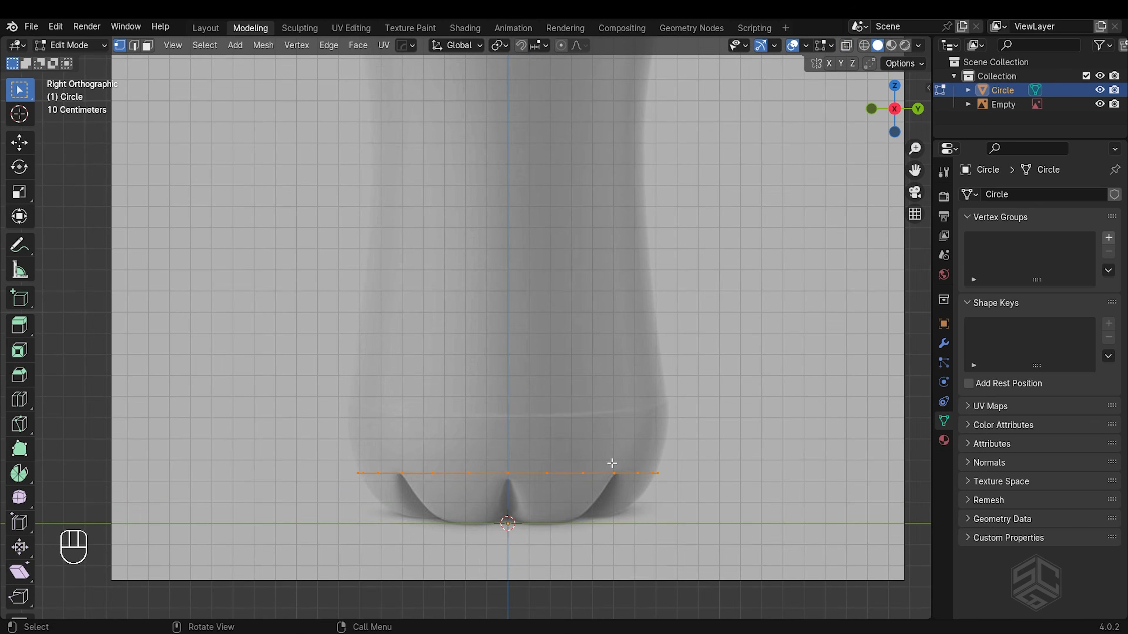
- Extrude the circle's edge loop inward by scaling it down to form a flat ring of faces
middle_click_drag(611, 470, 627, 512)
key("e")
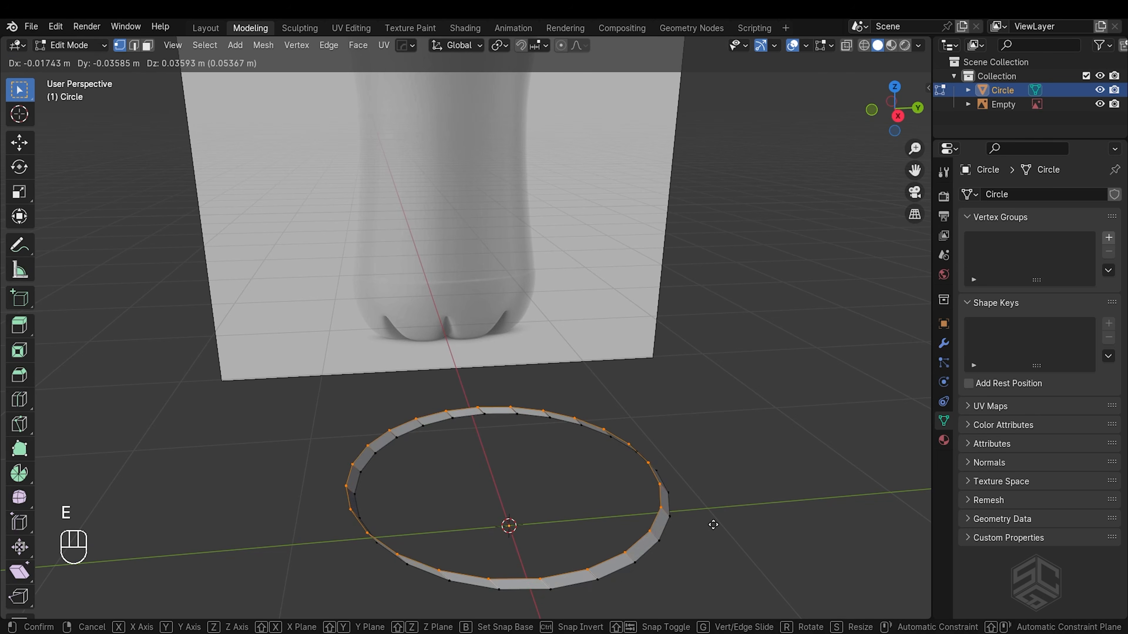
key("s")
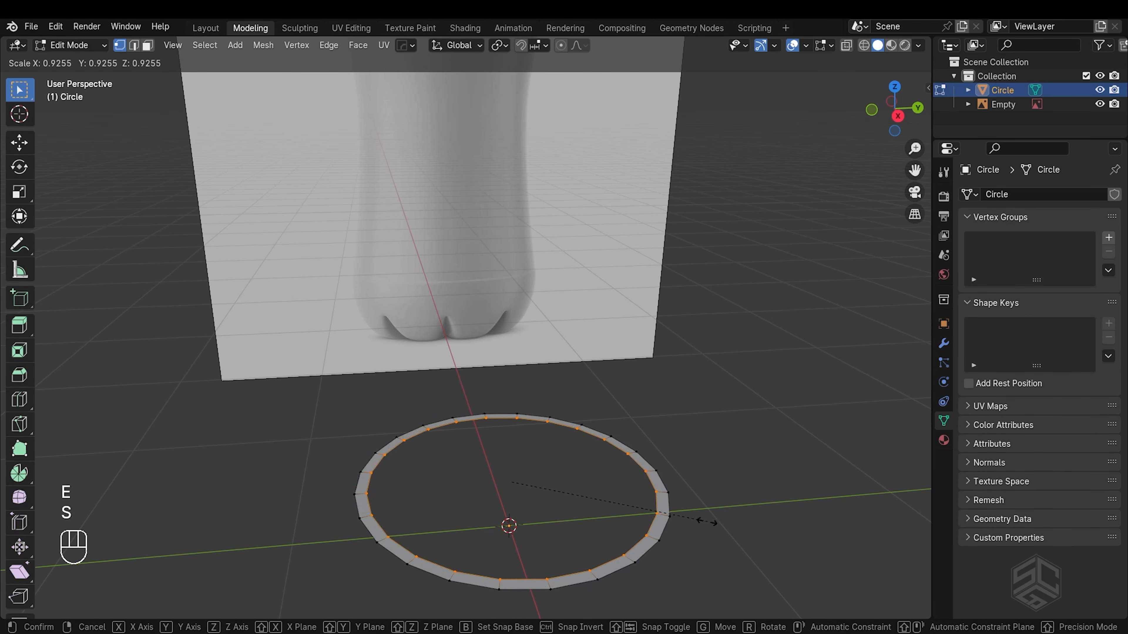
left_click(634, 511, "shift")
- Extrude the inner edge loop inward again and merge its vertices at the center to close the bottle's base
middle_click_drag(638, 489, 657, 471)
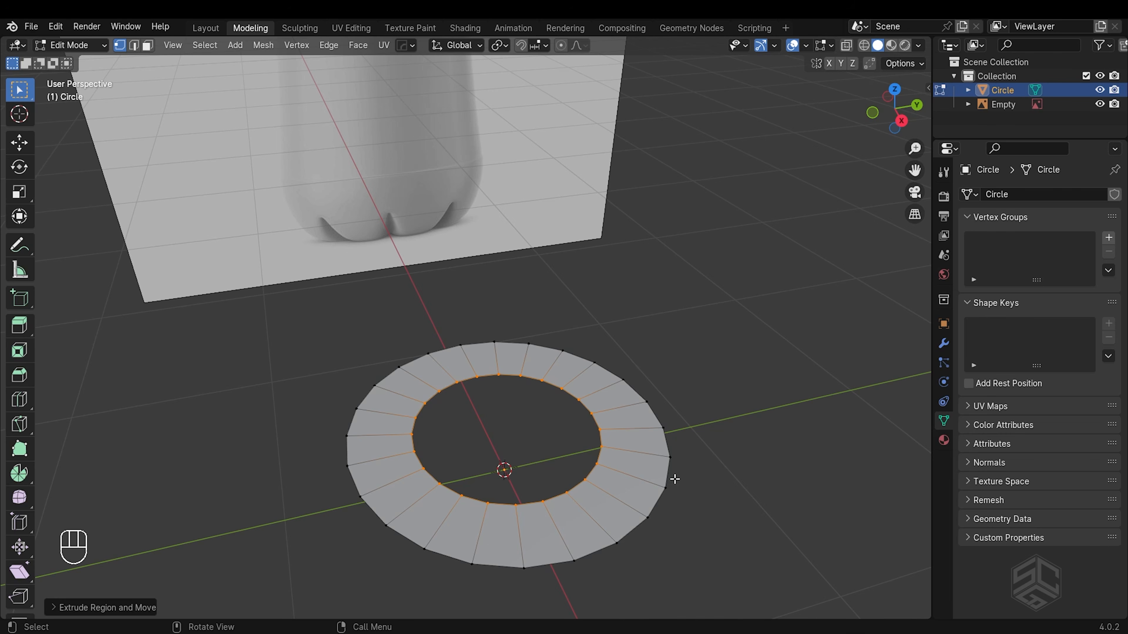
key("e")
key("s")
left_click(599, 462)
key("m")
left_click(598, 465)
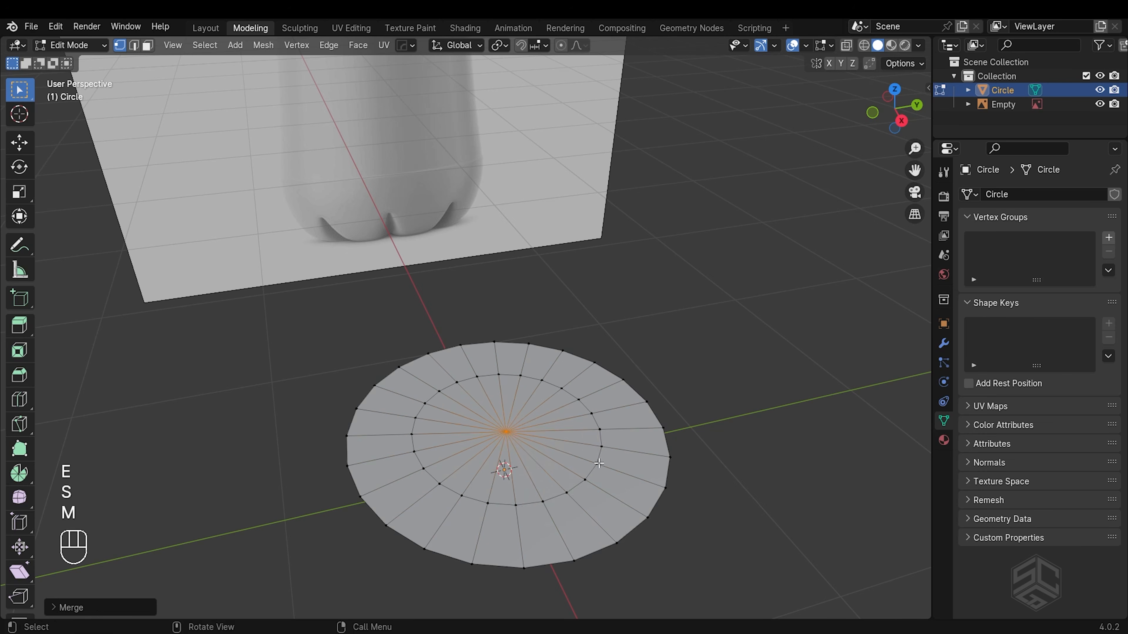
- Extrude the outer ring's faces about 0.24 m down to the bottle's bottom in groups of three, leaving every fourth face unextruded
middle_click_drag(598, 464, 616, 466)
key("3")
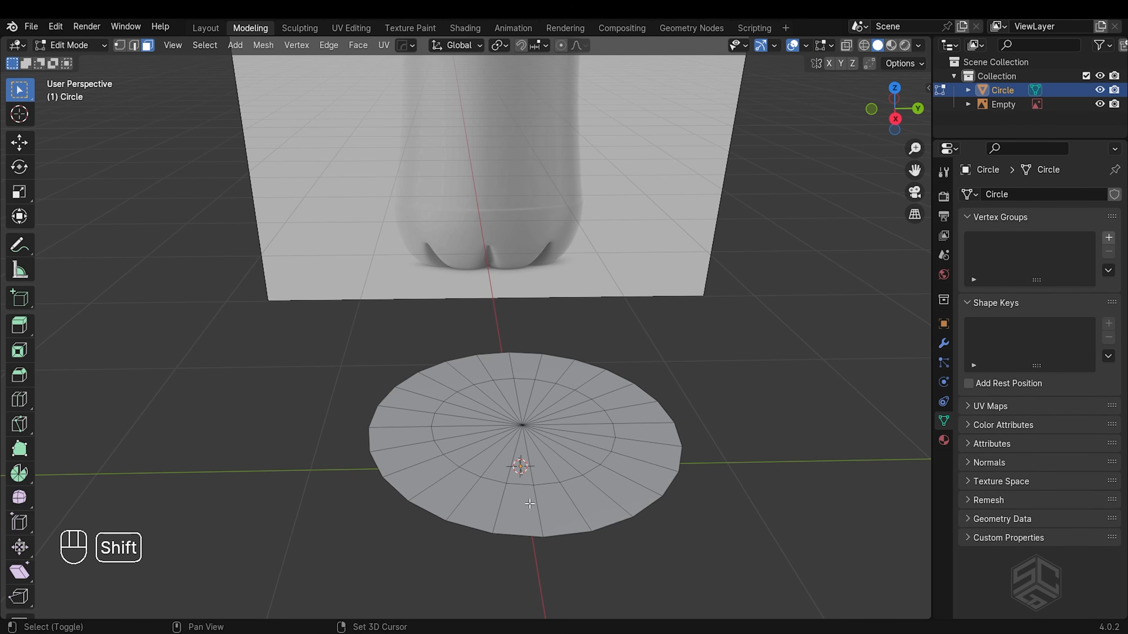
left_click_drag(528, 504, 594, 509, "shift")
left_click_drag(634, 460, 640, 429, "shift")
left_click_drag(615, 394, 499, 488, "shift")
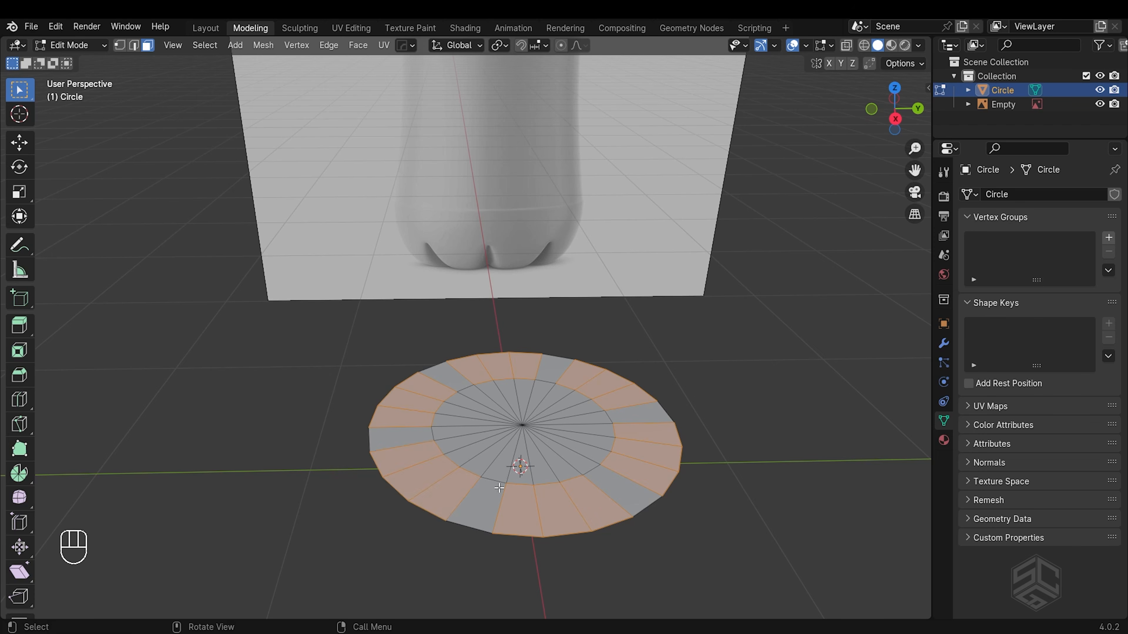
middle_click_drag(499, 488, 553, 488)
key("KP_3")
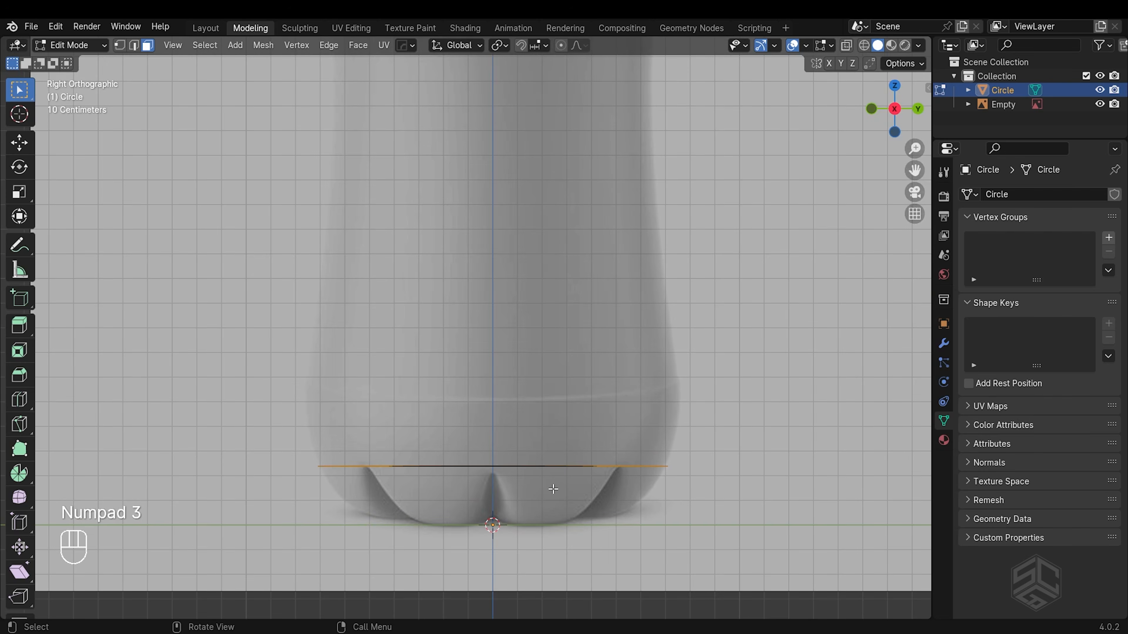
scroll(657, 515, "up", 2)
middle_click_drag(659, 519, 669, 382, "shift")
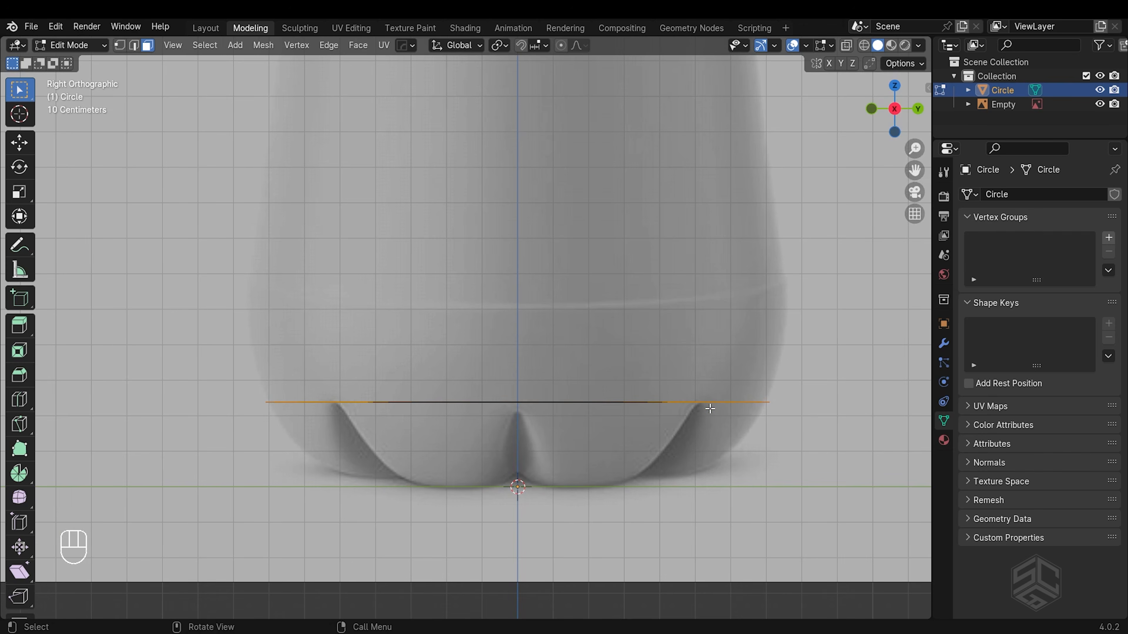
key("e")
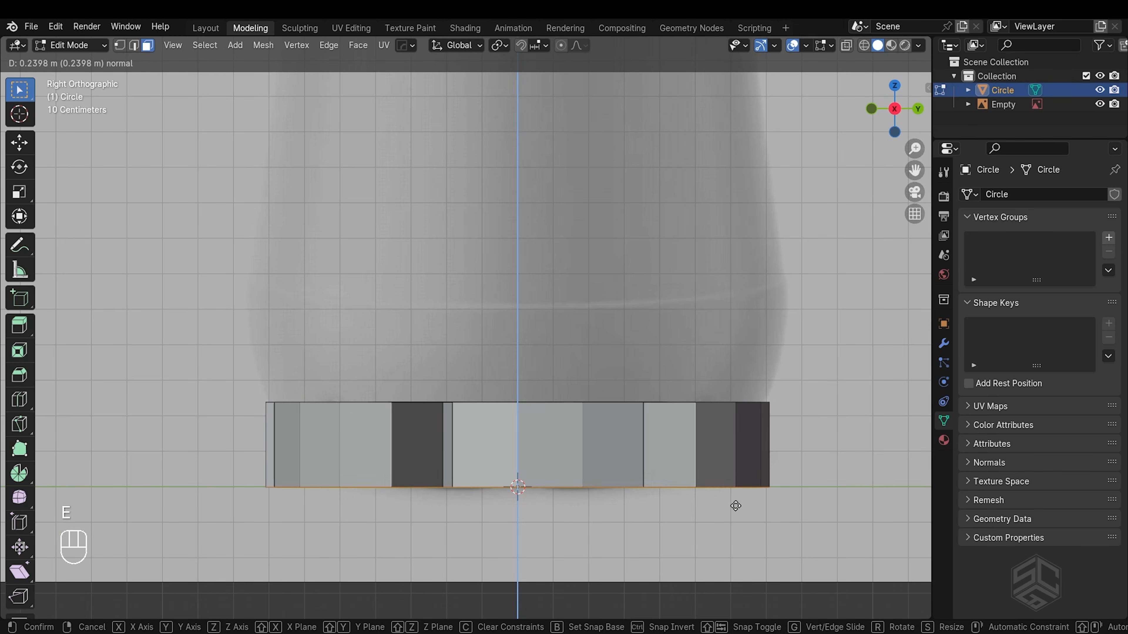
left_click(736, 506)
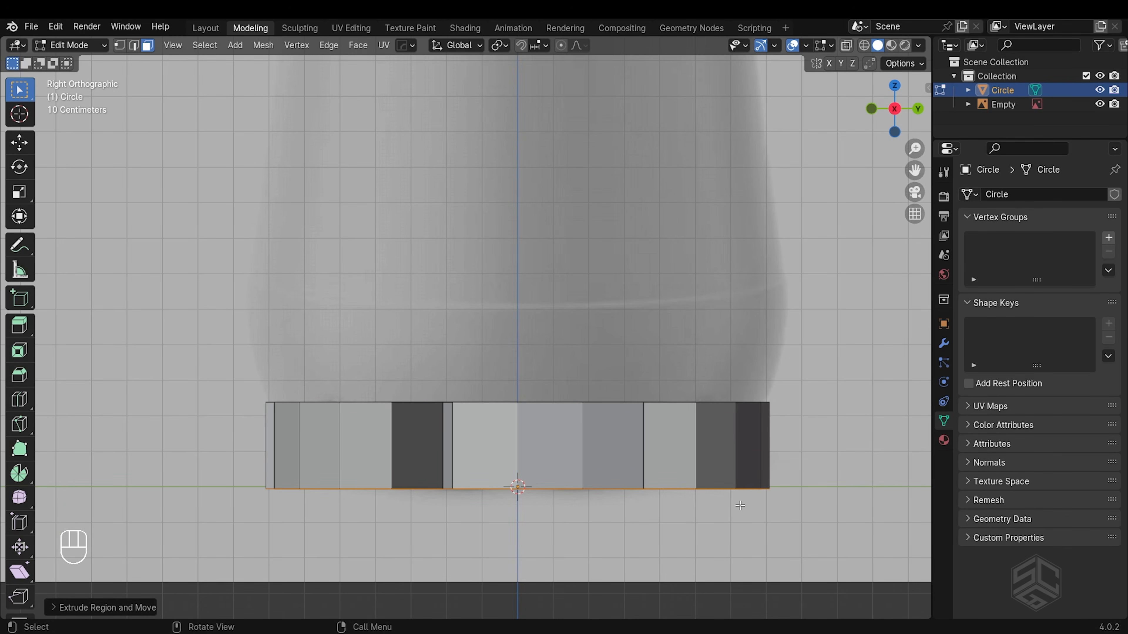
- Align the extruded bottom faces with the reference's base line along Z and scale them to about 0.76
key("shift+z")
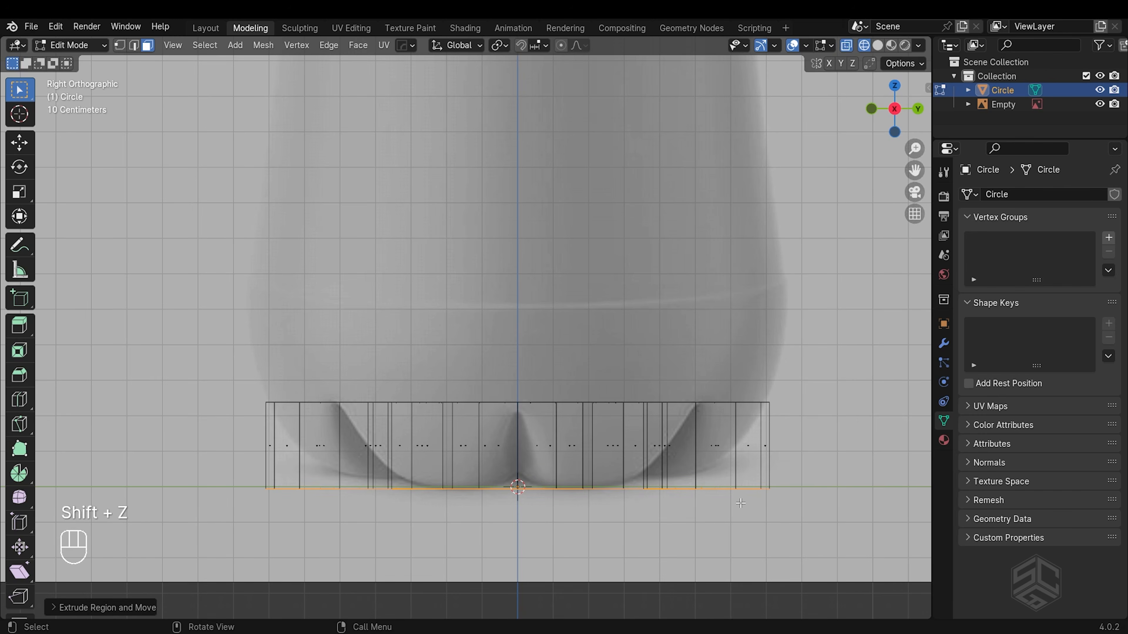
key("g")
key("z")
left_click(746, 484)
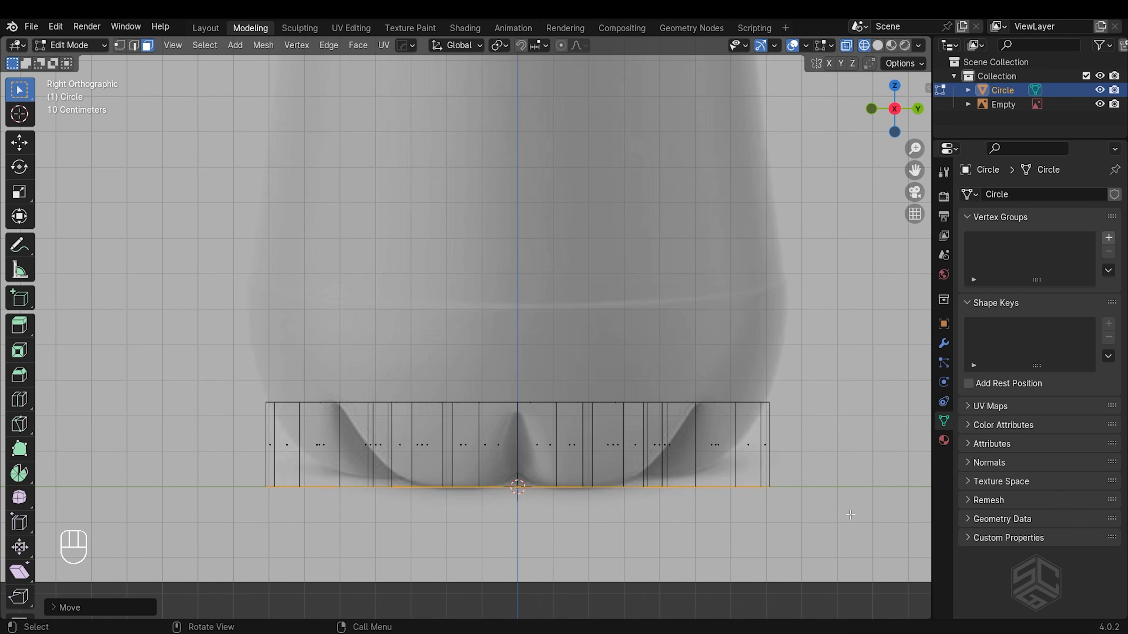
key("s")
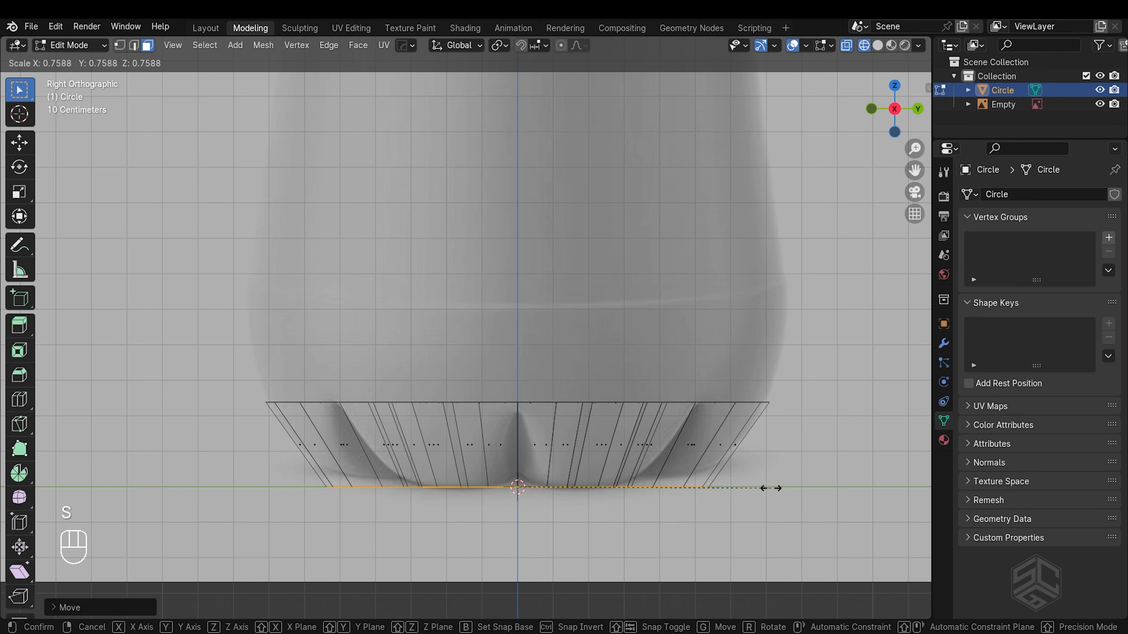
left_click(768, 488)
middle_click_drag(768, 488, 626, 322)
key("shift+z")
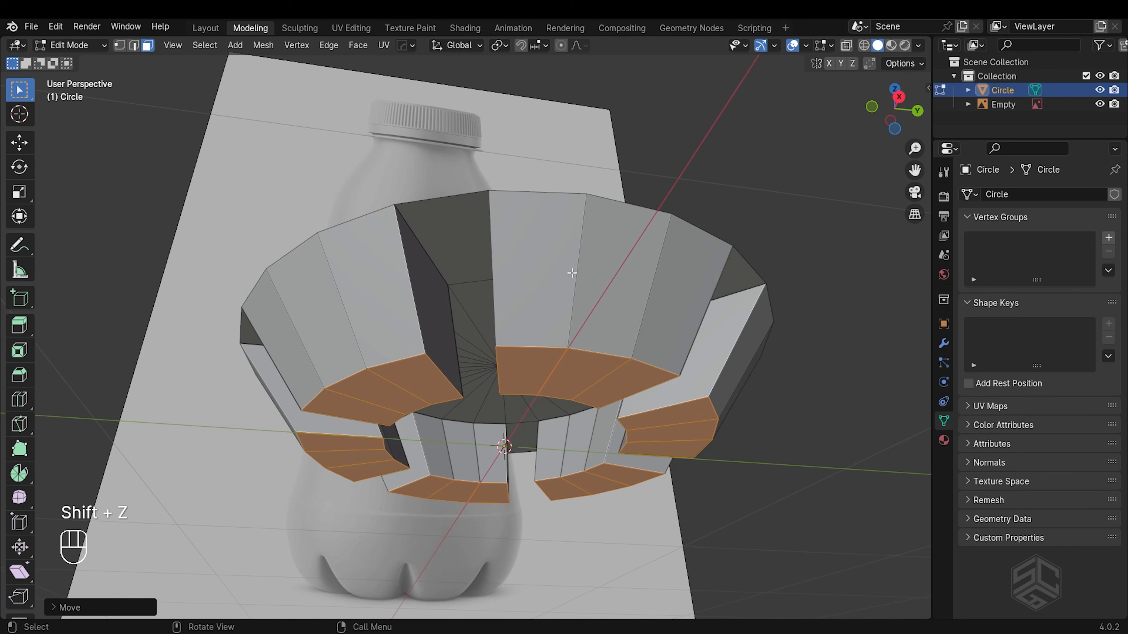
- Set the pivot point to Individual Origins and scale the six foot faces to about 0.80 with Z locked
left_click(499, 45)
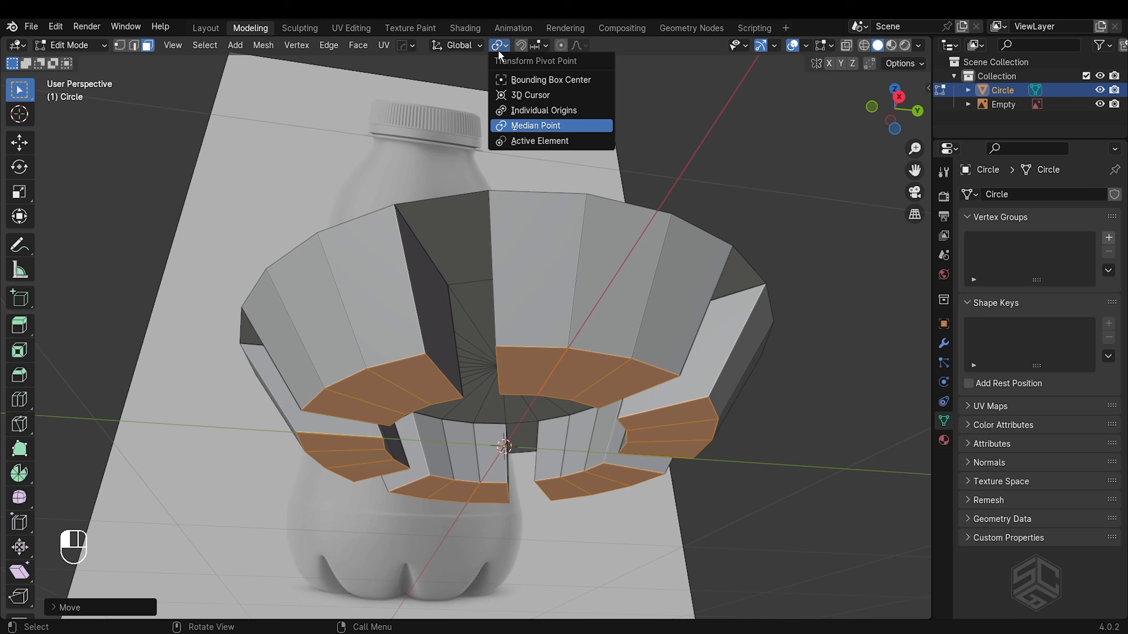
left_click(516, 112)
key("s")
key("shift+z")
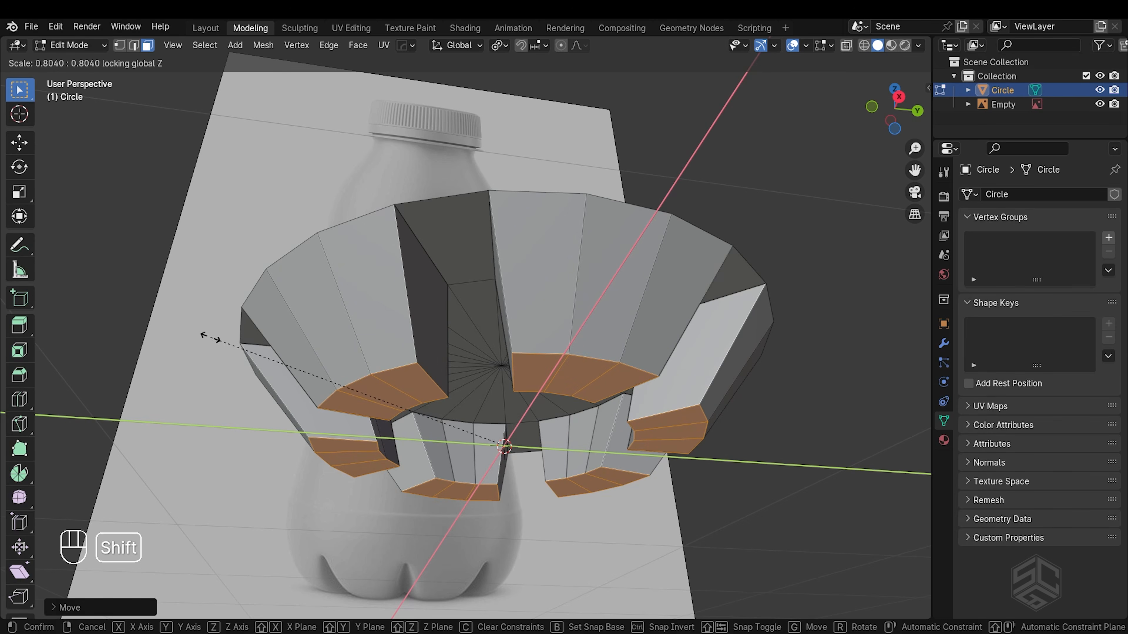
left_click(202, 335)
- Shrink the central disc of faces between the feet and lower it about 0.21 m along Z
middle_click_drag(537, 328, 537, 294)
middle_click_drag(509, 378, 458, 384, "shift")
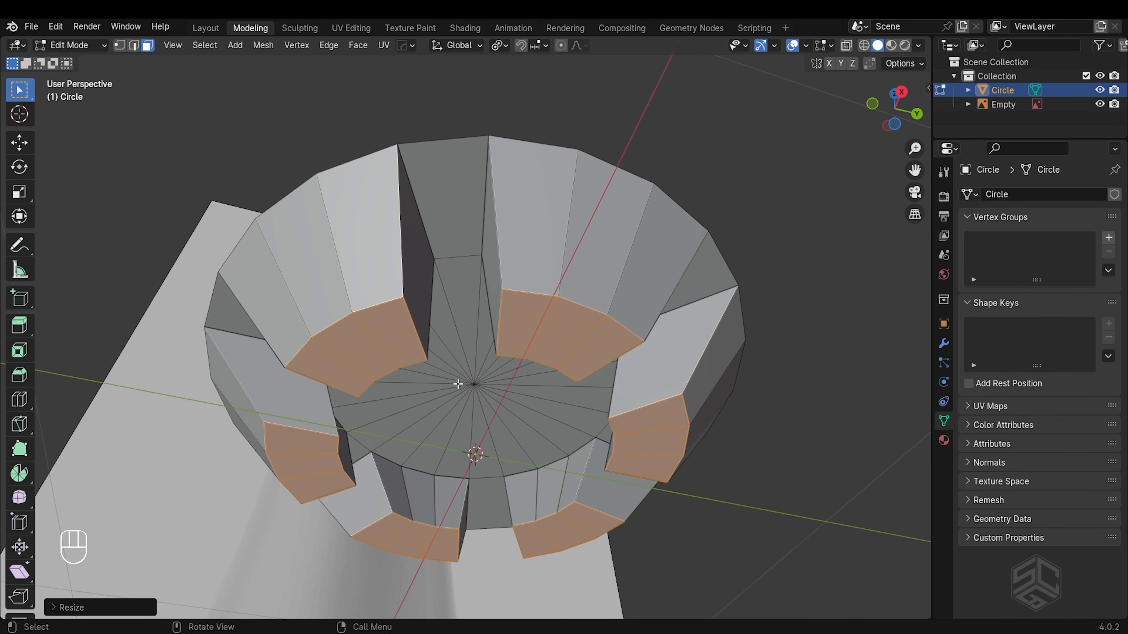
left_click(487, 405)
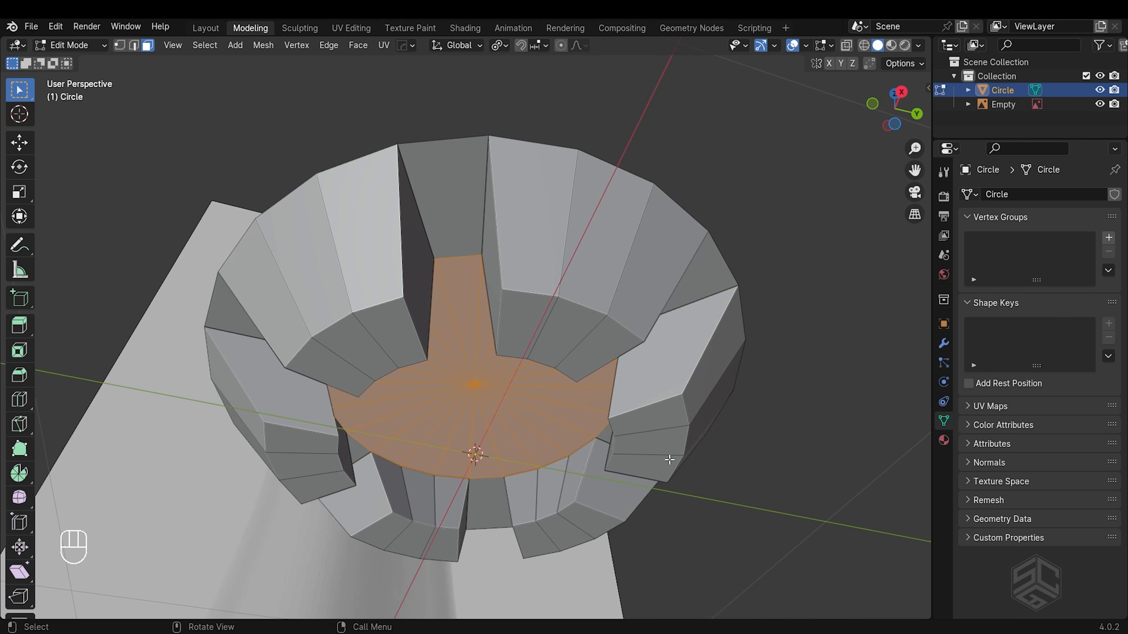
key("s")
left_click(576, 448)
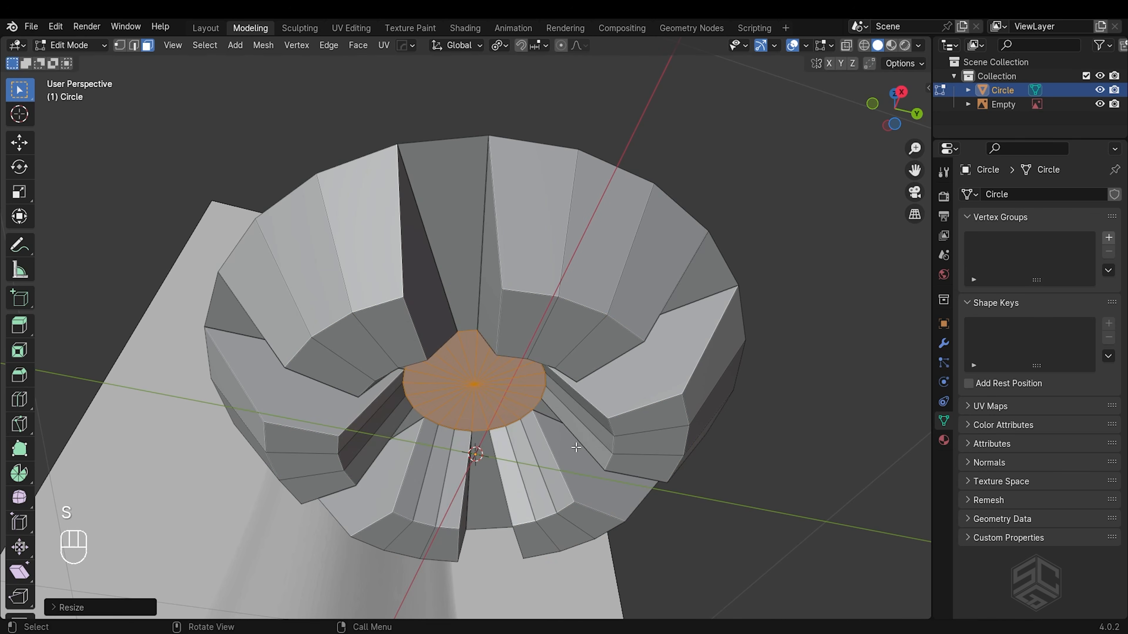
key("g")
key("z")
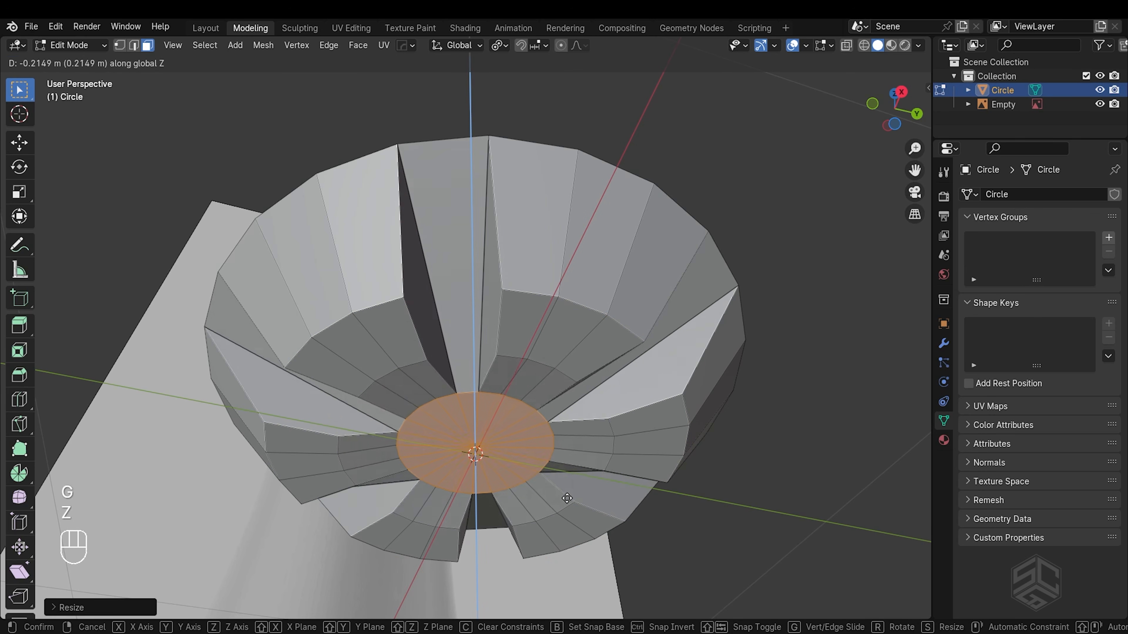
left_click(570, 503)
- Fit the central disc between the feet by scaling it about 1.5, raising it about 0.02 m, and scaling it to about 0.93
key("s")
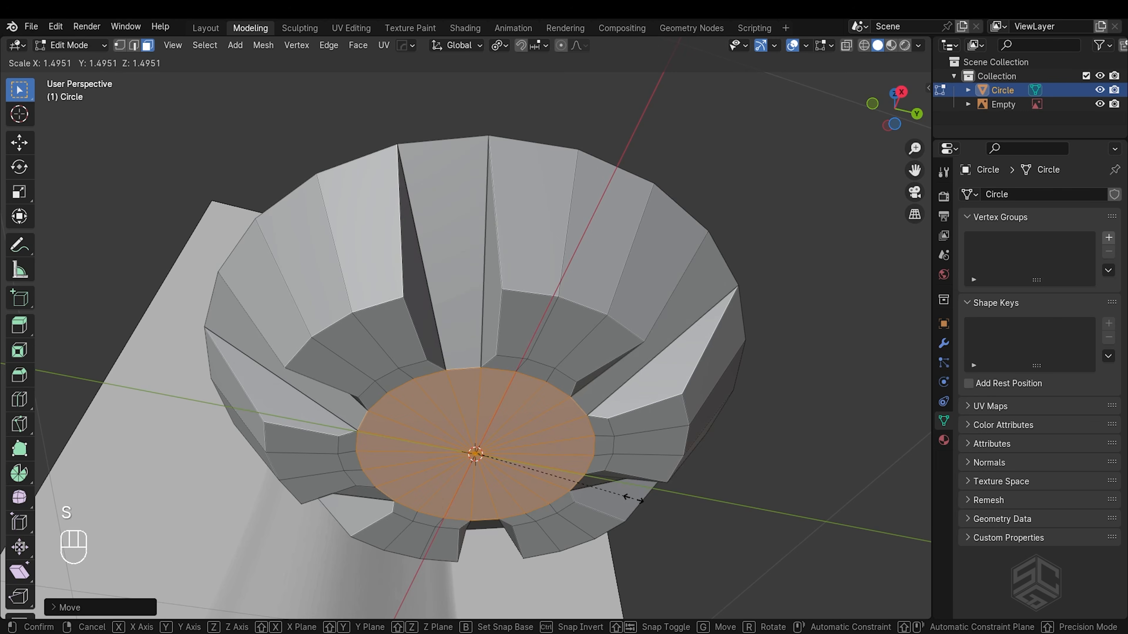
left_click(636, 499)
key("g")
key("z")
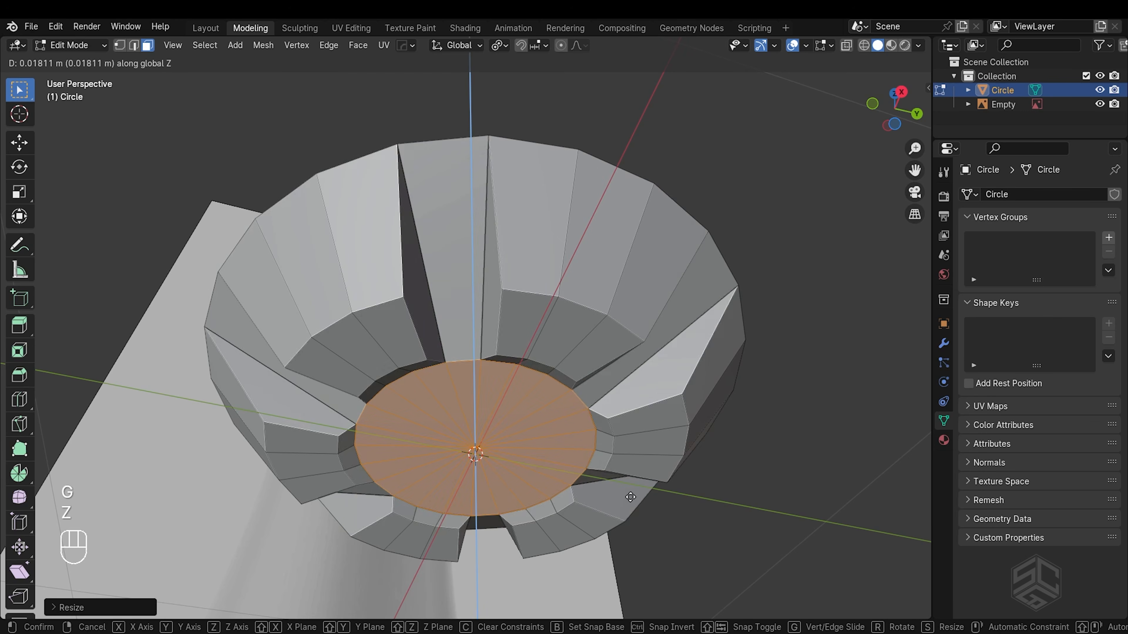
left_click(642, 500)
key("s")
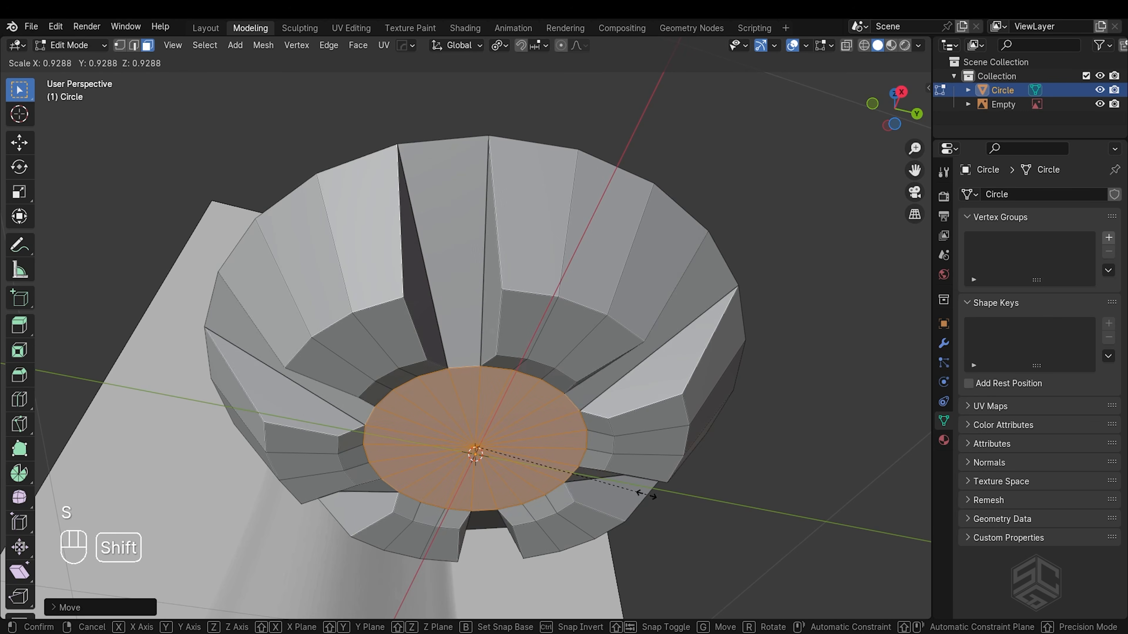
left_click(645, 494, "shift")
- Inset the central disc about 0.077 m, inset it a second time, and raise the inner faces about 0.017 m along Z
scroll(535, 370, "down", 1)
middle_click_drag(535, 370, 548, 398)
key("i")
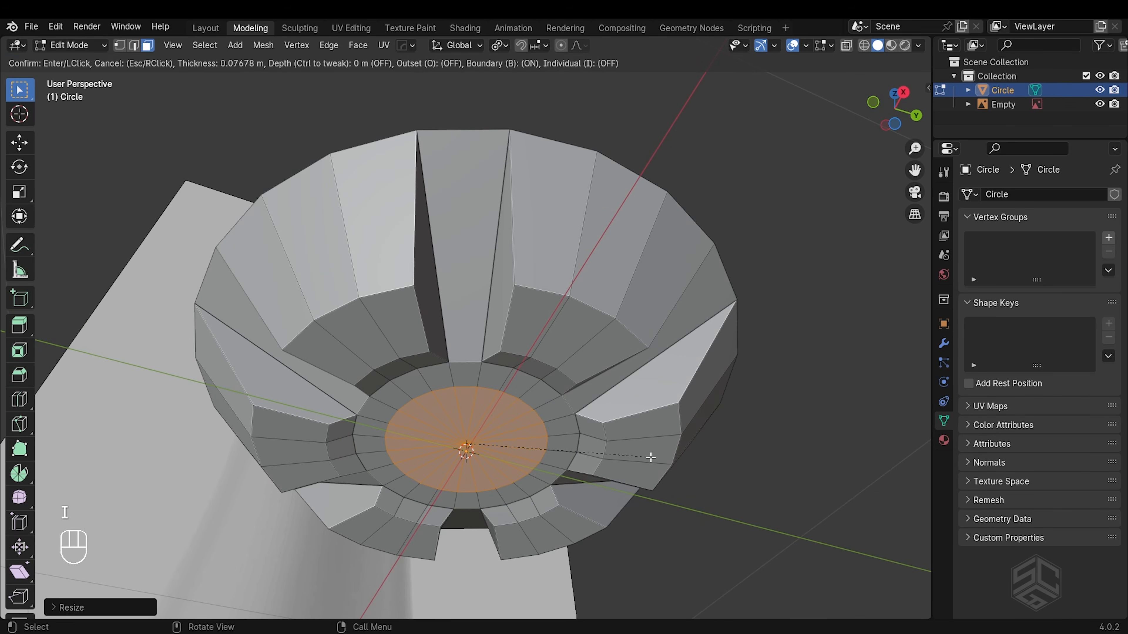
left_click(631, 453)
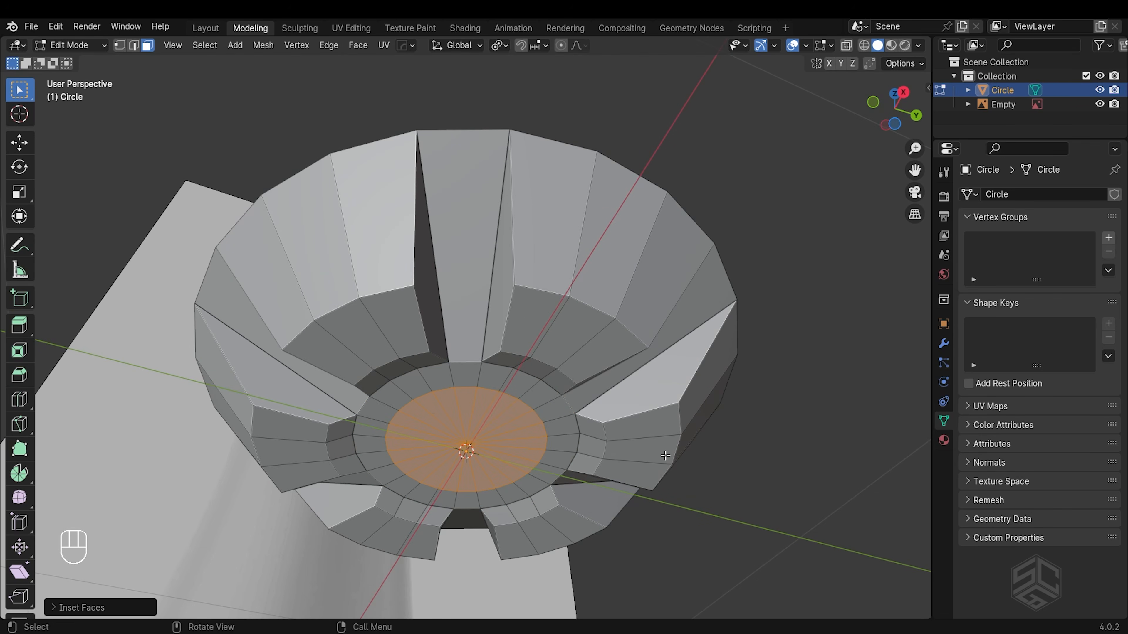
key("i")
left_click(626, 454)
key("g")
key("z")
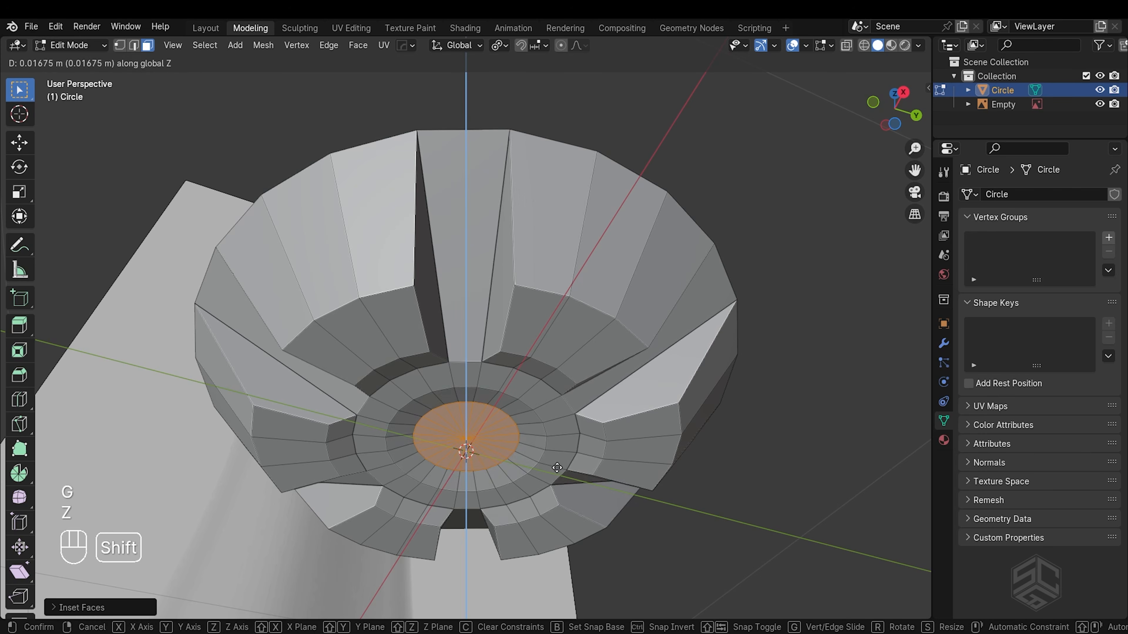
left_click(592, 462)
- Inset the recessed center about 0.065 m, extrude it outward about 0.01 m, and inset its end about 0.016 m
key("i")
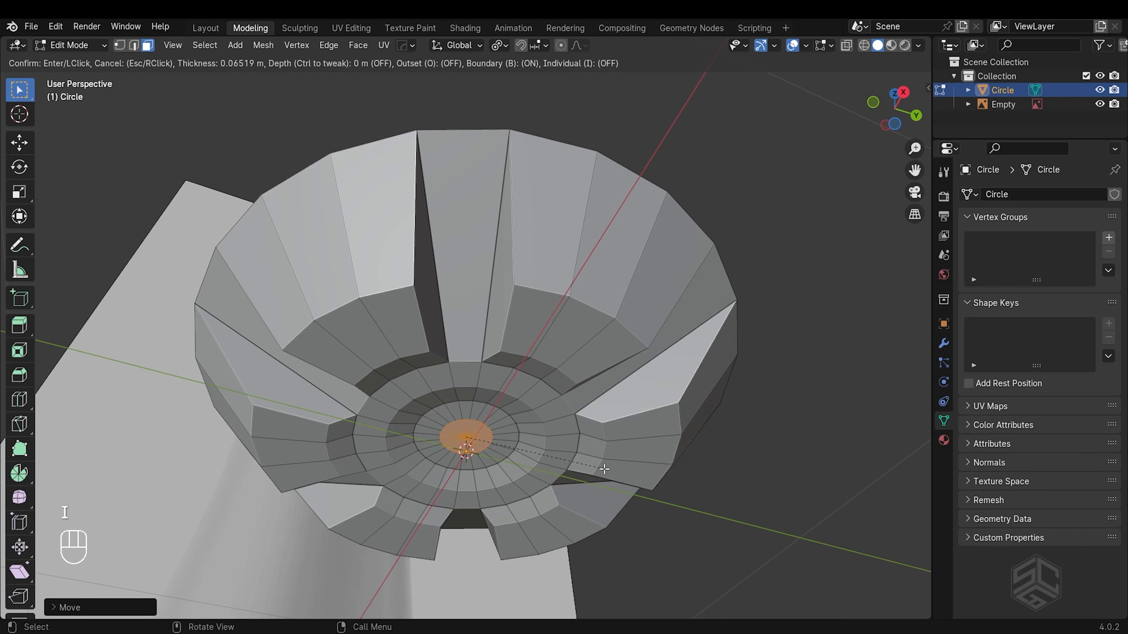
left_click(602, 469)
scroll(501, 411, "up", 2)
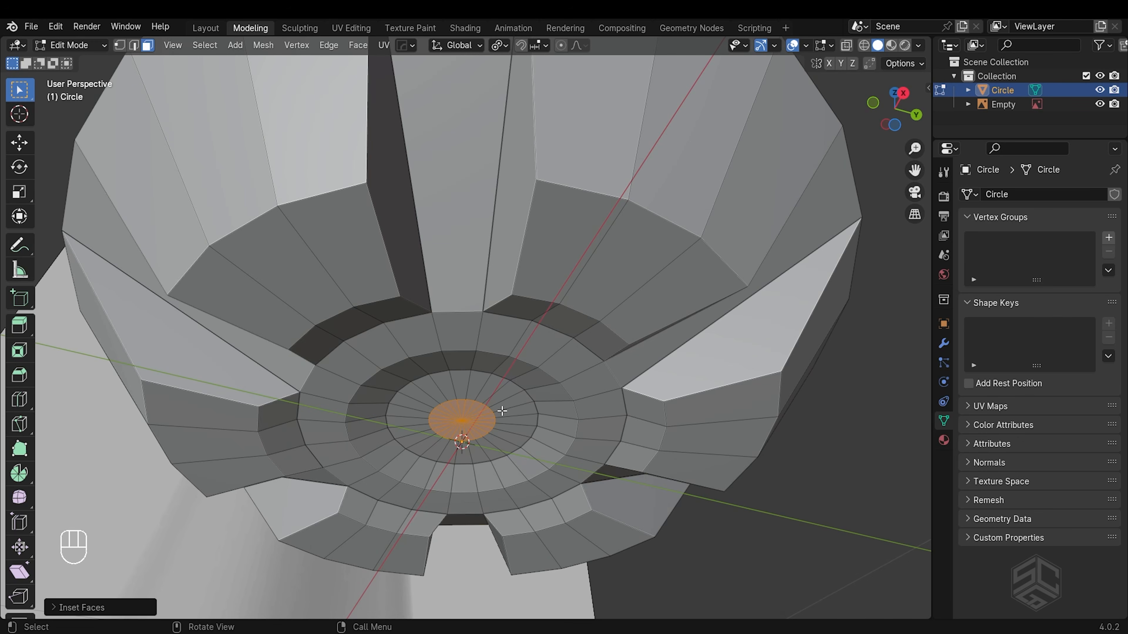
key("e")
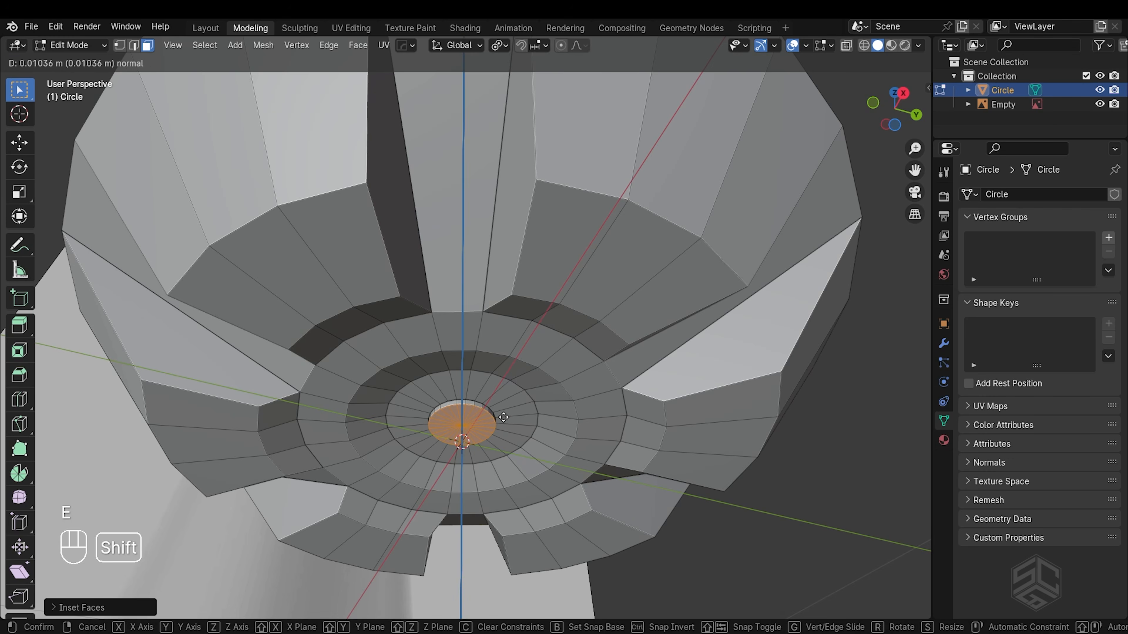
left_click(577, 434)
key("i")
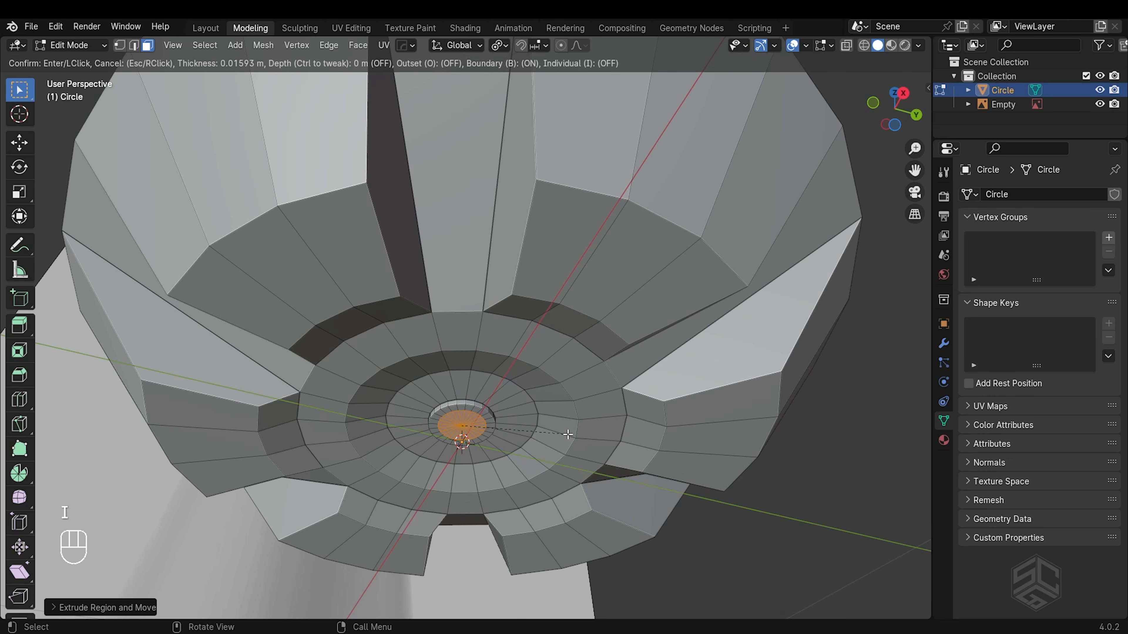
left_click(566, 433)
- Bevel the recess's outer and inner edge loops about 0.007 m wide with two segments
scroll(535, 413, "down", 2)
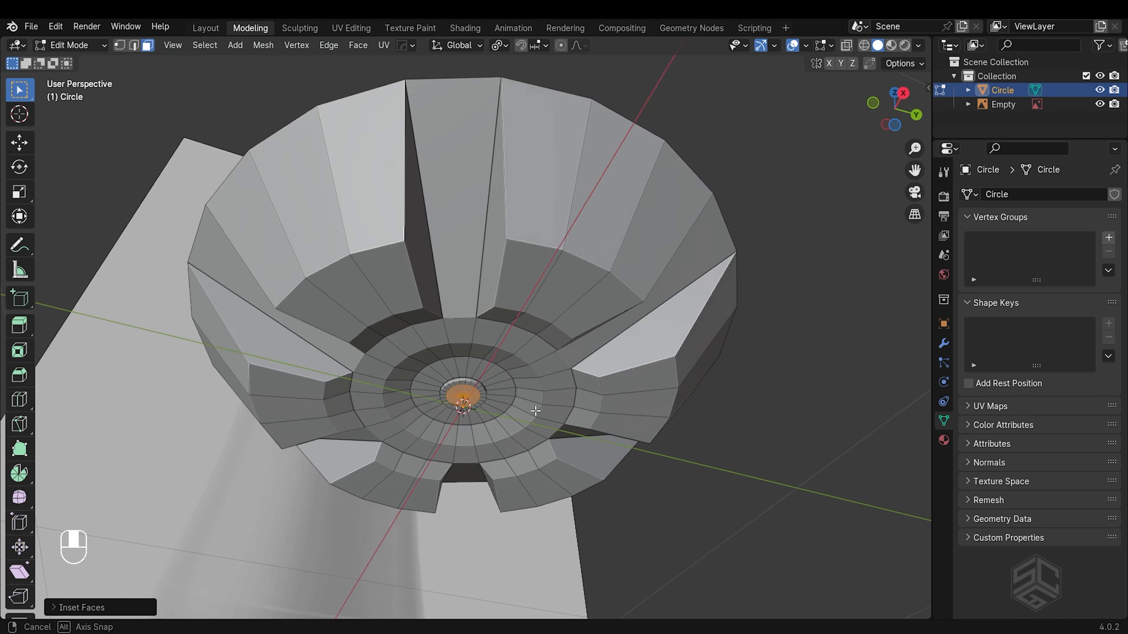
mouse_move(536, 410)
middle_mouse_down()
mouse_move(466, 433)
mouse_move(536, 412)
mouse_move(542, 395)
middle_mouse_up()
scroll(519, 392, "up", 1)
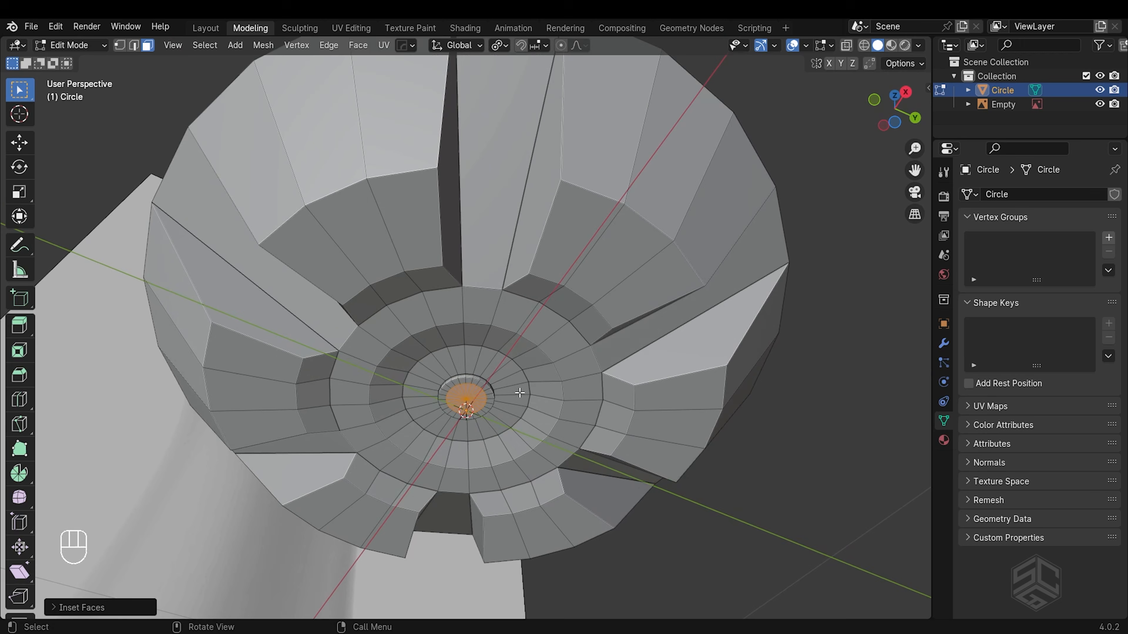
key("alt+a")
key("2")
left_click(525, 375, "alt+shift")
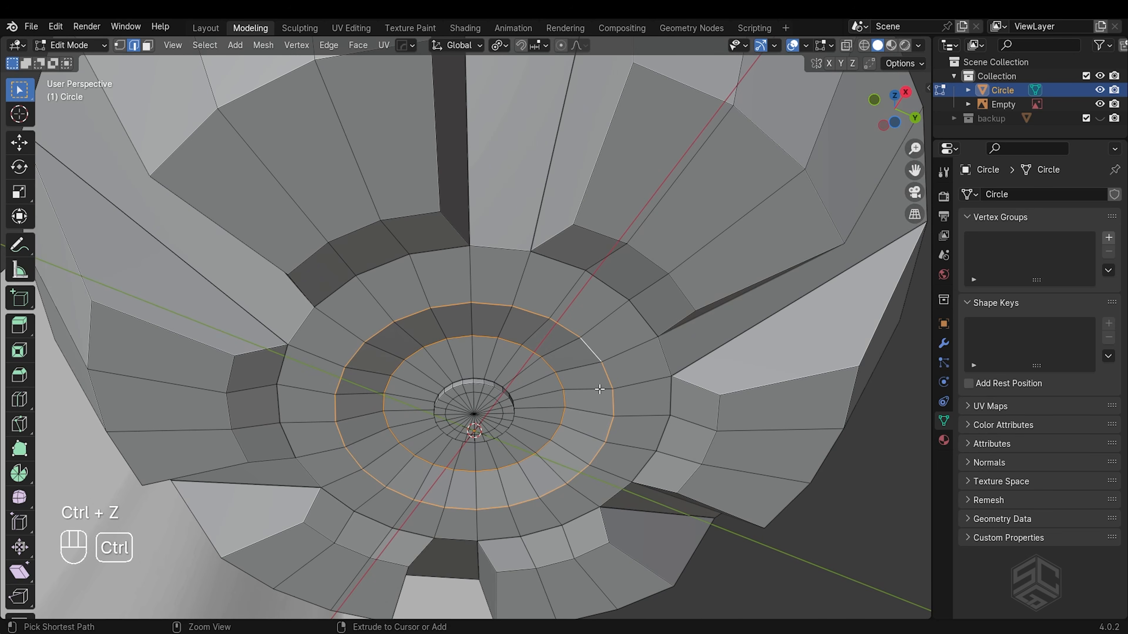
key("ctrl+b")
scroll(646, 378, "up", 1, "shift")
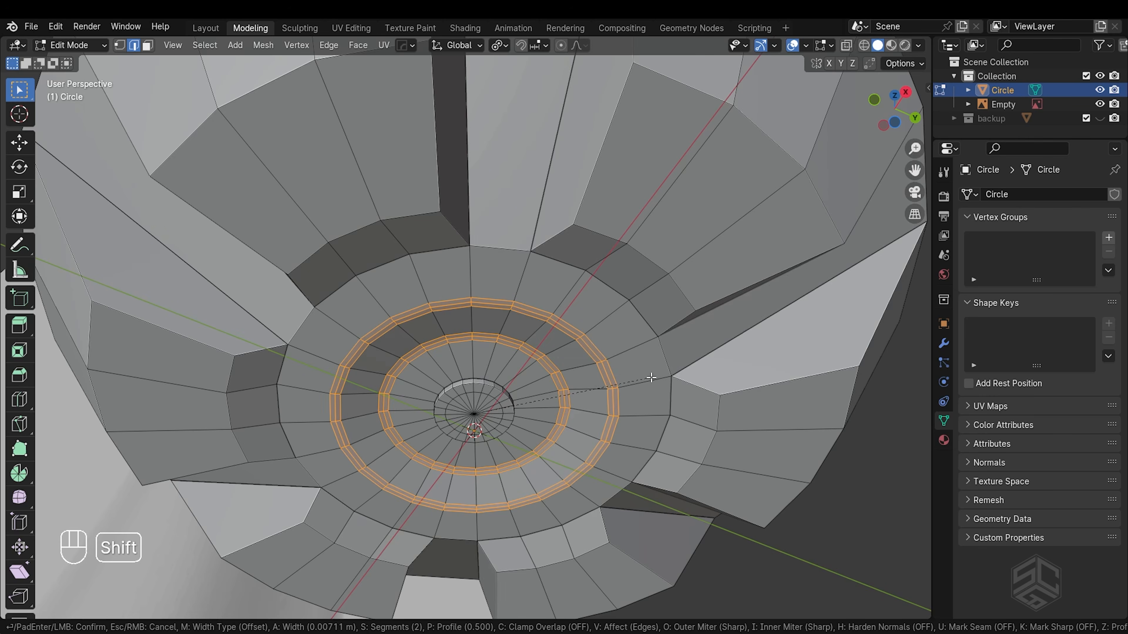
left_click(649, 378, "shift")
- Bevel the two edge loops of the small central raised disc about 0.003 m wide with two segments
scroll(486, 396, "up", 3)
middle_click_drag(486, 395, 496, 419)
key("ctrl+z")
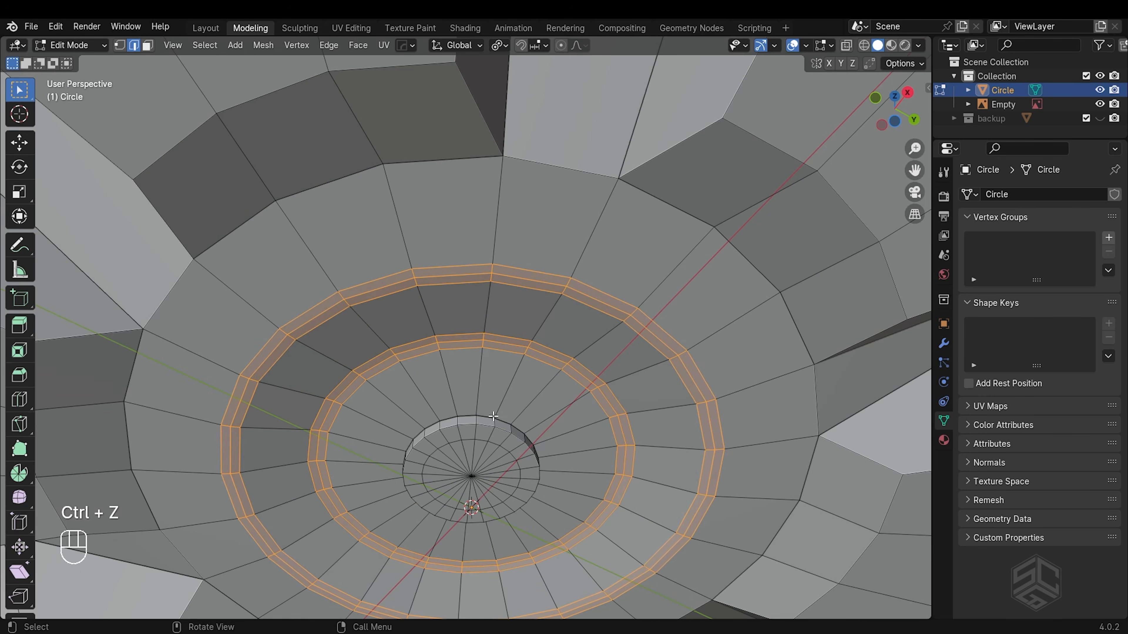
left_click(490, 427, "alt+shift")
scroll(490, 427, "up", 2)
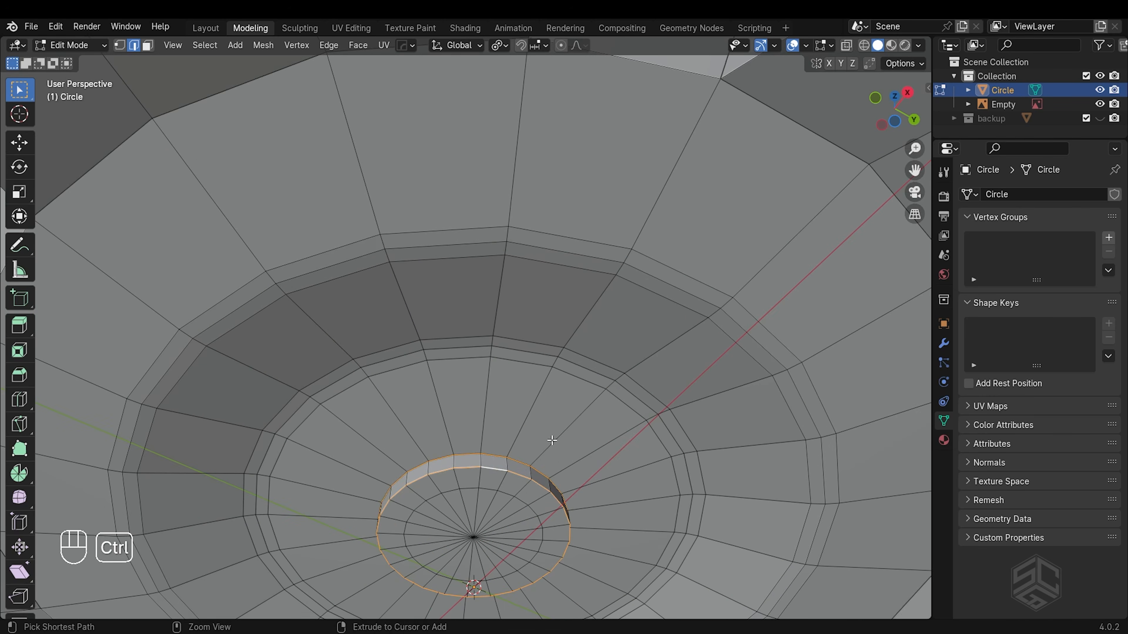
key("ctrl+b")
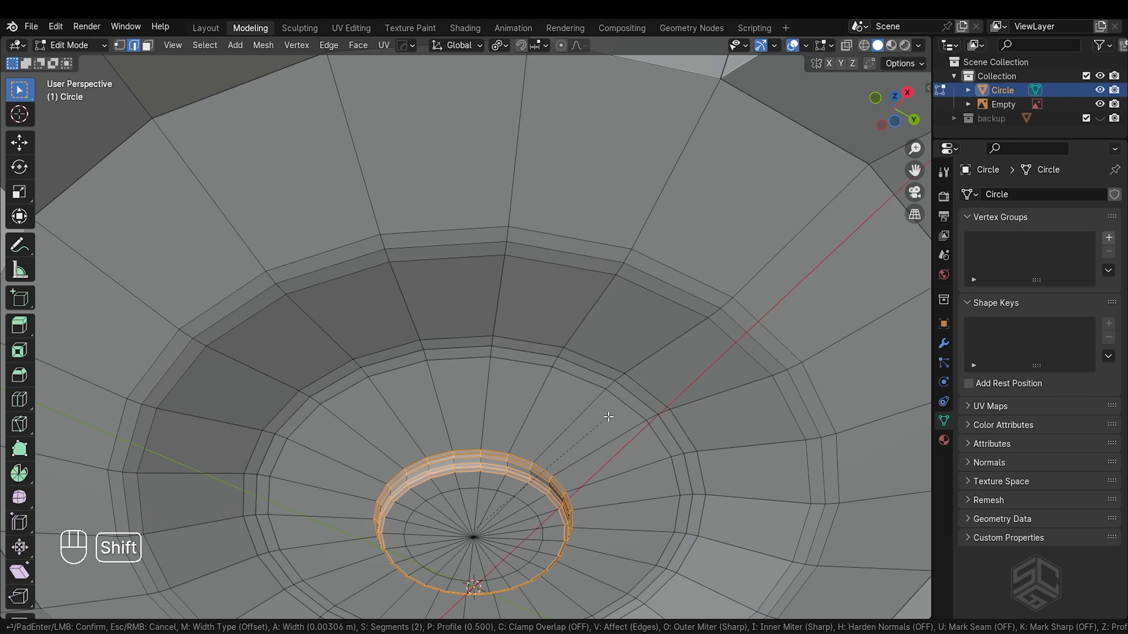
left_click(599, 417, "shift")
- Examine the whole base shape in Object Mode and return to Edit Mode
scroll(554, 432, "down", 8)
middle_click_drag(561, 402, 535, 393)
scroll(557, 407, "down", 3)
key("Tab")
scroll(496, 356, "up", 3)
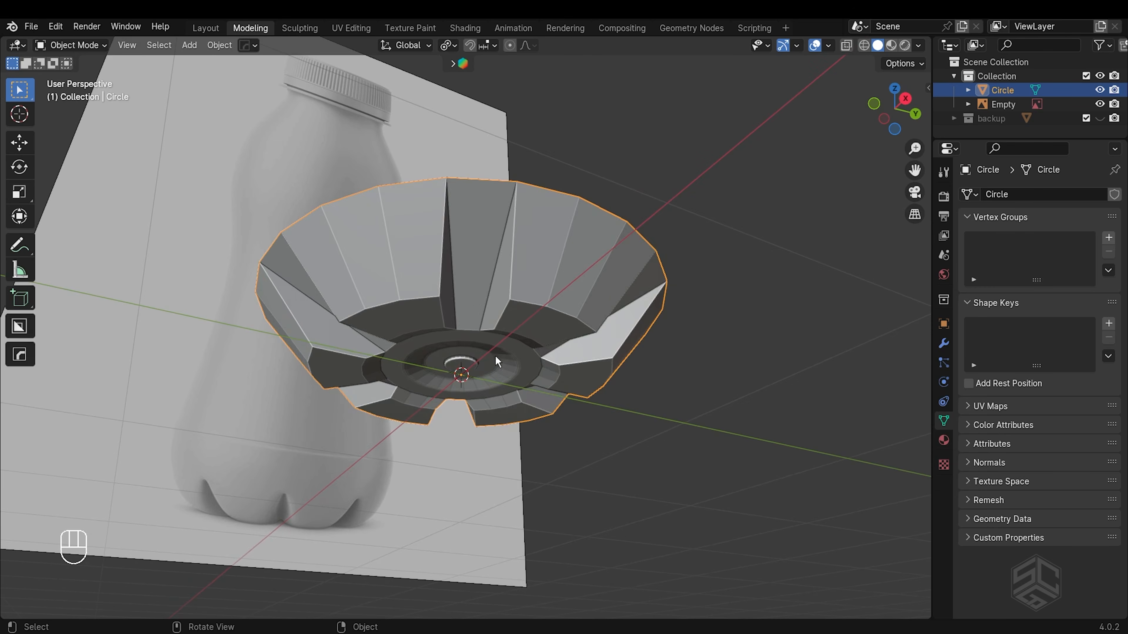
mouse_move(495, 355)
middle_mouse_down()
mouse_move(494, 333)
mouse_move(501, 368)
middle_mouse_up()
key("Tab")
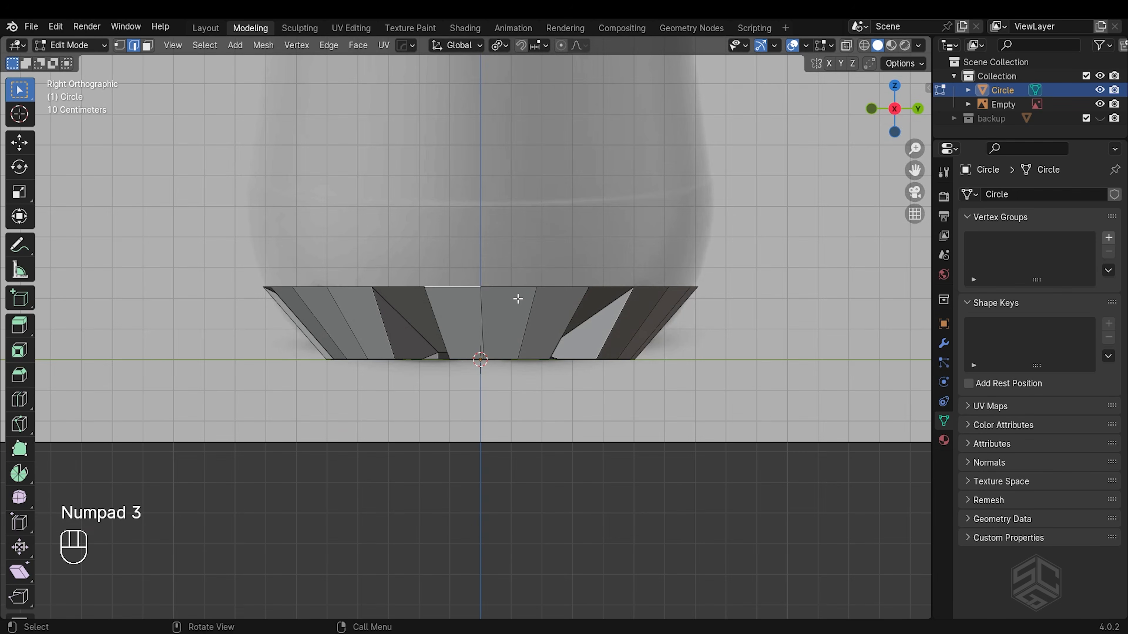
- Extrude the base's upper edge loop upward along Z and scale it out to the reference bottle's outline
left_click(512, 289, "alt+shift")
middle_click_drag(511, 288, 571, 318, "shift")
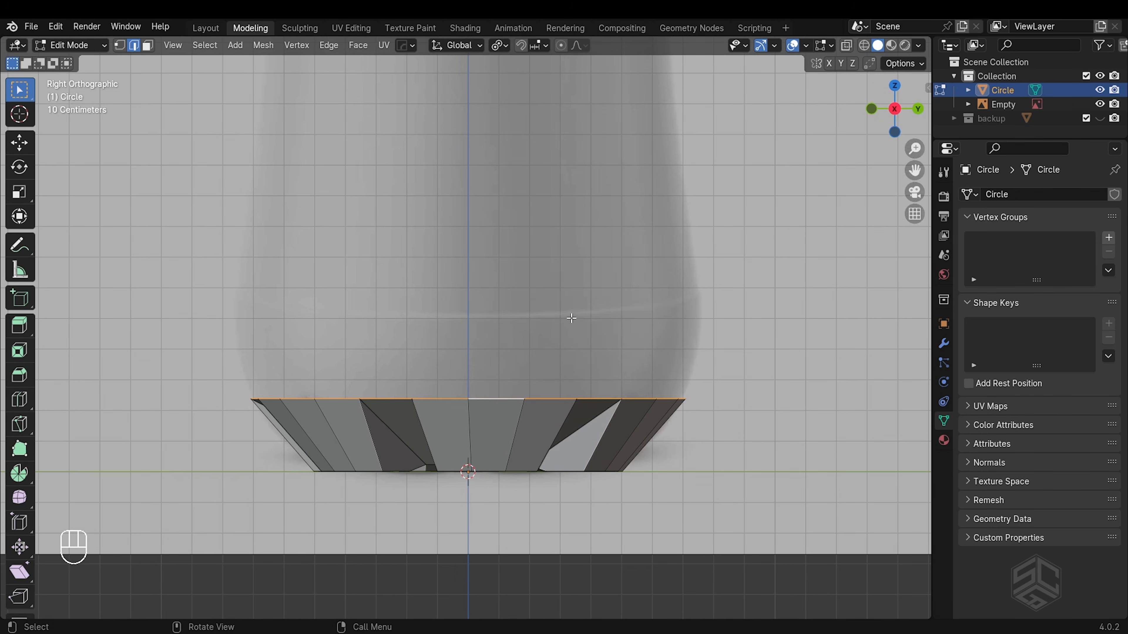
key("e")
key("z")
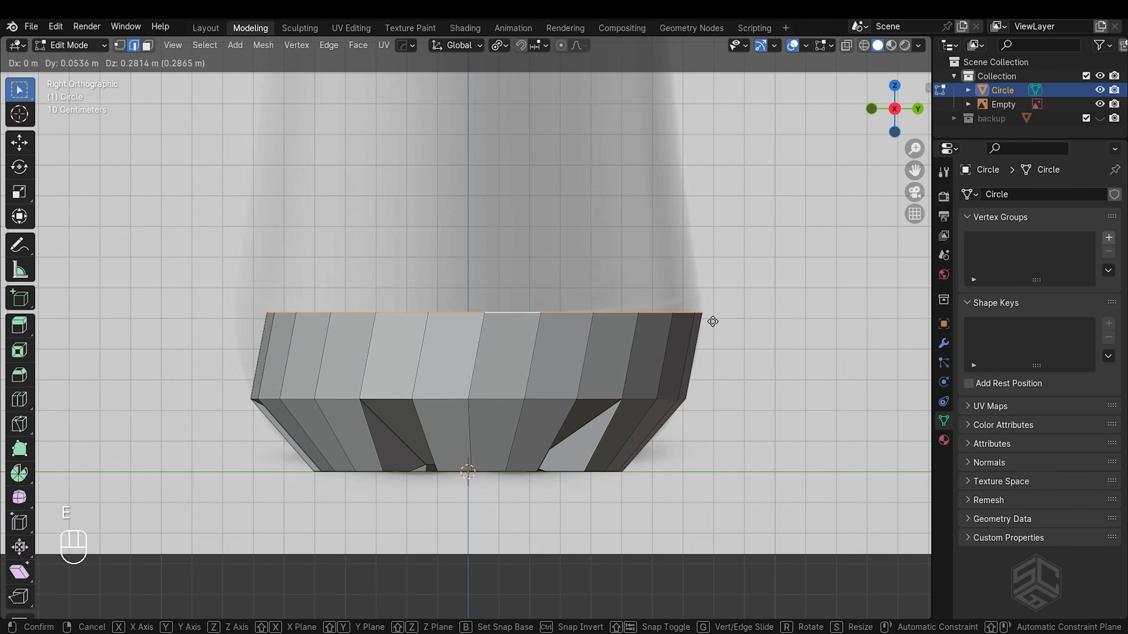
left_click(720, 310)
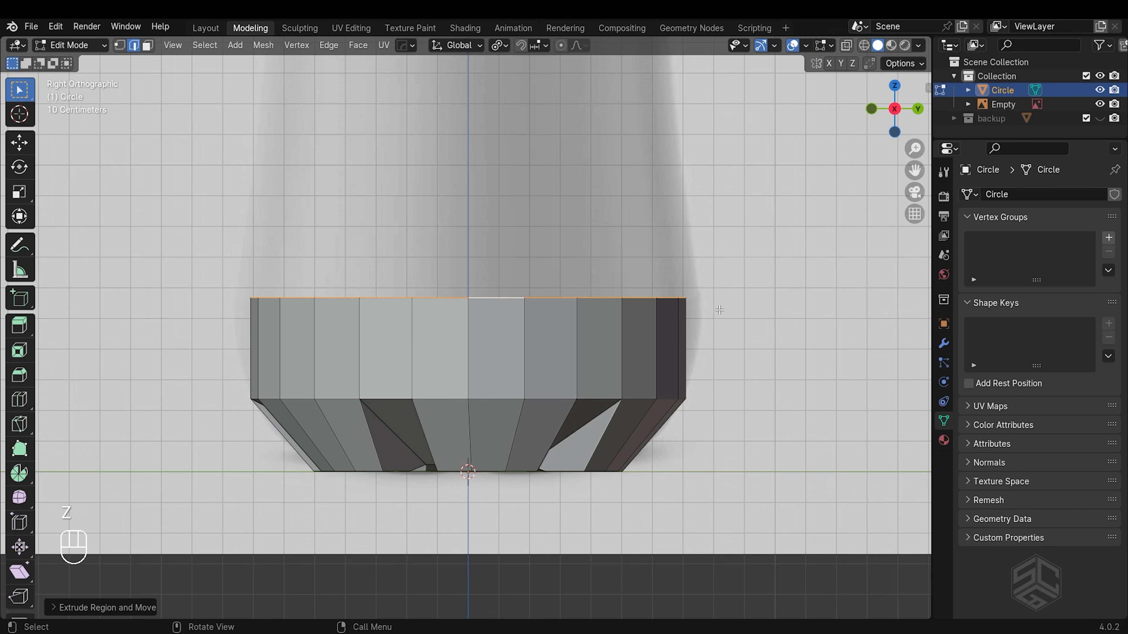
key("s")
left_click(732, 308)
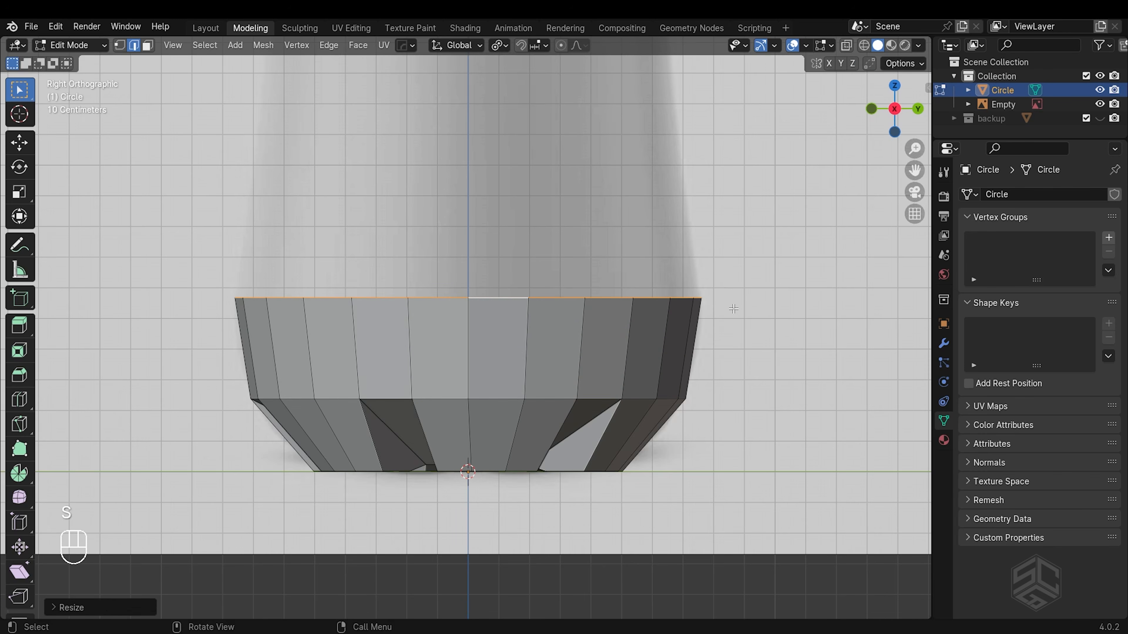
- Add a centered loop cut around the new band and scale it outward by about 1.017 to follow the bulge
scroll(712, 329, "up", 1)
middle_click_drag(712, 329, 715, 375, "shift")
key("shift+z")
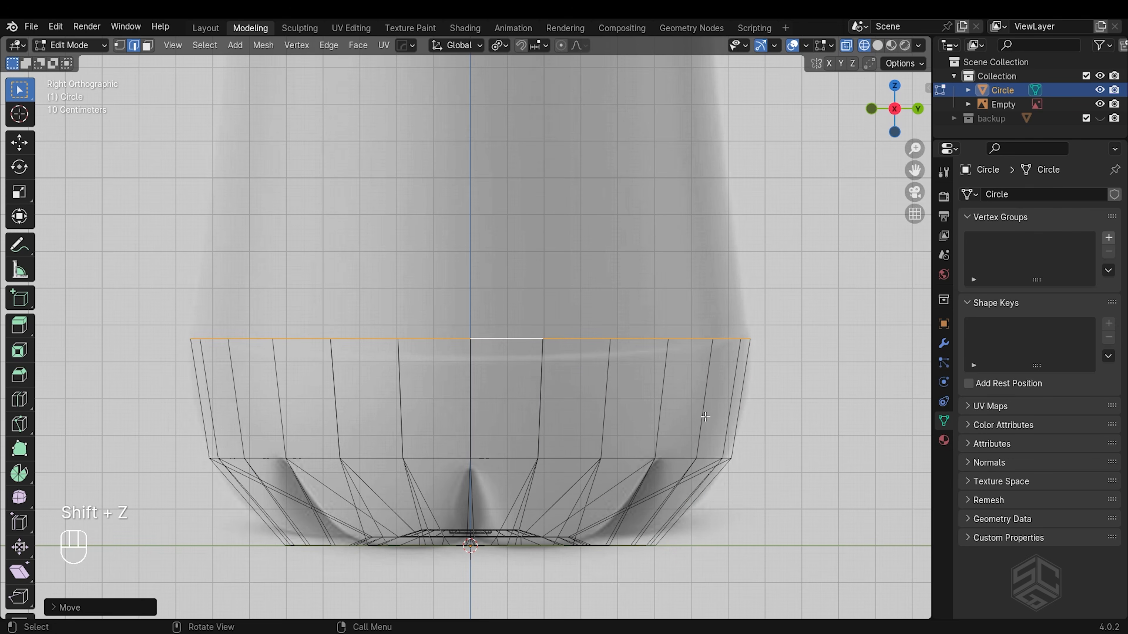
key("ctrl+r")
left_click(705, 413)
right_click(705, 409)
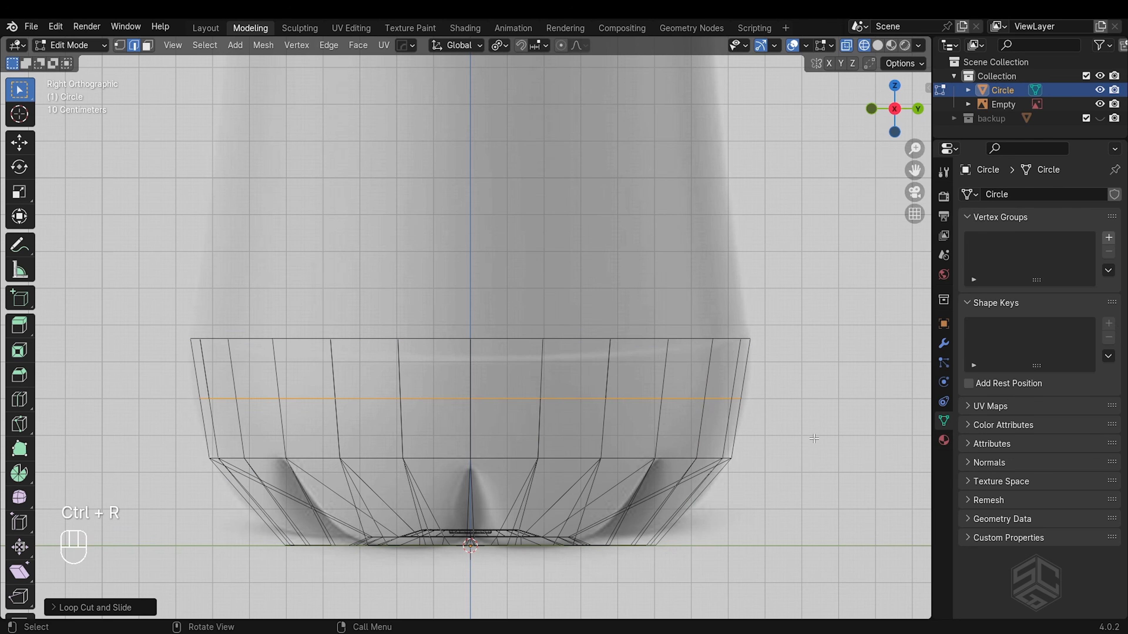
key("s")
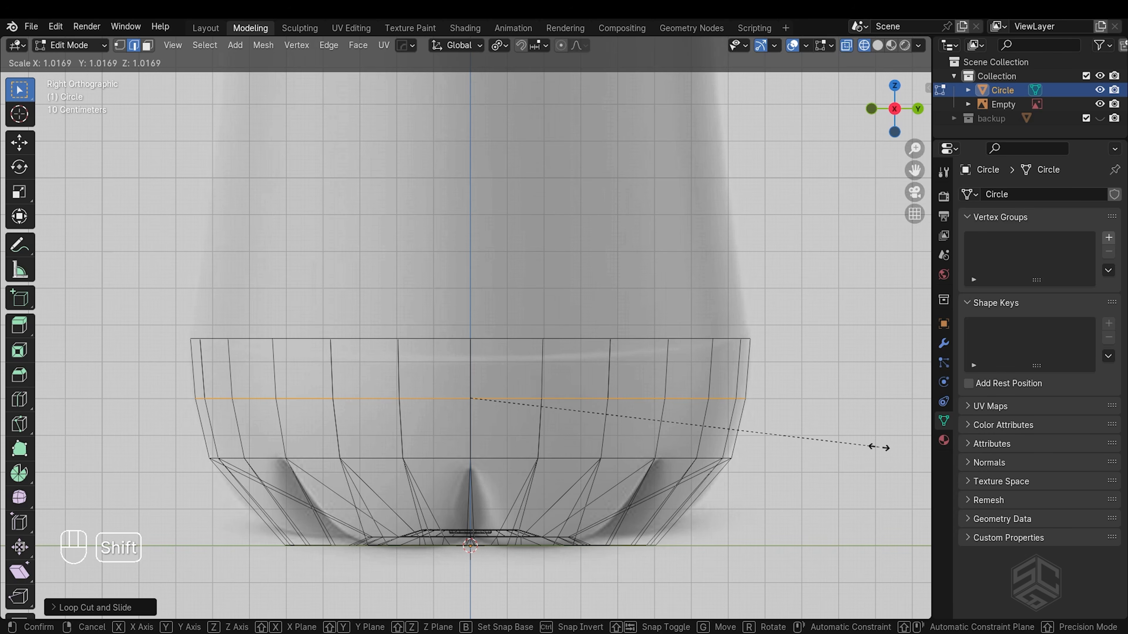
left_click(878, 447)
- Extrude the open top edge loop inward by scaling it to about 0.98, forming a narrow ledge
left_click(691, 339)
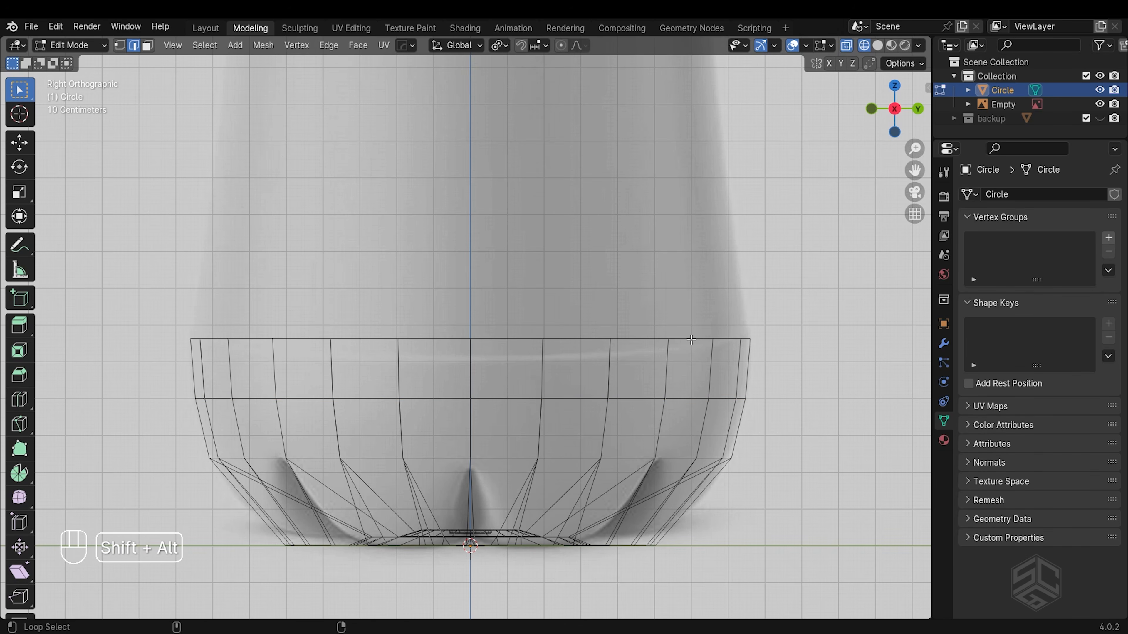
left_click(691, 340, "alt+shift")
middle_click_drag(798, 359, 795, 394)
key("shift+z")
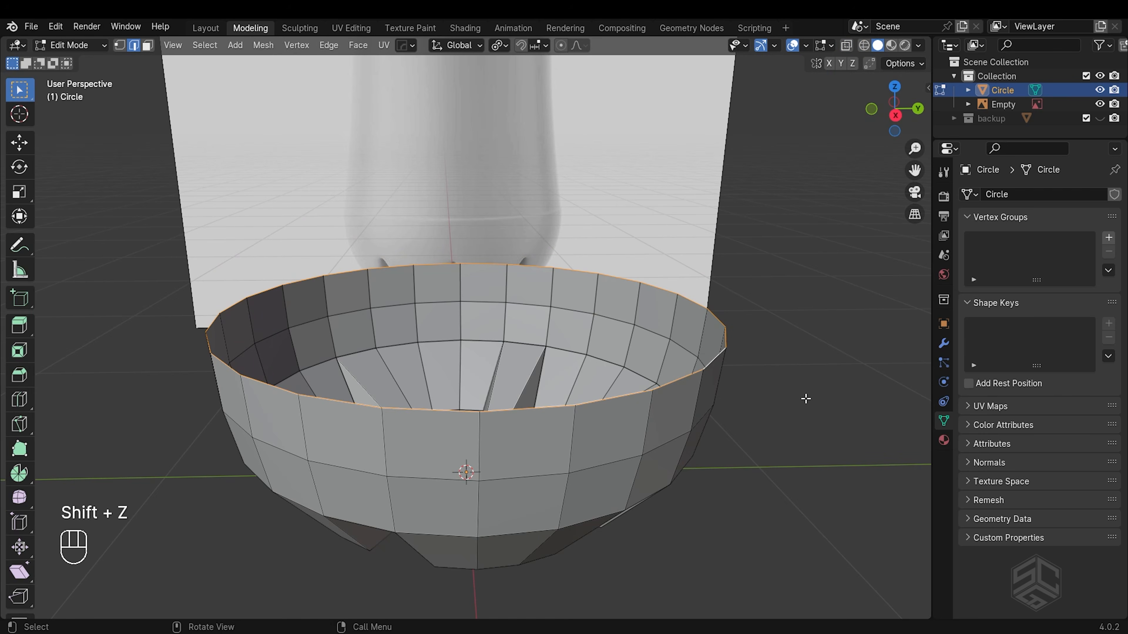
key("e")
key("s")
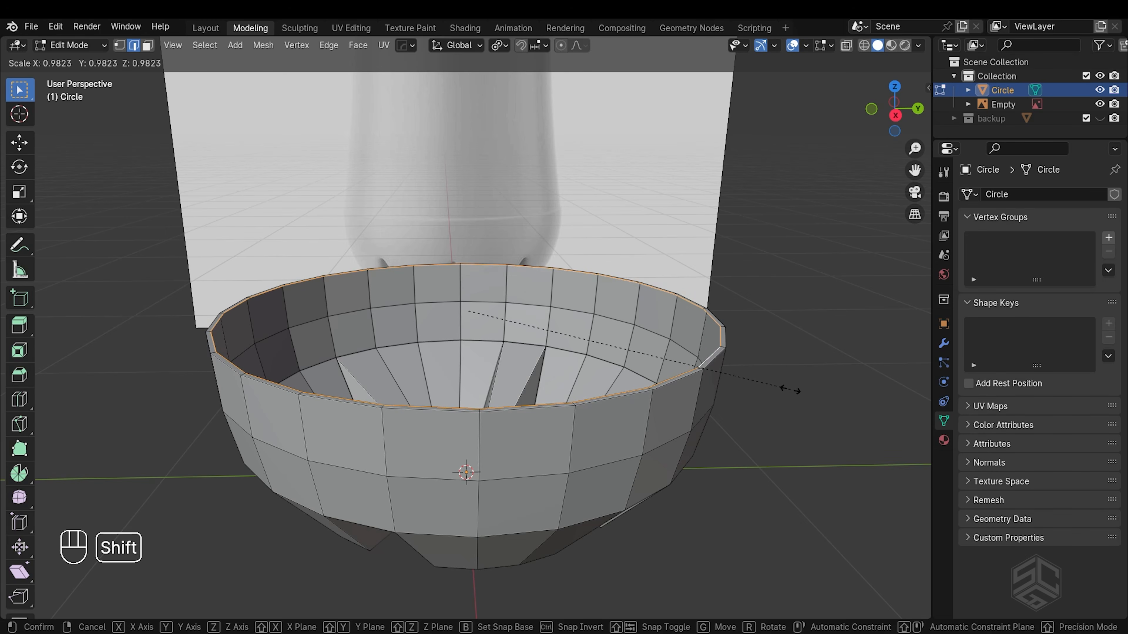
left_click(790, 390)
- Extrude the ledge's inner loop upward along Z and raise it about 0.99 m further to the reference's upper bulge
key("KP_3")
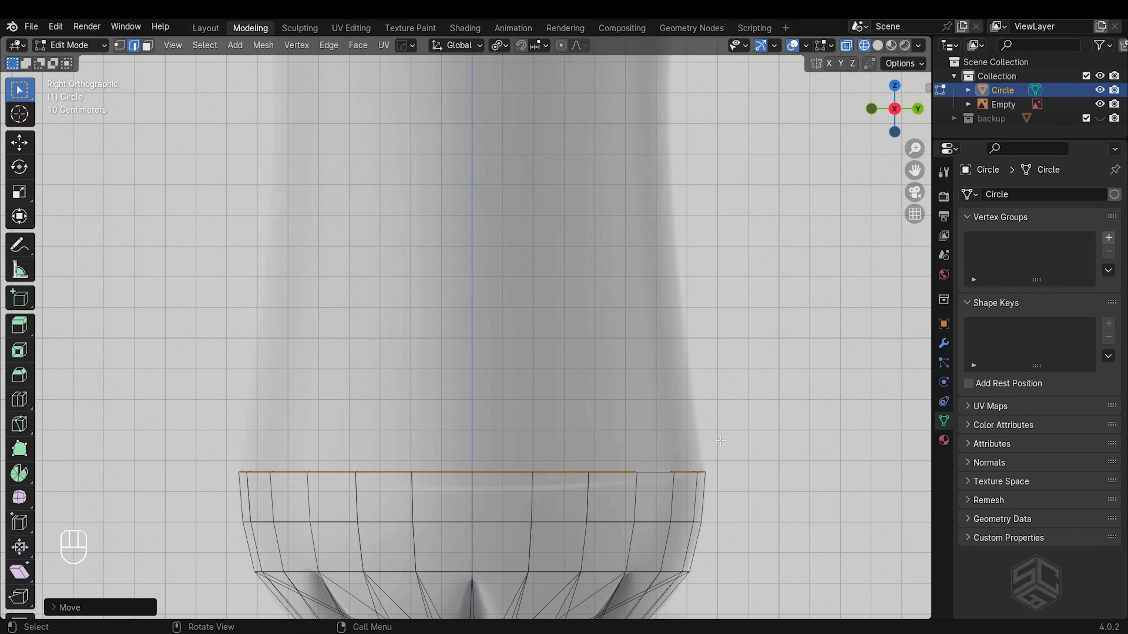
key("e")
key("z")
left_click(666, 143)
scroll(637, 232, "down", 4)
middle_click_drag(637, 232, 679, 401, "shift")
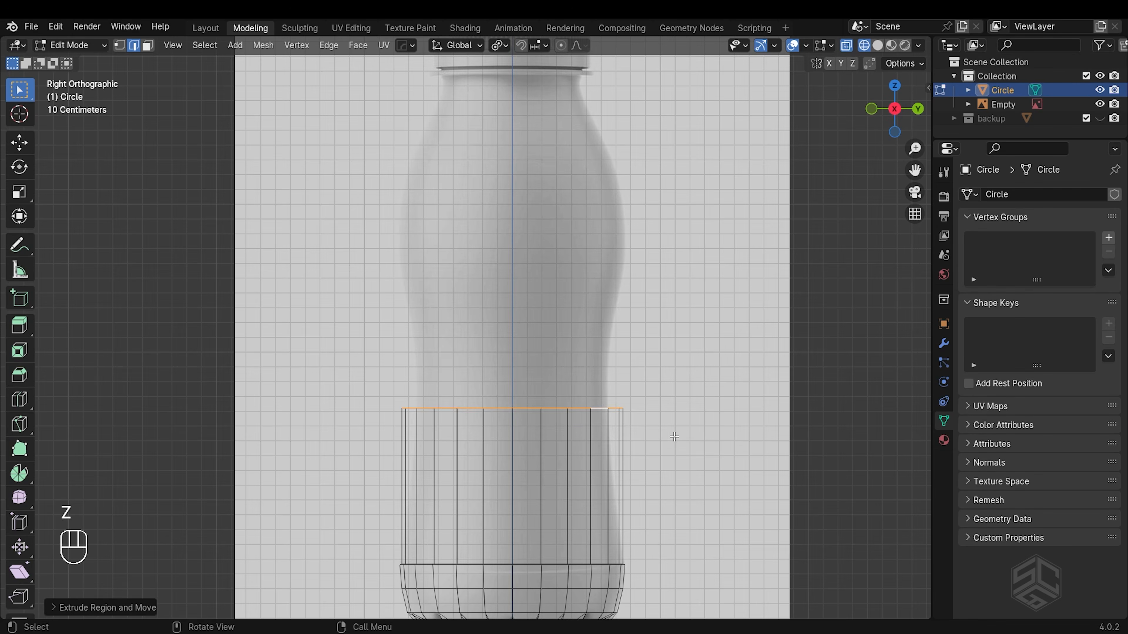
key("g")
key("z")
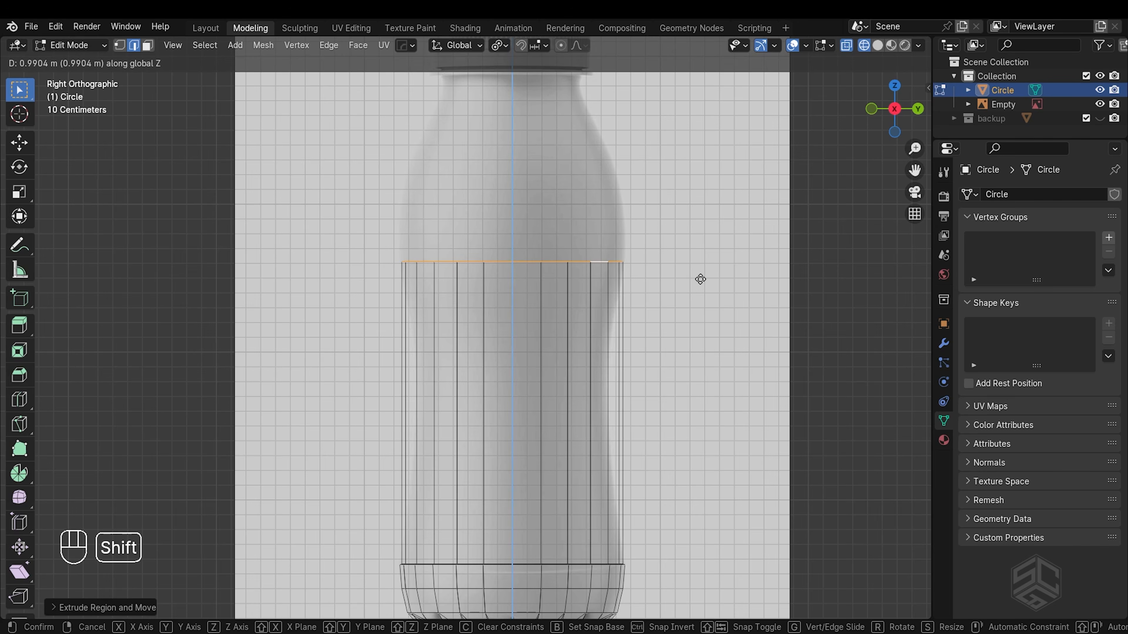
left_click(700, 279)
- Add two loop cuts around the tall body section and scale each inward to match the reference's waist
scroll(594, 386, "up", 1)
key("ctrl+r")
left_click(659, 239)
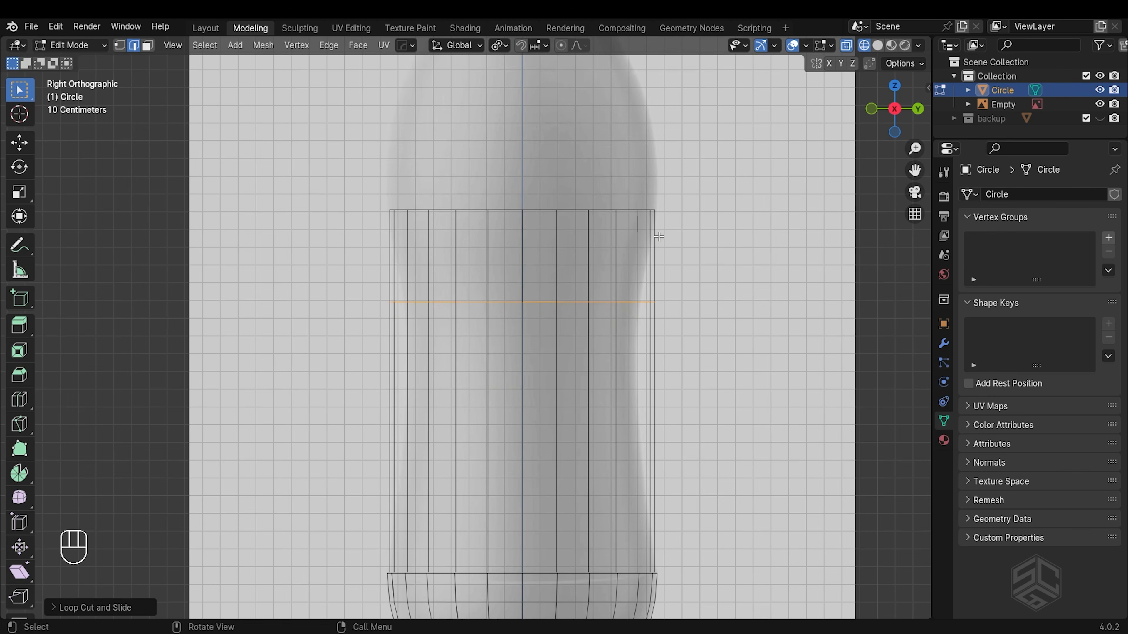
key("s")
left_click(669, 248)
scroll(668, 248, "up", 2)
middle_click_drag(710, 346, 671, 286, "shift")
key("ctrl+r")
left_click(693, 386)
key("s")
left_click(781, 383)
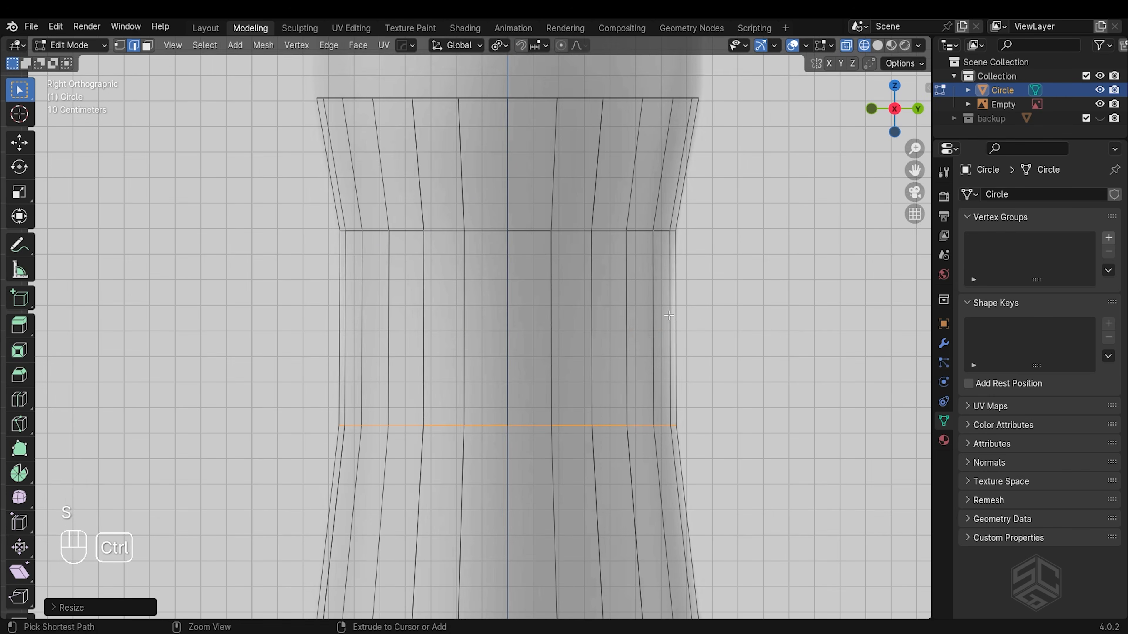
- Add two more loop cuts in the waist, scaling the upper one inward to about 0.986
key("ctrl+r")
left_click(738, 351)
key("ctrl+r")
left_click(735, 303)
key("s")
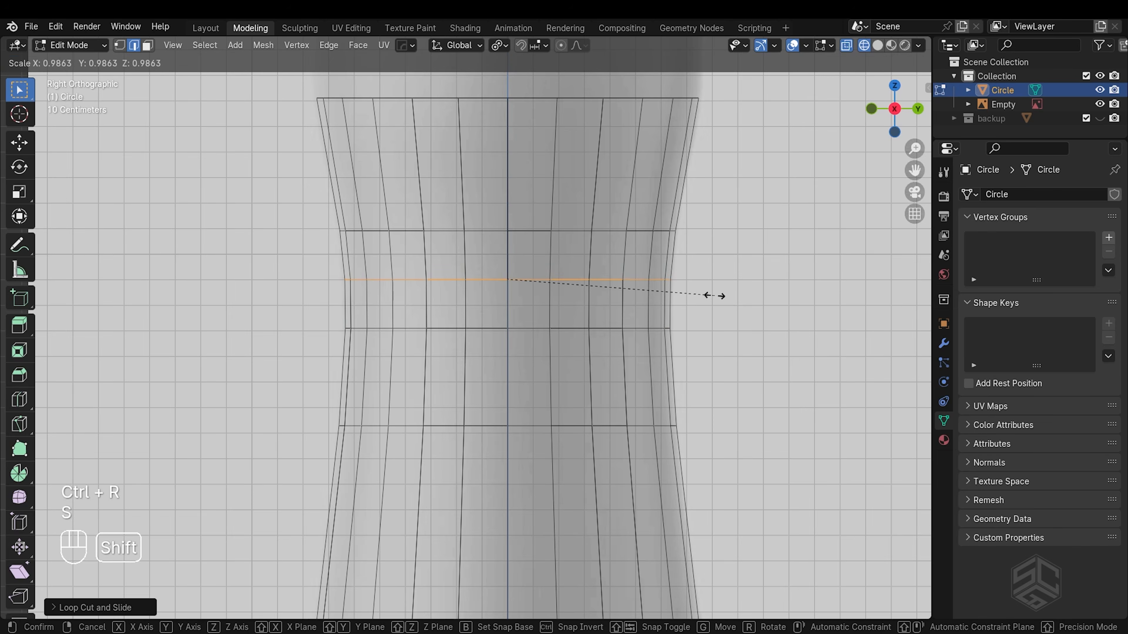
left_click(715, 294)
- Extrude the body's top edge loop upward along Z to just below the cap and scale it inward to the neck width
scroll(612, 351, "down", 1)
middle_click_drag(612, 351, 598, 619, "shift")
left_click(568, 385, "alt")
key("e")
key("z")
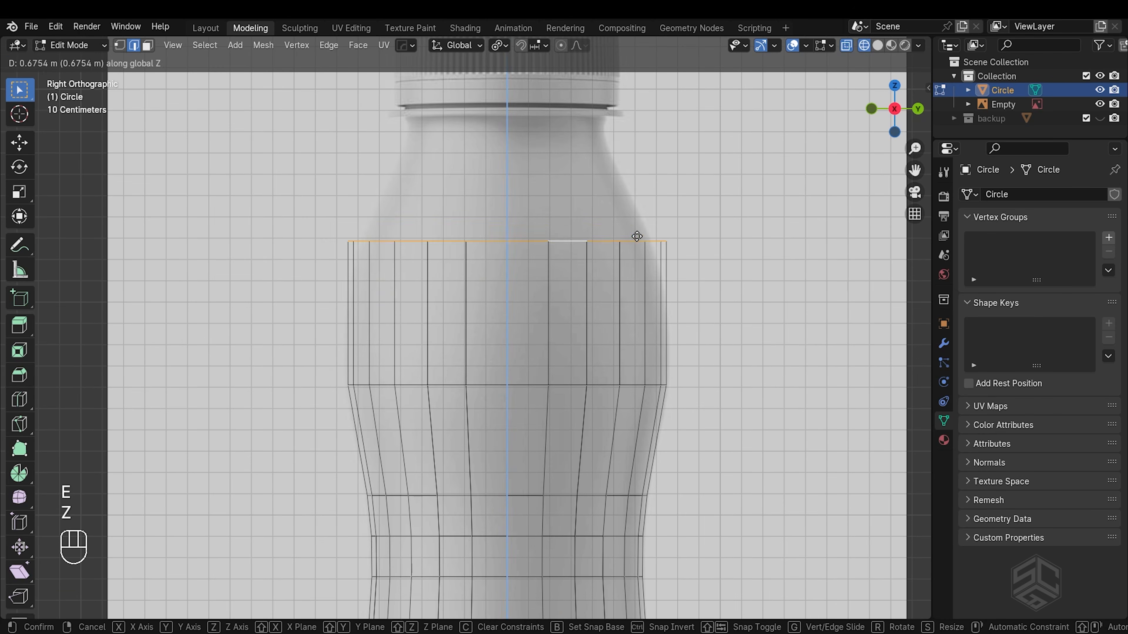
left_click(653, 206)
key("s")
right_click(726, 242)
key("g")
key("z")
left_click(657, 217)
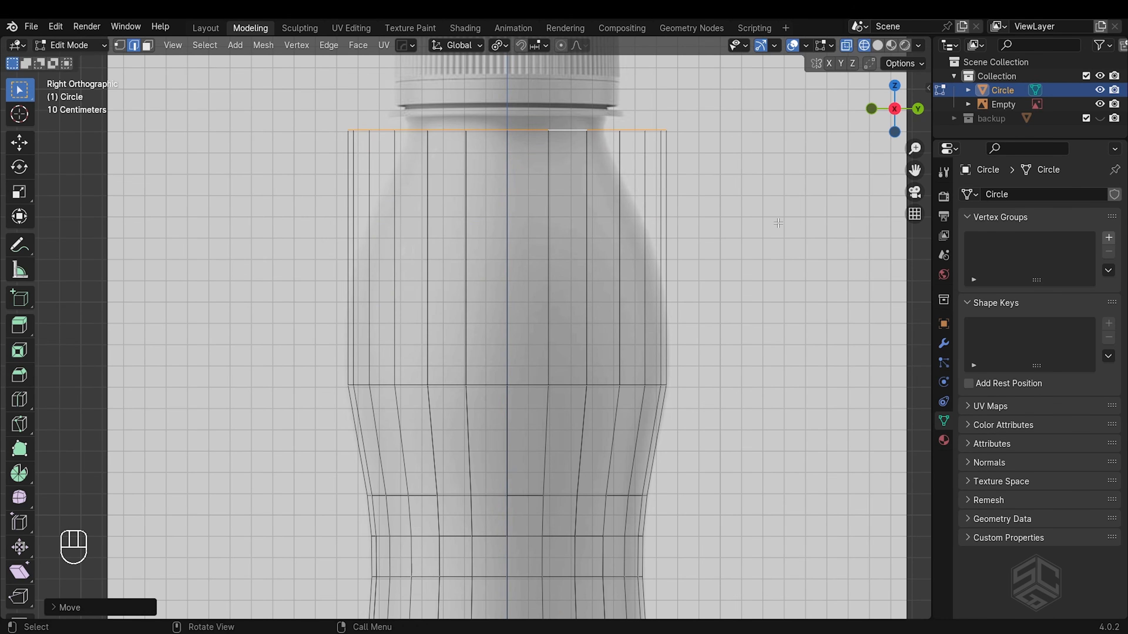
key("s")
left_click(646, 210)
- Add two loop cuts around the shoulder section and scale each outward to follow the reference's curved shoulder
key("ctrl+r")
double_click(602, 260)
key("s")
left_click(170, 383)
key("ctrl+r")
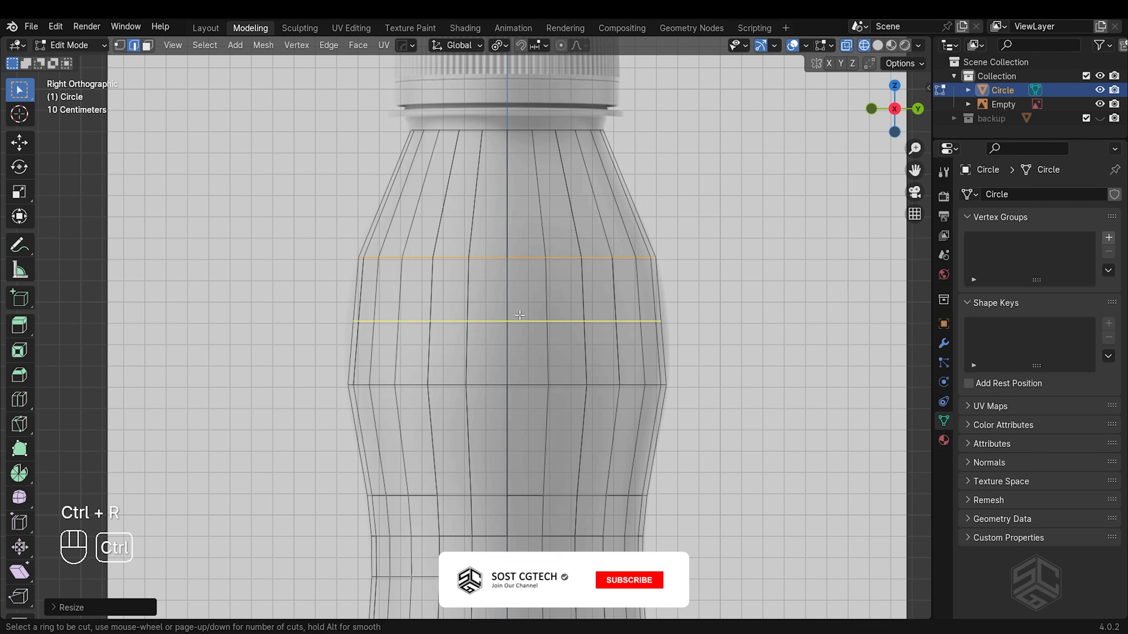
double_click(652, 321)
key("s")
left_click(920, 397)
- Scale the neck's top edge loop inward to about 0.98 and extrude it up along Z about 0.06 m
middle_click_drag(622, 249, 593, 422, "shift")
scroll(593, 422, "up", 2)
left_click(467, 292, "alt")
key("s")
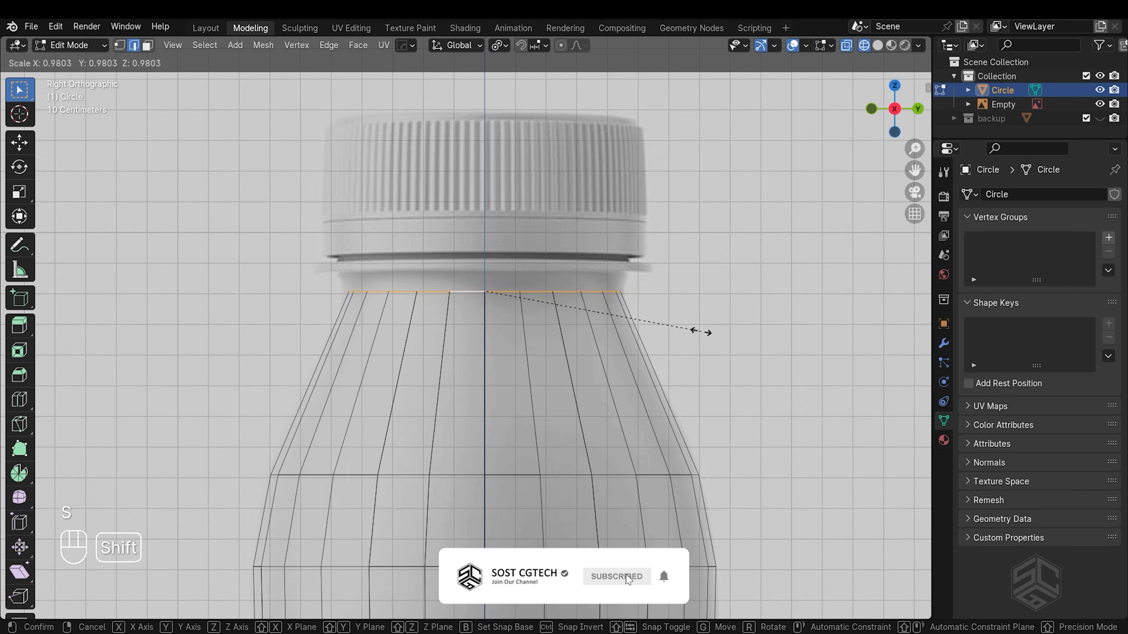
left_click(707, 331)
key("e")
key("z")
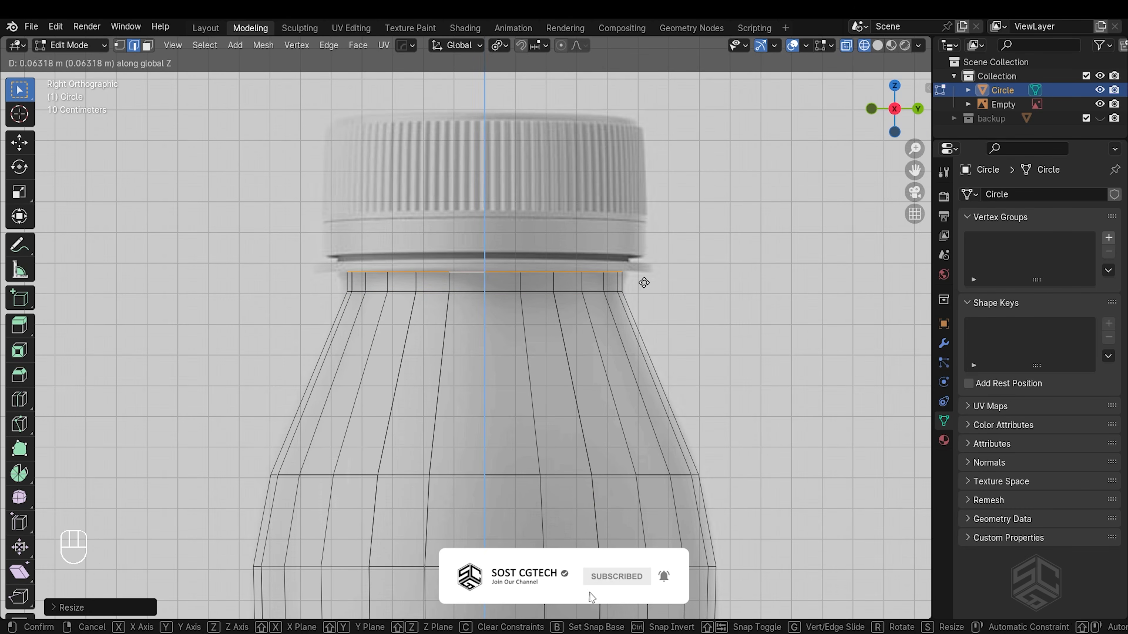
left_click(639, 290)
- Return to solid shading and examine the whole bottle body in Object Mode
scroll(639, 289, "down", 8)
mouse_move(511, 395)
middle_mouse_down()
mouse_move(534, 448)
mouse_move(617, 278)
middle_mouse_up()
key("shift+z")
scroll(536, 499, "up", 2)
middle_click_drag(536, 499, 612, 388)
middle_click_drag(613, 388, 587, 400)
scroll(584, 307, "down", 4)
middle_click_drag(584, 306, 571, 352, "shift")
key("Tab")
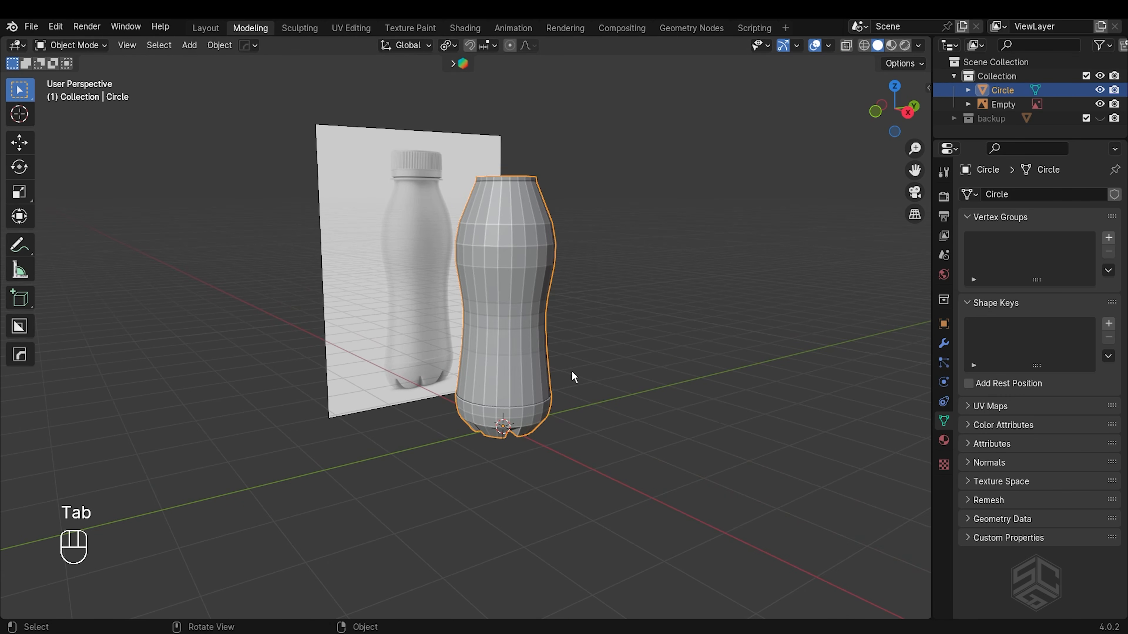
- Add a Subdivision Surface modifier to the bottle with viewport and render levels set to 3
left_click(943, 343)
left_click(1016, 195)
mouse_move(964, 252)
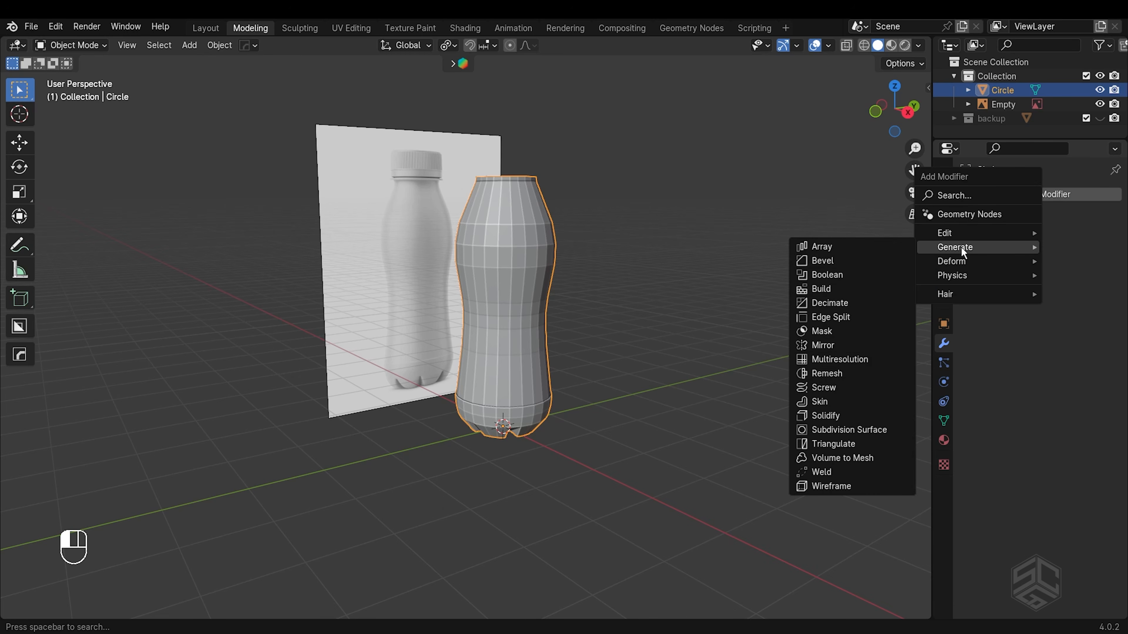
left_click(857, 430)
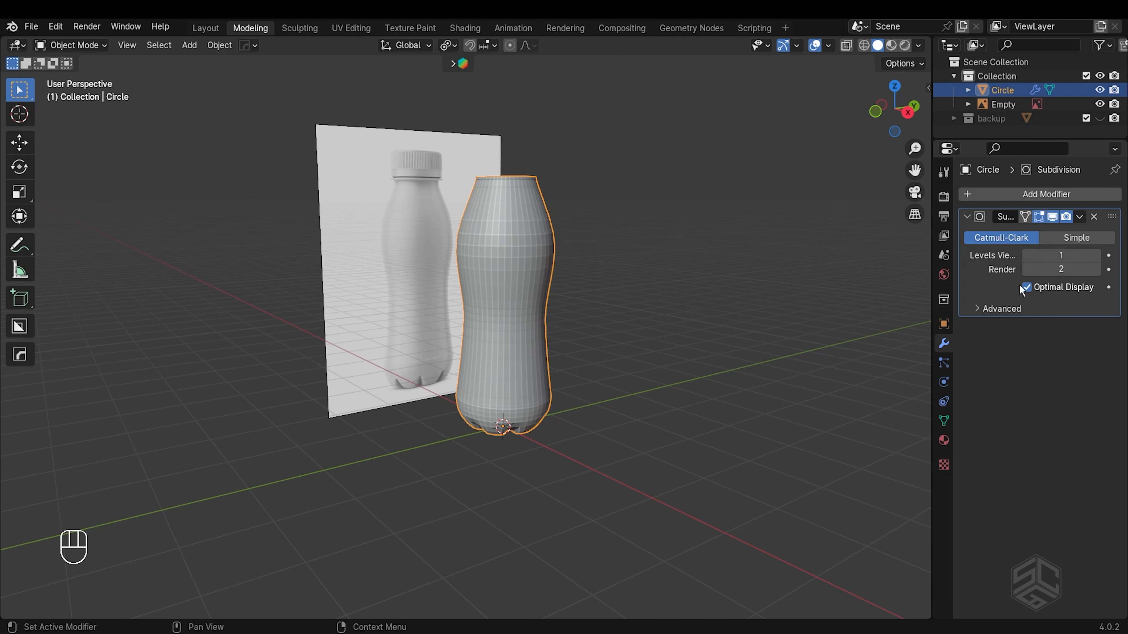
left_click_drag(1060, 255, 1061, 269)
type("3")
key("Return")
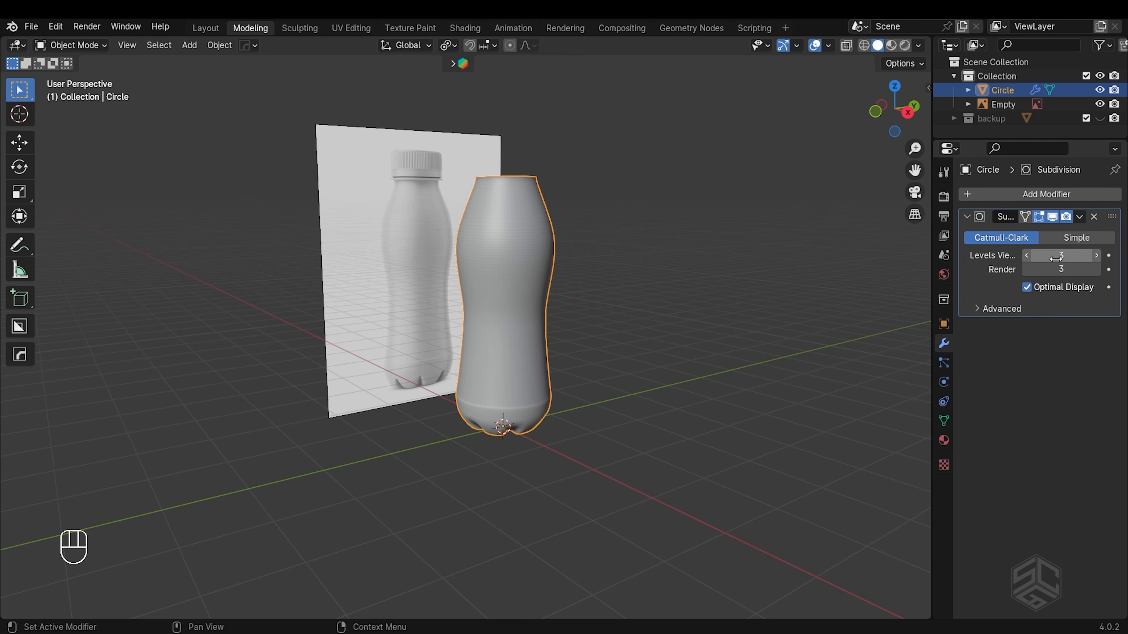
- Shade the bottle smooth and check the surface around its lower body and base
middle_click_drag(557, 420, 547, 263)
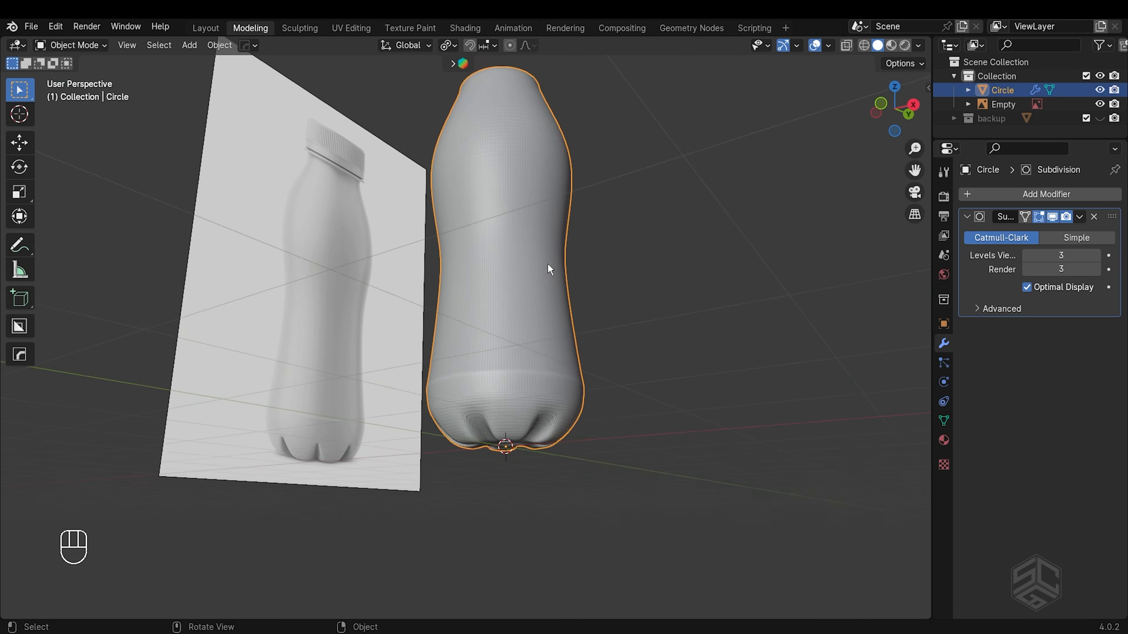
right_click(547, 265)
left_click(538, 268)
middle_click_drag(543, 327, 338, 395)
scroll(413, 394, "down", 4)
middle_click_drag(569, 403, 480, 378, "shift")
scroll(480, 377, "up", 3)
middle_click_drag(399, 378, 480, 384)
- Try a supporting loop cut just below the ledge around the bottle's lower body
key("Tab")
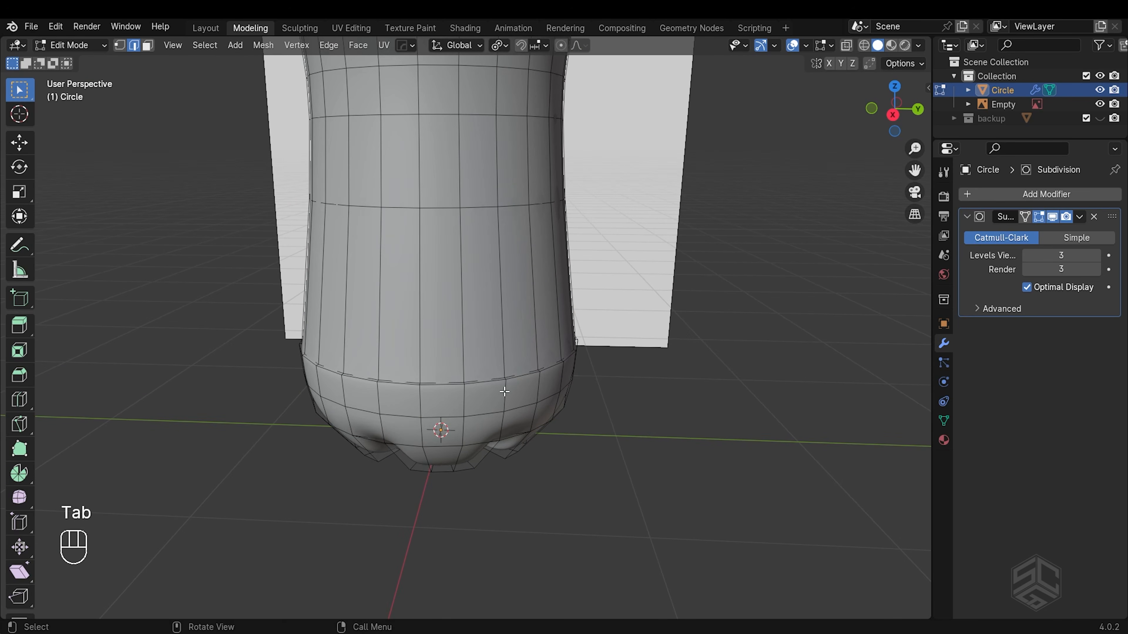
key("ctrl+r")
left_click(531, 383)
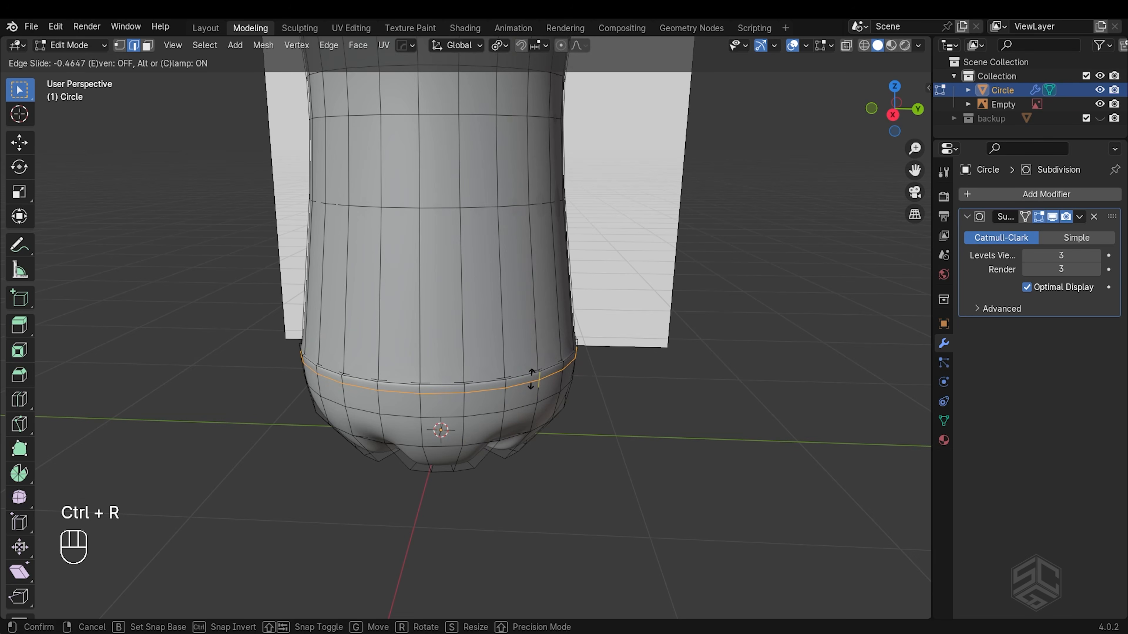
left_click(529, 382)
middle_click_drag(528, 381, 568, 371)
key("Tab")
key("Tab")
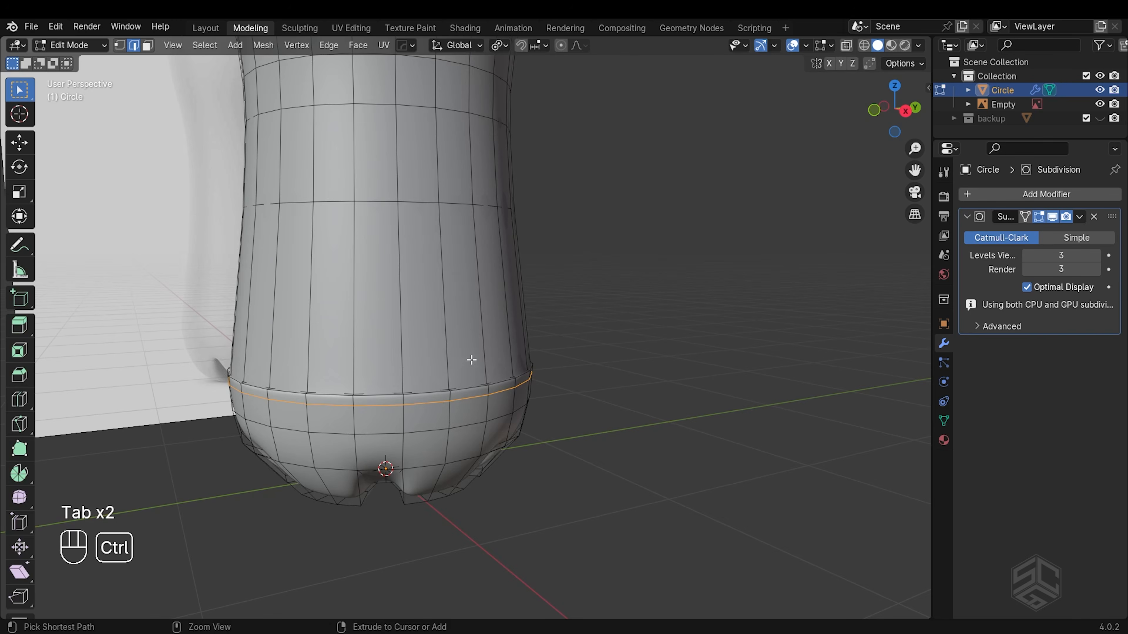
key("ctrl+z")
key("ctrl+z")
key("ctrl+z")
key("Tab")
- Duplicate the neck rim's outermost vertex on the Y axis and raise the copy along Z into the reference cap's ribbed area
middle_click_drag(490, 385, 420, 353)
key("KP_3")
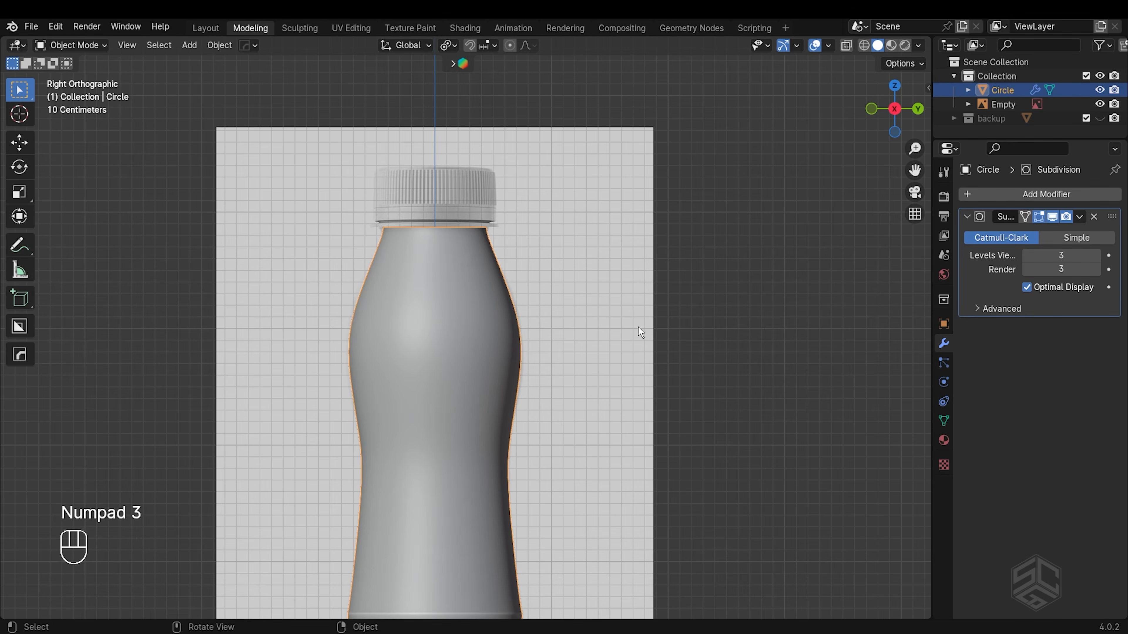
scroll(448, 151, "up", 4)
middle_click_drag(490, 163, 533, 388, "shift")
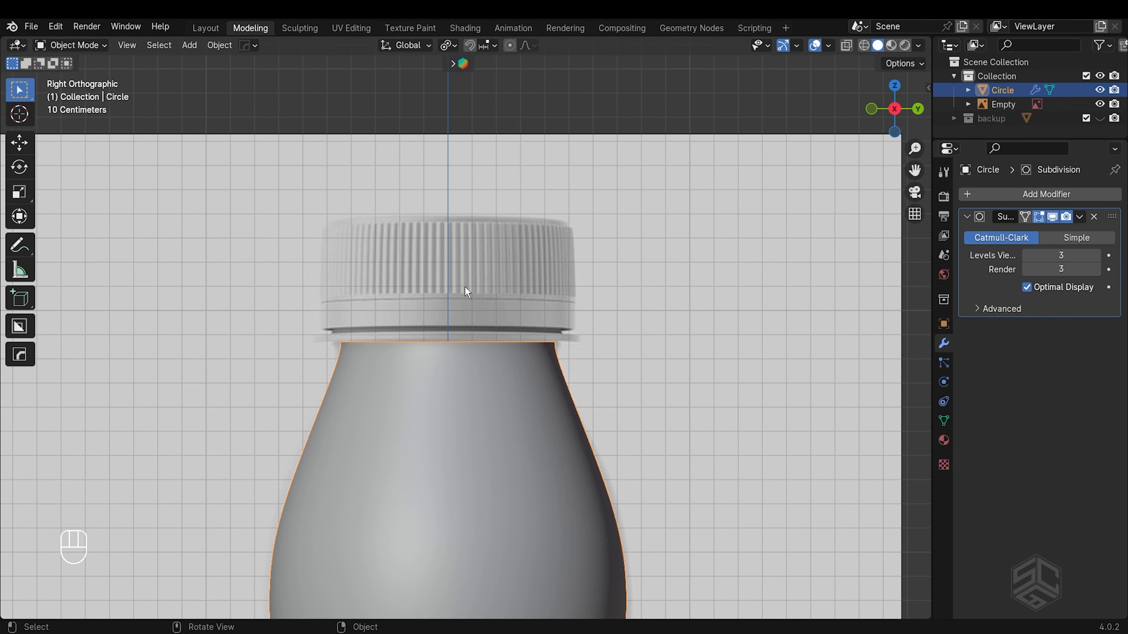
scroll(531, 334, "up", 3)
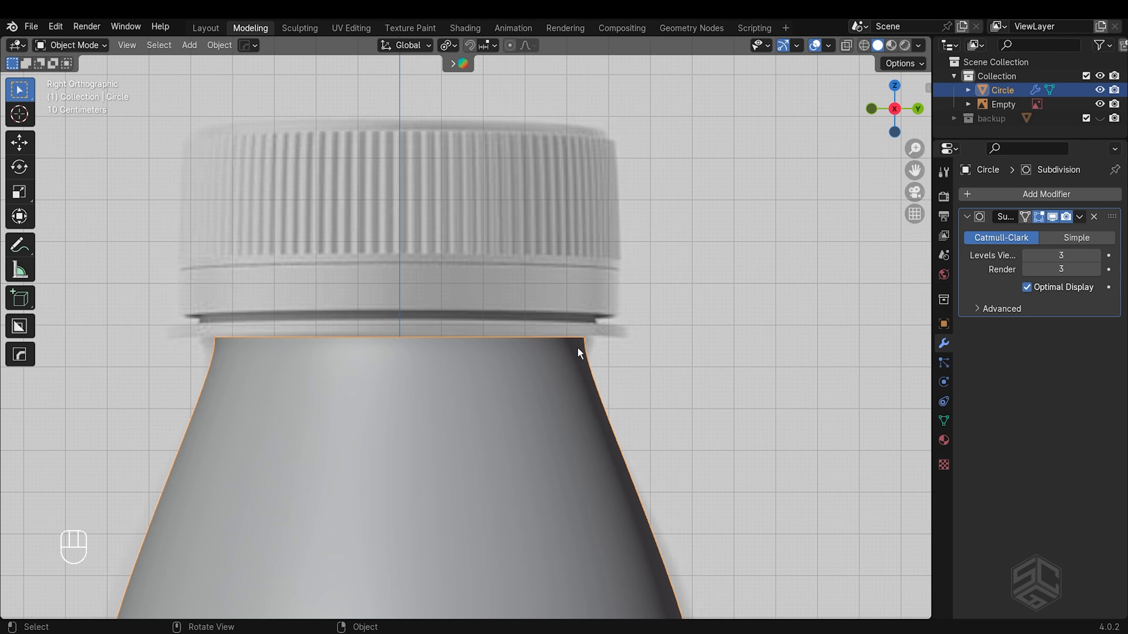
key("Tab")
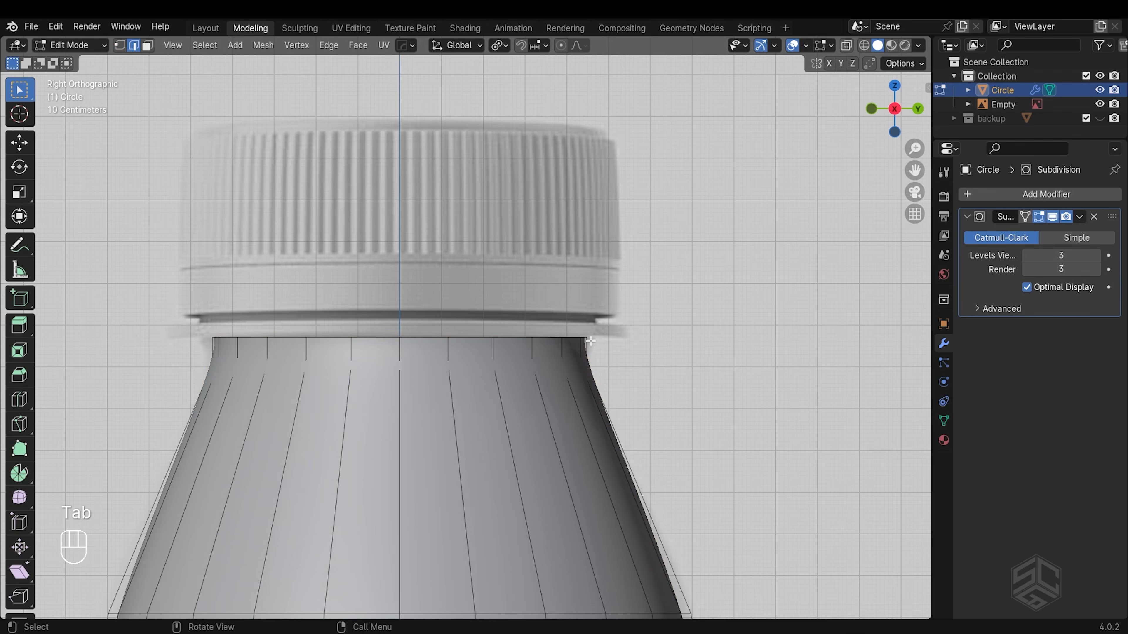
key("1")
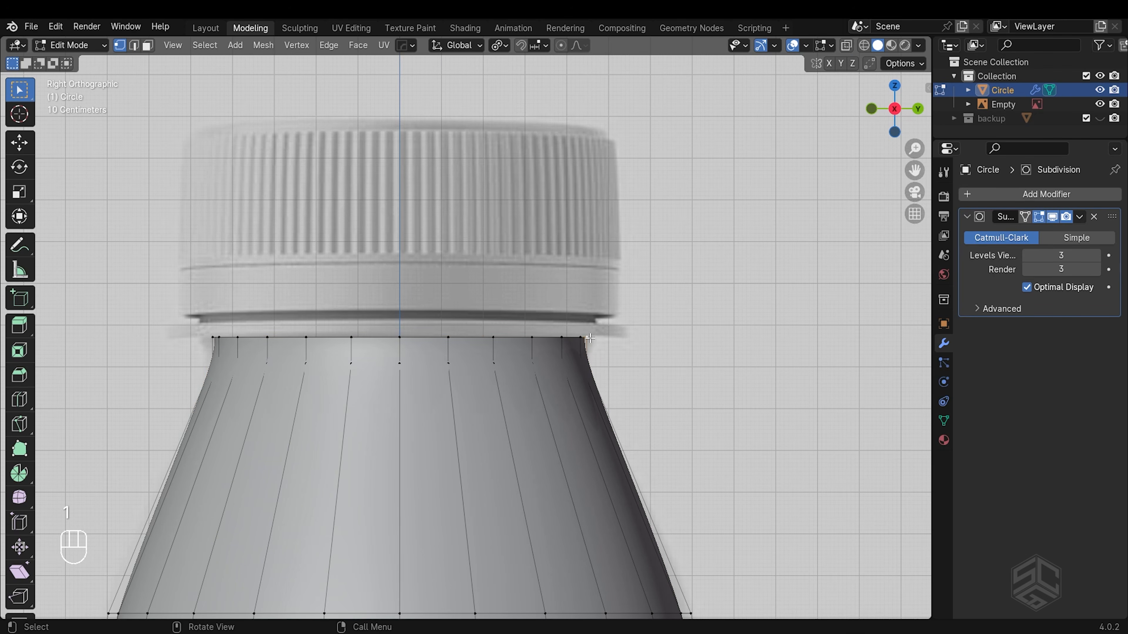
middle_click_drag(590, 337, 419, 425)
key("KP_7")
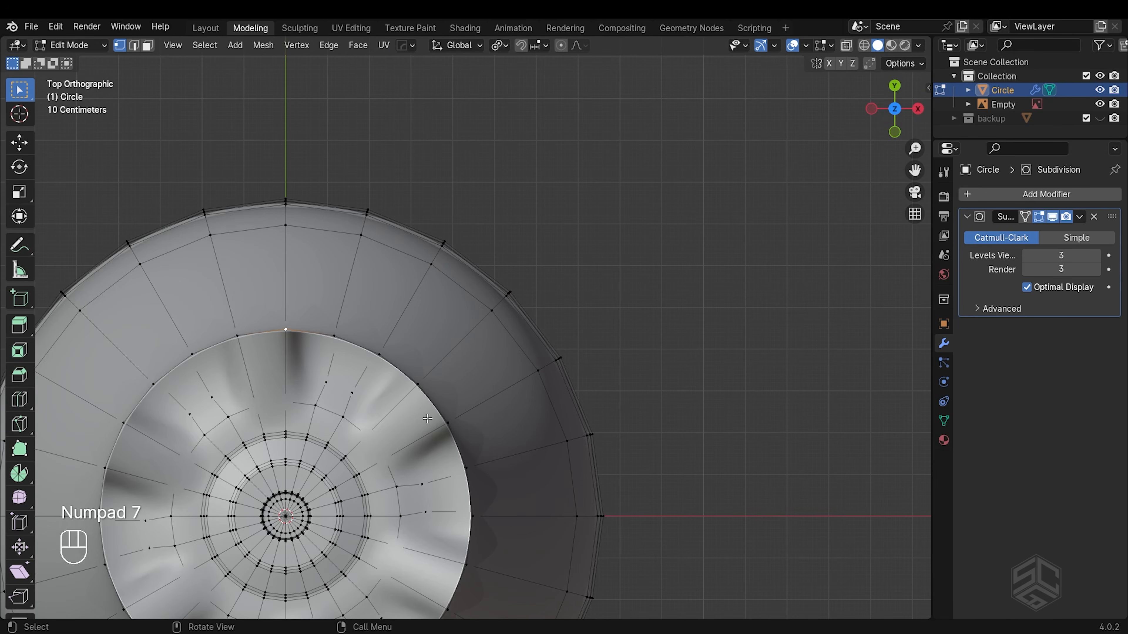
scroll(407, 384, "down", 2)
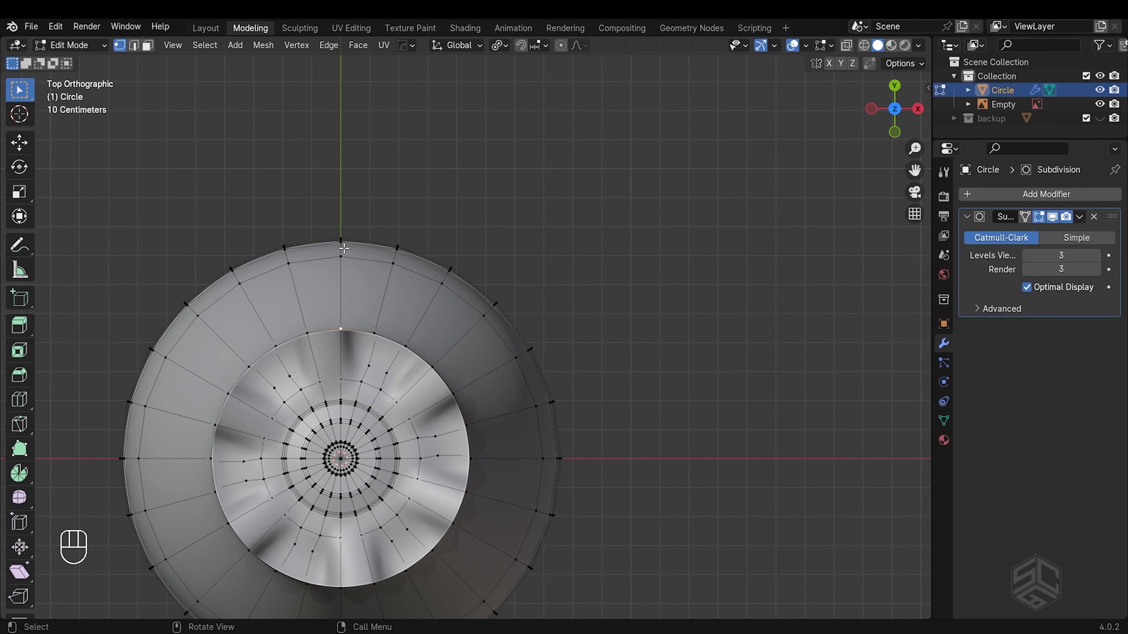
key("KP_3")
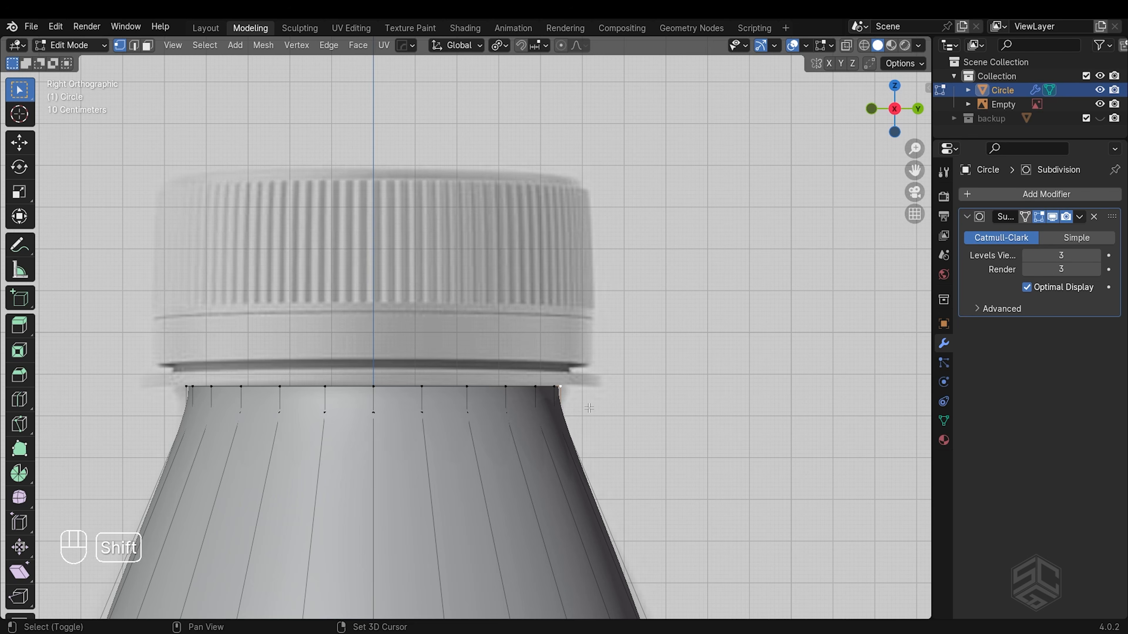
key("shift+d")
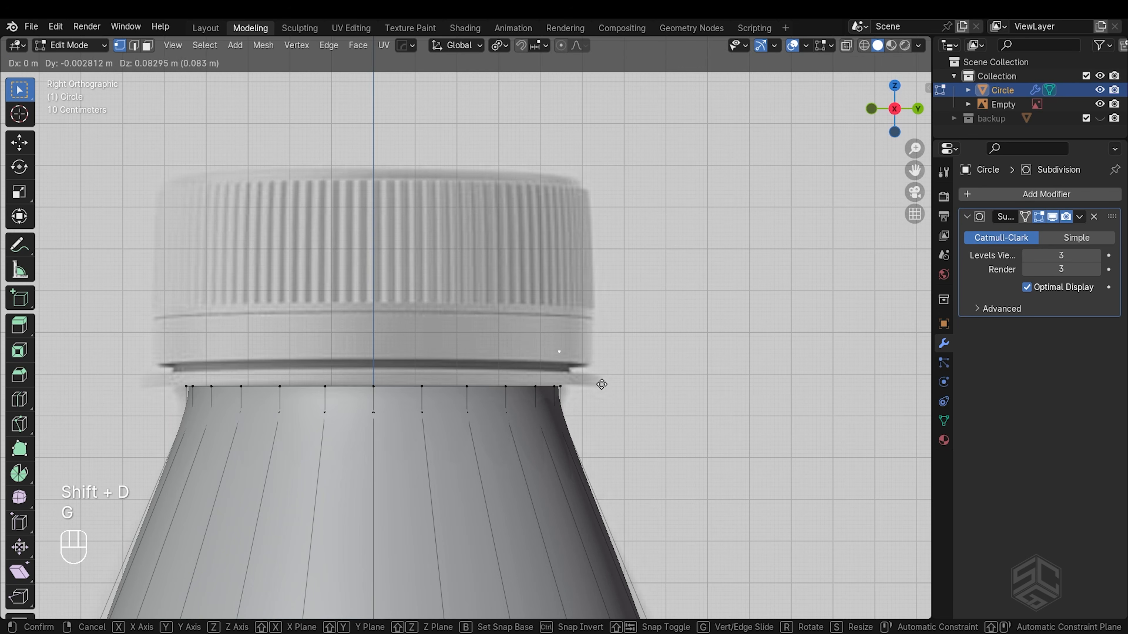
key("g")
key("z")
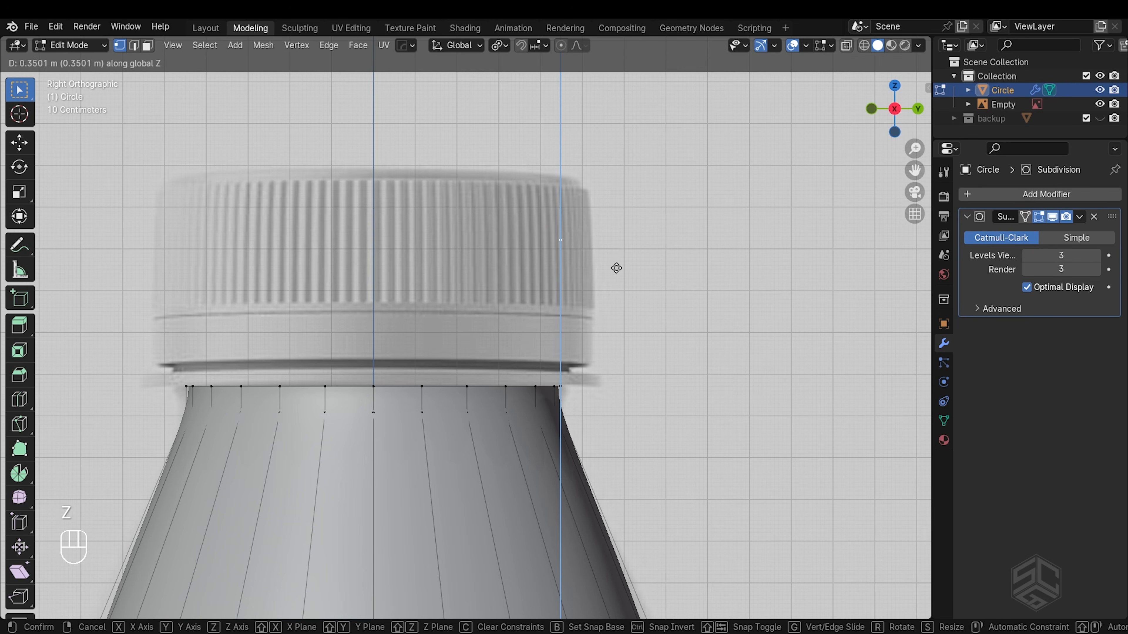
left_click(616, 266)
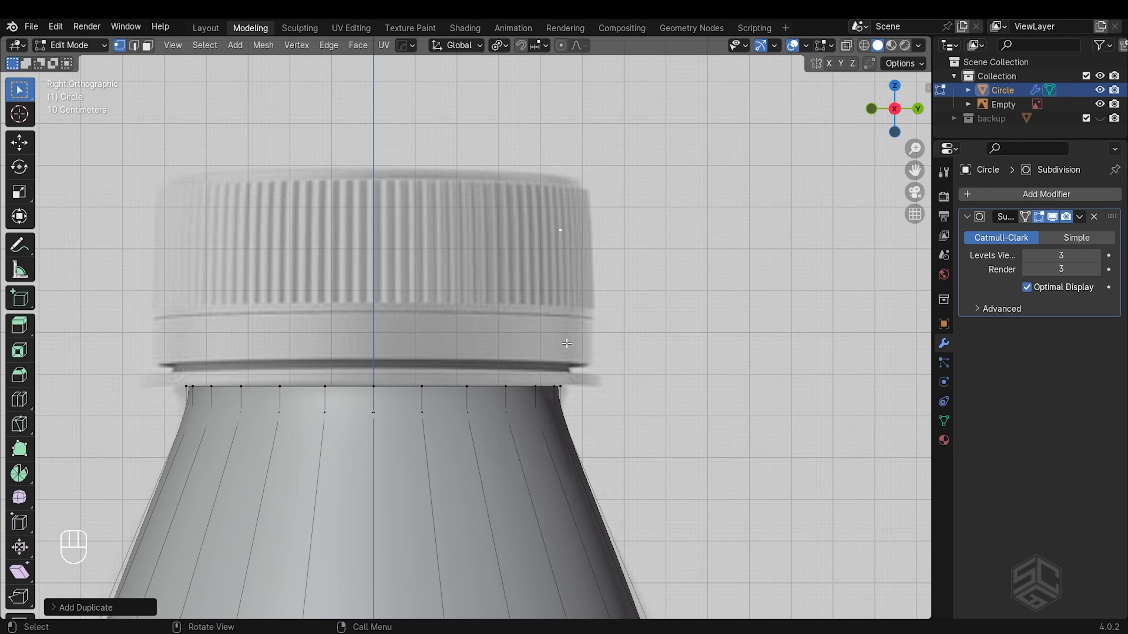
- Separate the duplicated vertex into its own object and make that object active in Object Mode
key("p")
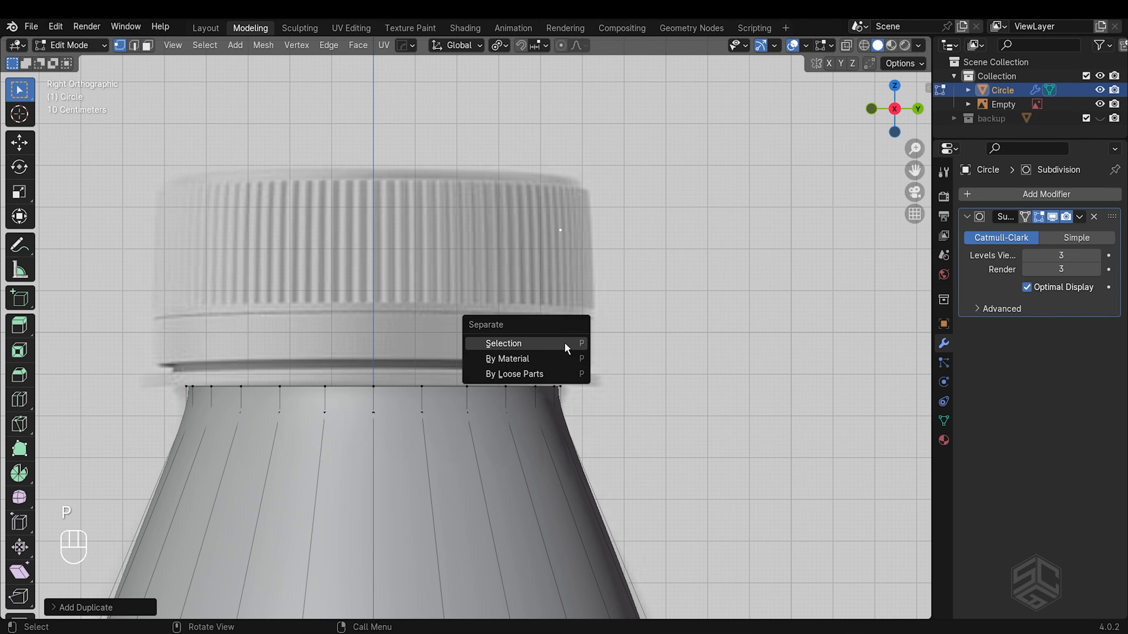
left_click(567, 345)
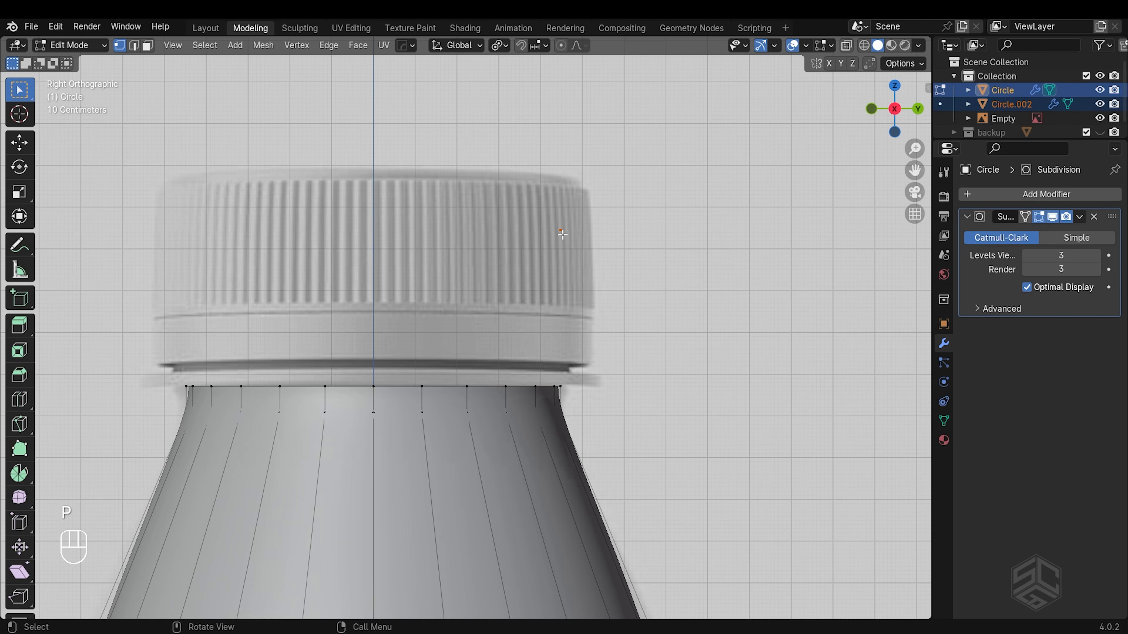
scroll(562, 234, "up", 2)
key("Tab")
left_click(603, 190)
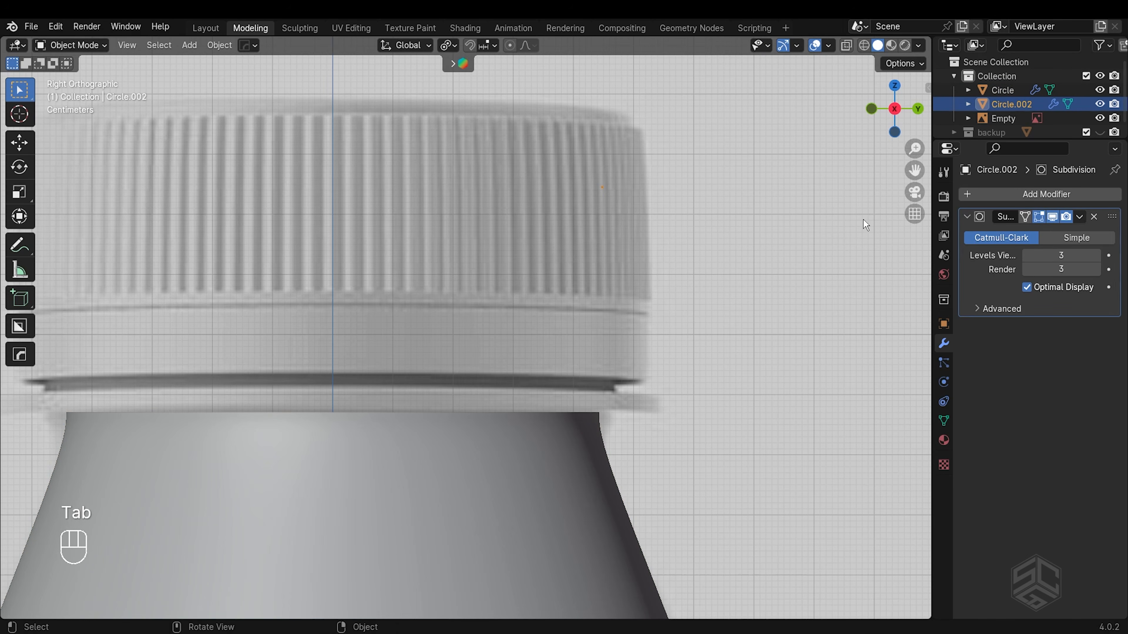
- Extrude the separated vertex down along Z to form a short vertical edge
key("Tab")
key("a")
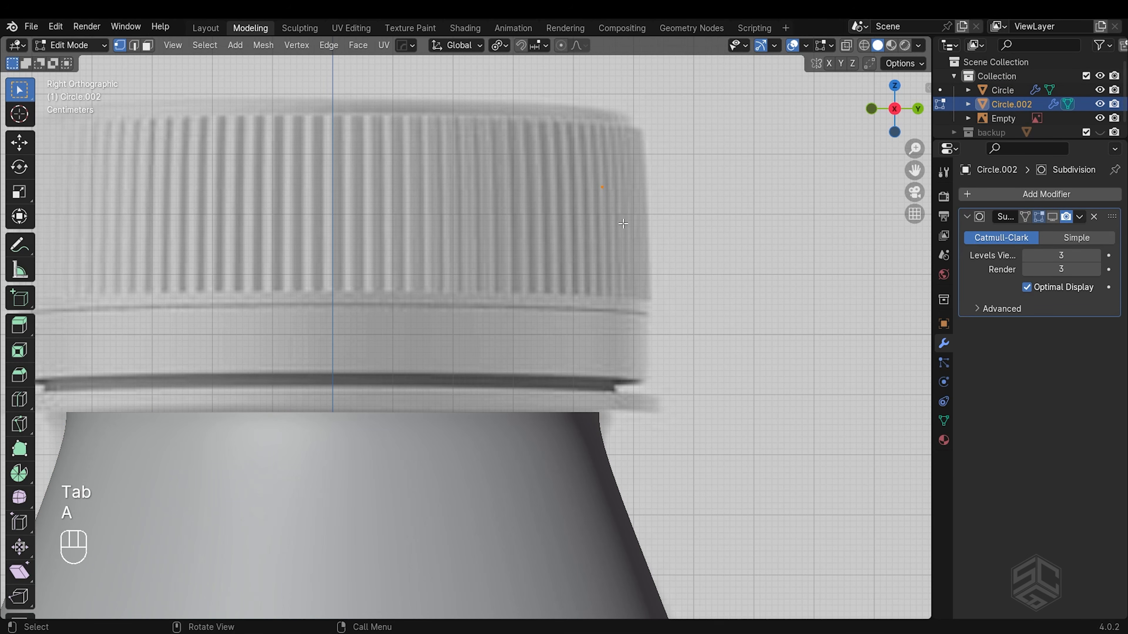
key("e")
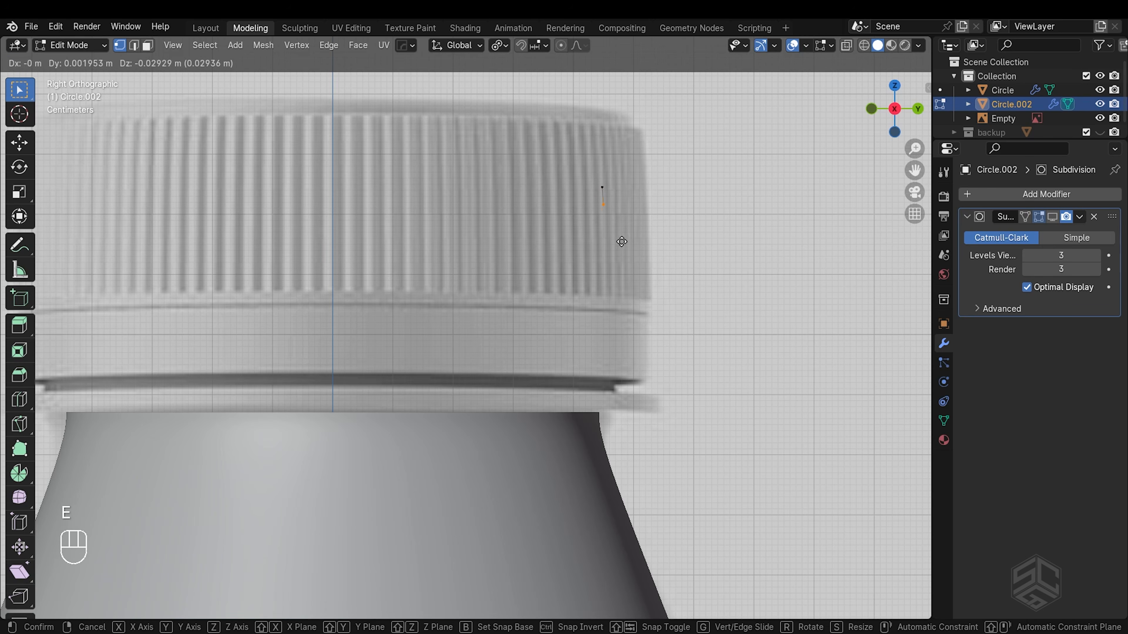
key("z")
left_click(620, 258)
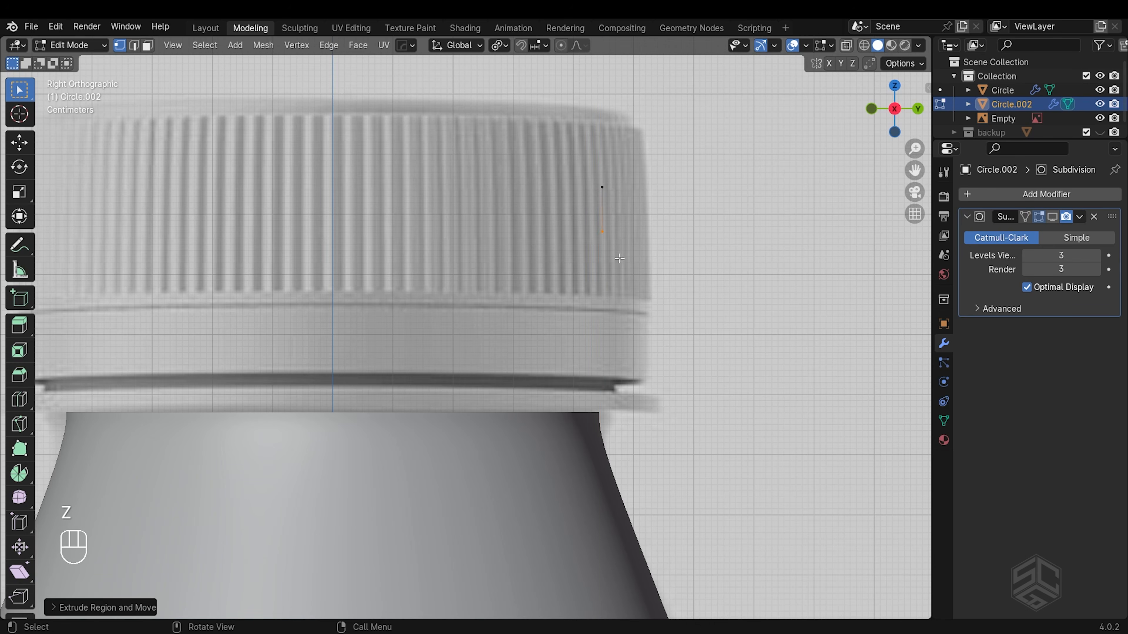
- Cut the short edge at its midpoint and vertex-bevel the new point by about 0.018 m
scroll(602, 213, "up", 2)
middle_click_drag(668, 179, 617, 297, "shift")
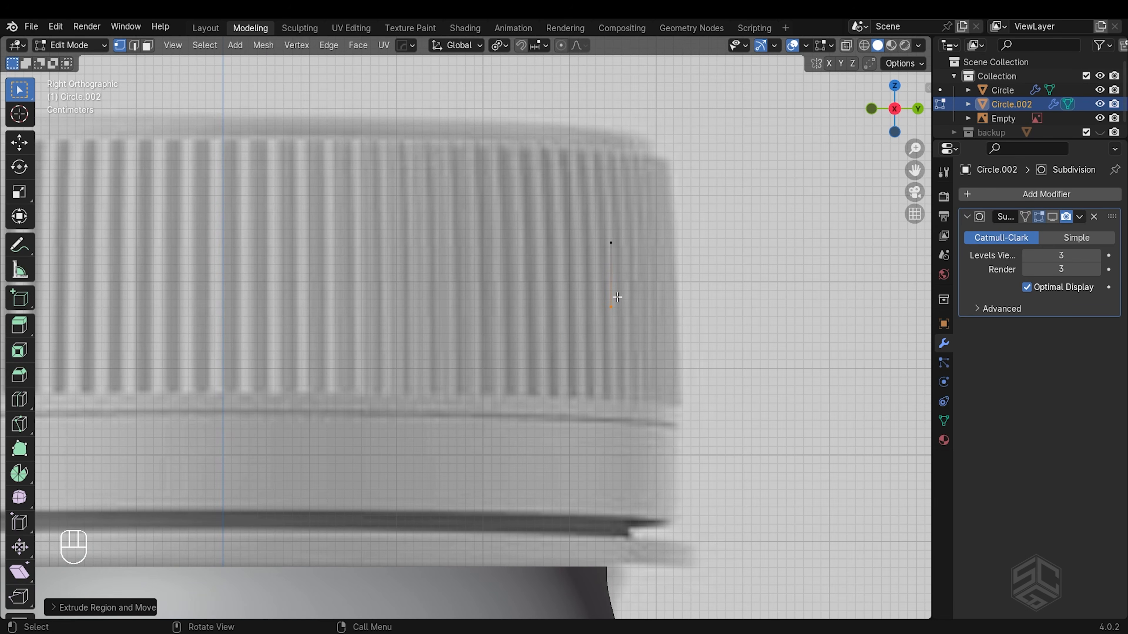
key("ctrl")
key("ctrl+r")
left_click(607, 277)
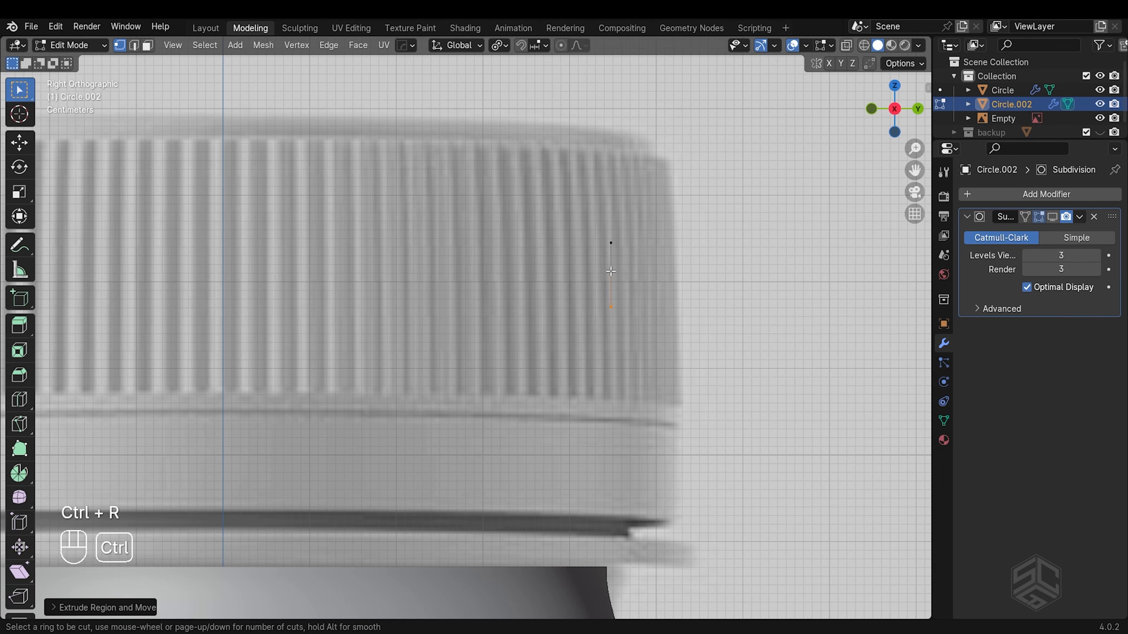
right_click(608, 277)
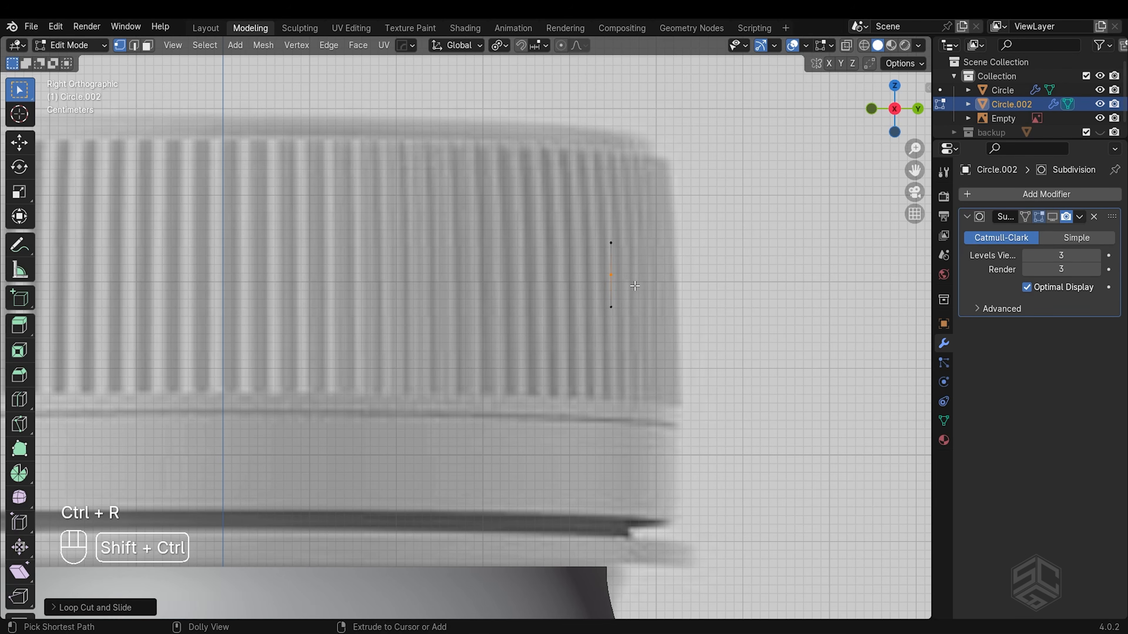
key("shift+ctrl+b")
key("shift")
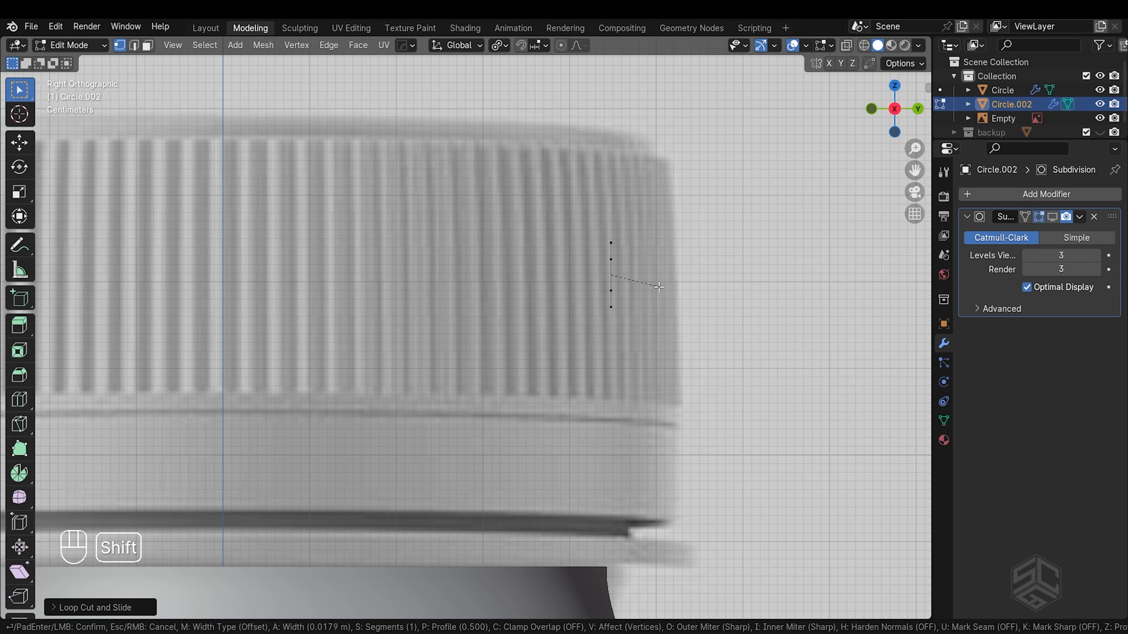
left_click(611, 281)
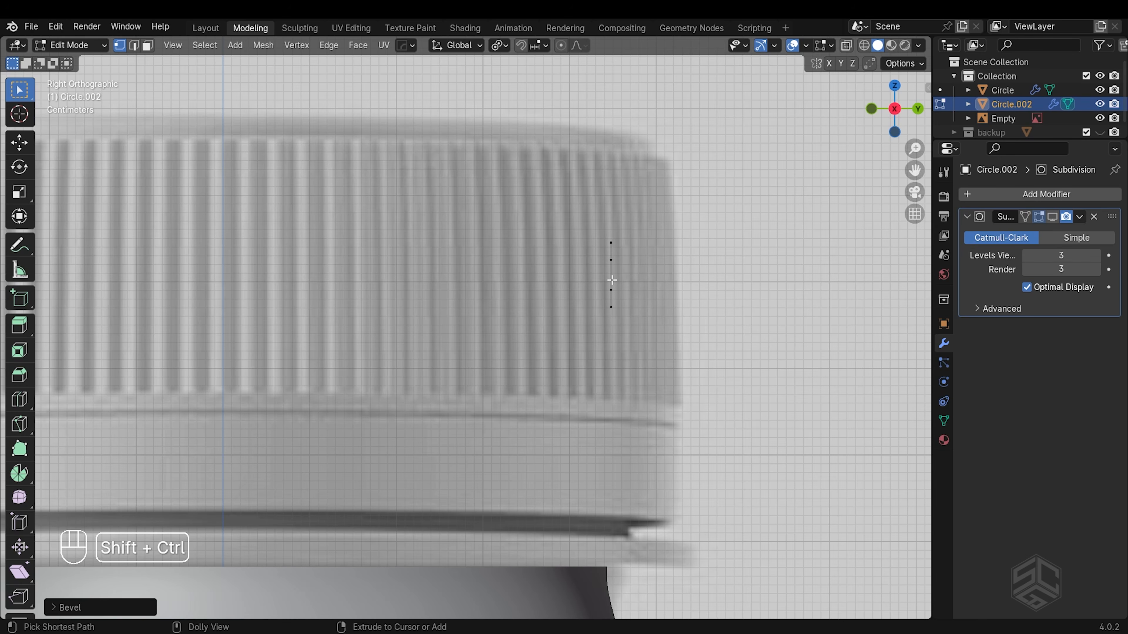
- Cut the middle segment of the edge again and vertex-bevel that point by about 0.01 m
key("ctrl+r")
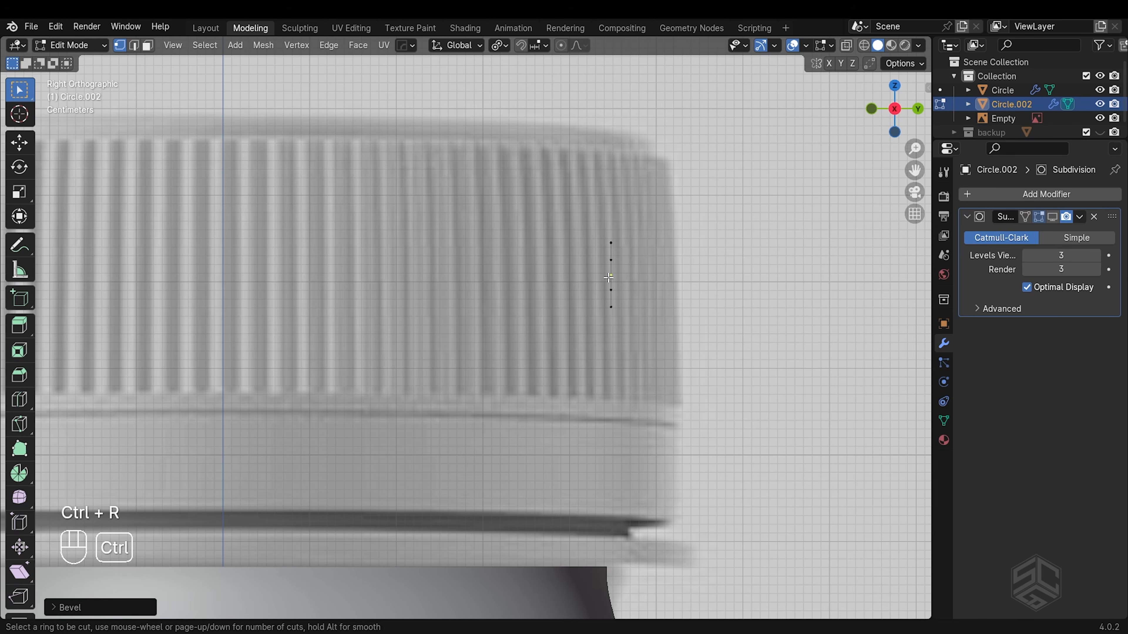
left_click(611, 277)
key("ctrl+shift+b")
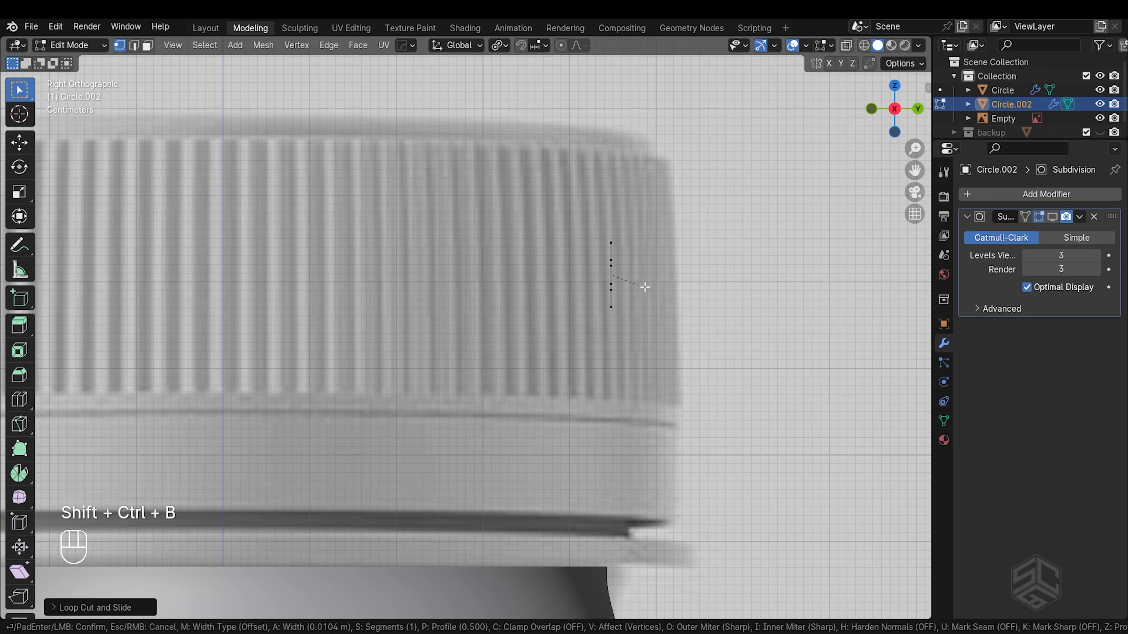
key("shift")
left_click(613, 279)
- Move the two innermost profile vertices about 0.028 m outward along Y to form the thread's ridge
left_click(611, 267, "shift")
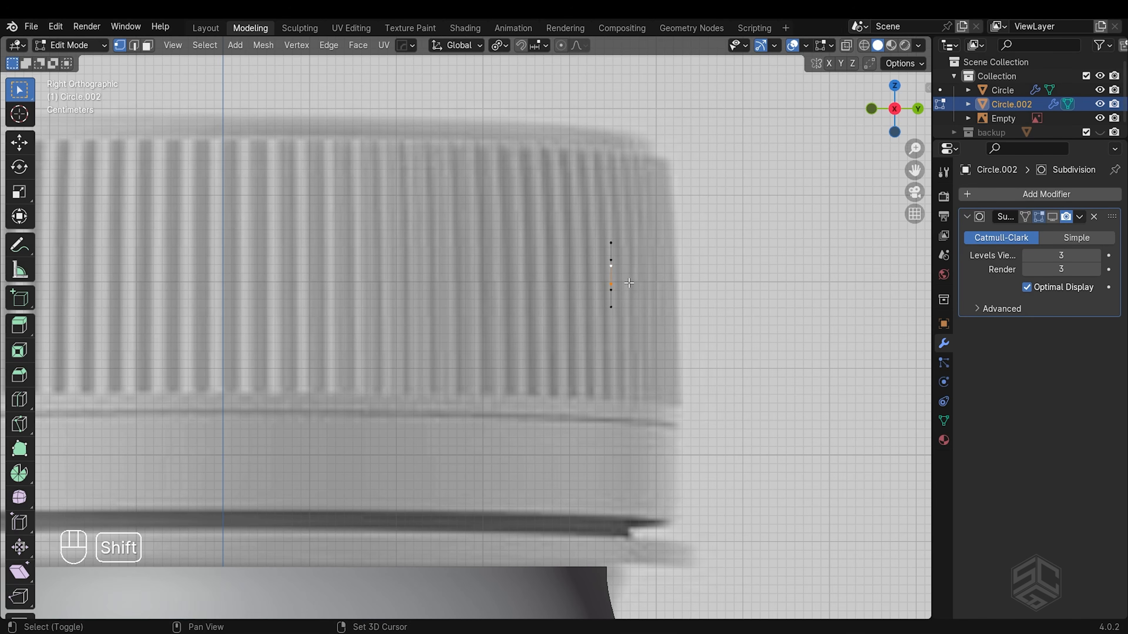
key("g")
key("y")
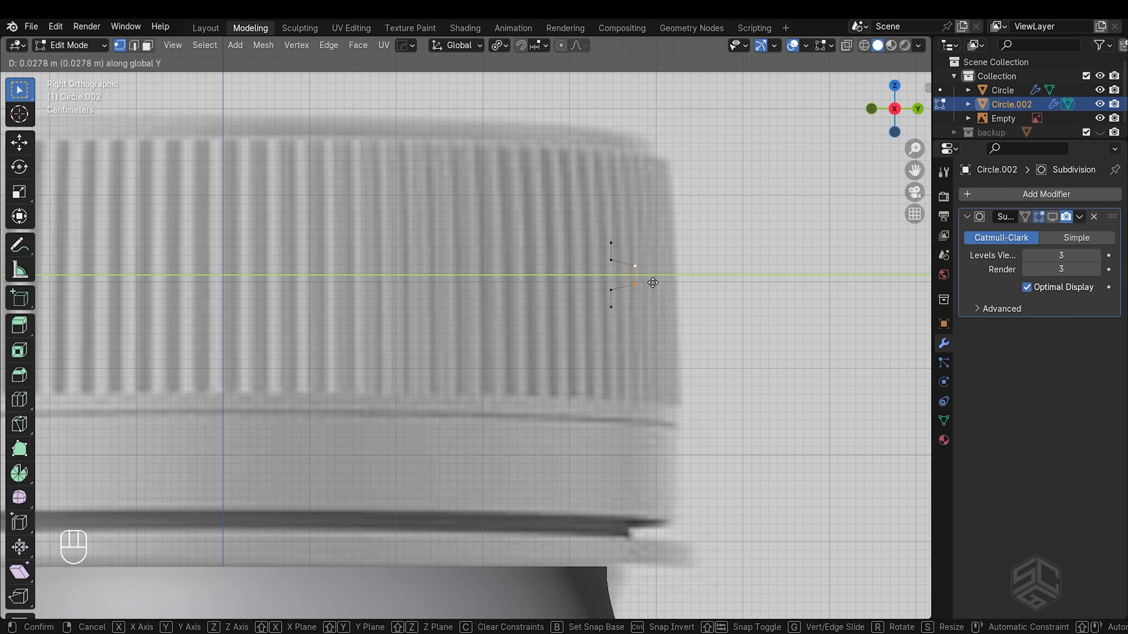
left_click(653, 284)
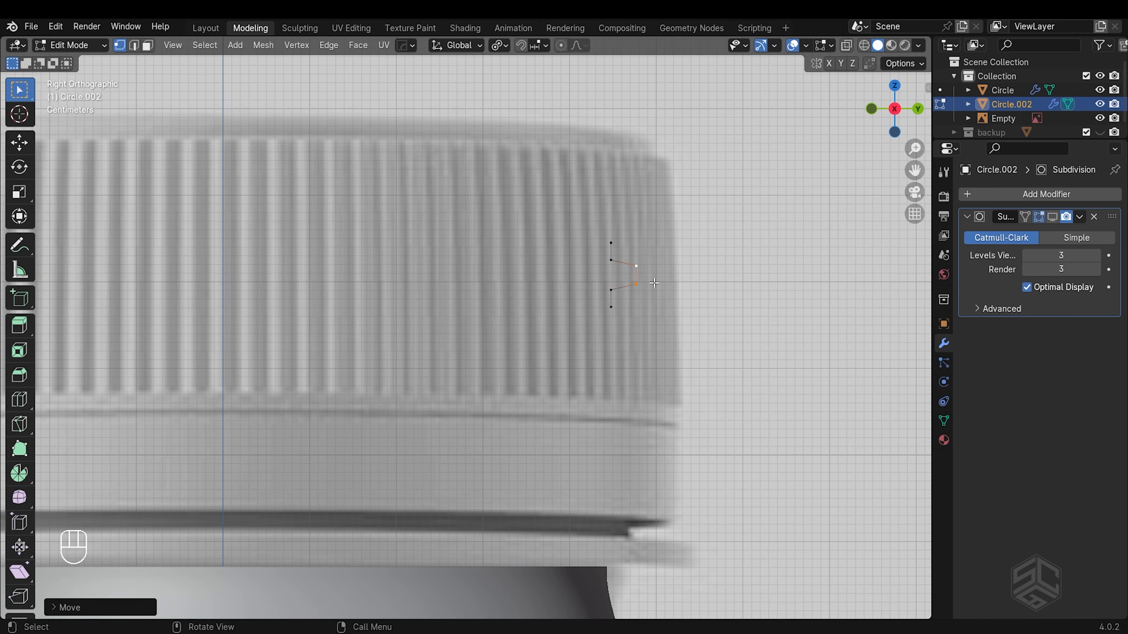
- Refine the ridge tip by sliding its upper vertex slightly down and shifting its lower vertex slightly down along Z
key("g")
key("g")
left_click(663, 296)
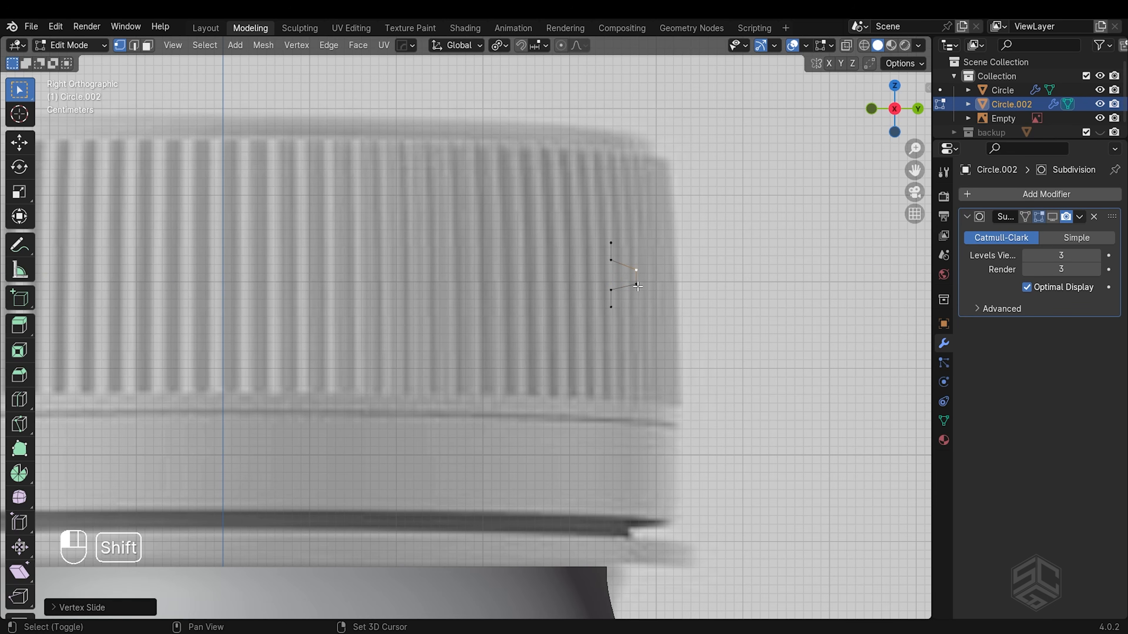
key("g")
key("z")
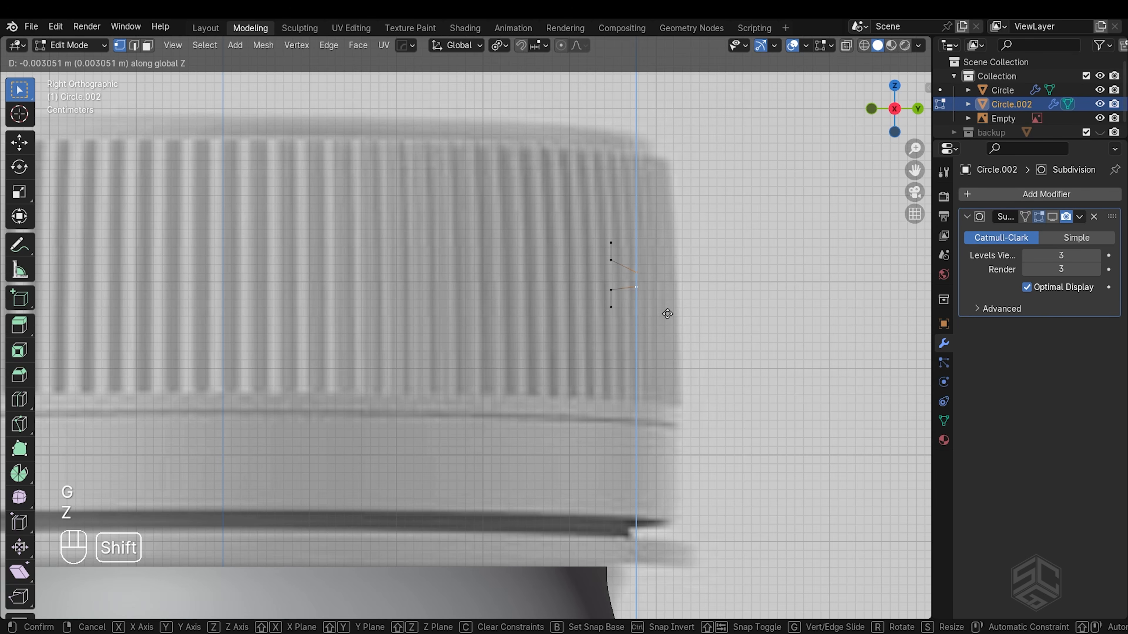
left_click(667, 308)
- Add a Screw modifier to the thread profile in Object Mode and view the resulting ring above the bottle neck
middle_click_drag(668, 307, 416, 369)
scroll(574, 328, "down", 5)
scroll(315, 365, "up", 3)
key("Tab")
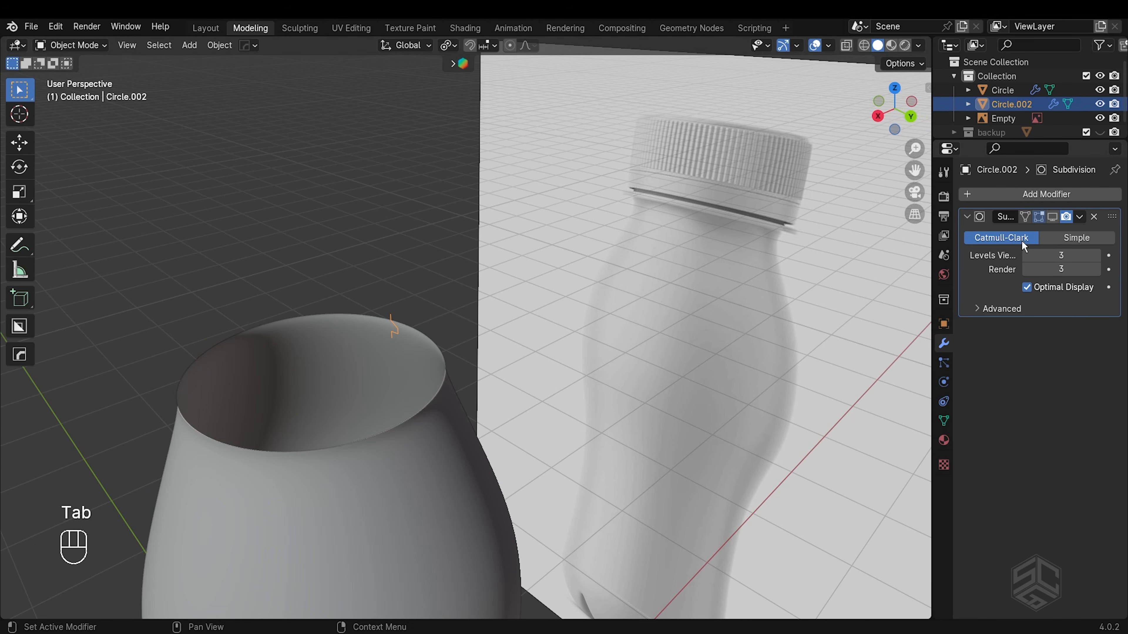
left_click(1029, 198)
mouse_move(1031, 202)
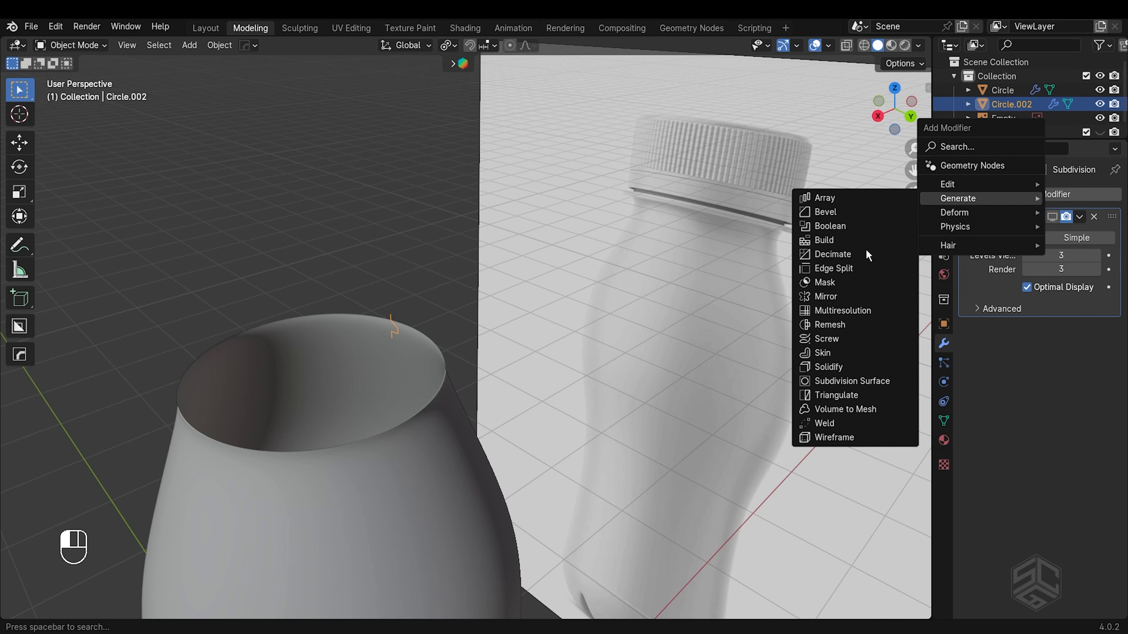
left_click(858, 337)
middle_click_drag(399, 318, 531, 260)
middle_click_drag(531, 260, 635, 262, "shift")
middle_click_drag(535, 297, 522, 304)
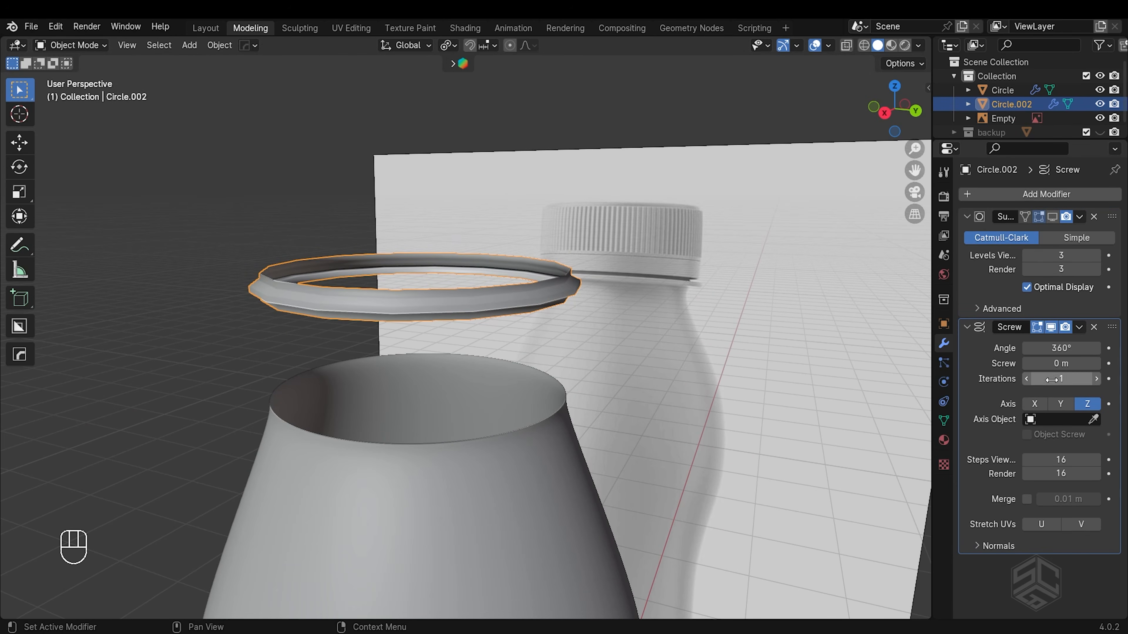
- Set the Screw modifier to 2 iterations with a screw offset of 0.074 m
left_click(1095, 378)
left_click_drag(1062, 363, 1095, 363, "shift")
middle_click_drag(433, 231, 599, 235)
left_click(1045, 363)
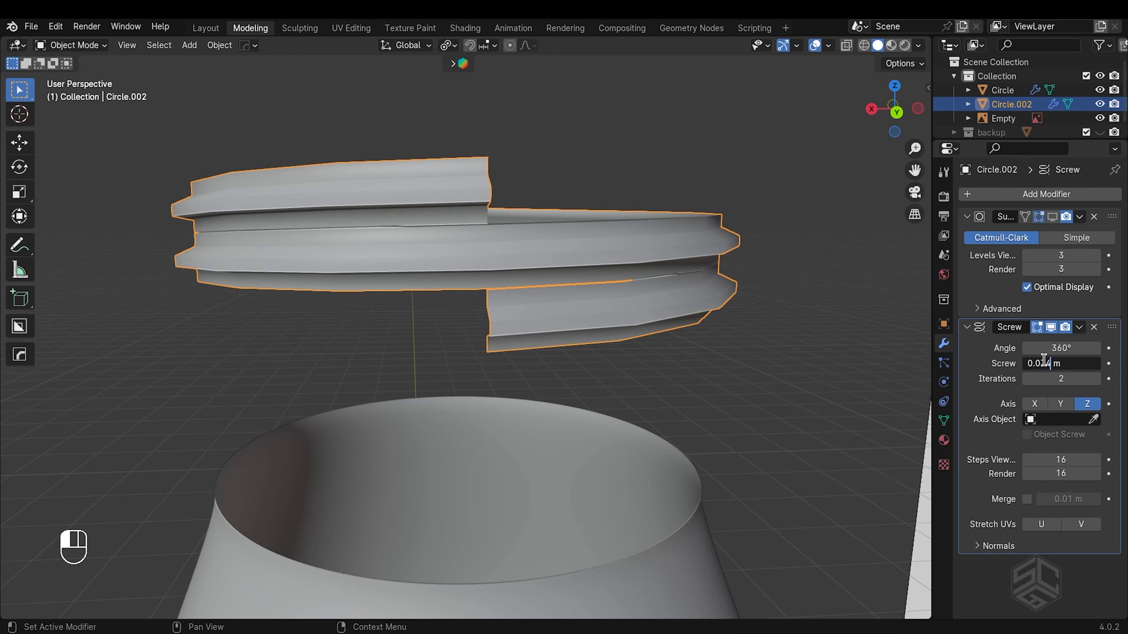
key("Return")
- Set the Screw modifier's viewport and render steps to 24 and enable Merge at 0.01 m
scroll(504, 284, "down", 3)
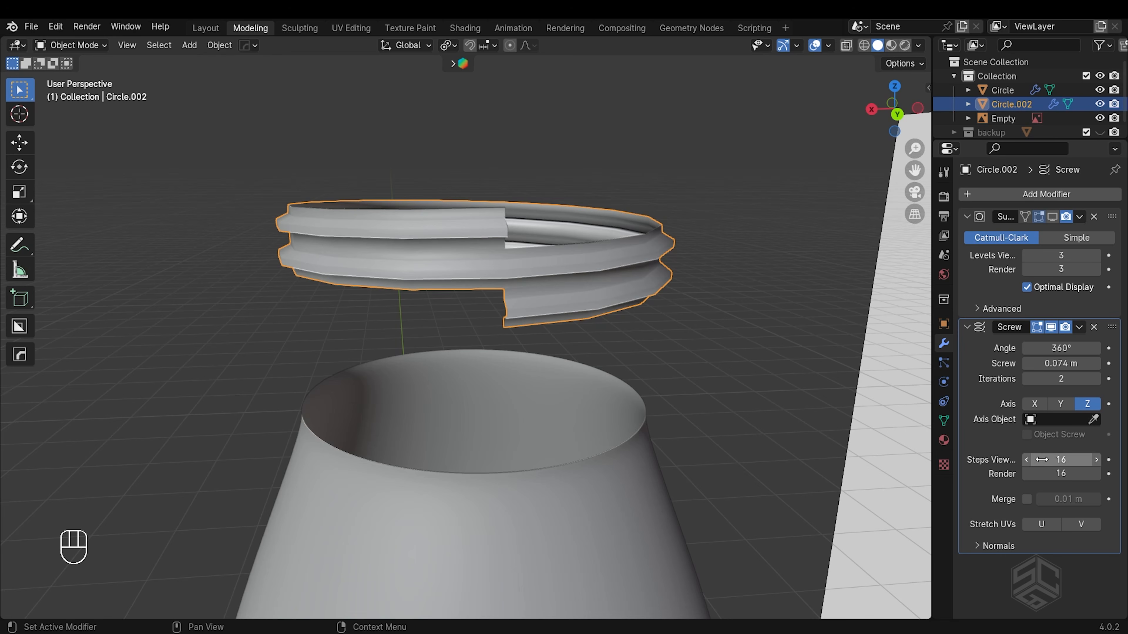
left_click_drag(1041, 459, 1041, 473)
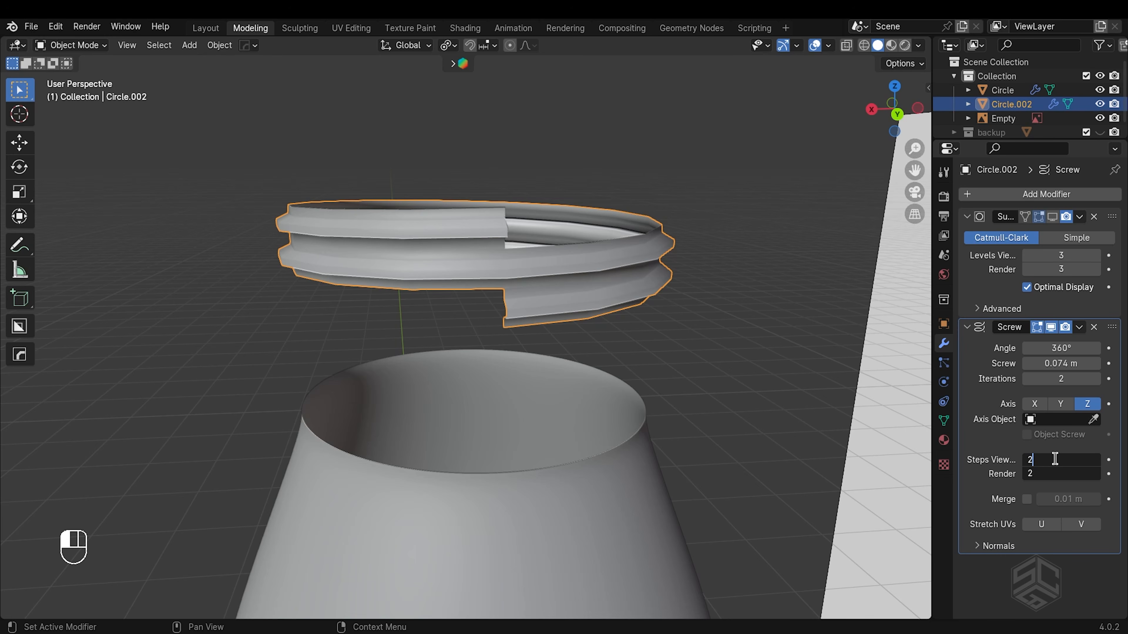
key("Return")
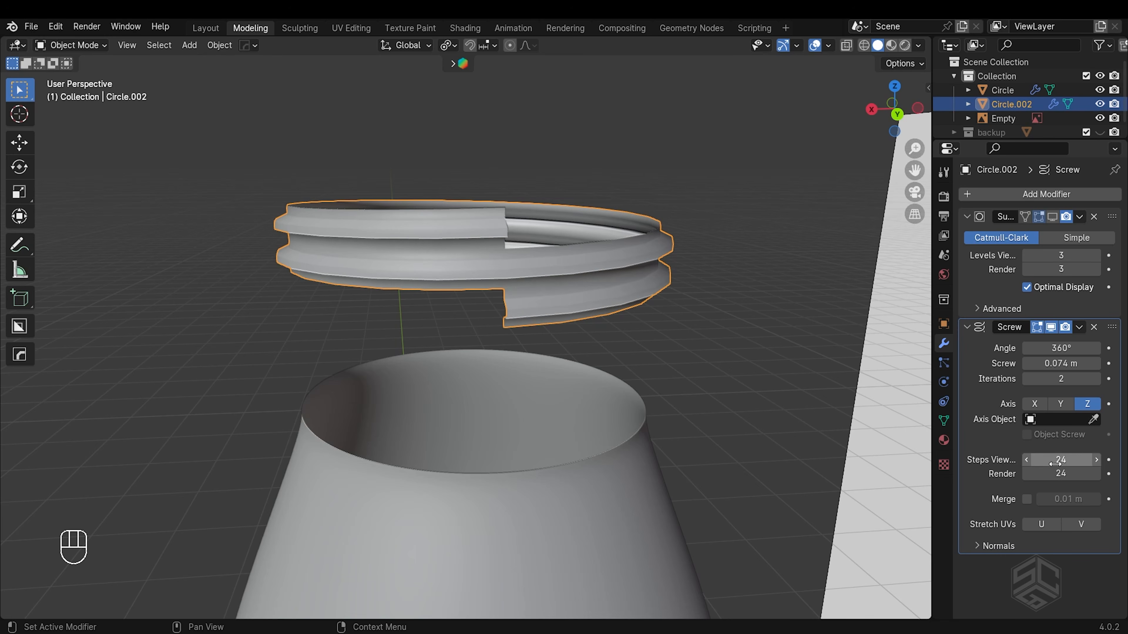
left_click(1026, 500)
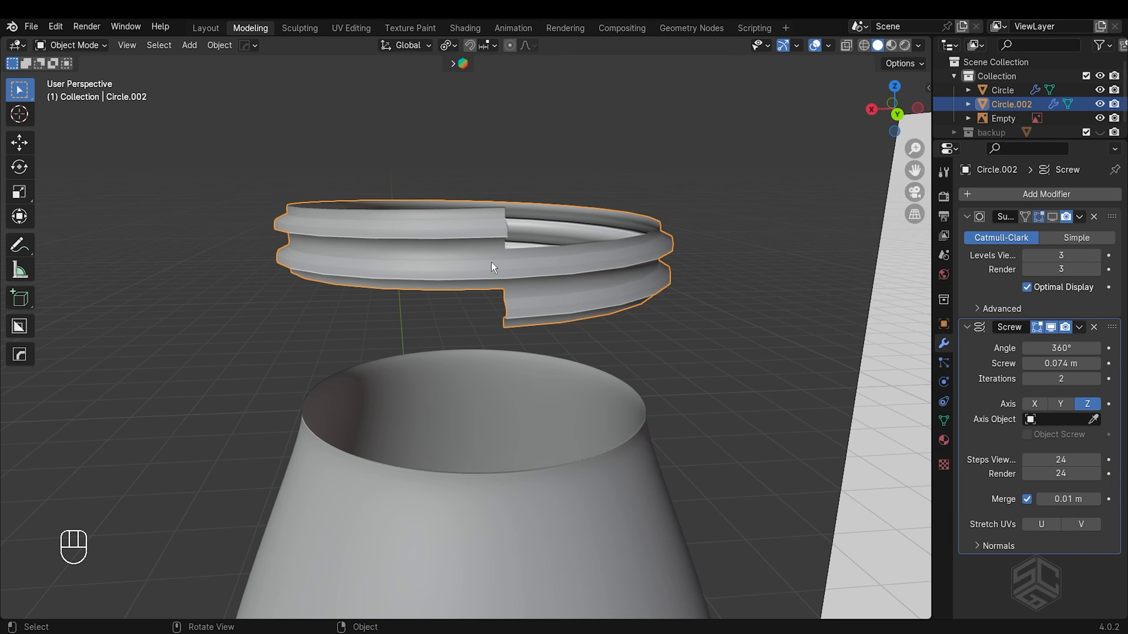
- Apply the Screw modifier and recalculate the normals of the whole thread mesh
left_click(1079, 327)
left_click(1027, 343)
key("Tab")
middle_click_drag(513, 274, 534, 278)
key("a")
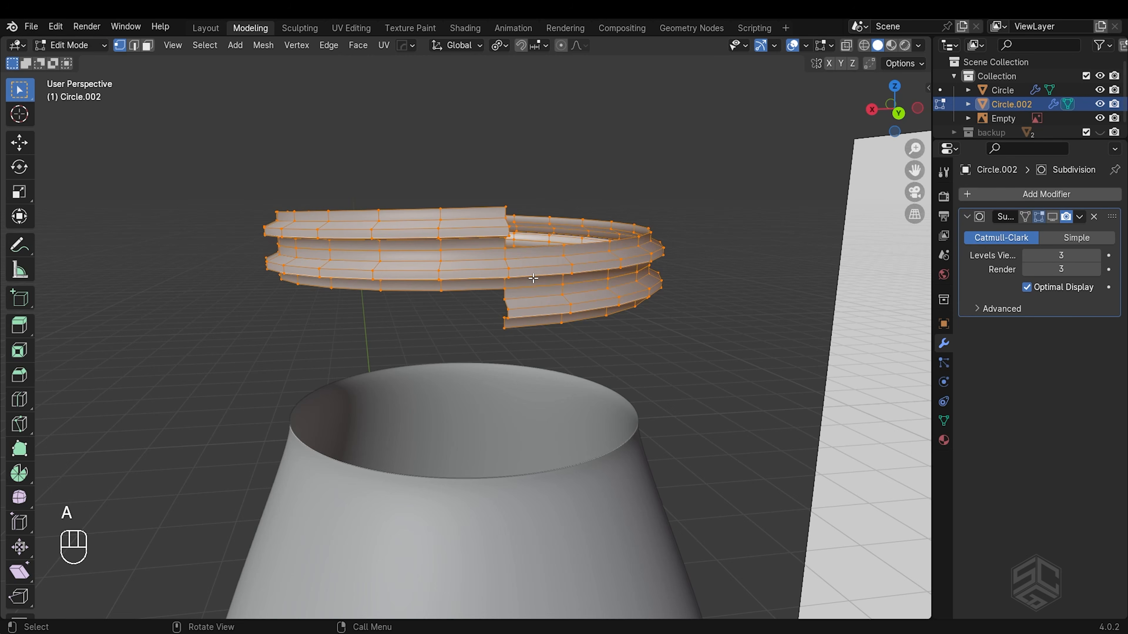
key("shift+n")
key("Tab")
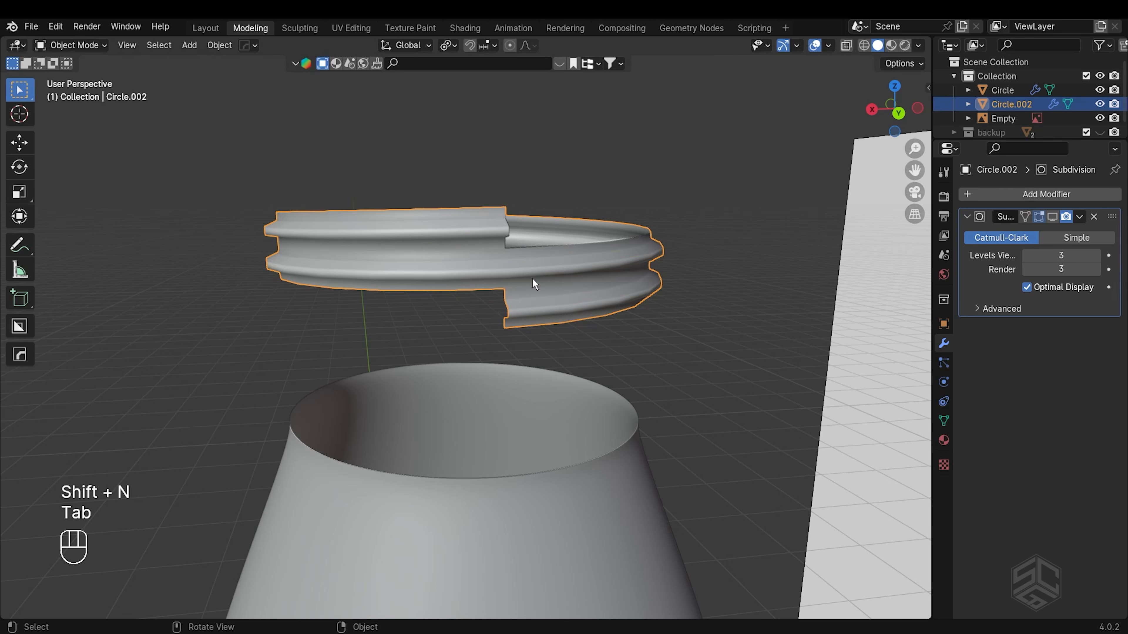
- Check whether two vertices along the thread's lower seam are joined by trial-moving each and cancelling
scroll(541, 288, "up", 2)
key("Tab")
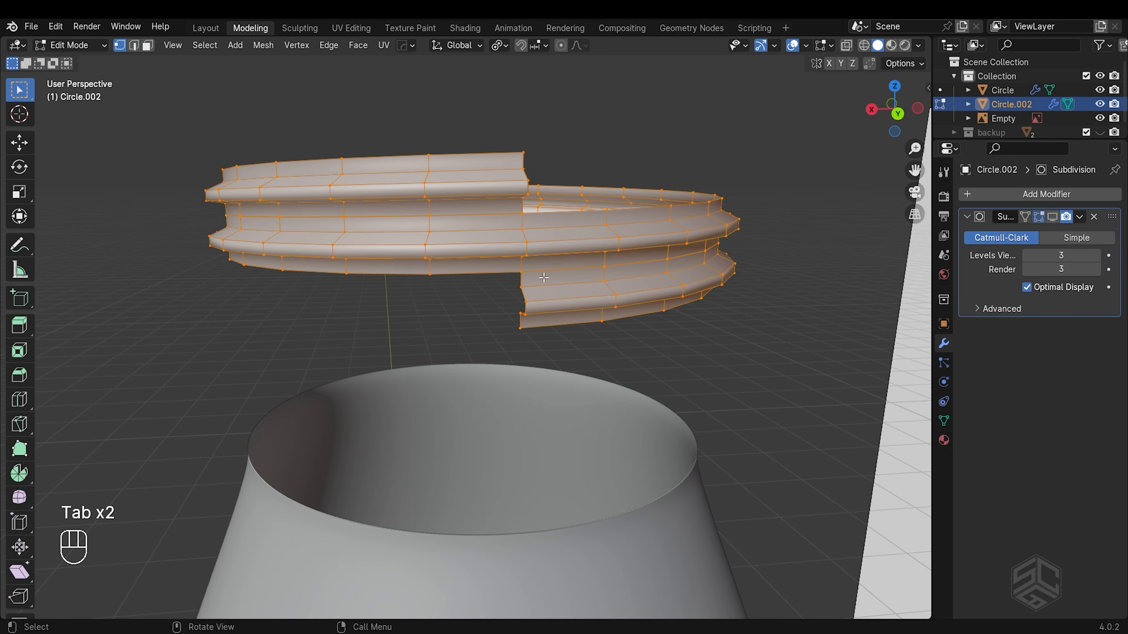
left_click(524, 274)
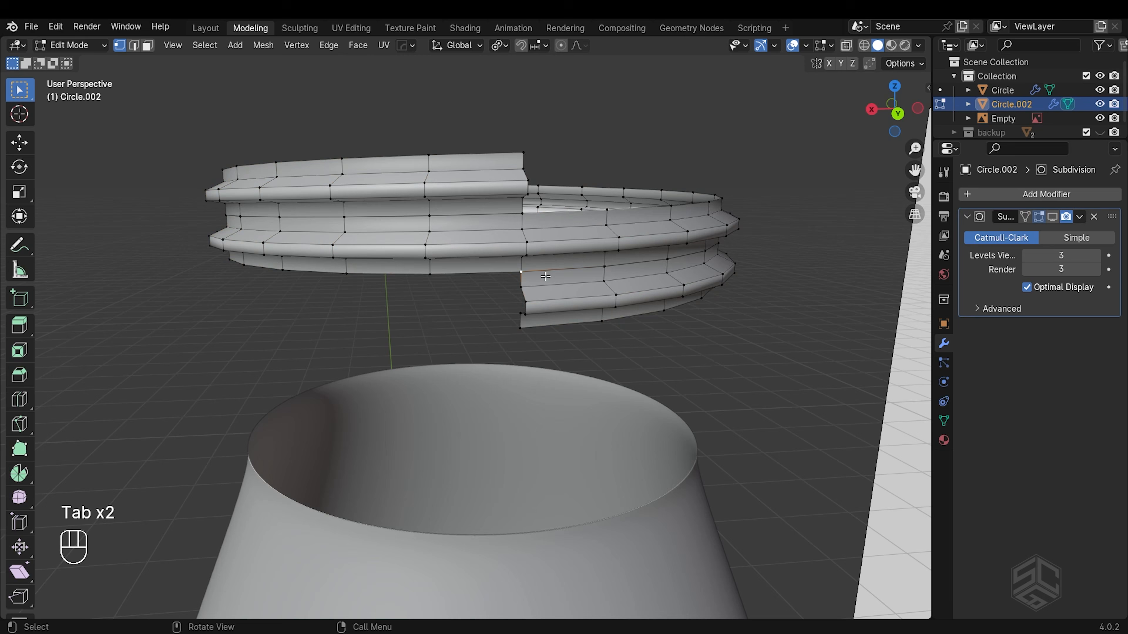
key("g")
right_click(568, 288)
key("g")
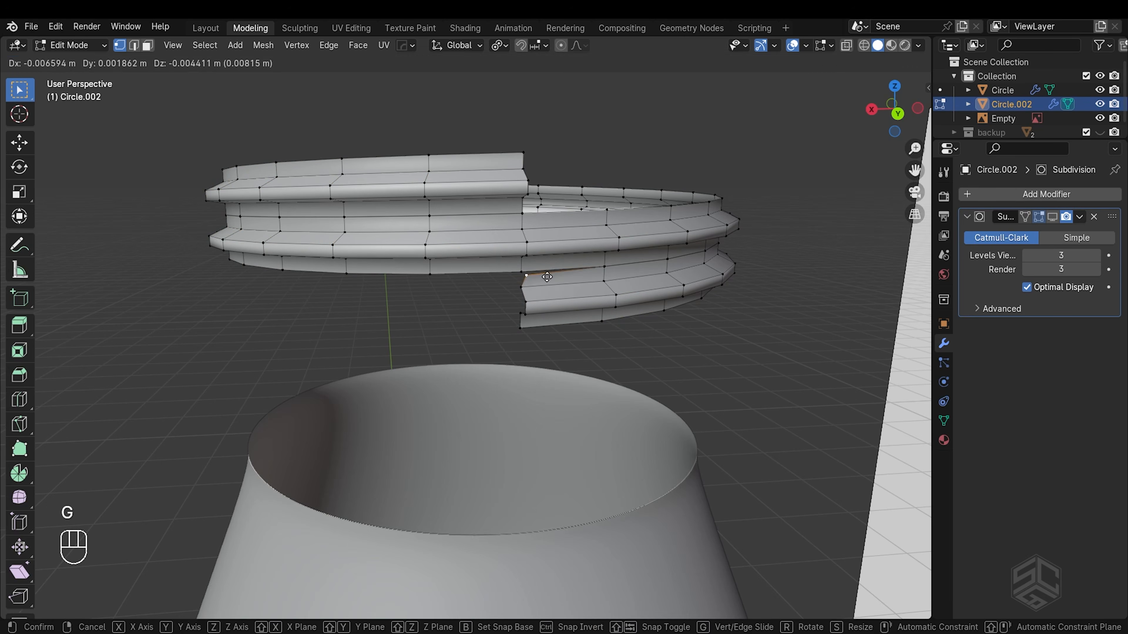
right_click(560, 278)
left_click(603, 265)
key("g")
right_click(612, 267)
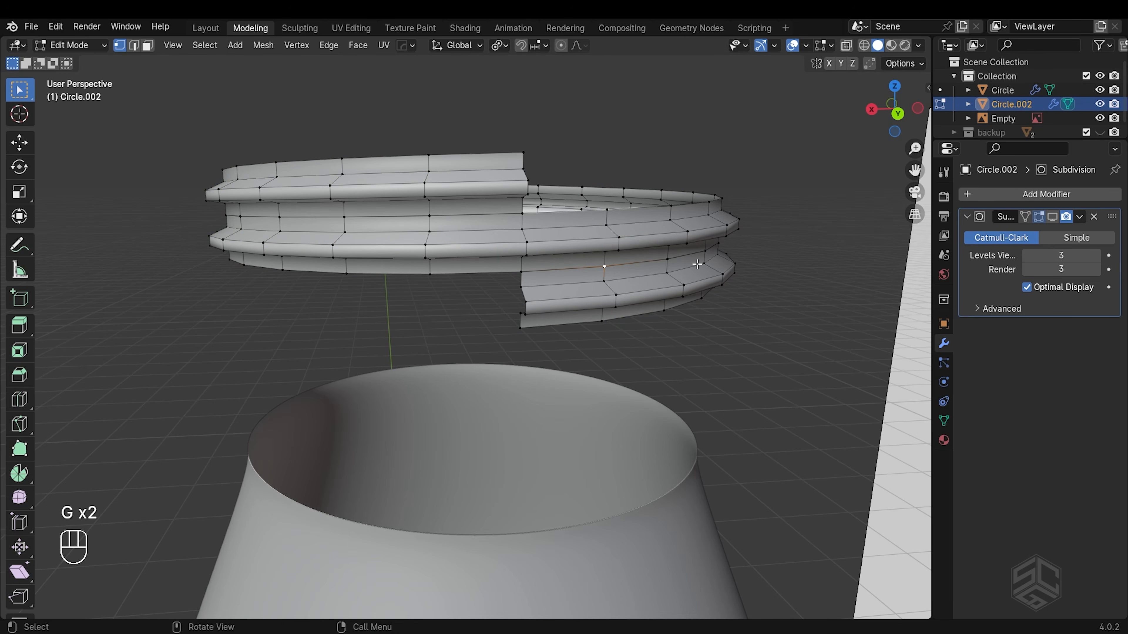
- Add a Weld modifier with a distance of 0.001 m to the thread and apply it in Object Mode
left_click(1001, 196)
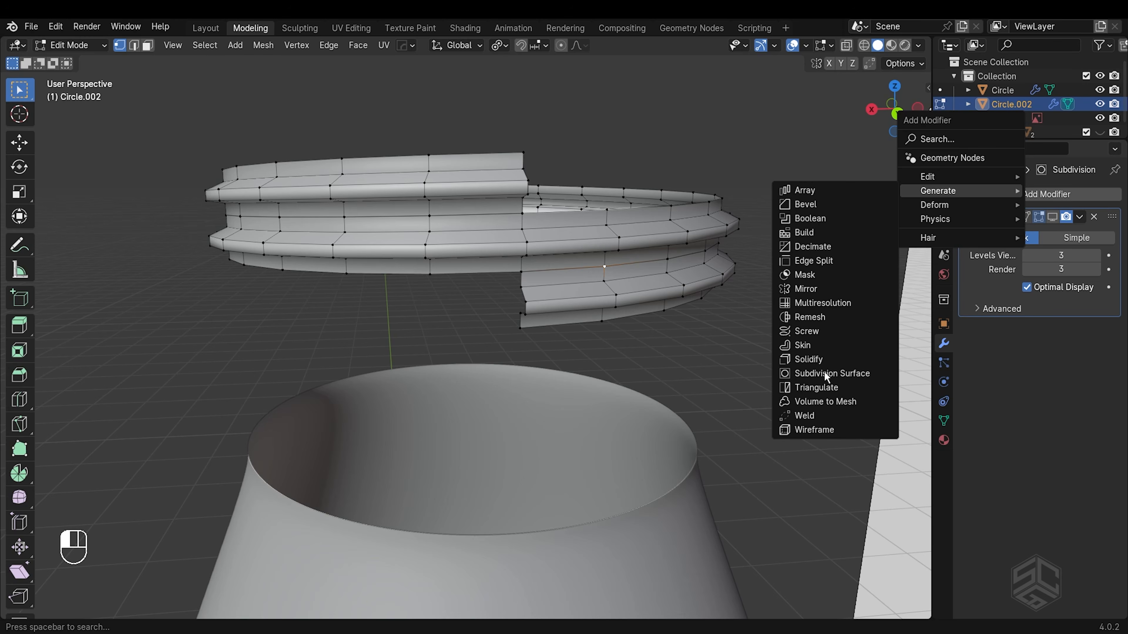
left_click(806, 416)
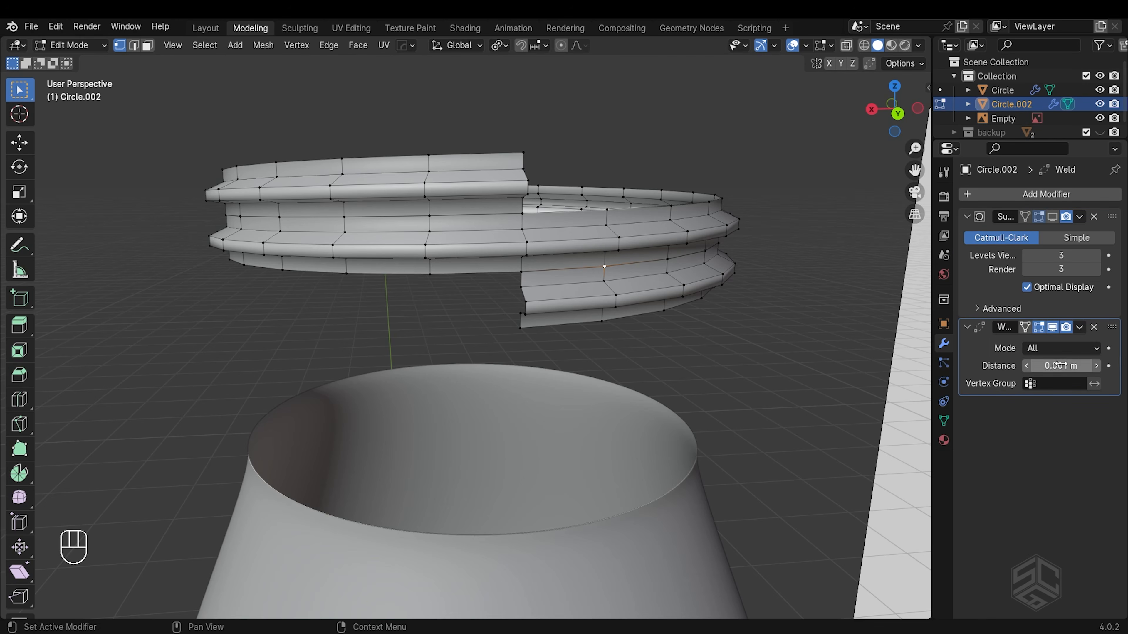
left_click_drag(1060, 365, 1074, 364, "shift")
left_click_drag(1060, 365, 1048, 365, "shift")
key("Tab")
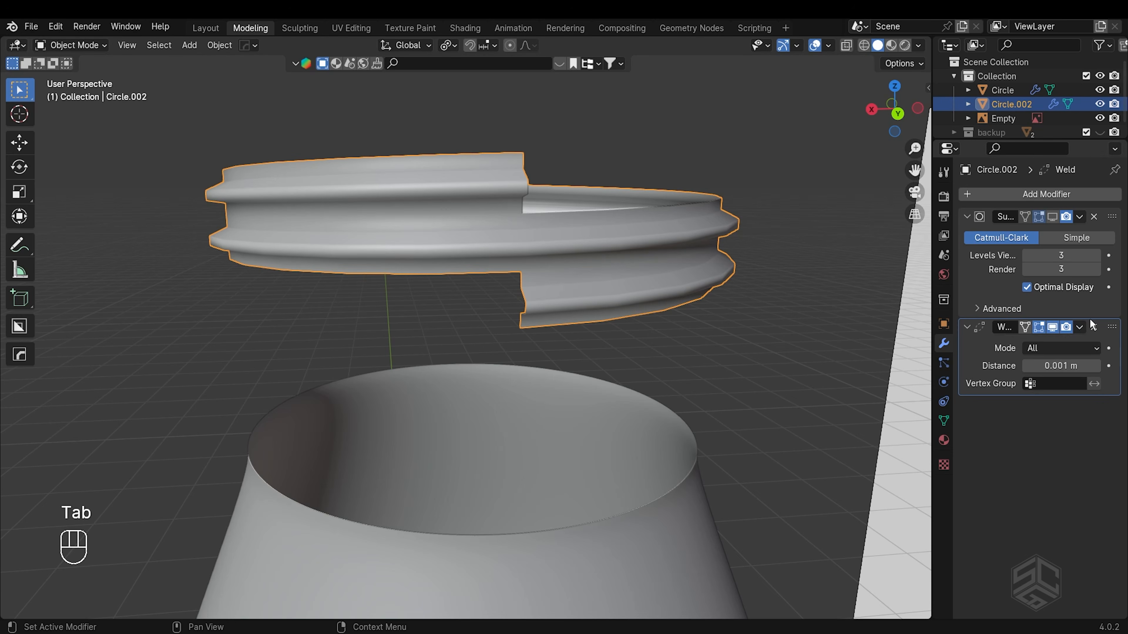
left_click(1079, 327)
left_click(1017, 339)
- Recheck the welded seam vertices of the thread in Edit Mode with trial moves
key("Tab")
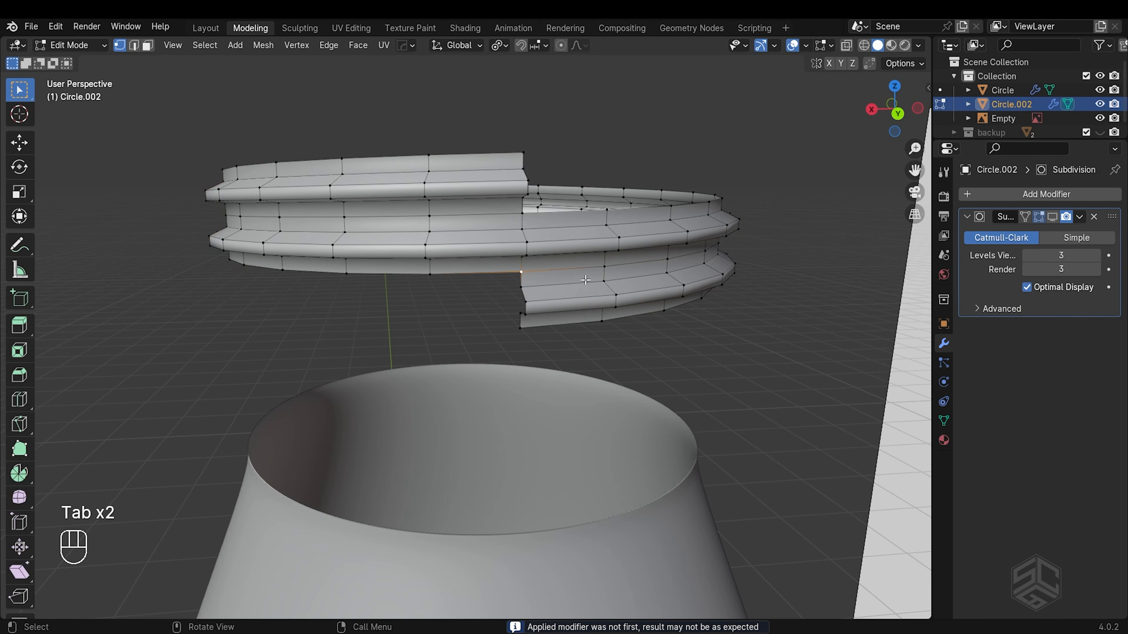
key("g")
key("g")
left_click(606, 265)
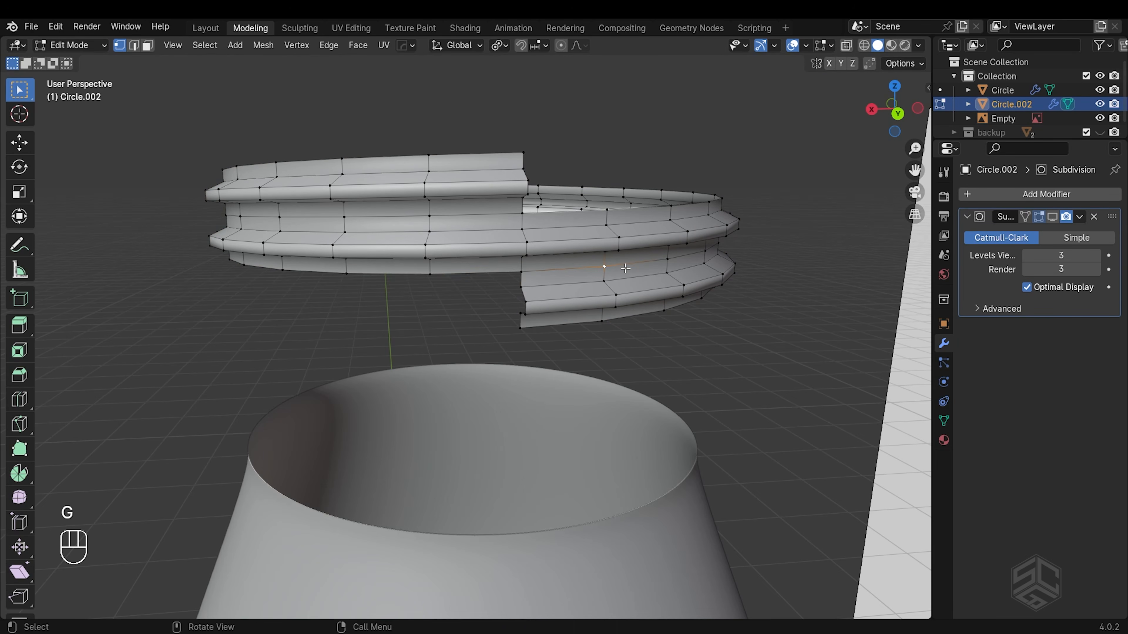
- Delete the surplus columns of faces at the upper and lower ends of the thread
middle_click_drag(558, 254, 533, 273)
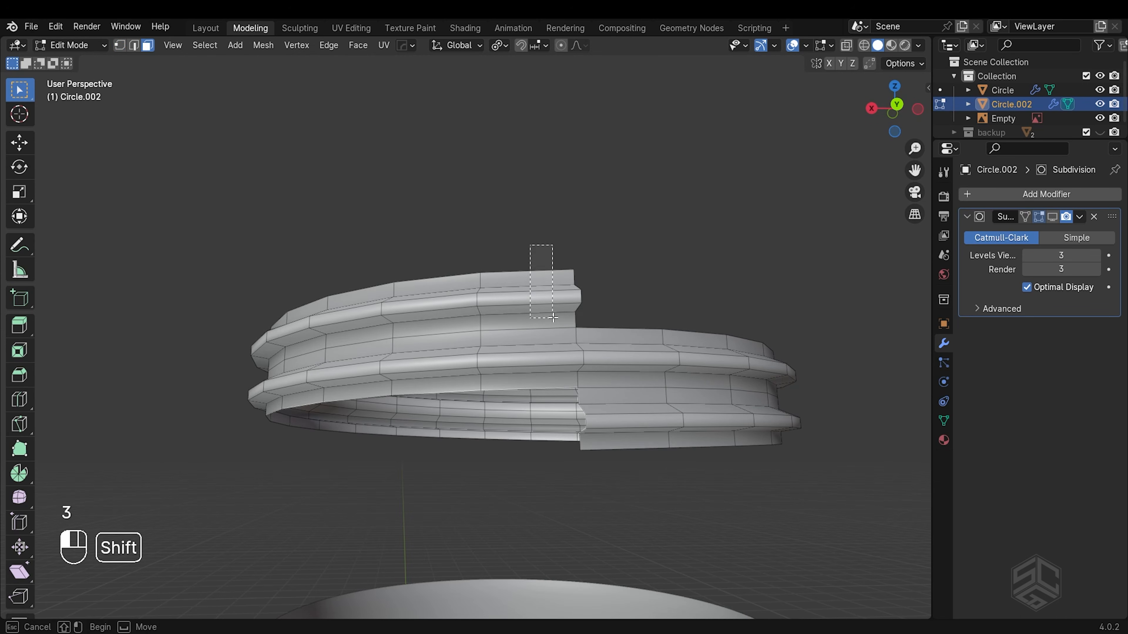
left_click_drag(552, 317, 552, 318, "shift")
left_click_drag(603, 400, 618, 444, "shift")
middle_click_drag(618, 444, 584, 428)
key("x")
left_click(603, 400)
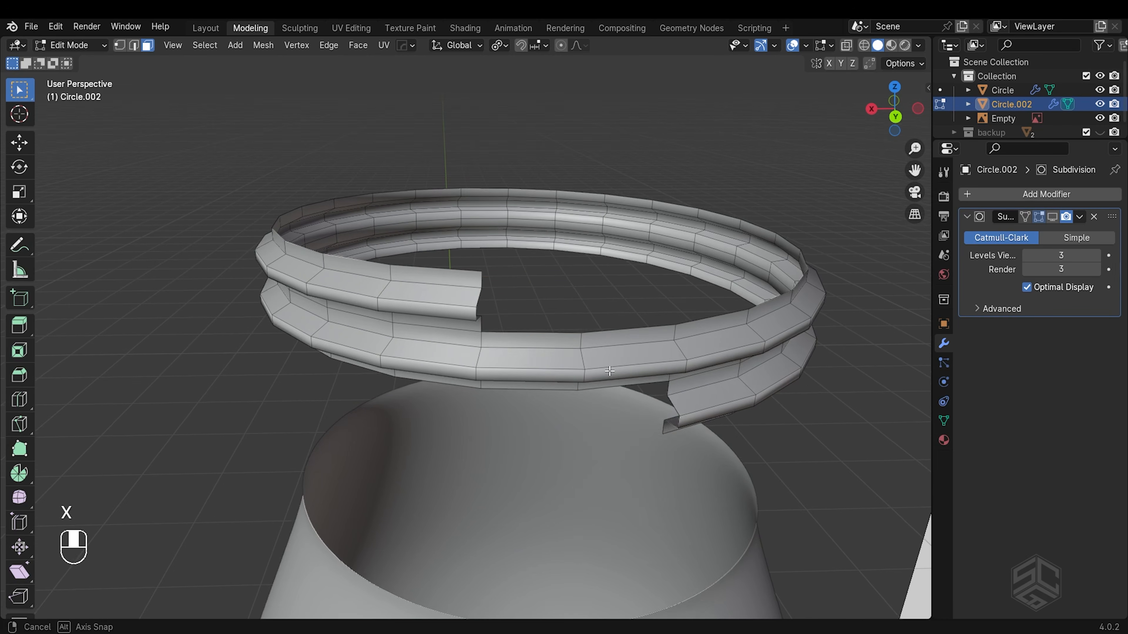
- Extrude the thread's upper and lower spiral edge loops, leaving out the end edges, and scale them by about 2.01 along Z
key("2")
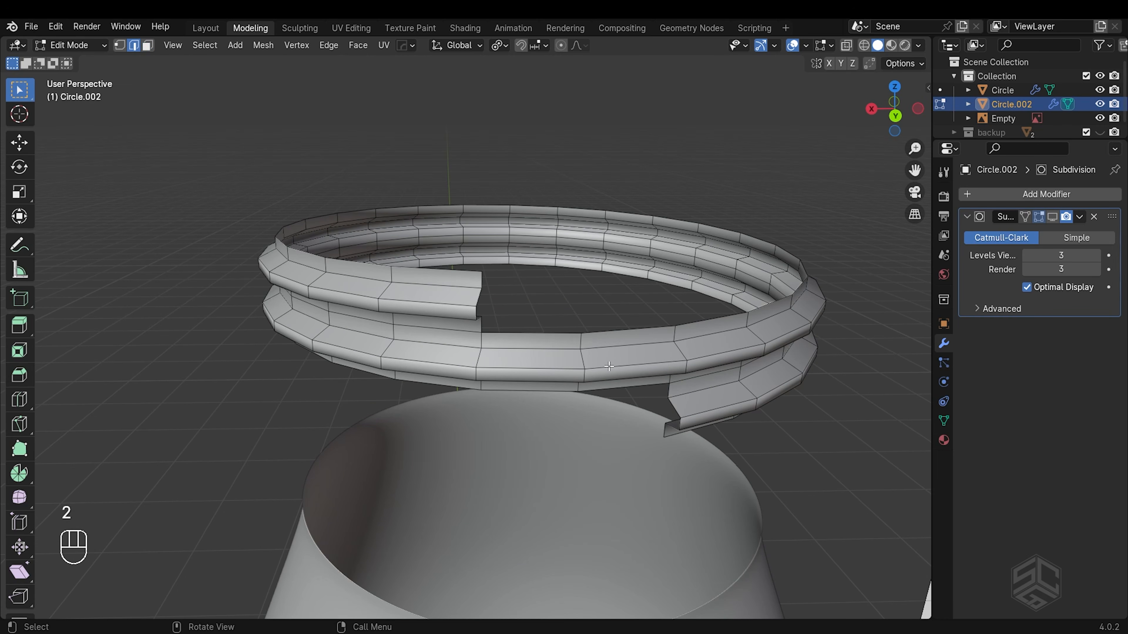
left_click(621, 331, "alt+shift")
middle_click_drag(618, 328, 494, 312)
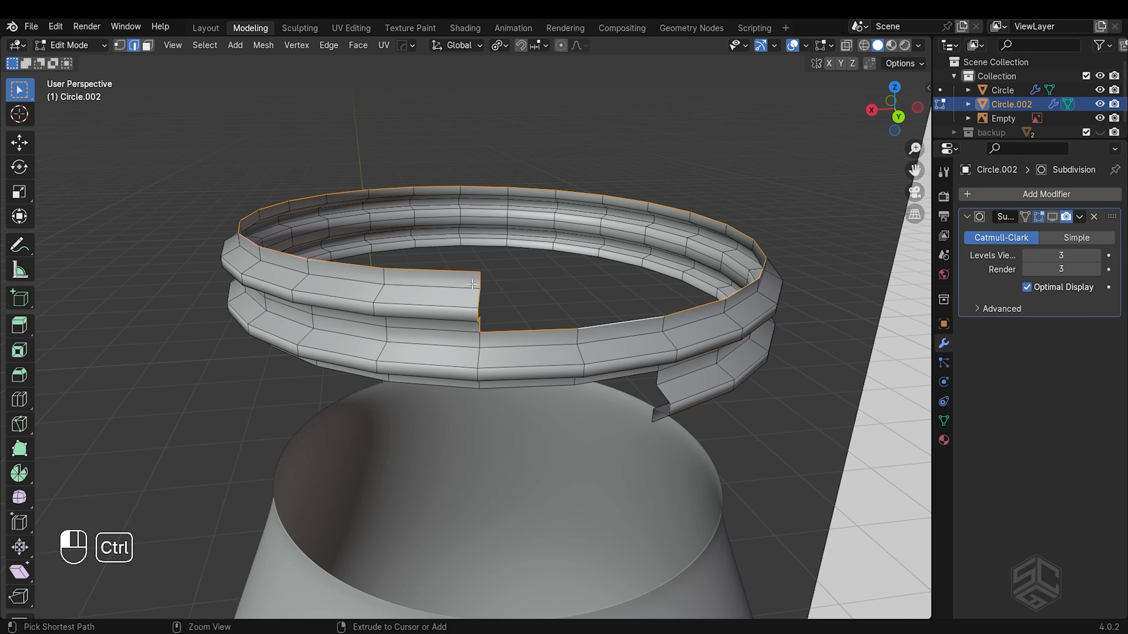
left_click_drag(472, 284, 490, 328, "ctrl")
middle_click_drag(485, 323, 590, 369)
left_click(547, 378, "alt+shift")
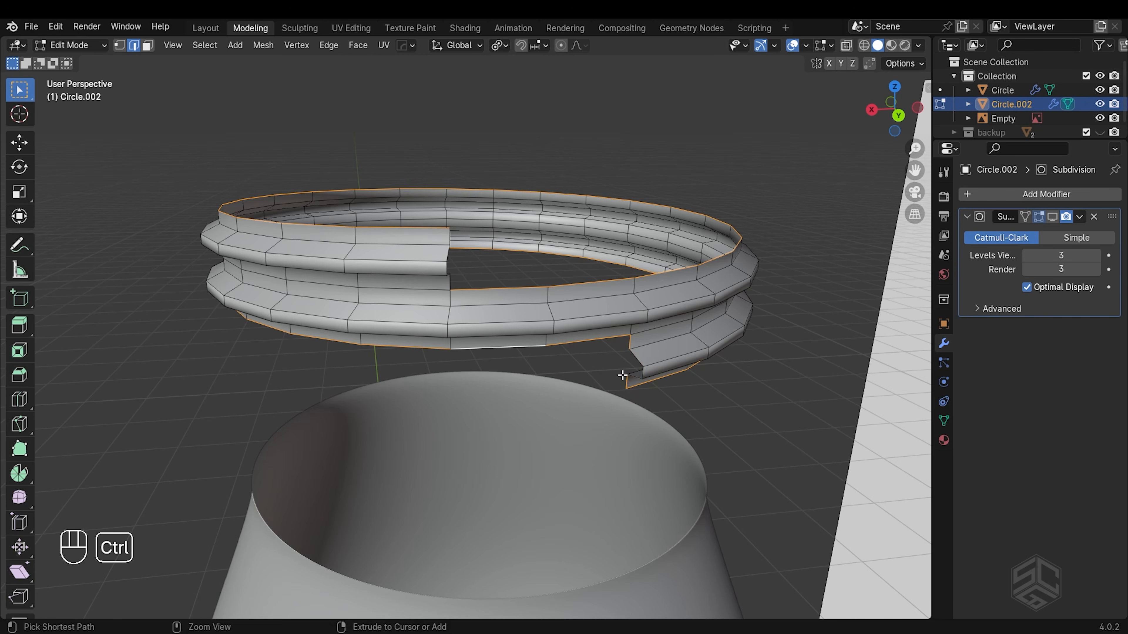
scroll(574, 357, "down", 1)
key("s")
key("z")
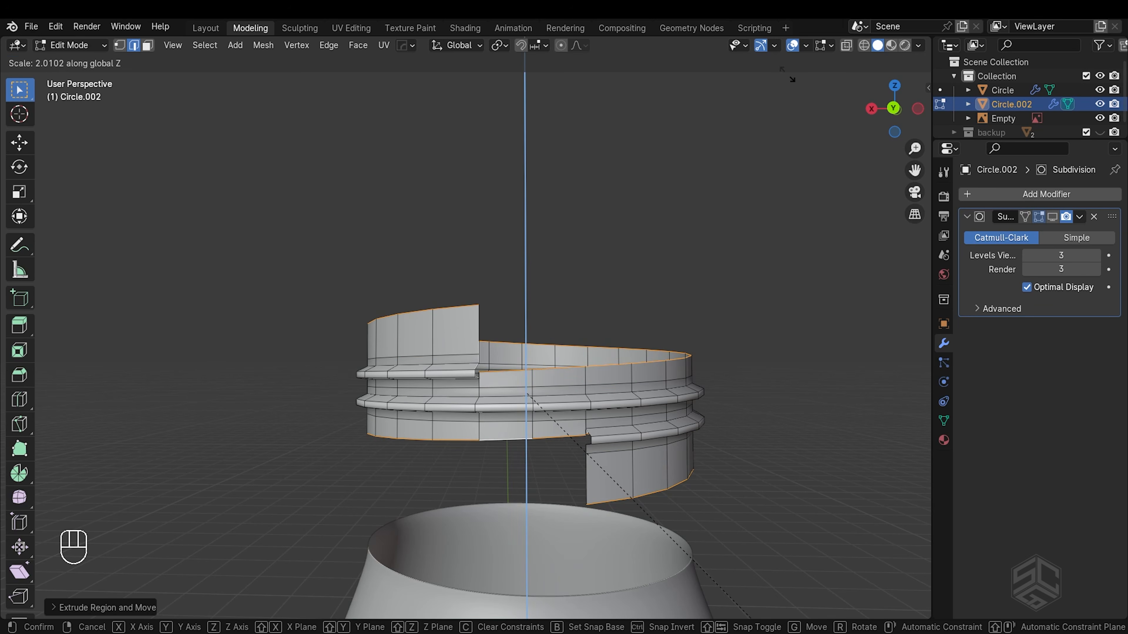
key("Return")
- Flatten the upper edge loop of the neck by scaling it to 0 along Z
left_click(650, 346, "alt+shift")
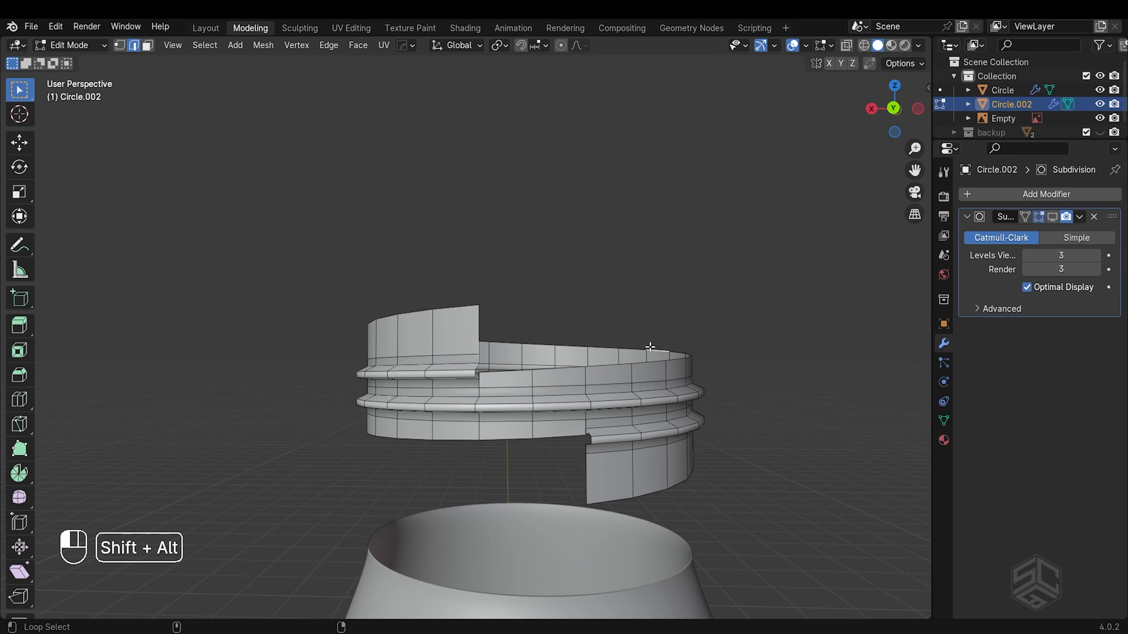
left_click(651, 346, "alt")
key("s")
key("z")
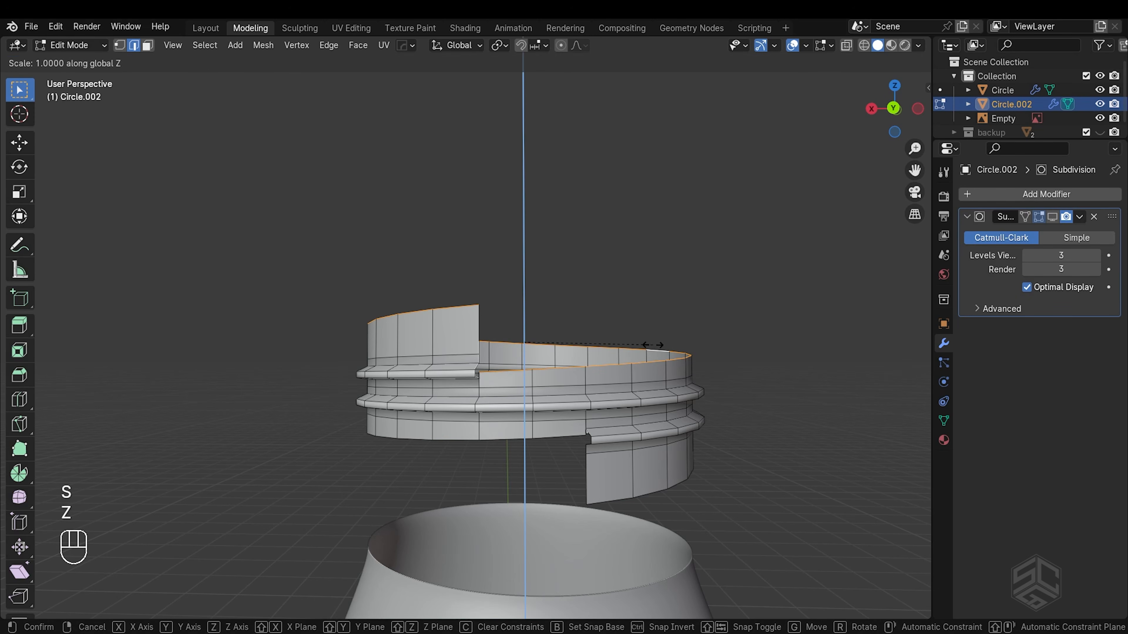
key("0")
key("Return")
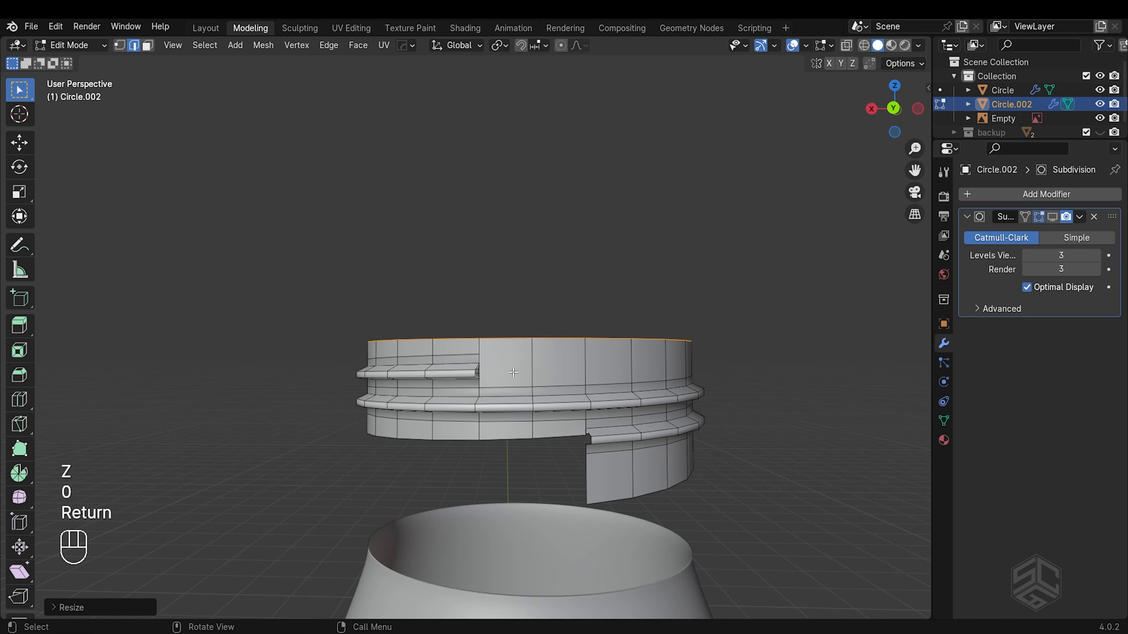
- Move the flattened upper edge loop about 0.02 m down along Z
scroll(529, 368, "up", 2)
middle_click_drag(531, 373, 525, 366, "shift")
key("g")
key("z")
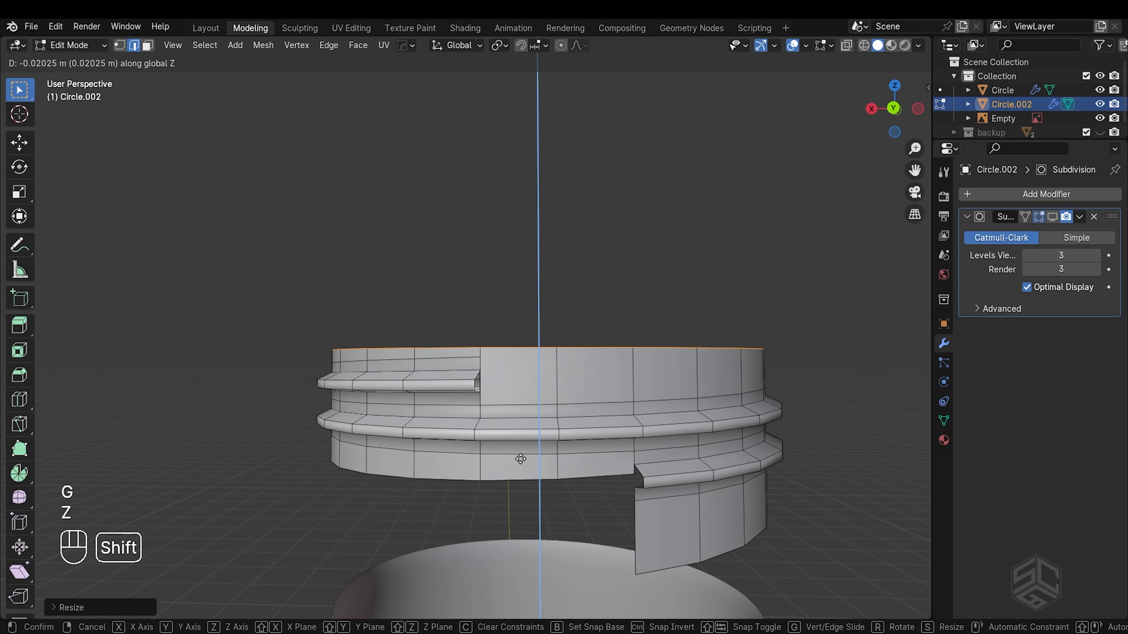
left_click(522, 462)
- Flatten the lower edge loop of the neck by scaling it to 0 along Z
left_click(536, 479, "alt+shift")
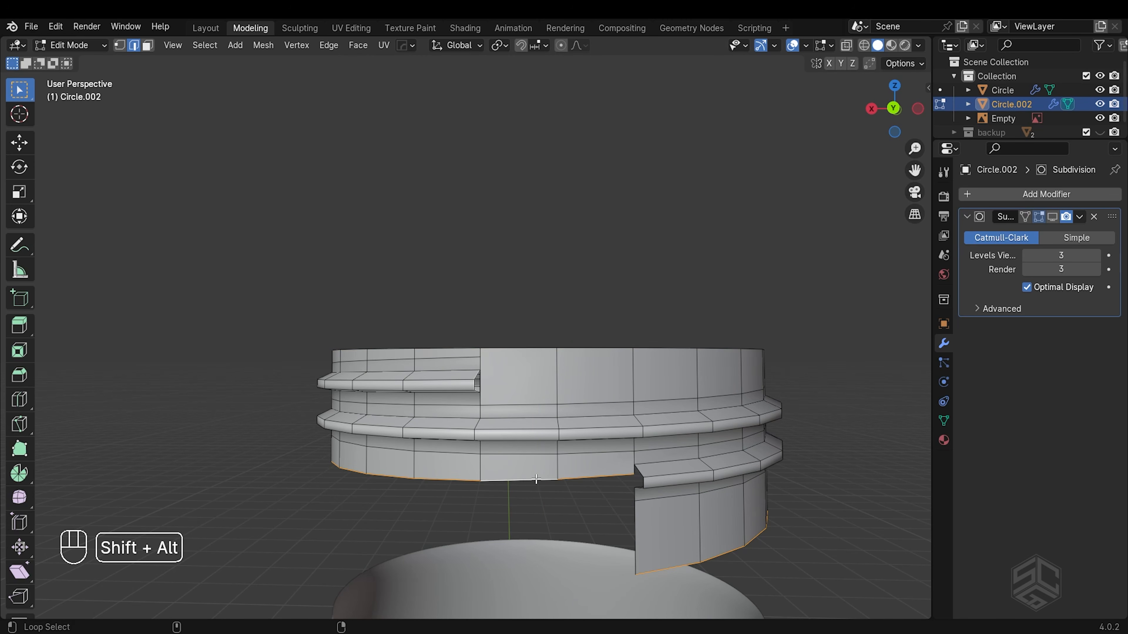
key("s")
key("z")
key("0")
key("Return")
- Try shifting the flattened lower edge loop slightly down along Z, and undo the move
key("g")
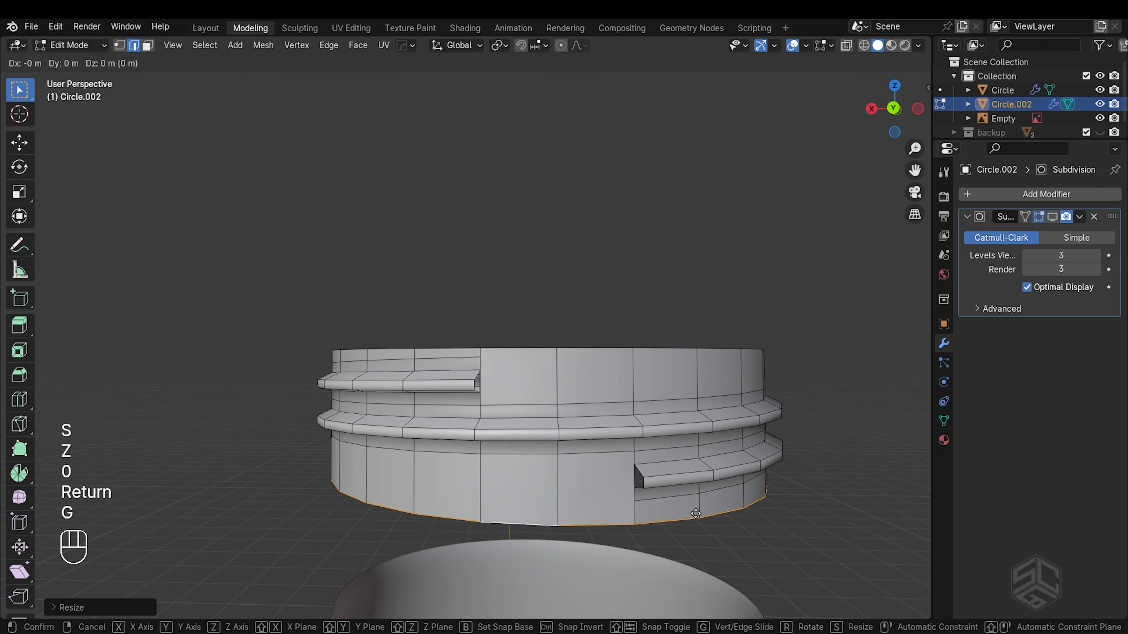
key("z")
left_click(695, 517)
middle_click_drag(696, 517, 584, 341)
scroll(487, 381, "up", 2)
key("ctrl+z")
scroll(480, 334, "down", 2)
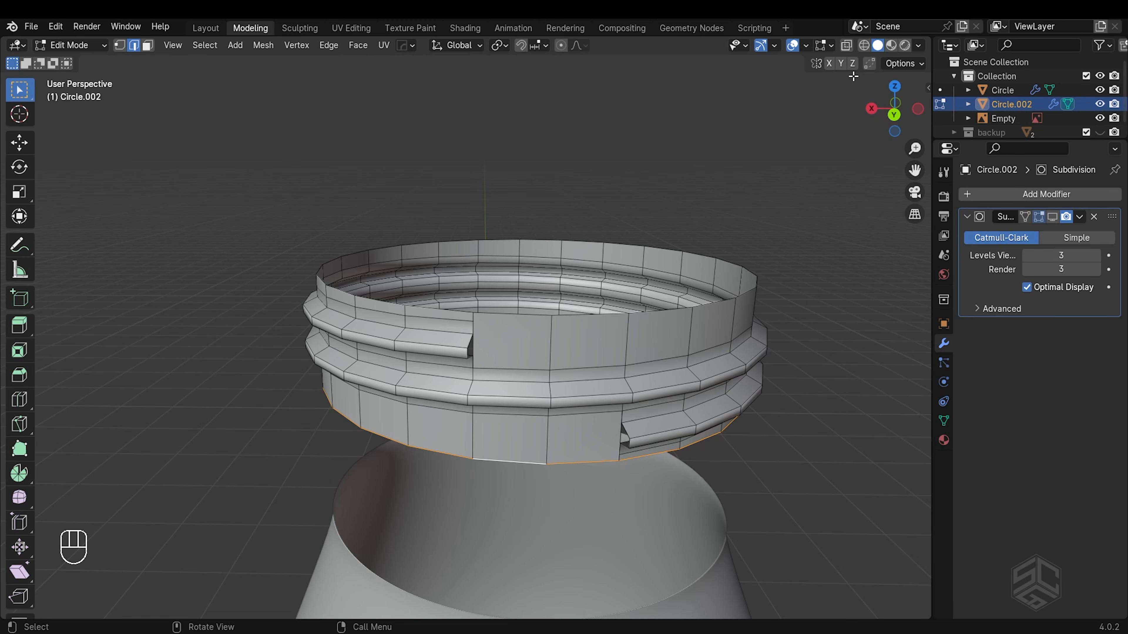
- Turn on Auto Merge Vertices and add a loop cut close beneath the neck's upper rim
left_click(868, 65)
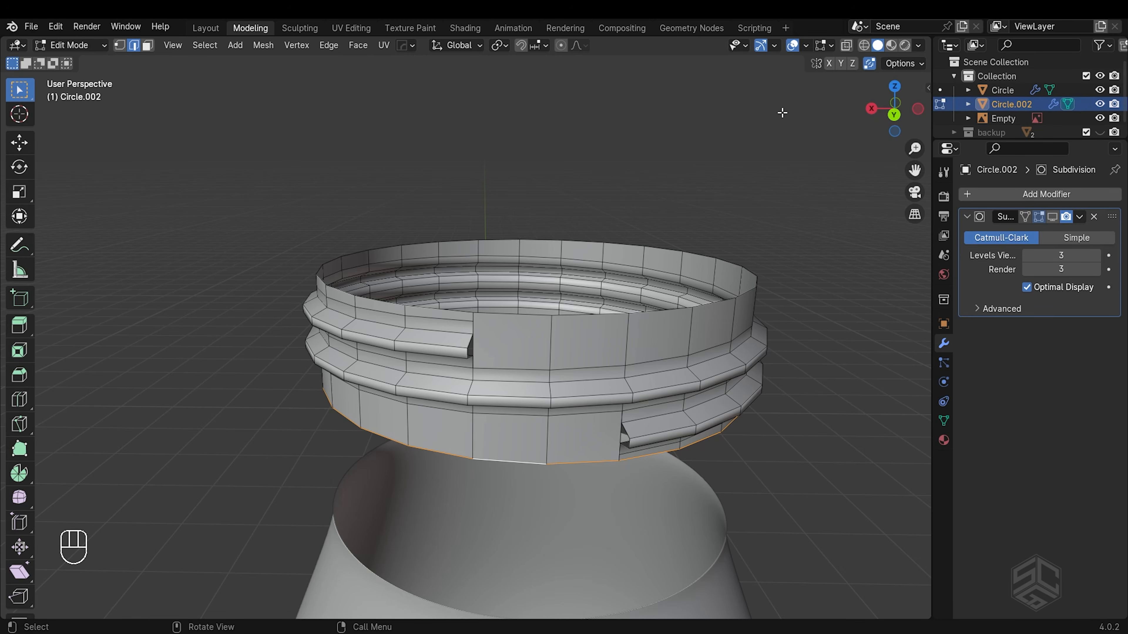
key("ctrl+r")
left_click(557, 347)
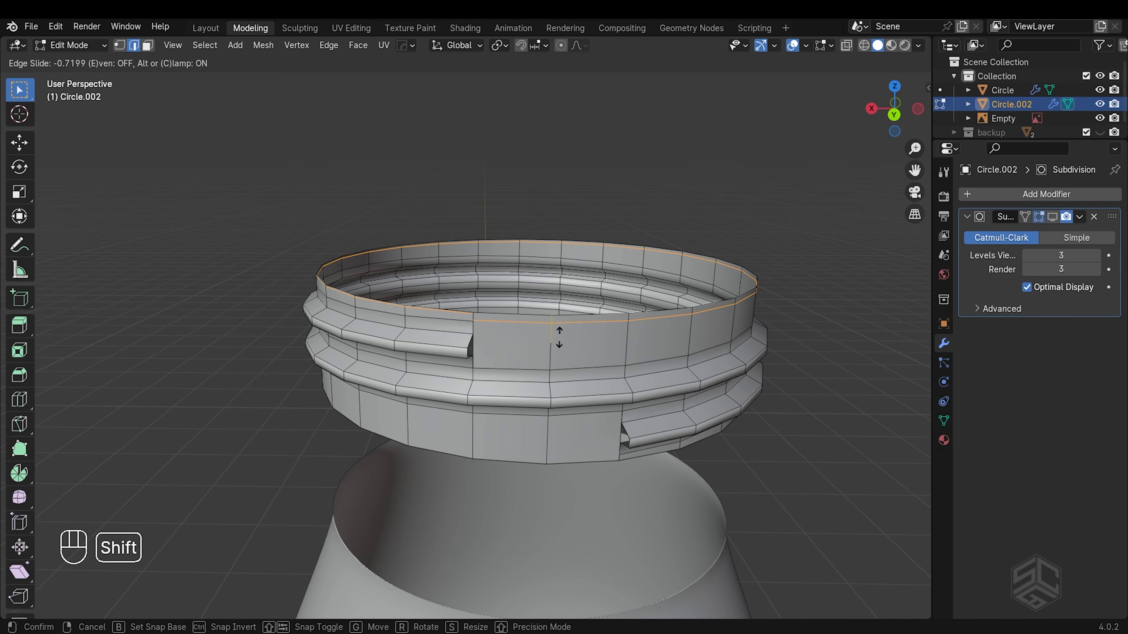
left_click(558, 342)
- Set snapping to Vertex and snap the loose end vertex of the new edge loop onto the rim vertex above the upper thread's end
scroll(551, 338, "up", 6)
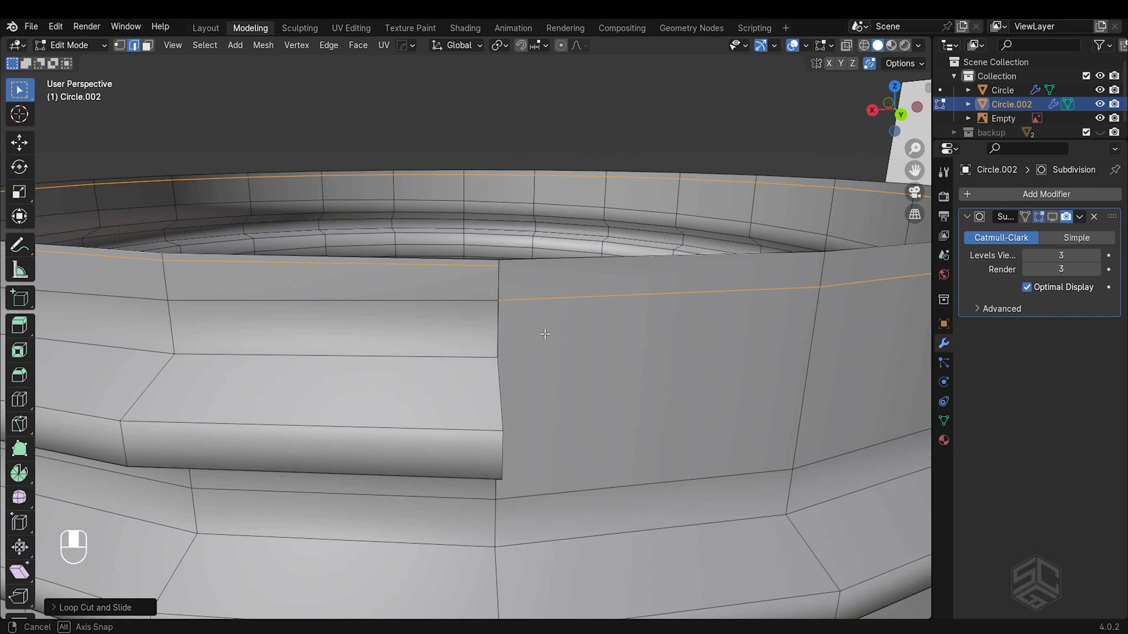
key("1")
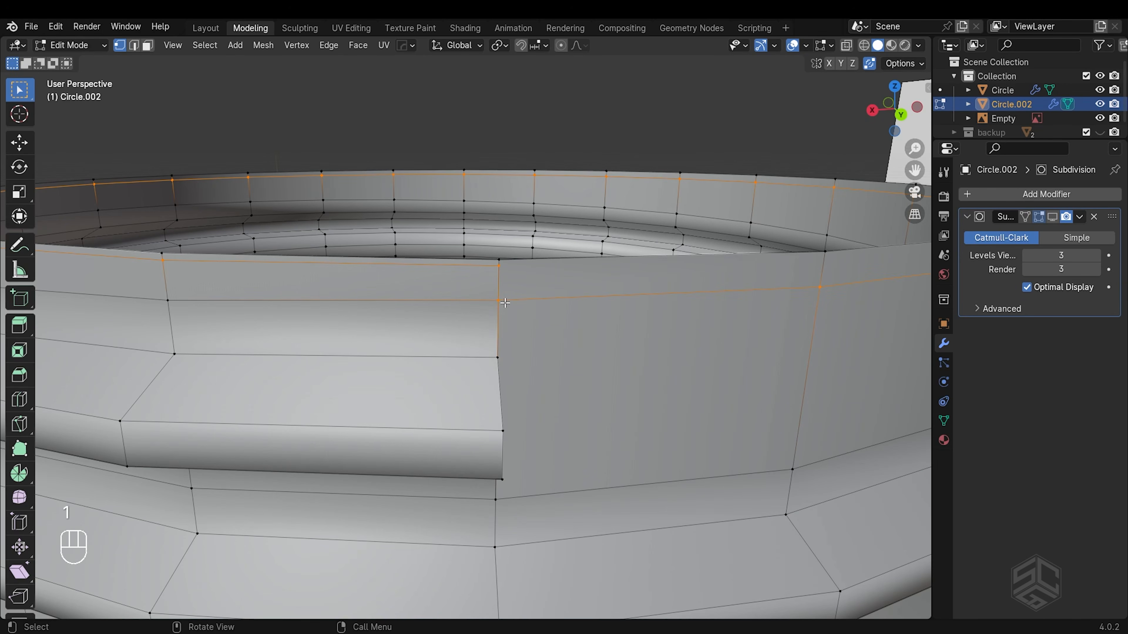
left_click(505, 302)
key("g")
right_click(511, 295)
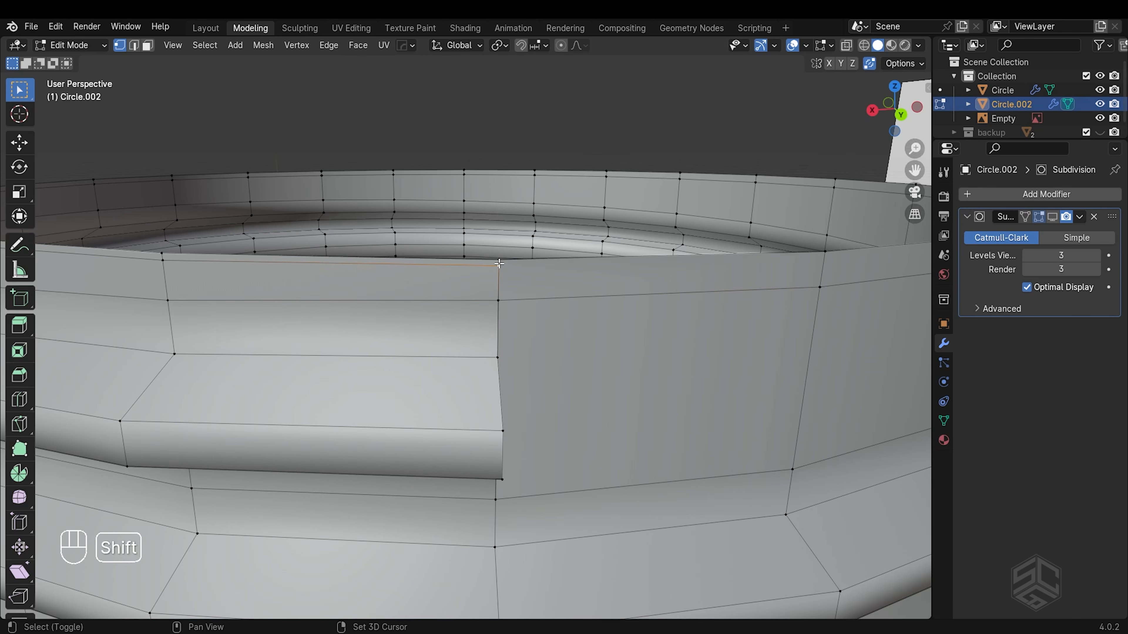
left_click(543, 52)
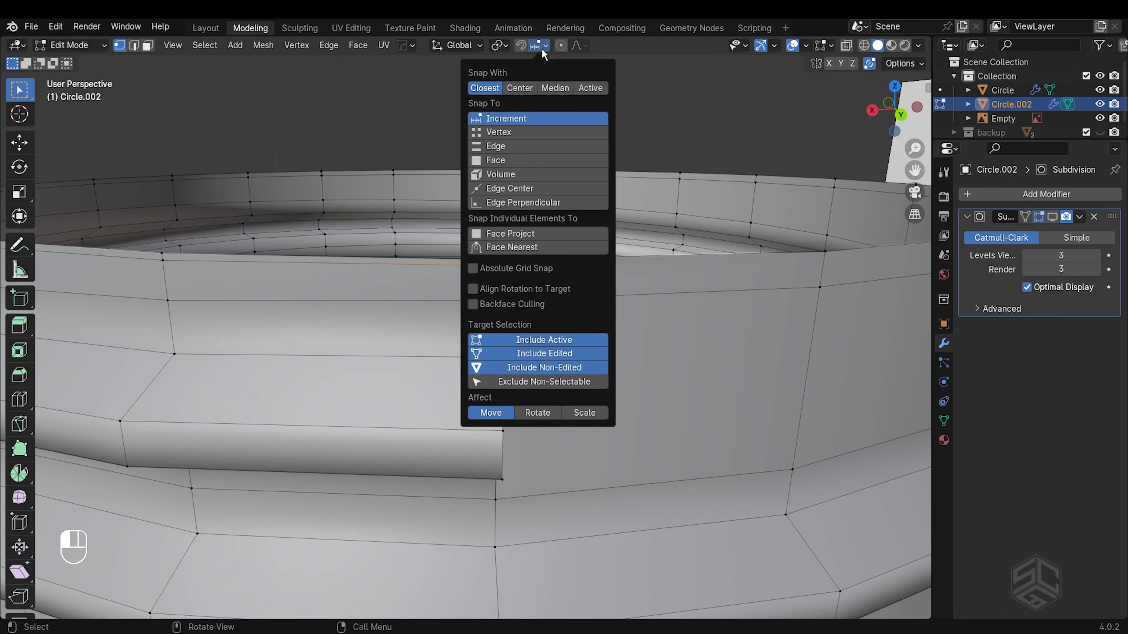
left_click(522, 132)
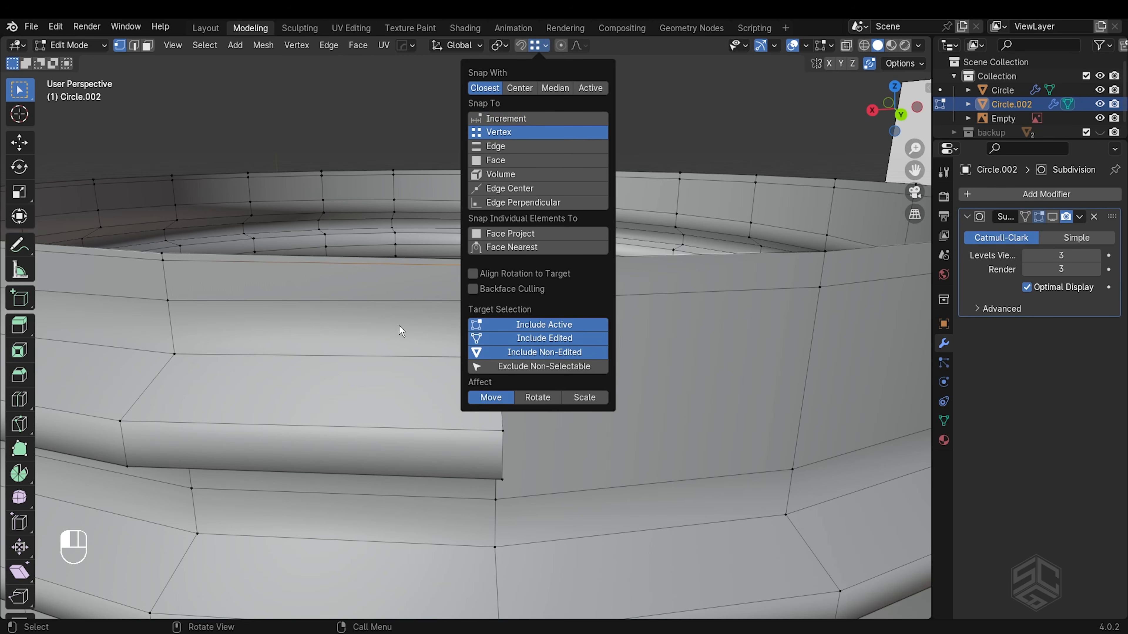
left_click(426, 298)
key("g")
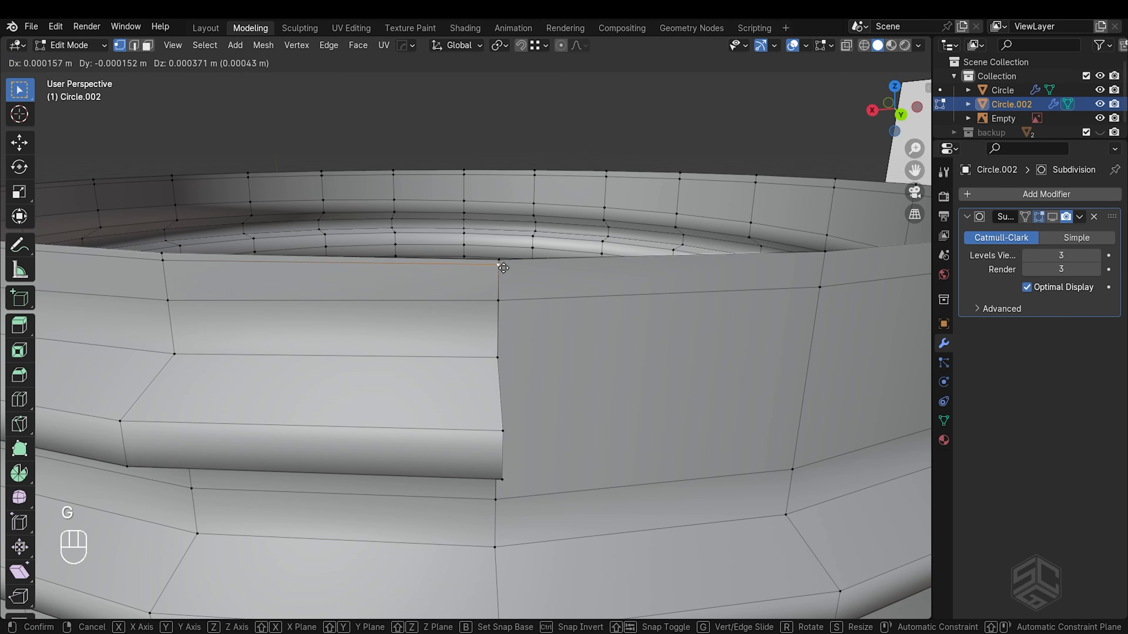
left_click(503, 269, "ctrl")
- Inset the large neck face directly beside the open end of the upper thread
middle_click_drag(503, 270, 670, 388)
key("3")
left_click(671, 388)
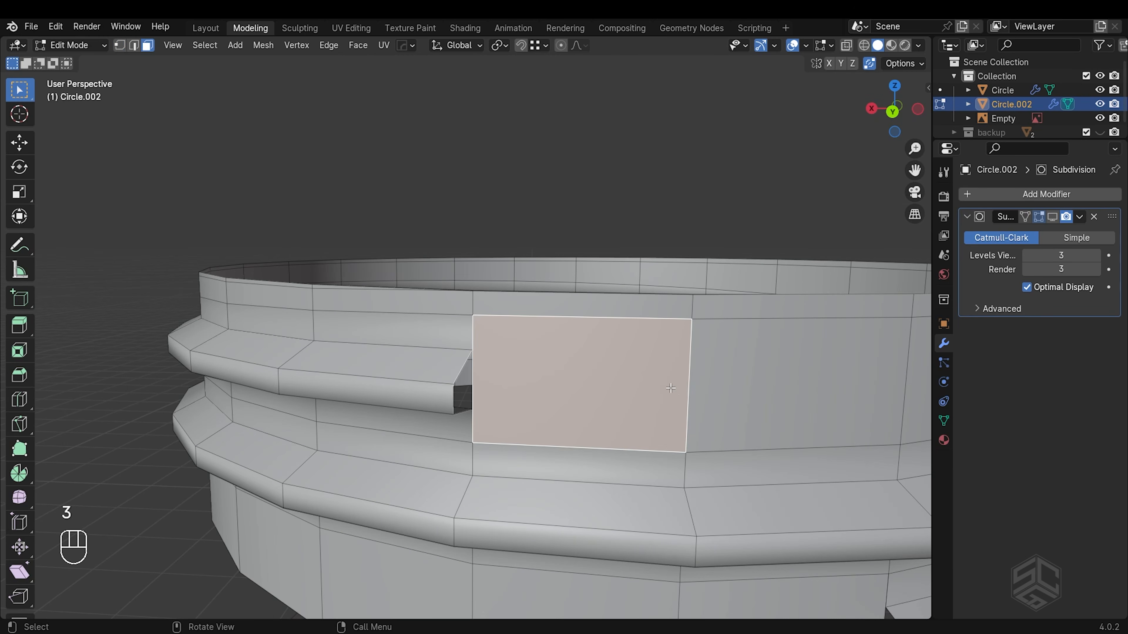
key("i")
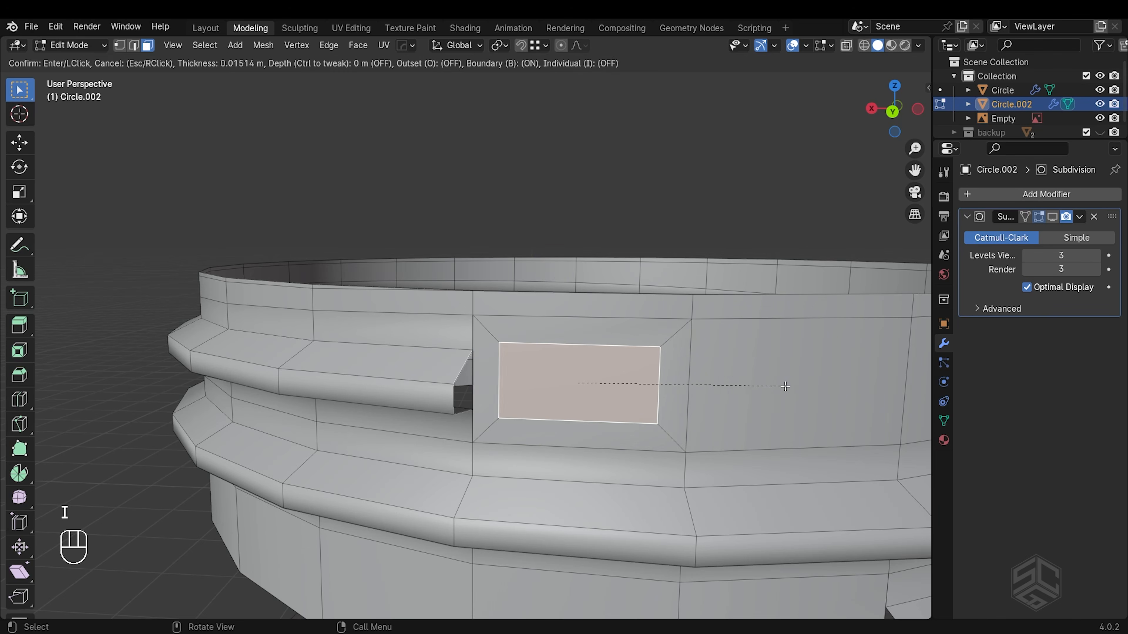
left_click(801, 384)
middle_click_drag(585, 379, 502, 364)
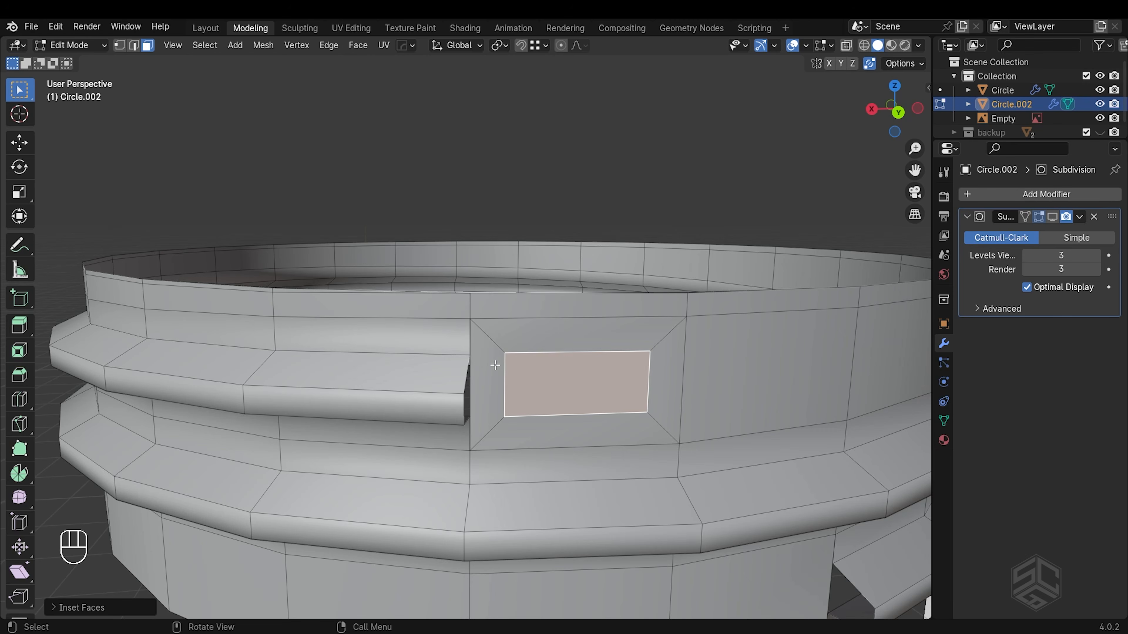
key("1")
left_click(503, 355)
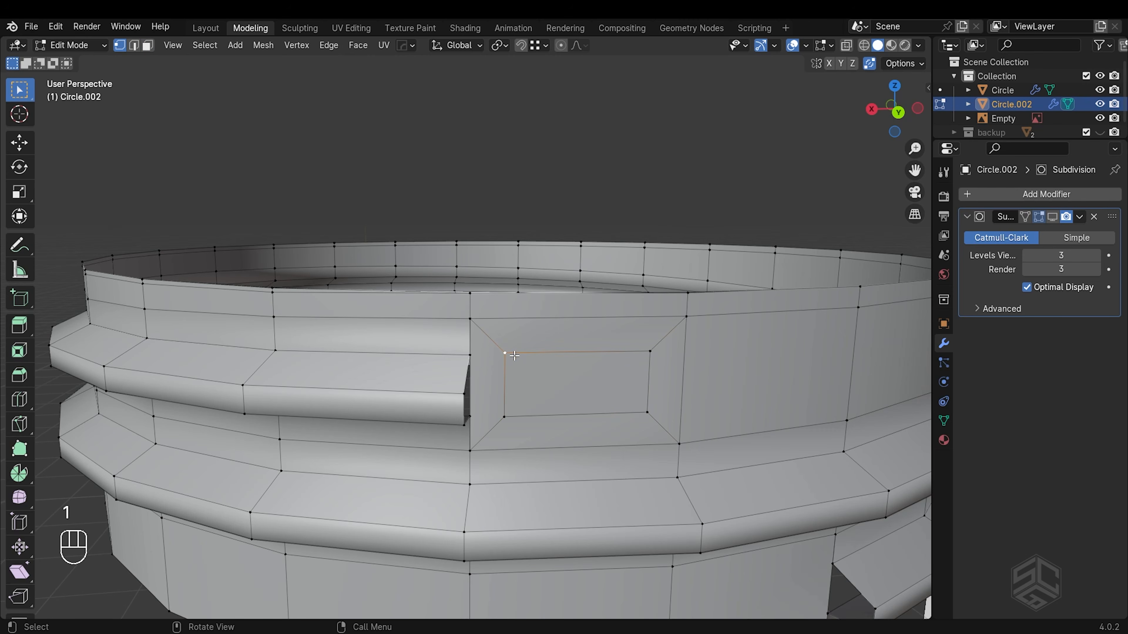
left_click(600, 352, "shift")
key("g")
key("g")
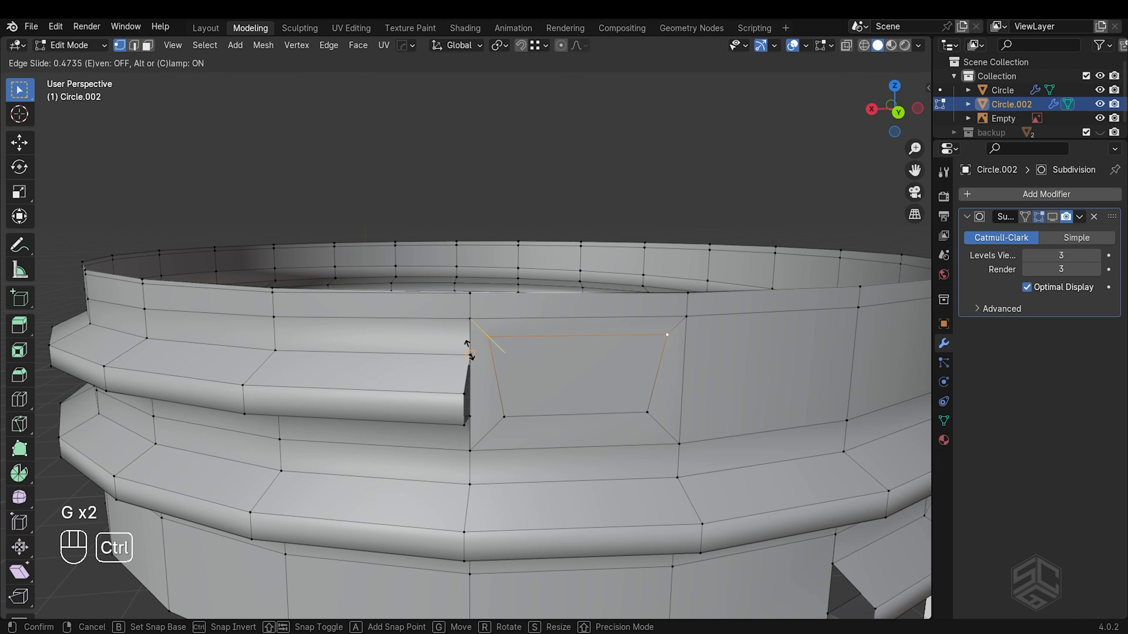
right_click(508, 358)
middle_click_drag(508, 358, 487, 367)
key("alt+a")
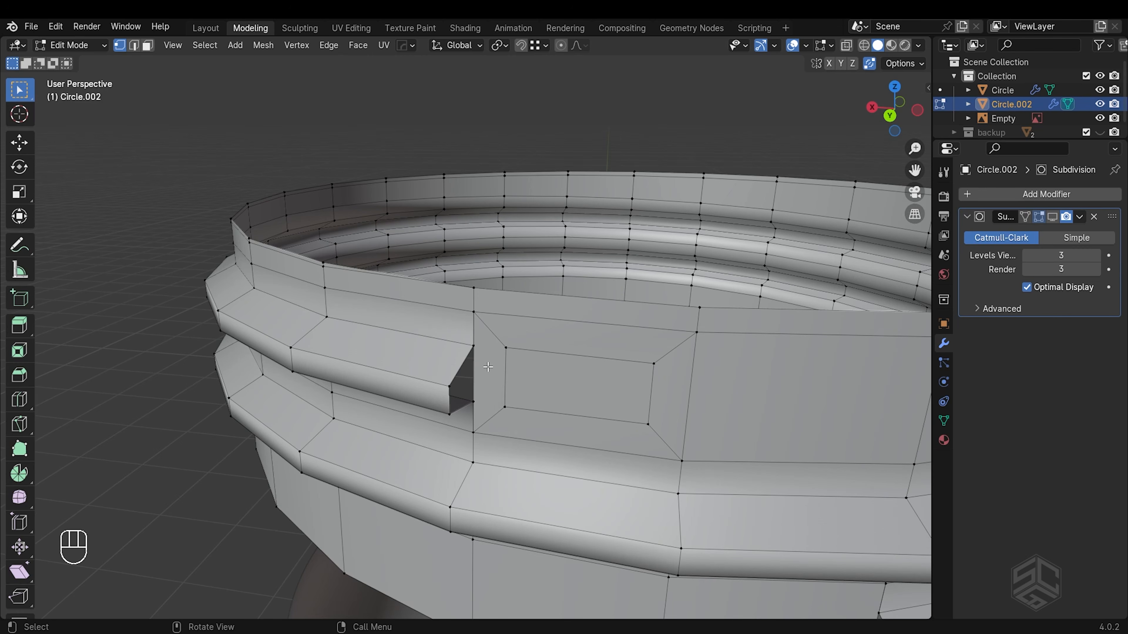
- Delete the narrow inset border face next to the upper thread's open end
left_click(494, 367)
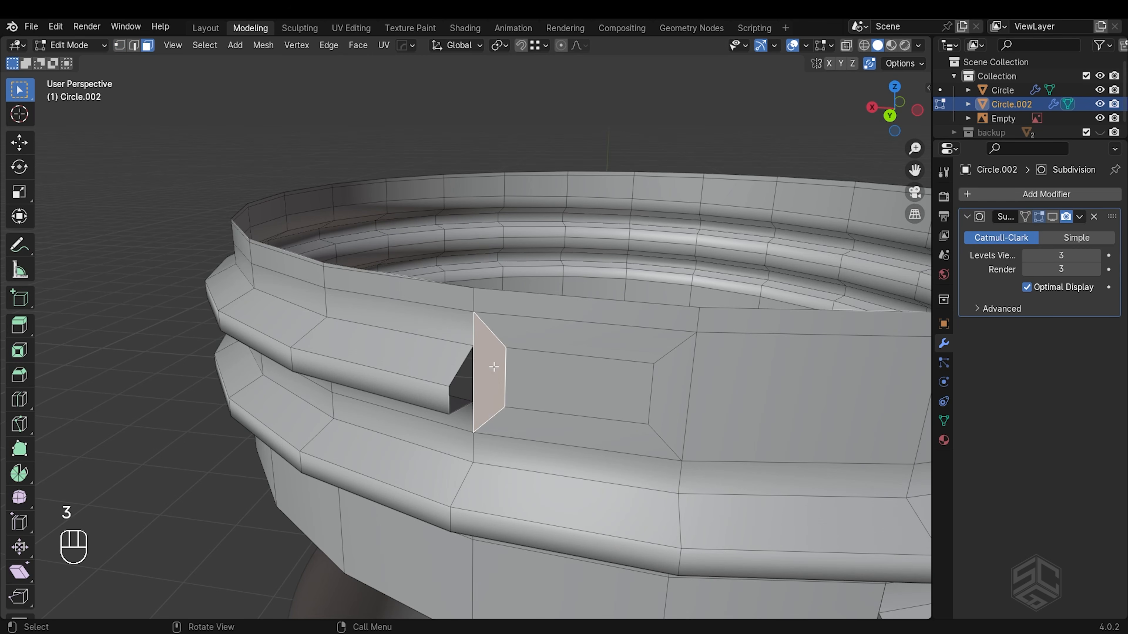
key("x")
left_click(494, 366)
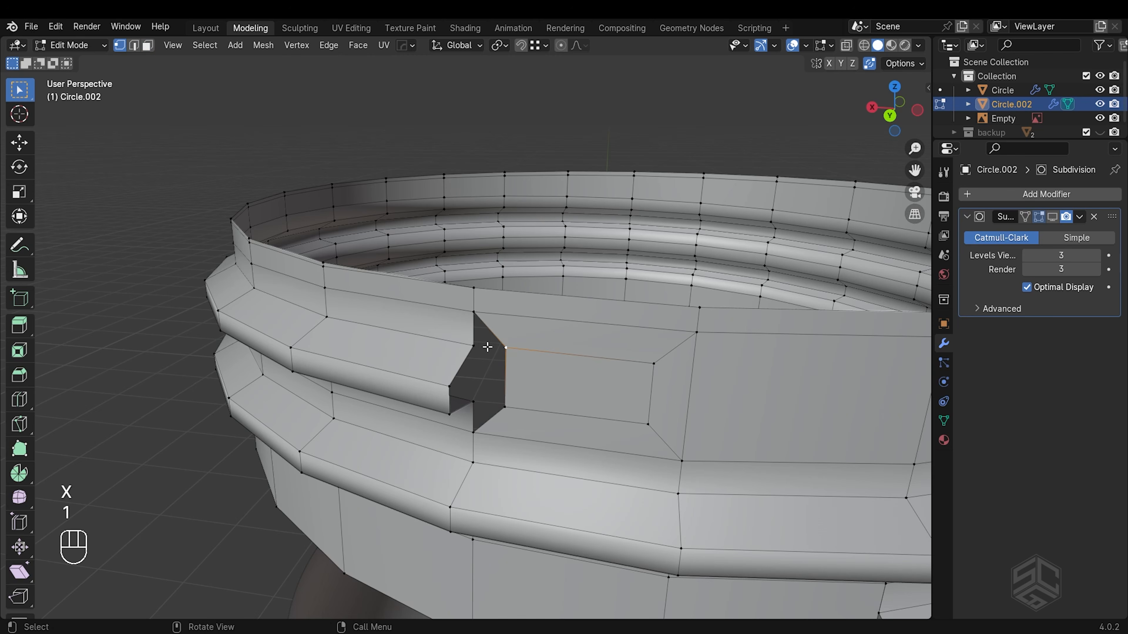
- Snap the inset face's two near corner vertices onto the upper and lower base vertices of the upper thread's end
key("g")
left_click(506, 411, "ctrl")
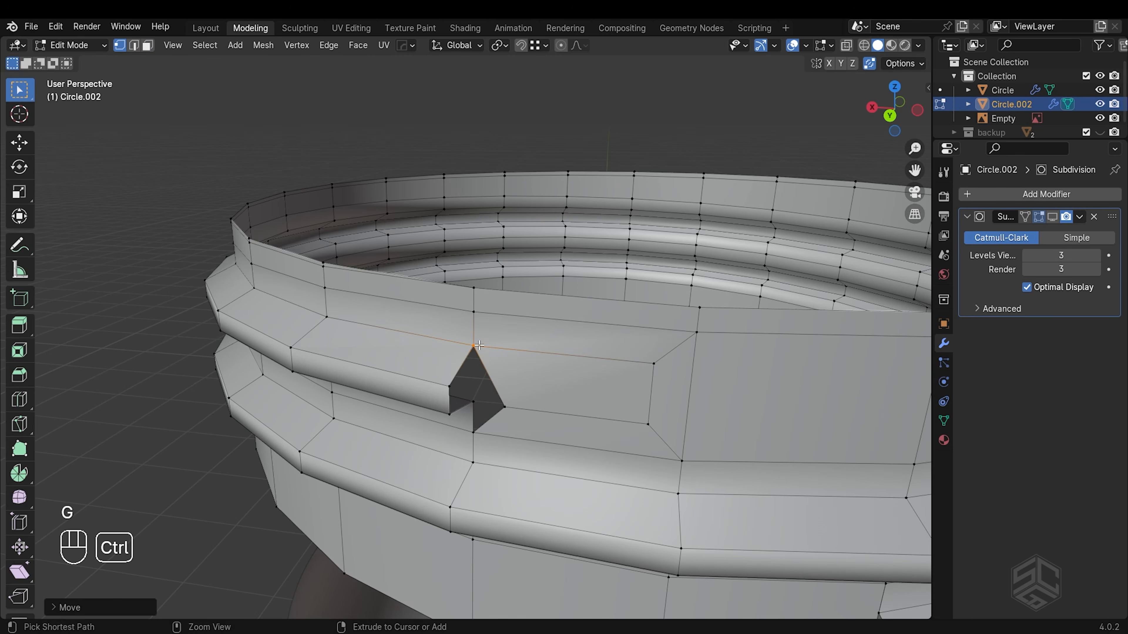
left_click(506, 408)
middle_click_drag(507, 412, 521, 371)
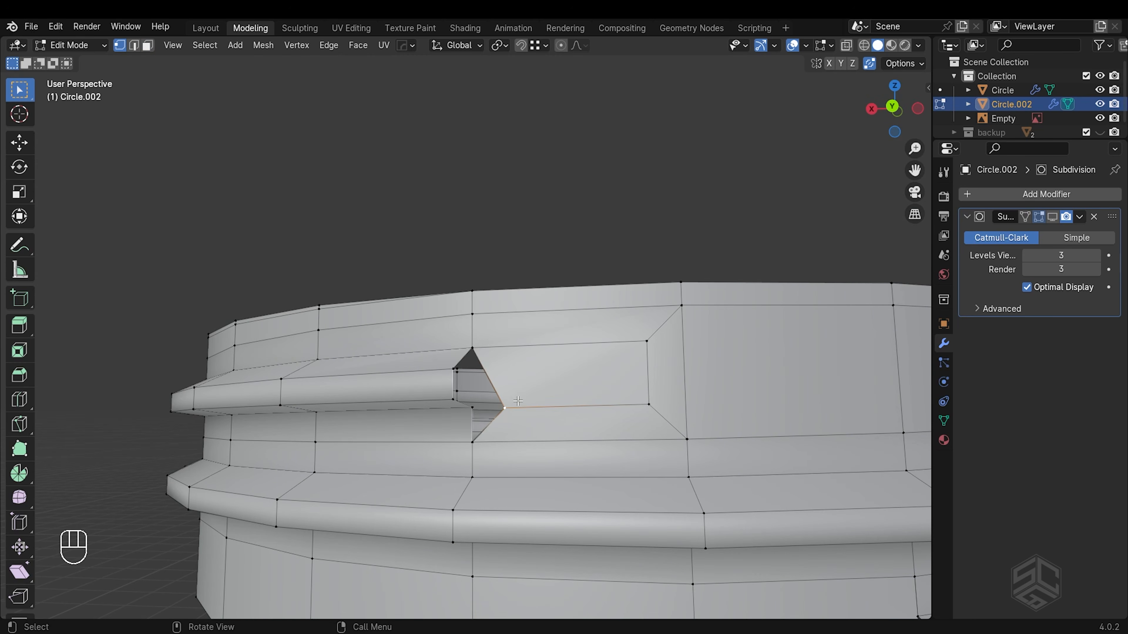
key("g")
left_click(474, 405, "ctrl")
- Extrude the inset face outward, snapped to the upper thread's outer corner, and delete the extrusion's side face towards the thread
middle_click_drag(474, 405, 554, 402)
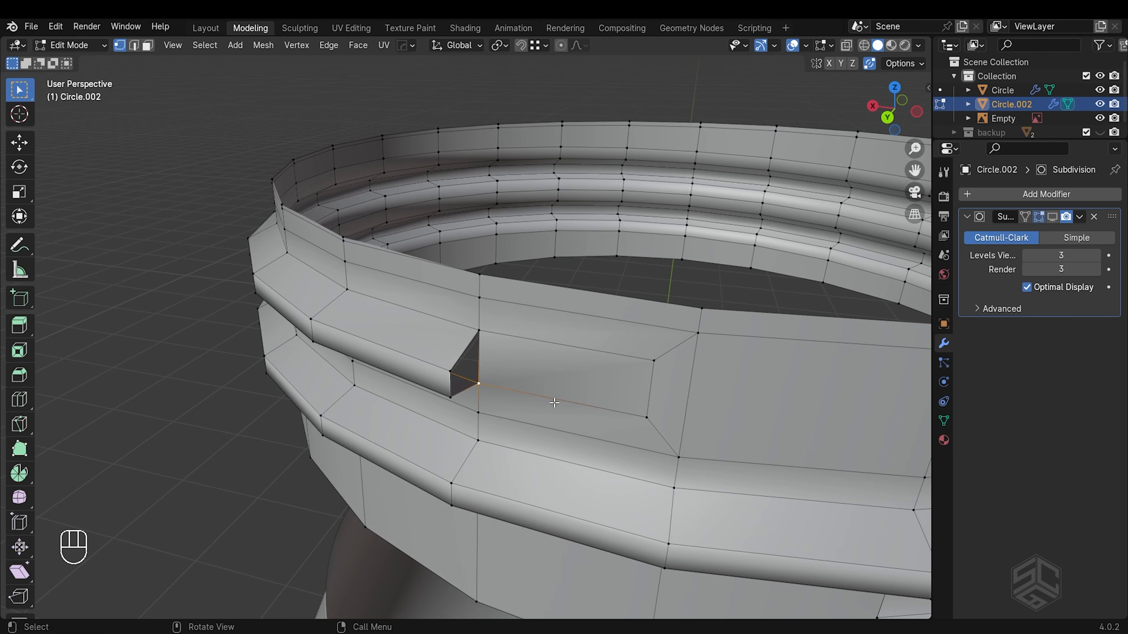
left_click(567, 380)
key("e")
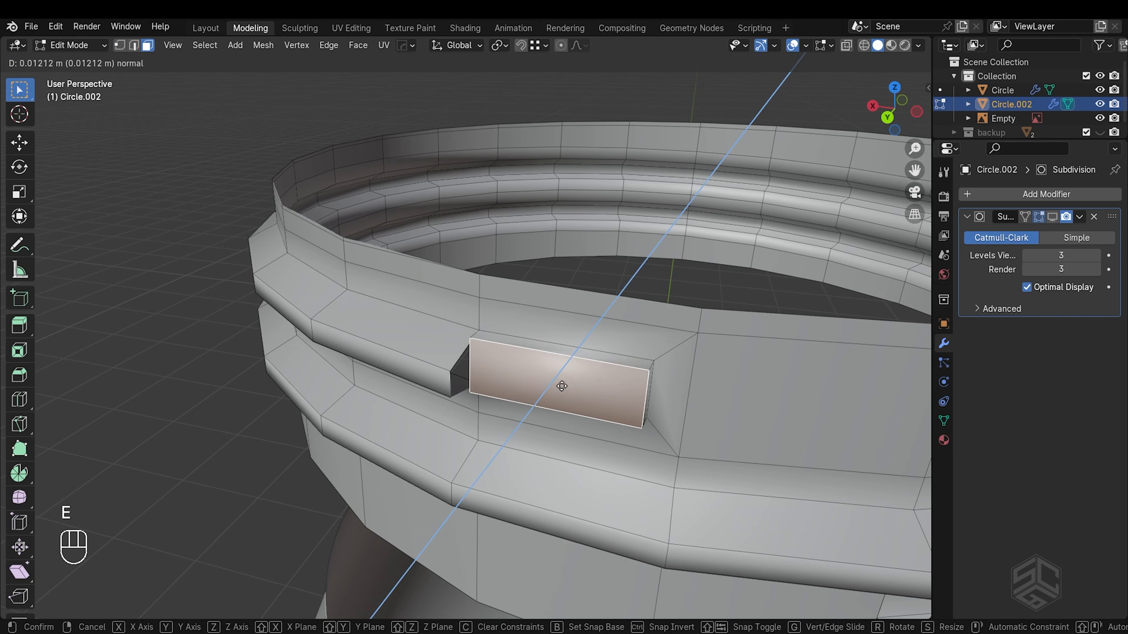
left_click(448, 378, "ctrl")
mouse_move(447, 378)
middle_mouse_down()
mouse_move(614, 370)
mouse_move(443, 395)
middle_mouse_up()
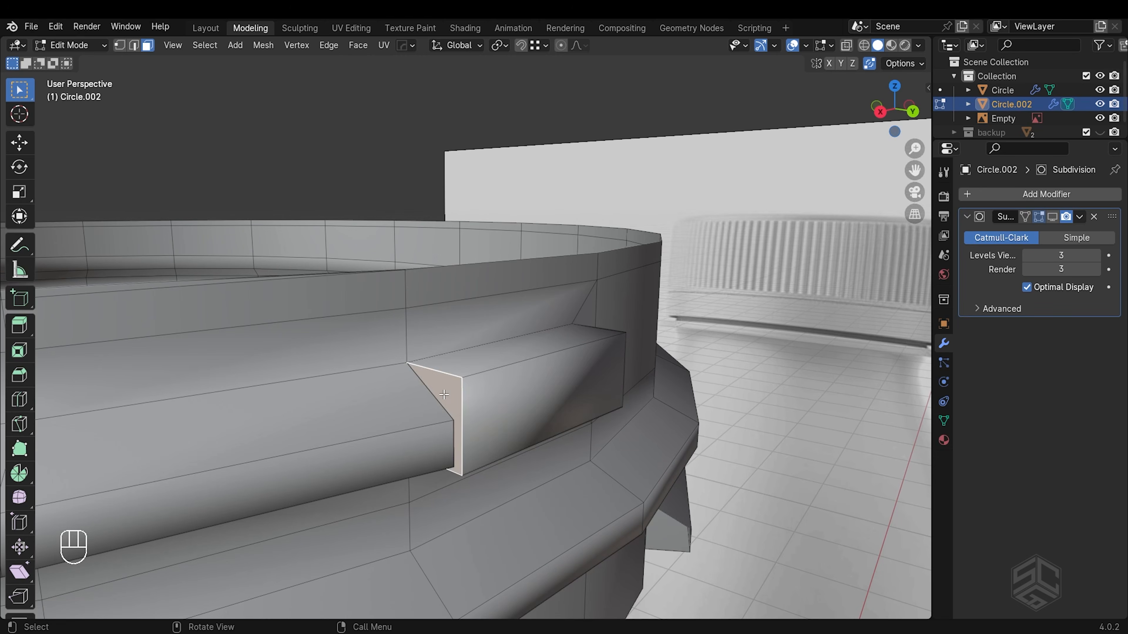
key("x")
left_click(445, 393)
- Snap the extruded block's upper and lower outer edges onto the matching outer vertices of the upper thread, closing the gap
key("1")
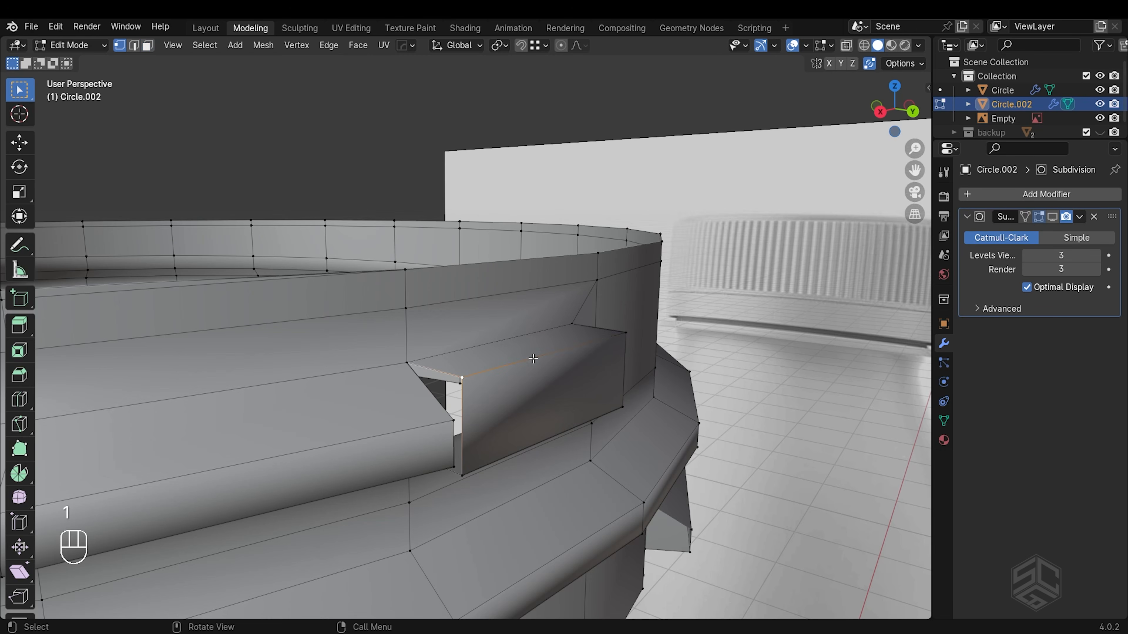
left_click(624, 333, "shift")
key("g")
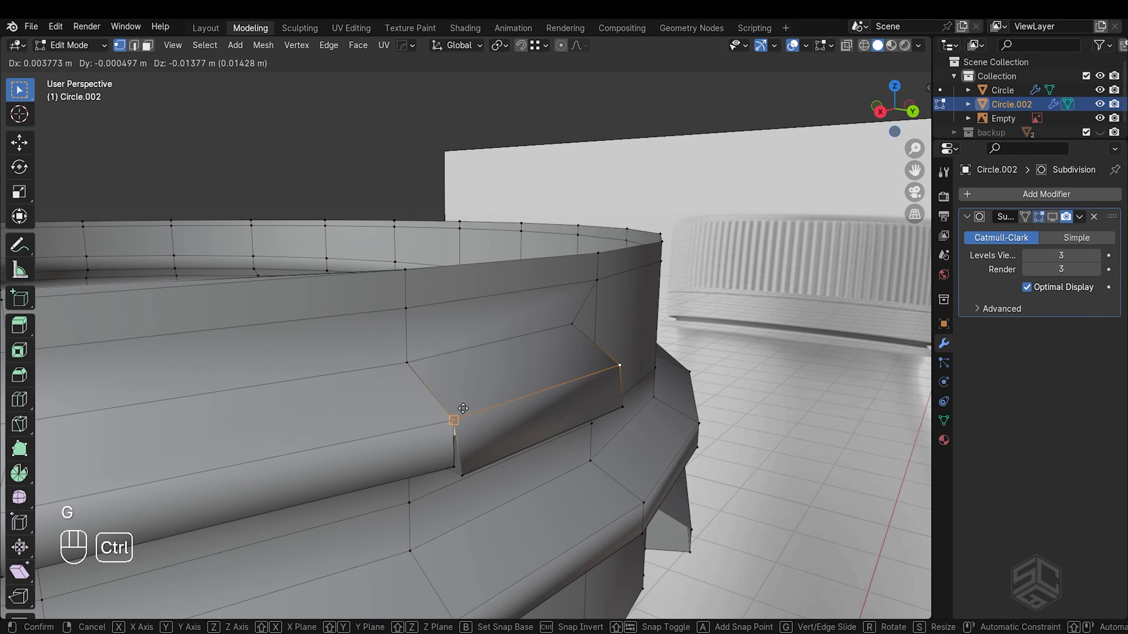
left_click(464, 408, "ctrl")
middle_click_drag(463, 408, 434, 405)
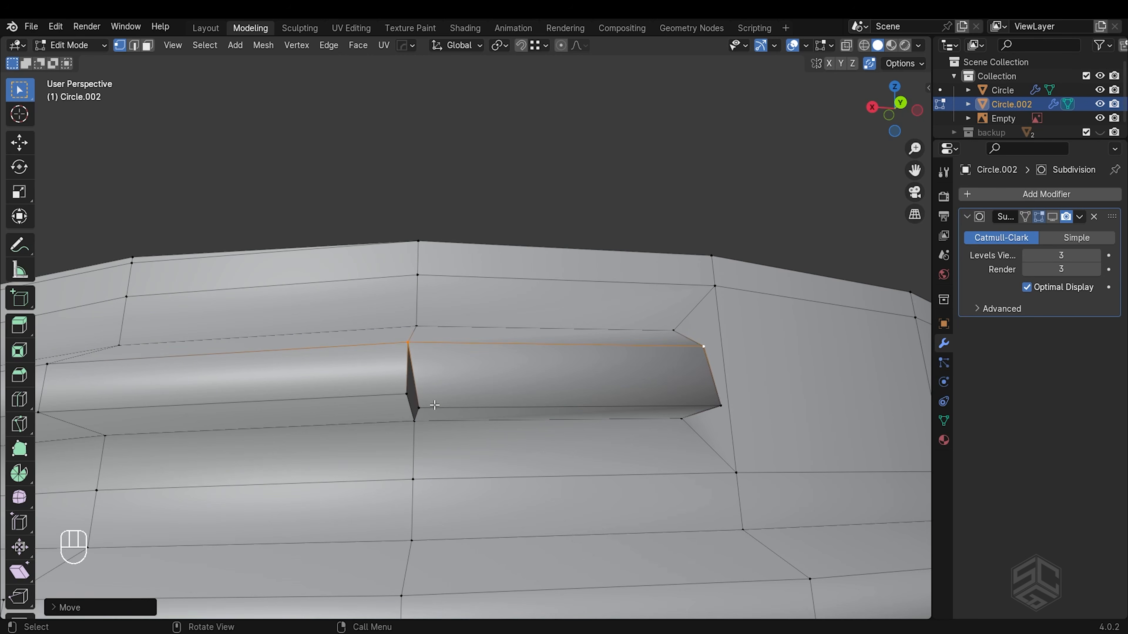
left_click(434, 405)
left_click(708, 398, "shift")
key("g")
left_click(405, 396, "ctrl")
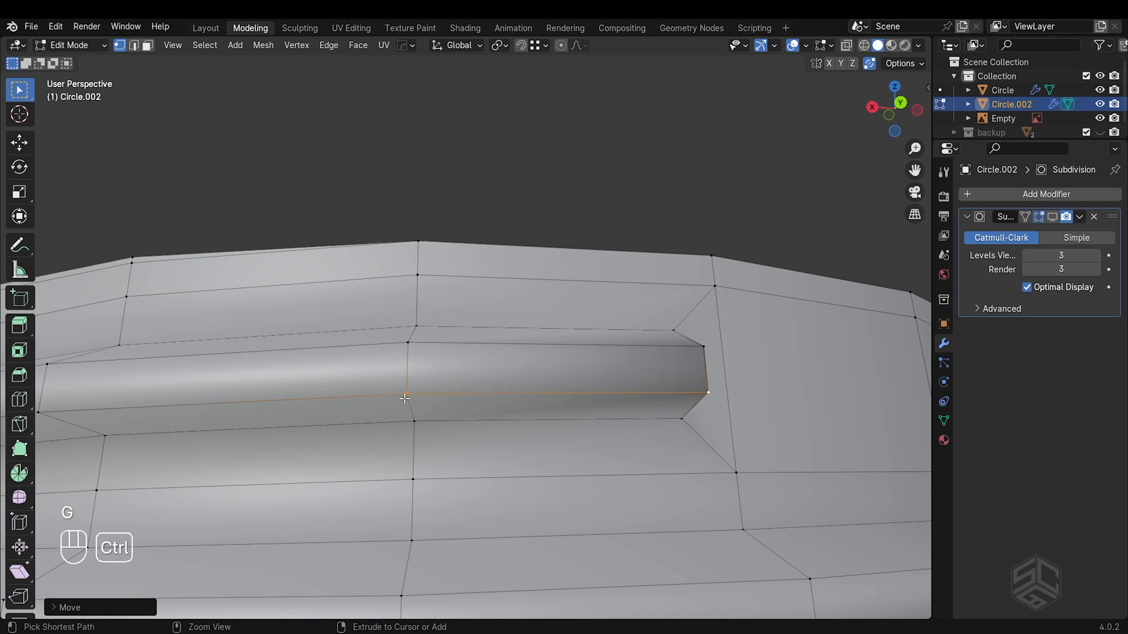
- Edge-slide the block's outer end edge back along the upper thread so the thread tapers into the neck wall
scroll(489, 380, "down", 4)
middle_click_drag(574, 365, 713, 377)
left_click(601, 347, "shift")
key("g")
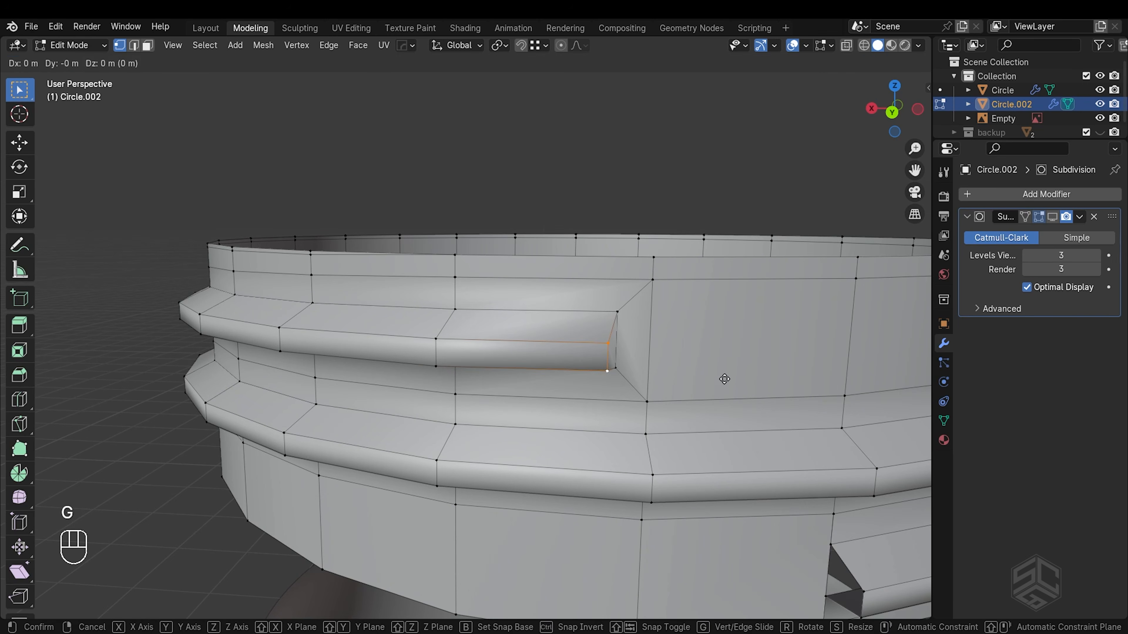
key("g")
left_click(666, 372)
- Leave Edit Mode and shade the neck object flat
scroll(667, 372, "down", 4)
scroll(536, 358, "up", 2)
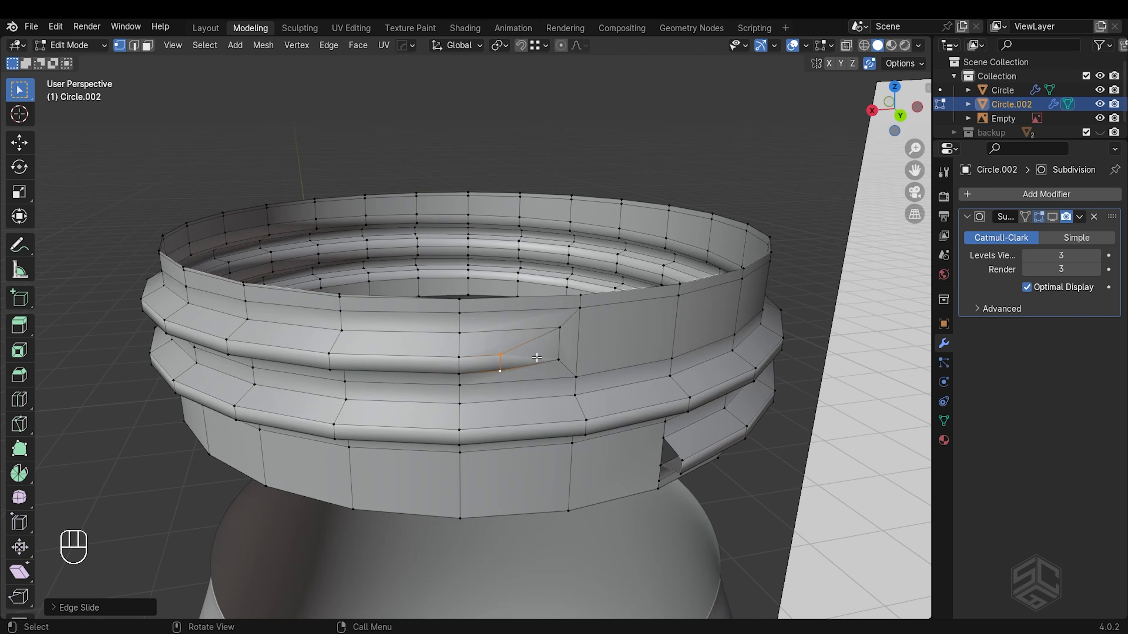
scroll(536, 358, "up", 2)
key("Tab")
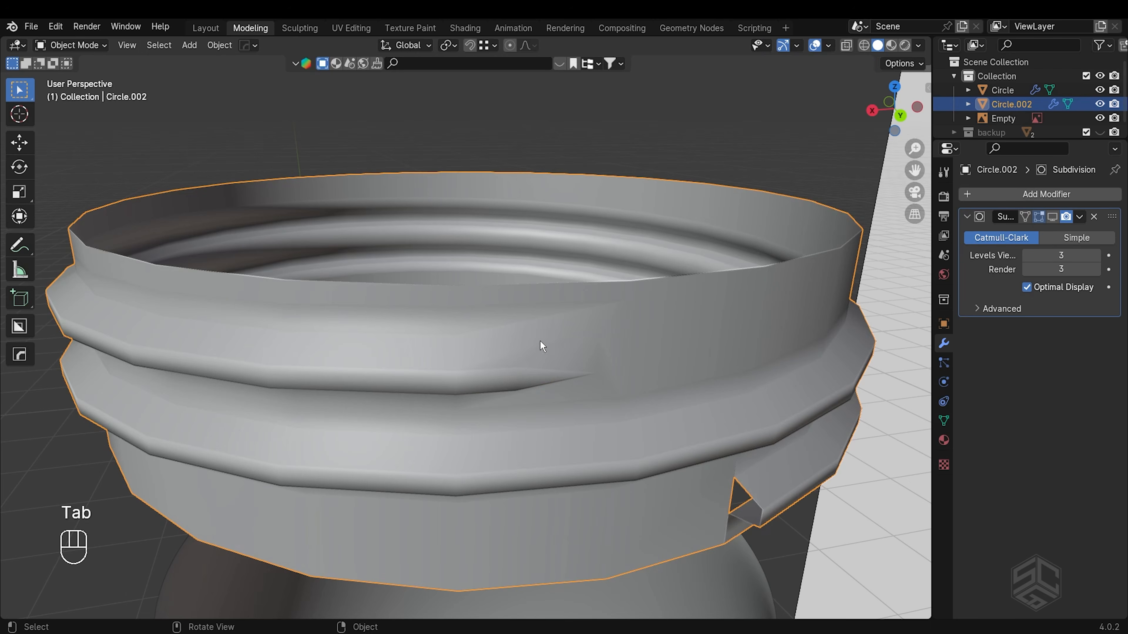
right_click(595, 364)
left_click(576, 351)
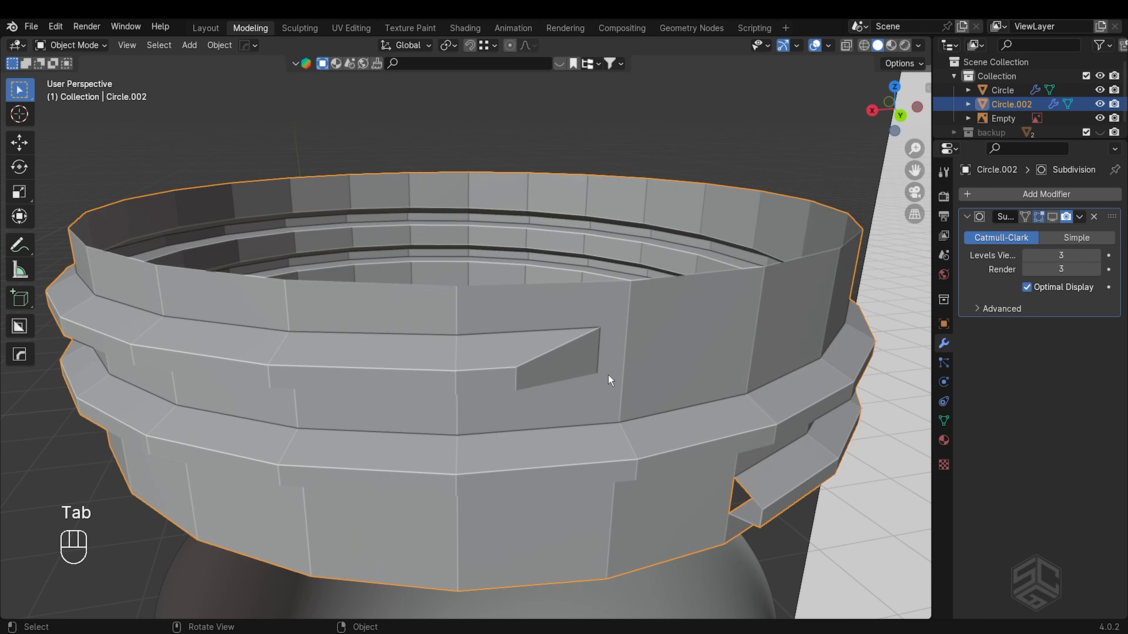
- Return to Edit Mode and add a loop cut just above the neck's lower rim
mouse_move(608, 374)
middle_mouse_down()
mouse_move(615, 328)
mouse_move(634, 328)
mouse_move(599, 365)
middle_mouse_up()
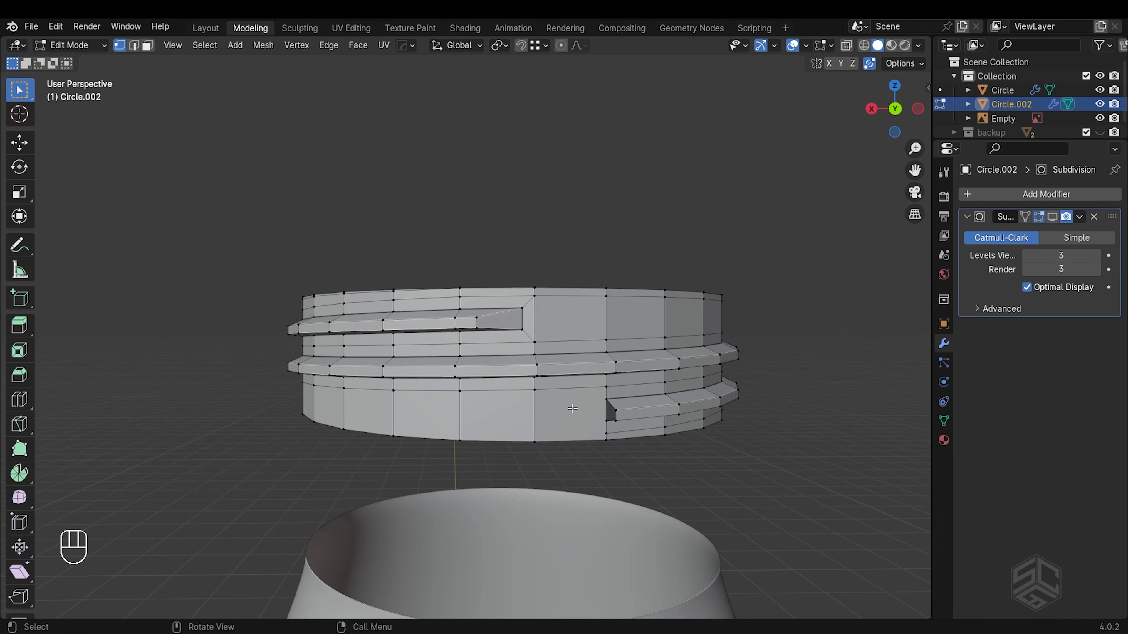
middle_click_drag(571, 411, 595, 322)
scroll(591, 414, "up", 2)
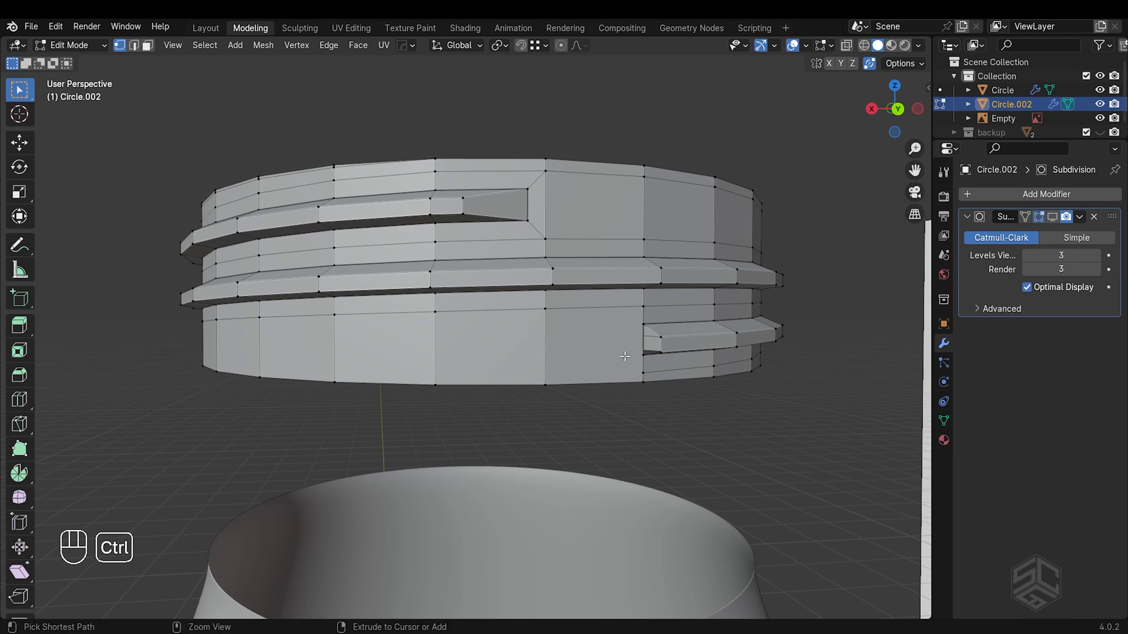
key("ctrl+r")
left_click(525, 349)
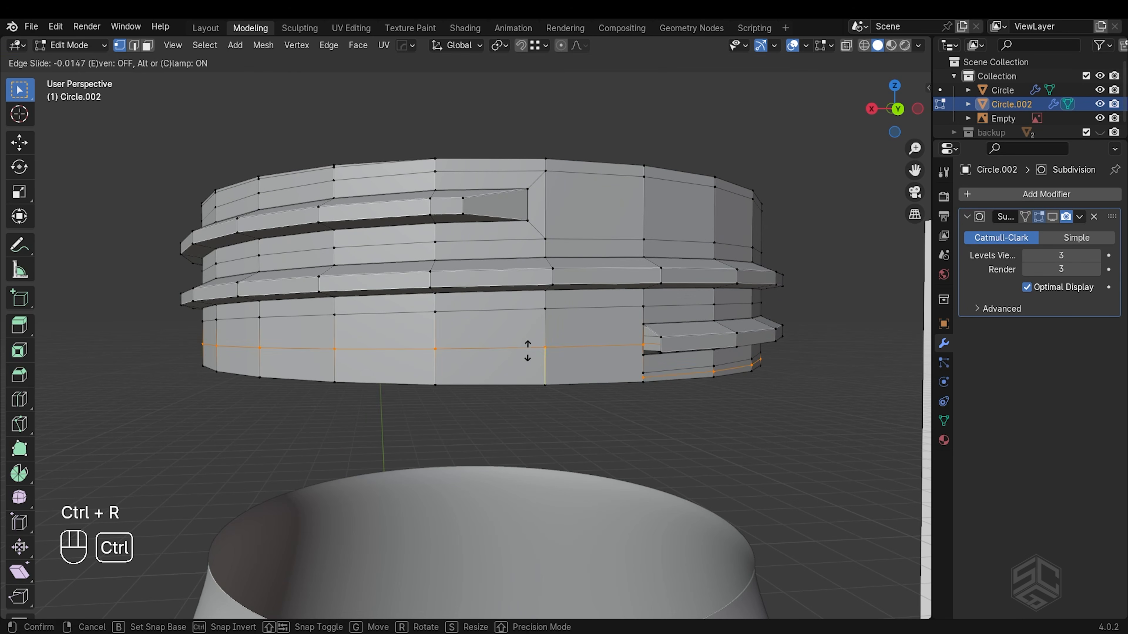
left_click(537, 393, "shift")
- Inset the large neck face directly beside the open end of the lower thread
scroll(537, 394, "up", 3)
key("3")
left_click(481, 329)
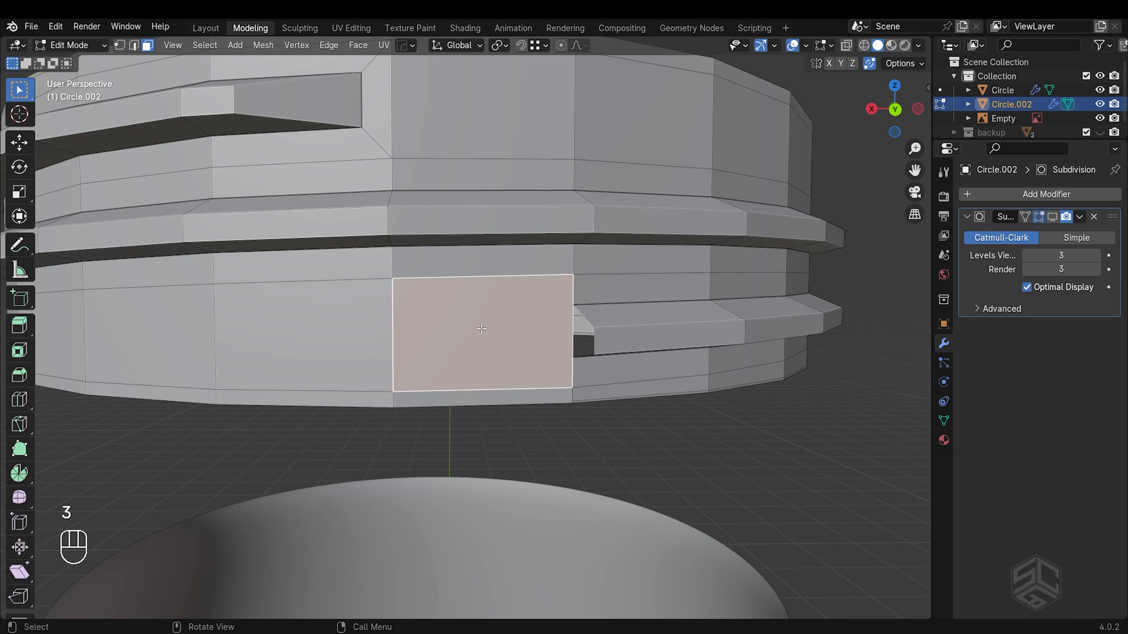
key("i")
left_click(550, 328, "shift")
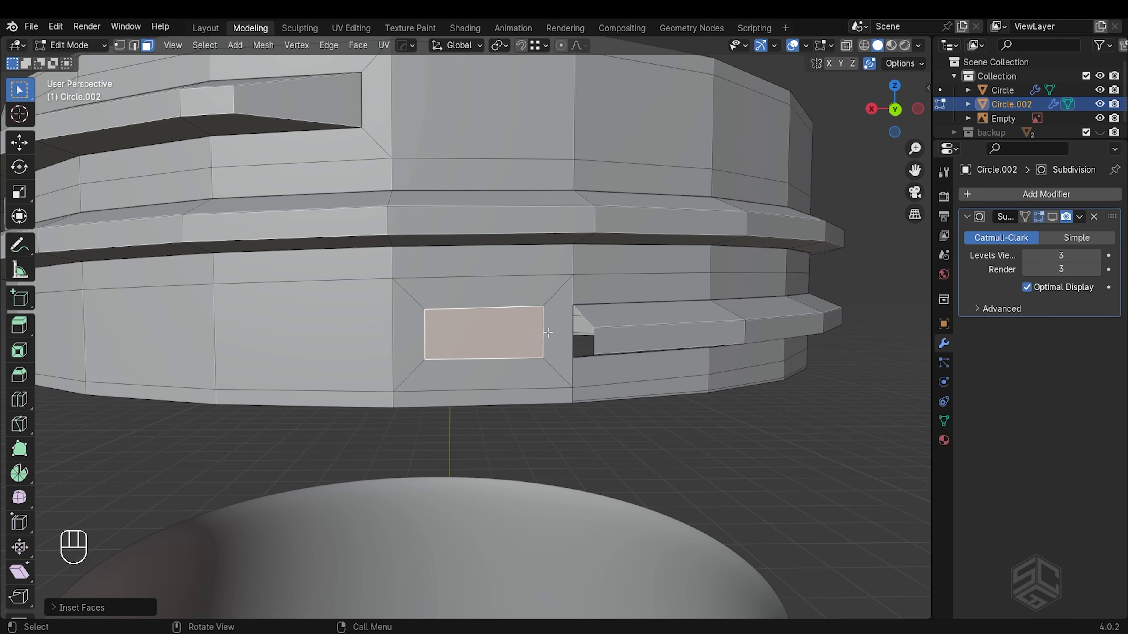
- Delete the narrow inset border face next to the lower thread's open end
key("1")
scroll(552, 326, "up", 2)
key("3")
left_click(595, 323)
key("x")
left_click(581, 326)
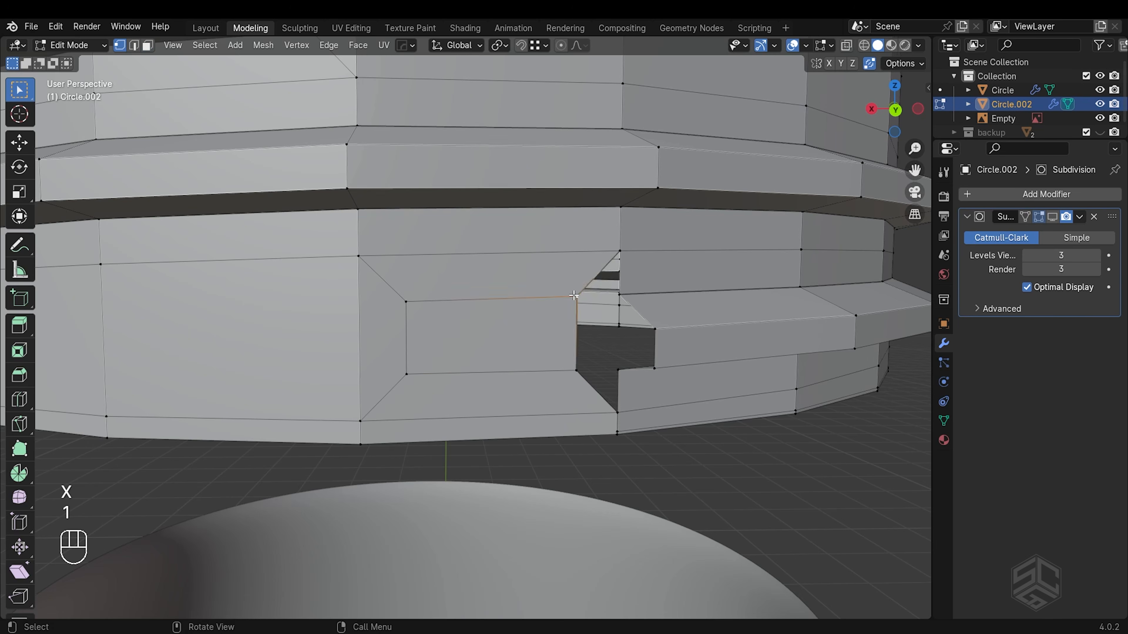
- Snap the inset face's two near corner vertices onto the base vertices of the lower thread's end
middle_click_drag(573, 295, 539, 419, "shift")
key("g")
left_click(582, 419, "ctrl")
- Extrude the inset face outward, snapped to the lower thread's outer corner, and delete the extrusion's side face towards the thread
mouse_move(551, 505)
middle_mouse_down()
mouse_move(548, 491)
mouse_move(562, 499)
middle_mouse_up()
key("3")
left_click(495, 424)
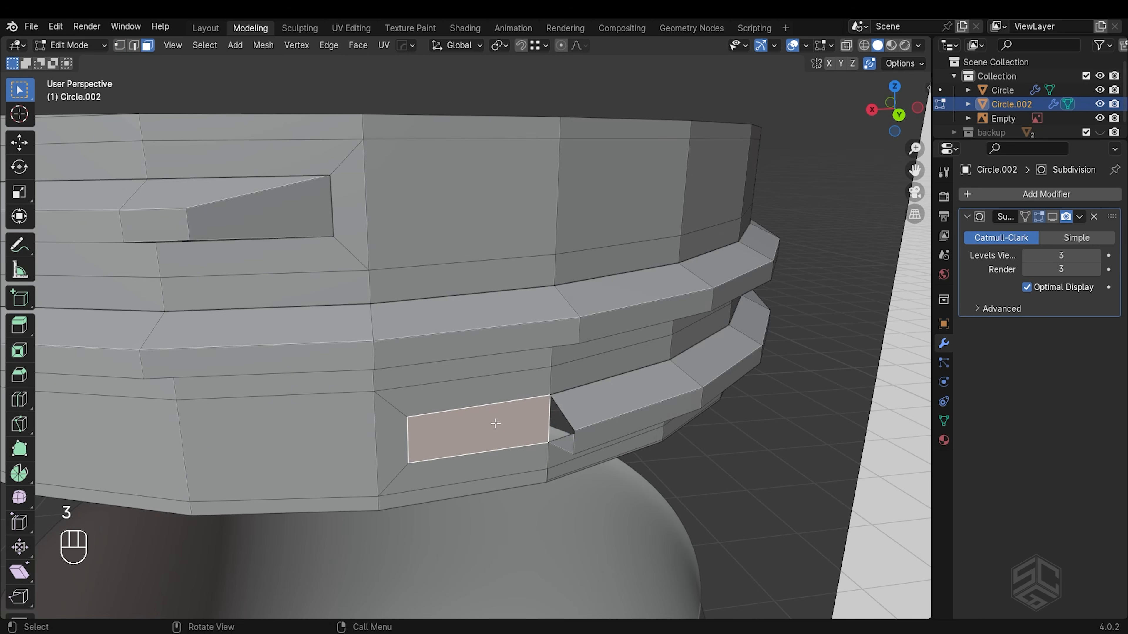
key("e")
left_click(577, 430, "ctrl")
middle_click_drag(577, 431, 576, 514)
left_click(599, 447)
key("x")
left_click(599, 441)
middle_click_drag(599, 448, 613, 454)
key("1")
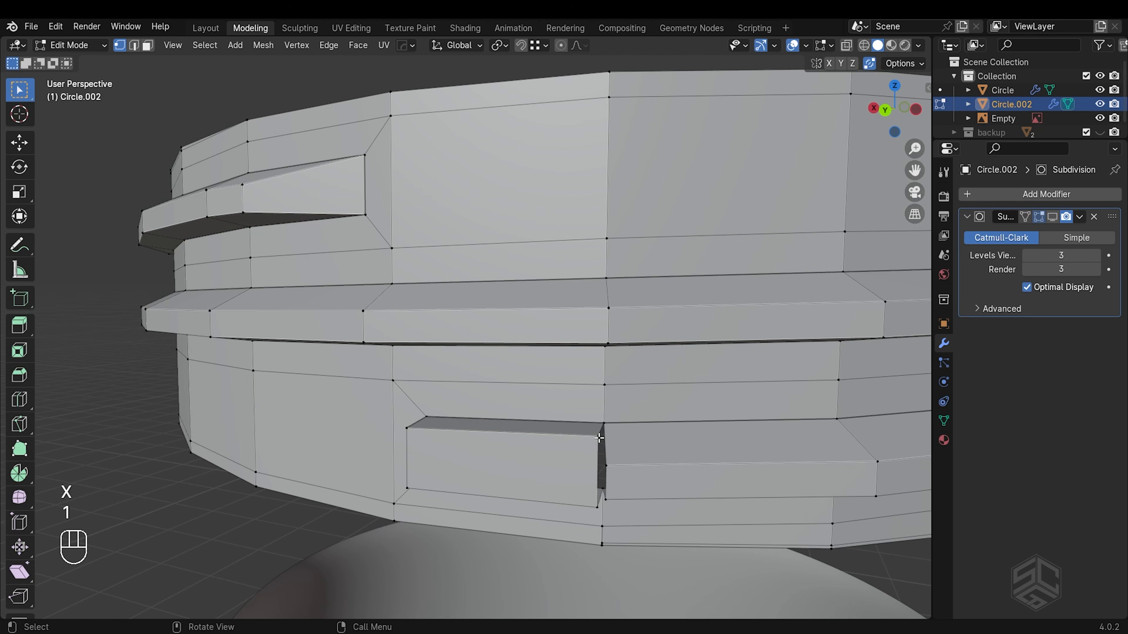
- Snap the upper and lower outer edges of the extruded end block onto the lower thread's outer corner vertices
left_click(598, 437)
left_click(407, 428, "shift")
key("g")
left_click(606, 467, "ctrl")
middle_click_drag(550, 506, 548, 476)
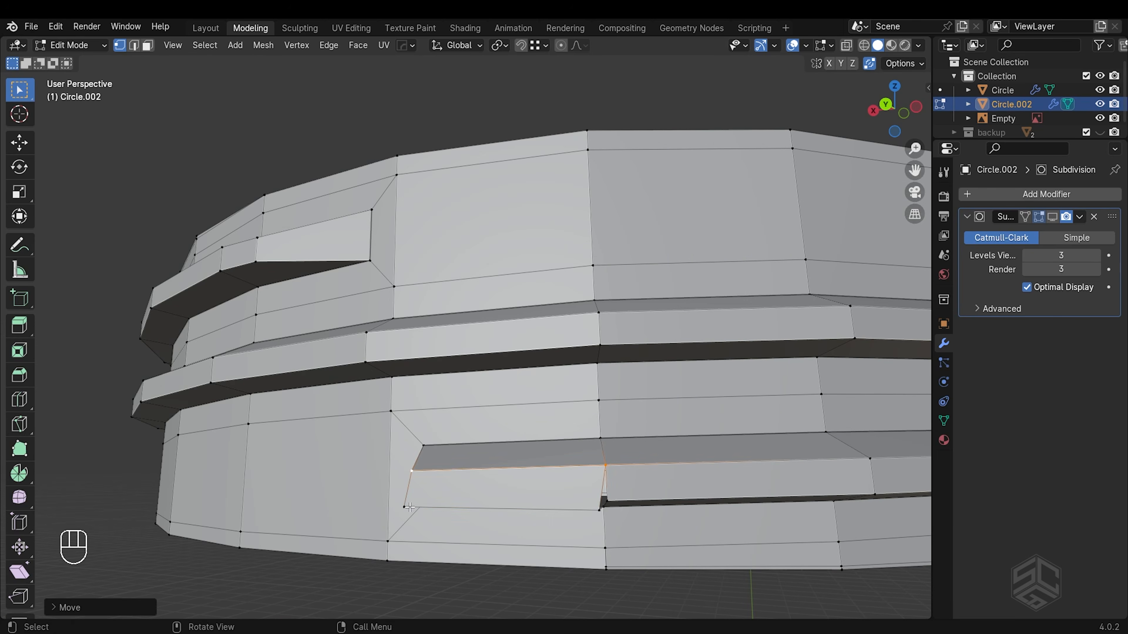
left_click(407, 507)
left_click(599, 509, "shift")
key("g")
left_click(614, 501, "ctrl")
middle_click_drag(614, 501, 673, 493)
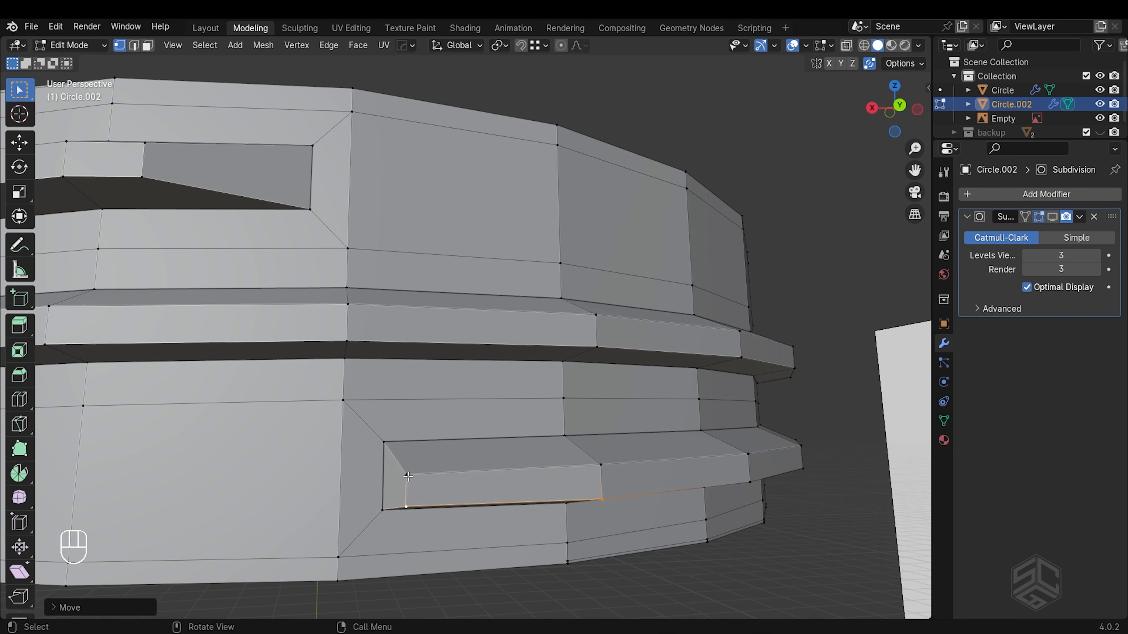
- Slide the block's outer end edge along the lower thread to taper its end, and snap the bottom-rim vertex below it into place
left_click(407, 476)
left_click(407, 506, "shift")
key("g")
key("g")
left_click(521, 514)
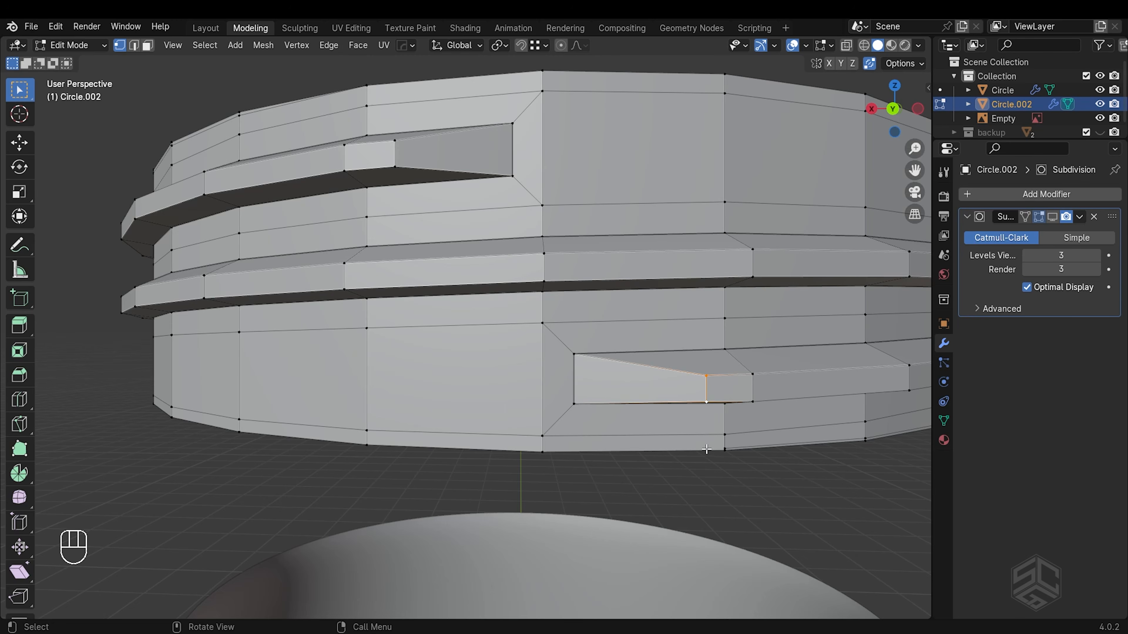
key("g")
left_click(732, 450, "ctrl")
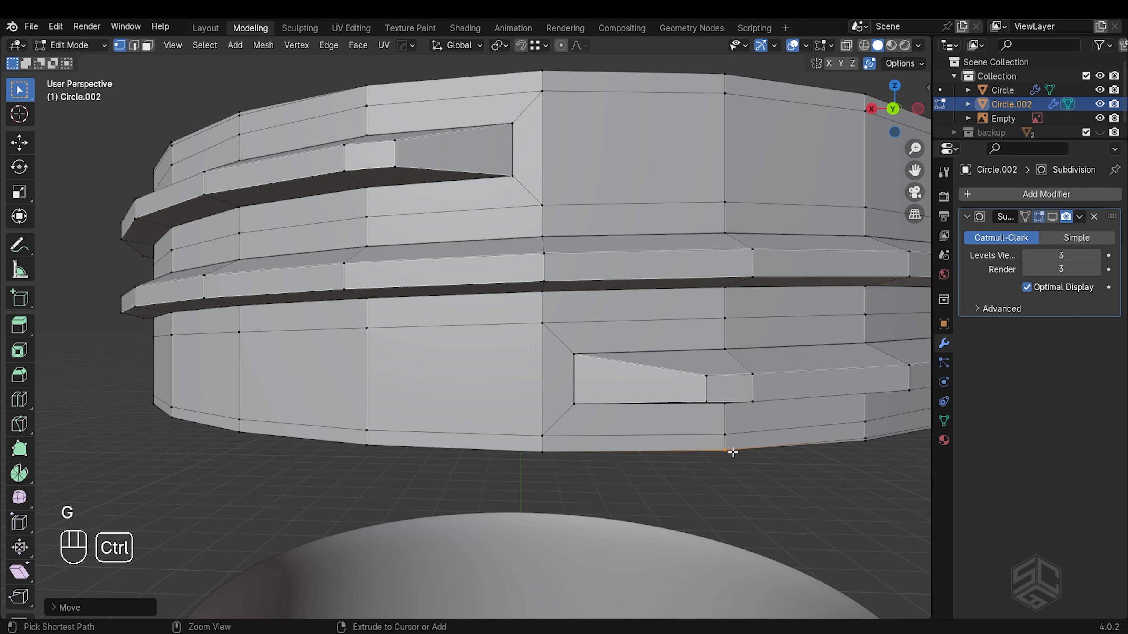
- Move the entire threaded neck mesh down along Z by about 0.07 m to sit inside the reference cap
key("KP_3")
scroll(458, 344, "up", 1)
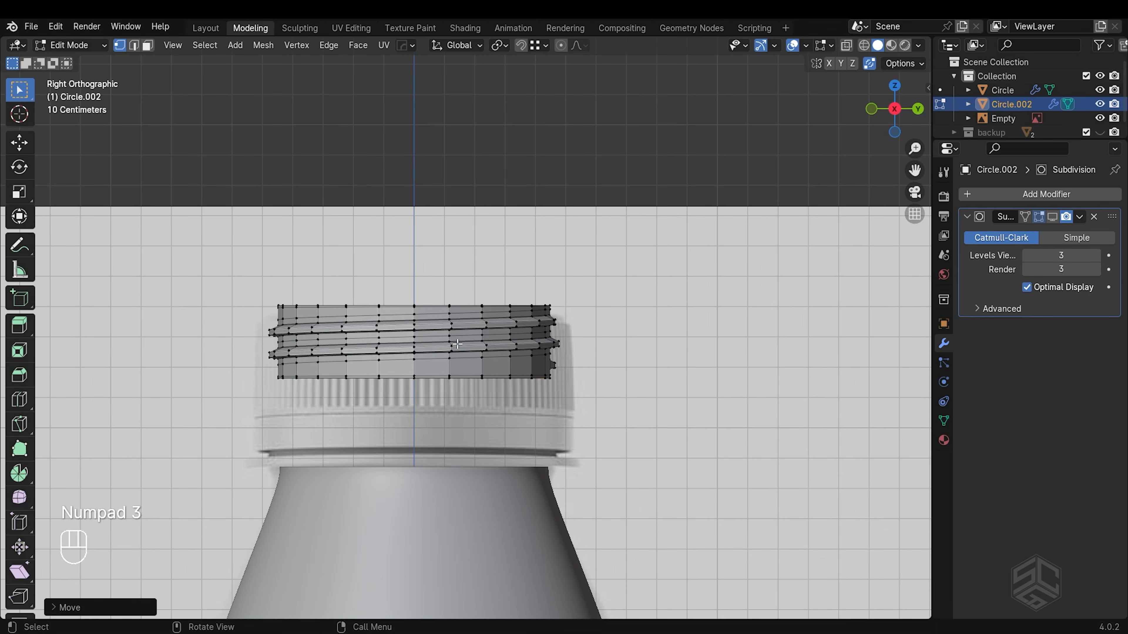
key("a")
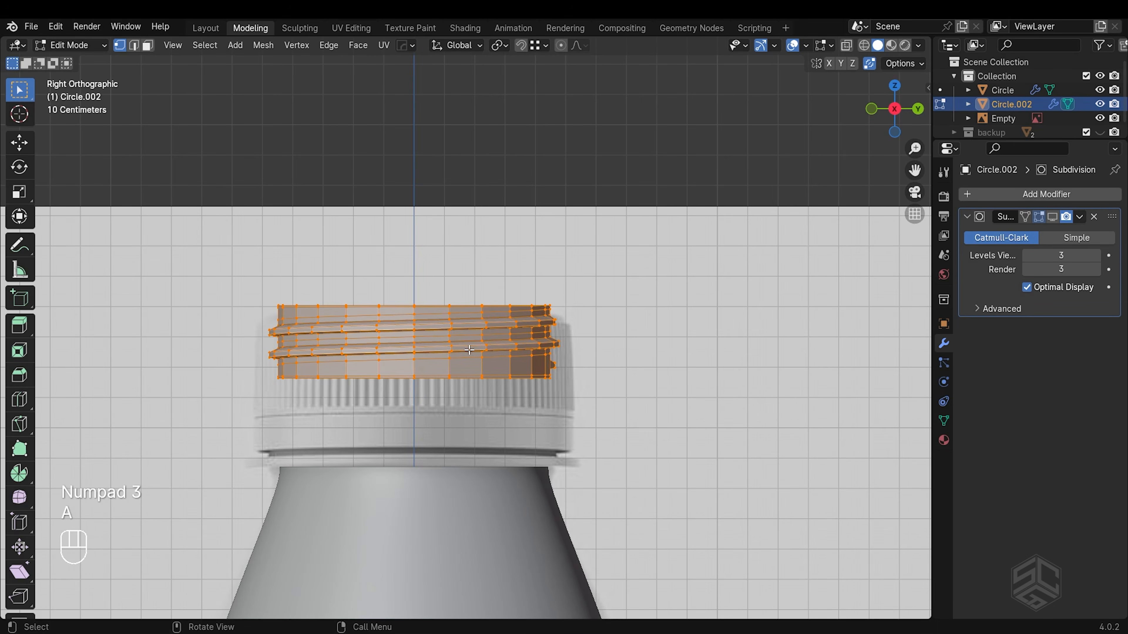
key("g")
key("z")
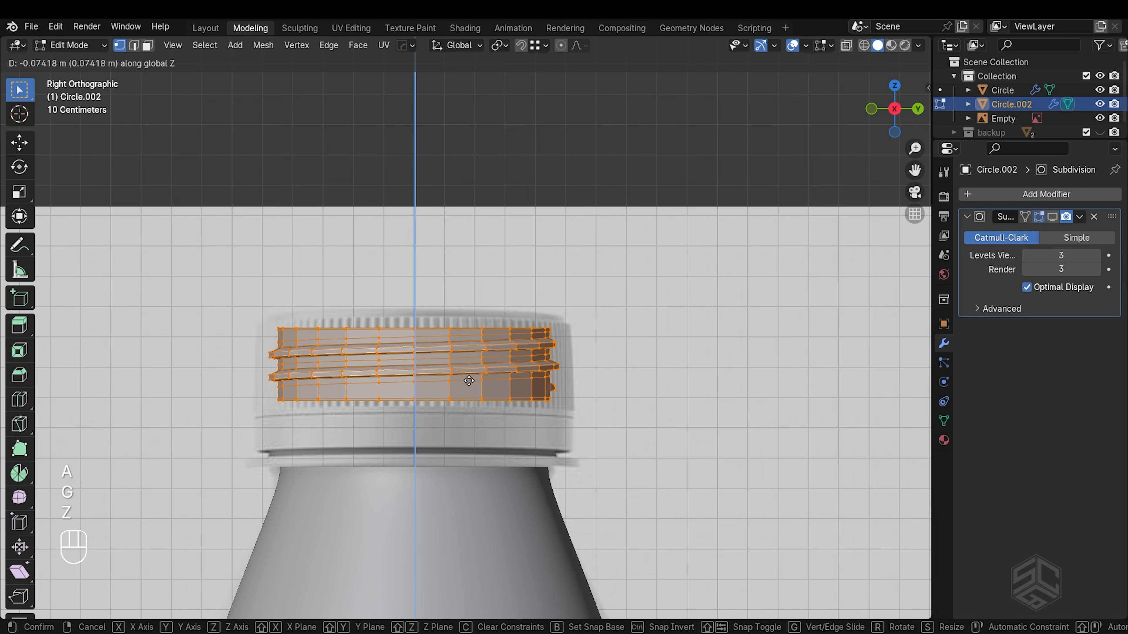
left_click(476, 379)
- Scale the whole neck mesh slightly in X and Y only to match the bottle opening's width
scroll(467, 419, "up", 2)
middle_click_drag(562, 378, 607, 362, "shift")
key("s")
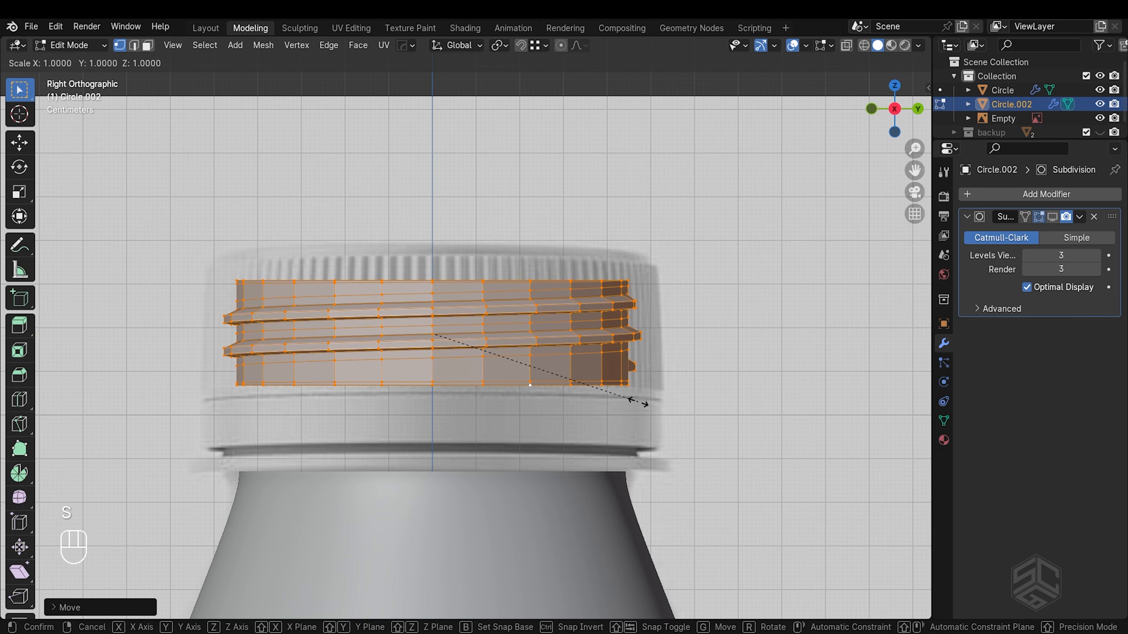
key("shift+z")
left_click(614, 392)
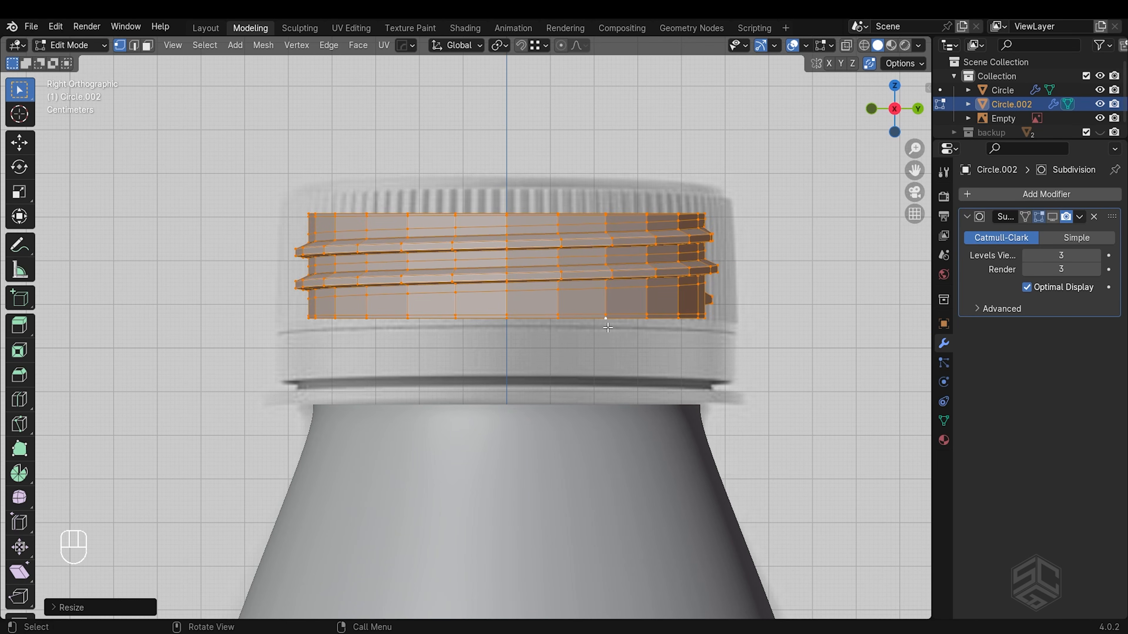
- Extrude the neck's bottom edge loop straight down in successive sections to the top of the reference's collar
left_click(606, 319, "alt+shift")
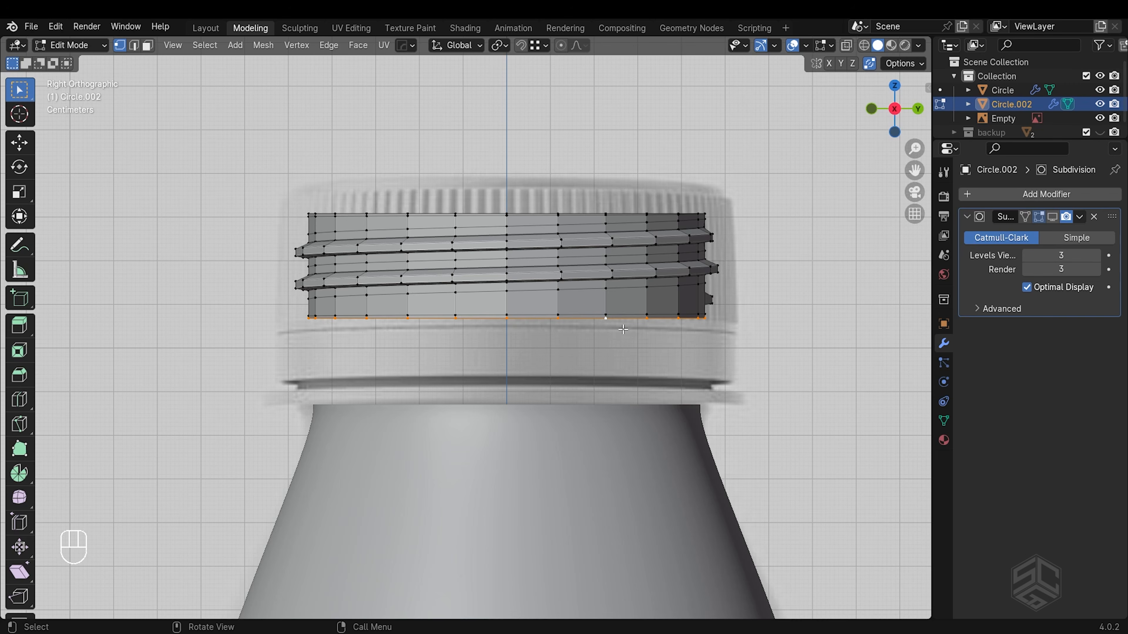
key("g")
key("z")
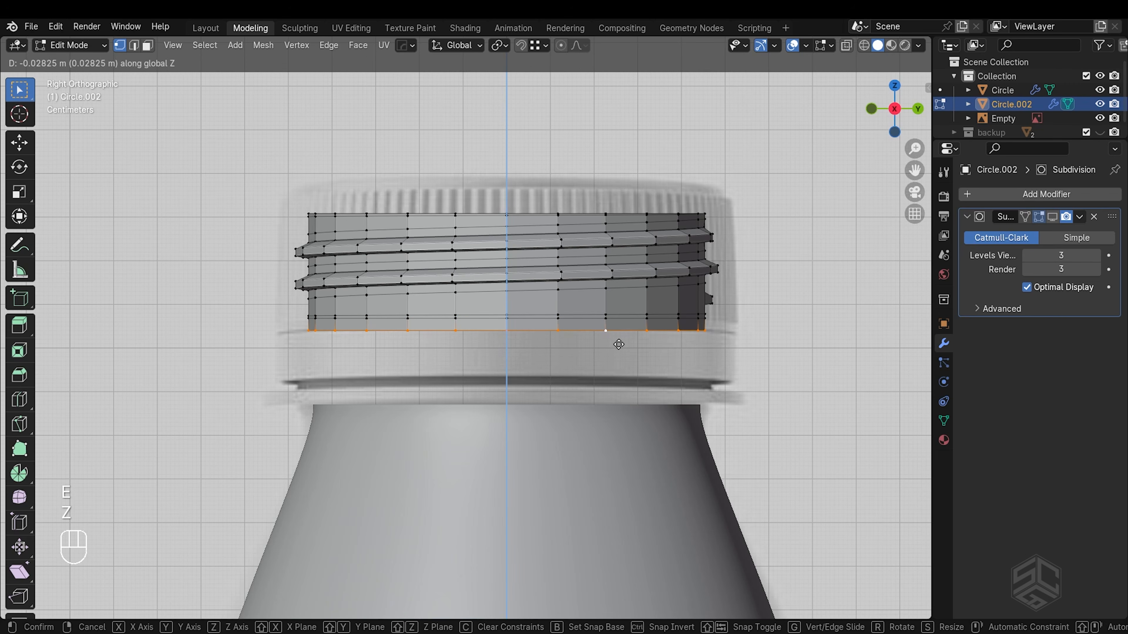
left_click(619, 349)
key("e")
key("z")
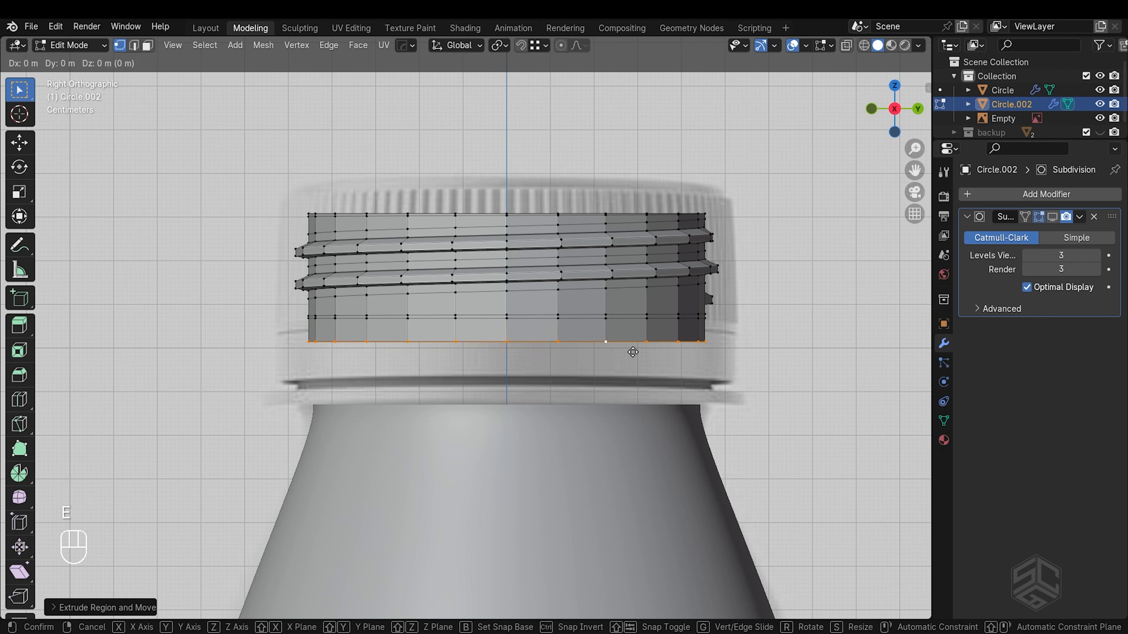
left_click(637, 391)
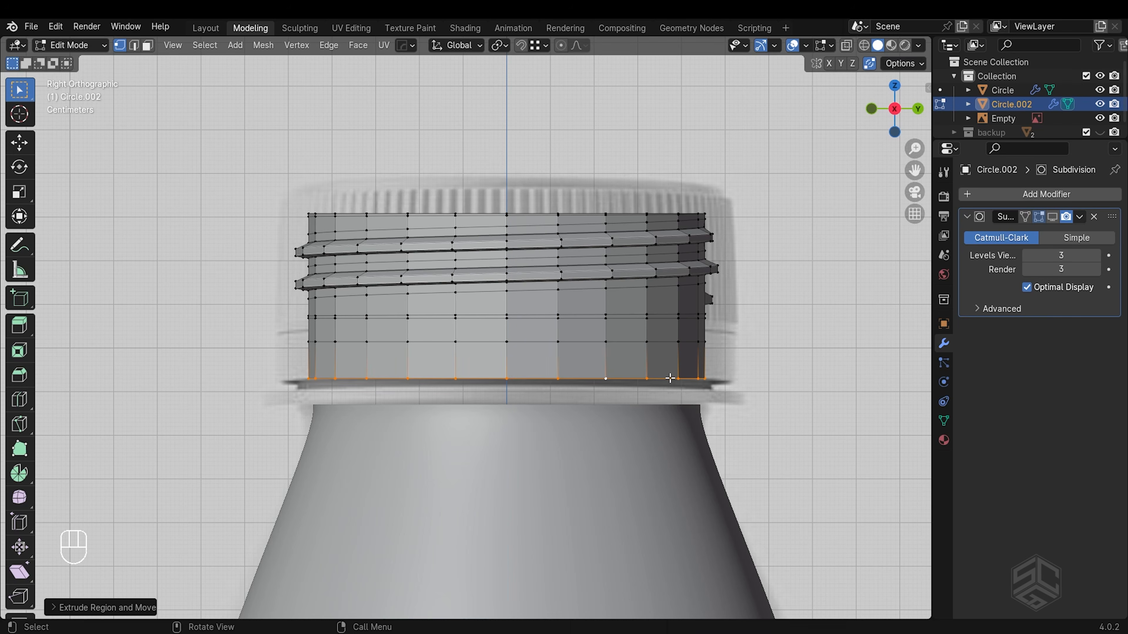
key("e")
key("z")
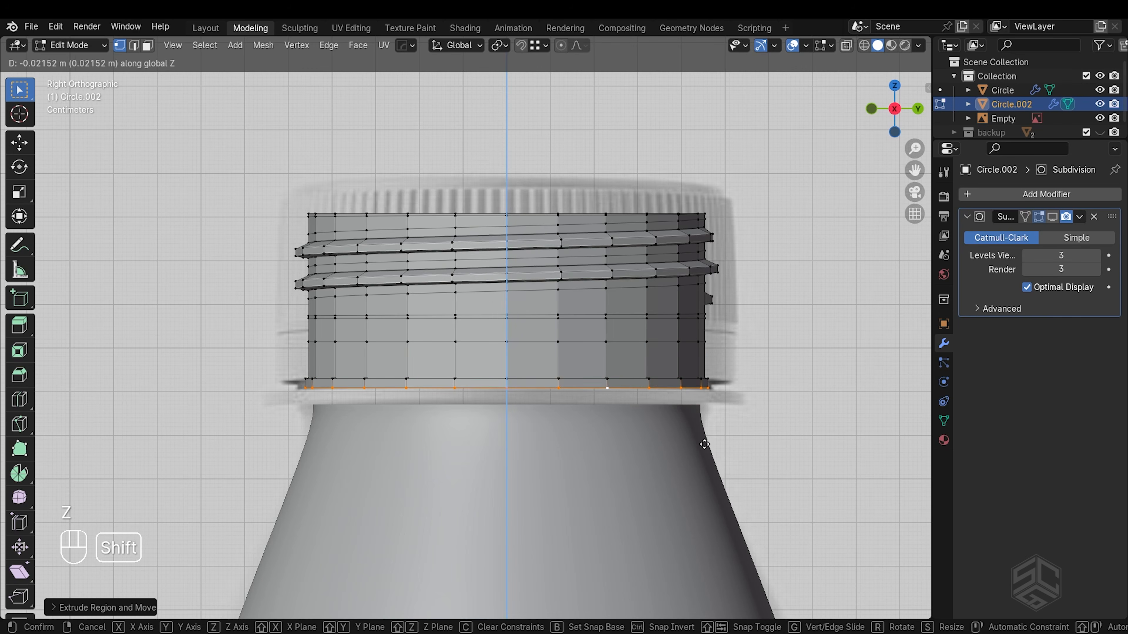
left_click(705, 446)
- Scale the extruded bottom loop outward by about 1.15 and extrude it down about 0.03 m to form the collar
key("s")
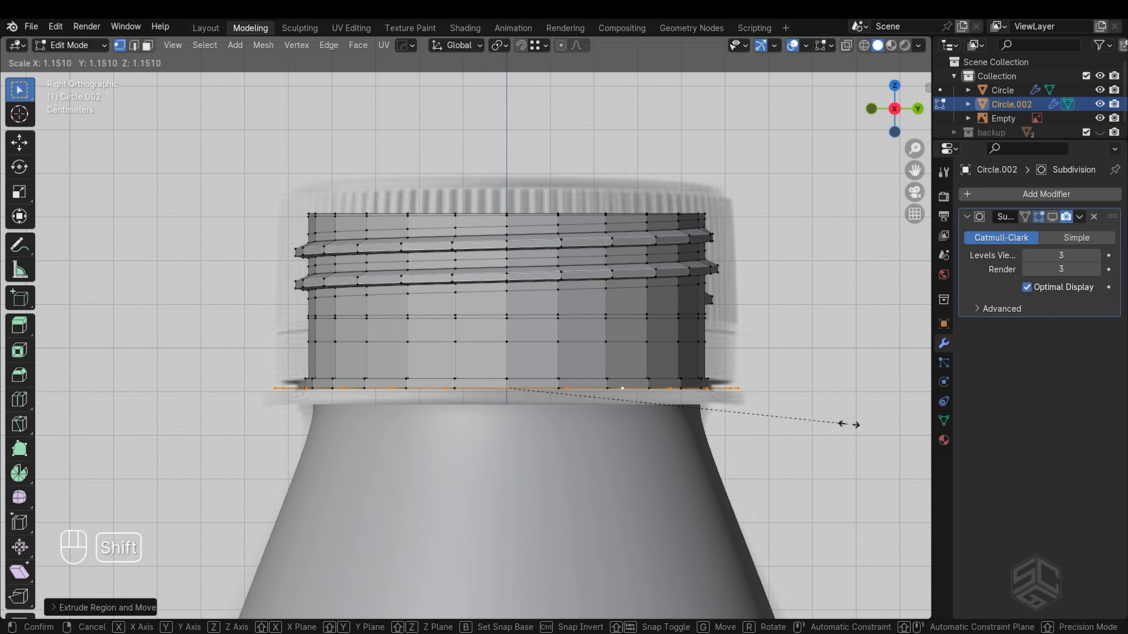
left_click(839, 427)
key("e")
key("z")
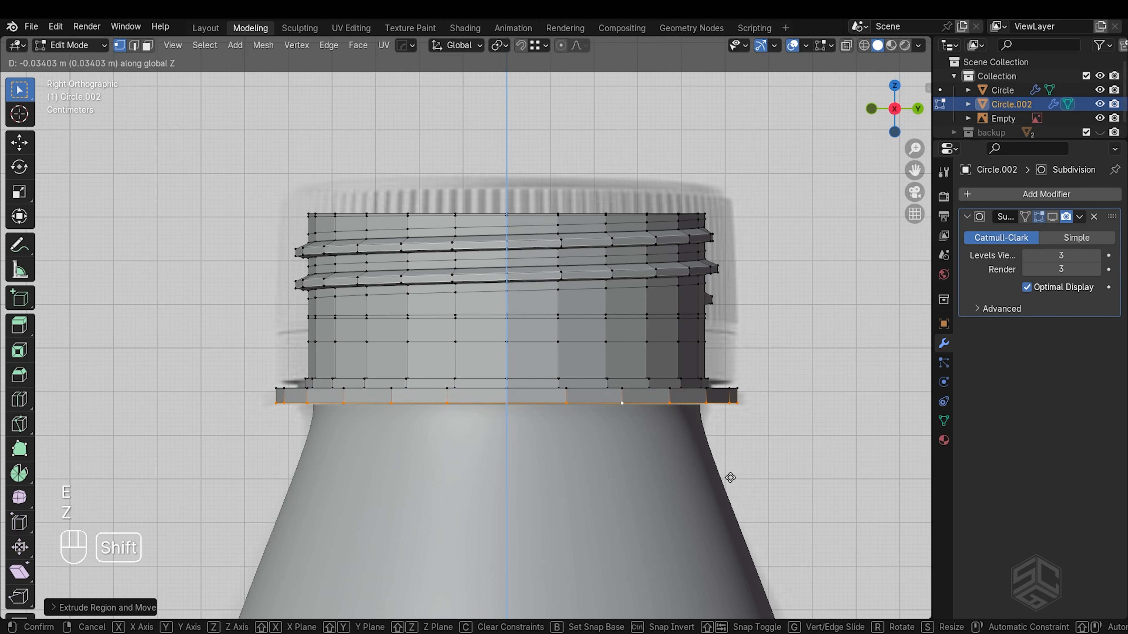
left_click(720, 463)
- Add two loop cuts around the narrow band of the neck just below the thread section
key("KP_3")
key("shift+z")
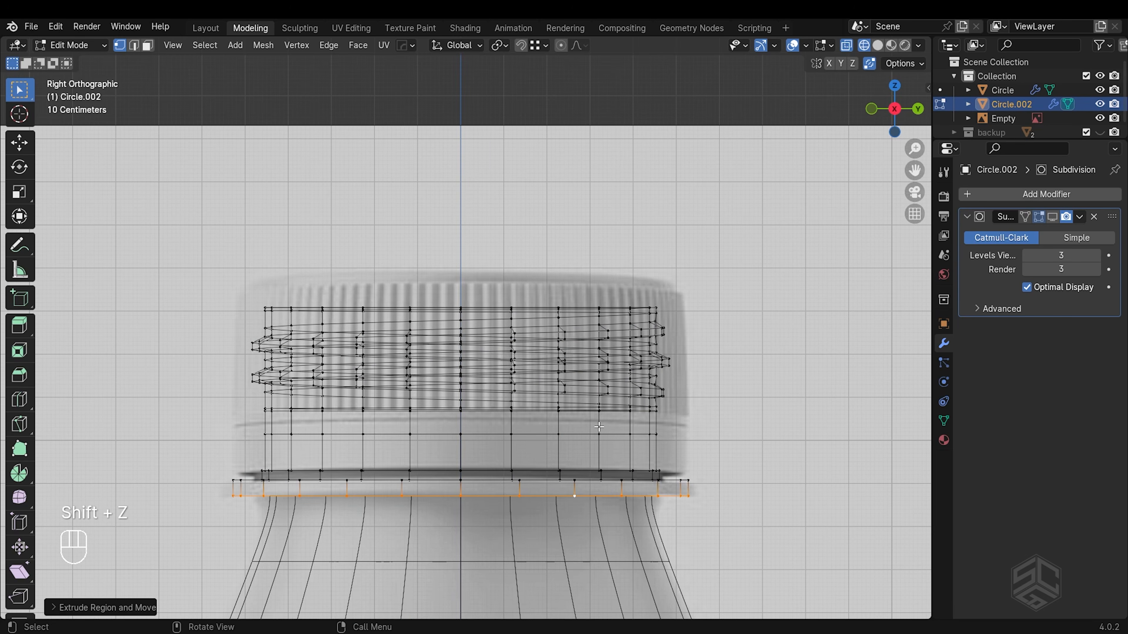
key("ctrl+r")
scroll(600, 428, "up", 1)
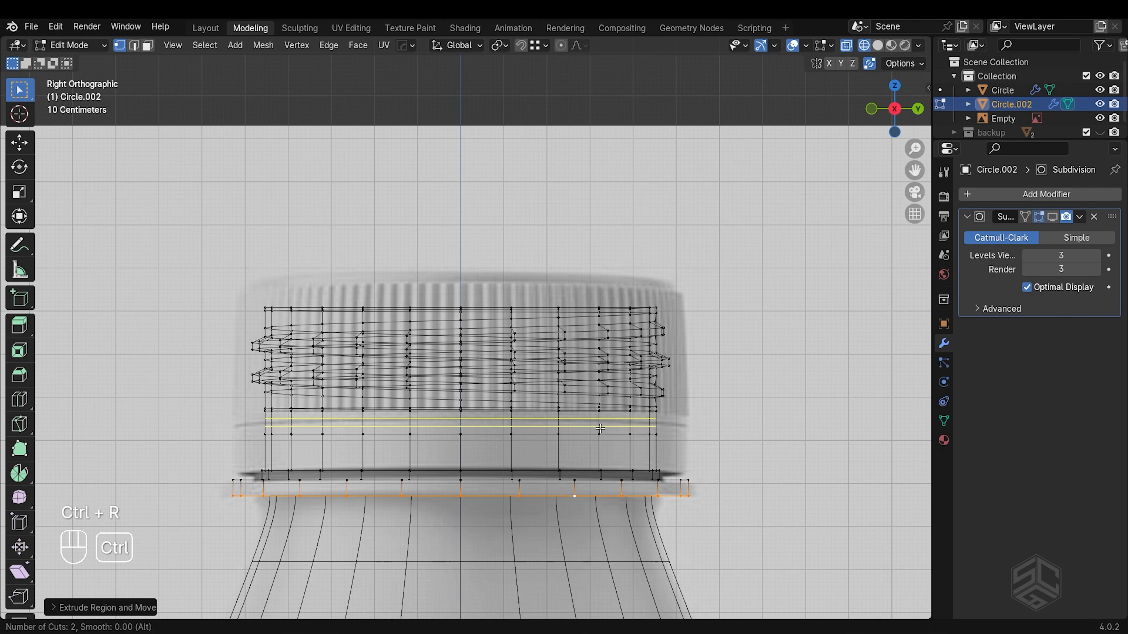
left_click(599, 428)
left_click(600, 429)
key("shift+z")
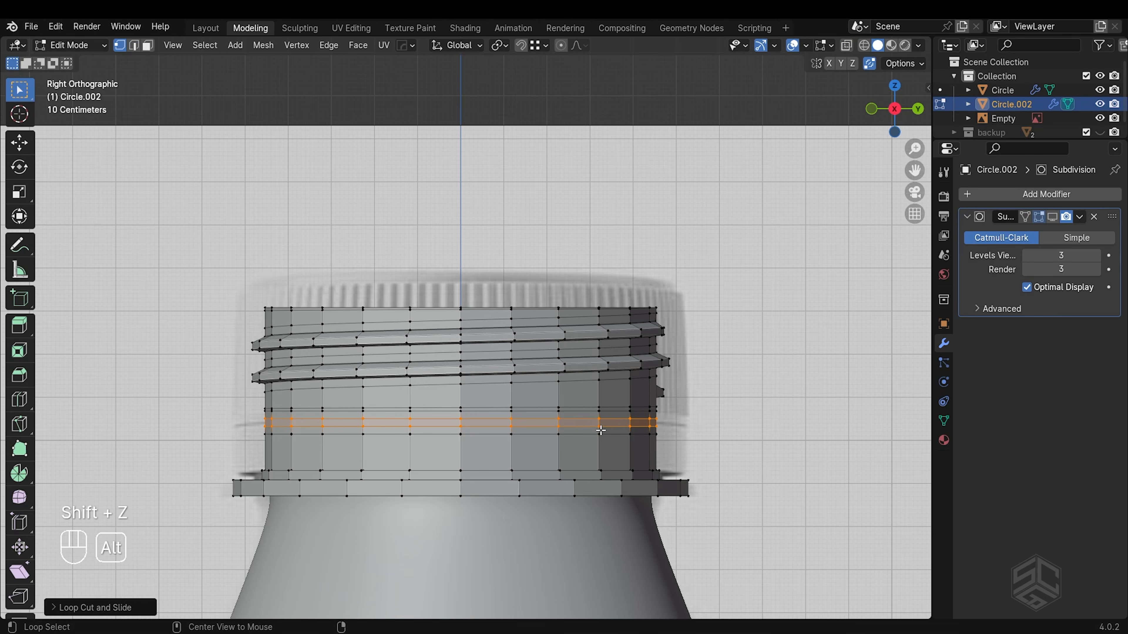
- Extrude the band of faces between the two new loops outward along their normals to form a thin ring
key("alt+e")
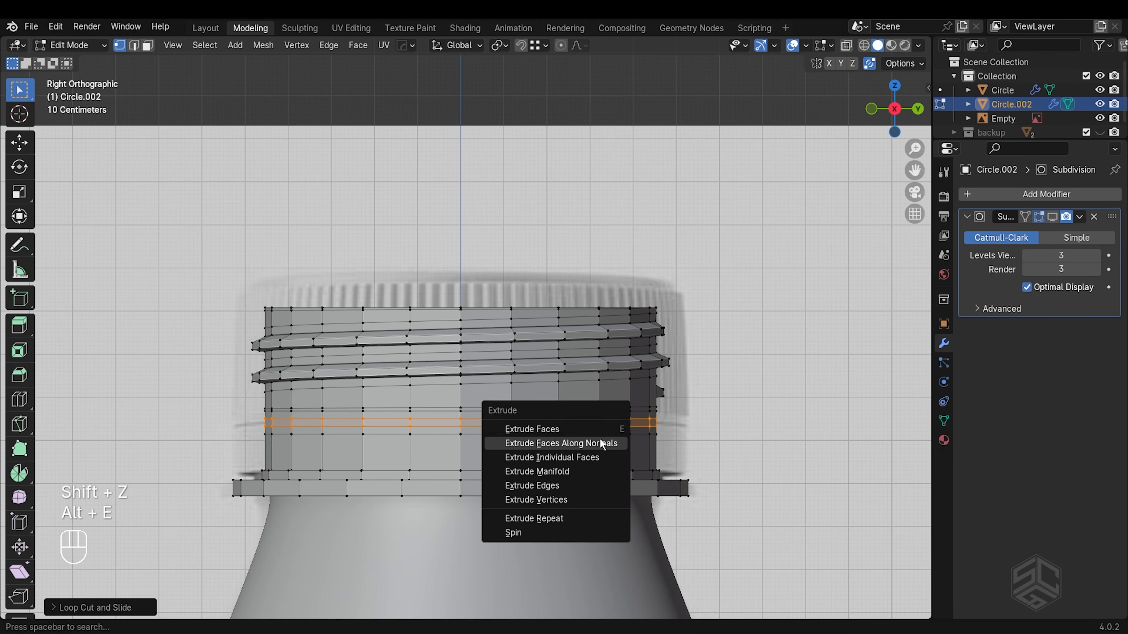
left_click(602, 443)
key("shift")
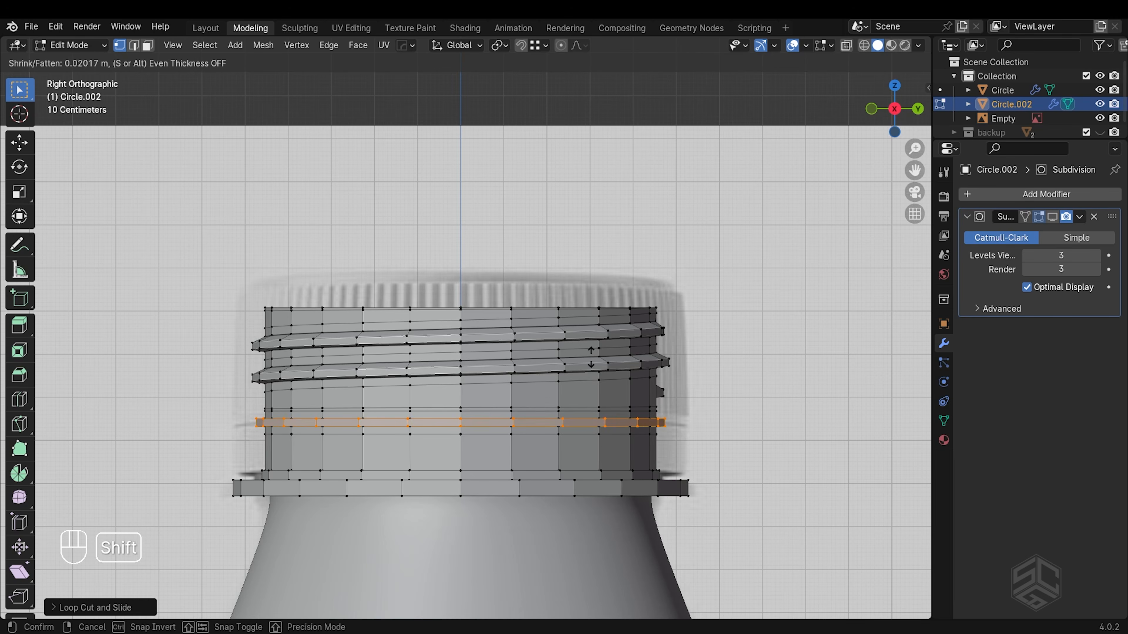
left_click(594, 338)
scroll(667, 462, "up", 2)
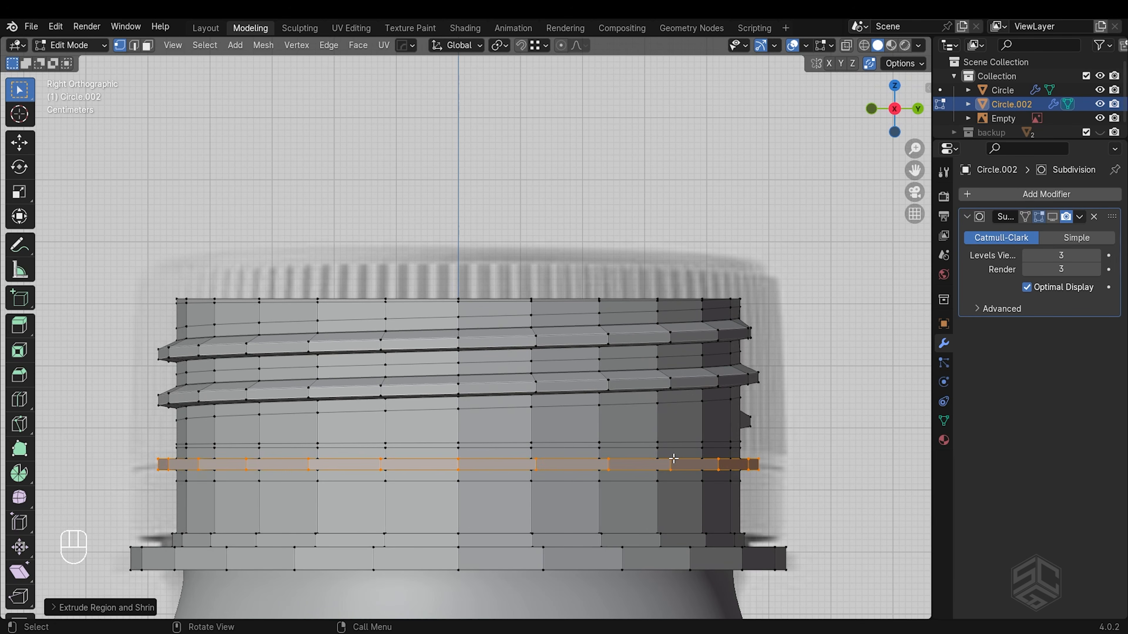
- Move the thin ring's outer upper edge loop down along Z by about 0.007 m to slope its top
key("2")
left_click(666, 459, "alt")
key("g")
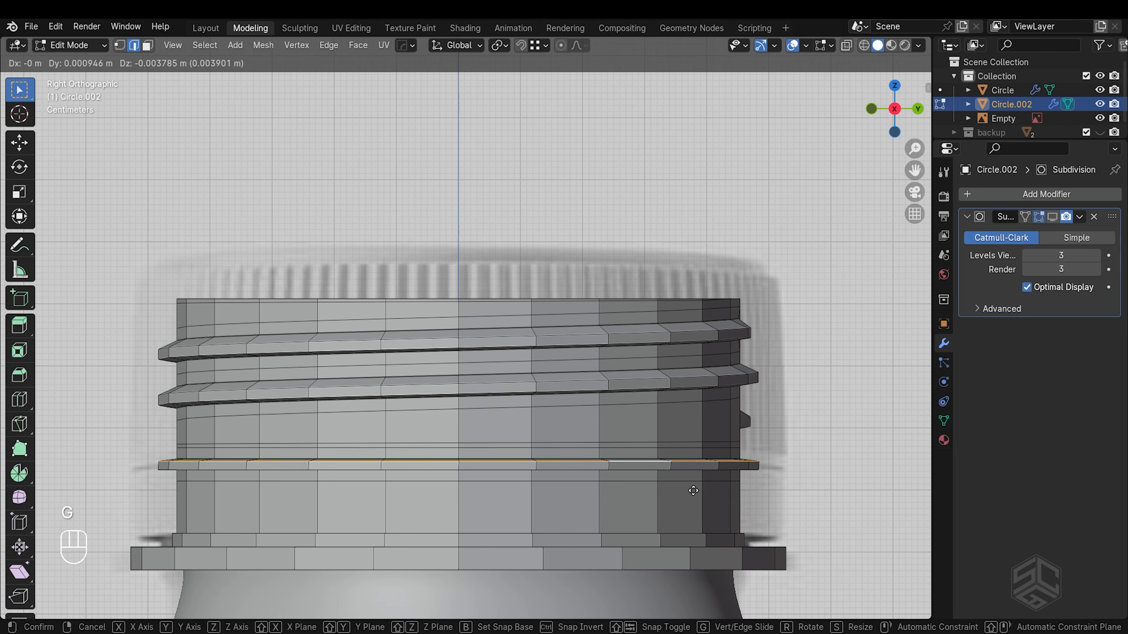
key("z")
key("shift")
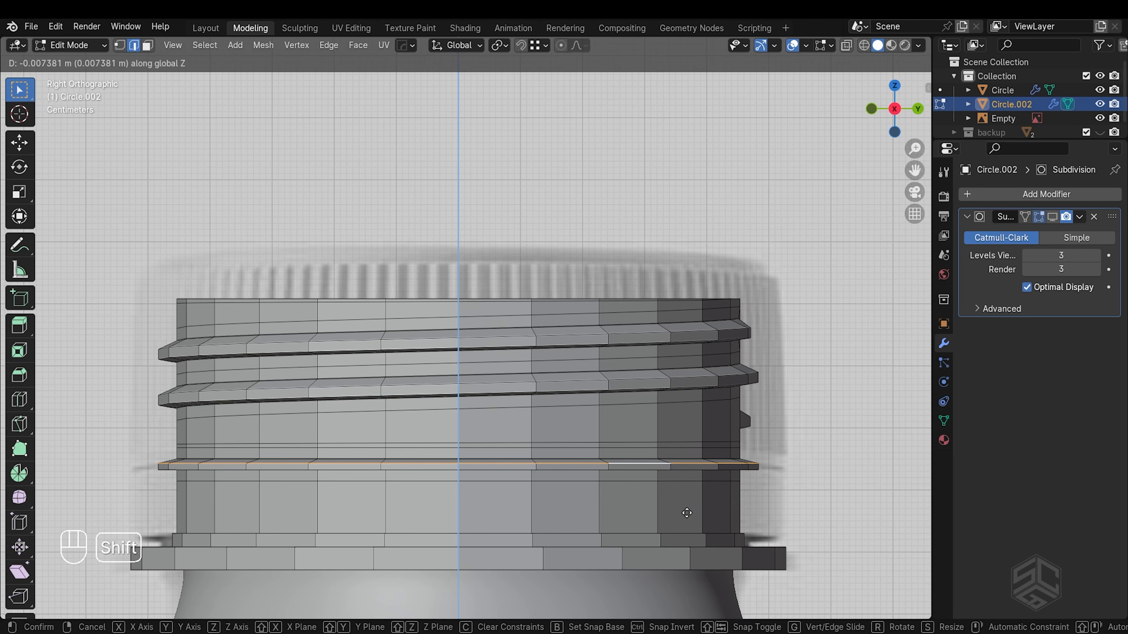
left_click(687, 513)
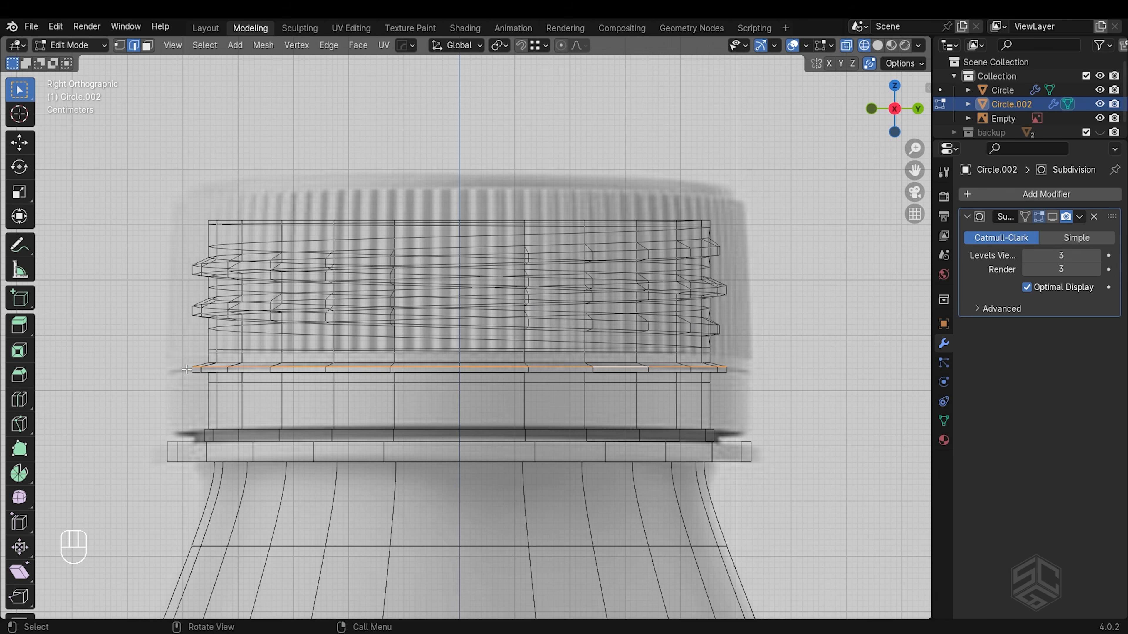
- Select the thin ring's lower edge loops and move them down along Z by about 0.007 m
left_click_drag(186, 371, 743, 375)
key("Down")
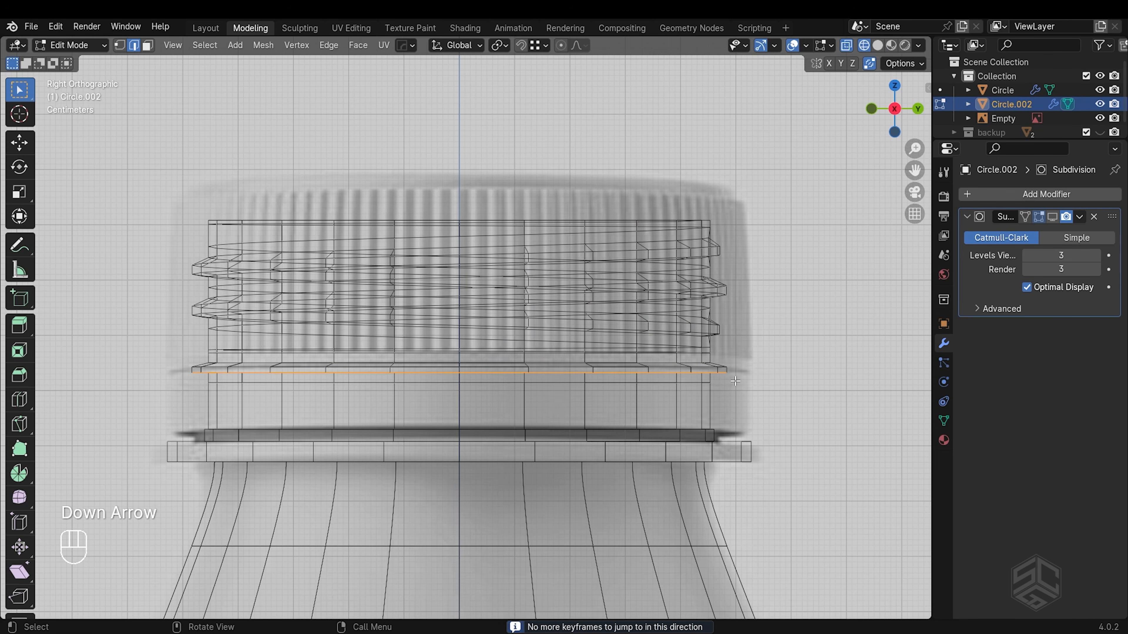
key("g")
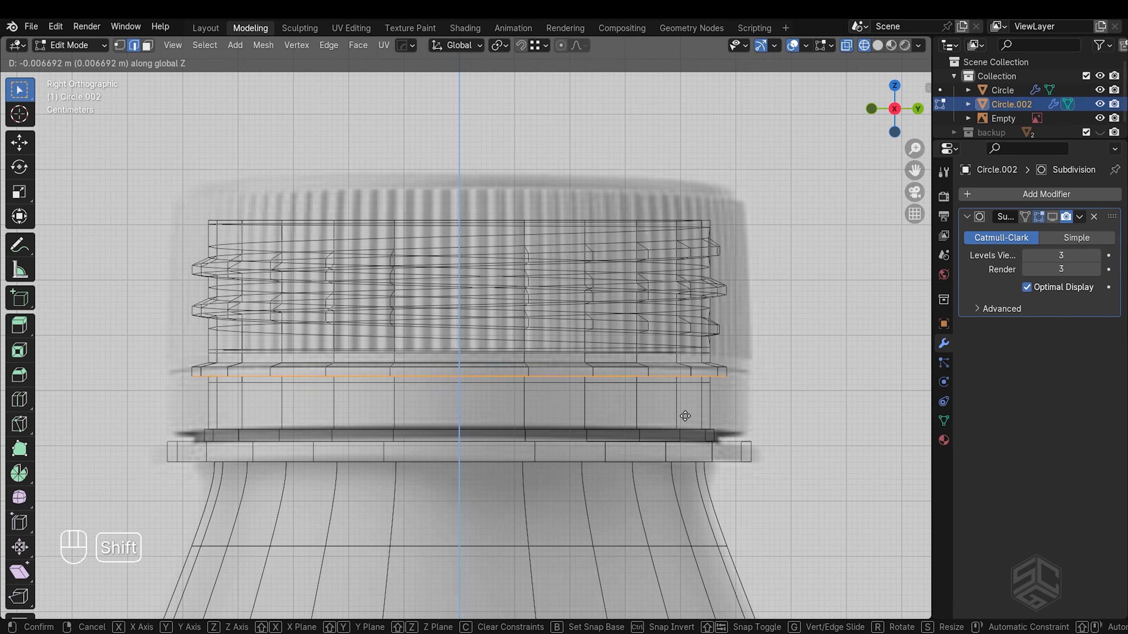
left_click(684, 417)
key("shift+z")
- Turn off the viewport display of the bottle body's Subdivision modifier in Object Mode and shade the body flat
scroll(619, 322, "down", 2)
mouse_move(620, 322)
middle_mouse_down()
mouse_move(727, 350)
mouse_move(599, 331)
middle_mouse_up()
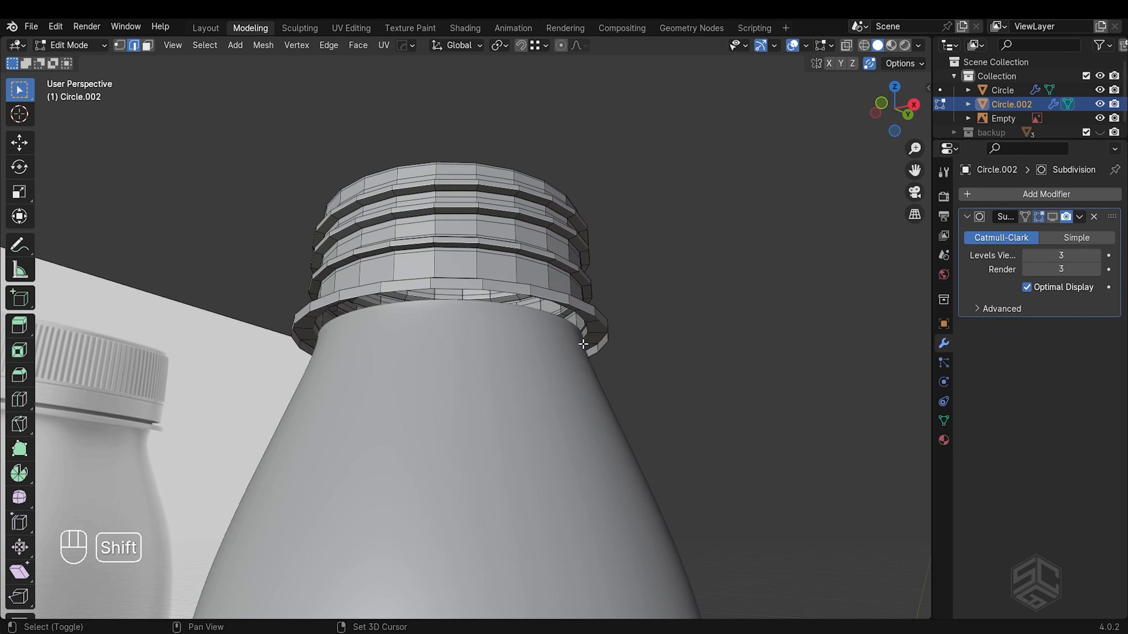
middle_click_drag(583, 344, 543, 396)
key("Tab")
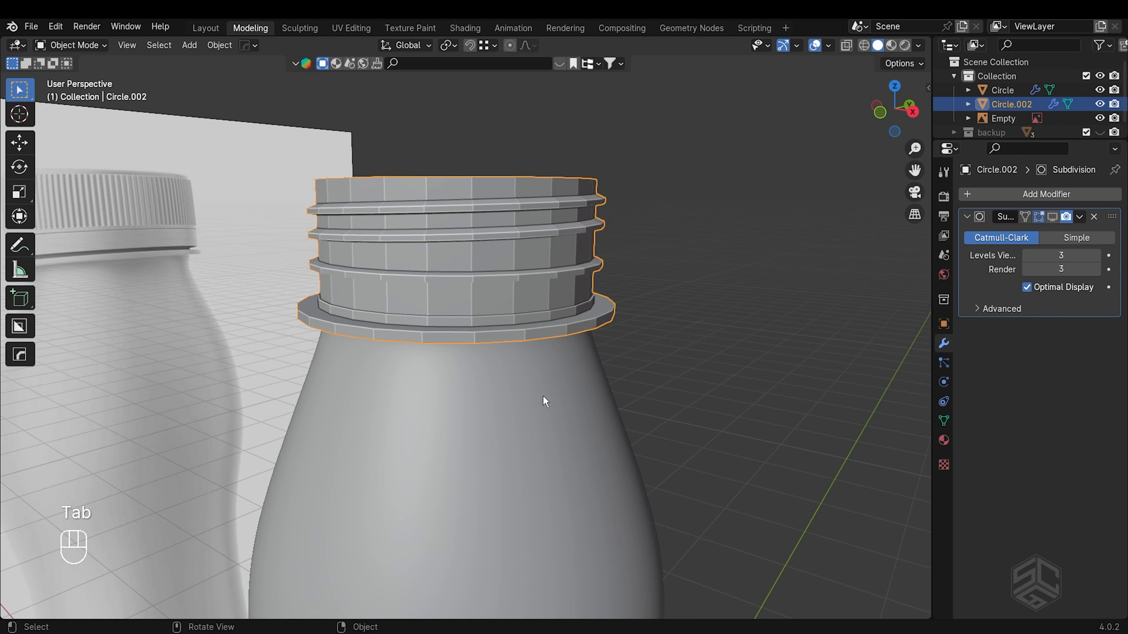
left_click(542, 396)
middle_click_drag(531, 342, 498, 410)
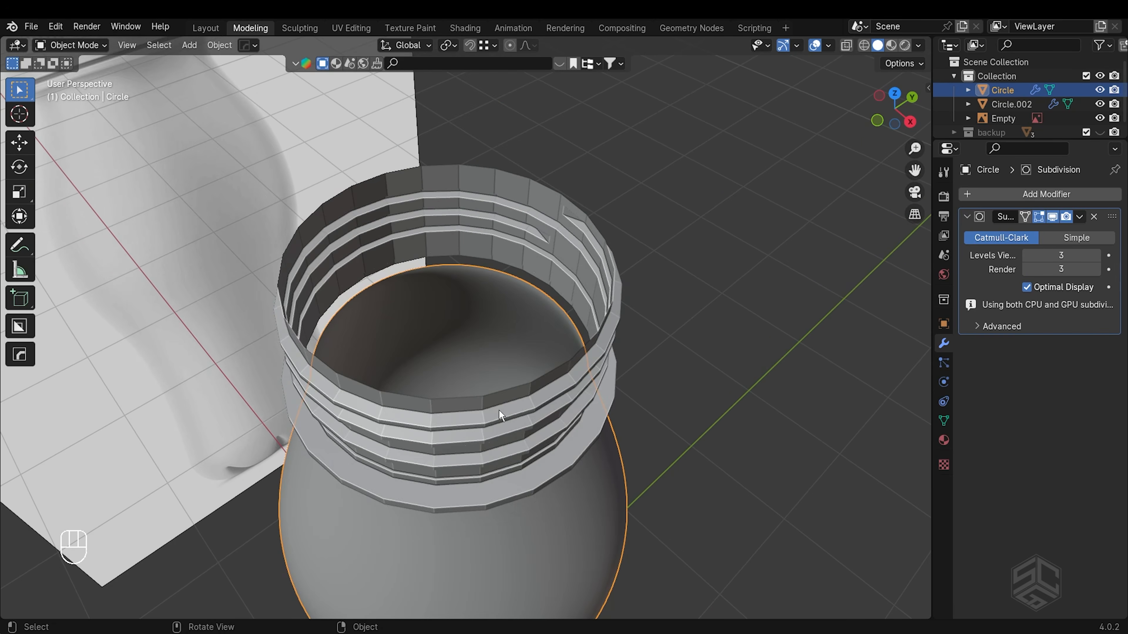
scroll(499, 410, "up", 5)
scroll(502, 374, "up", 2)
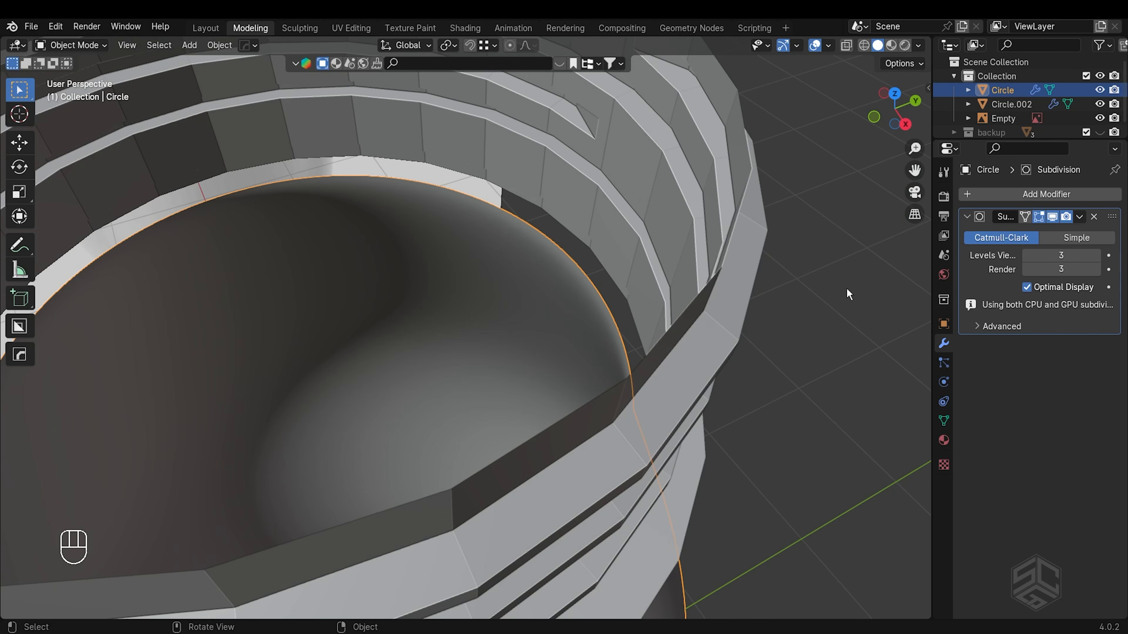
left_click(1055, 216)
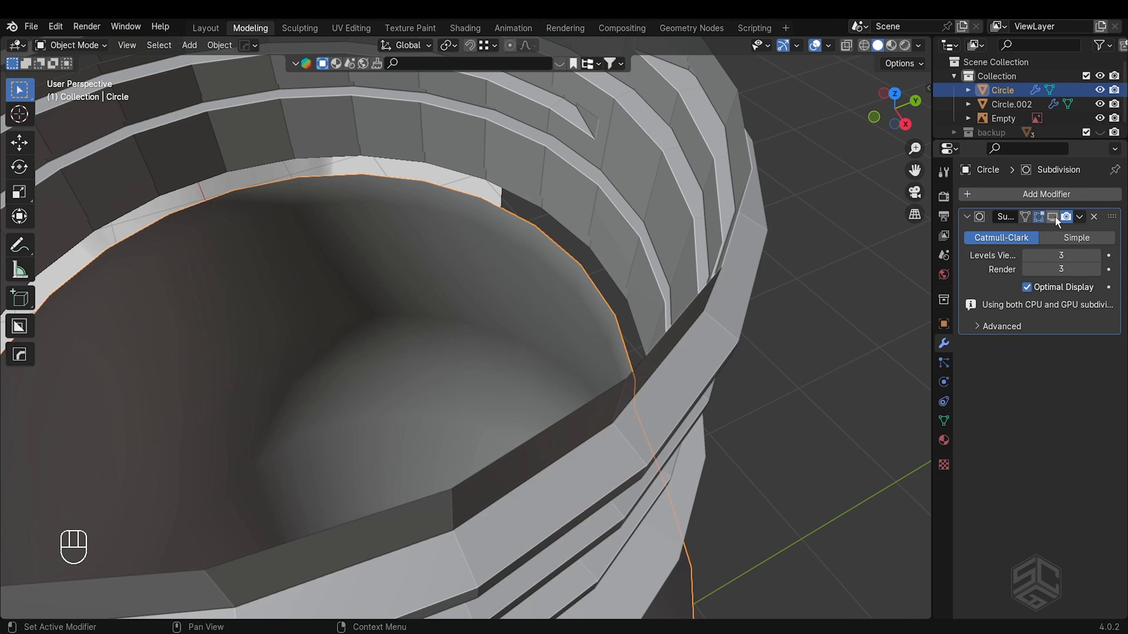
right_click(563, 284)
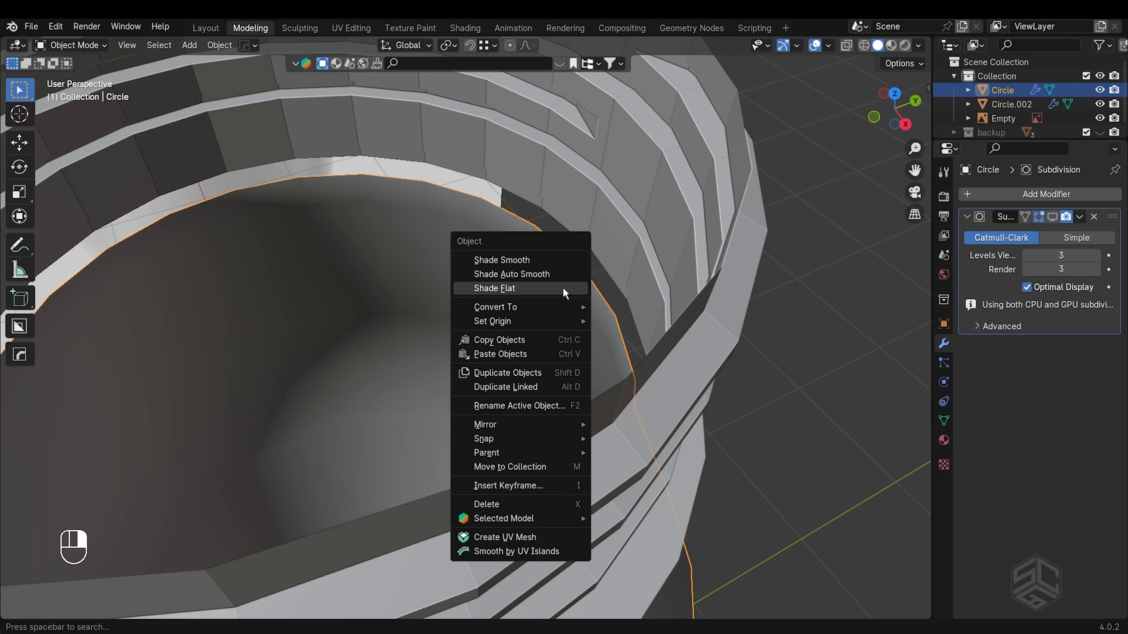
left_click(563, 282)
- Add a Solidify modifier to the bottle body
scroll(563, 282, "down", 2)
middle_click_drag(563, 282, 593, 268)
left_click(1050, 196)
mouse_move(1023, 201)
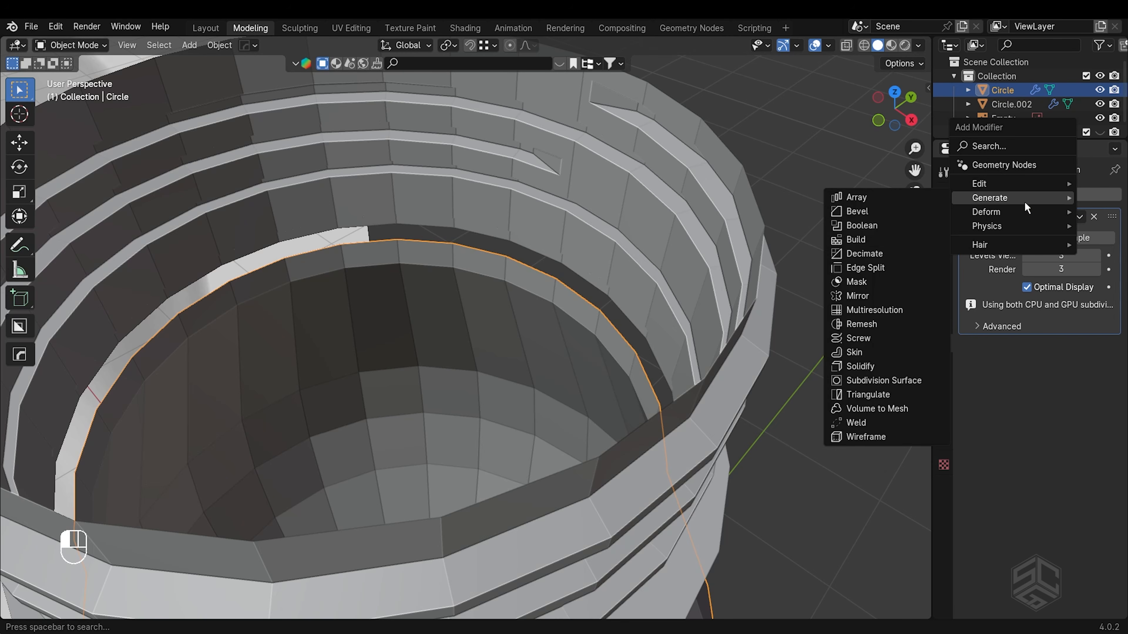
left_click(877, 365)
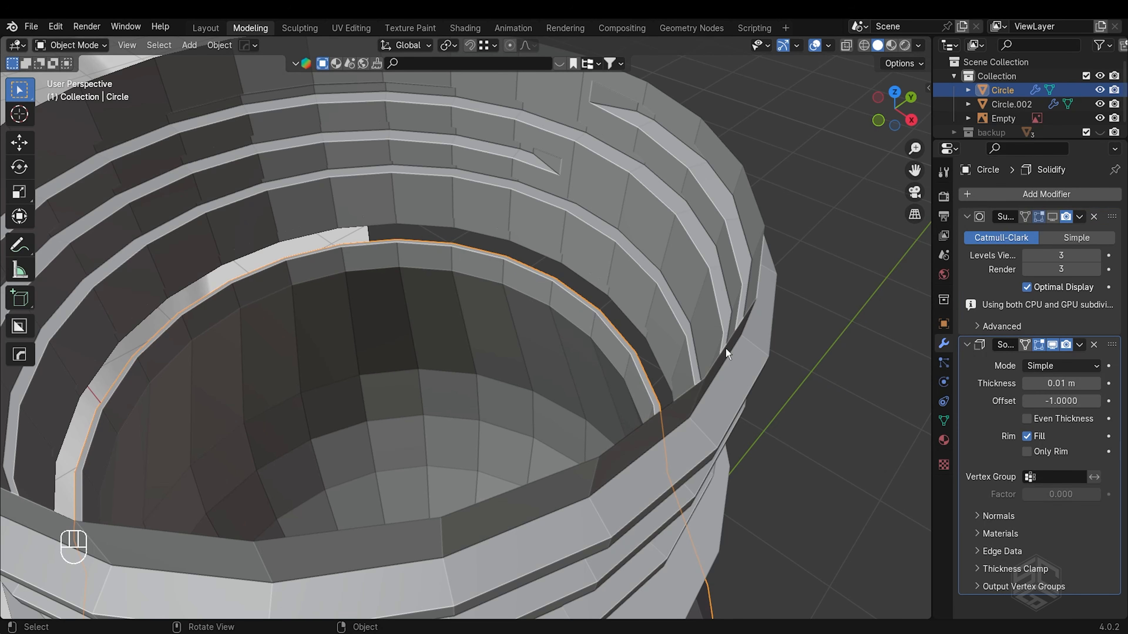
- Disable the Solidify modifier's rim Fill on the bottle body and apply the modifier
middle_click_drag(646, 321, 1122, 361)
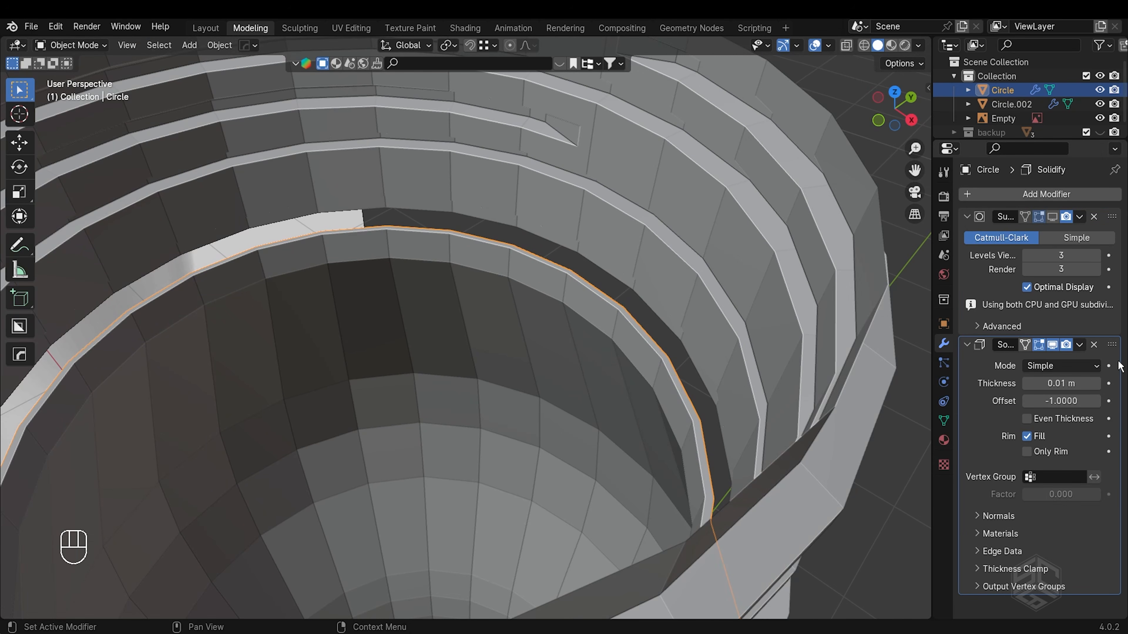
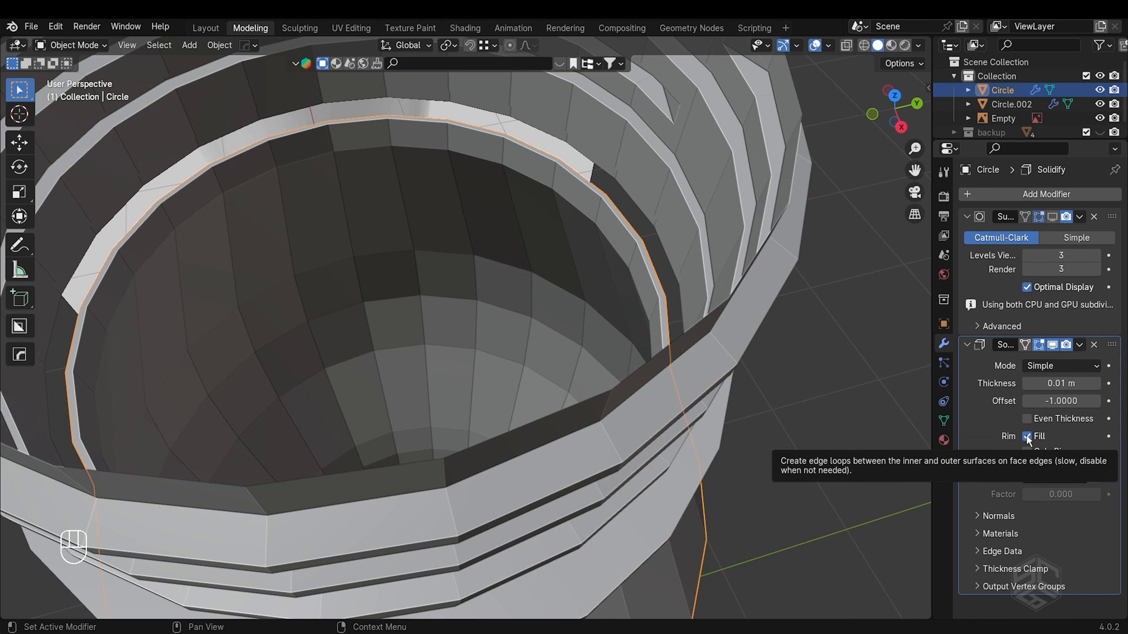
left_click(1027, 437)
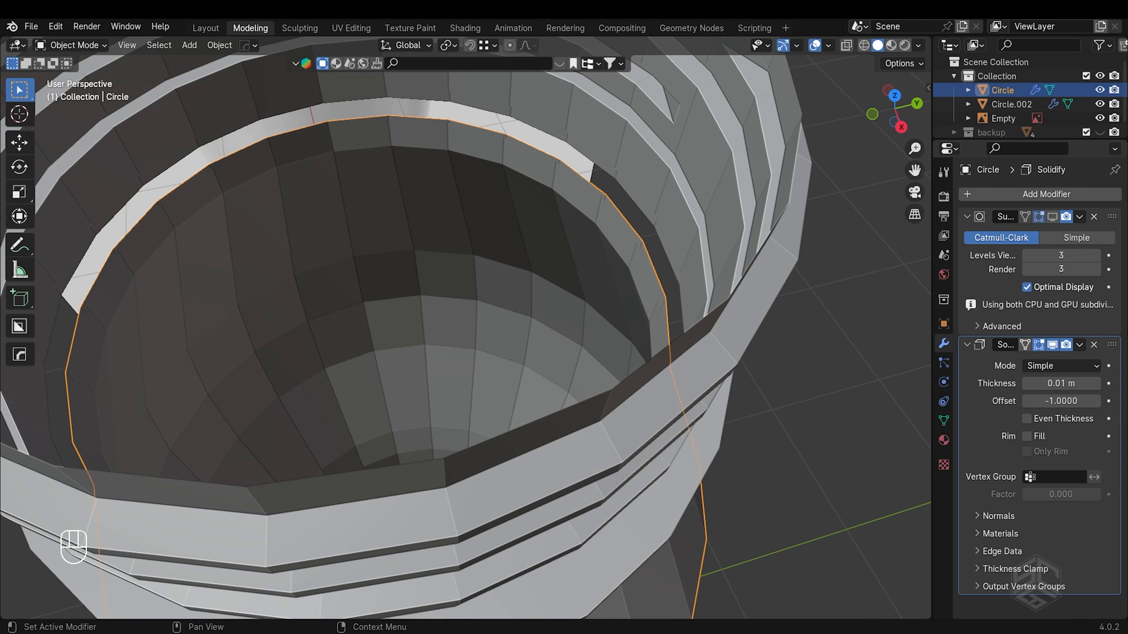
left_click(1079, 344)
left_click(1021, 361)
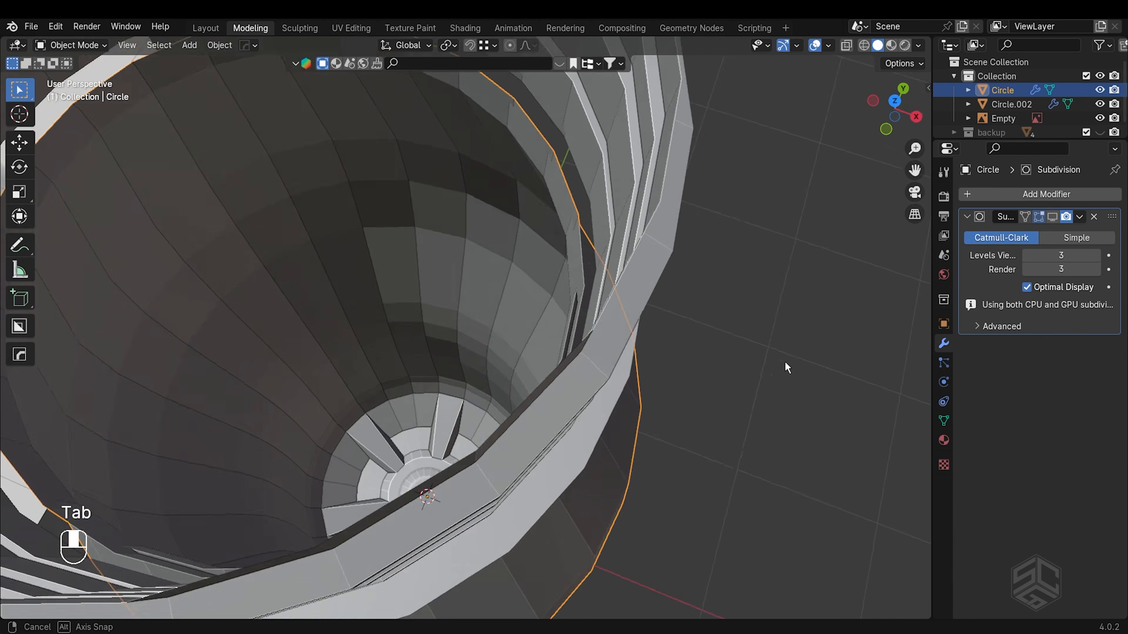
- Join the bottle body into the threaded neck object
middle_click_drag(785, 365, 698, 274)
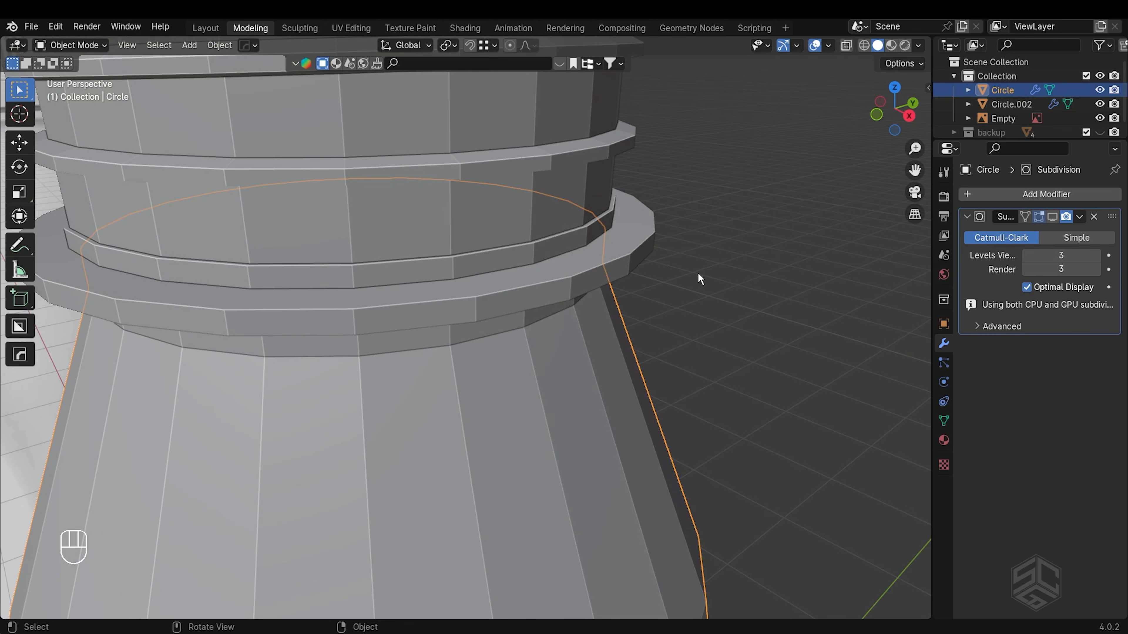
left_click(591, 251, "shift")
scroll(705, 308, "down", 5)
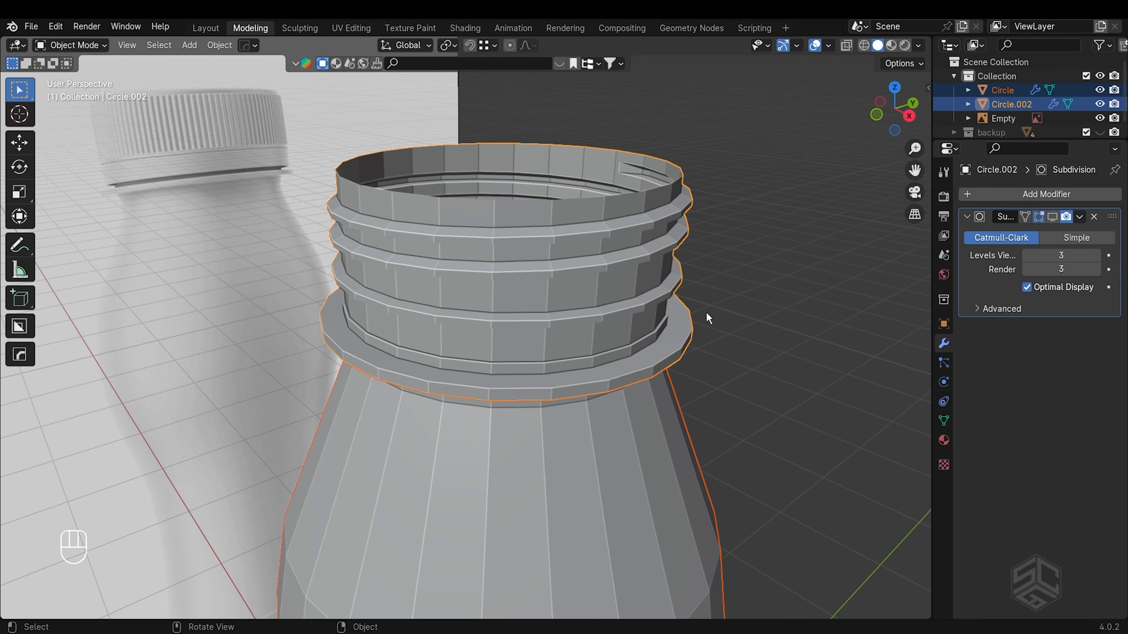
key("ctrl+j")
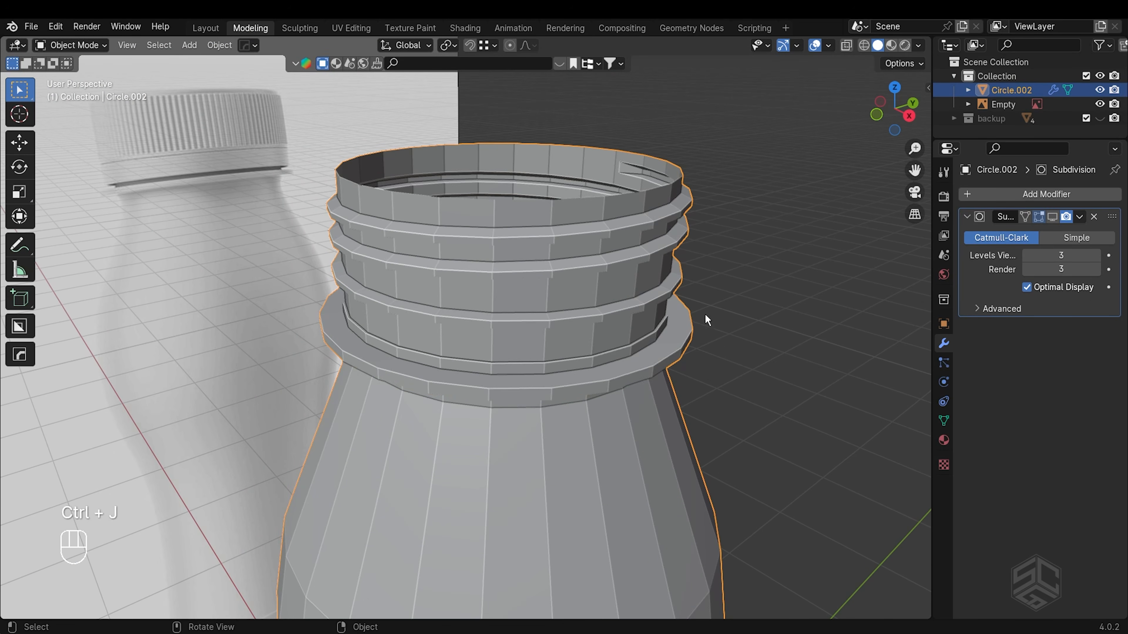
- Bridge the collar's lower edge loop to the outer top edge loop of the bottle body in Edit Mode
middle_click_drag(705, 312, 613, 399)
key("Tab")
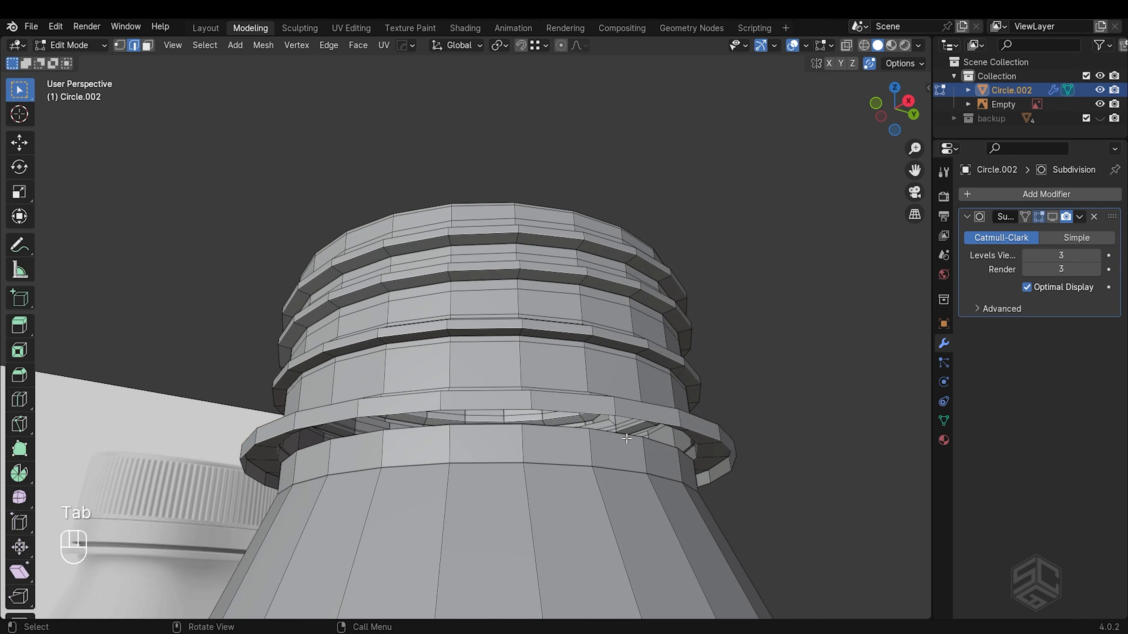
key("ctrl+e")
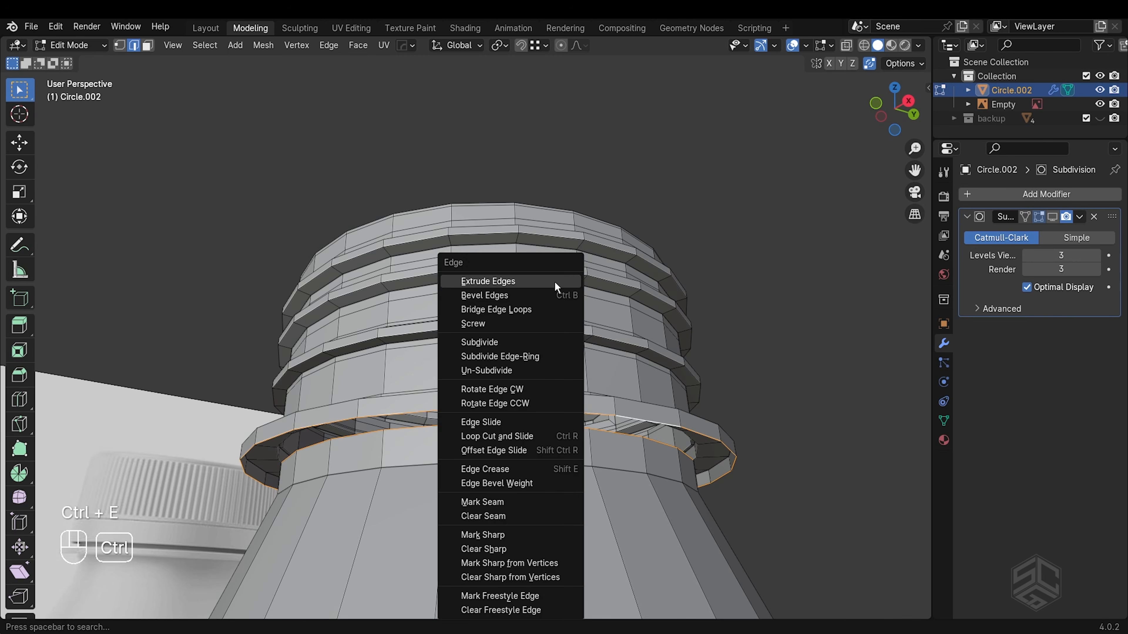
left_click(535, 309)
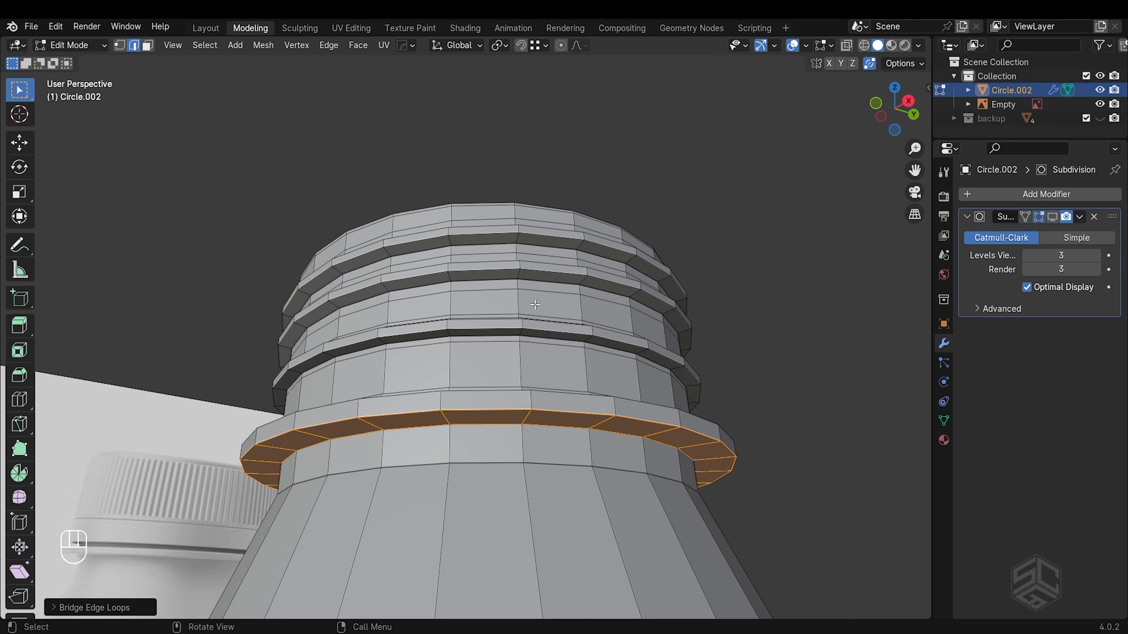
- Extrude the neck's top edge loop up along Z by about 0.01 m in the right view
middle_click_drag(614, 446, 544, 338)
left_click(592, 367, "alt+shift")
key("KP_3")
key("e")
key("z")
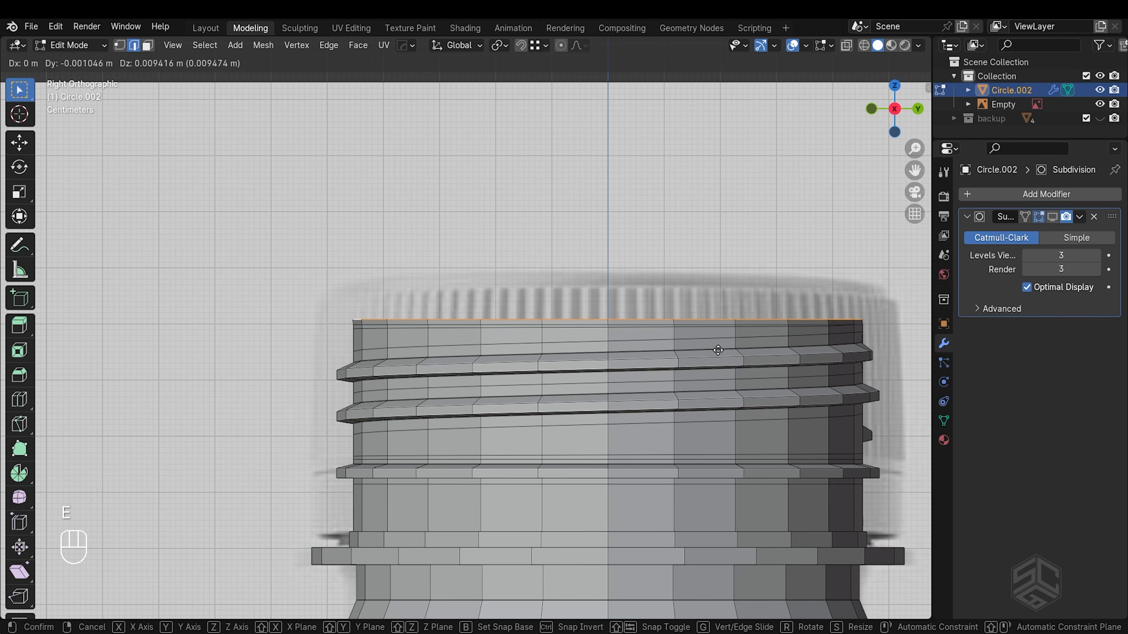
key("shift")
left_click(719, 348)
- Extrude the neck's top edge loop inward, scaled to about 0.97, to form the rim's thickness
key("KP_7")
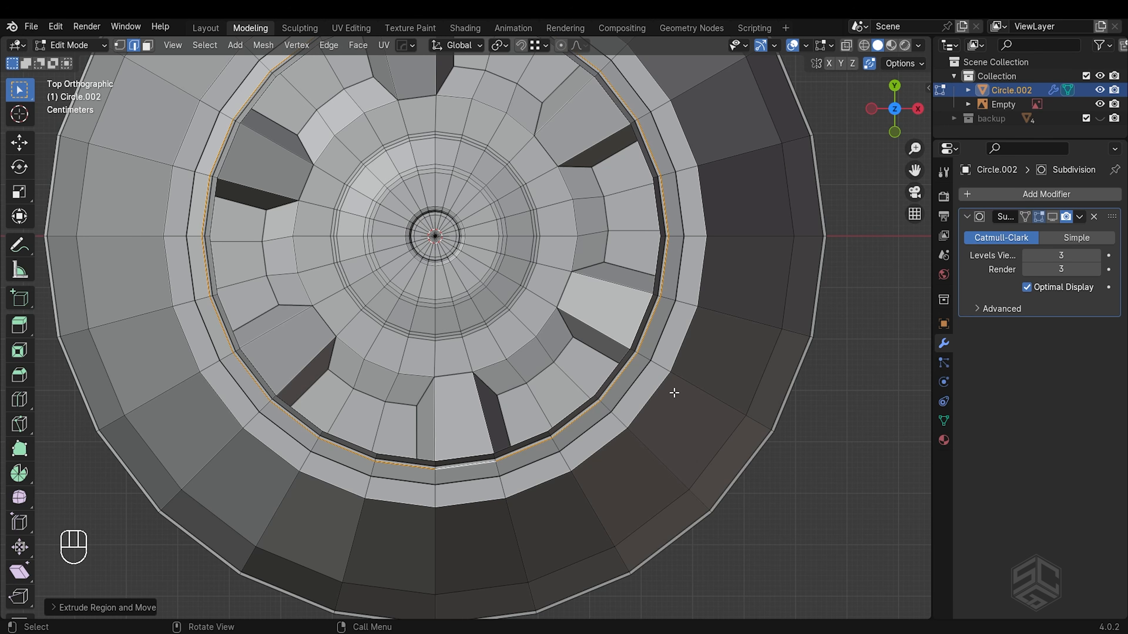
key("e")
key("s")
key("shift")
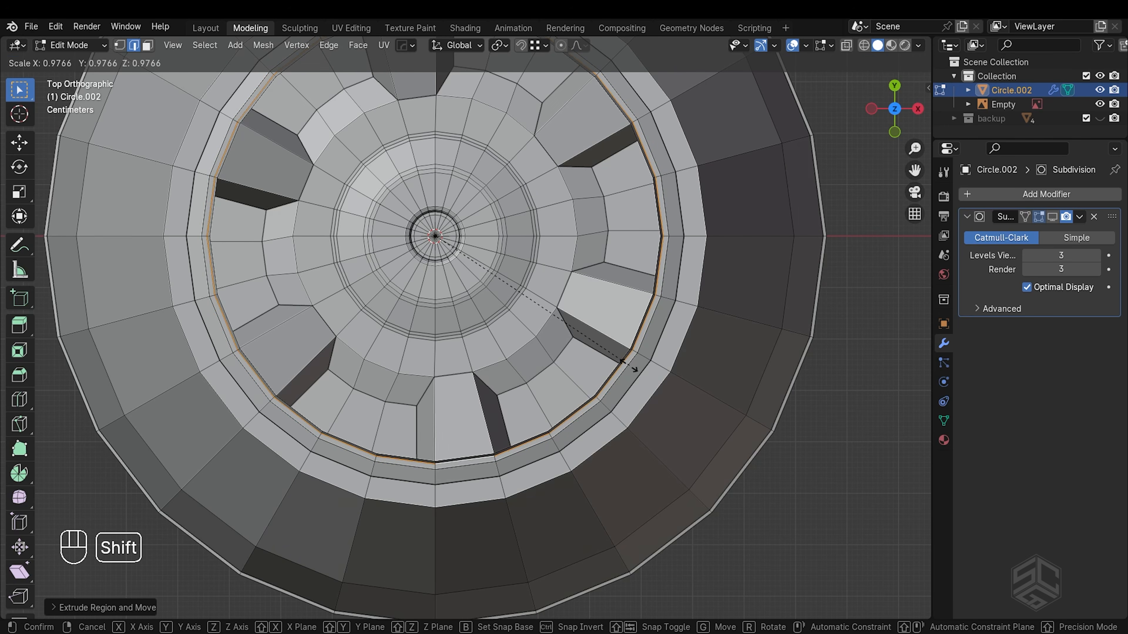
left_click(615, 342)
- Bridge the rim's inner edge loop to the body's inner top edge loop to build the neck's inside wall
scroll(617, 370, "down", 3)
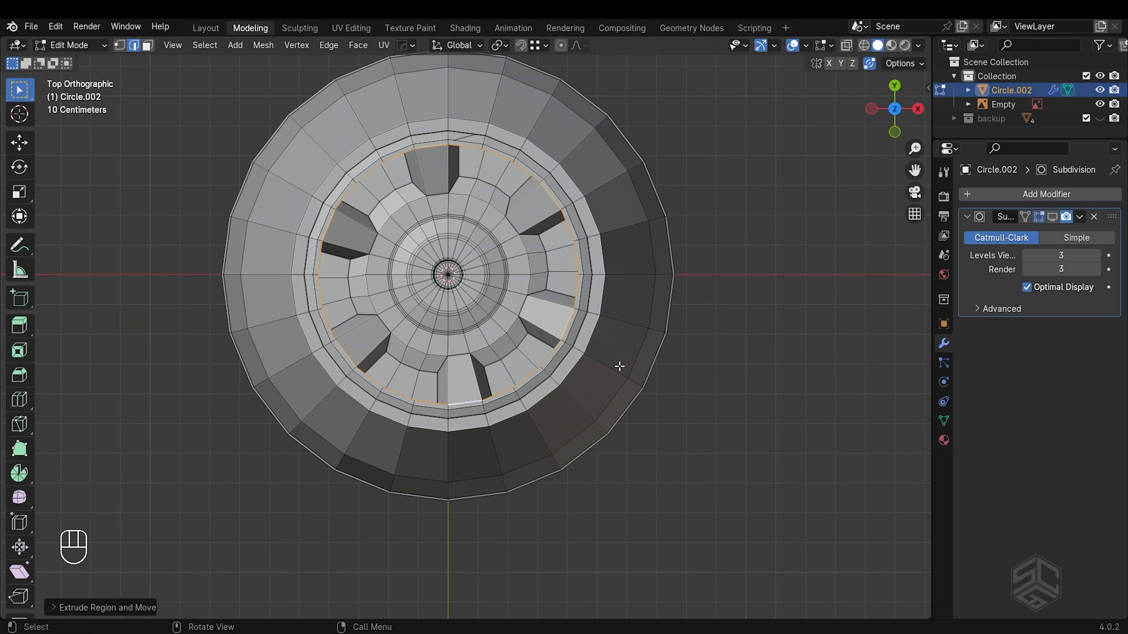
middle_click_drag(616, 370, 499, 287)
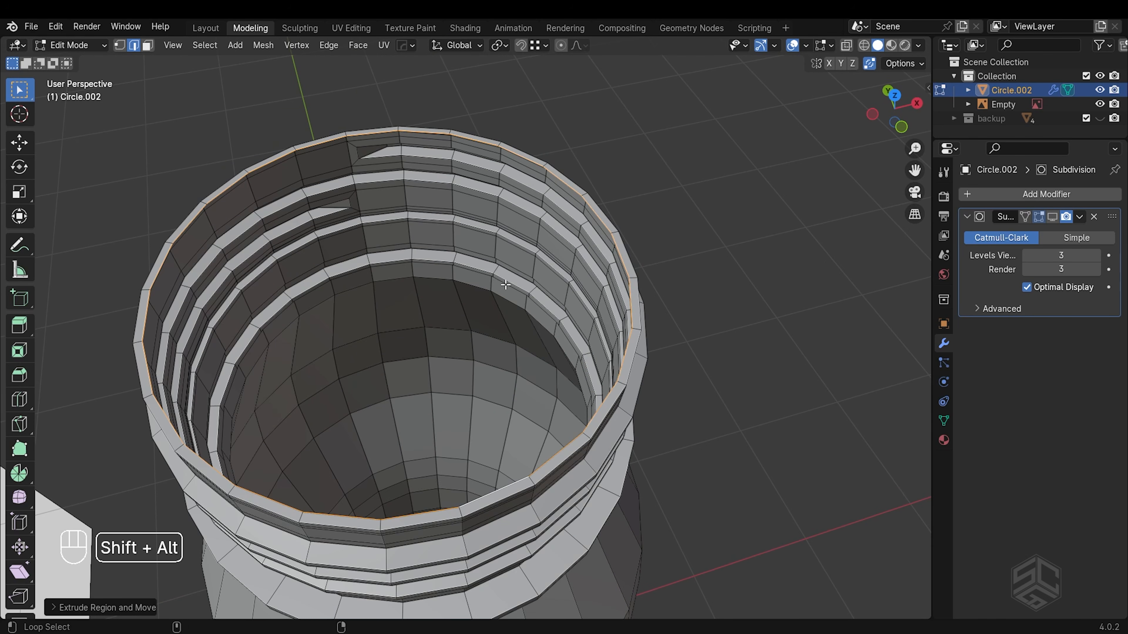
left_click(505, 284, "alt+shift")
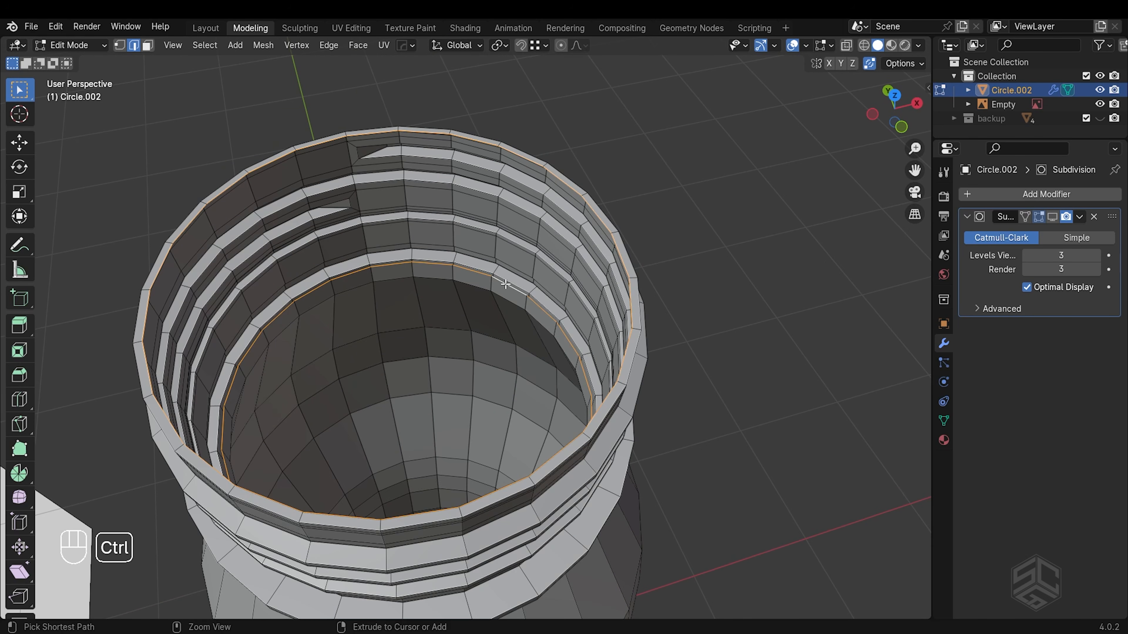
key("ctrl+e")
left_click(508, 290)
mouse_move(546, 285)
middle_mouse_down()
mouse_move(689, 263)
mouse_move(692, 277)
mouse_move(553, 254)
mouse_move(433, 292)
mouse_move(535, 283)
middle_mouse_up()
scroll(554, 254, "up", 3)
- Switch to Object Mode and turn on the viewport display of the bottle's Subdivision modifier
key("Tab")
scroll(645, 278, "down", 2)
middle_click_drag(728, 351, 795, 403, "shift")
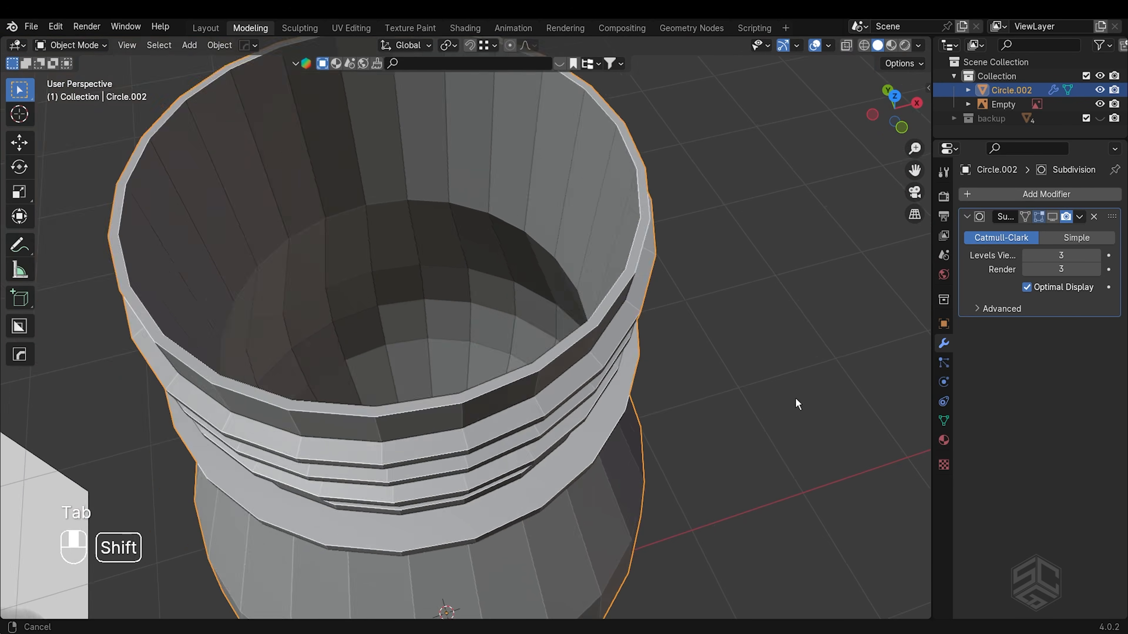
middle_click_drag(555, 373, 482, 304)
scroll(482, 304, "down", 5)
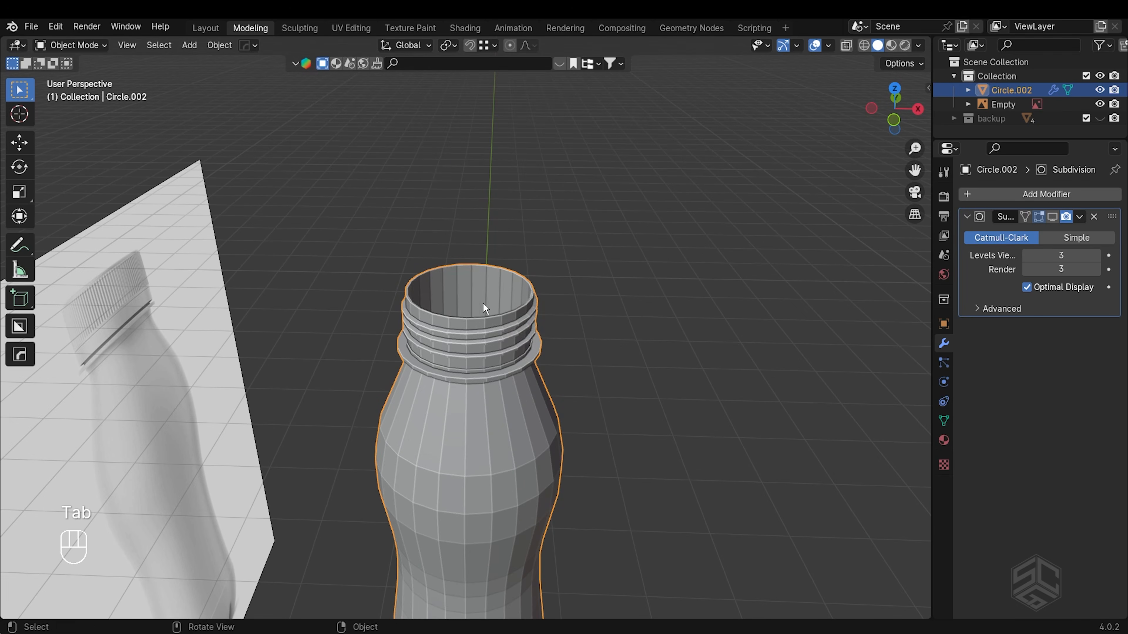
left_click(1053, 217)
scroll(453, 330, "up", 3)
- Add a loop cut around the neck's inside wall and slide it up close to the rim
middle_click_drag(506, 361, 635, 268)
key("Tab")
scroll(523, 351, "up", 3)
key("ctrl+r")
left_click(660, 209)
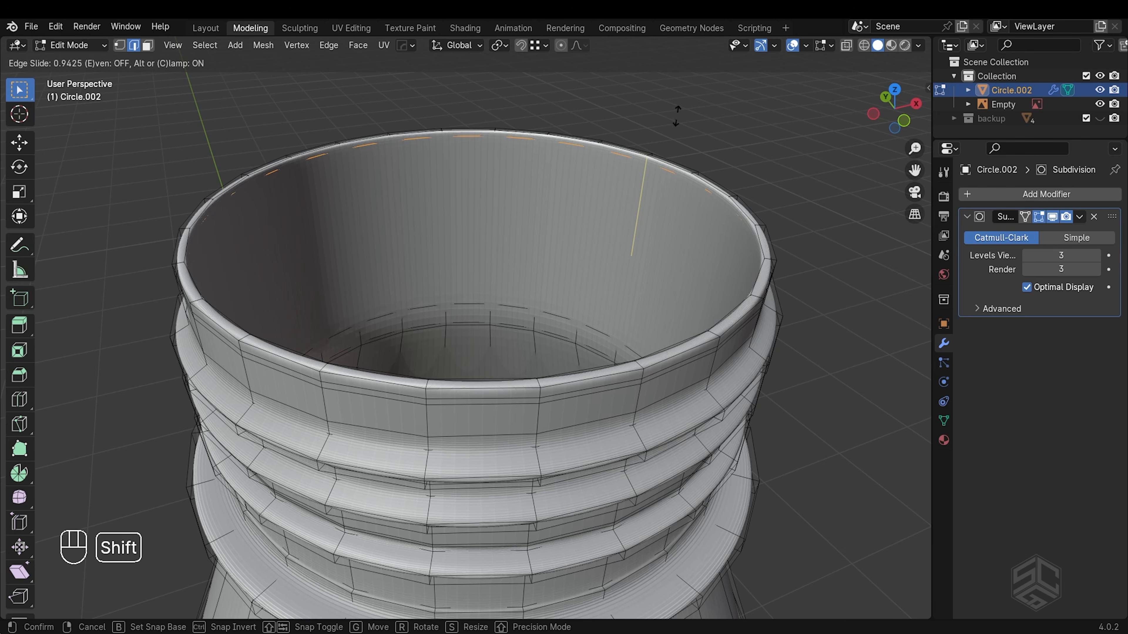
left_click(675, 100)
scroll(675, 99, "down", 3)
- Add a loop cut running along the length of the screw thread and slide it off centre
middle_click_drag(517, 367, 675, 357)
middle_click_drag(316, 436, 423, 409, "shift")
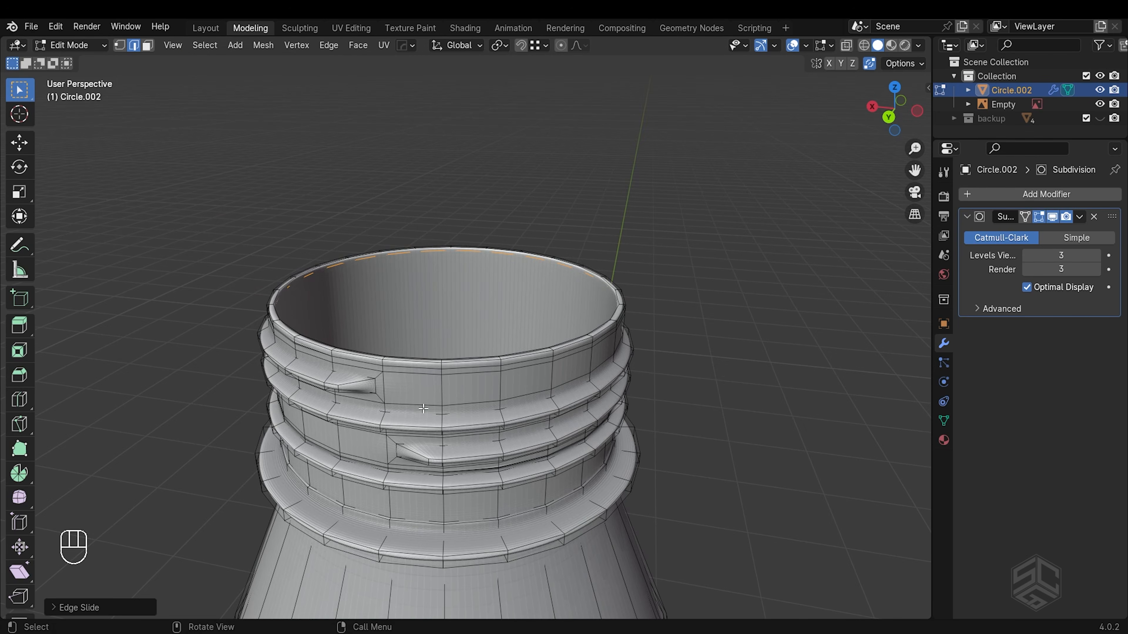
key("ctrl+r")
left_click(336, 385)
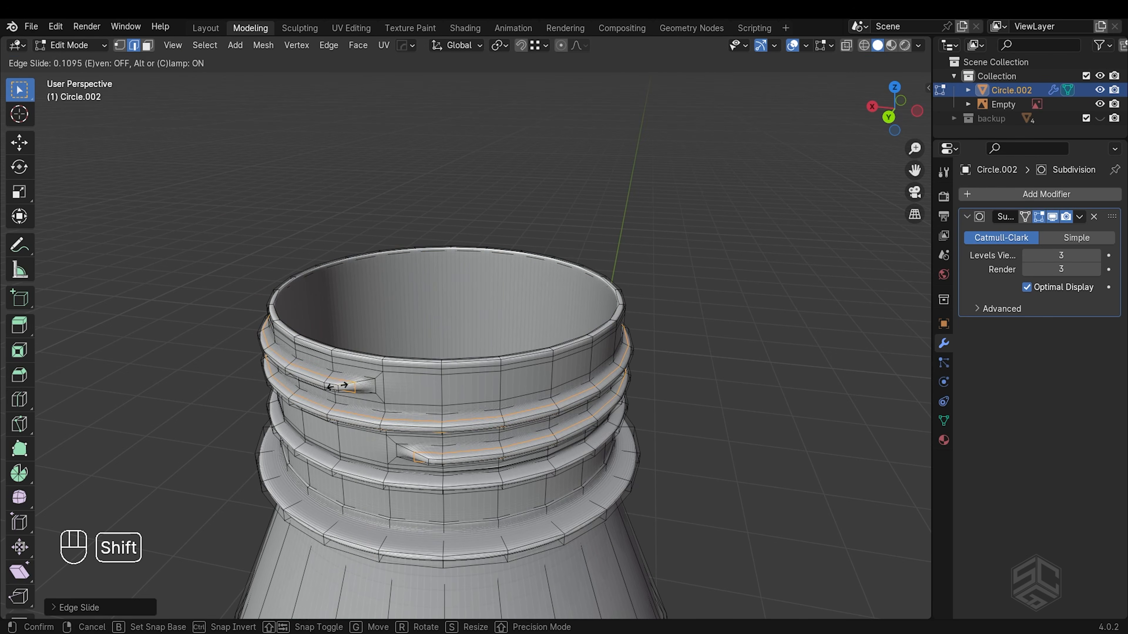
left_click(317, 391)
- Add a centred loop cut around the outer edge face of the collar
middle_click_drag(317, 392, 526, 321)
mouse_move(527, 380)
middle_mouse_down()
mouse_move(553, 407)
mouse_move(547, 383)
middle_mouse_up()
scroll(554, 408, "up", 1)
key("ctrl+r")
left_click(581, 365)
right_click(579, 395)
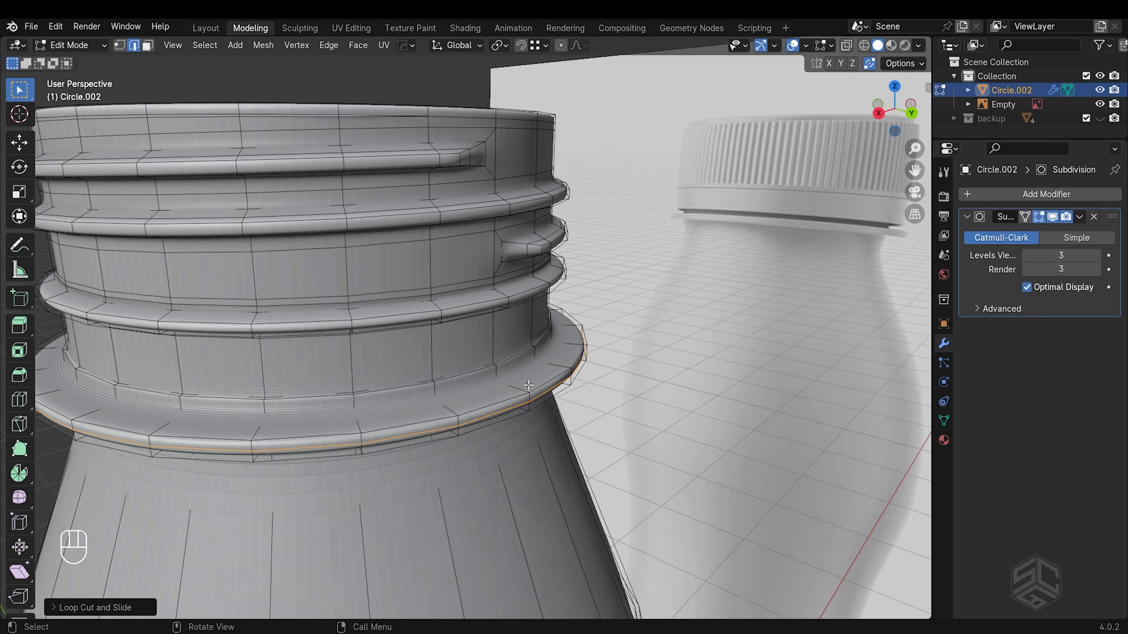
- Add a loop cut around the collar's top face and slide it by about 0.56 toward the neck
key("ctrl+r")
left_click(508, 383)
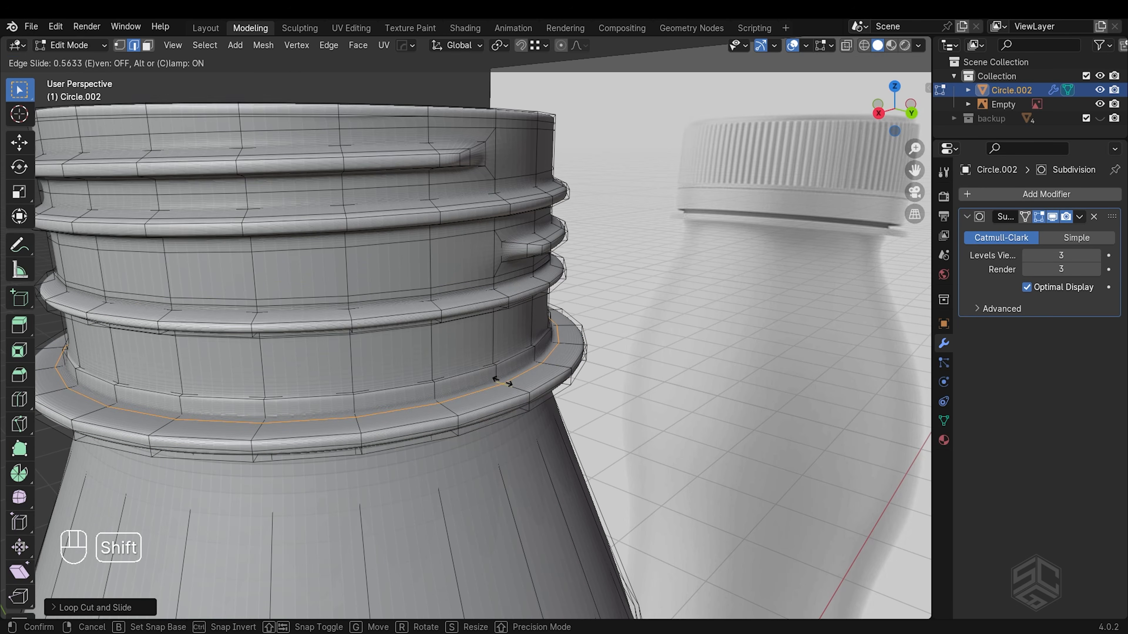
left_click(502, 382, "shift")
middle_click_drag(502, 381, 513, 355)
- Add centred loop cuts around the ring below the screw thread and around the thin ring above the collar
key("ctrl+r")
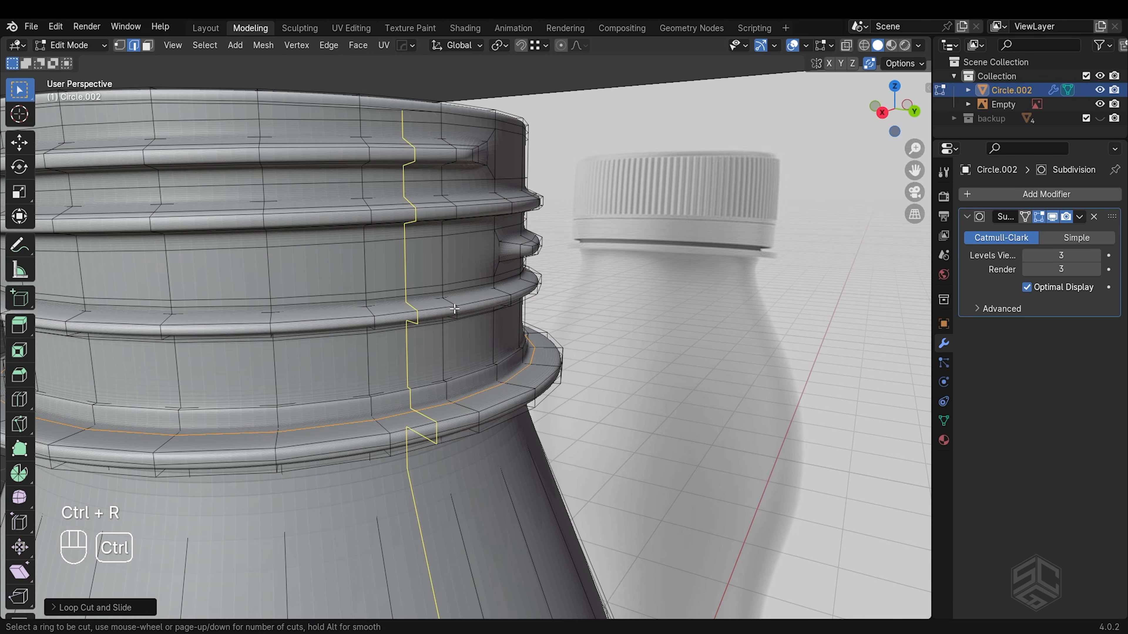
left_click(454, 308)
right_click(476, 350)
key("ctrl+r")
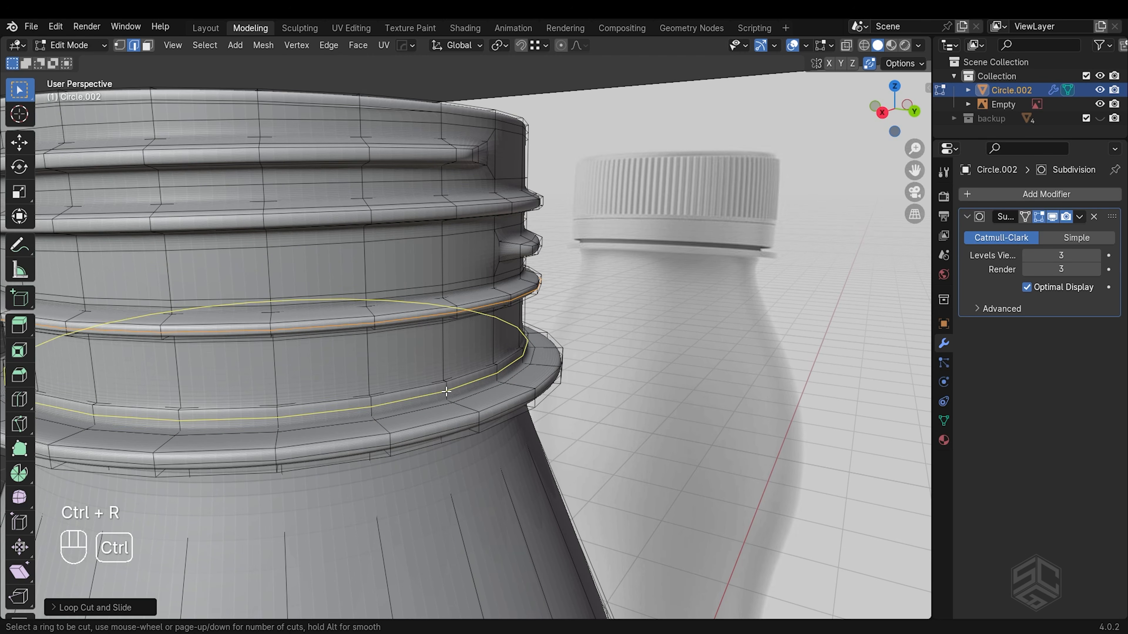
left_click(491, 378)
right_click(490, 378)
- Add two loop cuts below the collar, one slid up near its underside and one slid down near the shoulder edge
middle_click_drag(491, 378, 582, 369)
key("KP_3")
key("shift+z")
key("shift+z")
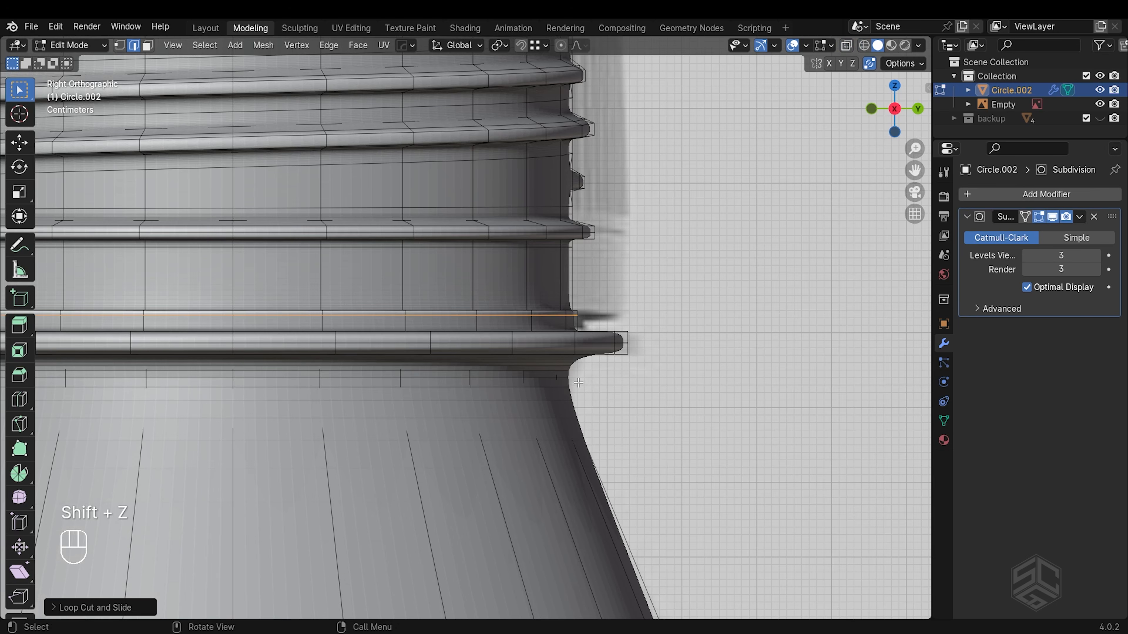
key("ctrl+r")
left_click(545, 380)
left_click(544, 371)
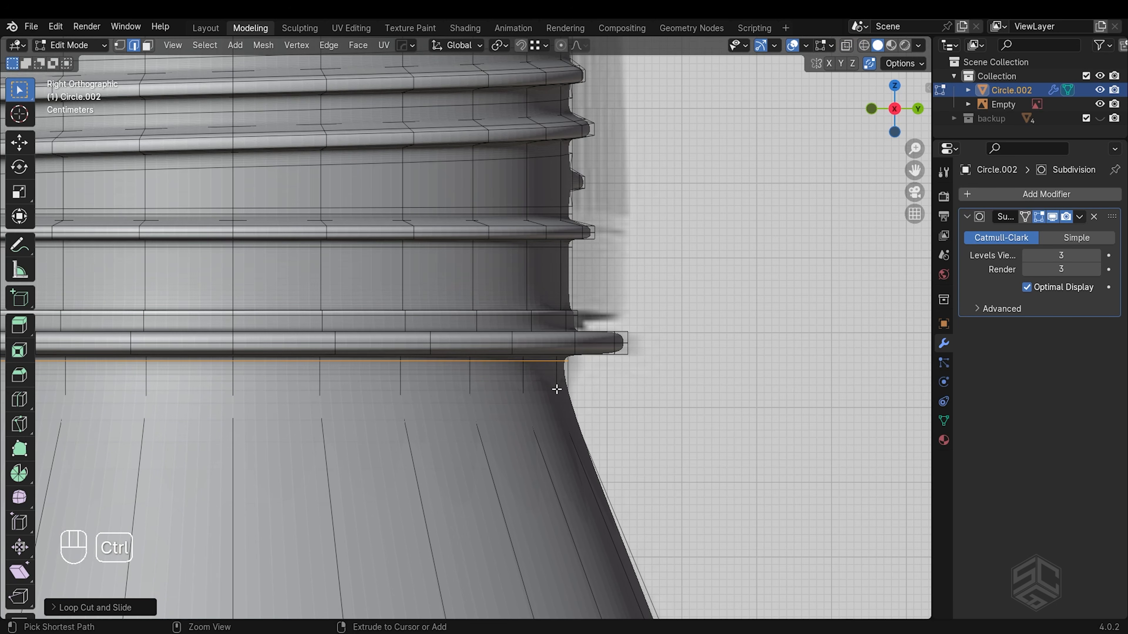
key("ctrl+r")
left_click(555, 391)
left_click(555, 398)
- Return to Object Mode, turn off the Subdivision modifier's viewport display and shade the bottle flat
scroll(489, 391, "down", 4)
middle_click_drag(398, 385, 511, 400)
scroll(511, 399, "up", 4)
middle_click_drag(511, 399, 453, 388, "shift")
key("Tab")
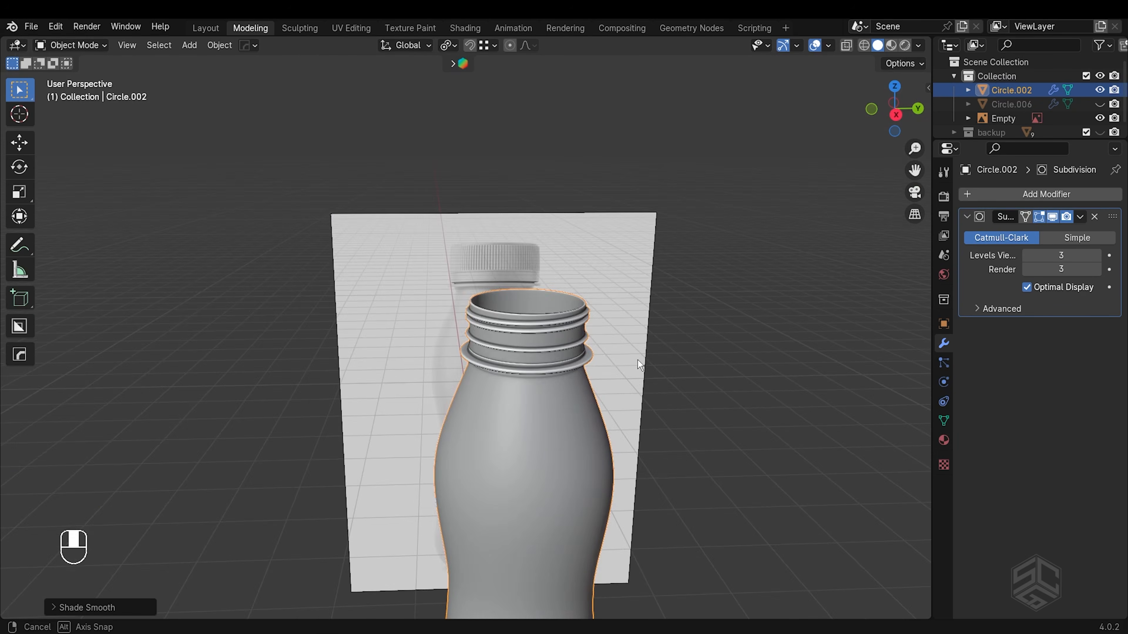
mouse_move(637, 359)
middle_mouse_down()
mouse_move(578, 352)
mouse_move(591, 320)
mouse_move(642, 297)
mouse_move(505, 310)
mouse_move(672, 369)
mouse_move(678, 383)
mouse_move(638, 374)
middle_mouse_up()
scroll(591, 321, "up", 2)
key("KP_3")
scroll(443, 302, "up", 6)
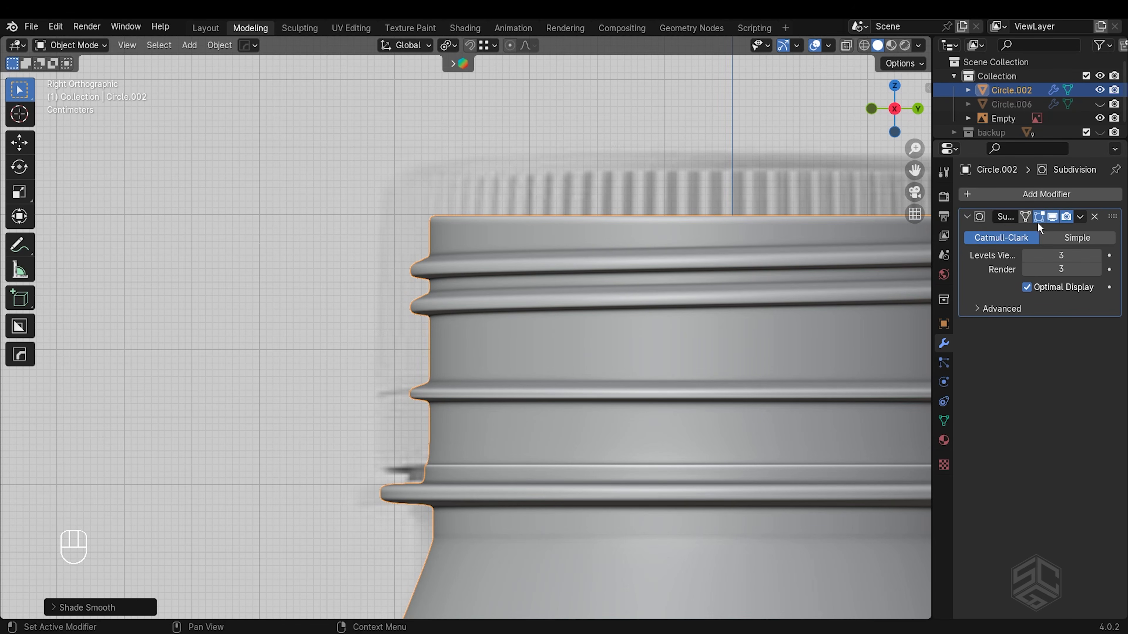
left_click(1052, 217)
right_click(728, 273)
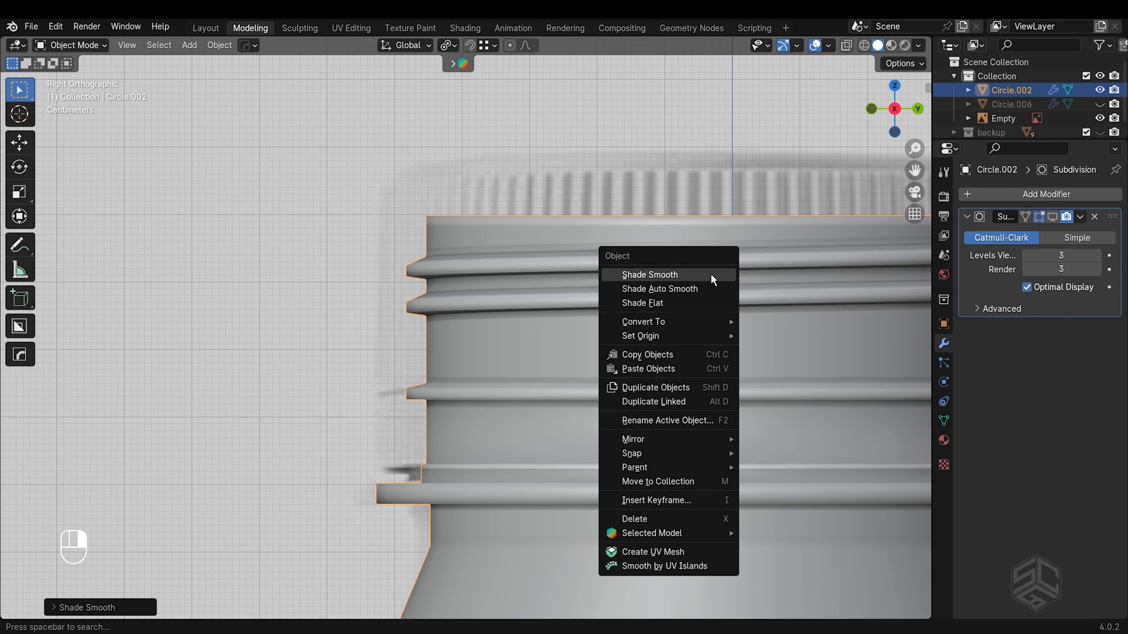
left_click(707, 297)
- Add a centred loop cut along the outer face of the screw thread in Edit Mode
scroll(625, 370, "up", 3, "ctrl")
scroll(650, 277, "up", 4)
key("Tab")
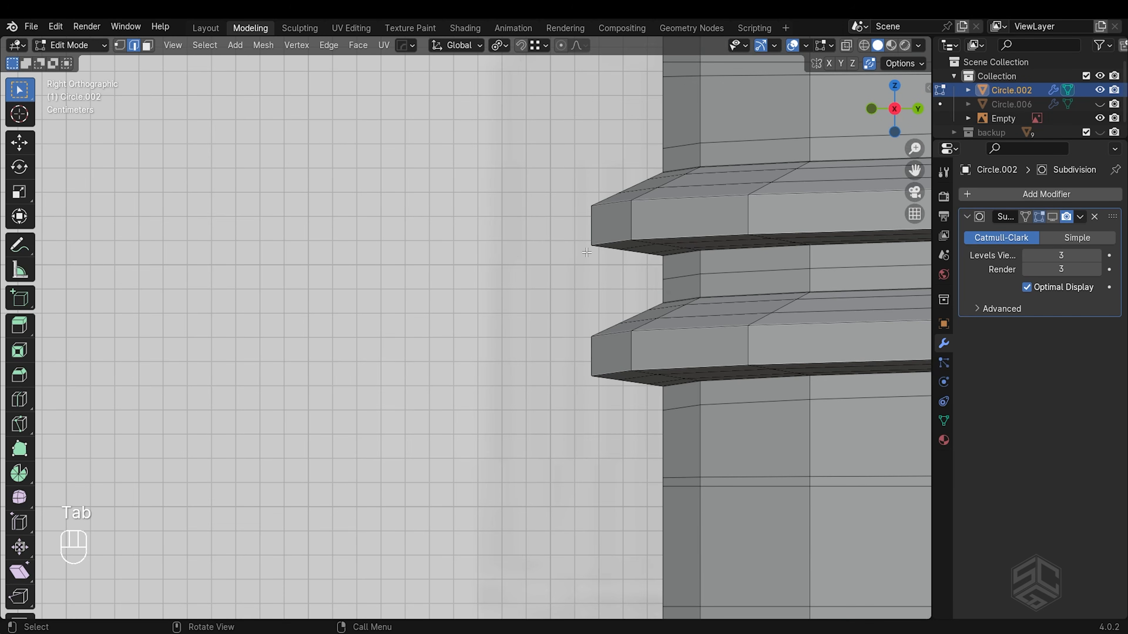
key("ctrl+r")
left_click(617, 220)
right_click(608, 224)
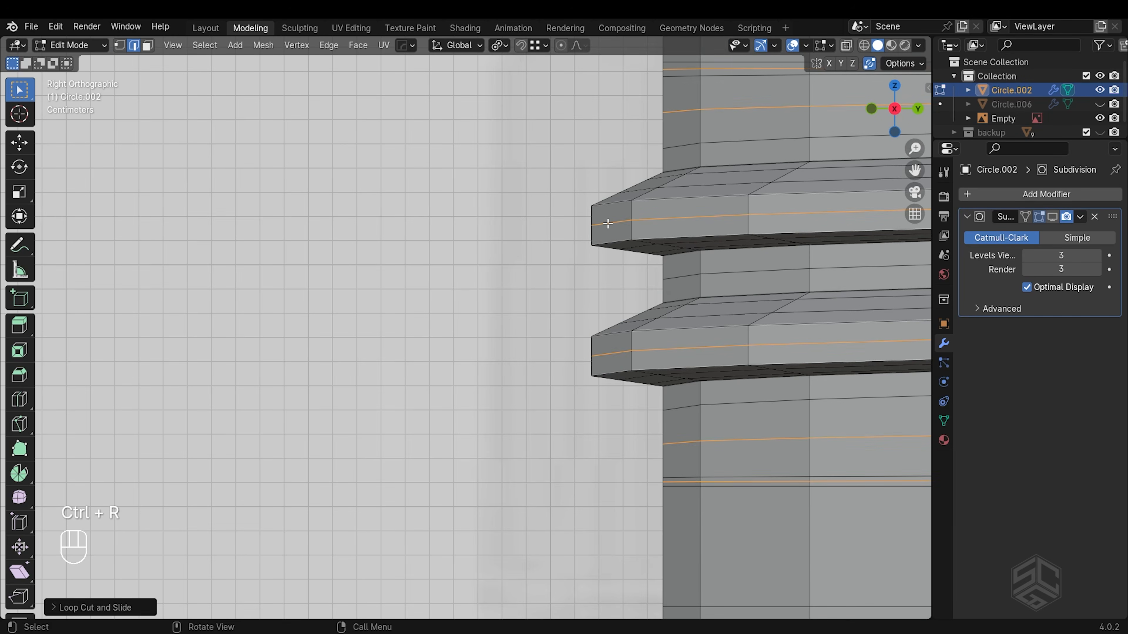
- Select the vertex path from the middle of one thread turn's outer face to the next turn's and duplicate it in place
key("1")
left_click(594, 235)
middle_click_drag(606, 332, 634, 356)
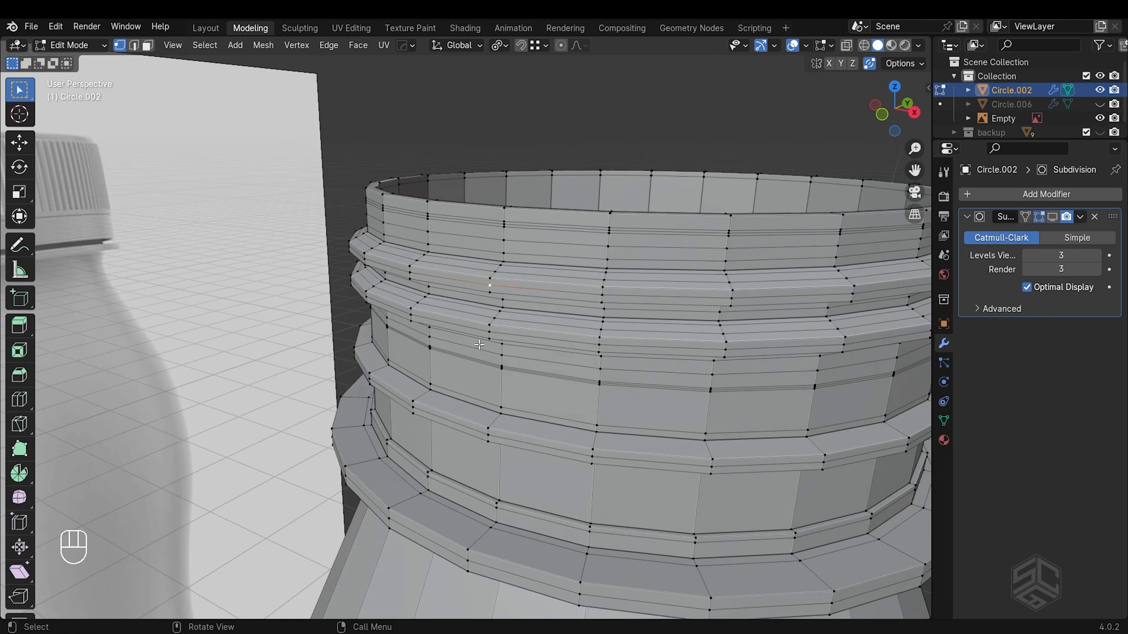
scroll(482, 315, "up", 4)
left_click(518, 335, "ctrl")
middle_click_drag(518, 334, 494, 296)
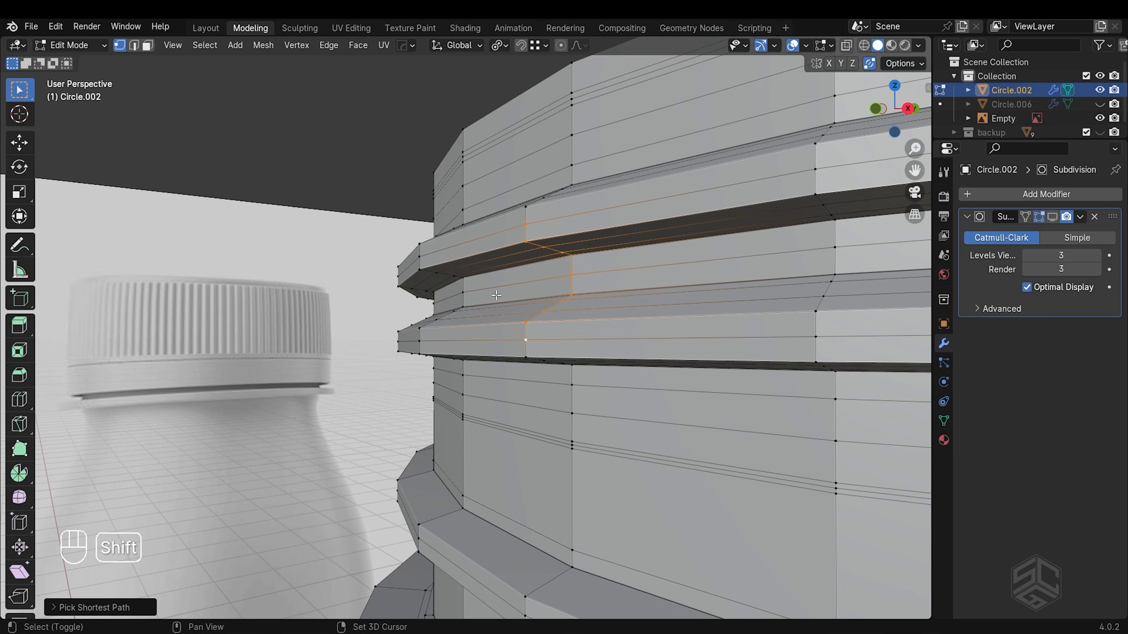
key("shift+d")
right_click(553, 268)
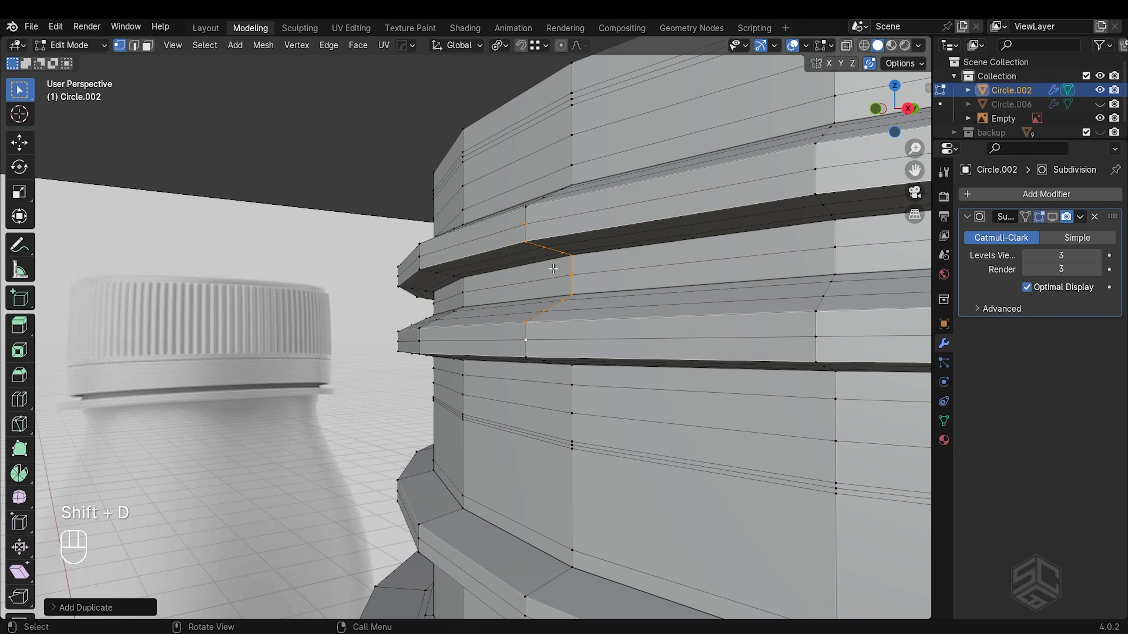
- Separate the duplicated thread profile path into its own object and select the bottle again
key("p")
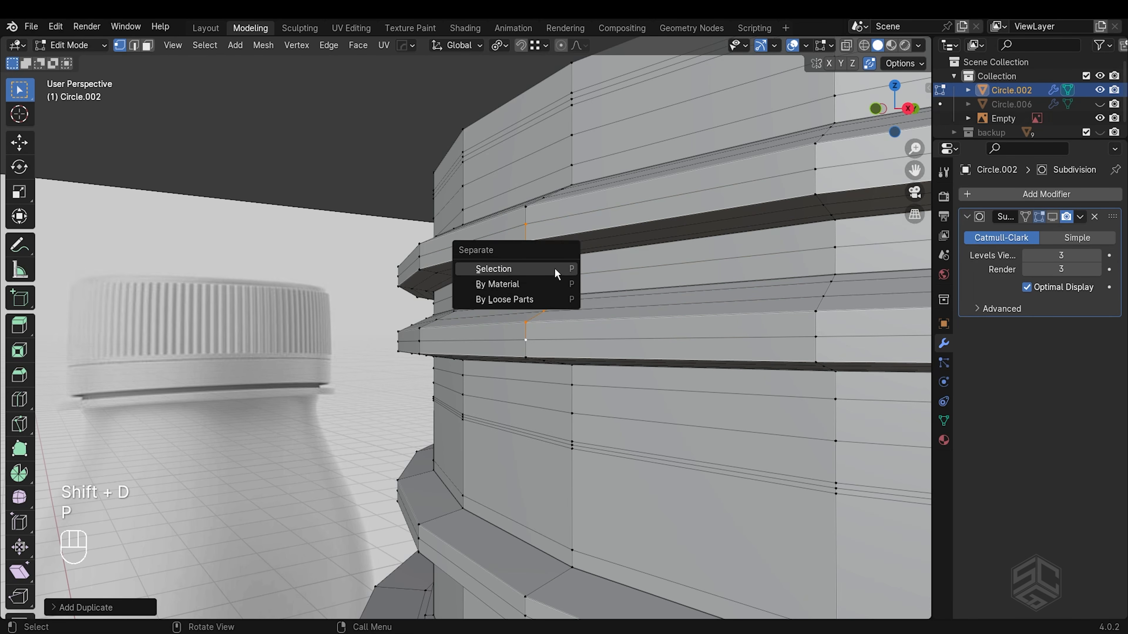
left_click(554, 267)
key("Tab")
left_click(610, 206)
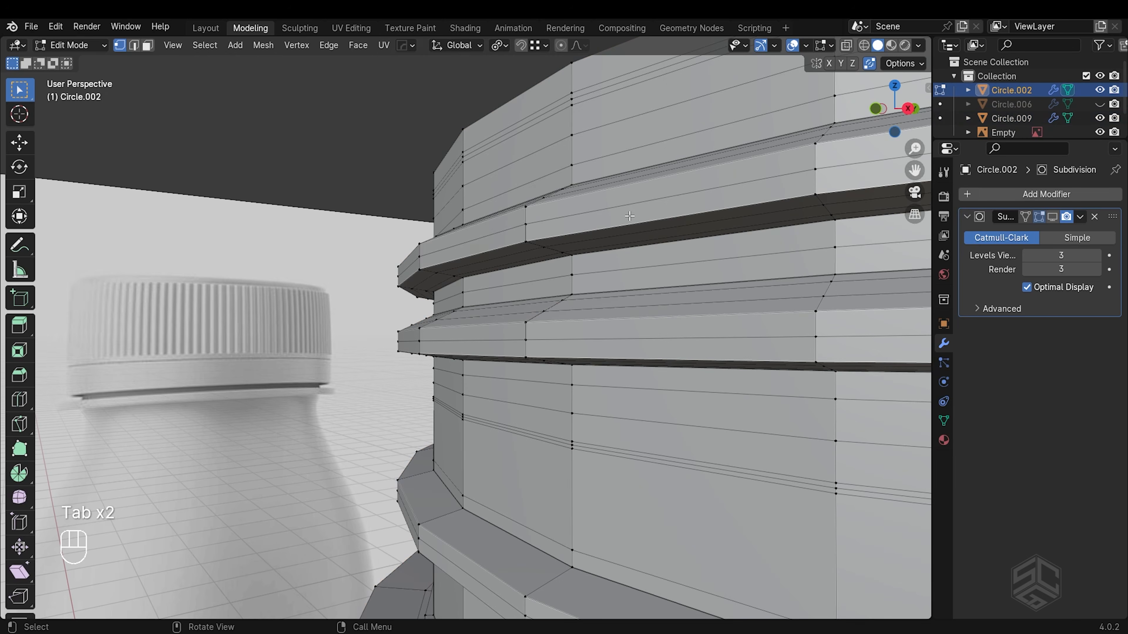
- Dissolve the centred edge loop on the outer face of the bottle's screw thread and return to Object Mode
key("Tab")
key("2")
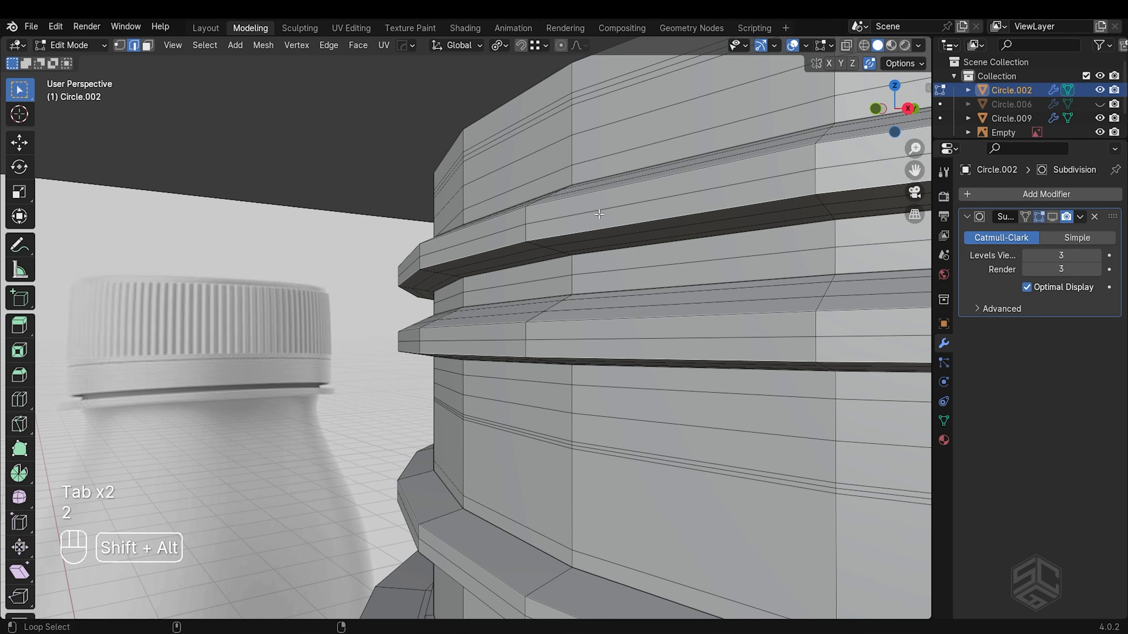
left_click(599, 214, "alt+shift")
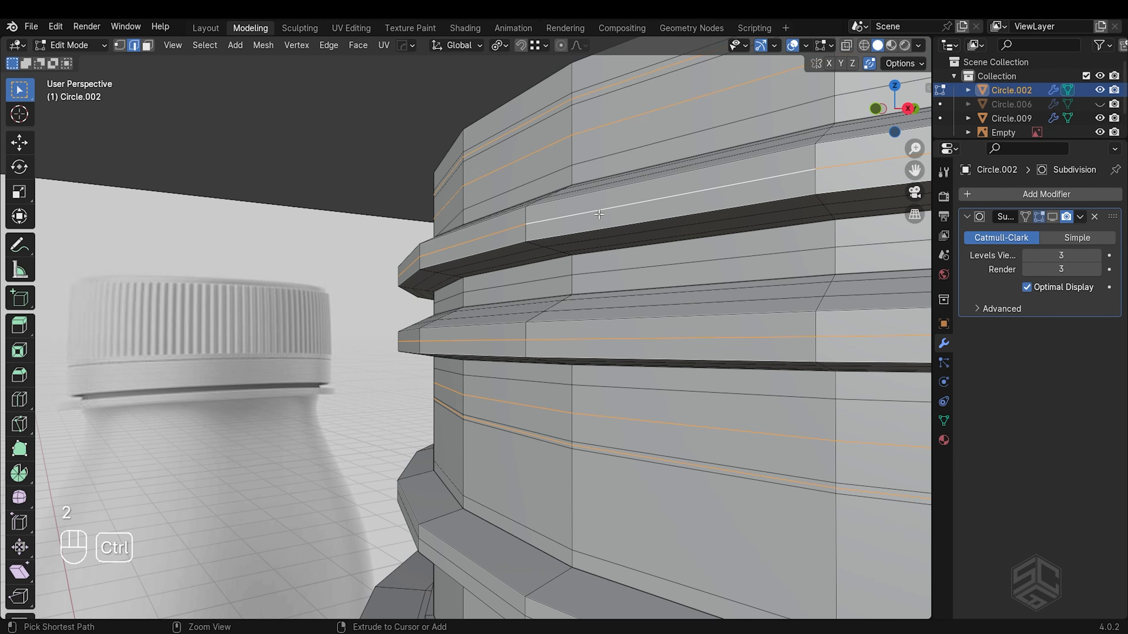
key("ctrl+x")
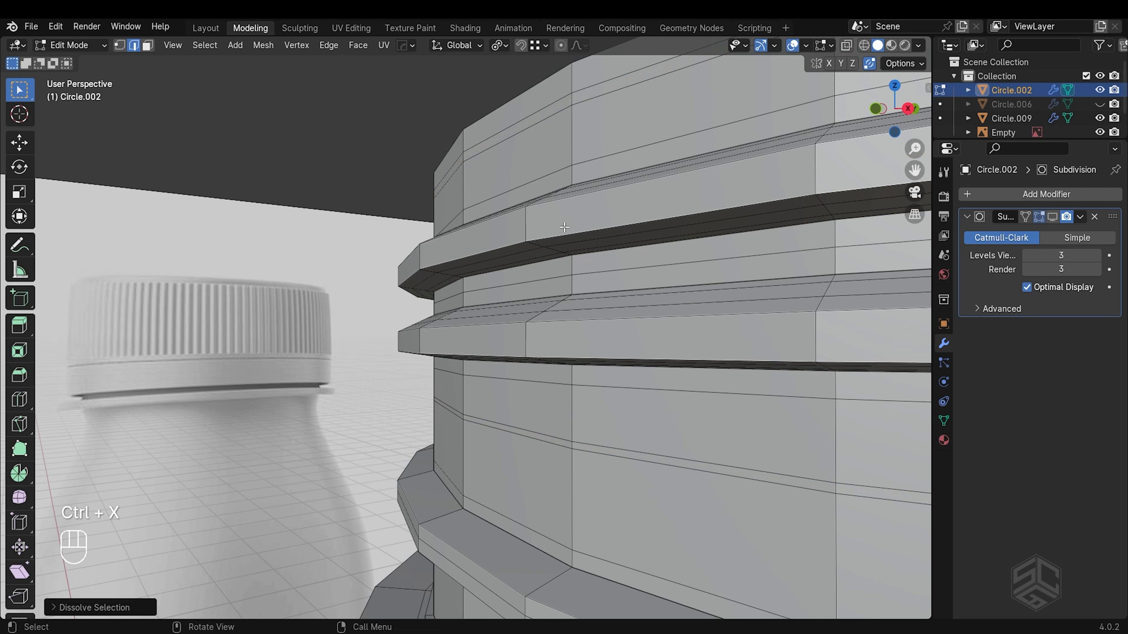
key("Tab")
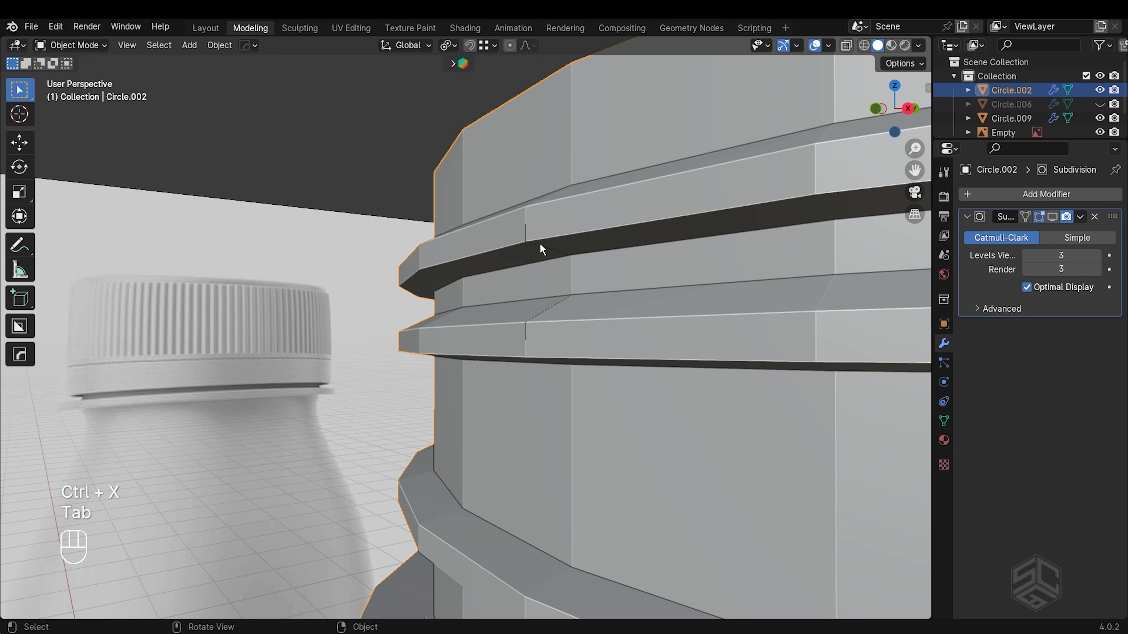
- Dissolve the intermediate vertices of the separated thread profile, keeping its corners and end points
left_click(536, 242)
key("Tab")
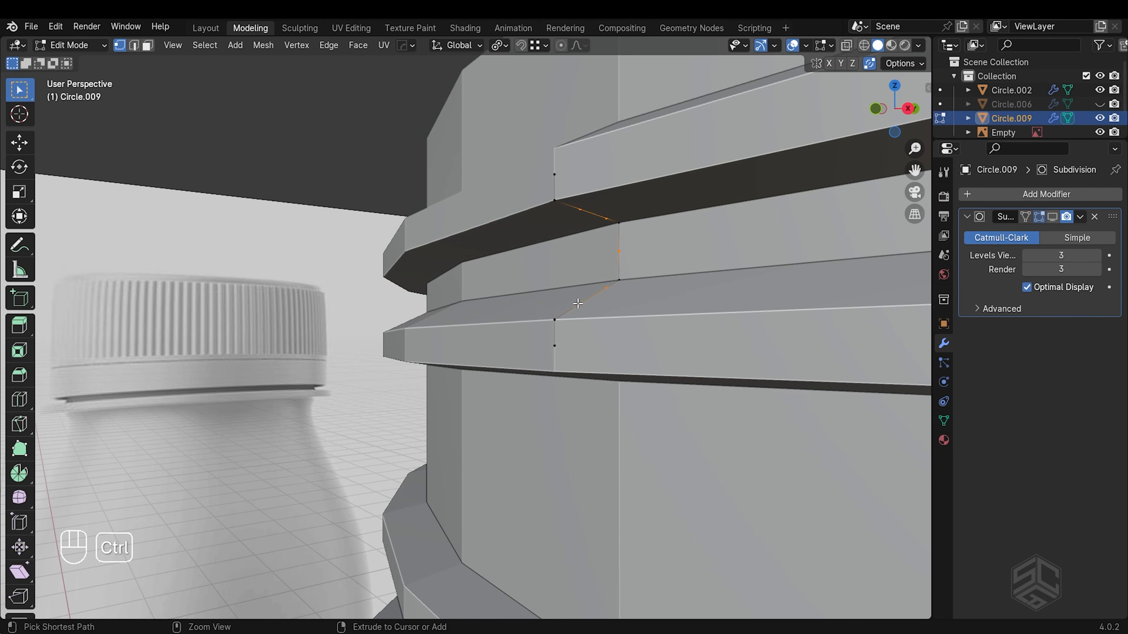
key("ctrl+x")
middle_click_drag(578, 304, 639, 291)
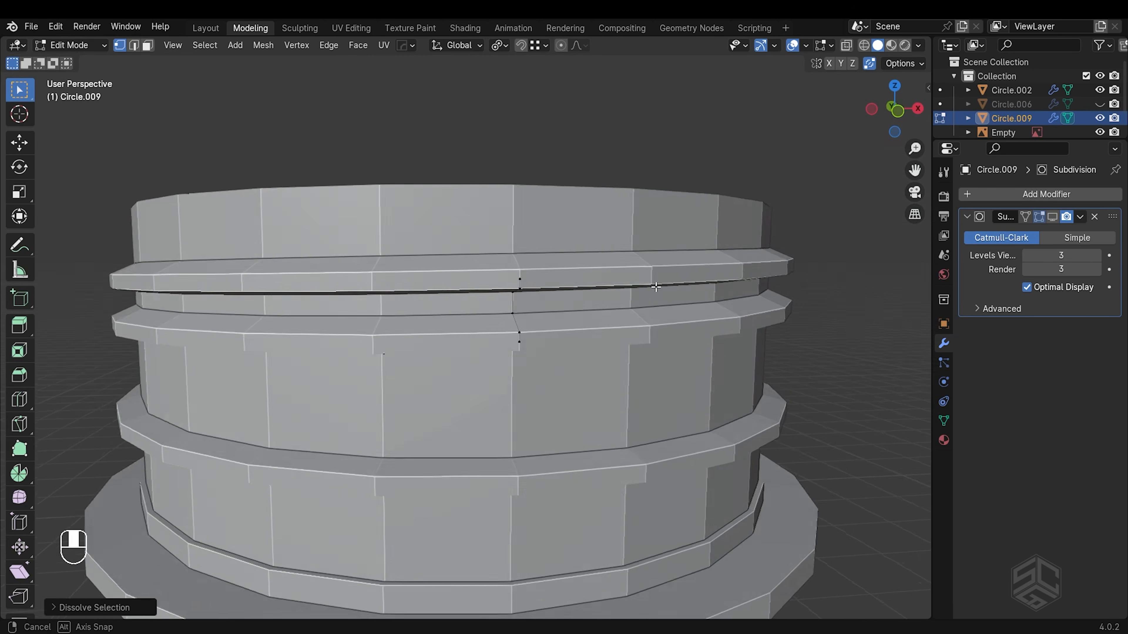
key("Tab")
- Add a Screw modifier to the profile with 2 iterations, 24 viewport and render steps and a screw offset of about 0.054 m
left_click(963, 195)
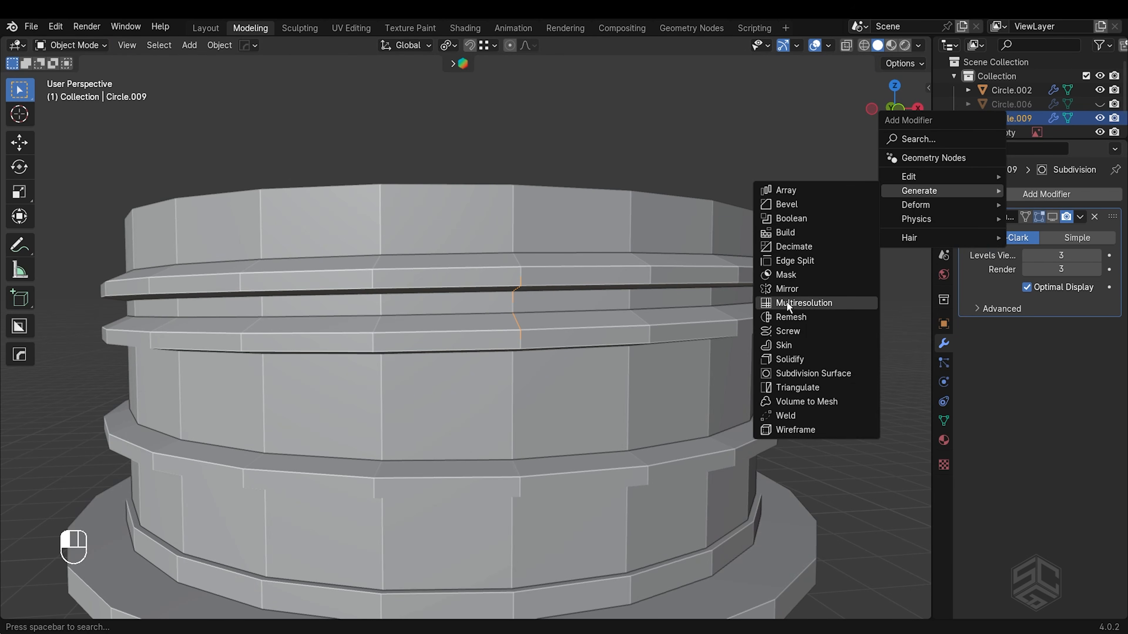
left_click(787, 331)
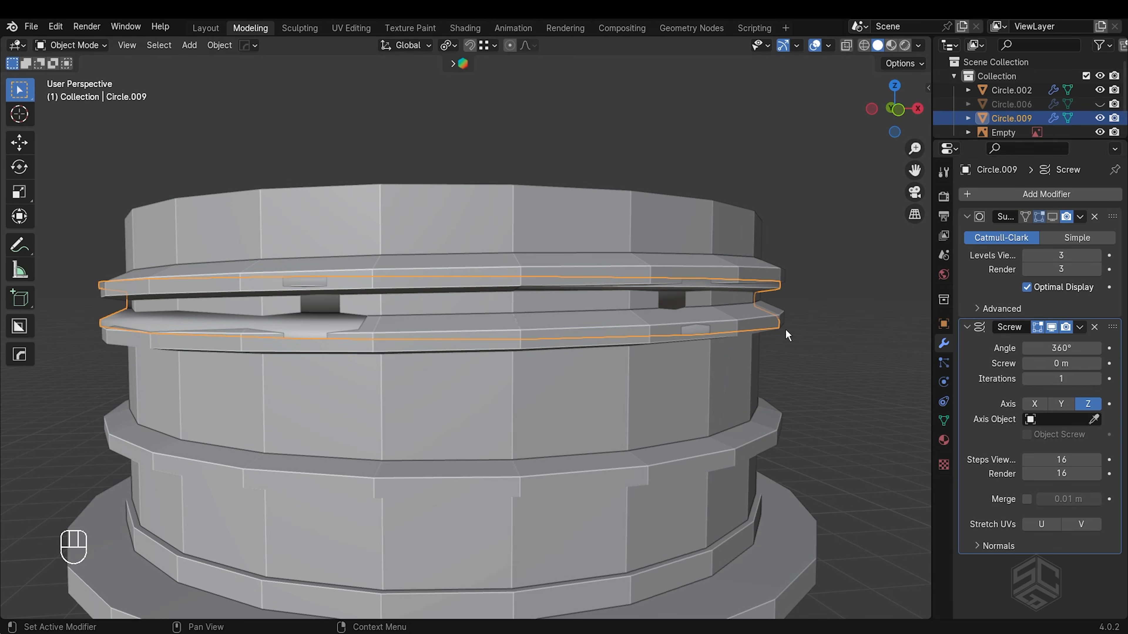
left_click(1097, 378)
double_click(1065, 460)
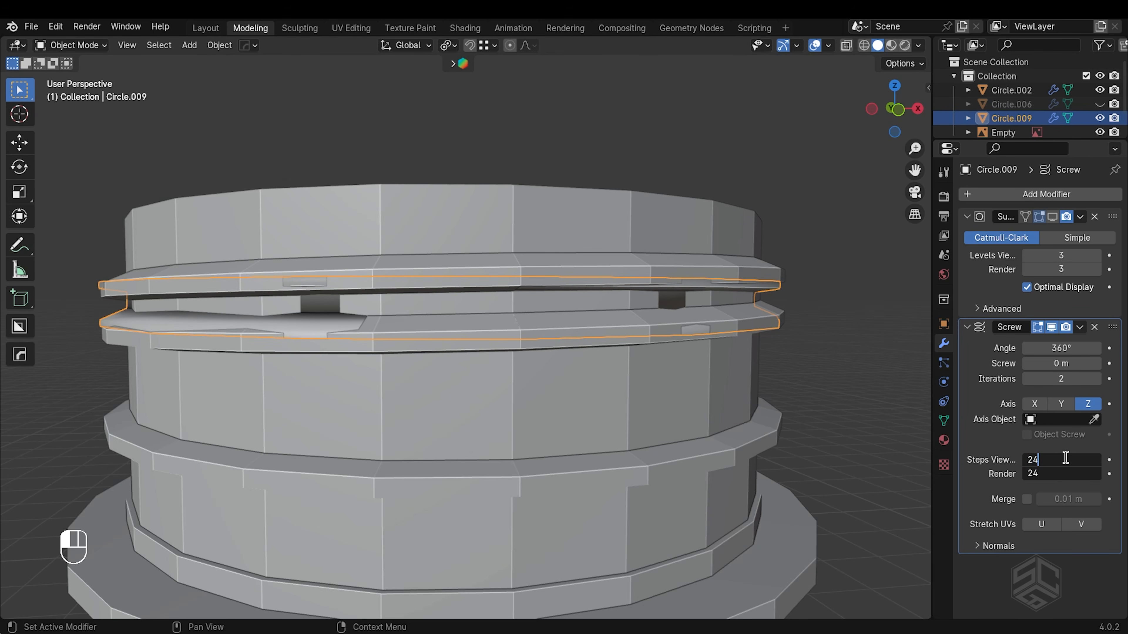
key("Return")
left_click_drag(1061, 363, 1084, 364, "shift")
left_click(1043, 365)
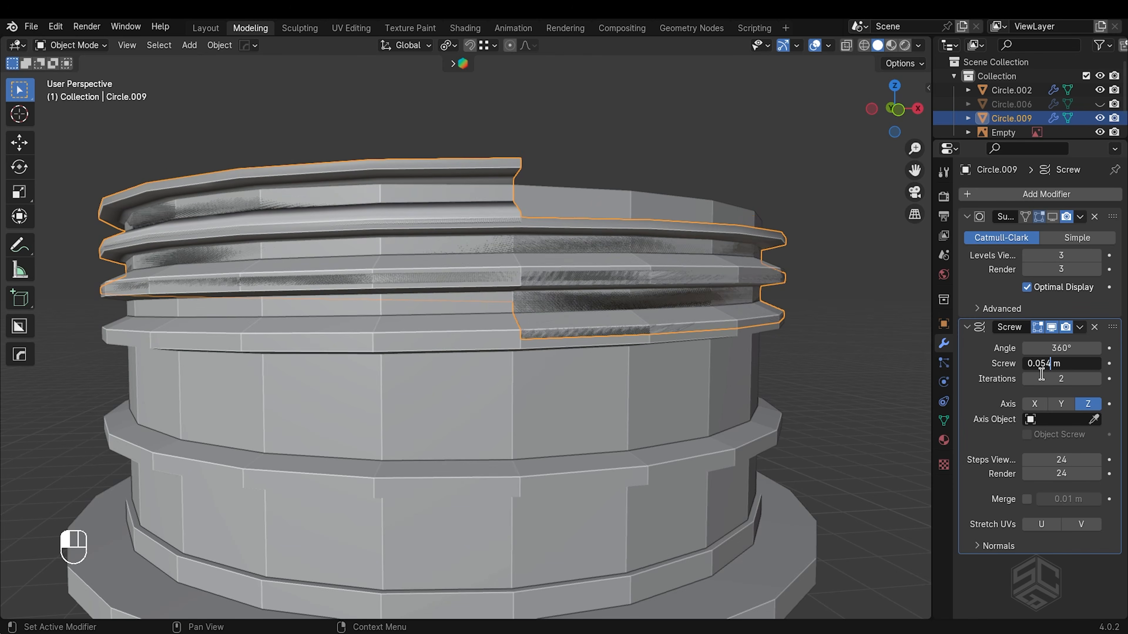
key("Return")
- Isolate the generated thread in local view and apply its Screw modifier
middle_click_drag(634, 296, 690, 334)
key("KP_Divide")
left_click(1079, 328)
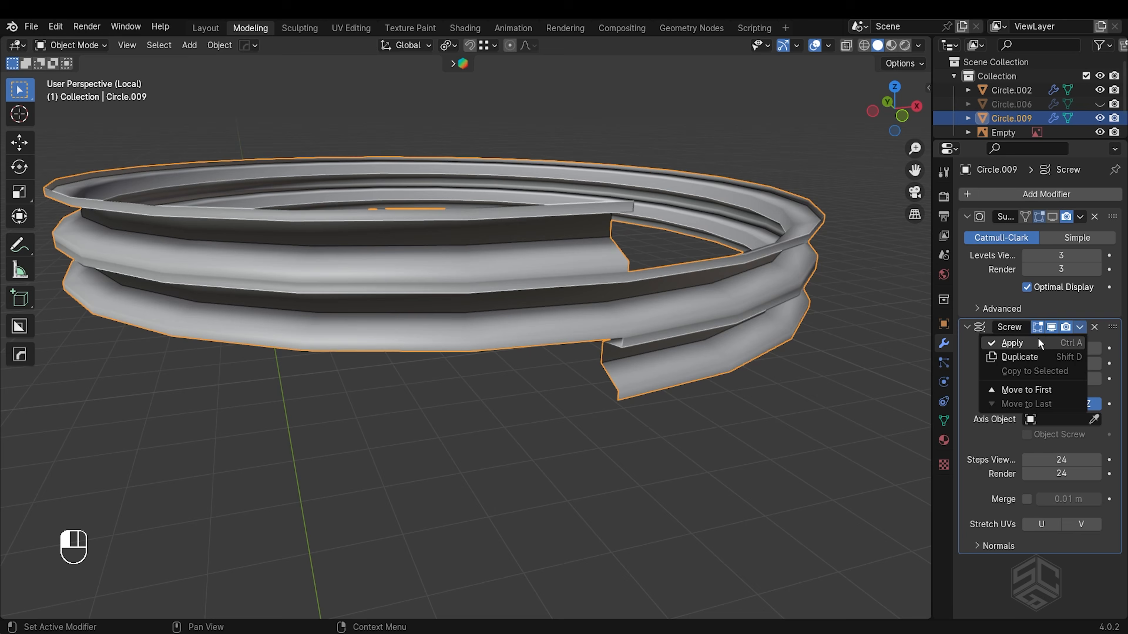
left_click(1039, 343)
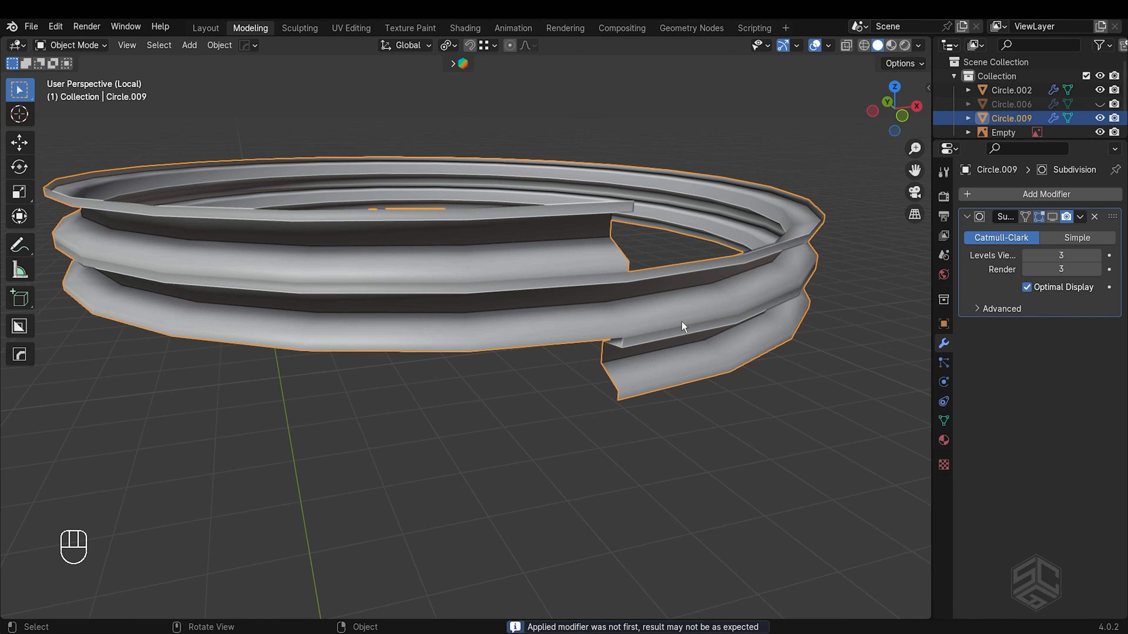
- Add a Weld modifier to the thread, raise its distance to about 0.007 m and apply it to merge the overlapping turns
key("Tab")
middle_click_drag(640, 292, 657, 332)
scroll(657, 332, "up", 5)
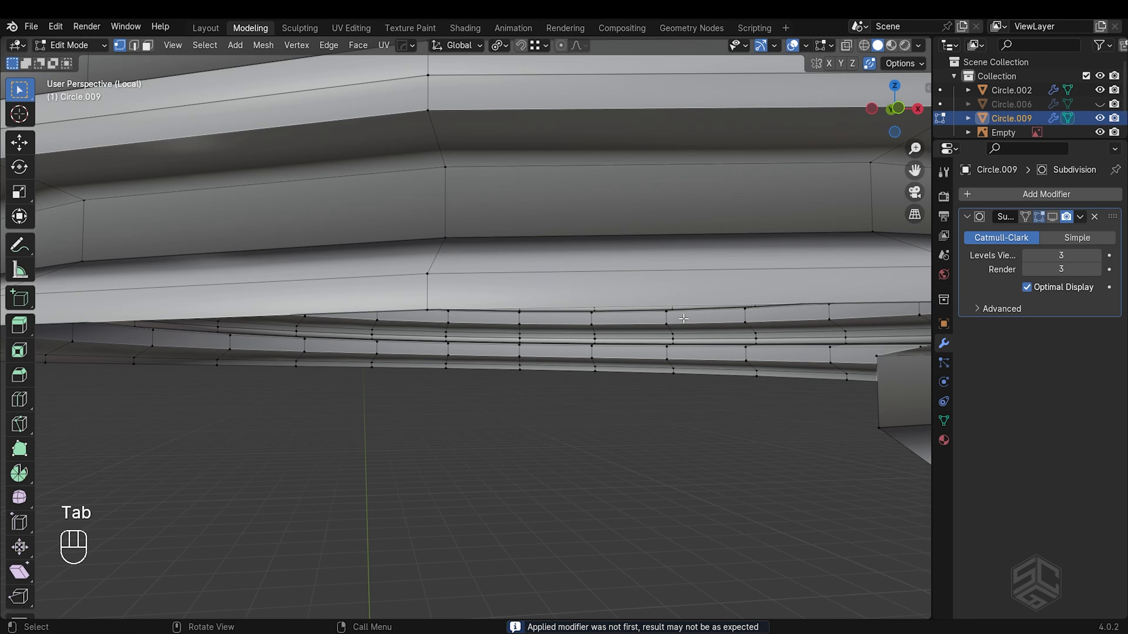
scroll(665, 331, "down", 5)
key("Tab")
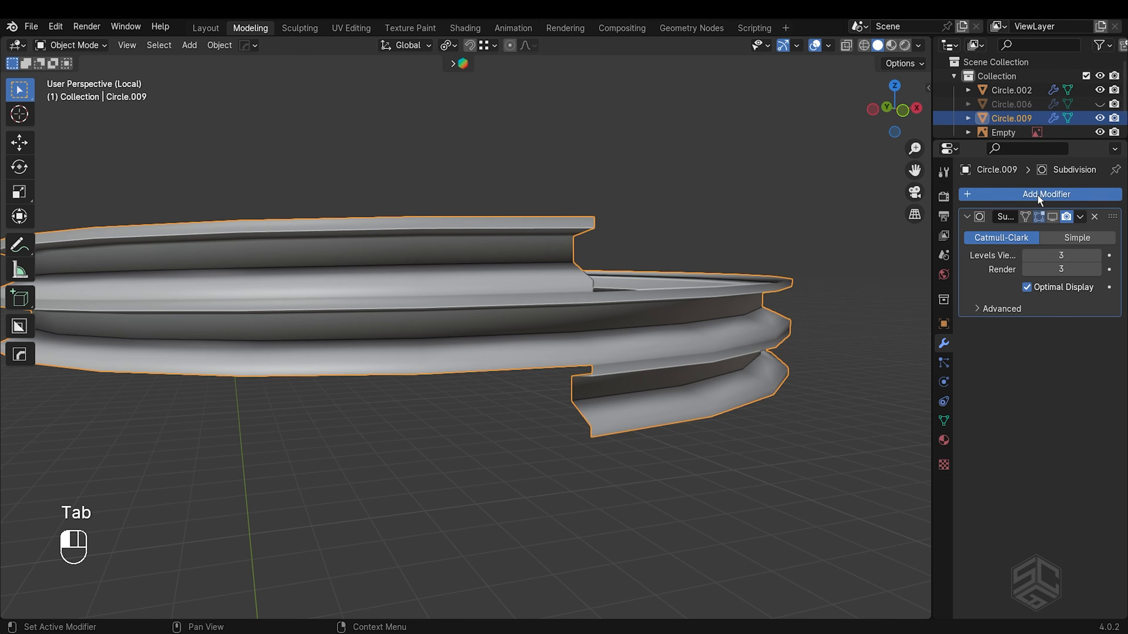
left_click(1037, 194)
mouse_move(1037, 194)
left_click(843, 421)
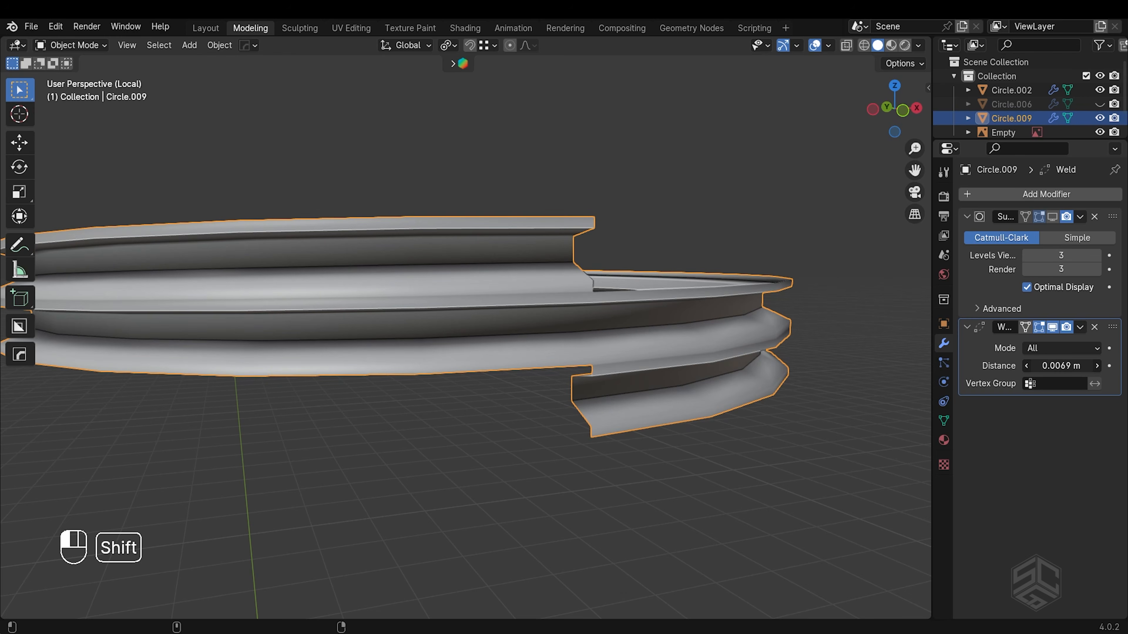
left_click(1098, 367)
left_click(1080, 327)
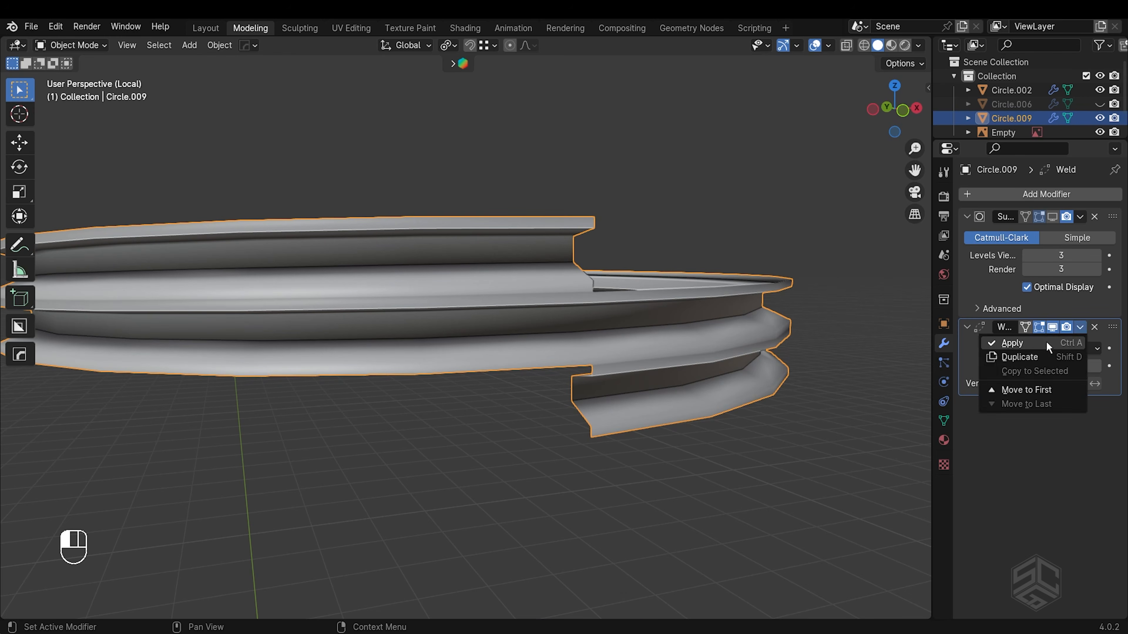
left_click(1045, 342)
- Delete one segment of faces from each free end of the welded thread, top and bottom
key("Tab")
key("3")
scroll(627, 370, "down", 3)
middle_click_drag(626, 311, 666, 293)
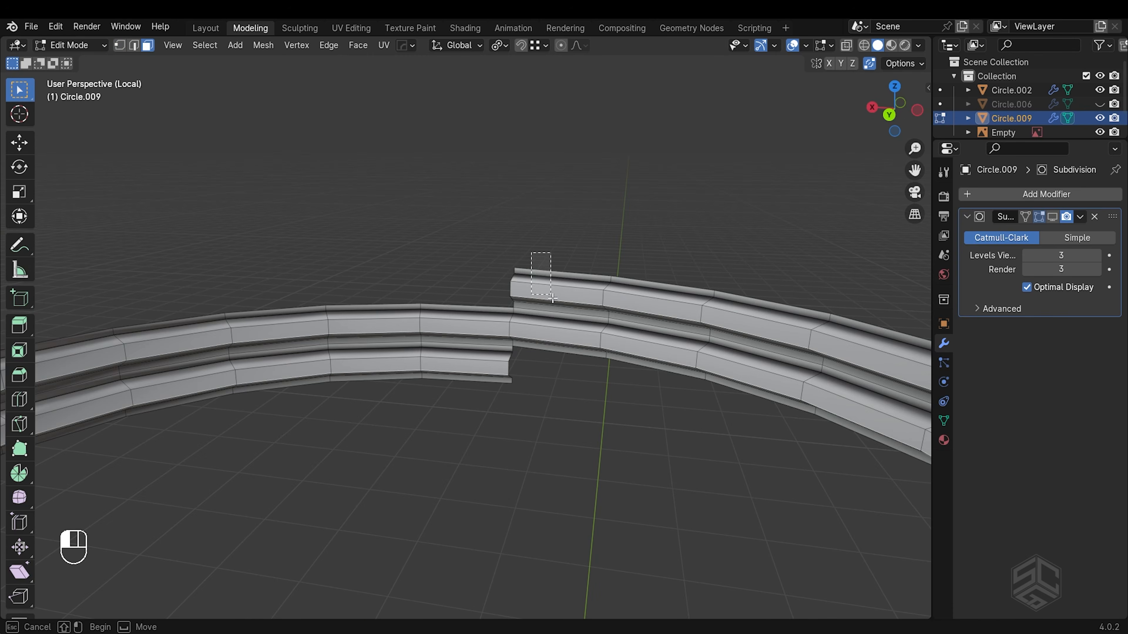
left_click(553, 284)
left_click(506, 370, "shift")
key("x")
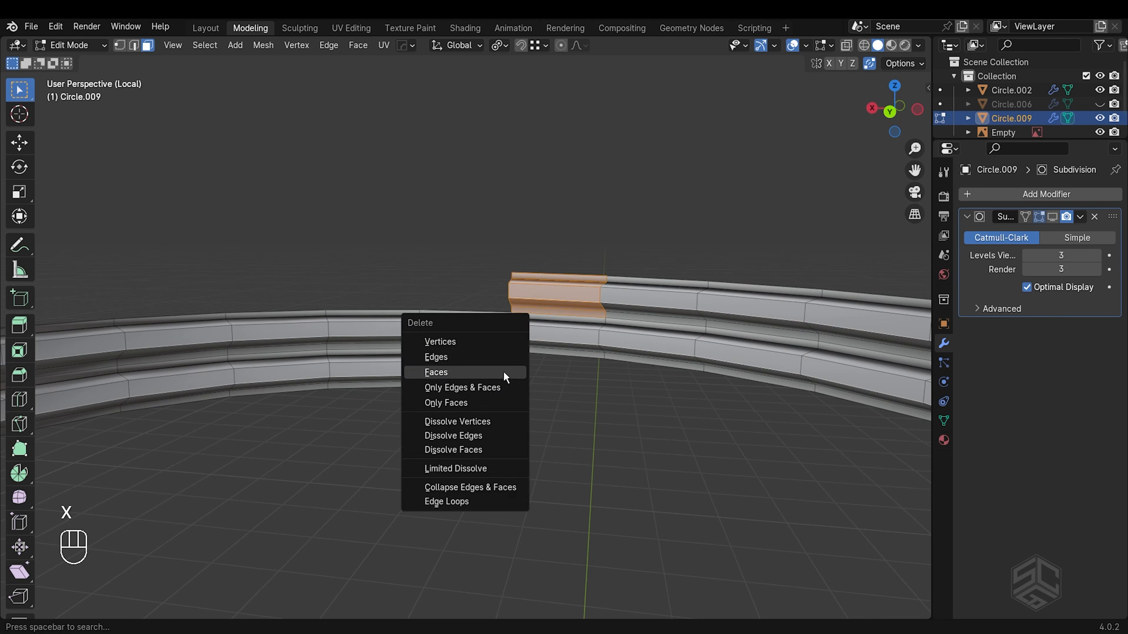
left_click(503, 370)
- Select the upper and lower boundary edges of the thread band, leaving out the short profile edges at its two ends
middle_click_drag(503, 371, 520, 312)
key("2")
key("1")
left_click(520, 312, "alt+shift")
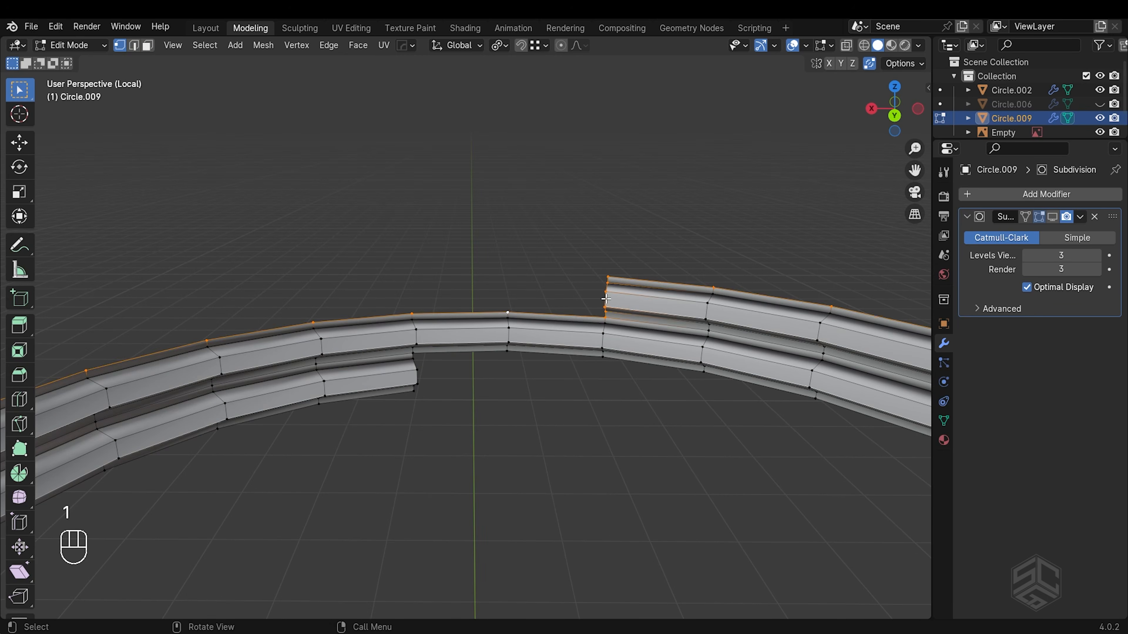
middle_click_drag(609, 284, 531, 333, "shift")
scroll(531, 333, "up", 4)
middle_click_drag(531, 337, 530, 326)
left_click_drag(552, 316, 548, 400, "ctrl")
middle_click_drag(527, 416, 281, 433, "shift")
middle_click_drag(314, 471, 307, 400)
- Extrude the boundary edges in place and scale them apart along global Z to form walls above and below the thread
key("e")
right_click(306, 400)
key("s")
key("z")
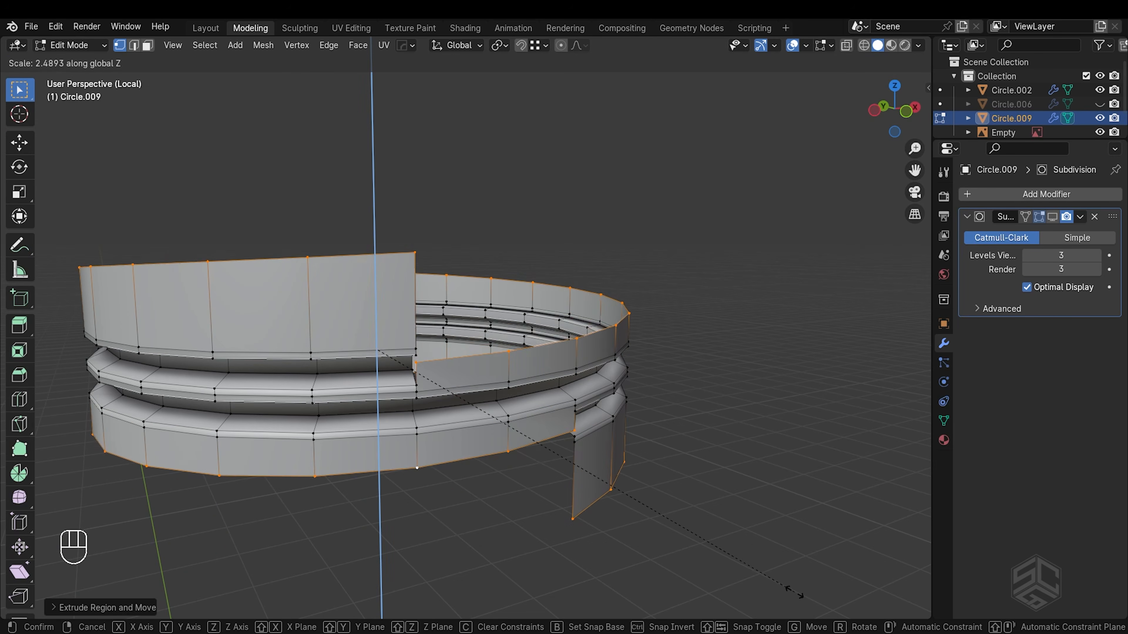
left_click(858, 599)
- Flatten the upper rim loop by scaling it to 0 along Z and lower it to just above the top thread turn
left_click(538, 350)
left_click(595, 291, "alt")
left_click(602, 289, "alt+shift")
left_click(602, 289, "alt+shift")
key("s")
key("z")
key("0")
key("Return")
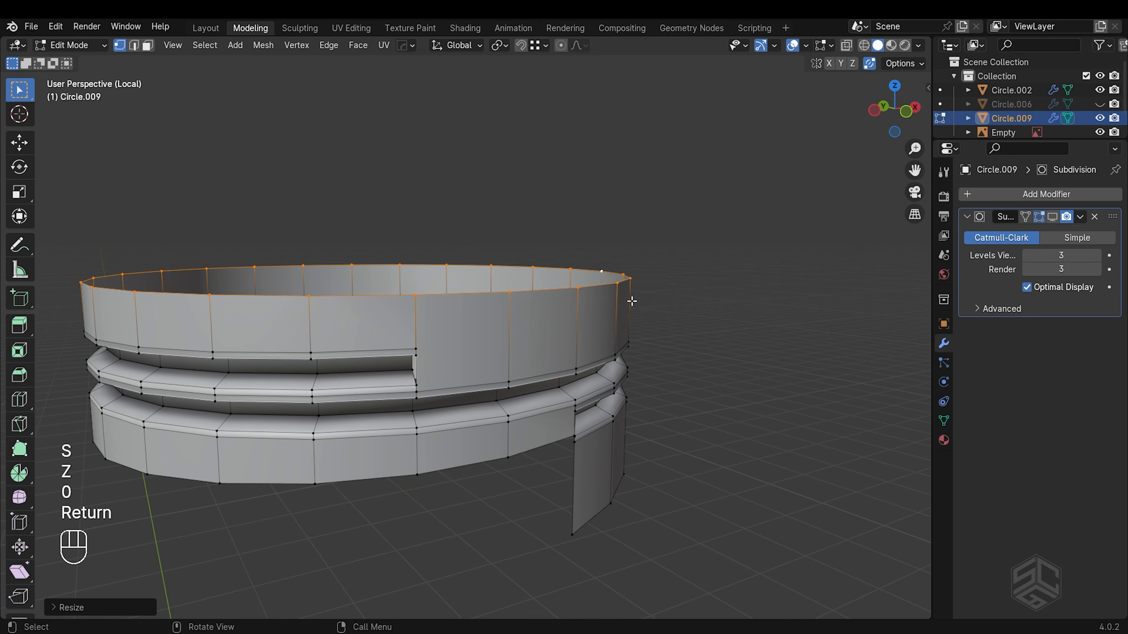
key("g")
key("z")
left_click(449, 334)
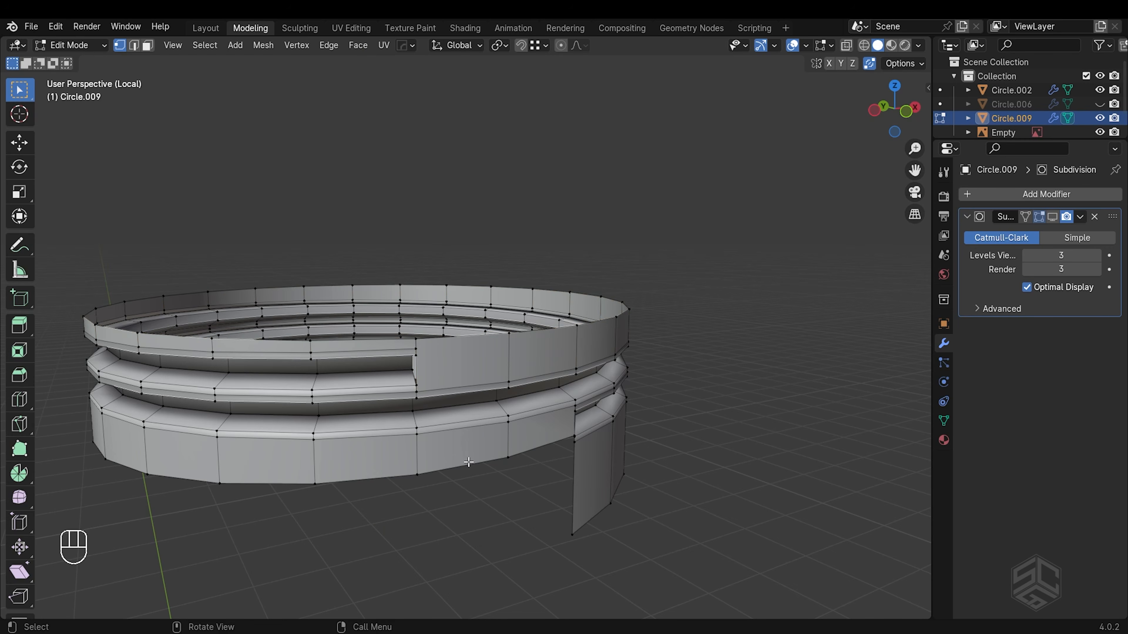
- Flatten the lower rim loop and raise it along Z to just below the lowest thread turn
left_click(574, 467, "alt")
key("g")
key("z")
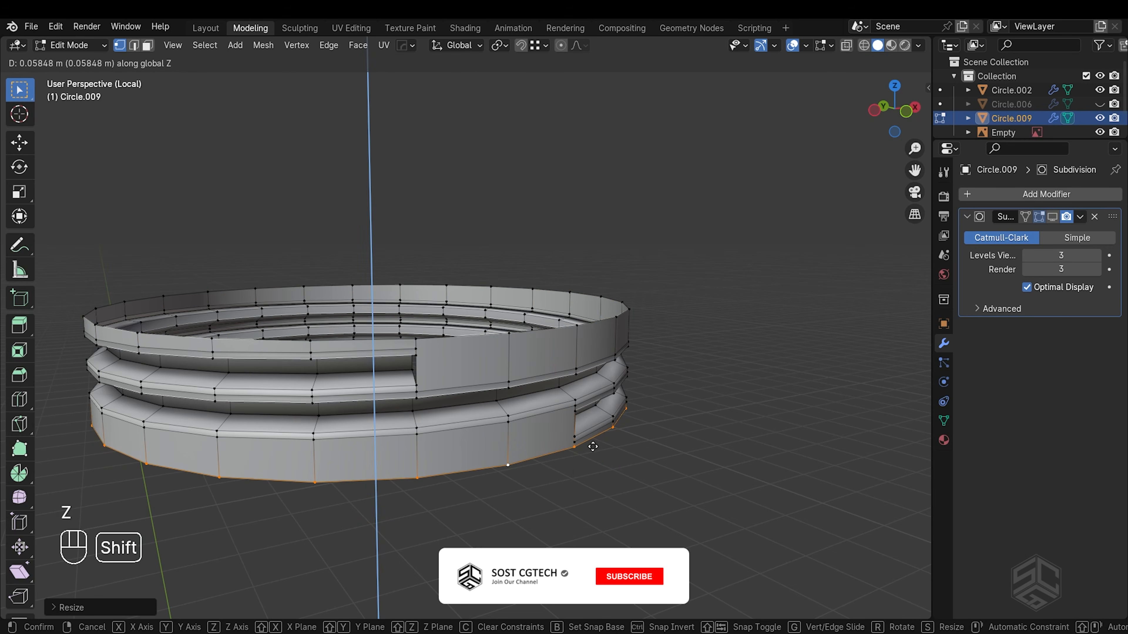
left_click(594, 446)
- Add a loop cut around the upper wall and slide it up close to the rim
middle_click_drag(460, 390, 337, 324)
key("ctrl+r")
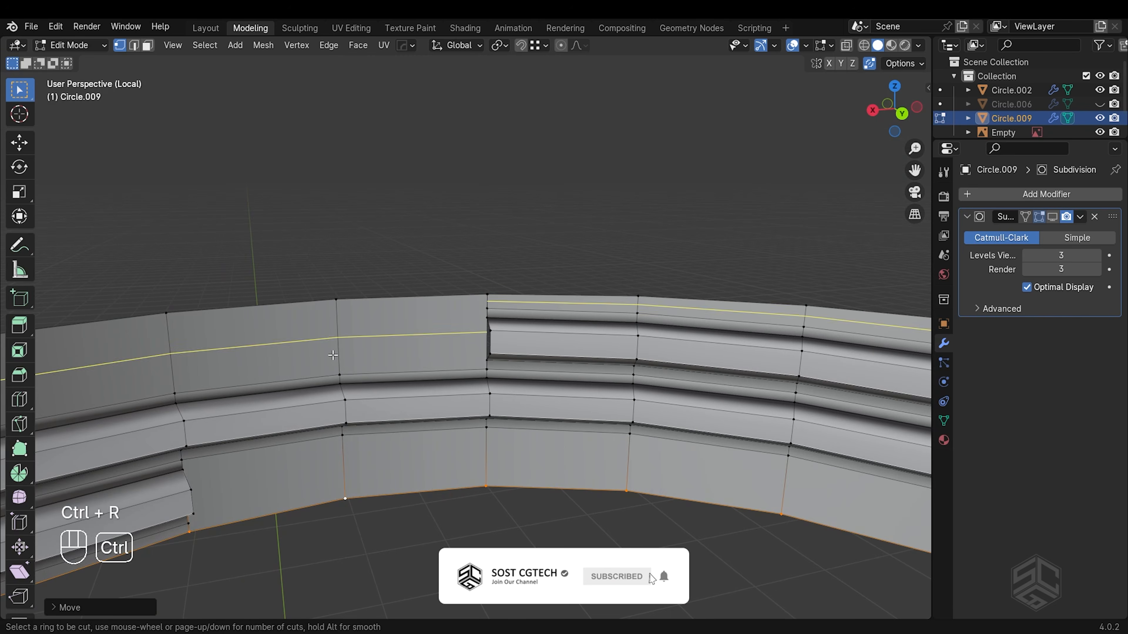
left_click(336, 326)
left_click(337, 321)
- Inset the wall face next to the thread's upper end and delete the narrow inset face bordering the thread
scroll(465, 332, "up", 3)
mouse_move(501, 329)
middle_mouse_down()
mouse_move(551, 320)
mouse_move(502, 329)
middle_mouse_up()
key("3")
left_click(372, 342)
key("i")
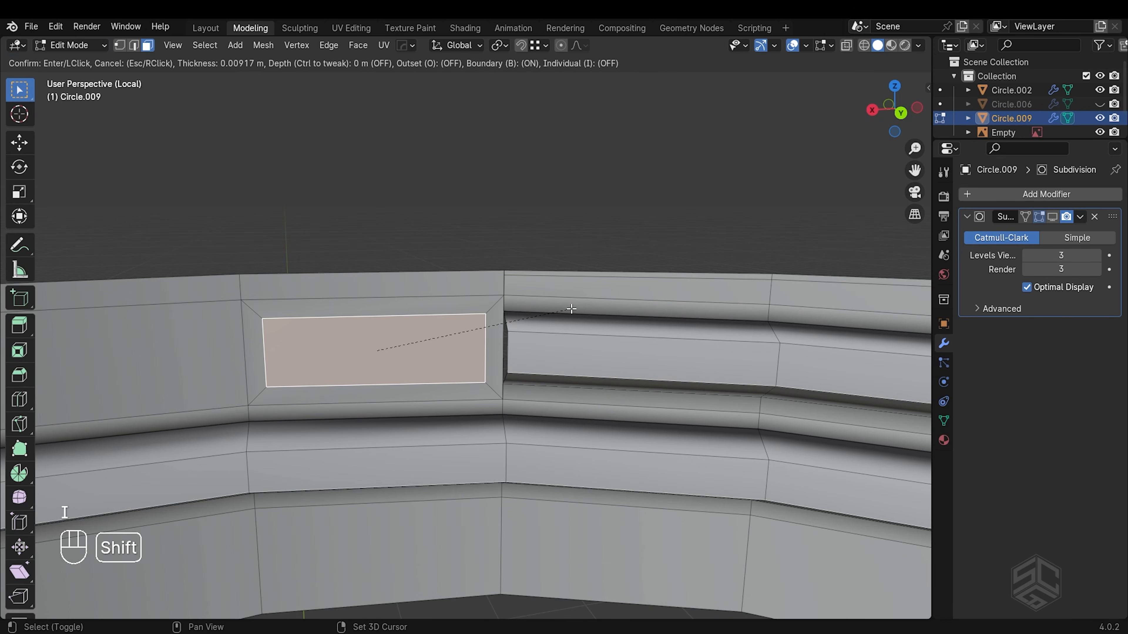
left_click(488, 313)
left_click(498, 332)
key("x")
left_click(498, 332)
- Snap the two inset corner vertices beside the gap onto the base corners of the thread's end profile
key("1")
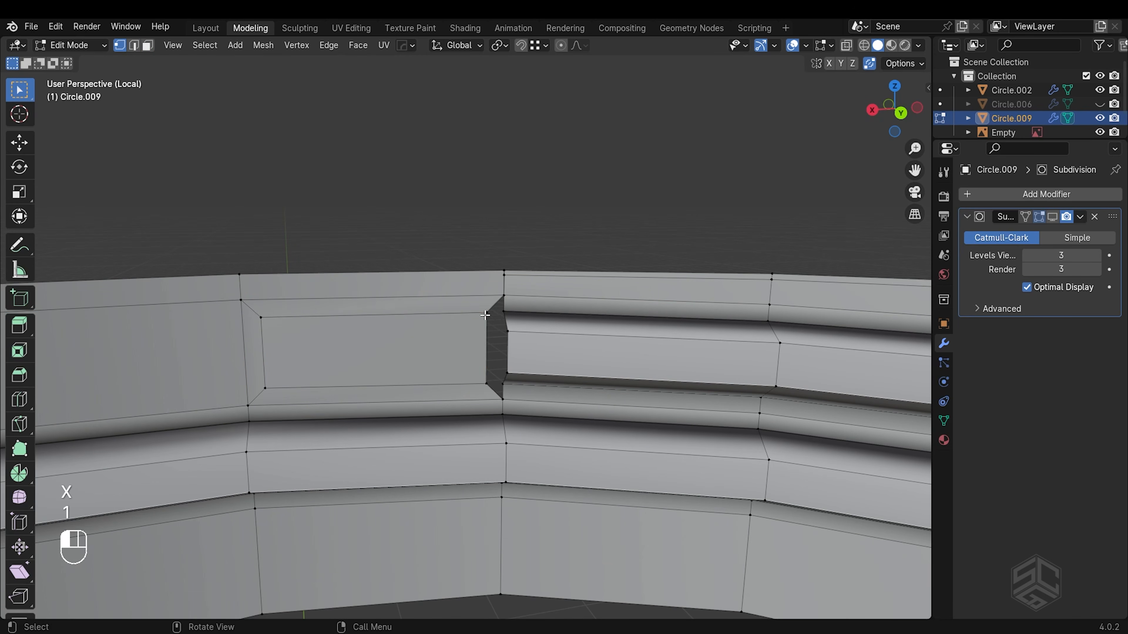
left_click(487, 311)
key("g")
left_click(503, 314, "ctrl")
left_click(487, 383)
key("g")
left_click(503, 399, "ctrl")
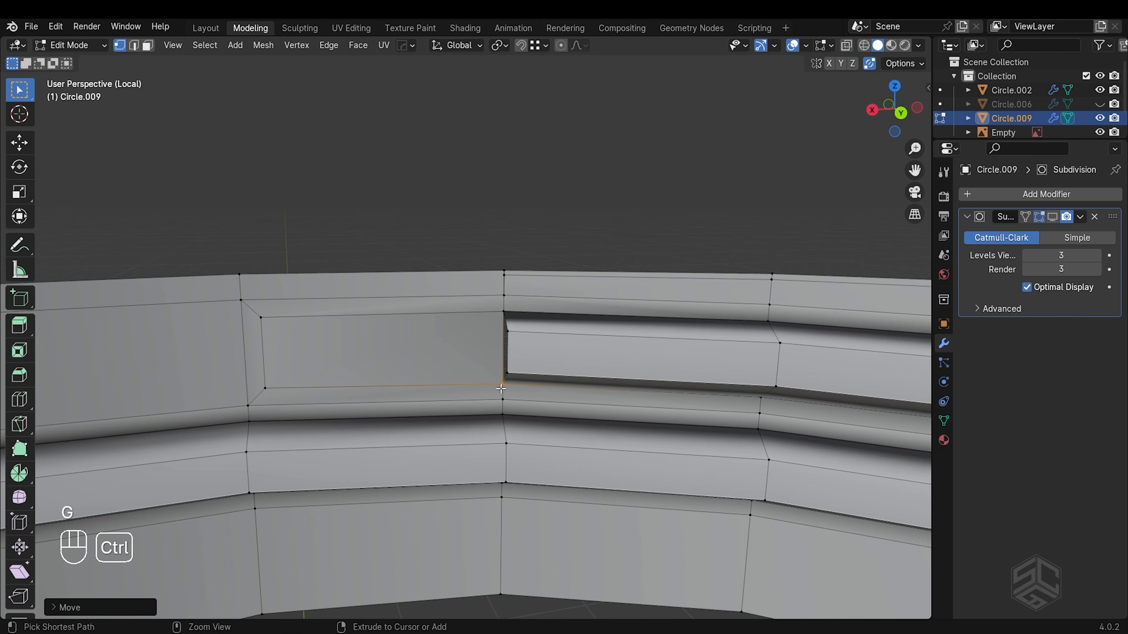
- Extrude the inset face outward by about the thread's depth and delete the end face where the block meets the thread
middle_click_drag(503, 399, 433, 391)
key("3")
key("e")
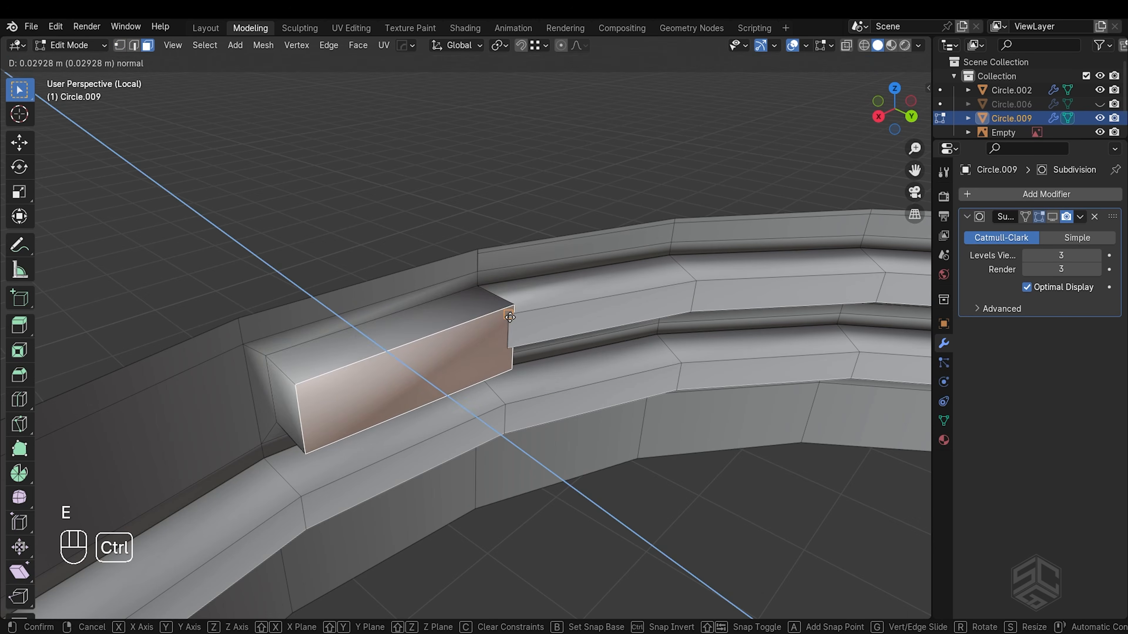
left_click(510, 314, "ctrl")
middle_click_drag(510, 315, 409, 329)
left_click(573, 320)
left_click(518, 312)
key("x")
left_click(504, 317)
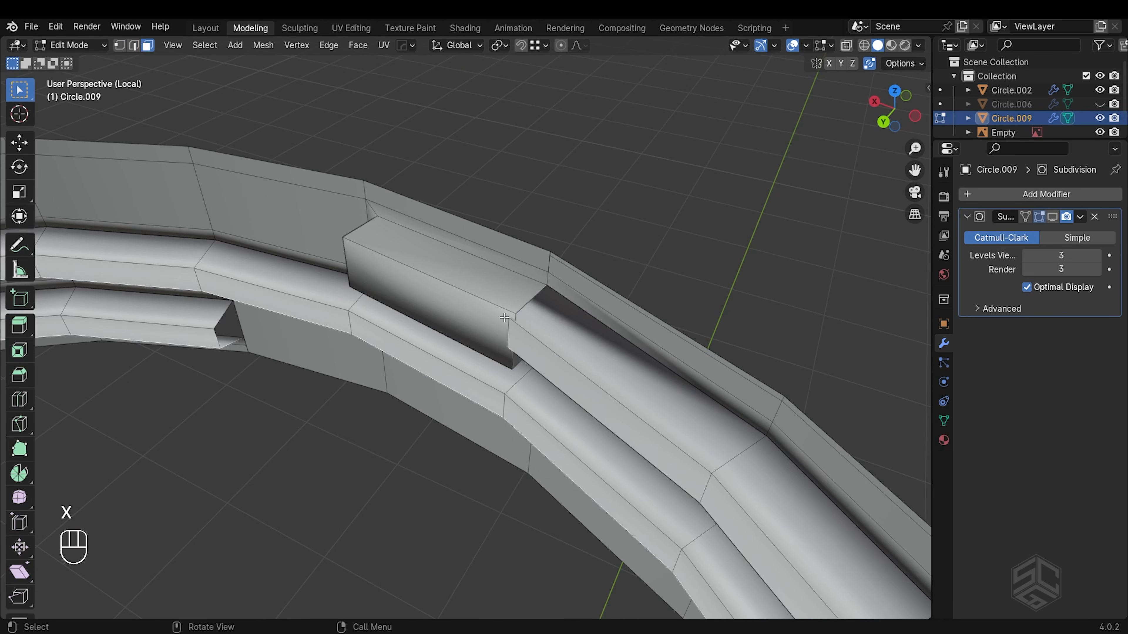
- Snap the extruded block's upper and lower outer edges onto the matching corner vertices of the thread's end profile
key("g")
left_click(509, 318, "ctrl")
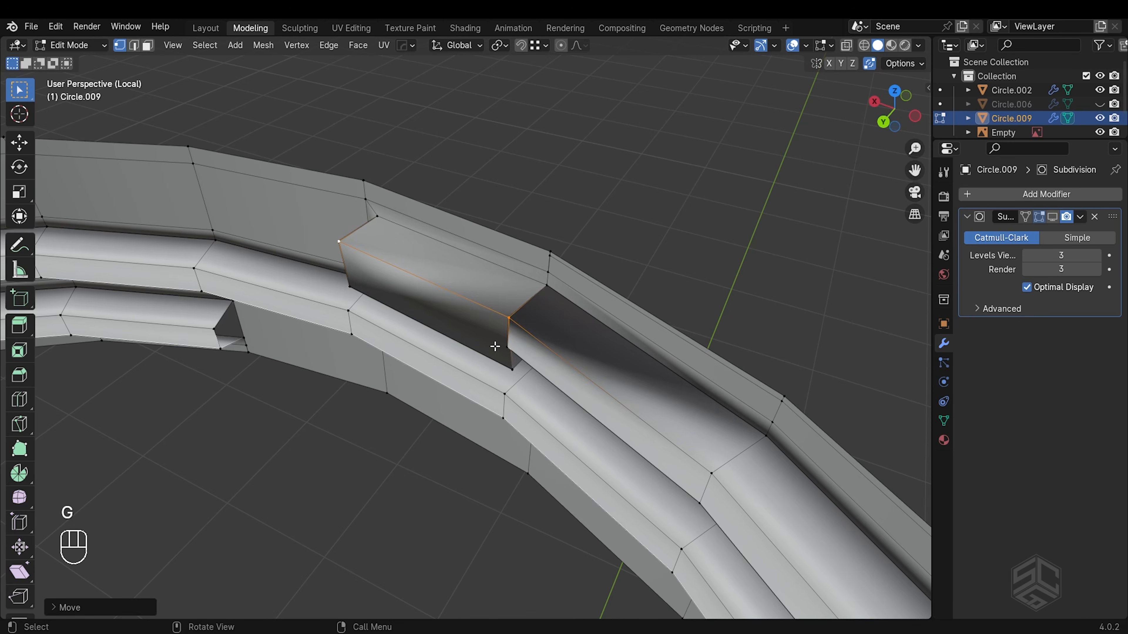
middle_click_drag(493, 345, 511, 323)
left_click(514, 370)
key("g")
left_click(532, 361, "ctrl")
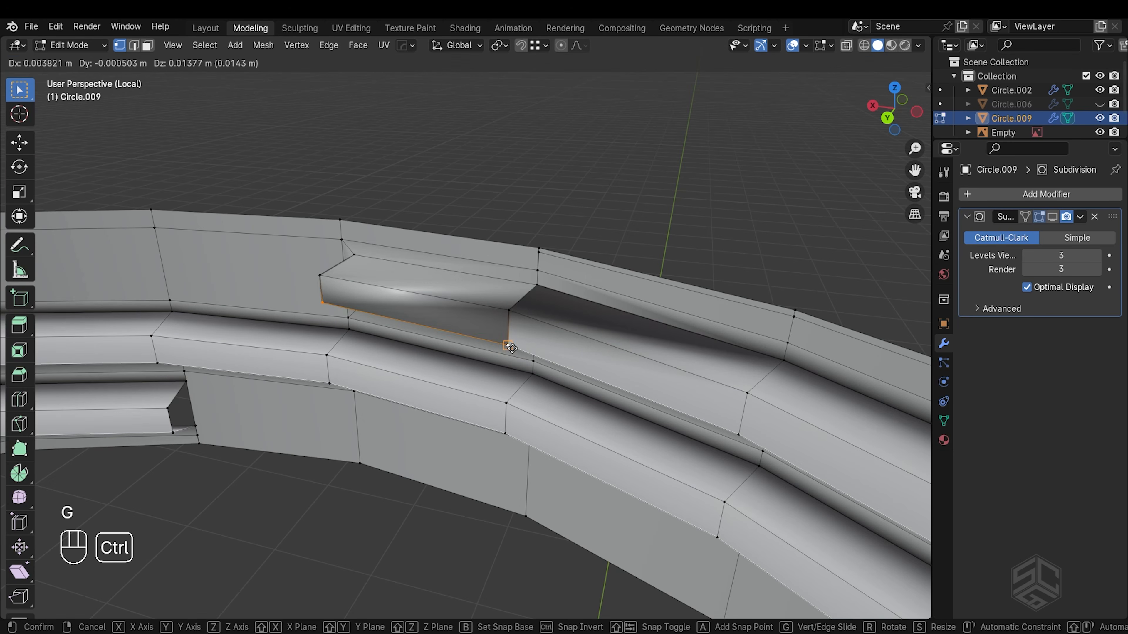
- Recalculate the normals of the whole mesh and shade the thread object flat in Object Mode
middle_click_drag(533, 361, 545, 337)
key("a")
key("shift+n")
key("Tab")
right_click(521, 345)
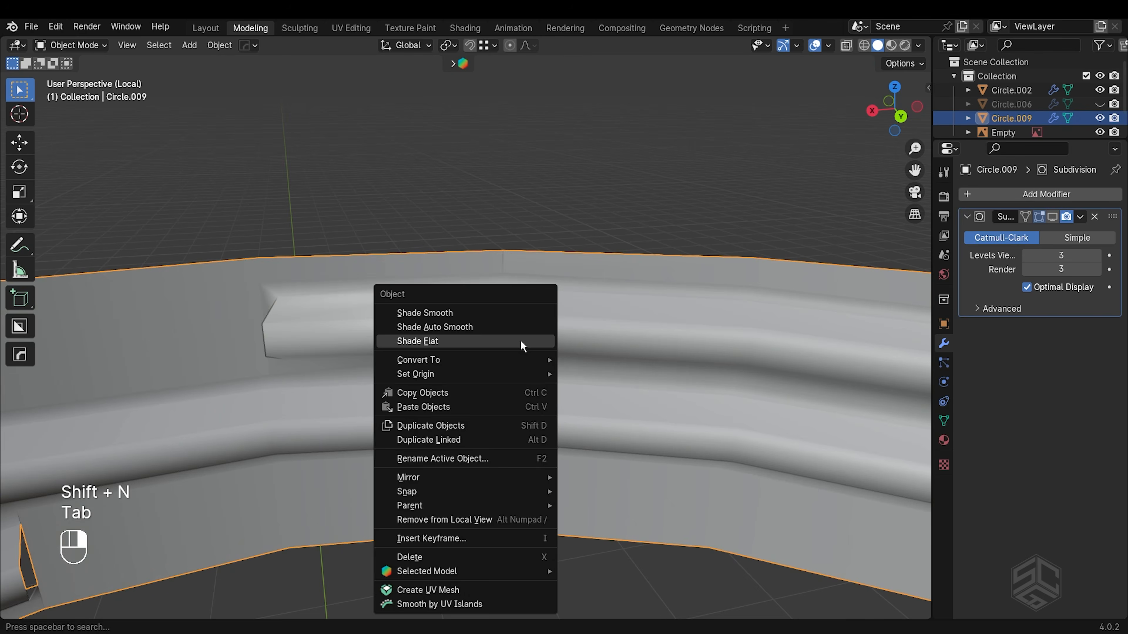
left_click(521, 344)
- In Edit Mode, slide the two outer corner vertices of the upper thread end along their edges to taper the end
middle_click_drag(314, 361, 360, 375)
key("Tab")
left_click(277, 338)
left_click(279, 372, "shift")
middle_click_drag(279, 372, 290, 365)
key("g")
key("g")
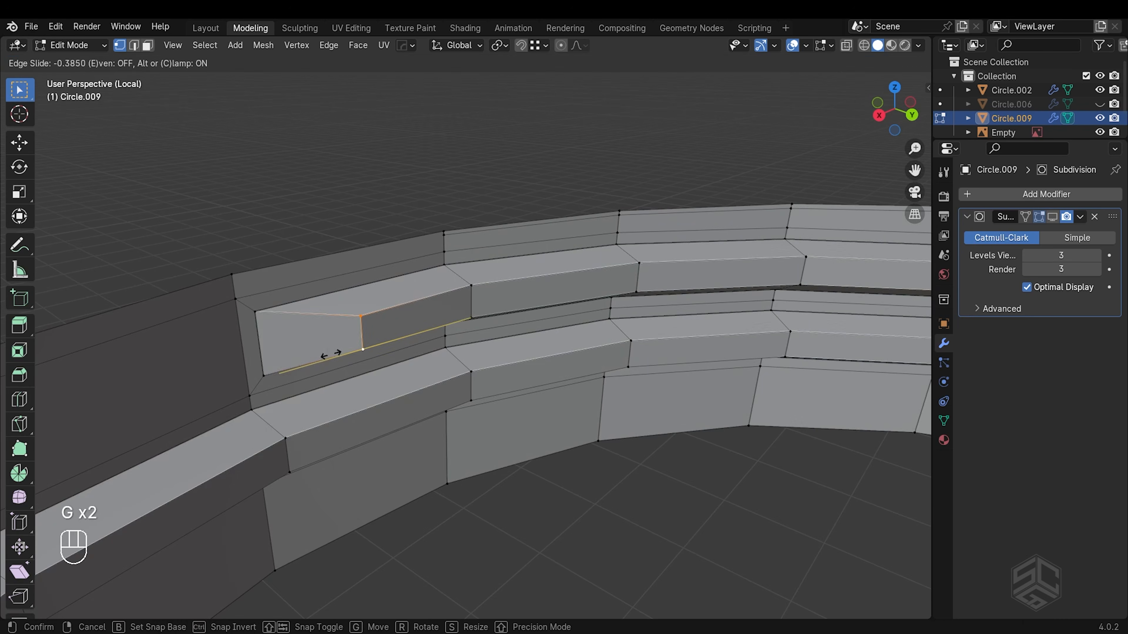
left_click(330, 356)
- Add a horizontal loop cut through the band beside the lower thread end and slide it down close to the bottom rim
scroll(424, 383, "down", 5)
middle_click_drag(423, 383, 501, 327)
scroll(501, 326, "up", 4)
key("ctrl+r")
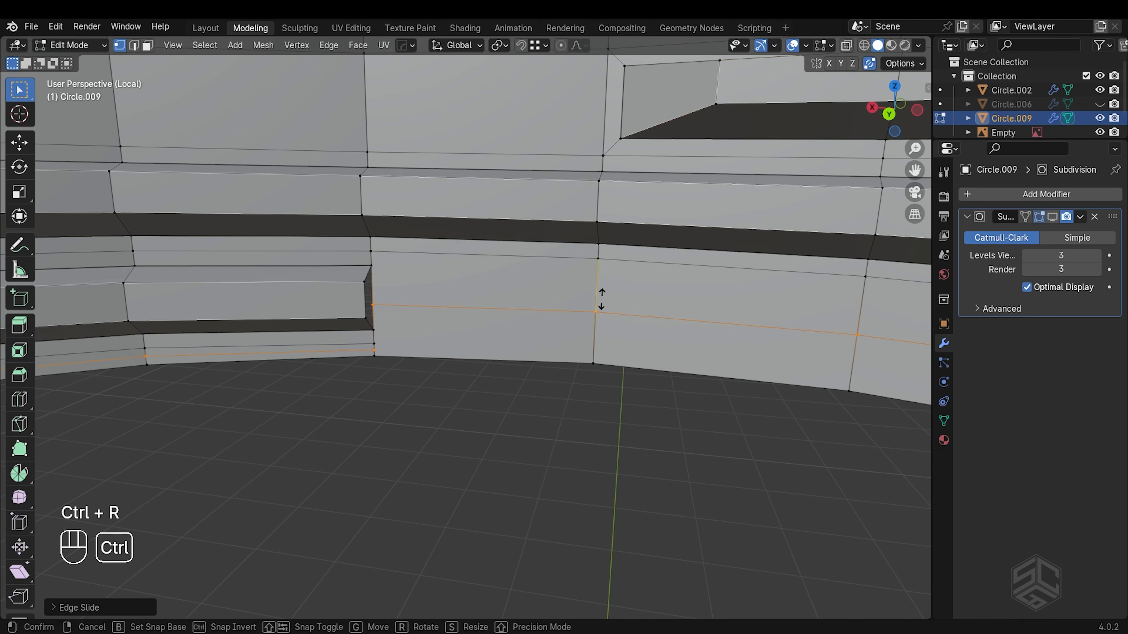
left_click(599, 297)
left_click(570, 345)
- Inset the face beside the lower thread end and delete the narrow inset strip that borders the thread
key("3")
left_click(478, 324)
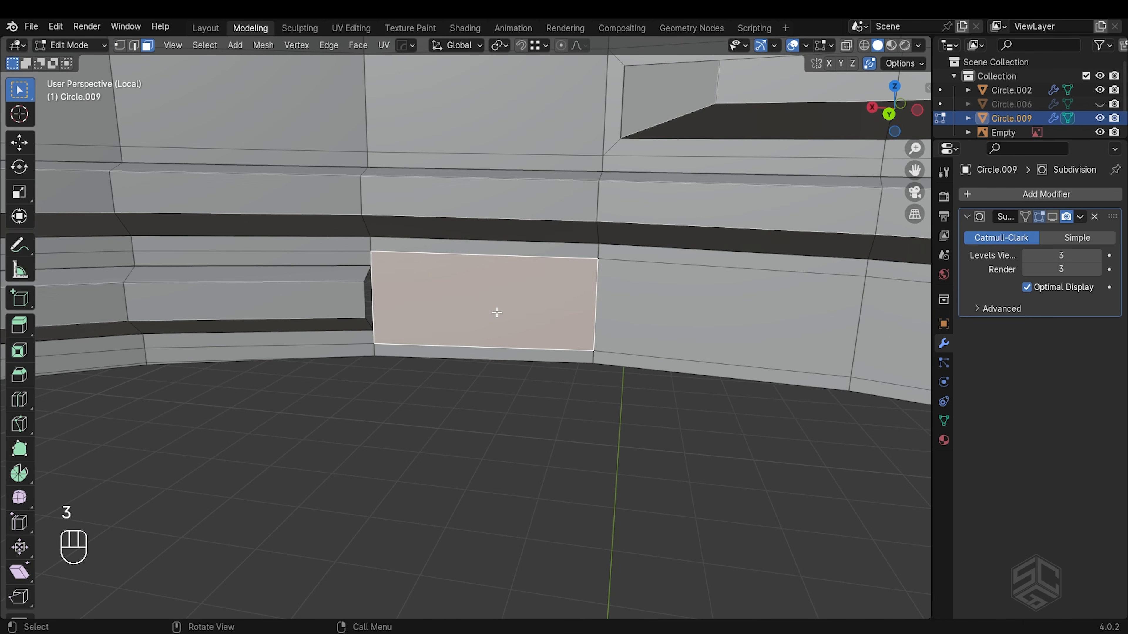
key("i")
left_click(384, 293)
key("x")
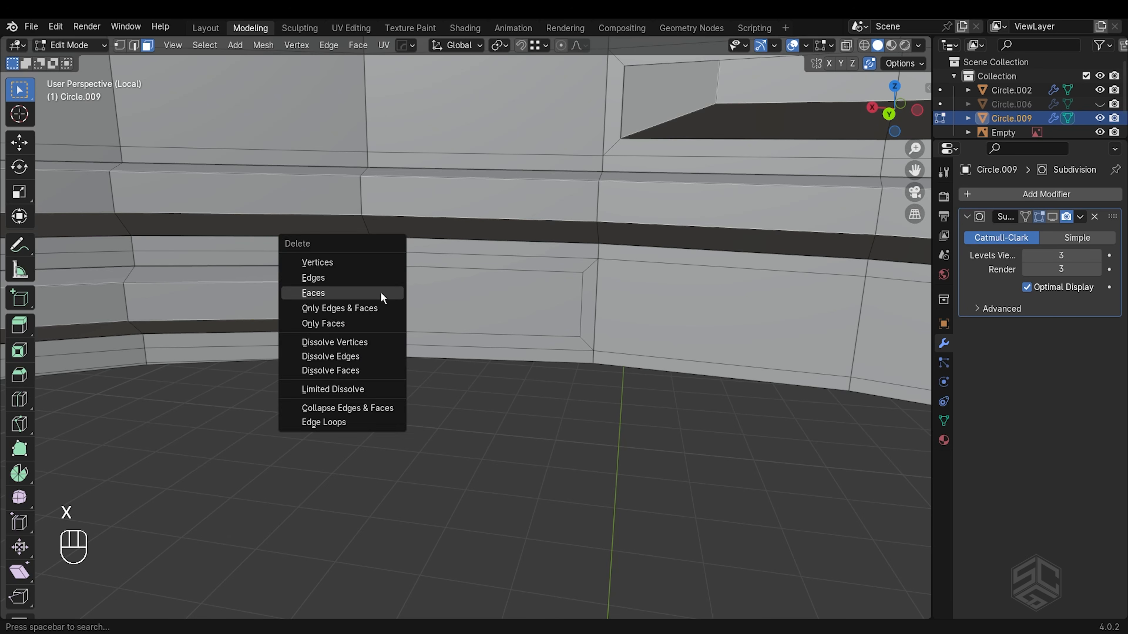
left_click(380, 296)
- Snap the two free corner vertices of the inset face onto the base corners of the lower thread's end profile
key("1")
left_click(384, 266)
key("g")
left_click(394, 331)
key("g")
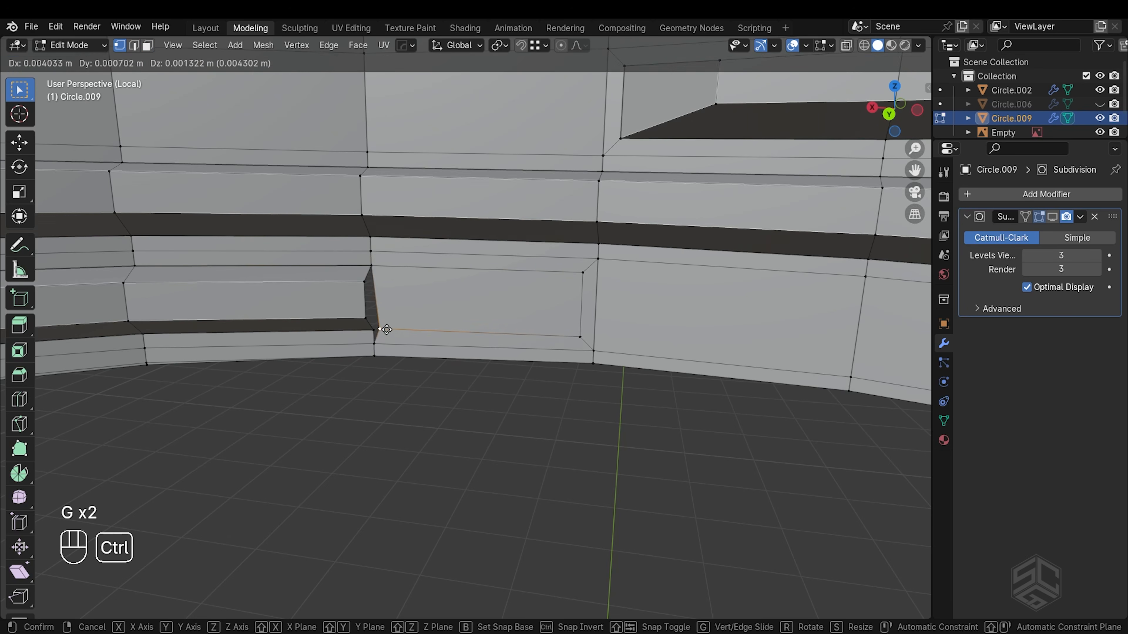
left_click(383, 330, "ctrl")
- Extrude the lower inset face outward by about the thread's depth and delete the end face where it meets the thread
middle_click_drag(384, 330, 420, 365)
key("3")
left_click(421, 327)
key("e")
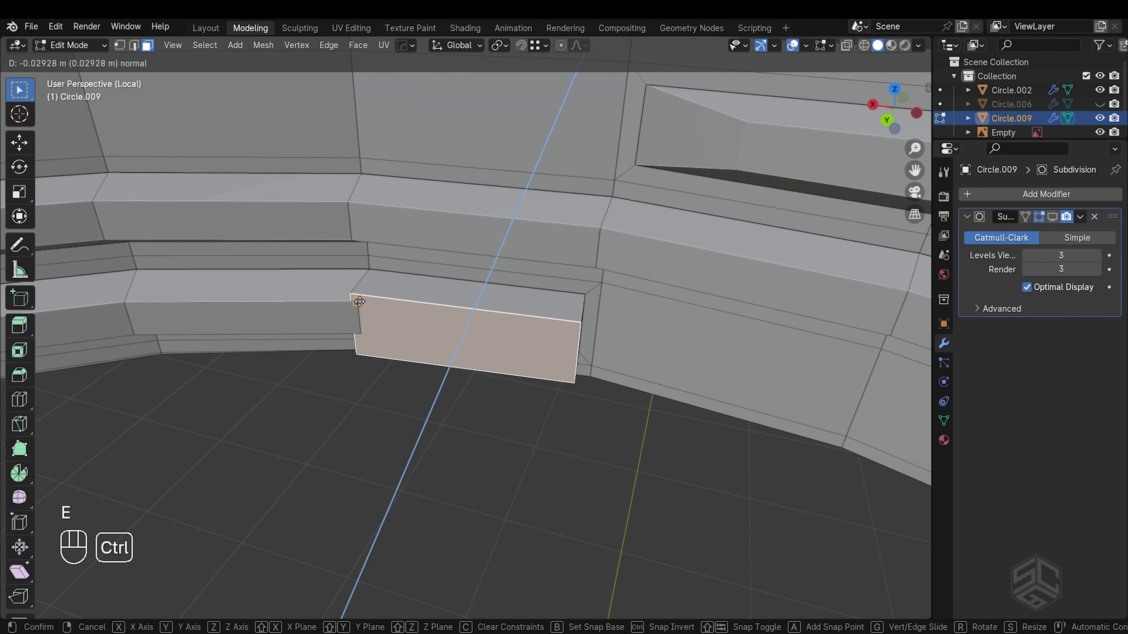
left_click(358, 300, "ctrl")
middle_click_drag(398, 315, 484, 269)
left_click(353, 361)
key("x")
left_click(357, 369)
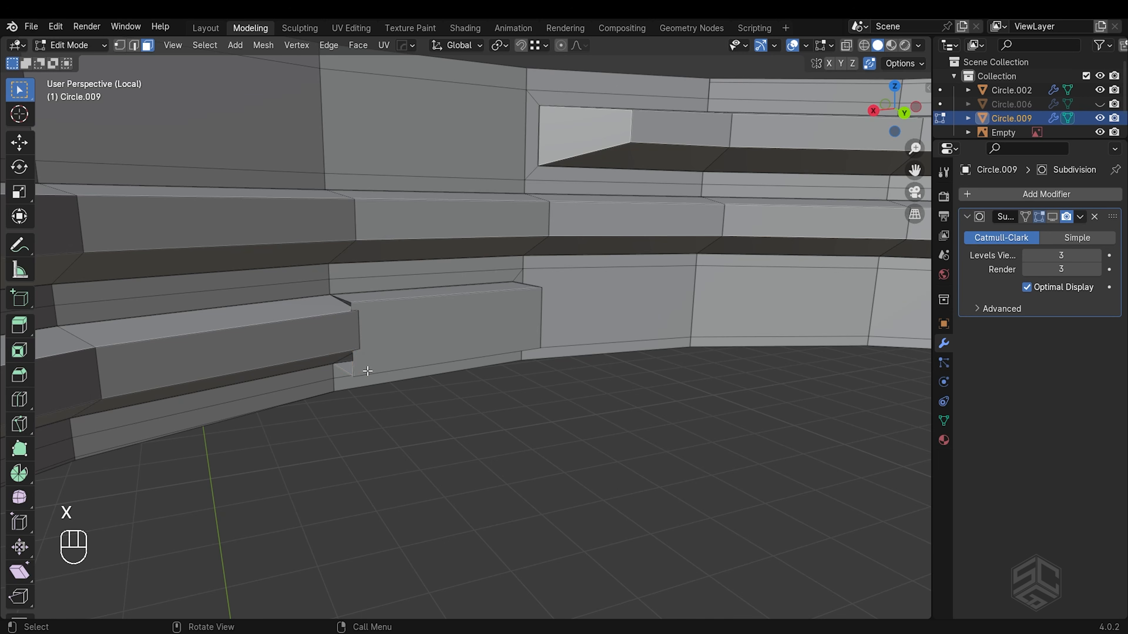
- Snap the new block's lower and upper outer edges onto the matching corner vertices of the lower thread end
left_click(352, 373, "shift")
key("g")
left_click(359, 349, "ctrl")
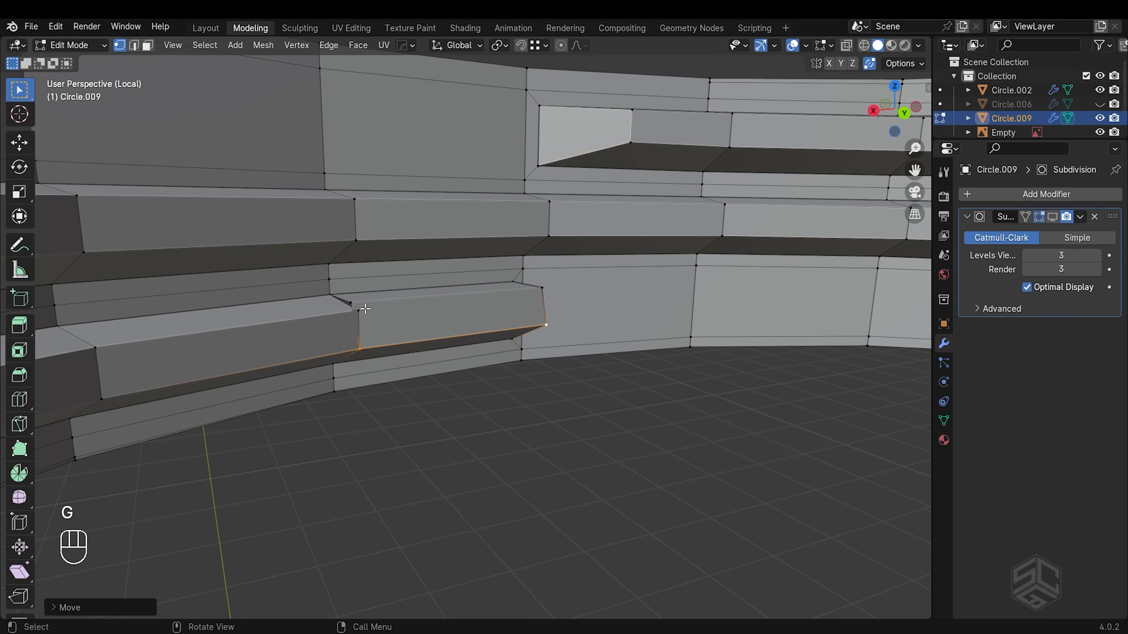
left_click(350, 303)
left_click(351, 304, "shift")
key("g")
left_click(358, 310, "ctrl")
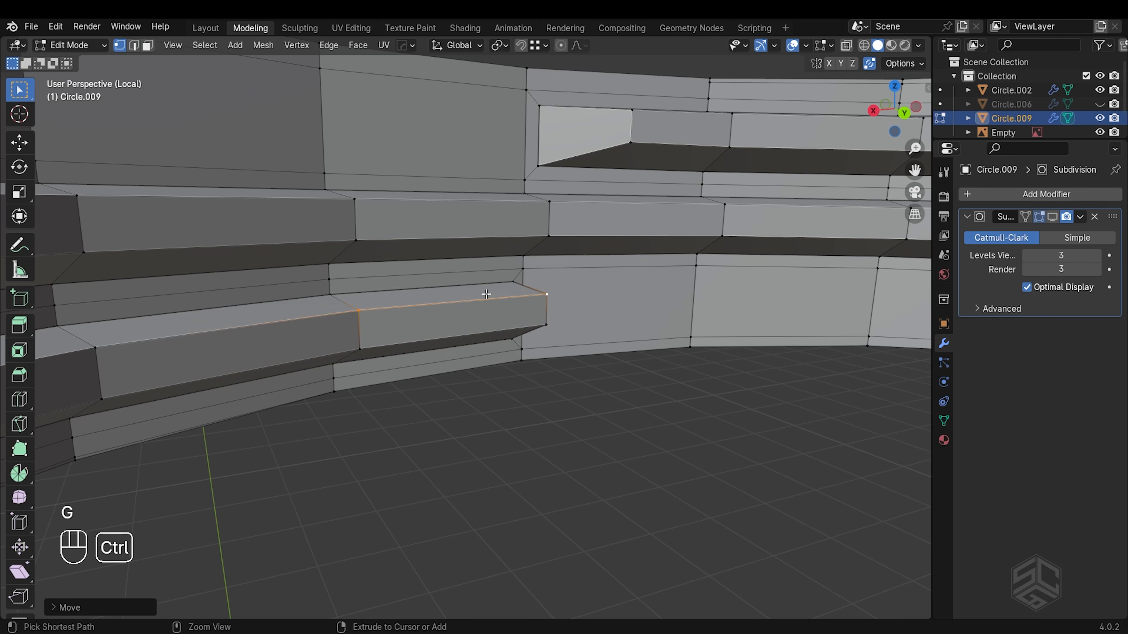
- Fill the remaining gap around the lower thread end and snap the selected vertex into place
middle_click_drag(580, 295, 599, 254)
key("f")
key("g")
left_click(568, 256, "ctrl")
scroll(568, 256, "down", 3)
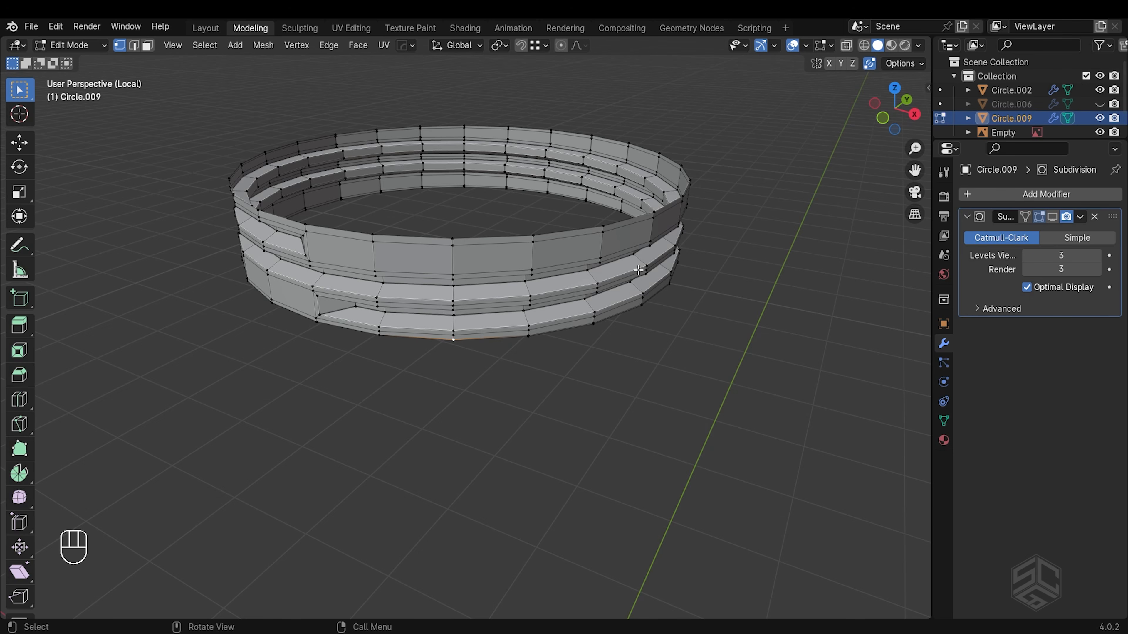
- Leave local view and Edit Mode, and move the thread ring down along Z on the bottle neck by about 0.06 m
key("slash")
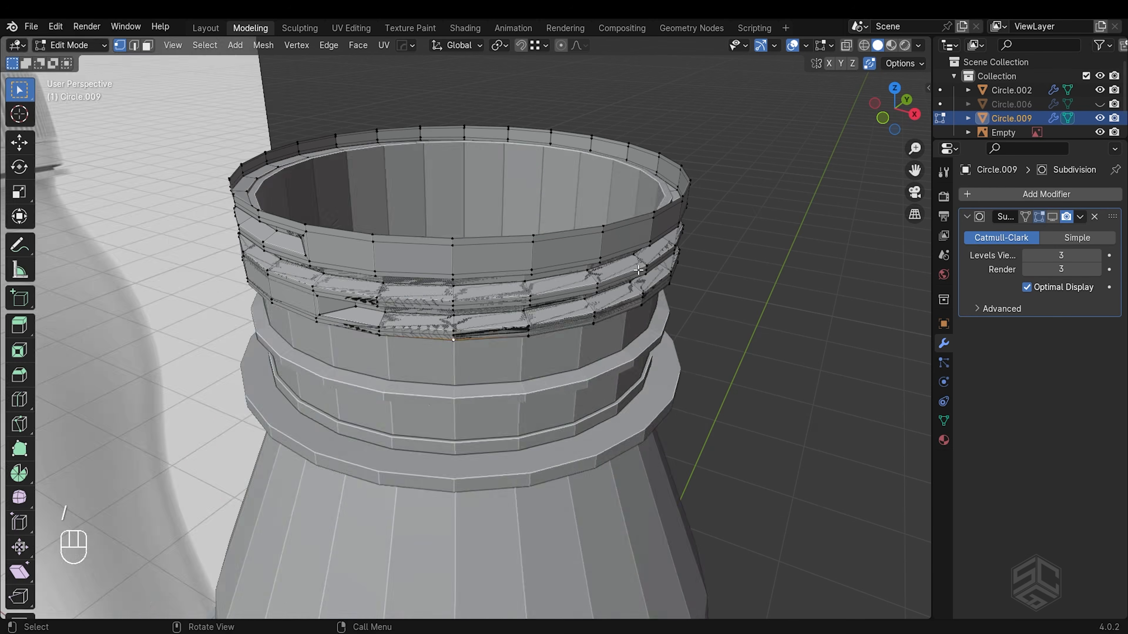
middle_click_drag(639, 270, 666, 284)
key("Tab")
middle_click_drag(732, 324, 563, 311)
middle_click_drag(564, 311, 628, 297, "shift")
key("g")
key("z")
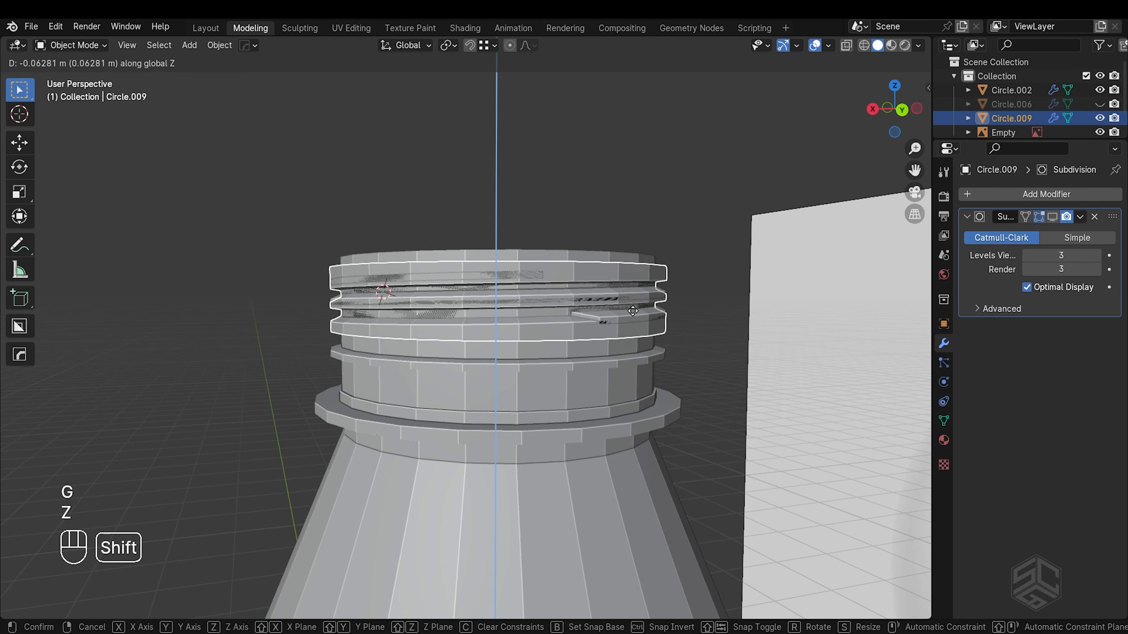
left_click(631, 313)
- Rotate the thread ring about Z and lower it further over the neck's own thread
key("r")
key("z")
left_click(782, 349)
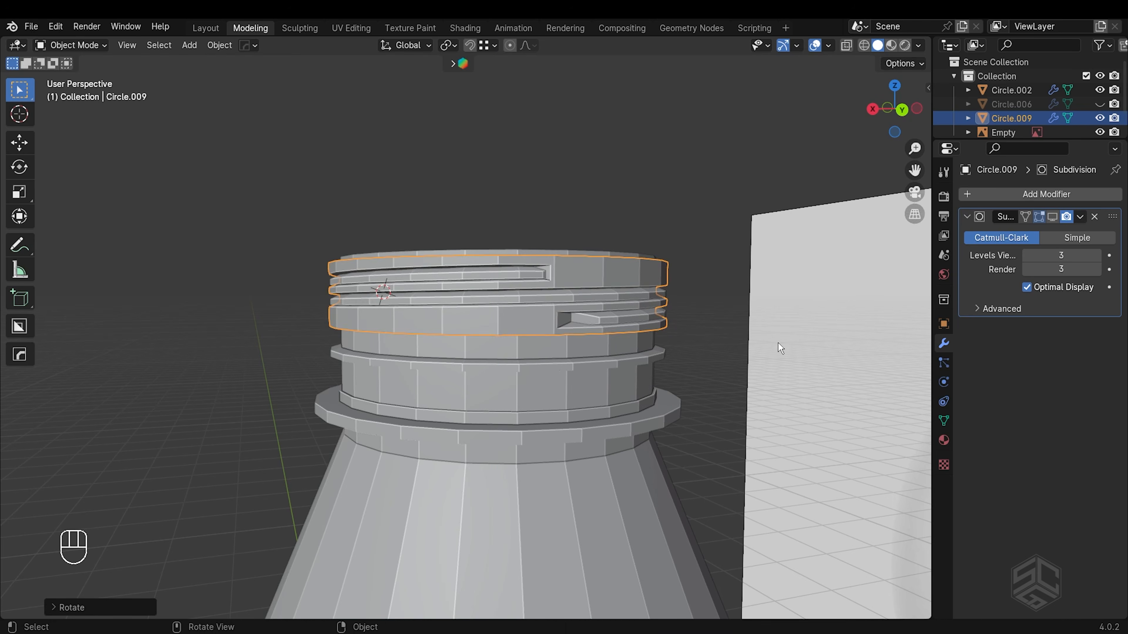
key("g")
key("z")
left_click(764, 422)
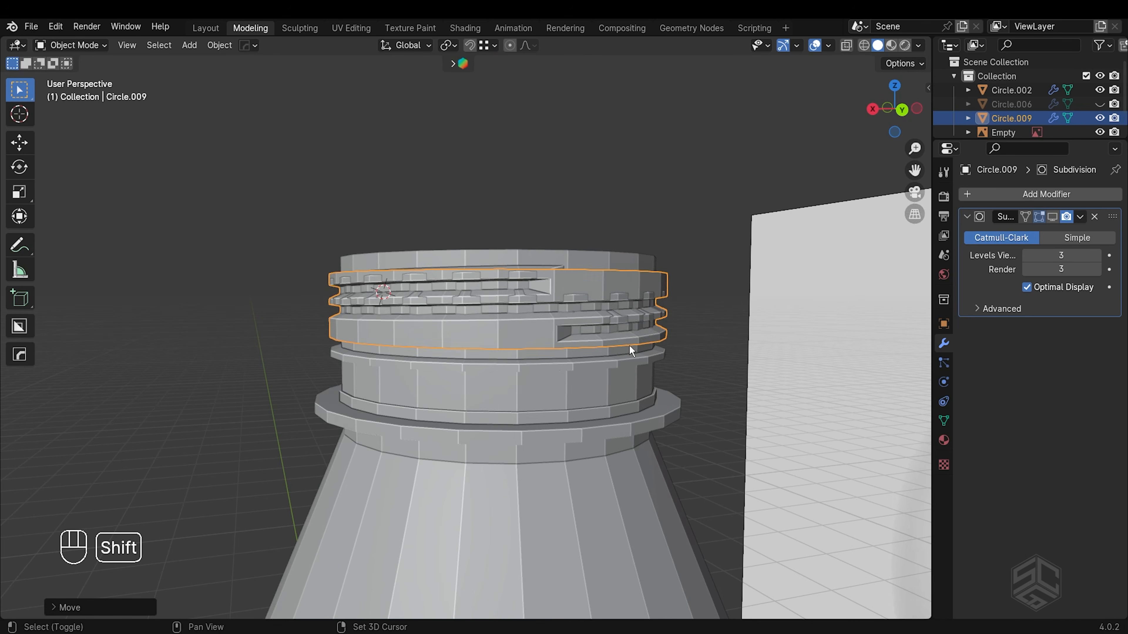
- In right view, extrude the thread ring's top edge loop up along Z to just around the neck's rim
middle_click_drag(629, 345, 650, 322)
key("Tab")
key("KP_3")
middle_click_drag(591, 229, 859, 261, "shift")
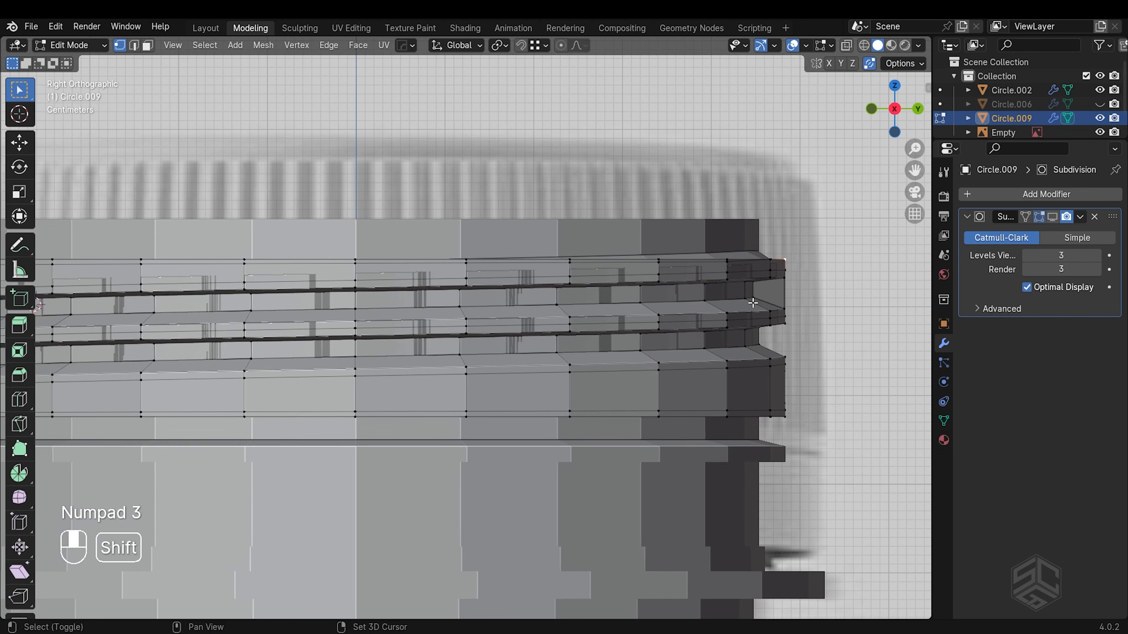
left_click(764, 259, "alt+shift")
middle_click_drag(579, 245, 629, 268, "shift")
key("e")
key("z")
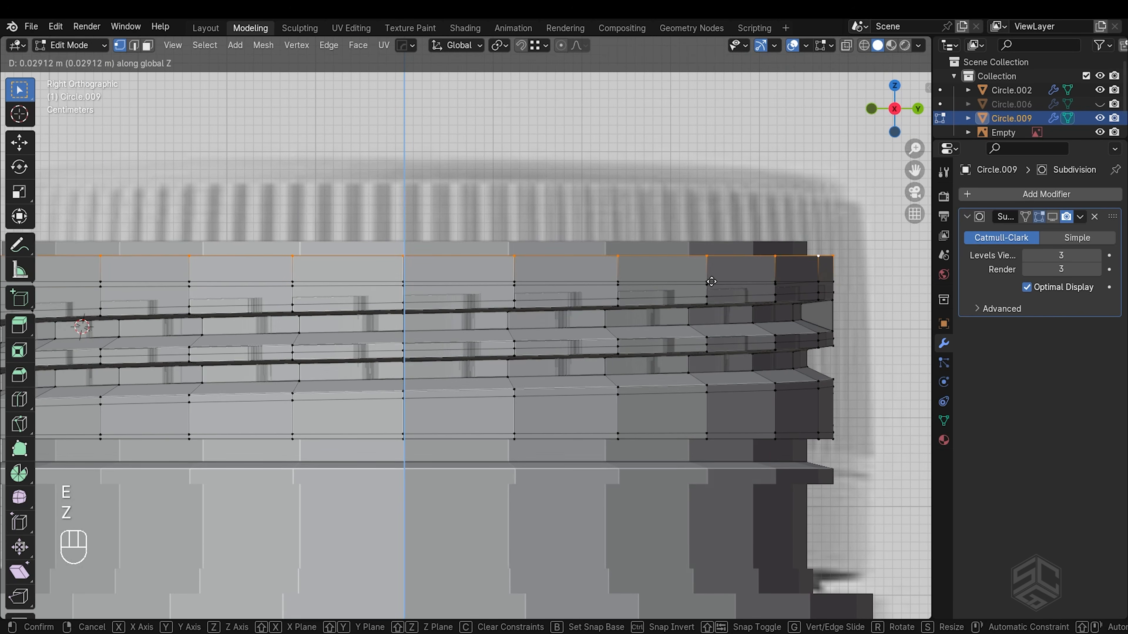
left_click(709, 262)
- Extrude the top edge loop inward twice, forming a wide lip and a narrow ring scaled to about 0.94
middle_click_drag(710, 262, 719, 311)
key("e")
key("s")
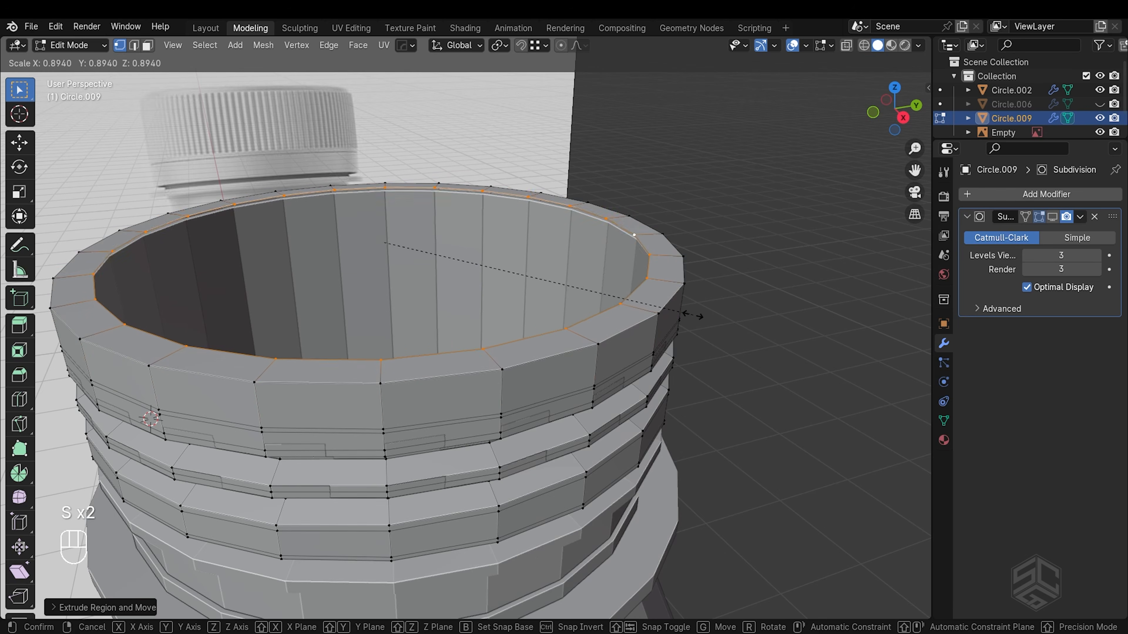
left_click(627, 300)
middle_click_drag(627, 300, 665, 329)
key("e")
key("s")
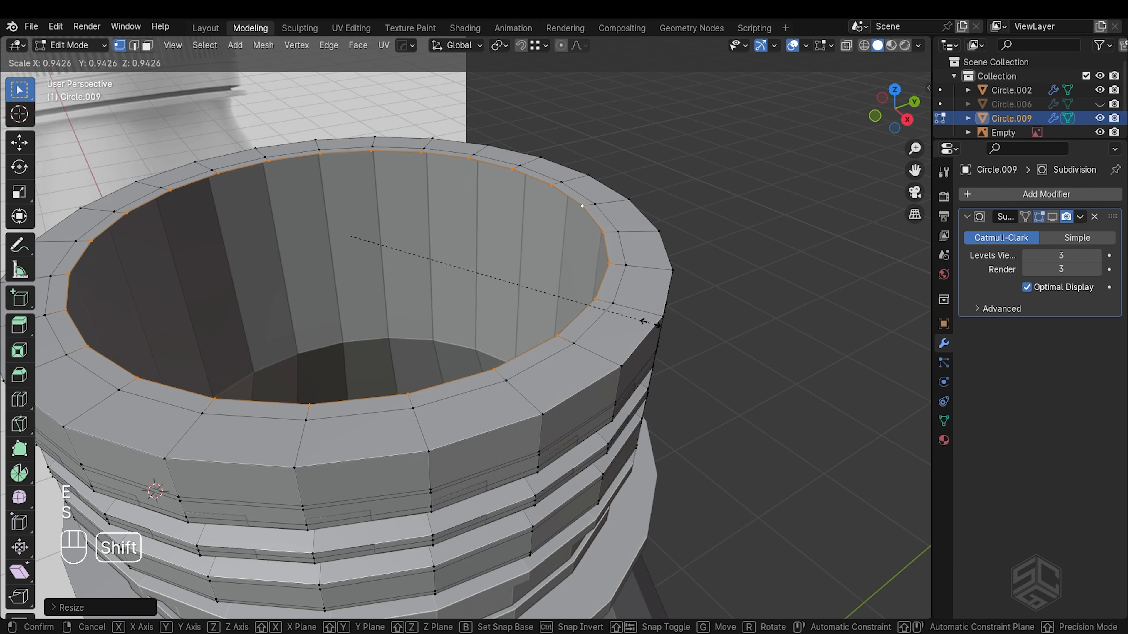
right_click(666, 327)
- Extrude the inner loop further inward and close the lid by merging the innermost loop at its center
key("s")
left_click(550, 309)
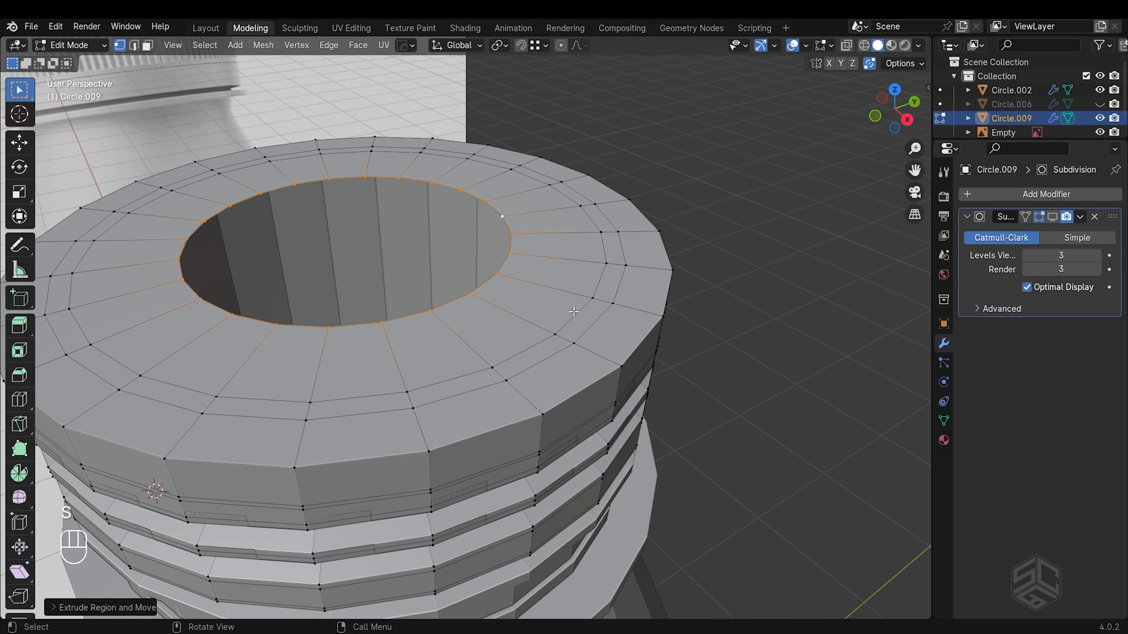
key("m")
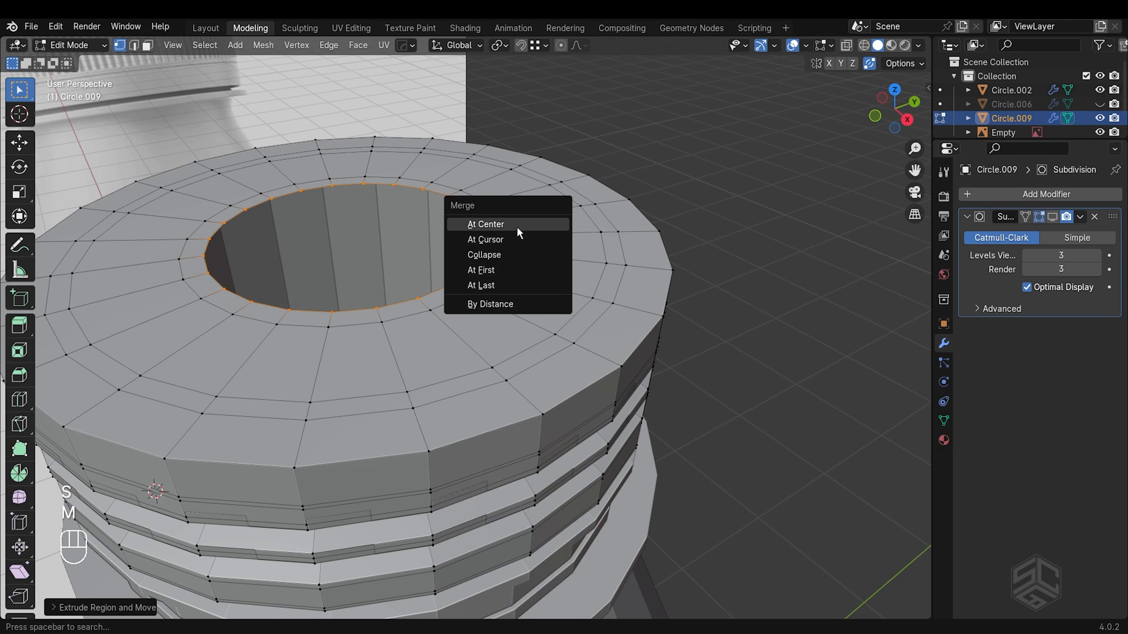
left_click(486, 224)
- Extrude the narrow face loop on the lid downward to form a circular groove
key("3")
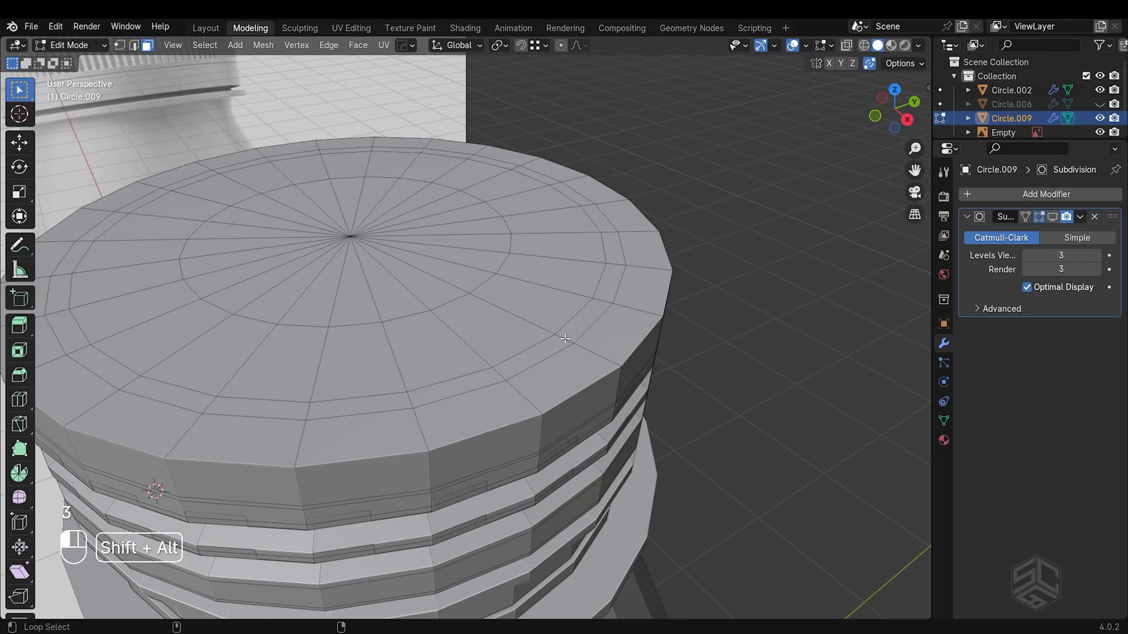
left_click(565, 338, "alt+shift")
key("e")
key("z")
key("z")
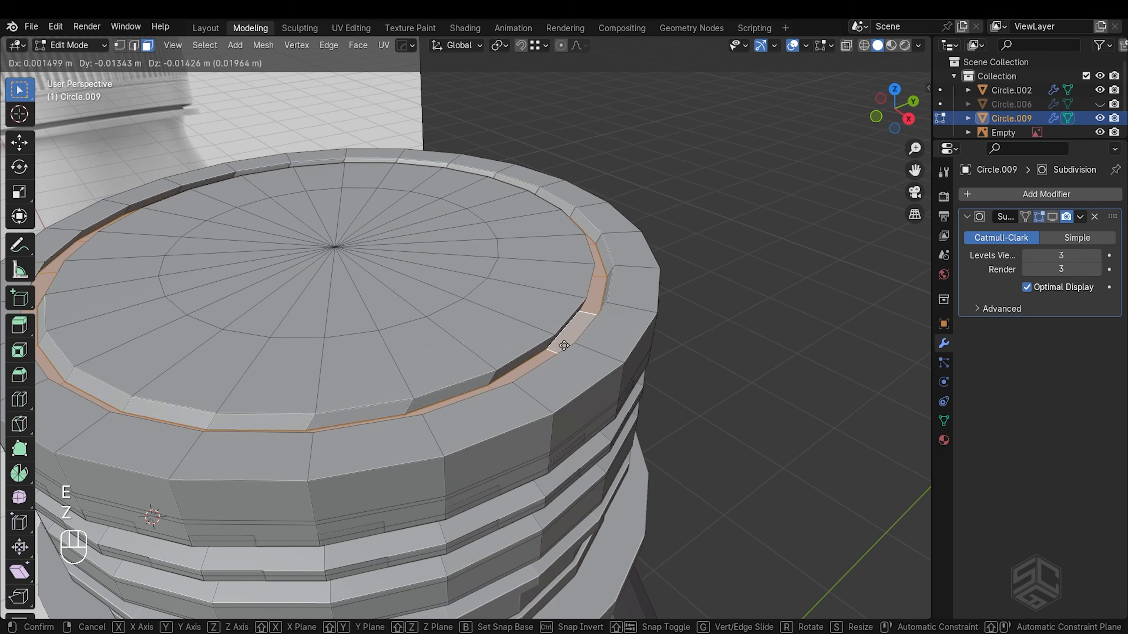
left_click(563, 368)
left_click(504, 348)
- Bevel the groove's edge loops and the lid's outer top edge with two segments and a width of about 0.008 m
middle_click_drag(504, 347, 555, 387)
key("2")
left_click(536, 377, "alt")
left_click(563, 282, "alt+shift")
left_click(549, 318, "alt+shift")
left_click(576, 302, "alt+shift")
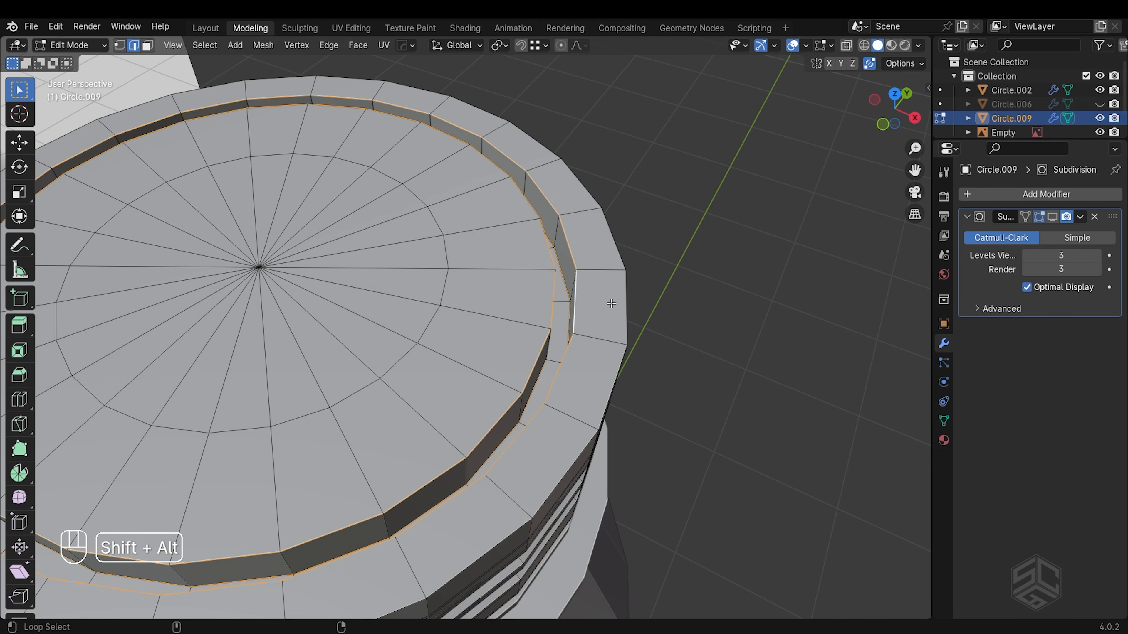
left_click(622, 356, "alt+shift")
middle_click_drag(622, 361, 634, 334)
key("ctrl+b")
scroll(670, 344, "up", 1)
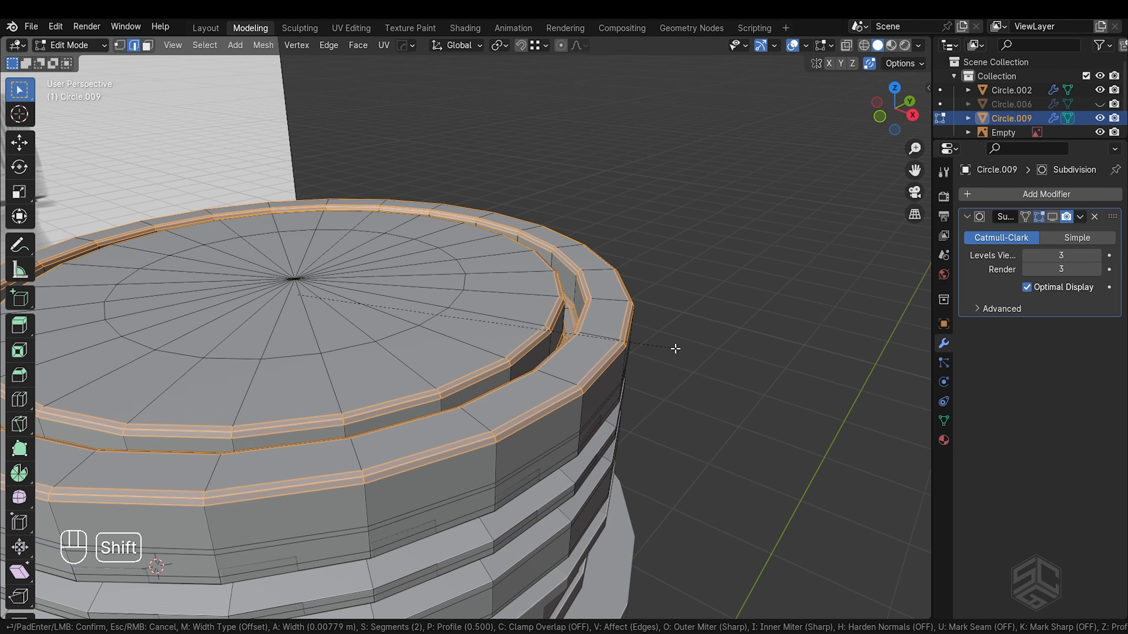
left_click(666, 349)
- Extrude the ring's bottom edge loop down along Z to the lower edge of the cap in the reference
scroll(666, 348, "down", 3)
middle_click_drag(550, 390, 541, 320)
key("alt+a")
left_click(498, 391, "alt+shift")
middle_click_drag(533, 386, 684, 385, "alt")
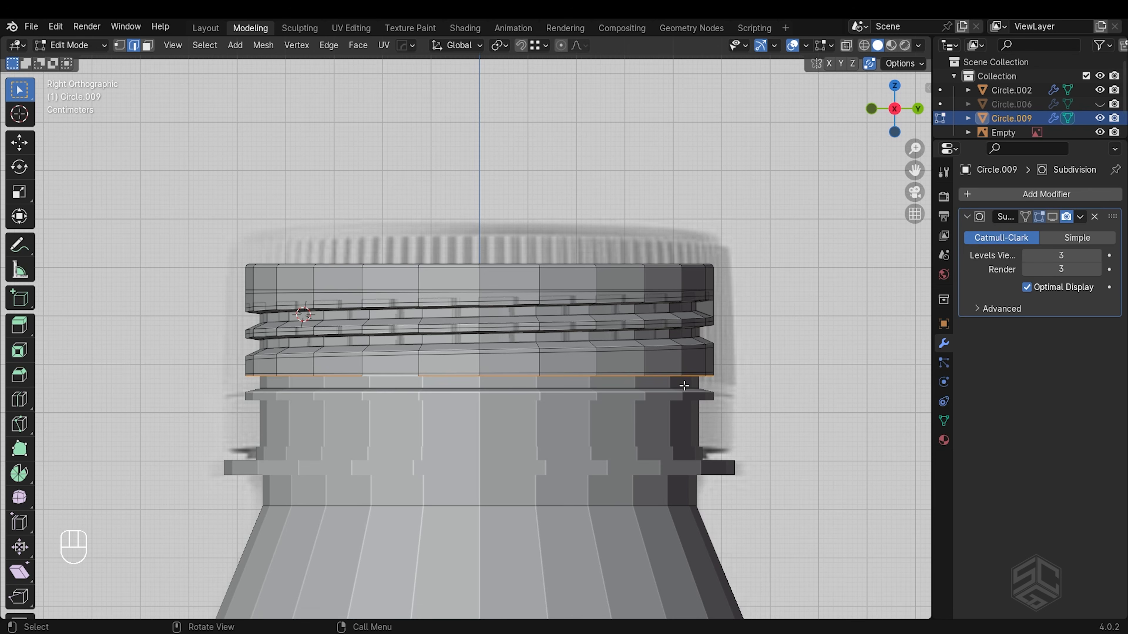
key("e")
key("z")
left_click(684, 486)
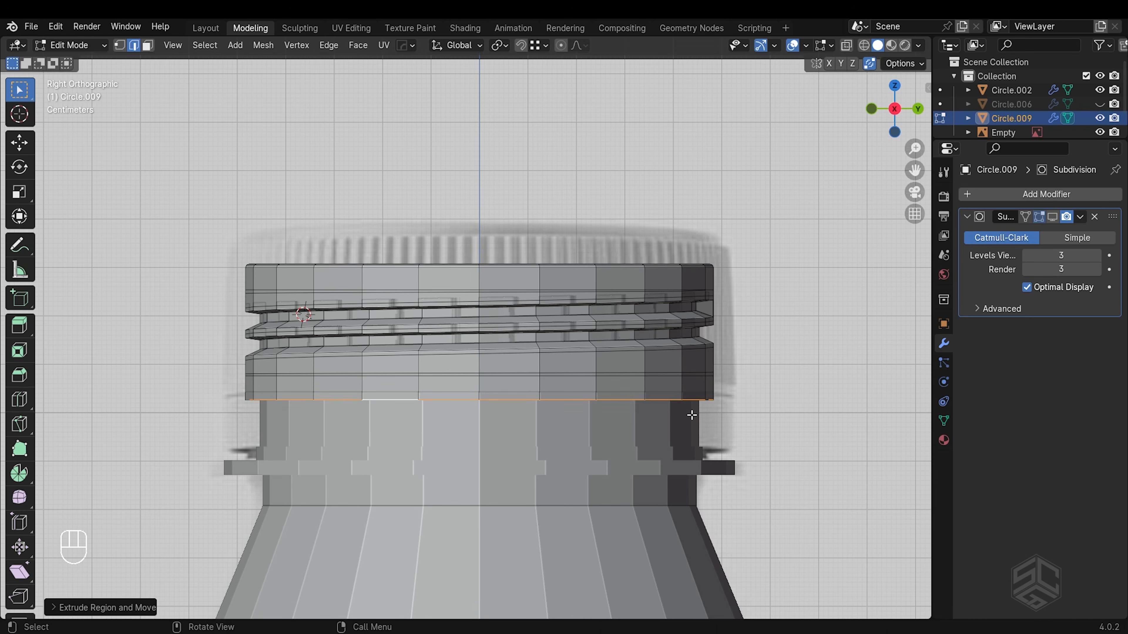
- Extrude the bottom loop outward at about 1.06 scale and pull a new outer wall up along Z towards the reference cap's top
key("e")
key("s")
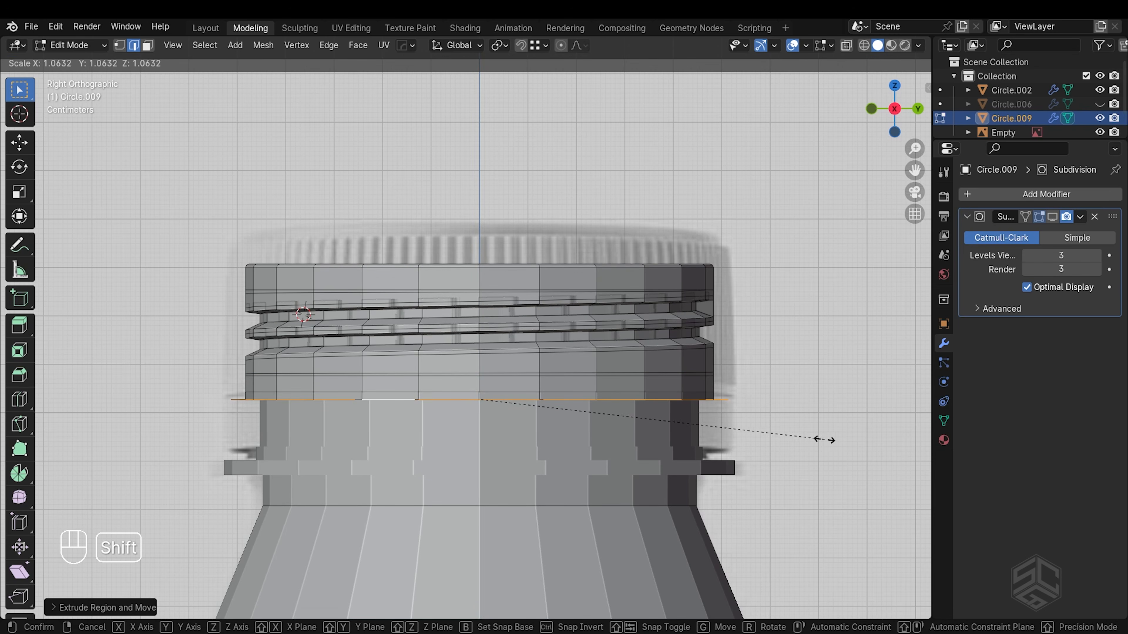
left_click(825, 440)
key("g")
key("z")
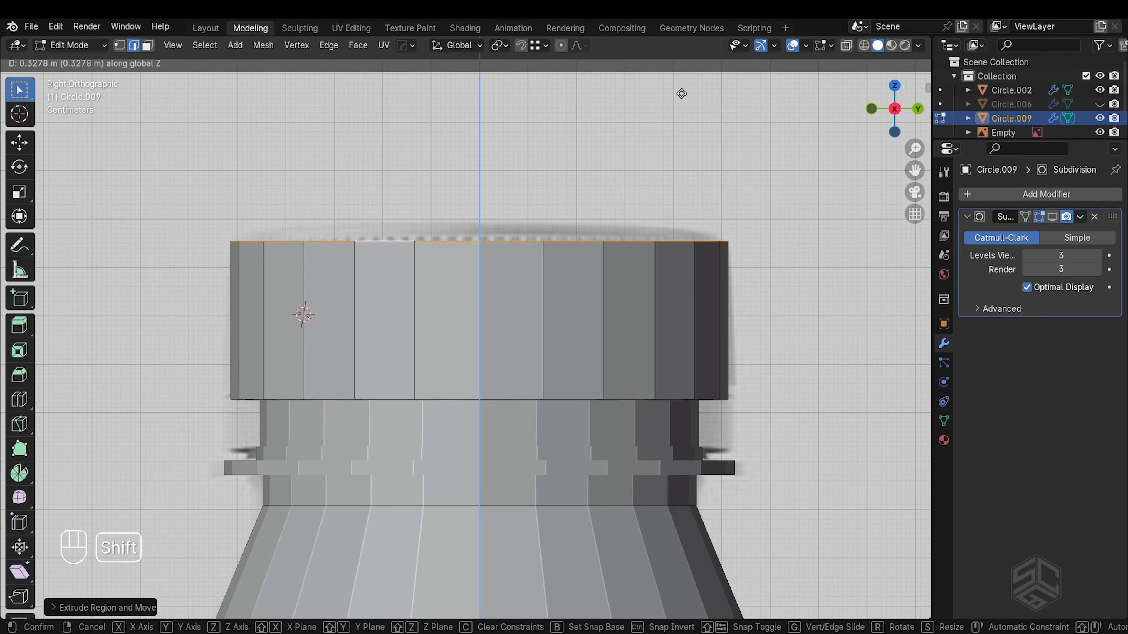
left_click(659, 259)
- Check the cap in wireframe and raise the outer wall's top edge loop slightly along Z above the inner lid
key("shift+z")
middle_click_drag(660, 263, 715, 314)
scroll(715, 313, "up", 1)
key("shift+z")
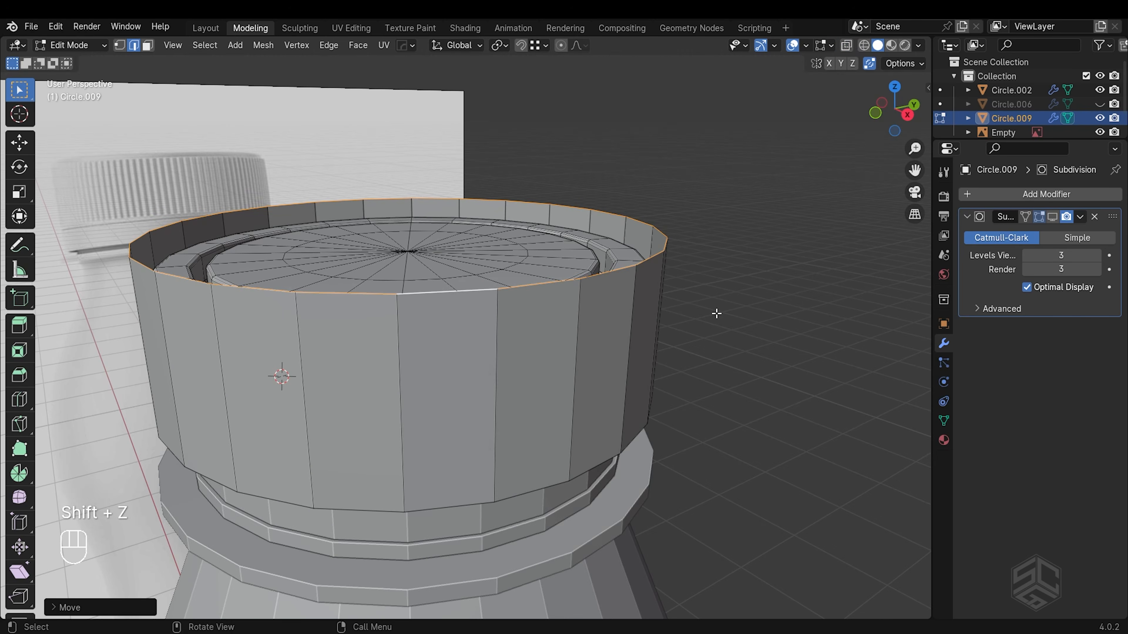
key("g")
key("z")
left_click(711, 284)
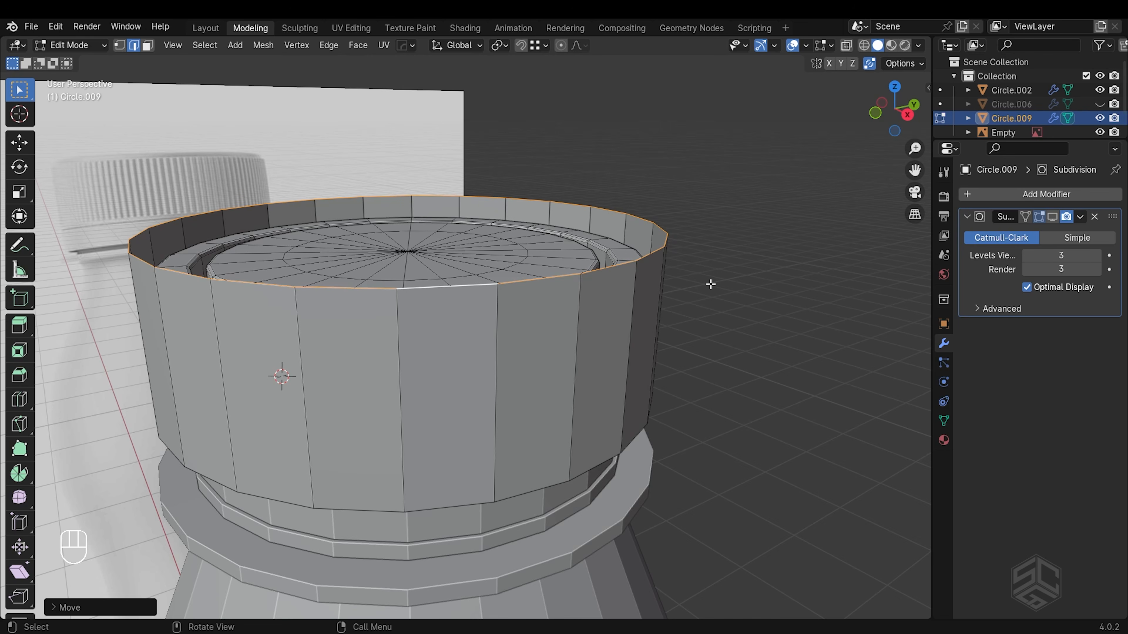
- Extrude the outer wall's top loop inward to about 0.88 scale, extrude inward again, and merge the innermost loop at center
key("e")
key("s")
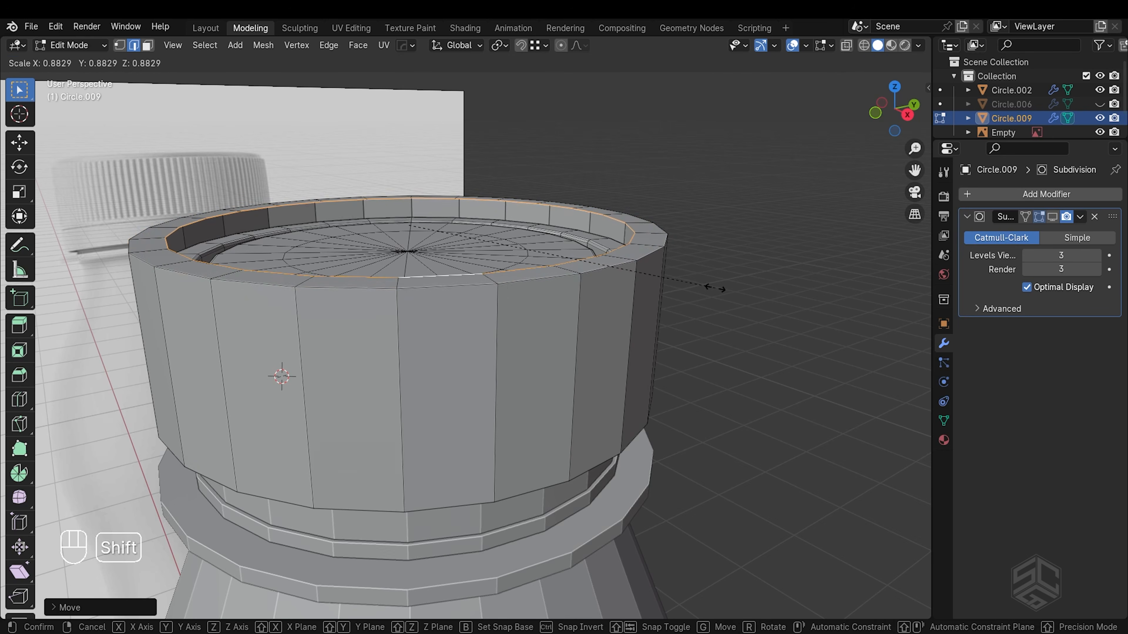
left_click(715, 287)
middle_click_drag(635, 288, 662, 309)
key("e")
key("s")
left_click(596, 300)
key("m")
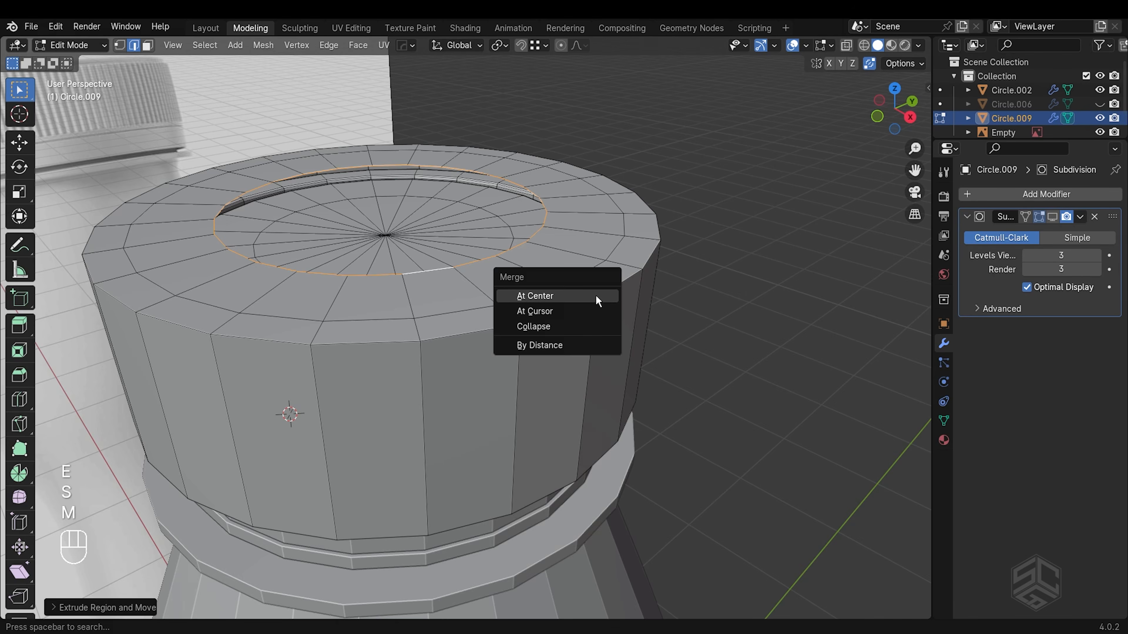
left_click(596, 301)
middle_click_drag(595, 301, 519, 209)
key("Tab")
scroll(558, 403, "up", 2)
middle_click_drag(558, 403, 589, 361)
left_click(505, 453)
key("Tab")
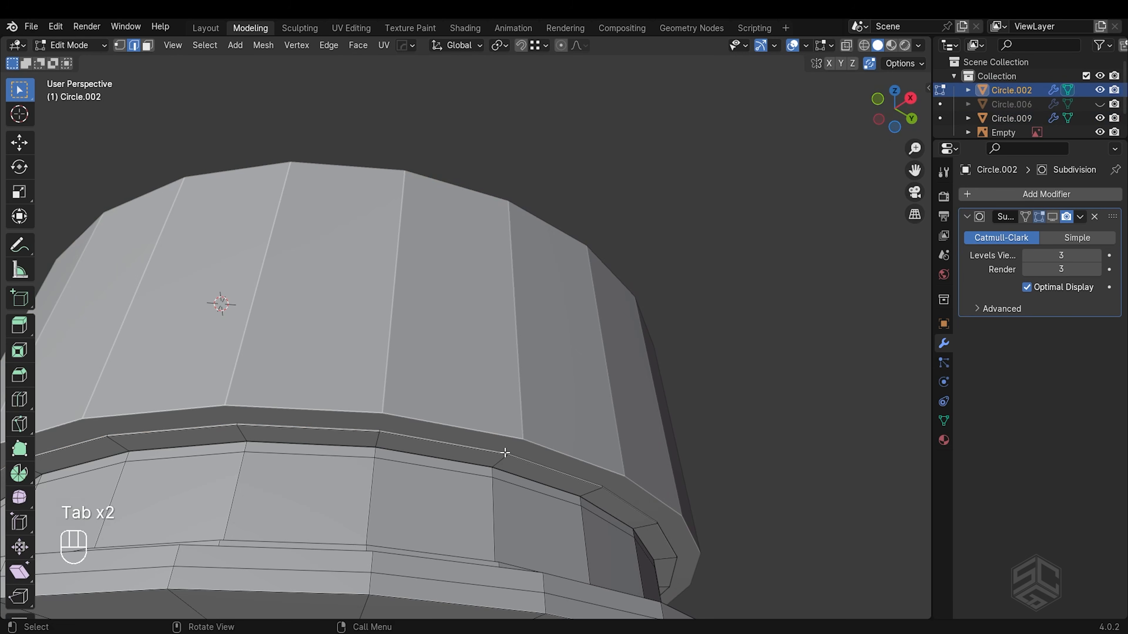
key("3")
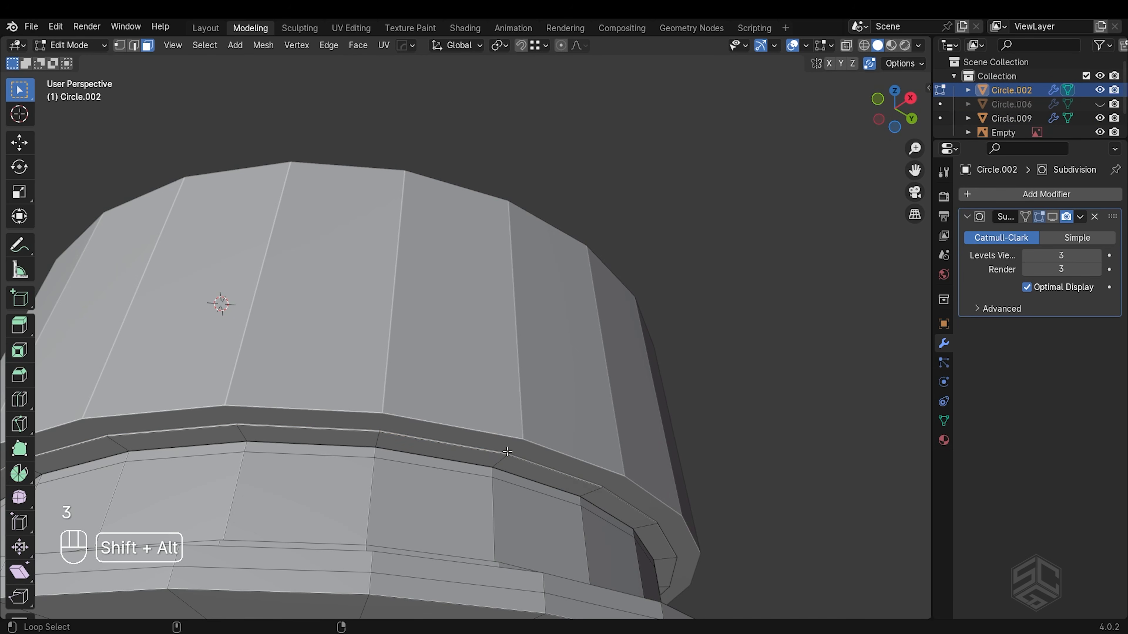
left_click(508, 452, "alt+shift")
key("Tab")
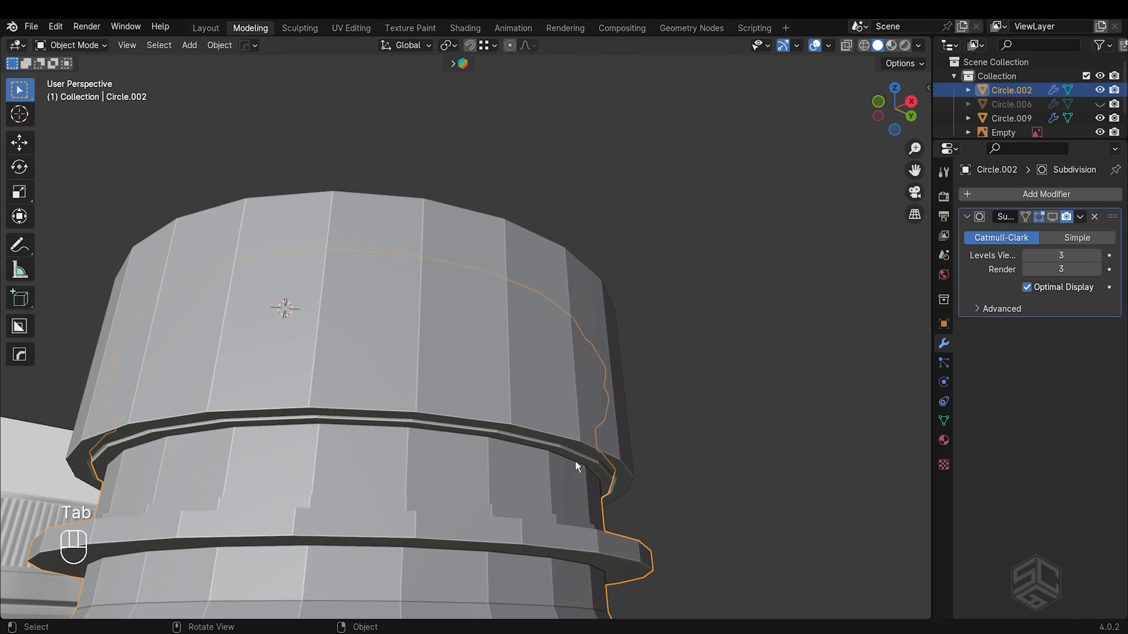
- Duplicate the face ring on the cap's bottom rim and move the copy slightly down along Z to leave a narrow gap
left_click(577, 467)
key("Tab")
left_click(574, 445)
left_click(570, 445, "alt+shift")
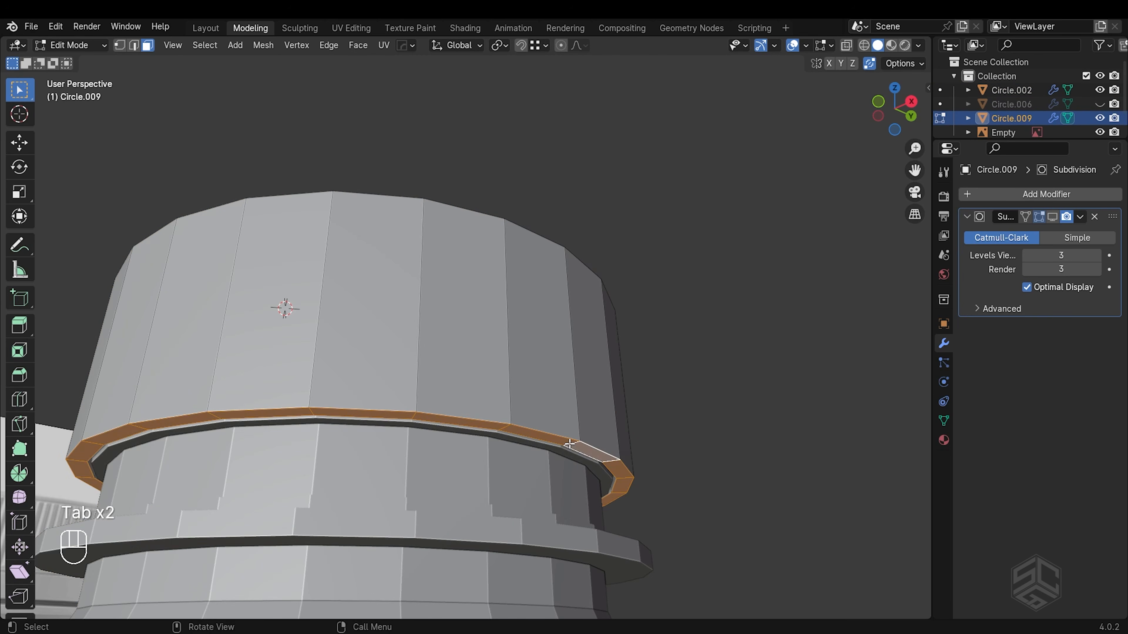
key("KP_3")
key("shift+d")
right_click(639, 462)
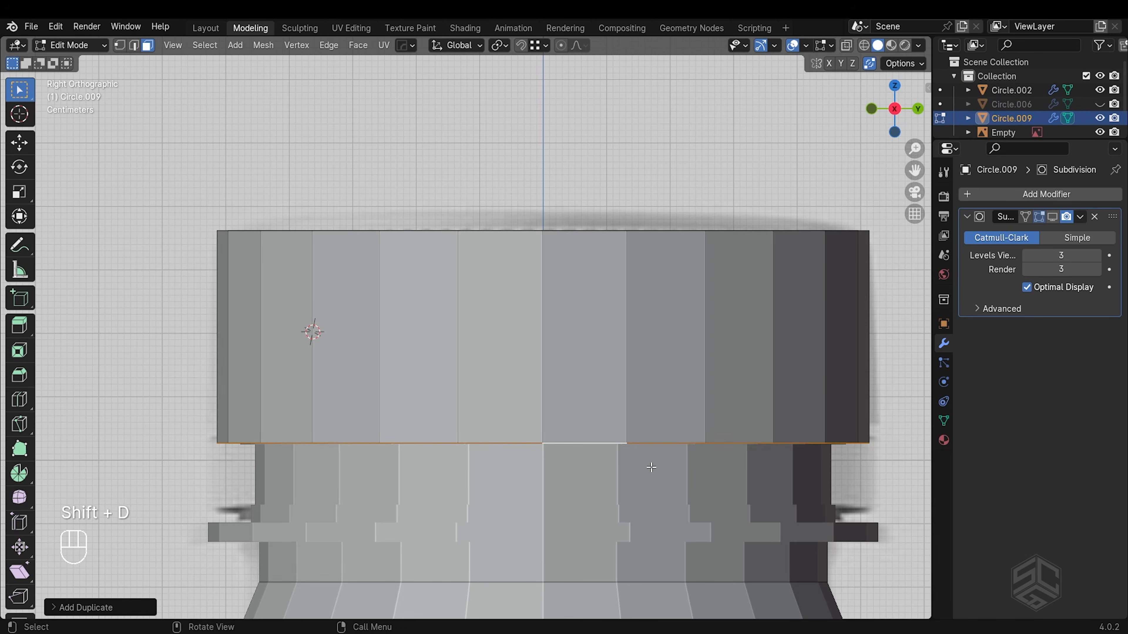
key("g")
key("z")
left_click(658, 505)
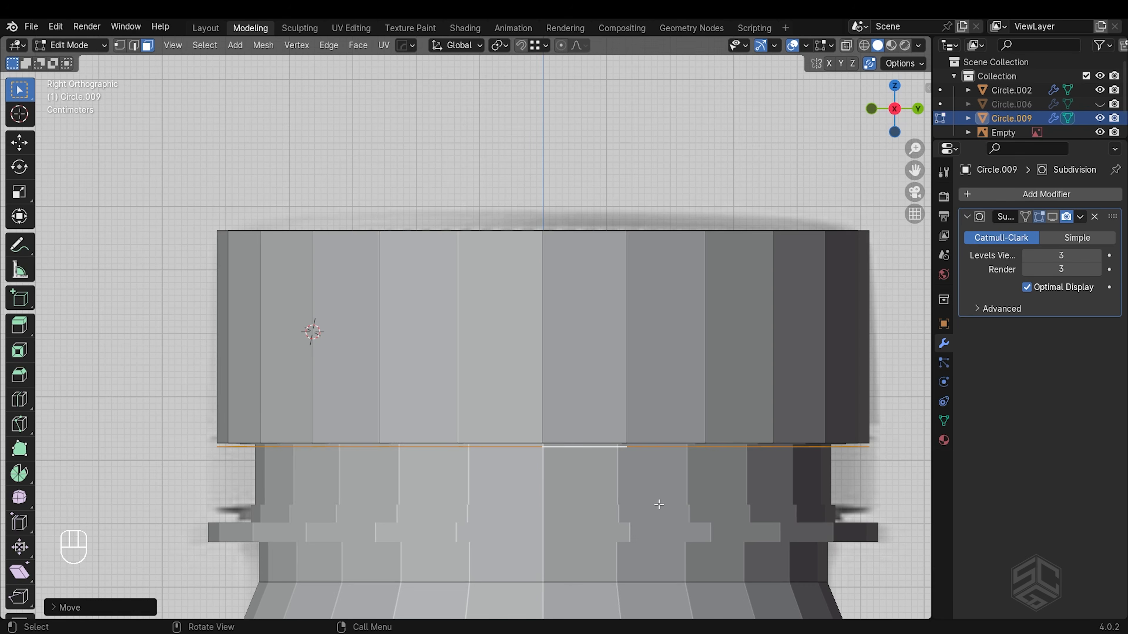
- Extrude the duplicated ring down along Z to just above the bottle's neck collar to form the cap's lower band
key("KP_3")
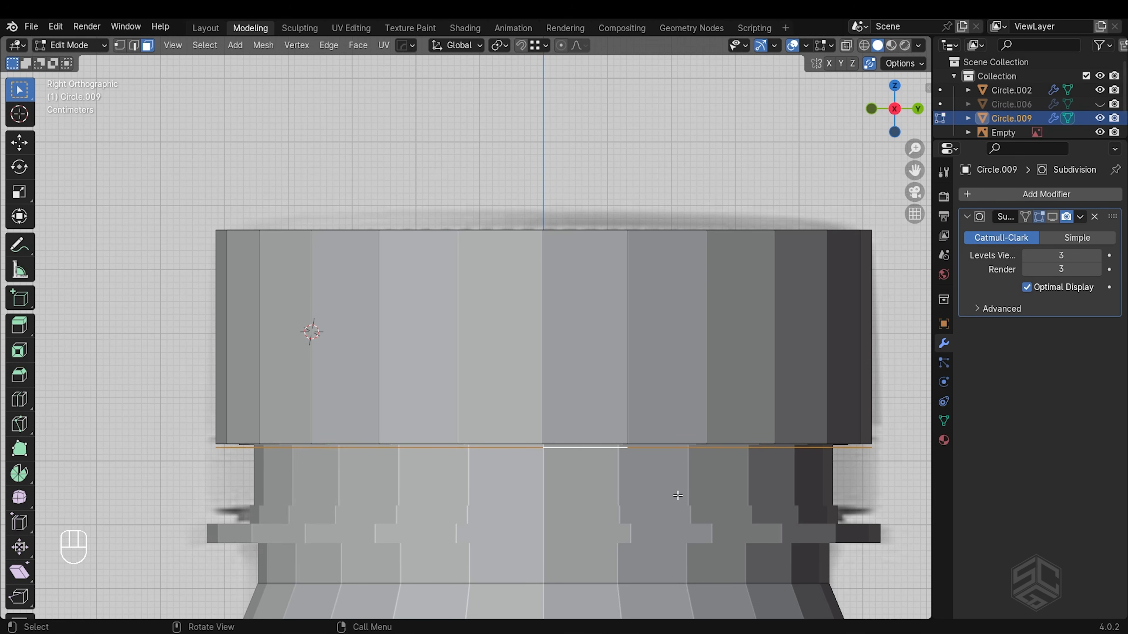
key("e")
key("z")
key("z")
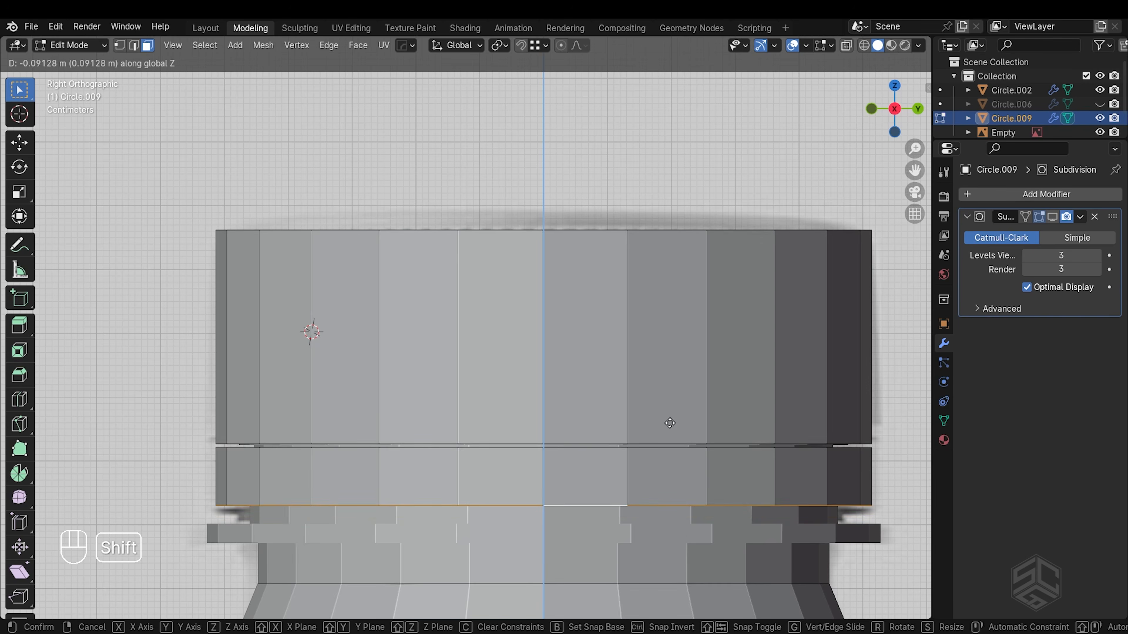
left_click(684, 533)
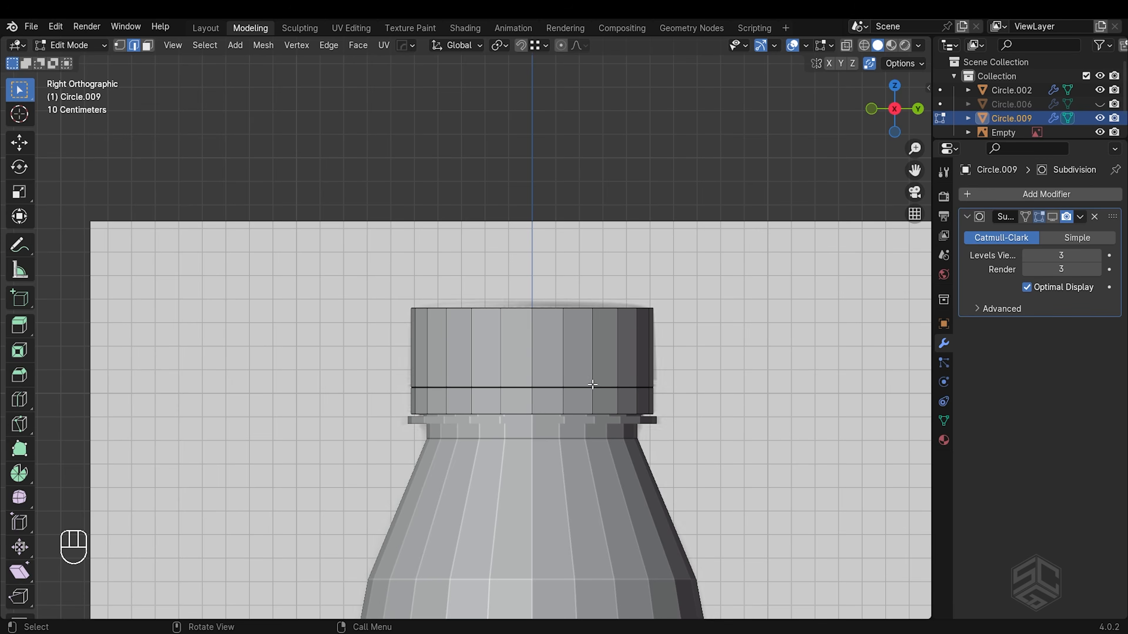
- Isolate the cap in local view, extrude the inner disc of its top slightly upward and scale it to about 0.99
middle_click_drag(612, 389, 649, 417)
left_click(609, 386)
key("KP_Divide")
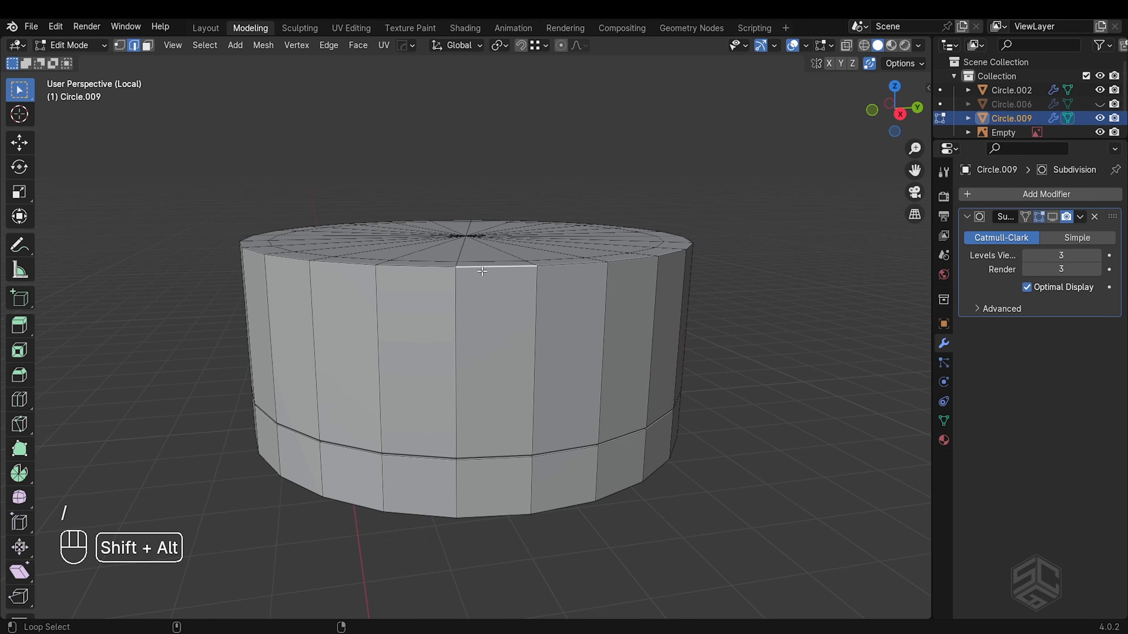
middle_click_drag(482, 272, 491, 329)
key("ctrl+z")
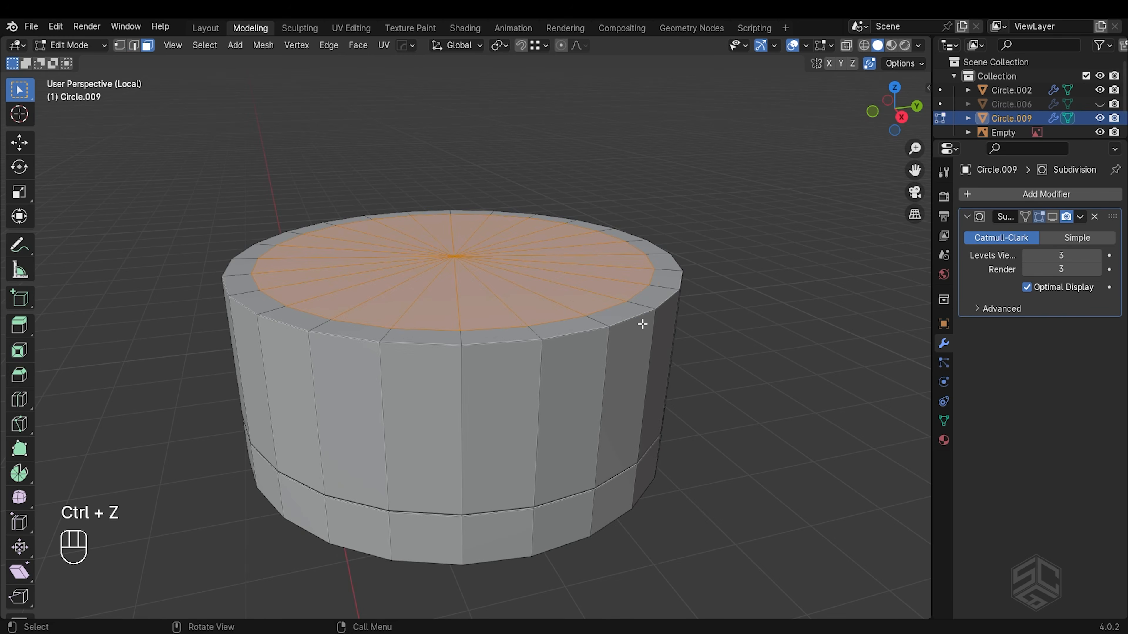
key("e")
left_click(674, 345)
key("s")
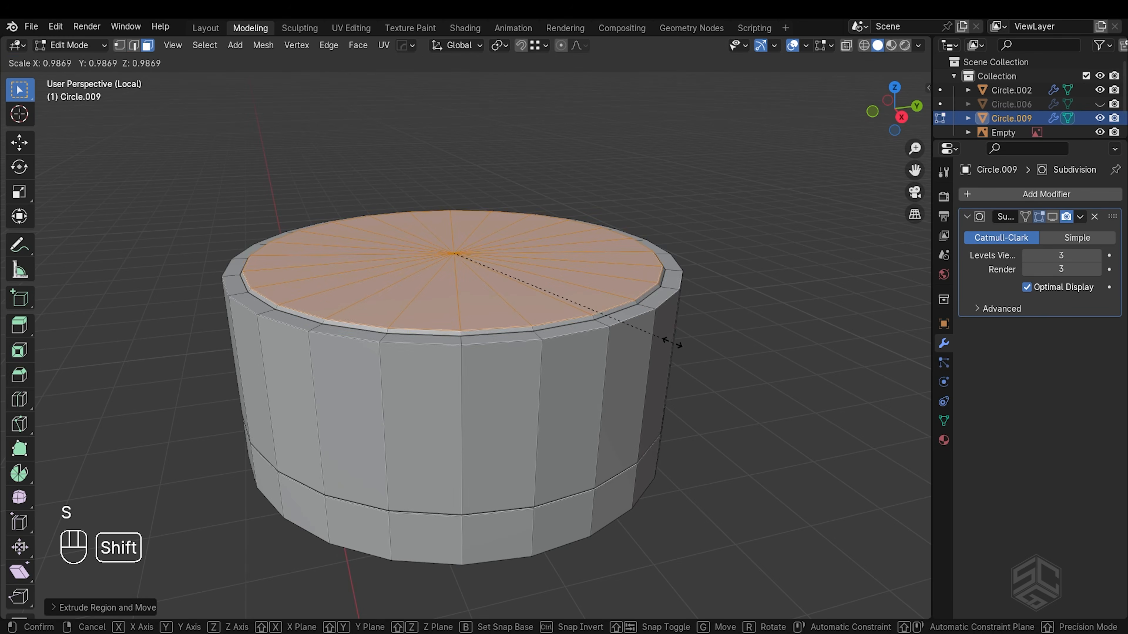
left_click(672, 342)
- Inset the raised top disc three times towards the center to add concentric edge loops
middle_click_drag(671, 342, 684, 376)
key("i")
left_click(770, 384)
key("i")
left_click(715, 368)
key("i")
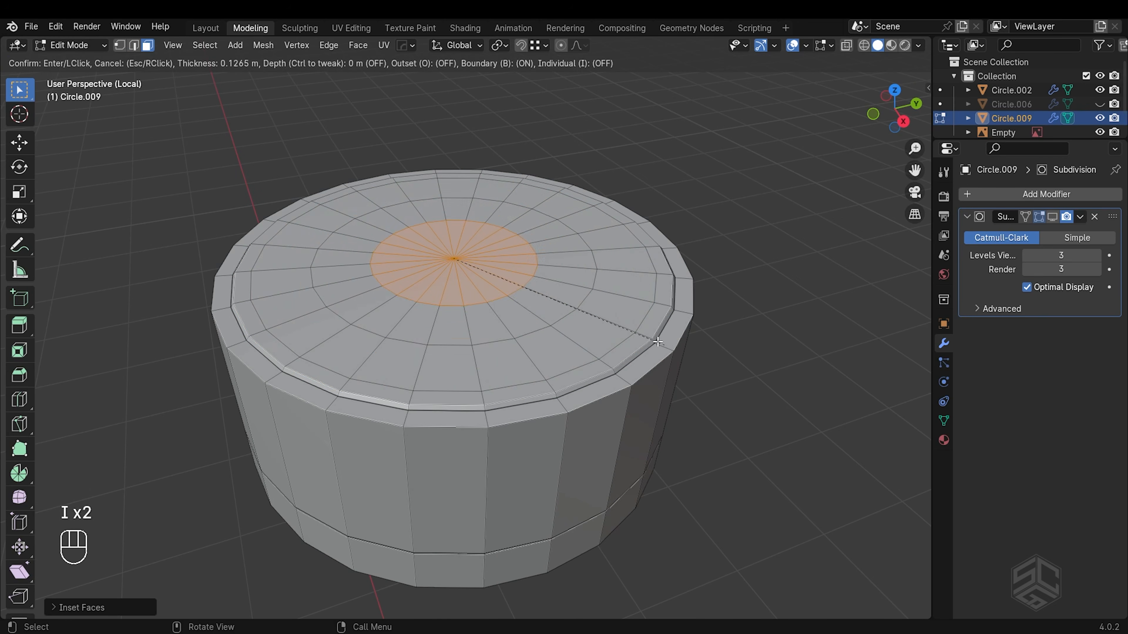
left_click(649, 339)
- Bevel the cap's top outer edge loop together with the gap and rim edge loops of the lower band by a narrow width
scroll(639, 344, "down", 1)
middle_click_drag(585, 374, 575, 344)
scroll(576, 330, "up", 2)
left_click(574, 344)
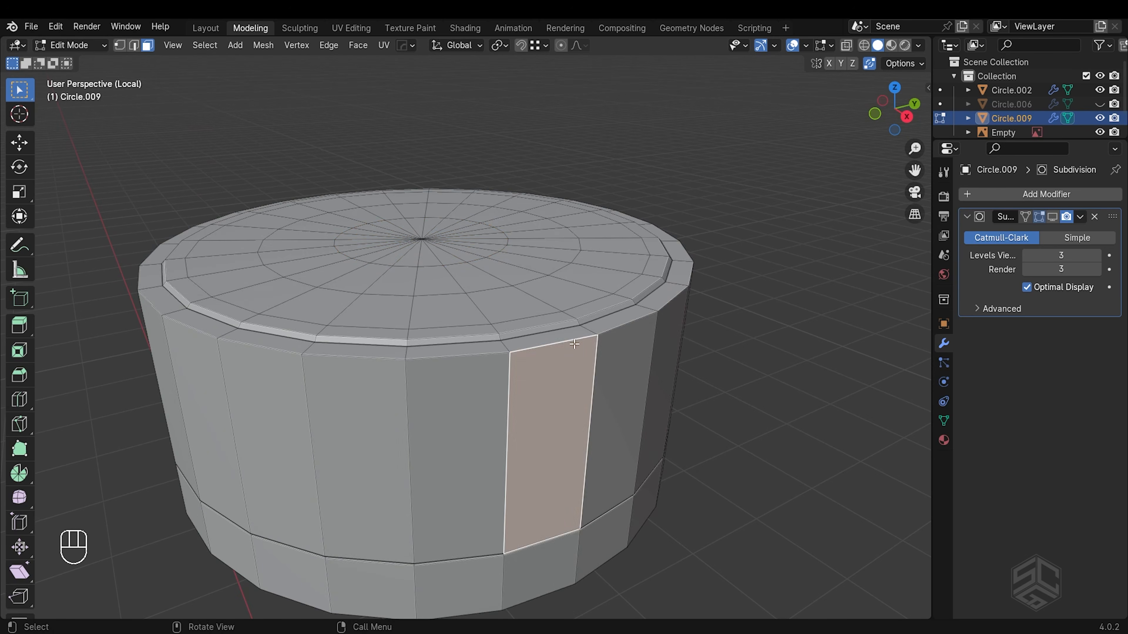
key("2")
left_click(574, 344)
left_click(574, 344, "alt+shift")
middle_click_drag(587, 433, 582, 267, "shift")
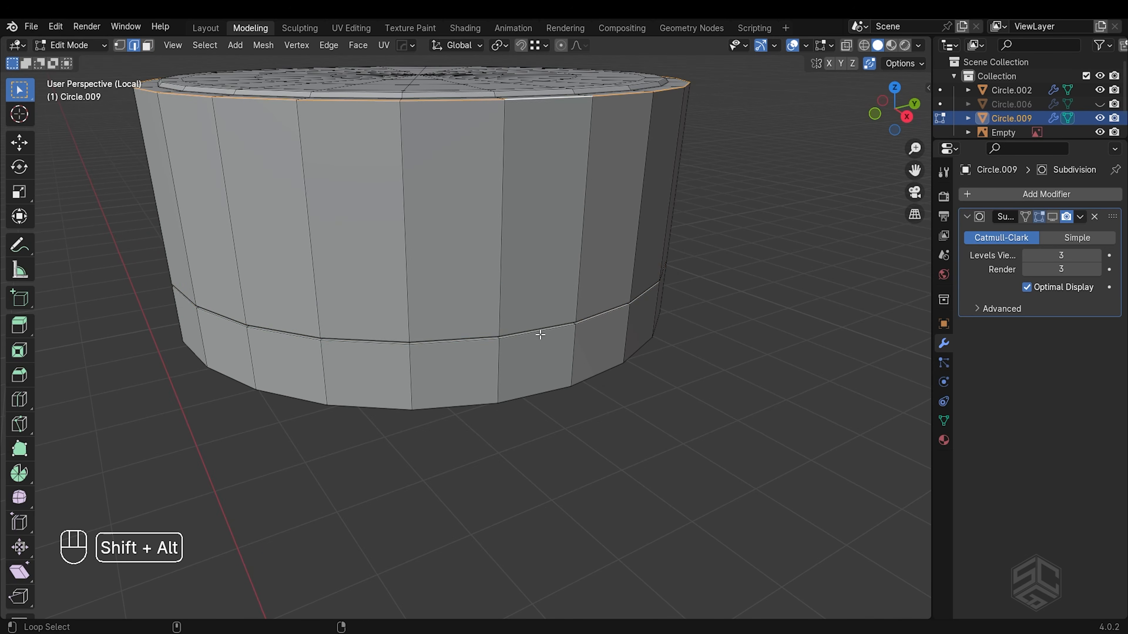
middle_click_drag(528, 398, 559, 337)
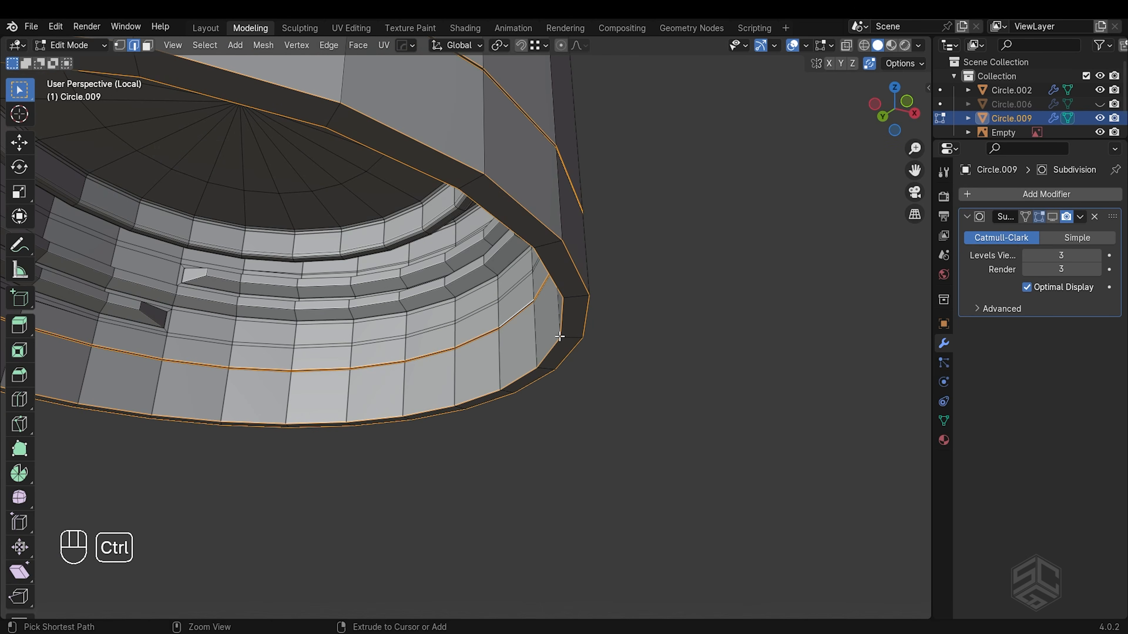
key("ctrl+b")
left_click(622, 333)
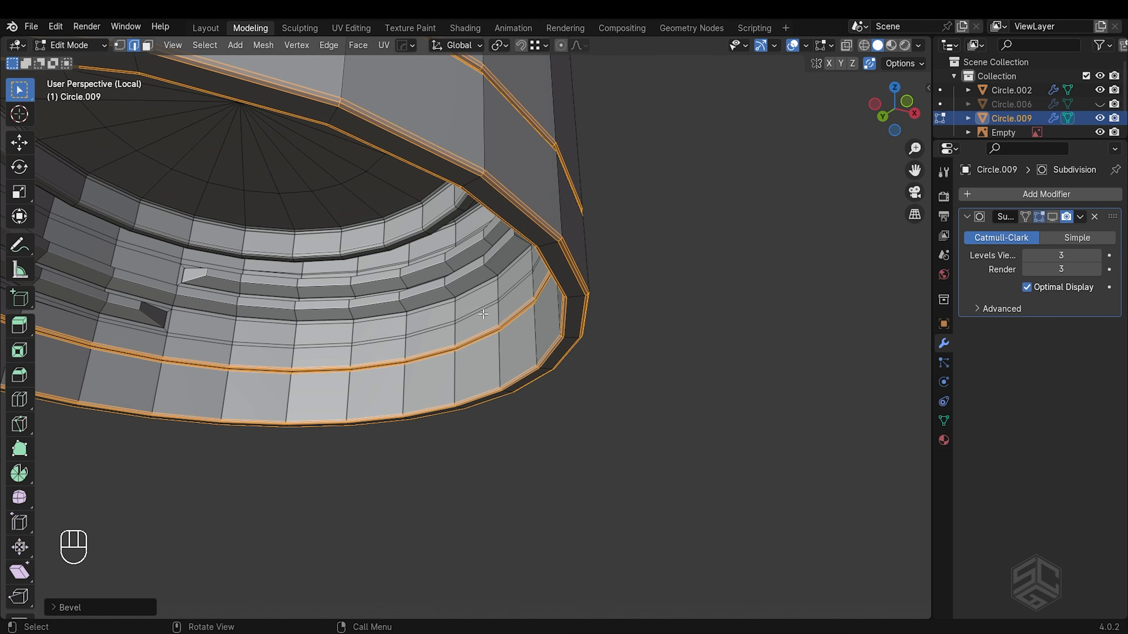
- Return to Object Mode with the Subdivision modifier displayed in the viewport and view the smoothed cap from above
scroll(622, 333, "down", 3)
key("Tab")
middle_click_drag(423, 277, 626, 309)
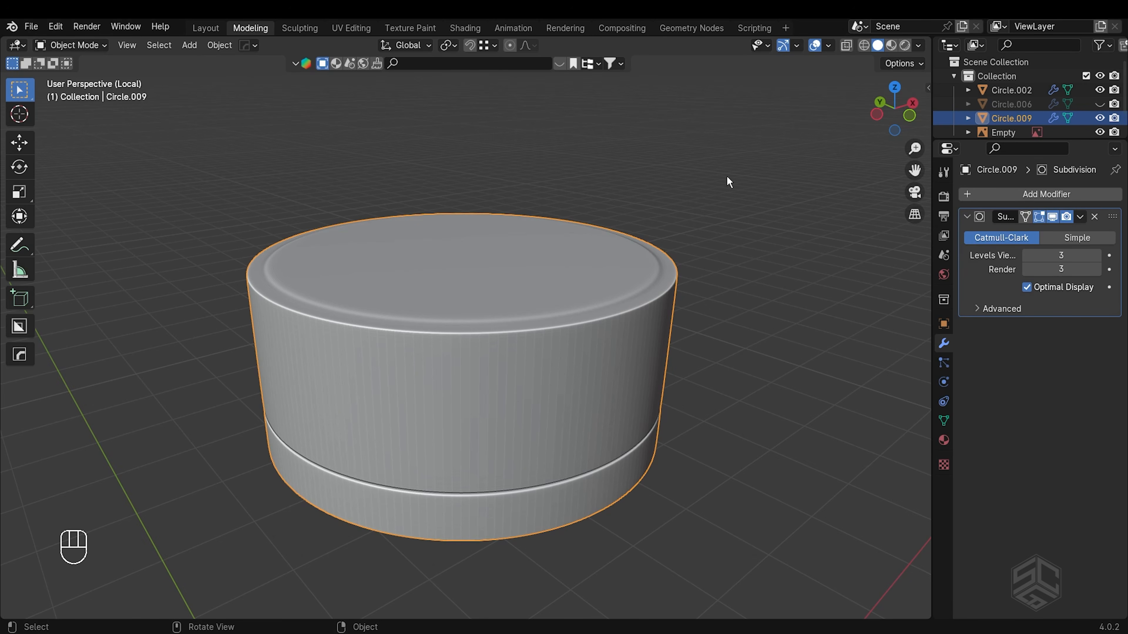
- Turn on the Face Orientation overlay and recalculate the normals of the entire cap mesh to the outside
left_click(827, 46)
left_click(741, 314)
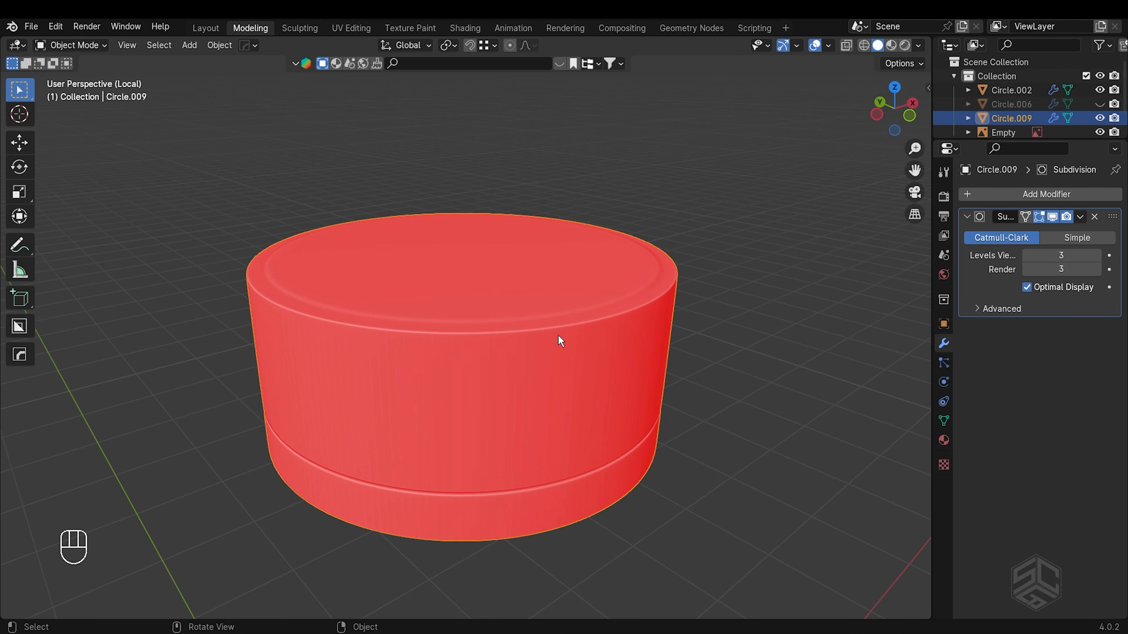
key("Tab")
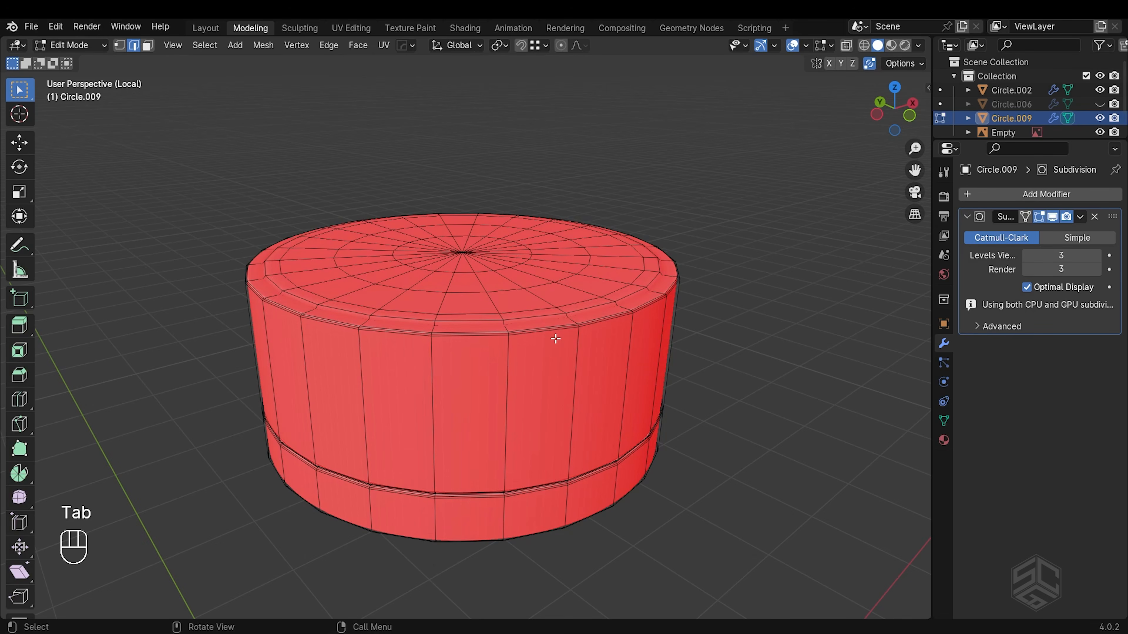
key("a")
key("shift+n")
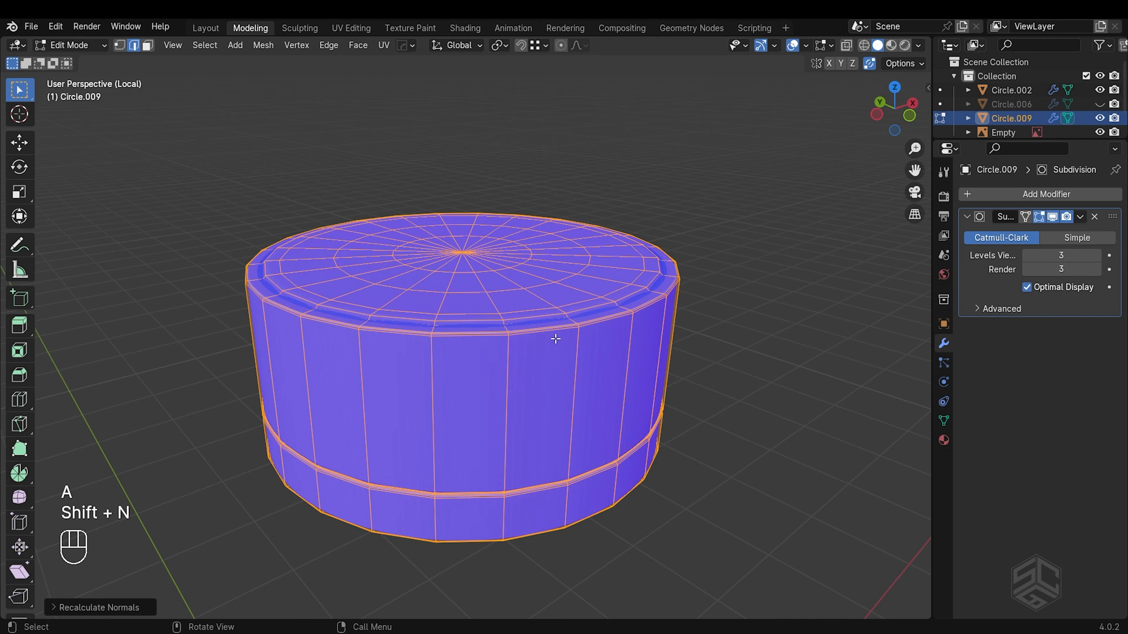
- Turn off the Face Orientation overlay and return the cap to Object Mode
middle_click_drag(555, 339, 587, 357)
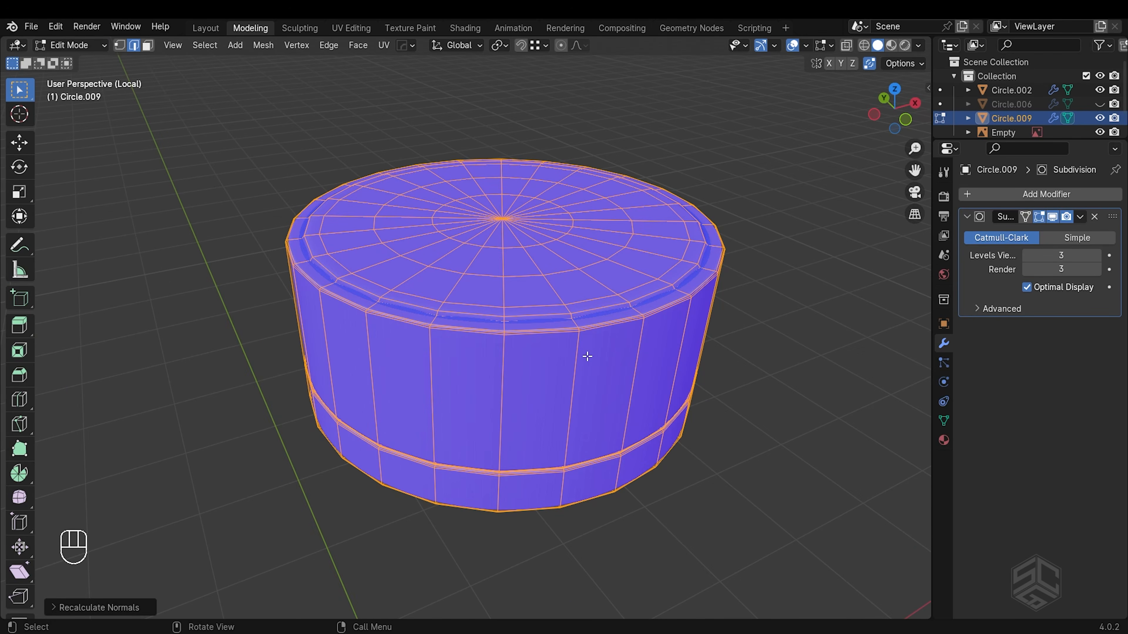
left_click(804, 47)
left_click(719, 328)
key("Tab")
middle_click_drag(642, 402, 645, 379)
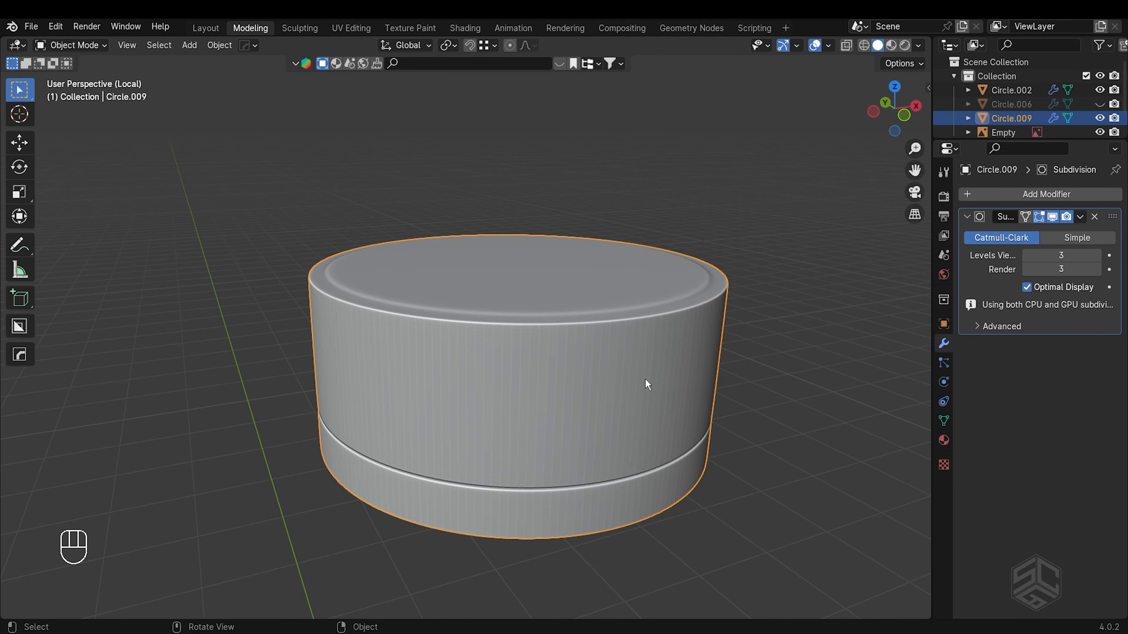
- Select a vertical edge on the cap's outer side wall in Edit Mode
key("Tab")
left_click(572, 467)
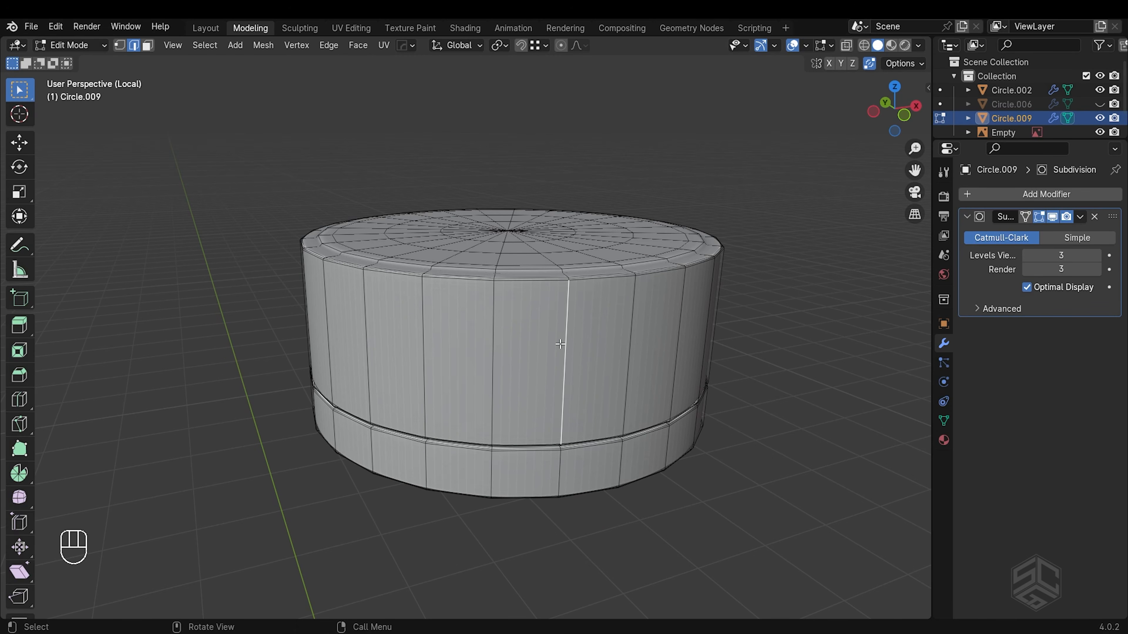
- Separate the linked upper part of the cap into its own object and apply its Subdivision modifier
key("ctrl+l")
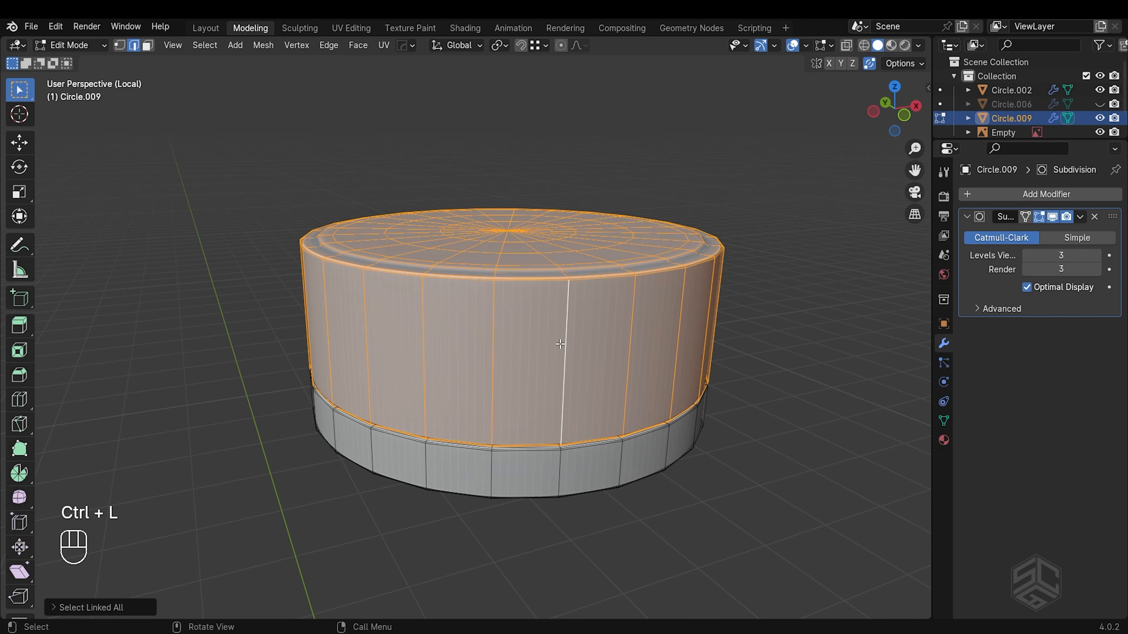
key("p")
left_click(559, 345)
key("Tab")
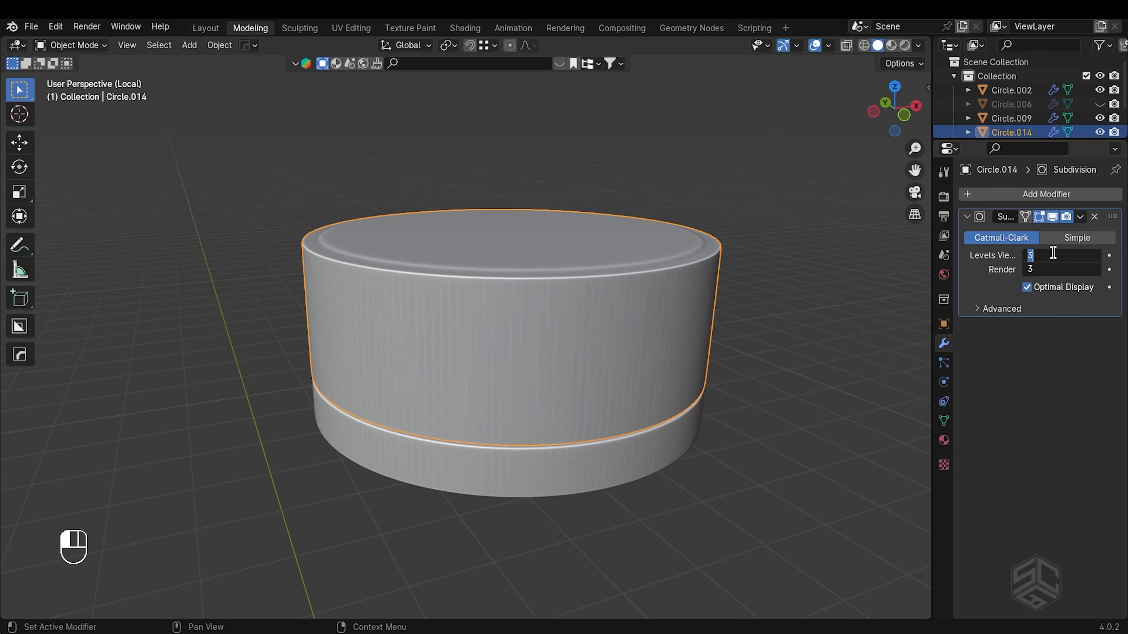
left_click(1080, 216)
left_click(1042, 235)
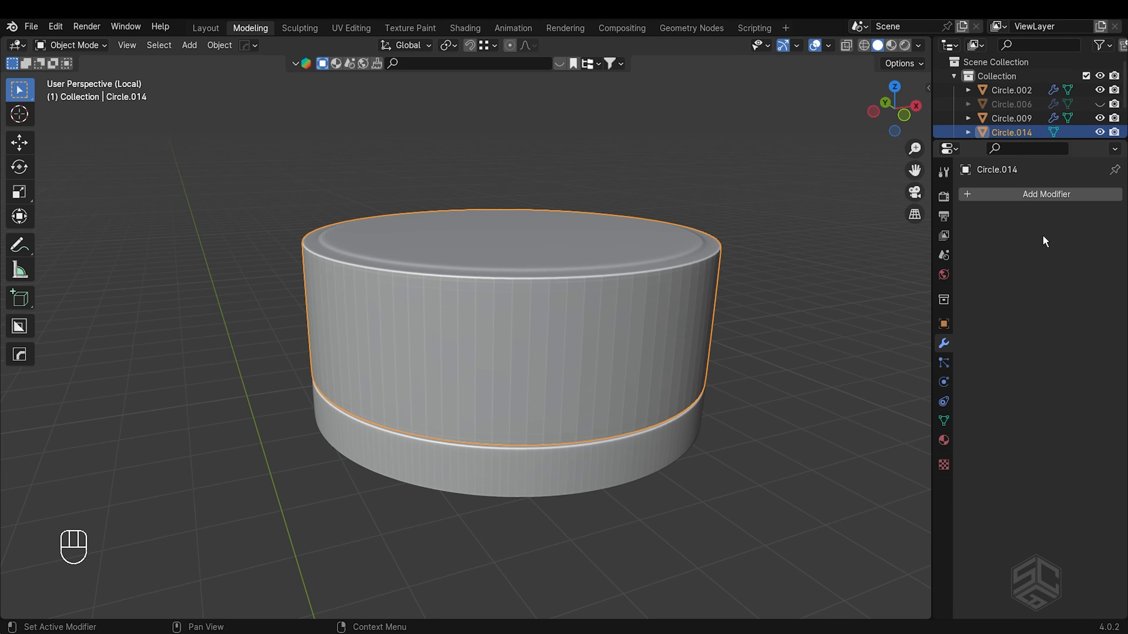
- Dissolve the extra horizontal edge loops around the side wall of the separated cap
key("Tab")
scroll(649, 335, "up", 4)
middle_click_drag(650, 335, 534, 316)
left_click(515, 258, "alt+shift")
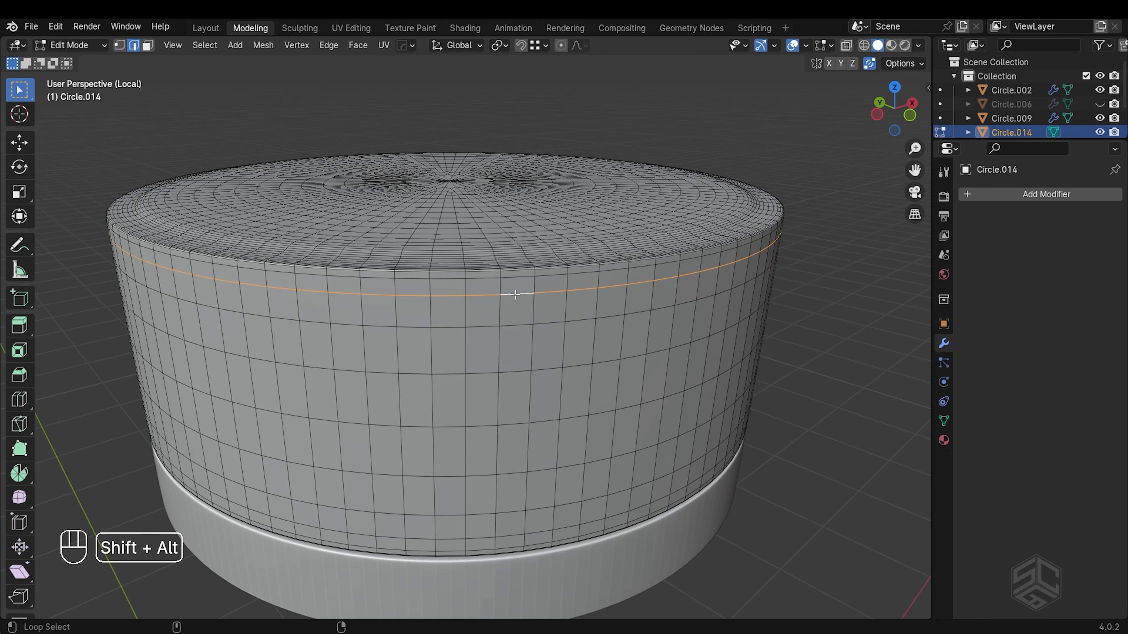
left_click(515, 294, "alt+shift")
left_click(506, 444, "alt+shift")
left_click(510, 530, "alt+shift")
key("ctrl+x")
- Dissolve the extra concentric edge loops around the cap's top rim, on both sides of the raised ring
left_click(559, 460)
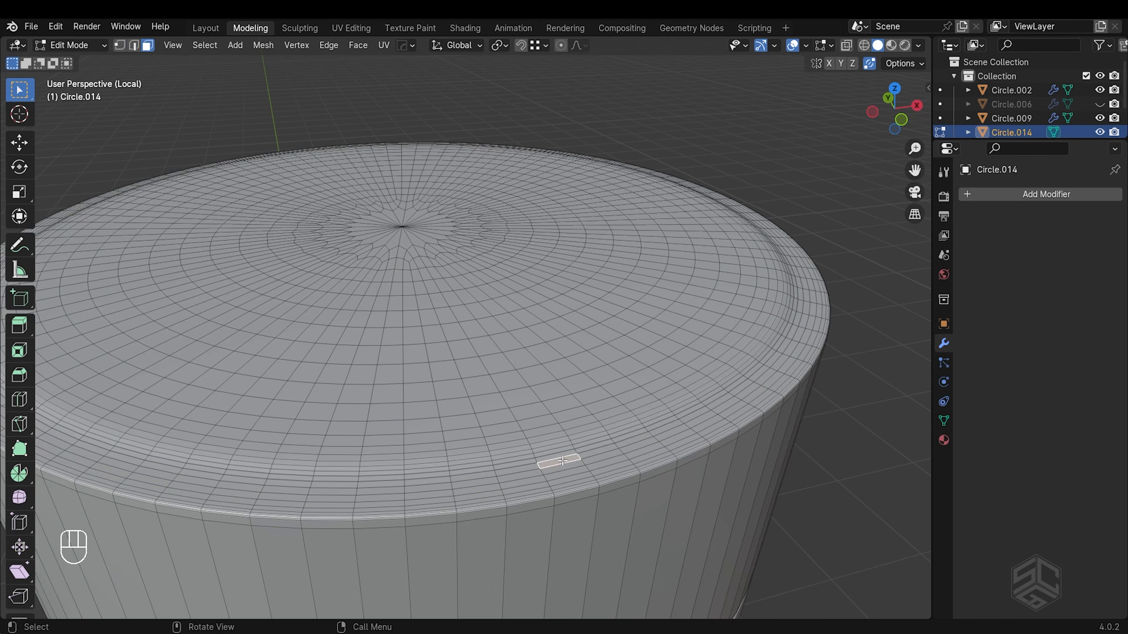
key("2")
left_click(561, 465, "alt")
left_click(563, 471, "alt+shift")
left_click(567, 478, "alt+shift")
left_click(570, 483, "alt+shift")
left_click(541, 428, "alt+shift")
left_click(546, 434, "alt+shift")
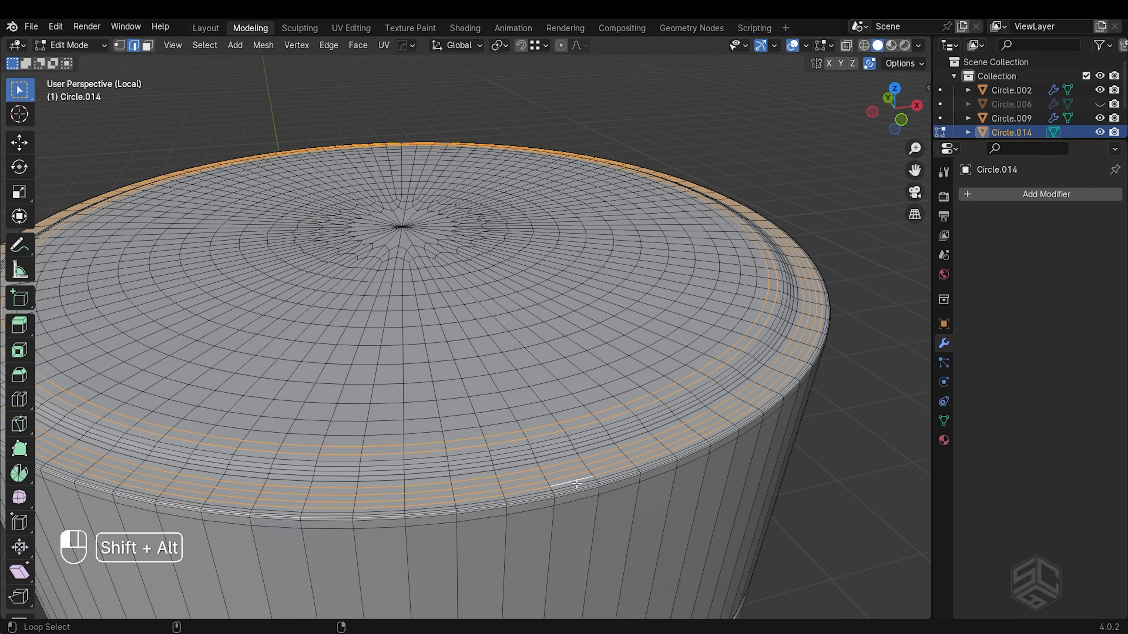
left_click(621, 390, "alt+shift")
left_click(623, 396, "alt+shift")
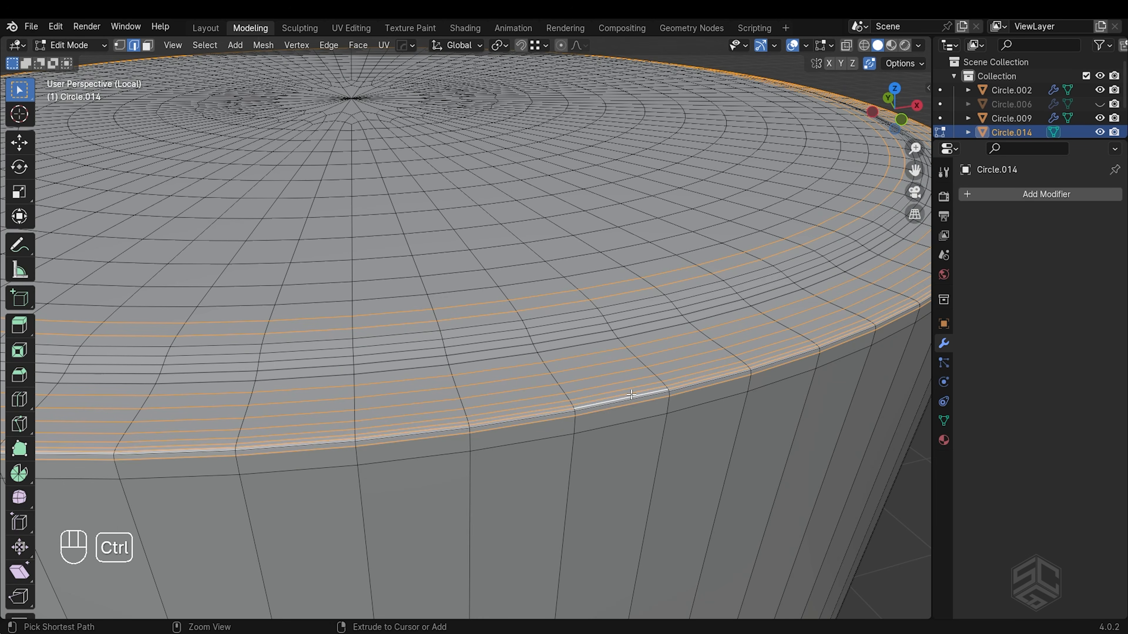
key("ctrl+x")
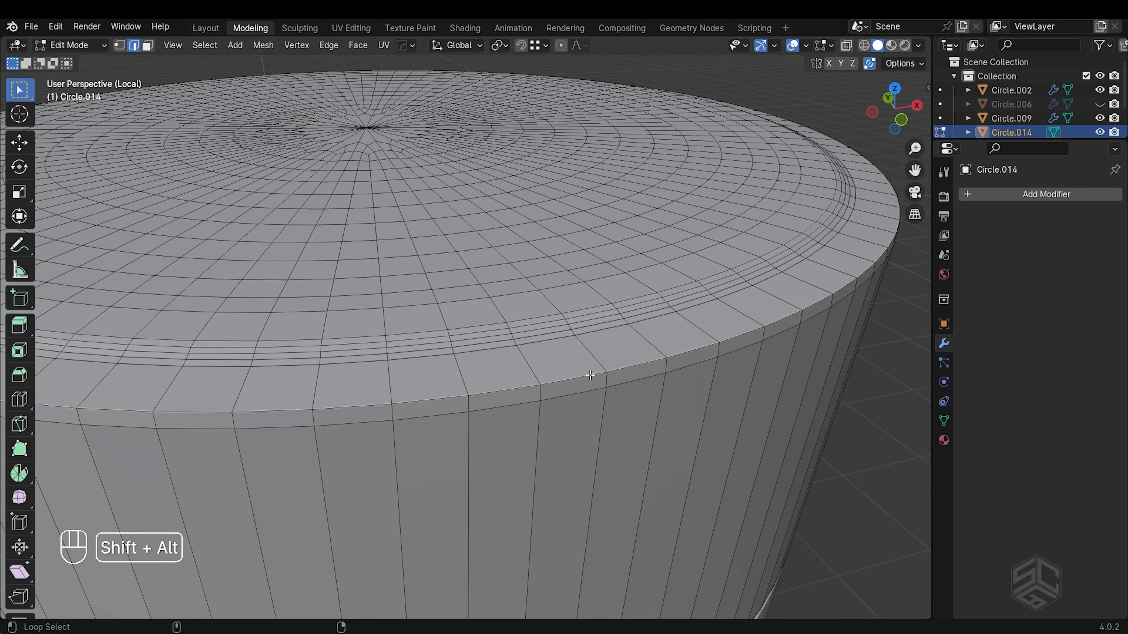
- Bevel the outer edge loop where the cap's top meets its side wall
left_click(591, 372, "alt+shift")
key("ctrl+b")
left_click(587, 307)
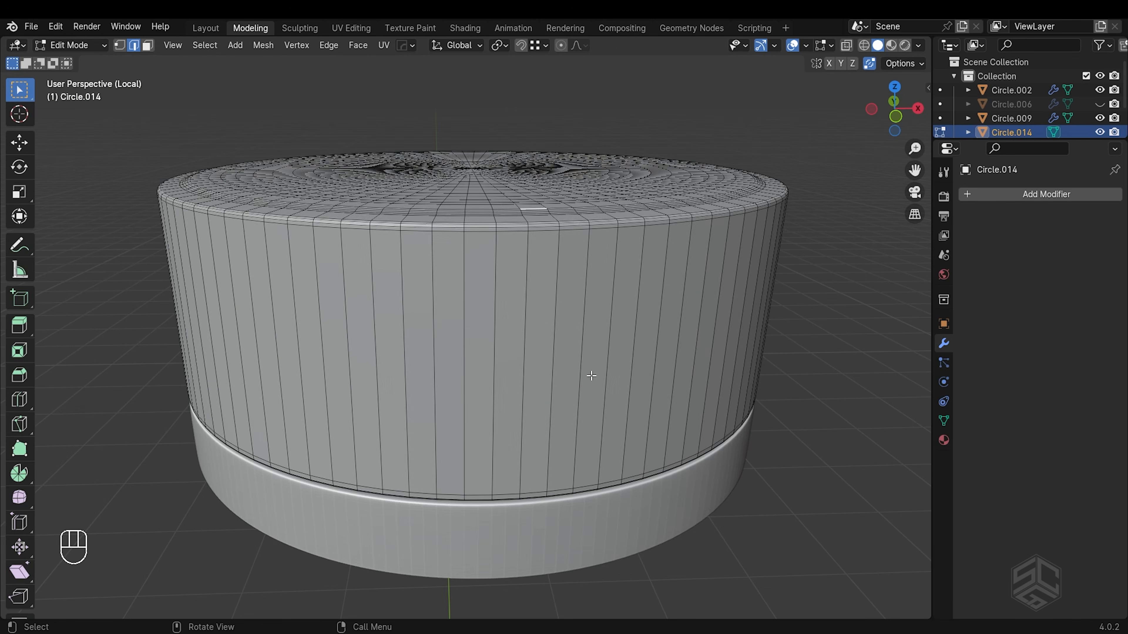
- Inset the ring of tall side-wall faces individually and offset them along their normals to form vertical ribs
key("3")
left_click(591, 374)
left_click(581, 366, "alt+shift")
key("i")
key("i")
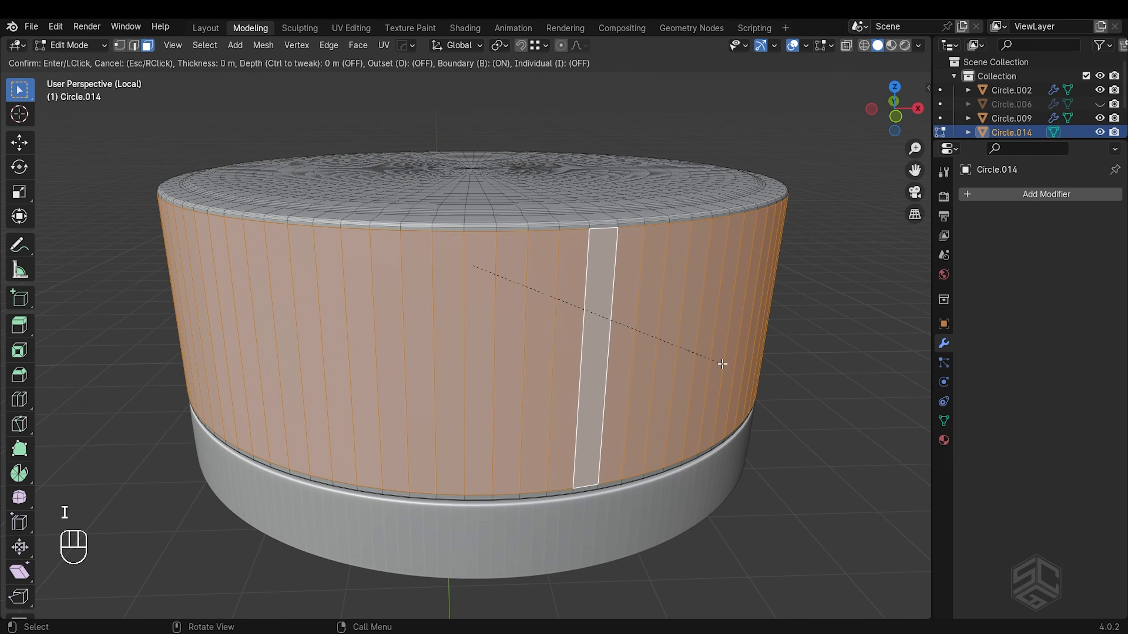
left_click(675, 405, "shift")
key("alt+s")
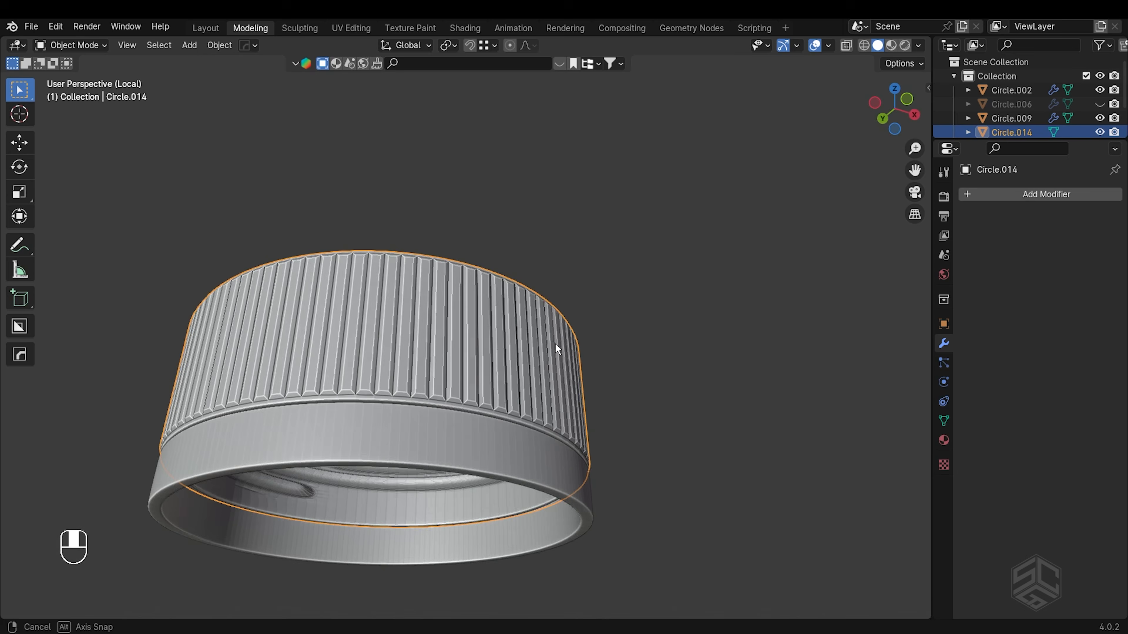
- Leave local view to bring back the whole bottle and undo the last two changes to the cap
middle_click_drag(555, 343, 544, 379)
key("KP_Divide")
key("ctrl+z")
key("ctrl+z")
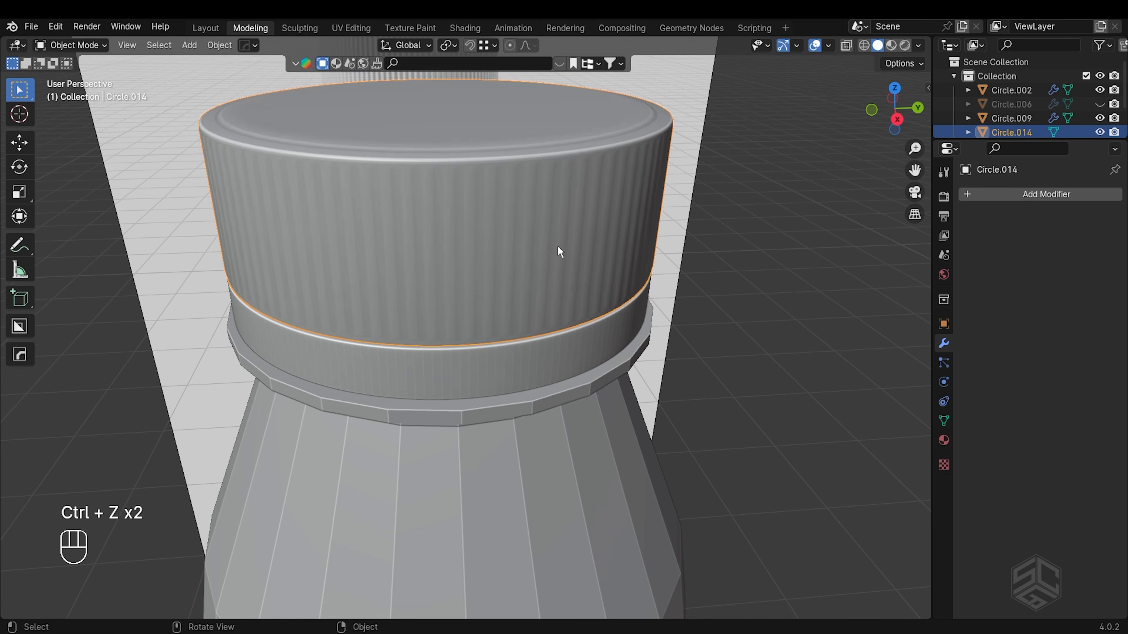
- Add a horizontal loop cut around the cap's ribbed wall and bevel it into loops near the ribs' upper and lower ends
key("Tab")
key("ctrl+r")
left_click(611, 266)
key("ctrl+b")
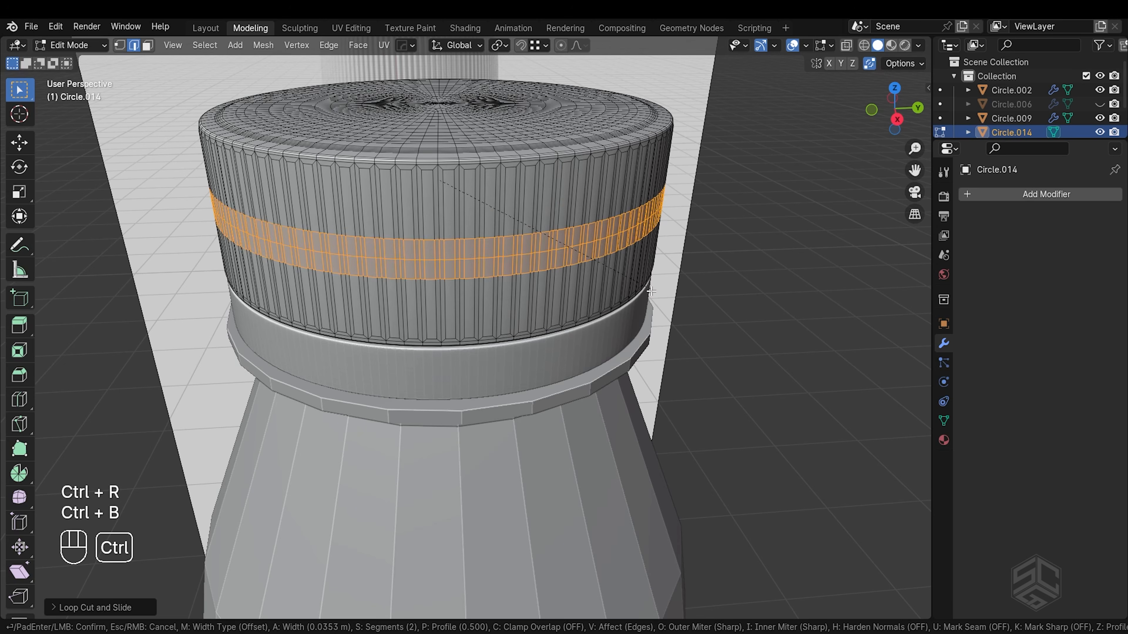
scroll(668, 326, "down", 1)
left_click(671, 338)
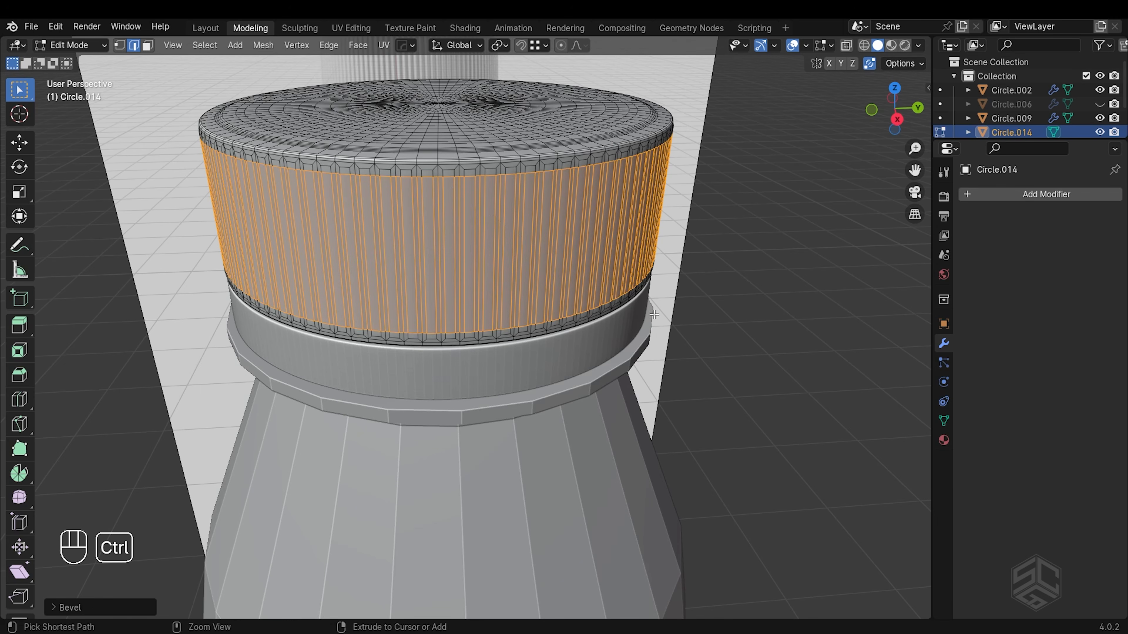
- Return to Object Mode and give the ribbed cap a Subdivision modifier at viewport level 1
key("Tab")
key("ctrl+1")
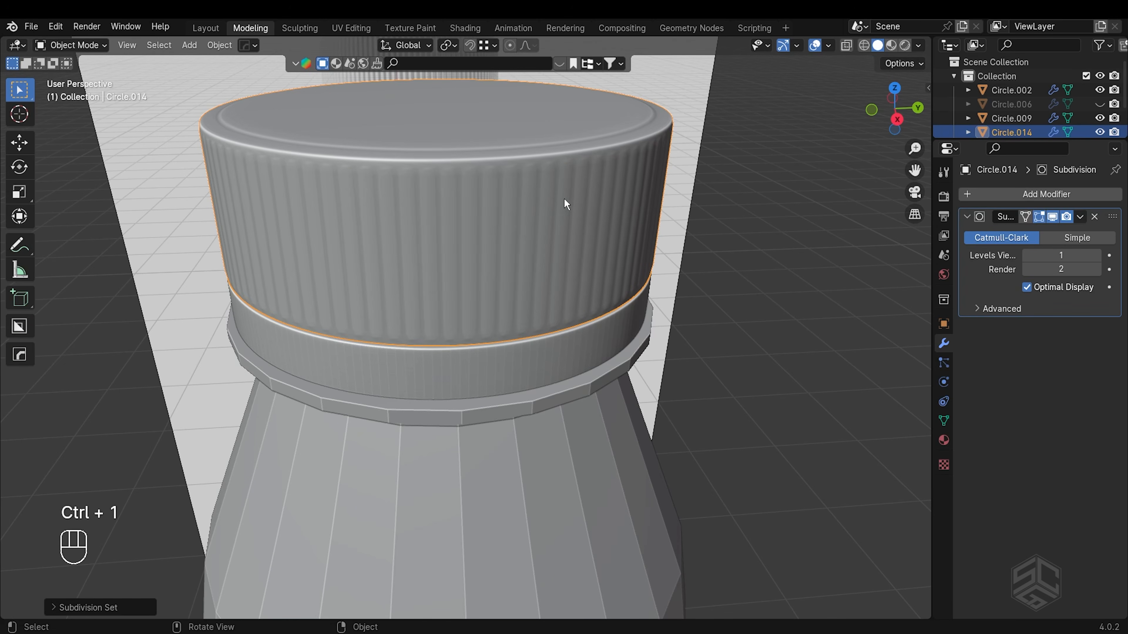
middle_click_drag(565, 199, 572, 181)
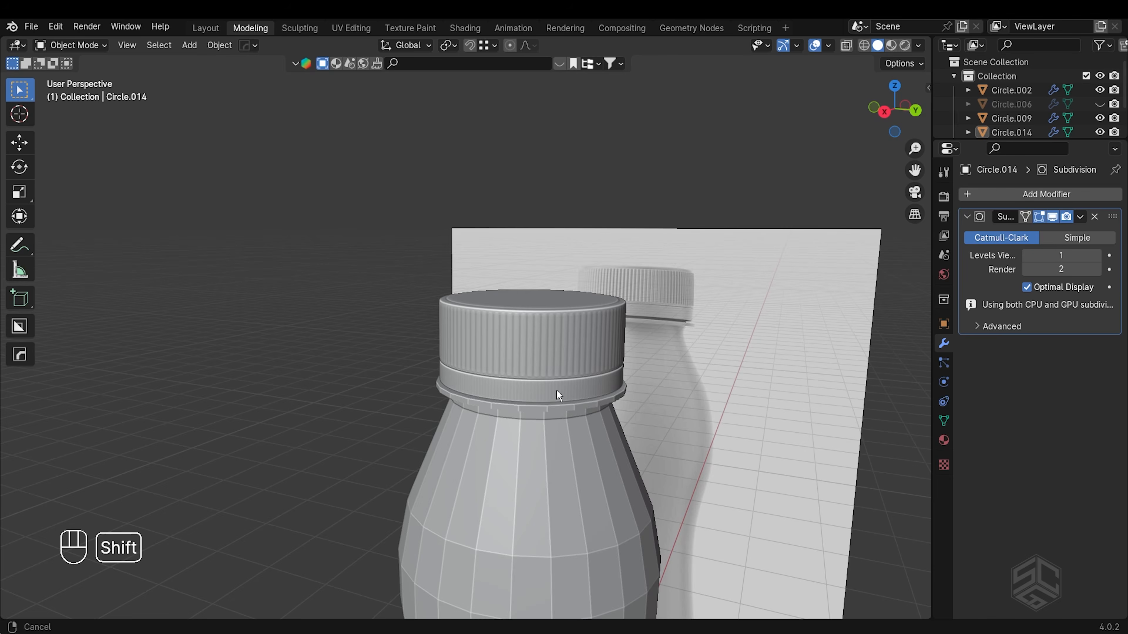
- Apply smooth shading to the lower ring of the cap
middle_click_drag(556, 390, 570, 258, "shift")
scroll(570, 259, "up", 3)
left_click(570, 258)
right_click(571, 258)
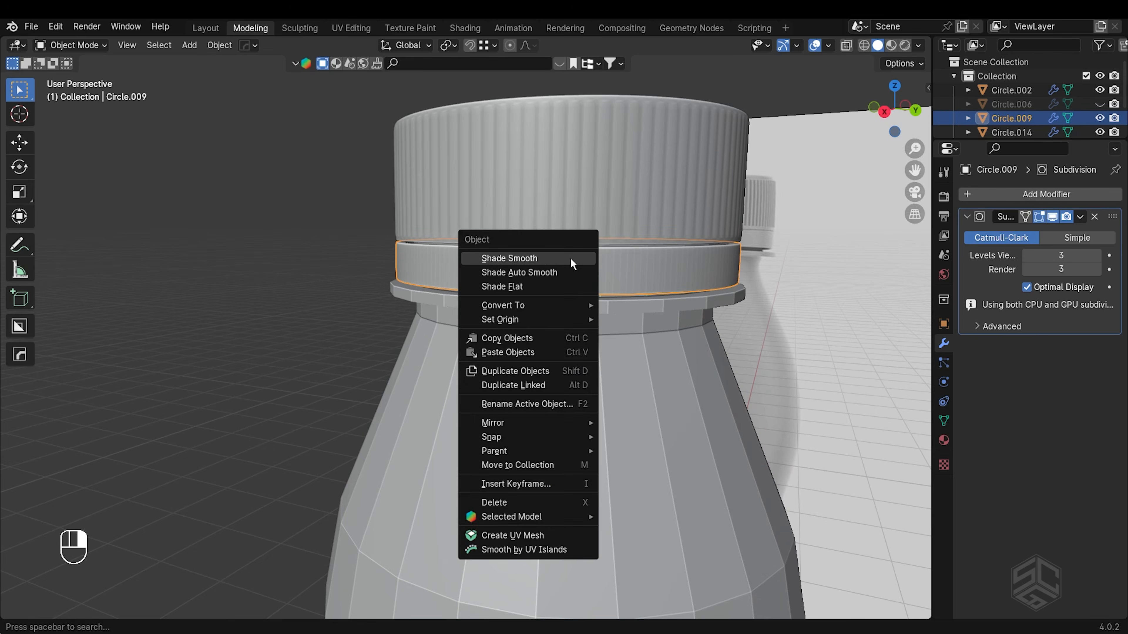
left_click(571, 258)
- Enable the viewport display of the bottle's Subdivision modifier and hide the reference image
scroll(573, 293, "up", 4)
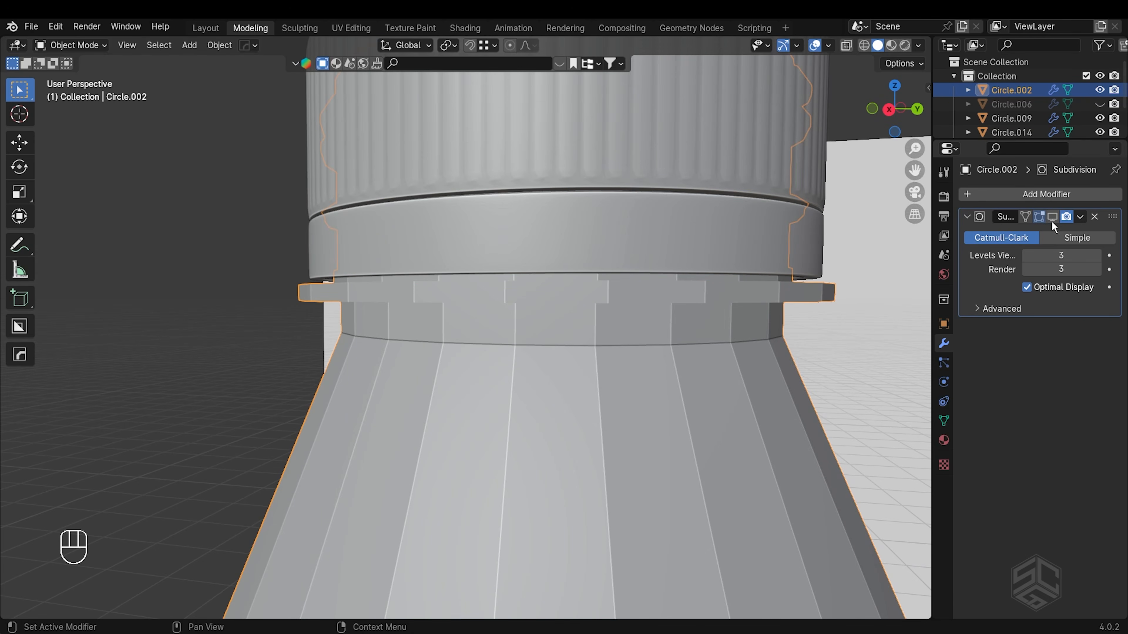
left_click(1053, 217)
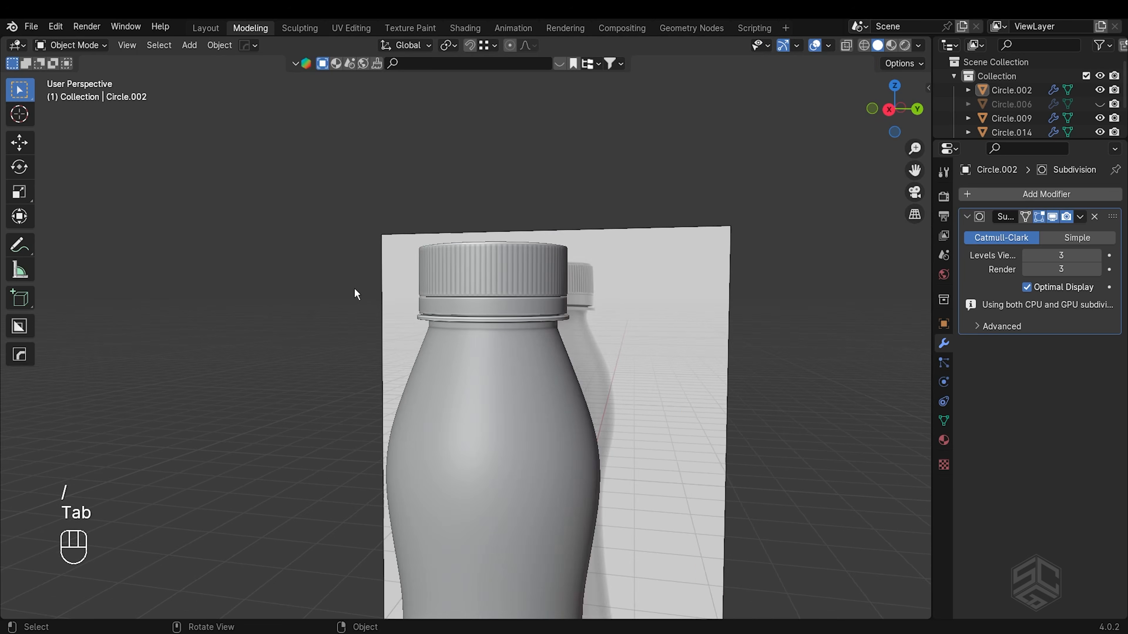
left_click(614, 342)
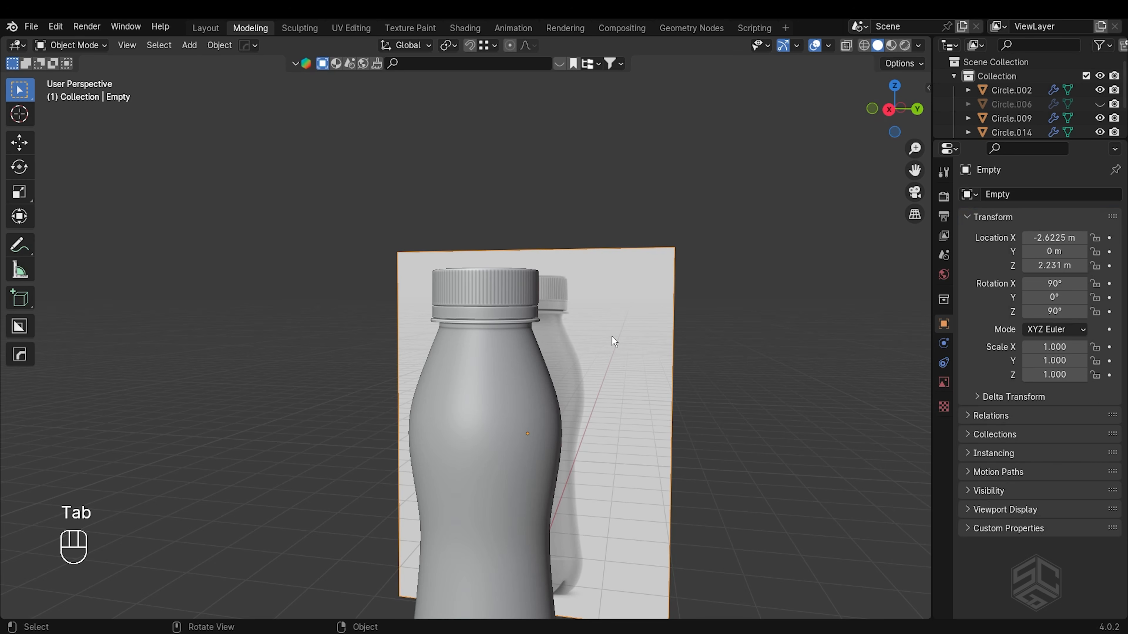
key("h")
scroll(585, 337, "down", 3)
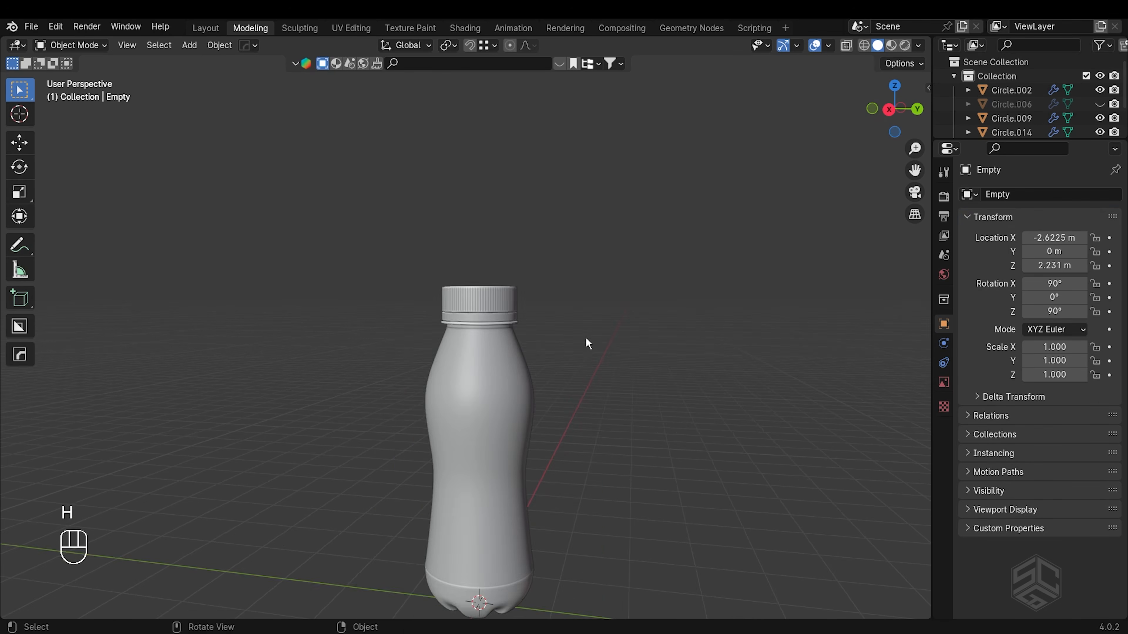
middle_click_drag(585, 337, 646, 273)
scroll(647, 274, "up", 2)
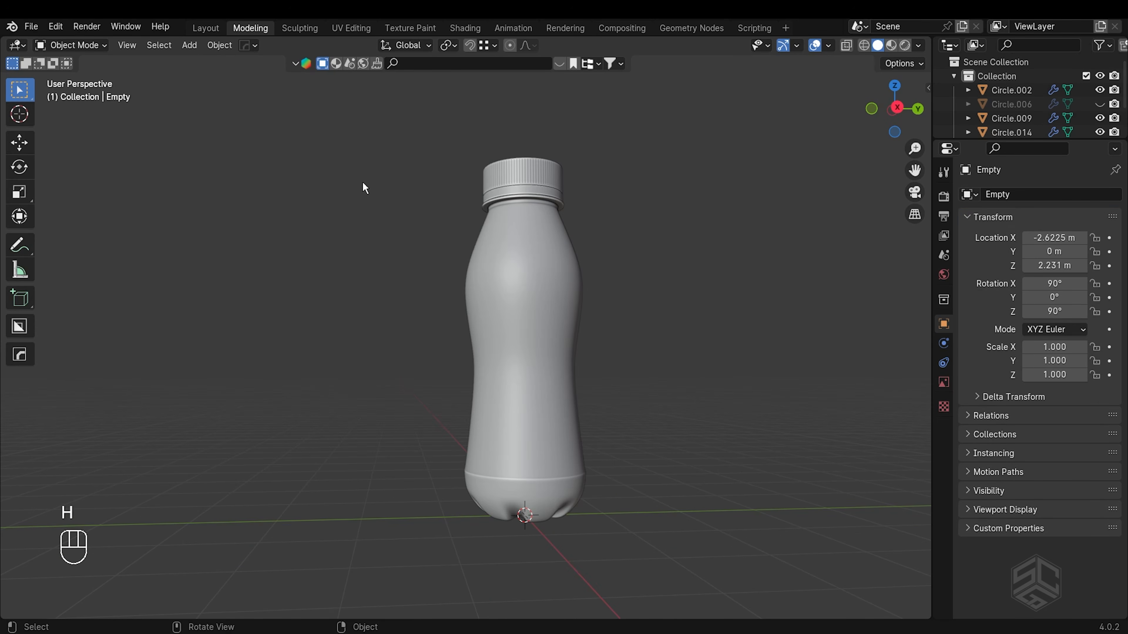
- Collapse the add-on search bar over the viewport and view the whole bottle in right orthographic view
left_click(293, 63)
left_click(544, 317)
middle_click_drag(543, 317, 612, 286)
scroll(581, 227, "up", 4)
left_click(813, 45)
scroll(529, 225, "down", 4)
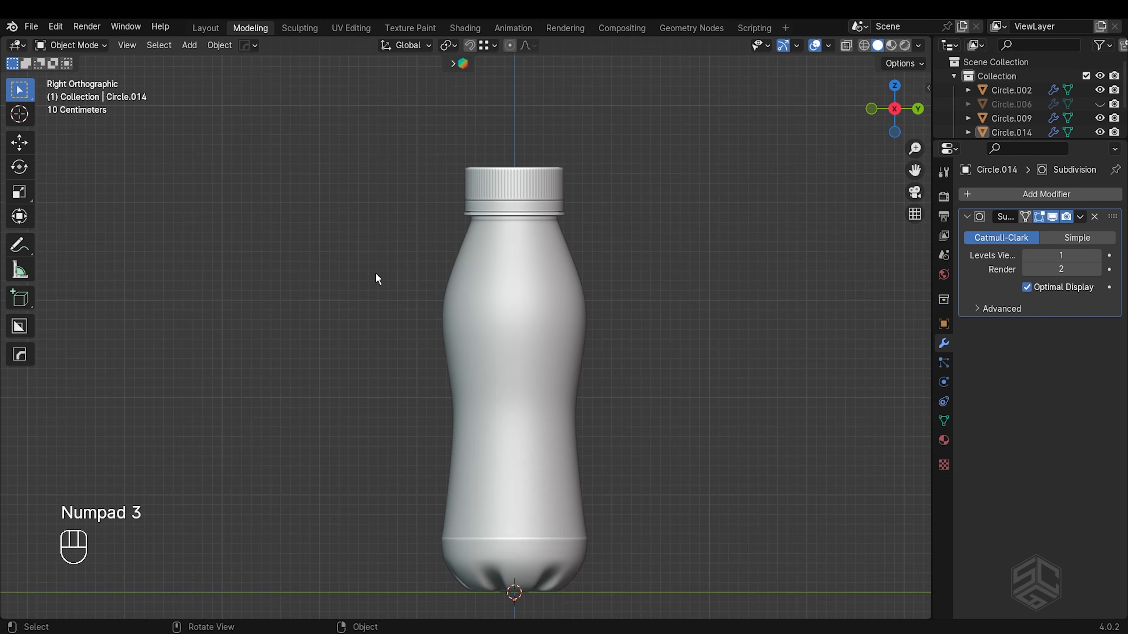
scroll(395, 252, "down", 2)
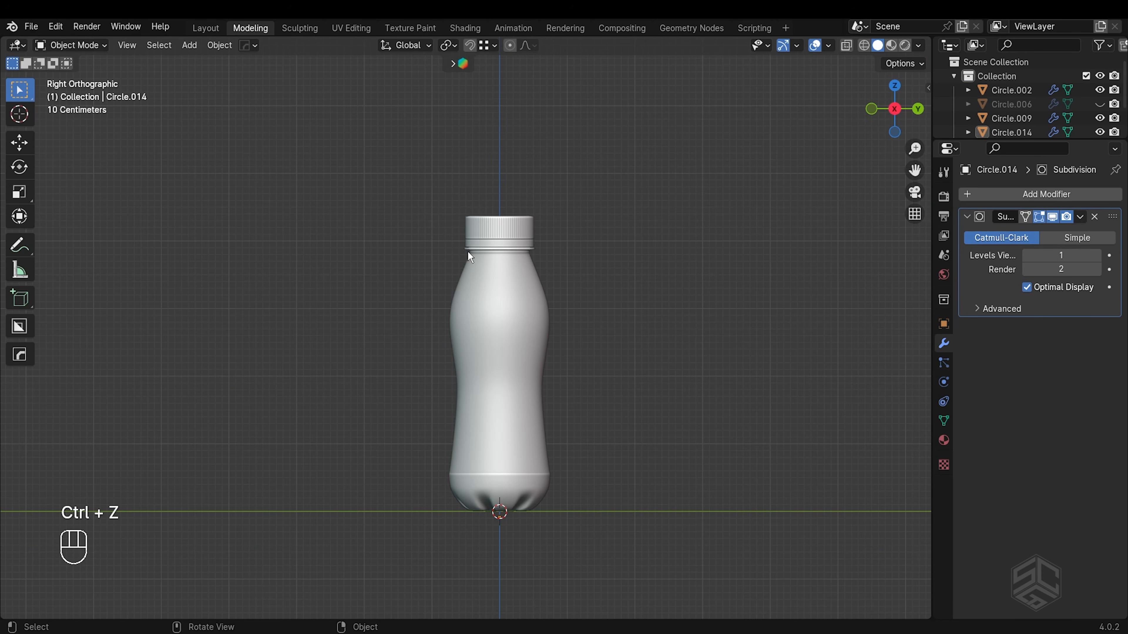
- Annotate the bottle with a bracket along its body, a bracket beside the cap and a line leading off the cap
mouse_move(465, 249)
left_mouse_down()
mouse_move(426, 249)
mouse_move(430, 478)
mouse_move(493, 530)
mouse_move(524, 525)
left_mouse_up()
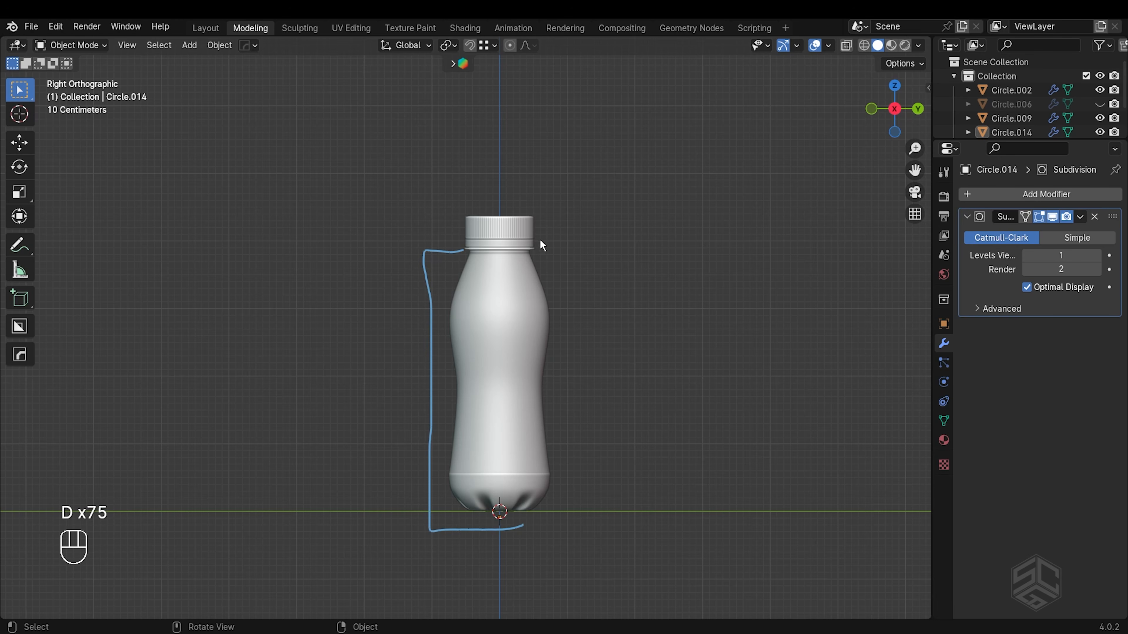
mouse_move(536, 247)
left_mouse_down()
mouse_move(554, 219)
mouse_move(541, 215)
mouse_move(569, 235)
mouse_move(571, 225)
mouse_move(575, 246)
mouse_move(615, 240)
left_mouse_up()
key("ctrl+z")
key("ctrl+z")
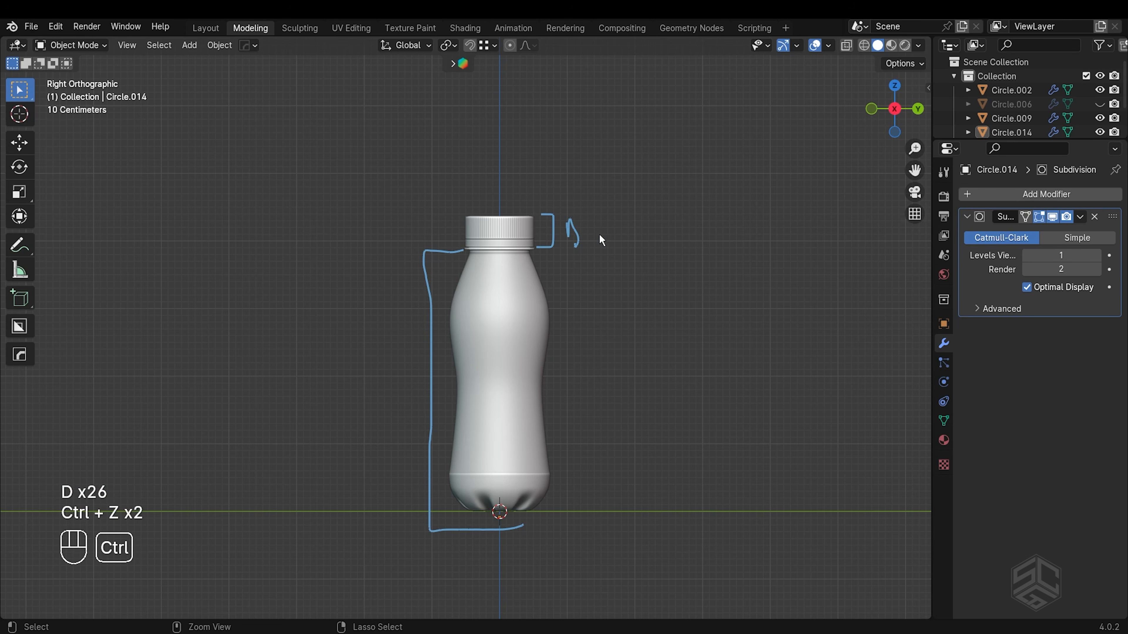
left_click_drag(499, 228, 451, 177)
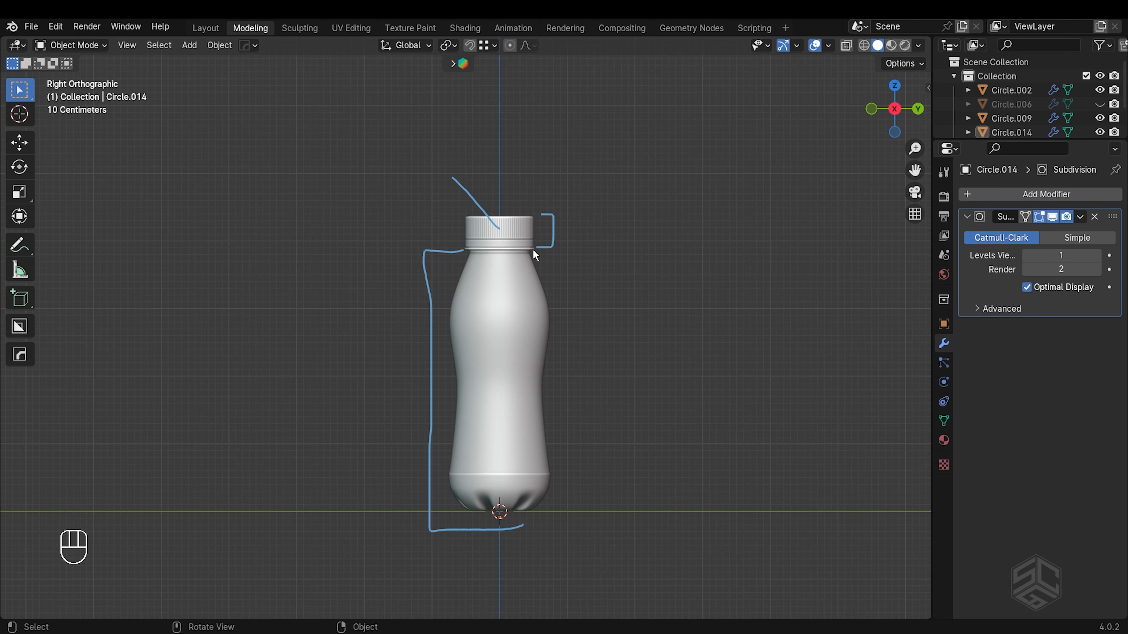
left_click(524, 244)
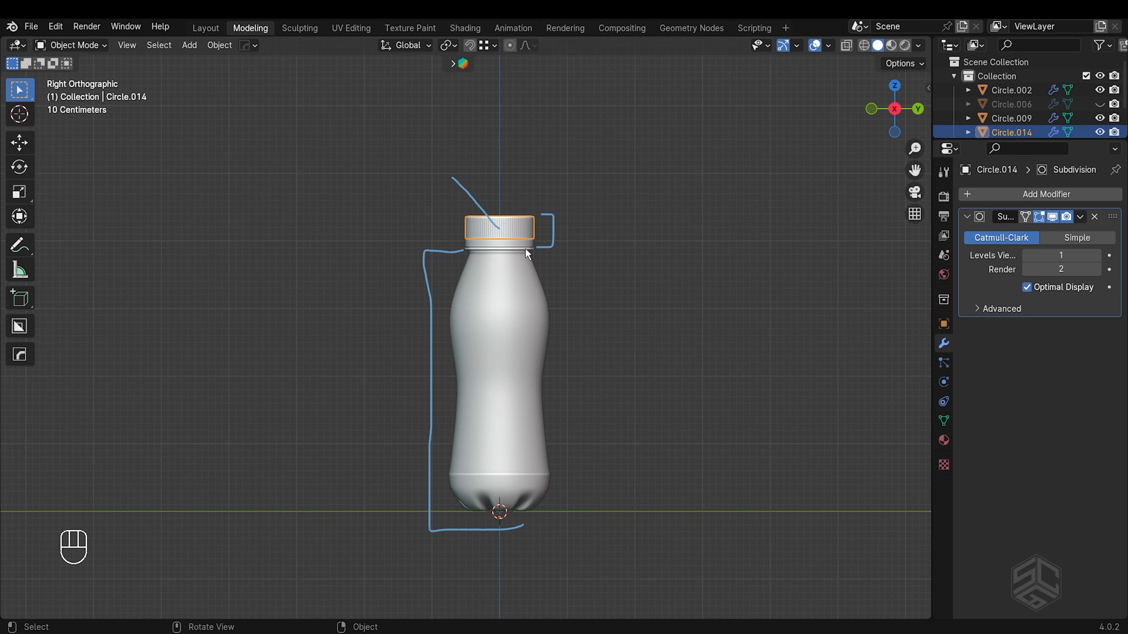
left_click(534, 254)
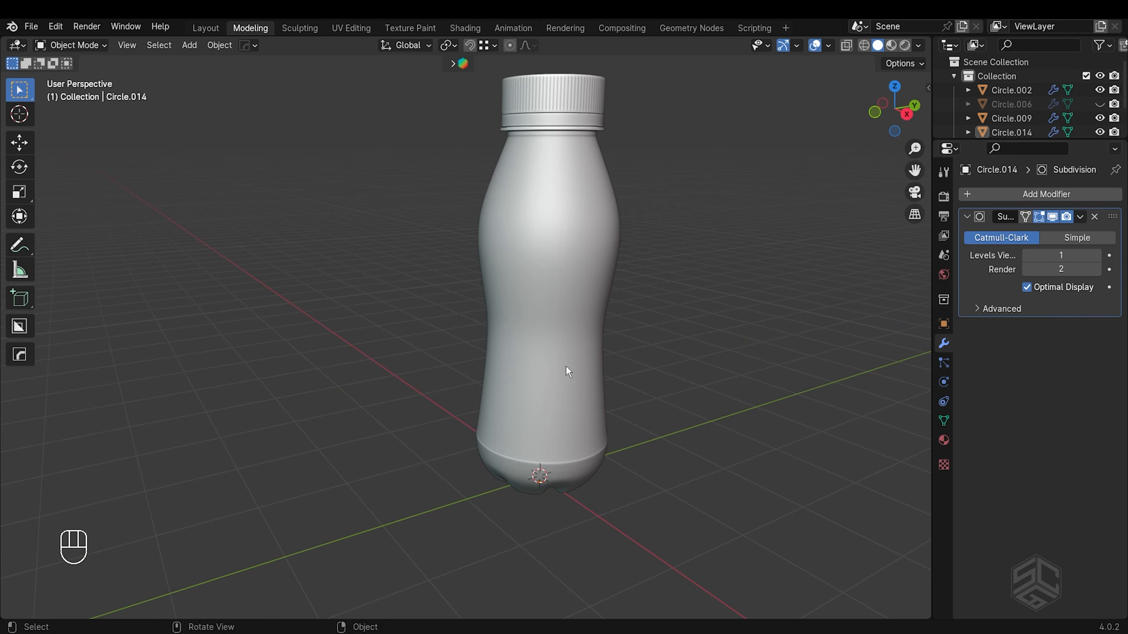
- Edit the bottle's mesh in face selection mode and select the faces at the centre of its underside
left_click(566, 365)
middle_click_drag(566, 368, 577, 369)
scroll(577, 368, "up", 2)
middle_click_drag(589, 473, 573, 338, "shift")
mouse_move(557, 556)
middle_mouse_down()
mouse_move(552, 471)
mouse_move(492, 317)
middle_mouse_up()
key("Tab")
scroll(557, 472, "up", 3)
key("3")
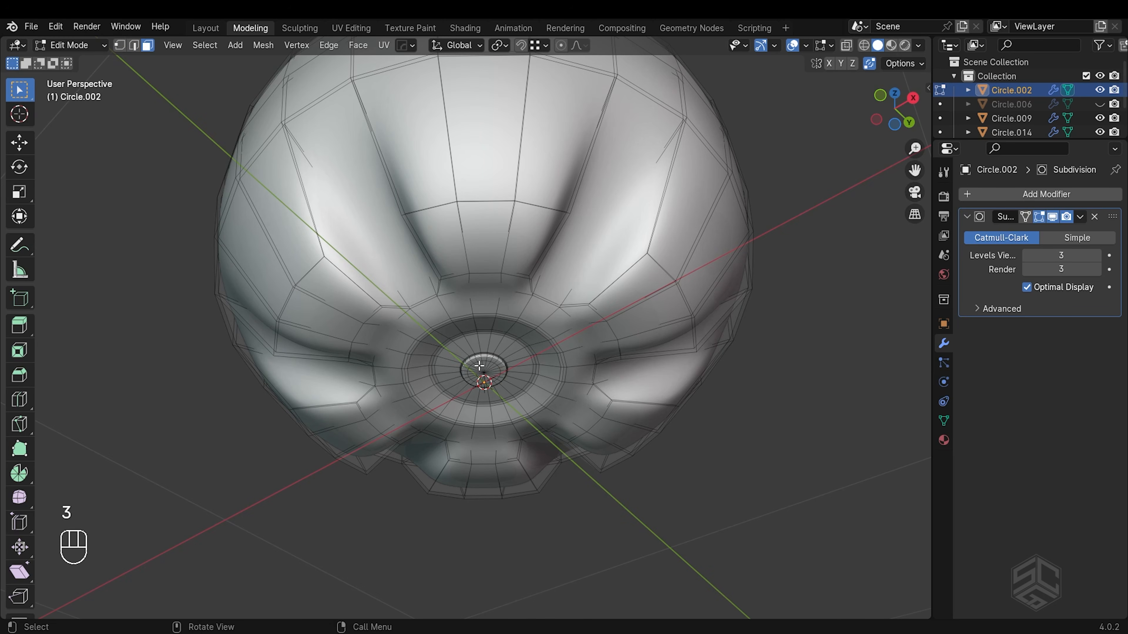
left_click(486, 382)
- Grow the face selection from the base centre up the whole bottle body to the neck just under the collar
key("ctrl+KP_Enter")
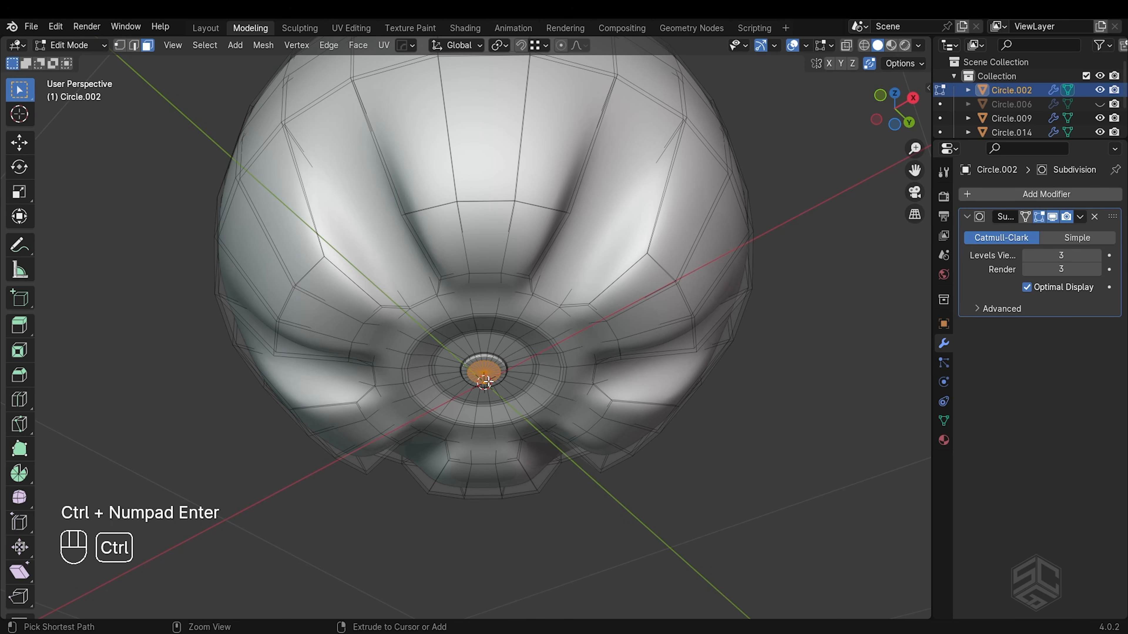
key("ctrl+KP_Add")
key("ctrl+KP_Add")
key("ctrl+KP_Add")
key("ctrl+KP_Add")
key("ctrl+KP_Add")
key("ctrl+KP_Add")
key("ctrl+KP_Add")
key("ctrl+KP_Add")
key("ctrl+KP_Add")
key("ctrl+KP_Add")
key("ctrl+KP_Add")
key("ctrl+KP_Add")
key("ctrl+KP_Add")
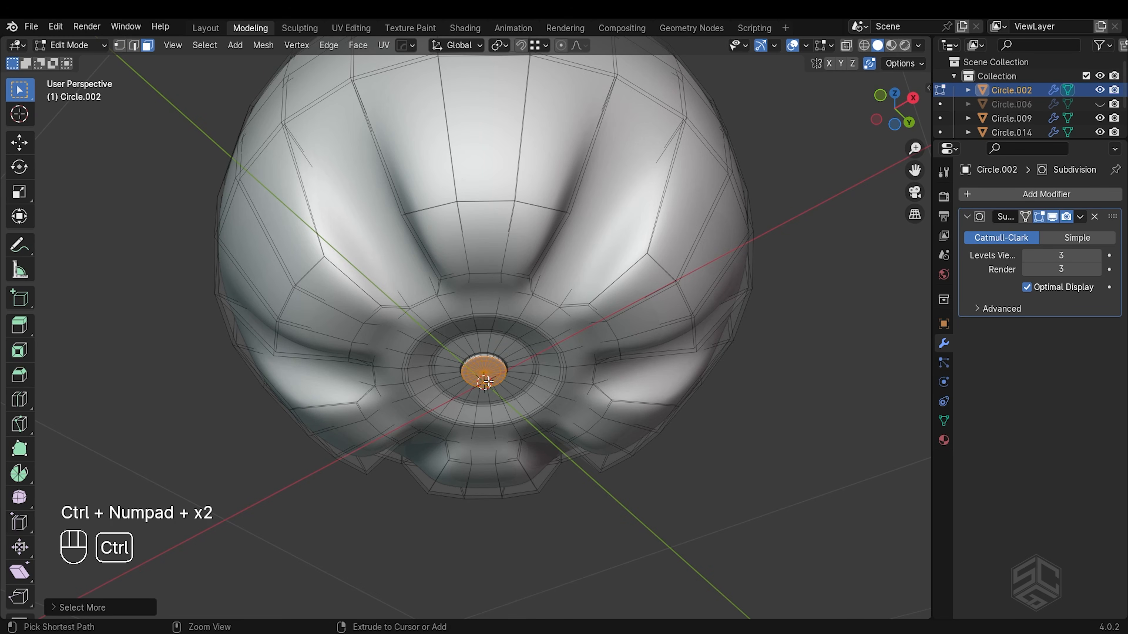
middle_click_drag(486, 381, 510, 312)
key("ctrl+KP_Add")
key("ctrl+KP_Add")
key("ctrl+KP_Add")
key("ctrl+KP_Add")
key("ctrl+KP_Add")
key("ctrl+KP_Add")
key("ctrl+KP_Add")
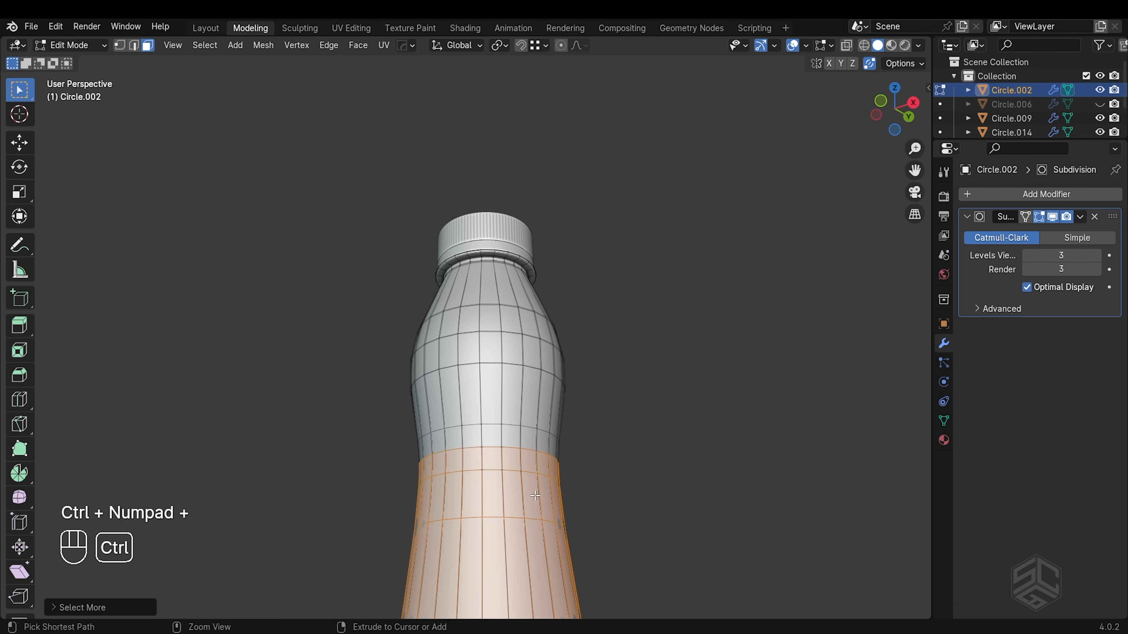
scroll(510, 312, "up", 5)
key("shift+z")
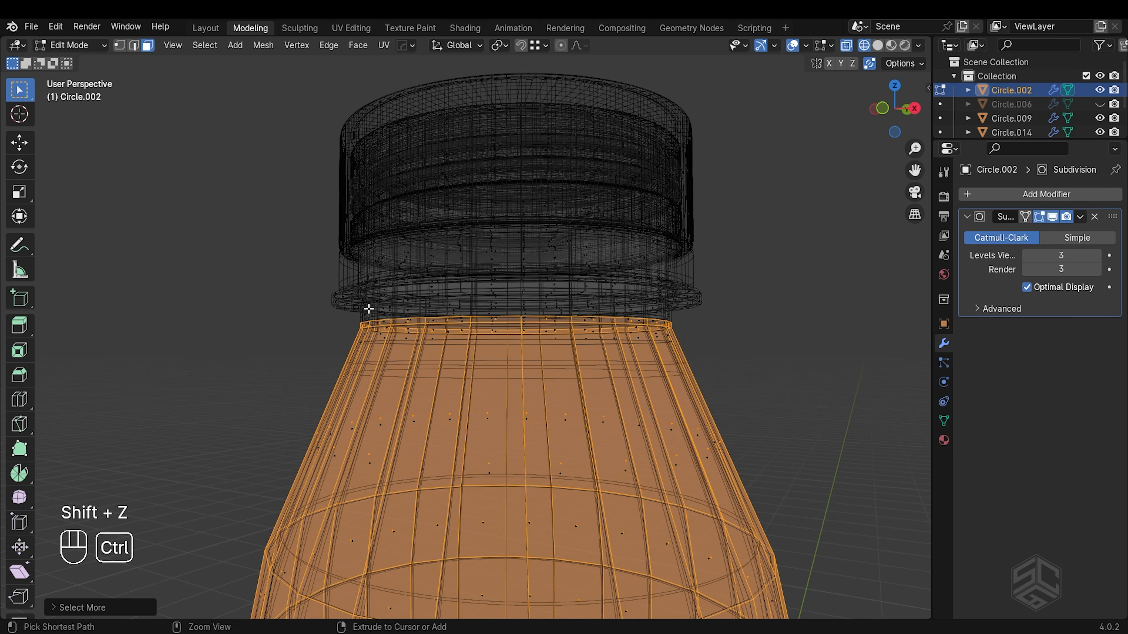
key("ctrl+KP_Add")
key("shift+z")
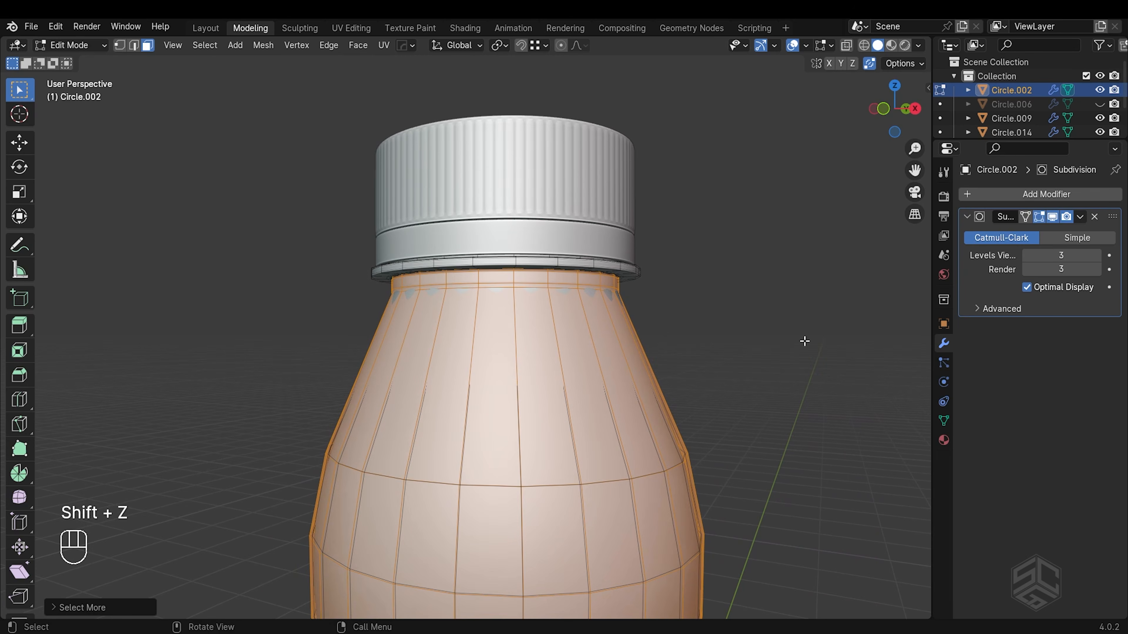
- Create a vertex group named "label", assign the selected bottle body faces to it, and check it by deselecting and reselecting the group
left_click(944, 421)
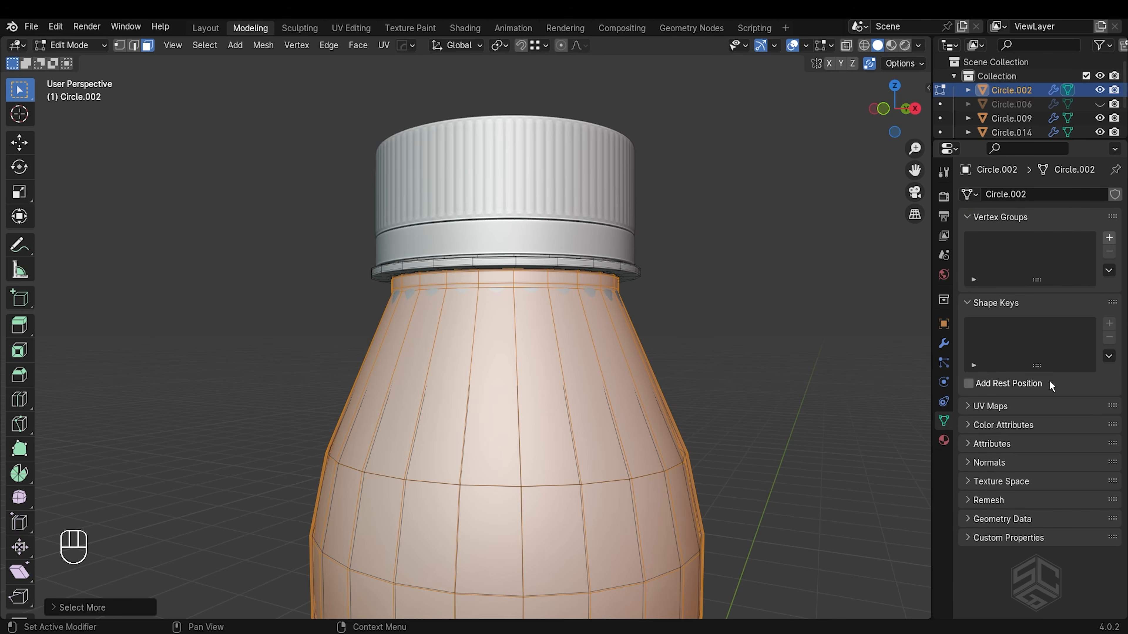
left_click(1109, 240)
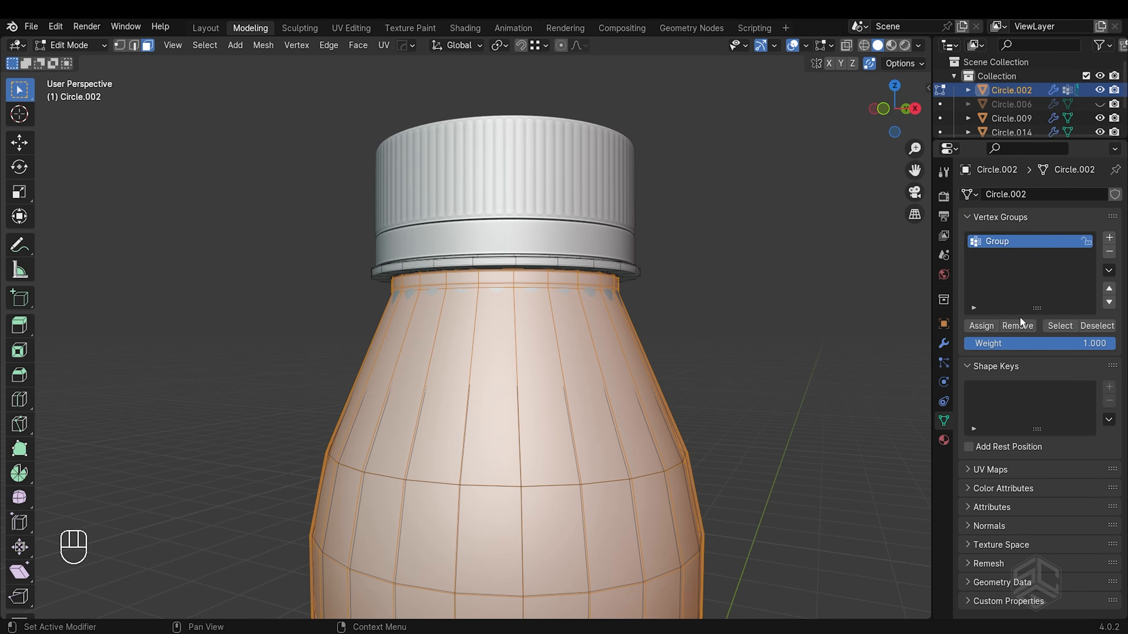
left_click(983, 325)
double_click(998, 241)
type("label")
key("Return")
left_click(1090, 329)
left_click(1051, 328)
- Invert the face selection and hide everything outside the label group so only the bottle body remains
scroll(637, 307, "down", 7)
middle_click_drag(439, 301, 429, 272, "shift")
scroll(451, 262, "up", 2)
key("2")
middle_click_drag(640, 307, 536, 283)
scroll(608, 287, "up", 1)
middle_click_drag(607, 287, 601, 258)
middle_click_drag(575, 386, 564, 311, "shift")
middle_click_drag(564, 311, 588, 377)
key("3")
key("ctrl+i")
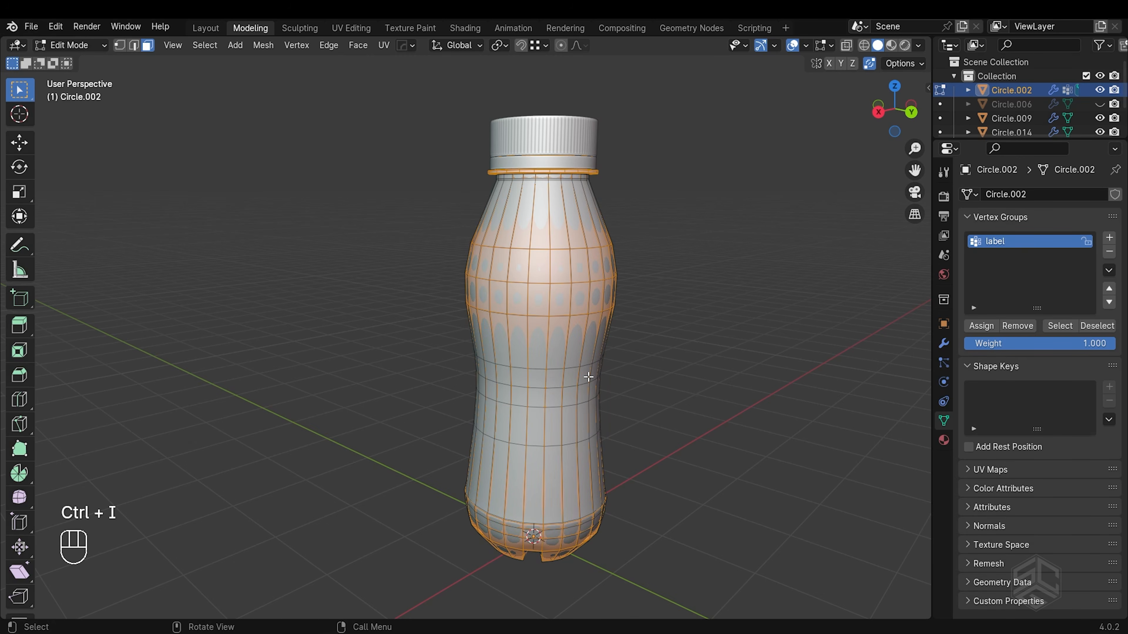
key("h")
left_click(553, 360)
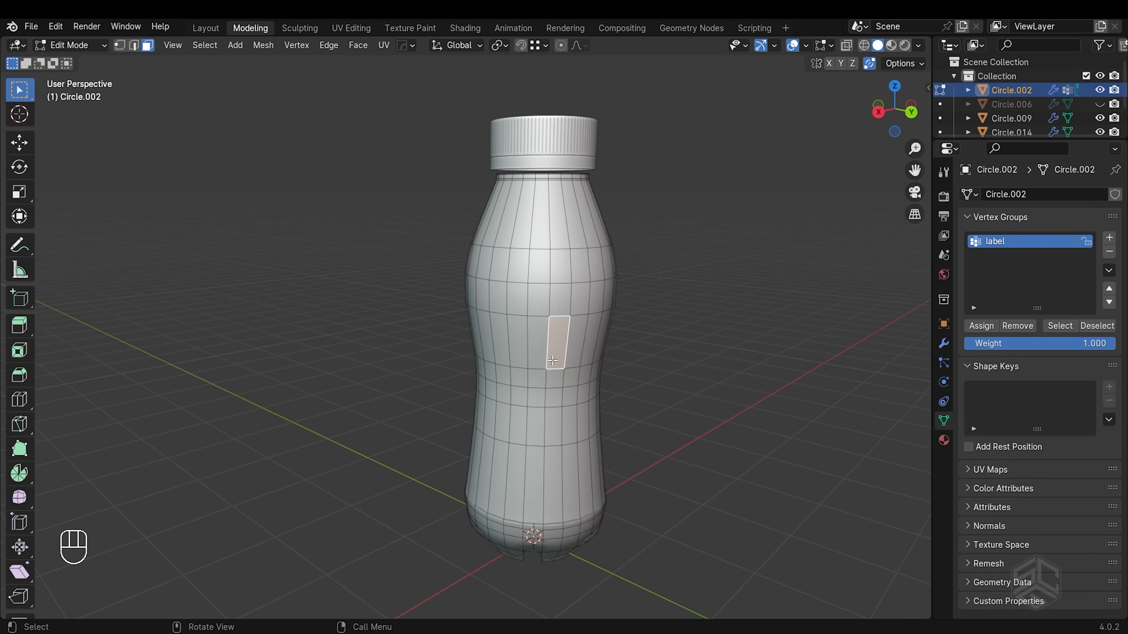
- Select one vertical edge loop down the bottle body and the open edge loop at the top of the neck
scroll(595, 102, "up", 2)
middle_click_drag(622, 408, 600, 400)
middle_click_drag(599, 400, 552, 311, "shift")
middle_click_drag(551, 338, 580, 577)
key("2")
left_click(543, 320)
left_click(541, 320, "alt+shift")
scroll(598, 282, "up", 8)
middle_click_drag(657, 236, 679, 227)
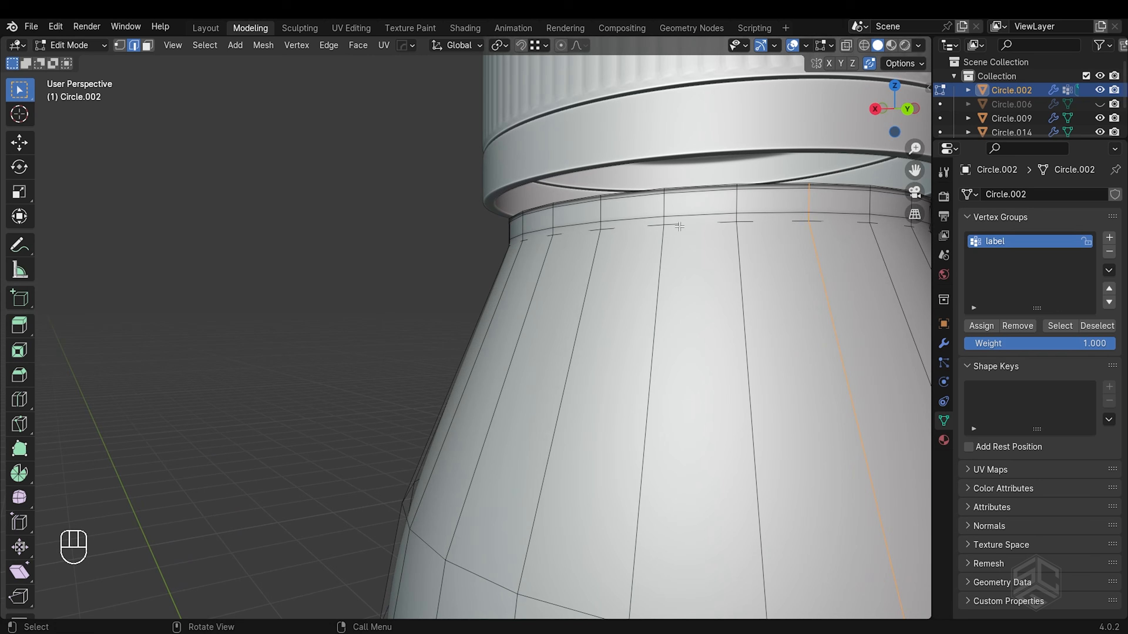
left_click(688, 187, "alt+shift")
- Deselect the loop's edges in the centre of the underside and add the outer edge ring around the base recess to the selection
scroll(687, 186, "down", 5)
scroll(688, 186, "down", 2)
middle_click_drag(595, 444, 576, 53, "shift")
scroll(576, 428, "up", 2)
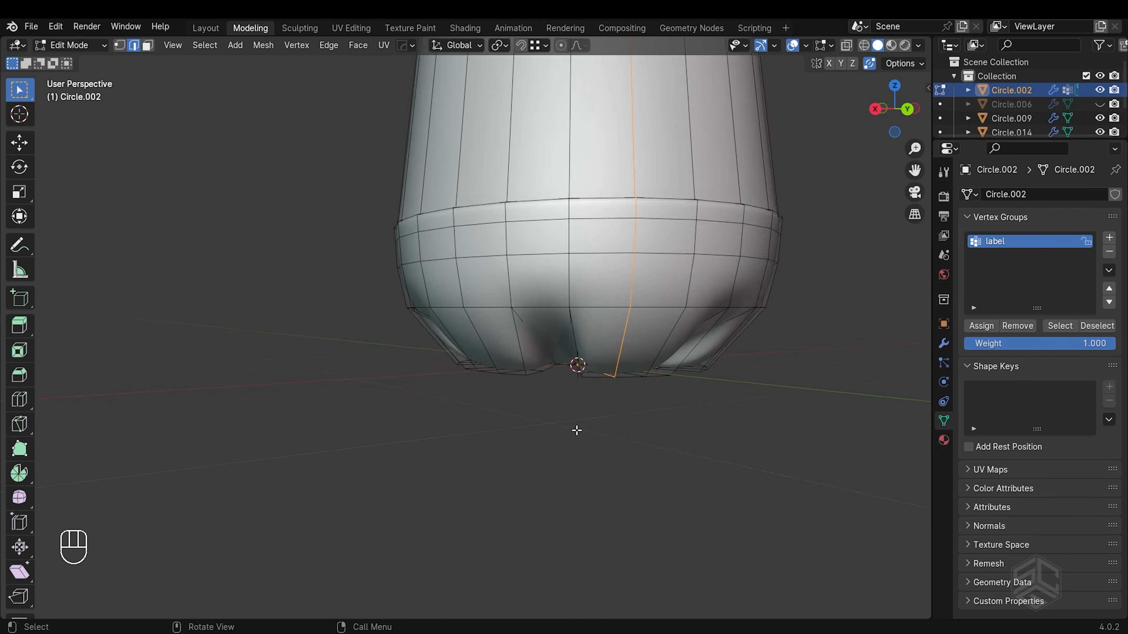
middle_click_drag(576, 428, 604, 288)
scroll(604, 288, "up", 3)
middle_click_drag(688, 346, 581, 338, "shift")
scroll(577, 337, "up", 2)
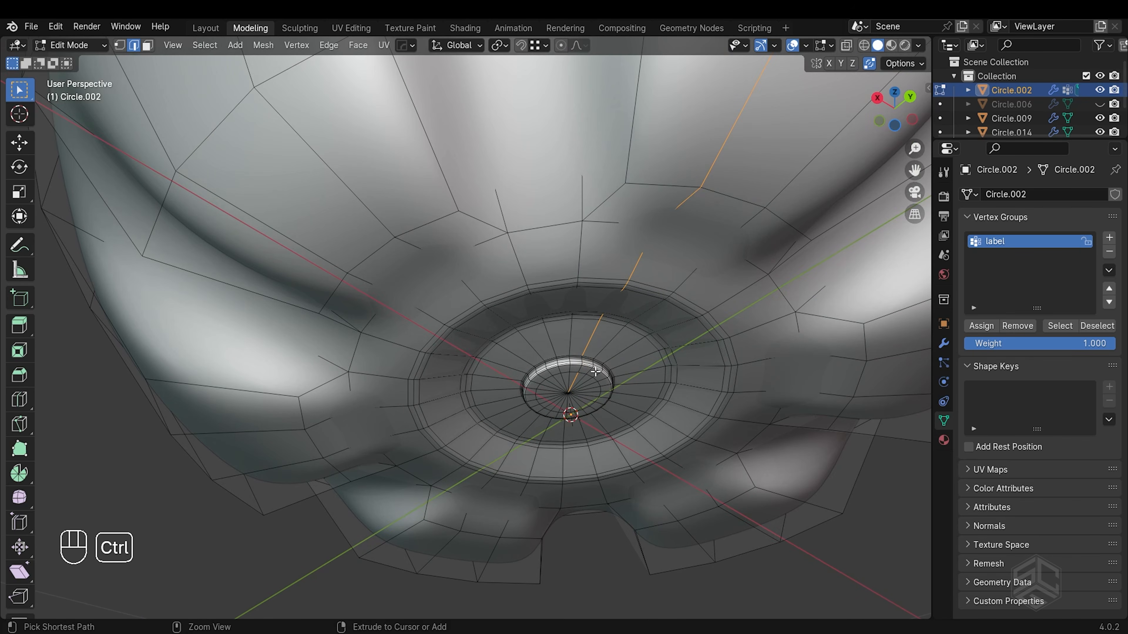
left_click_drag(580, 304, 606, 361, "ctrl")
left_click_drag(602, 285, 627, 327, "ctrl")
left_click(642, 285, "alt+shift")
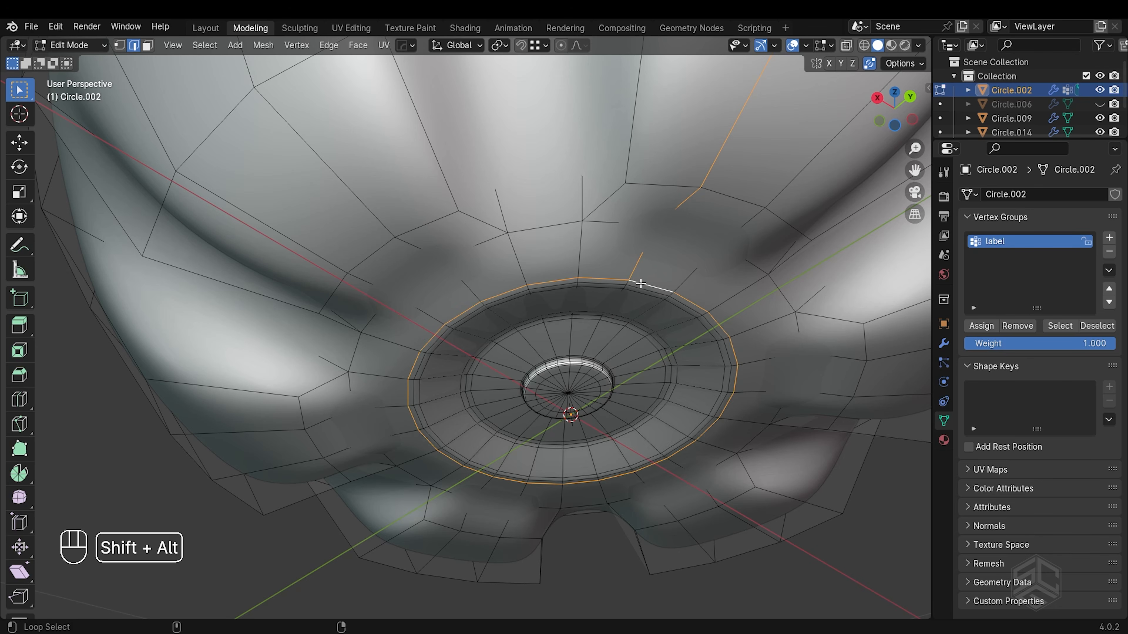
- Mark the selected edges as a seam and reveal the hidden parts of the bottle mesh, then finish editing
scroll(640, 310, "down", 3)
middle_click_drag(639, 310, 645, 463, "shift")
middle_click_drag(615, 401, 593, 401)
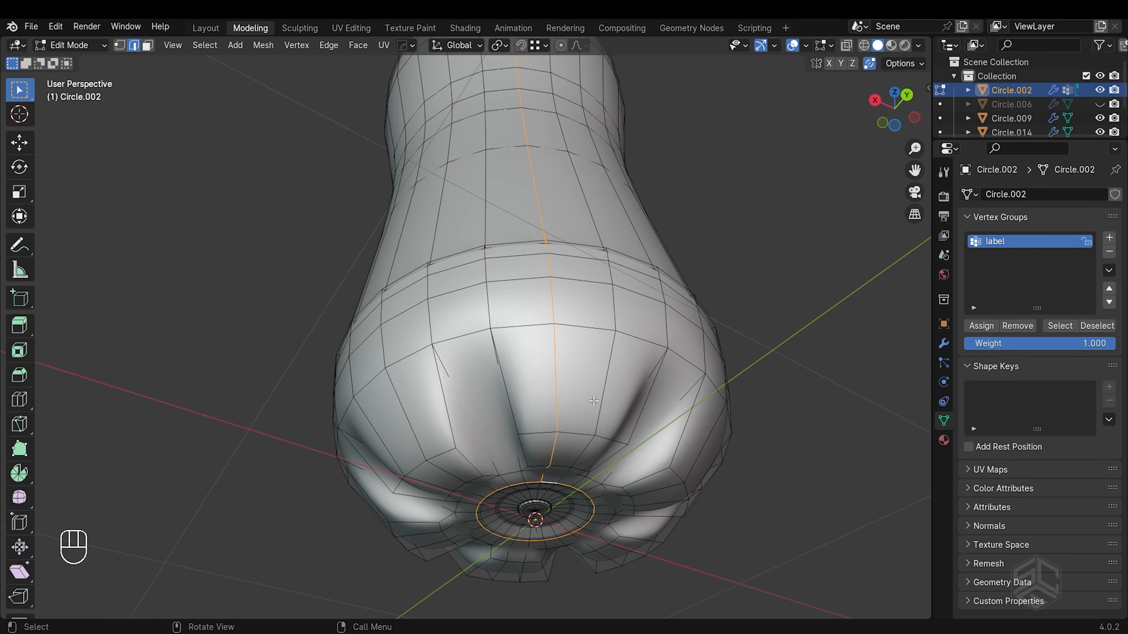
right_click(547, 375)
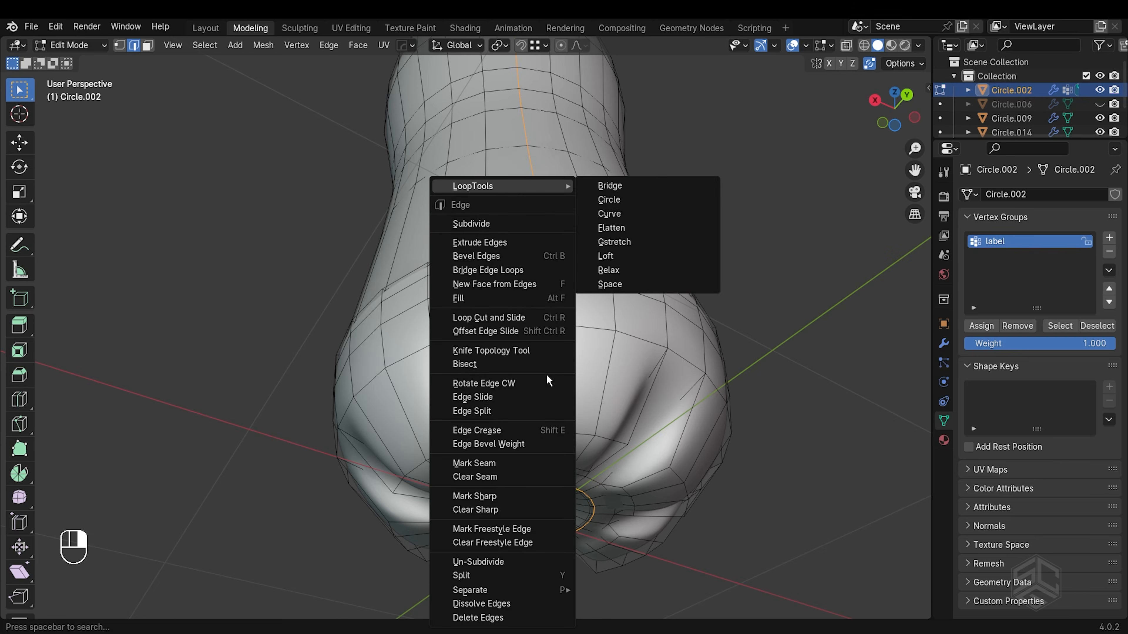
left_click(509, 462)
scroll(509, 462, "down", 5)
middle_click_drag(524, 173, 562, 440, "shift")
scroll(514, 266, "up", 2)
middle_click_drag(594, 285, 571, 349, "shift")
key("alt+h")
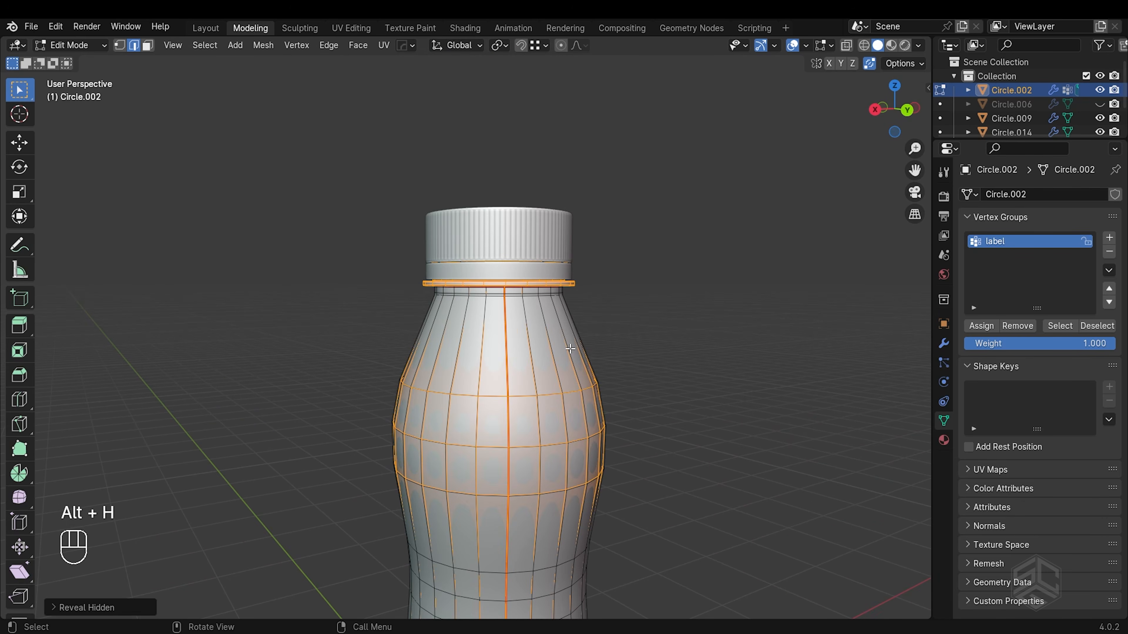
left_click(624, 267)
scroll(624, 267, "up", 4)
middle_click_drag(624, 268, 591, 380, "shift")
scroll(577, 382, "down", 8)
middle_click_drag(471, 373, 407, 399)
key("Tab")
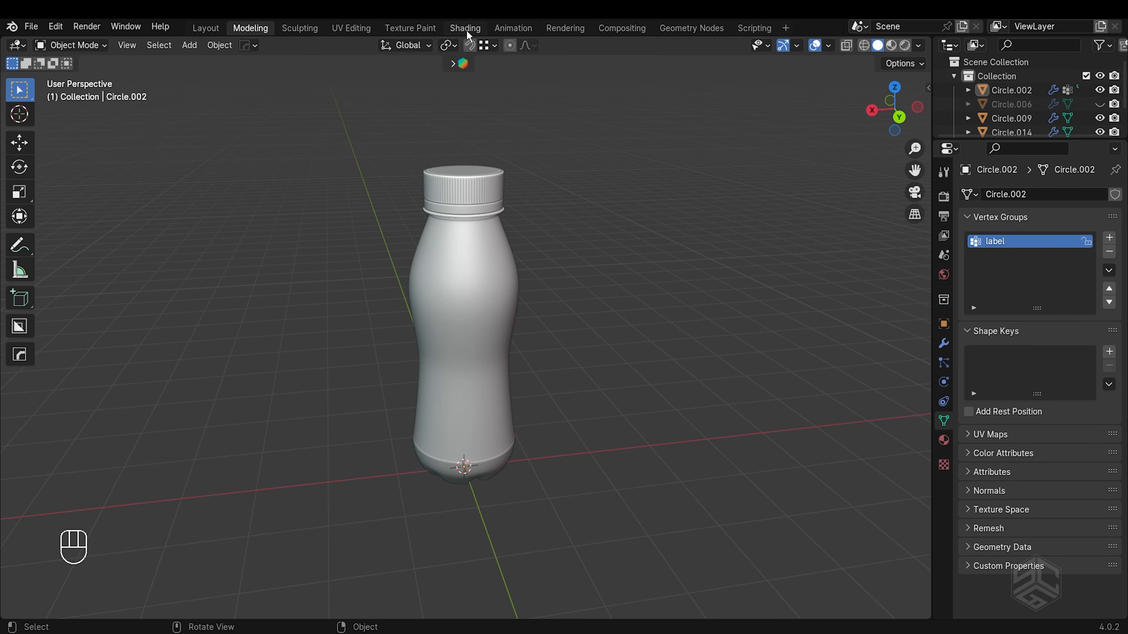
- Switch to the Shading workspace and create a new material on the bottle
left_click(466, 28)
scroll(529, 147, "up", 3)
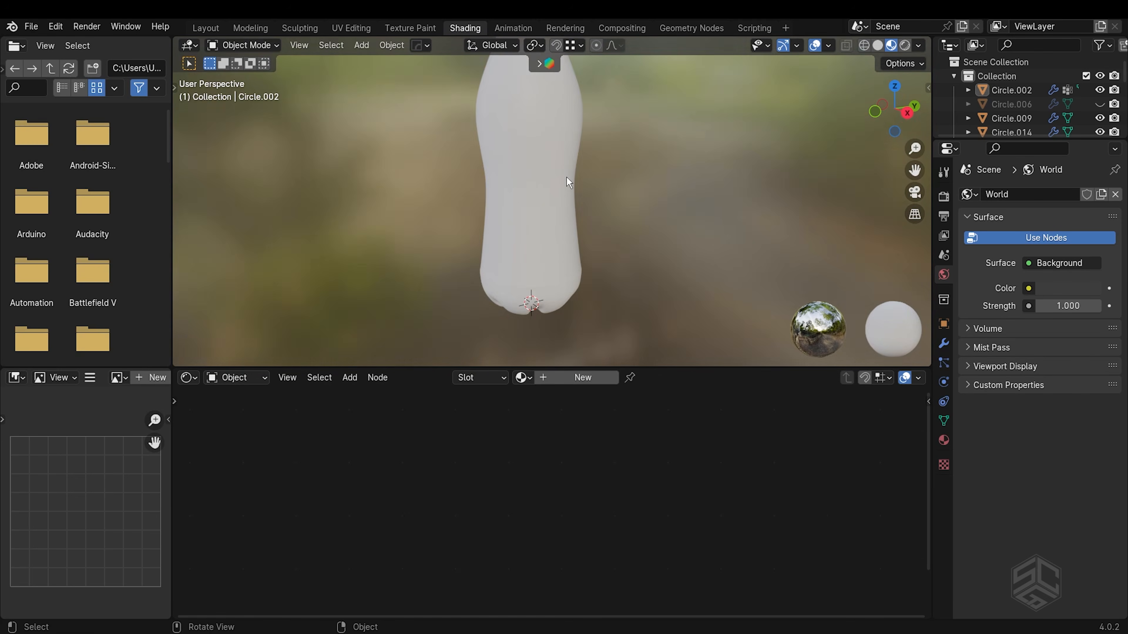
middle_click_drag(567, 177, 595, 191)
scroll(575, 209, "down", 2)
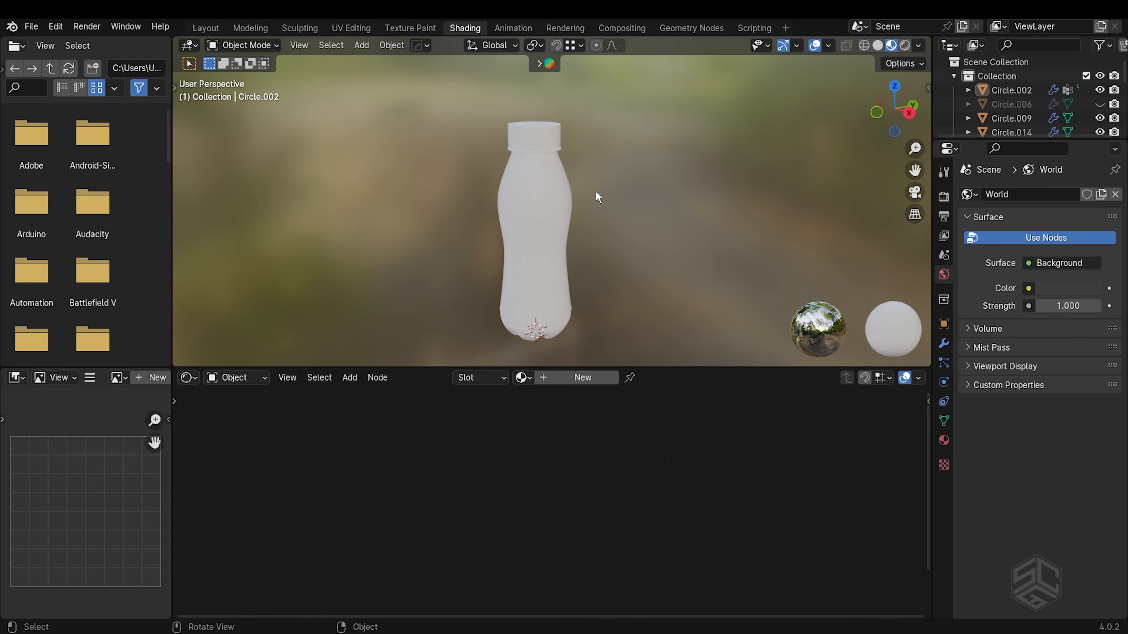
left_click(577, 377)
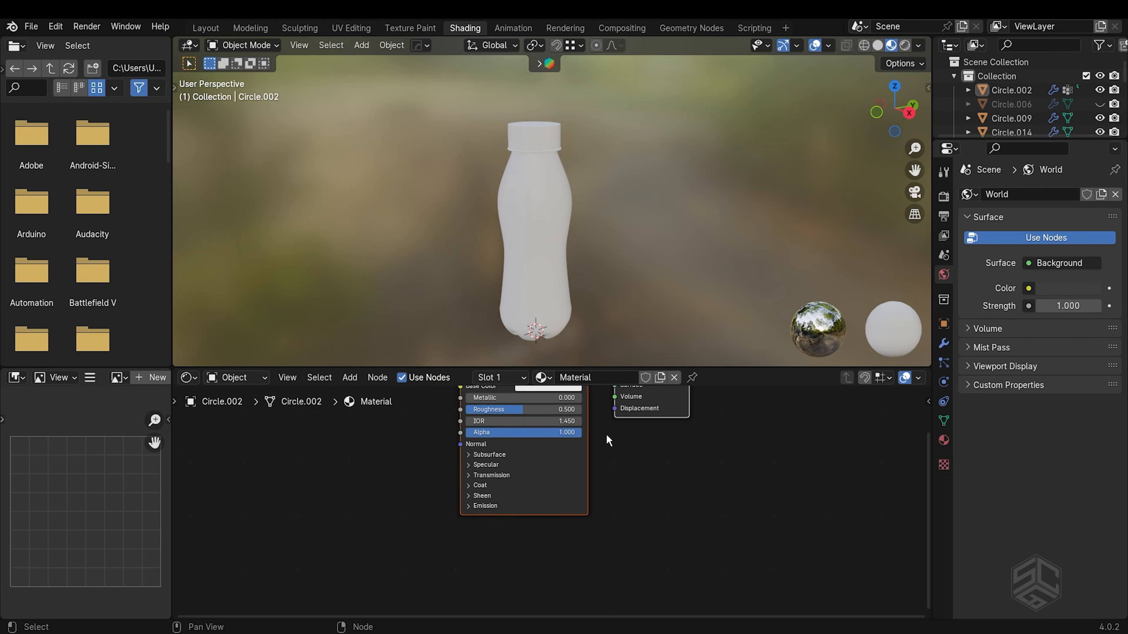
left_click(593, 527)
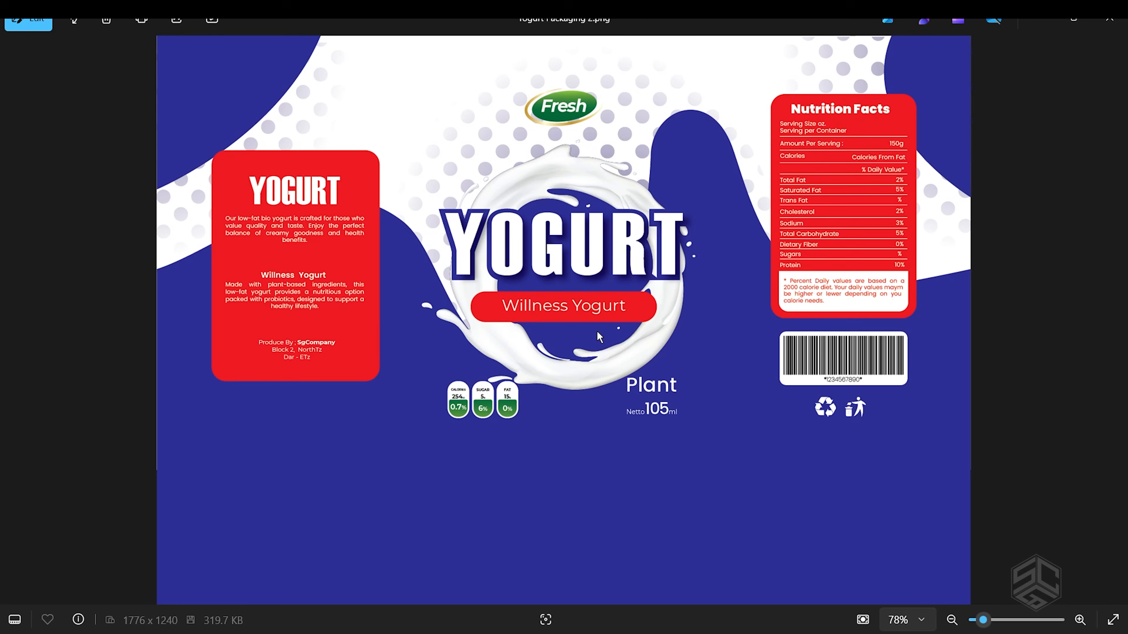
- Switch to the image viewer and examine the yogurt label artwork up close
scroll(601, 338, "up", 3)
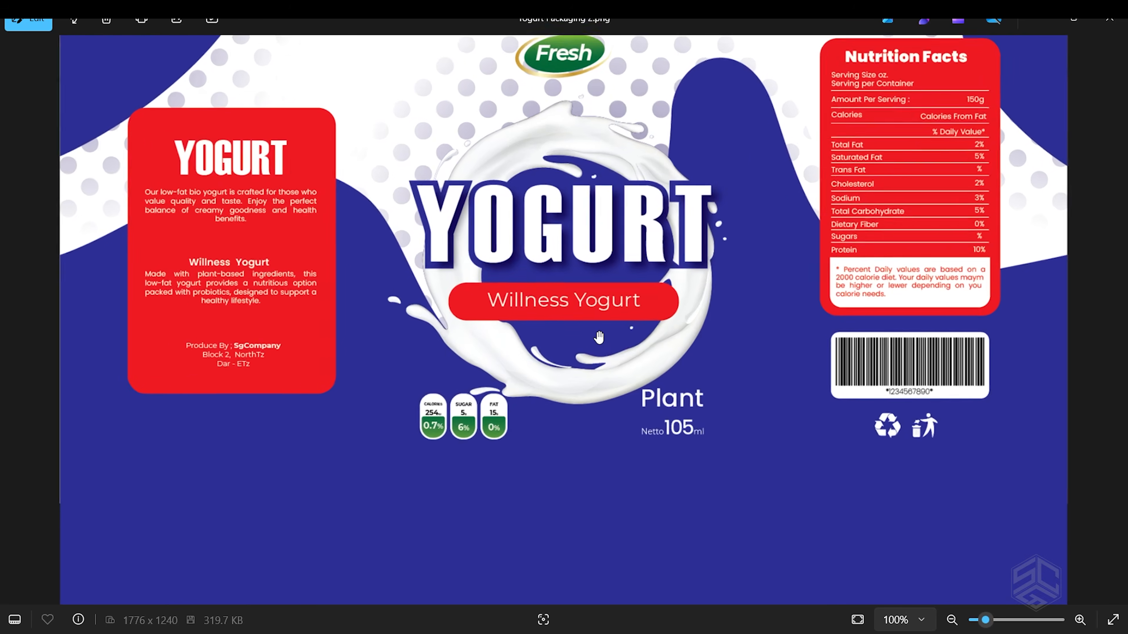
scroll(601, 338, "down", 3)
scroll(601, 338, "up", 3)
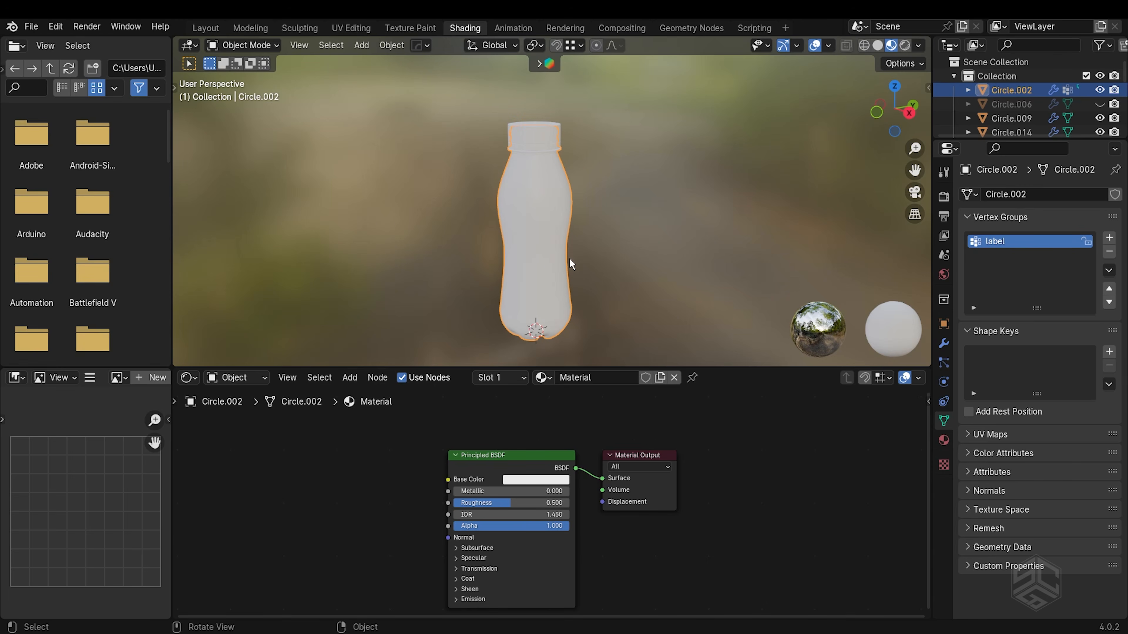
- Rename the bottle's material "white"
double_click(592, 378)
type("white")
key("Return")
- Select the faces of the label vertex group and assign them a new material in a second slot
key("Tab")
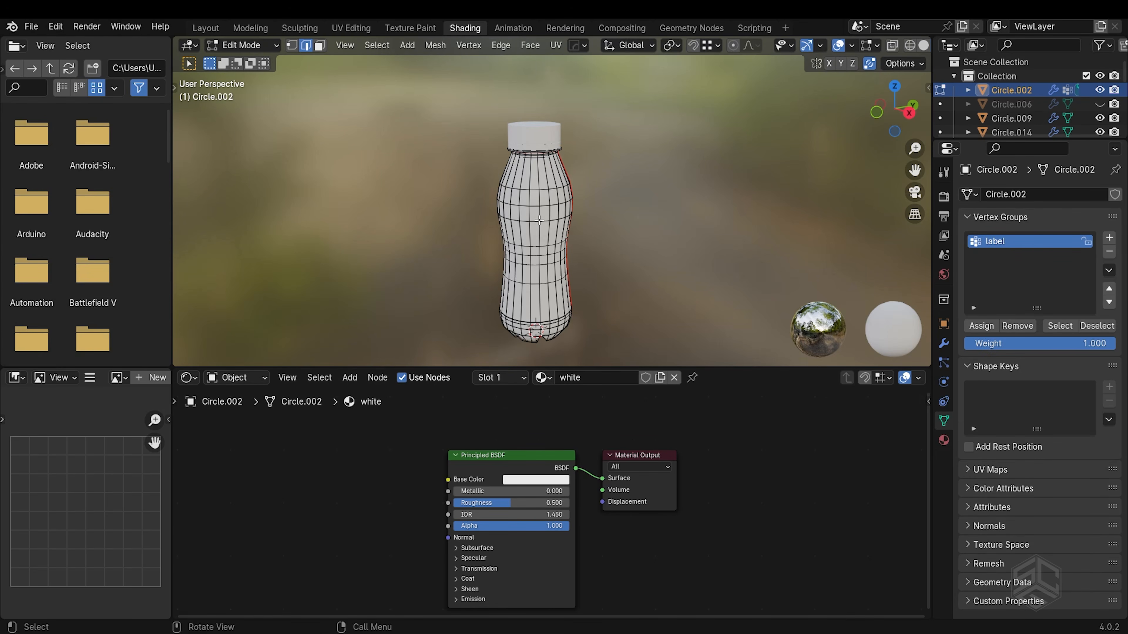
scroll(536, 229, "up", 3)
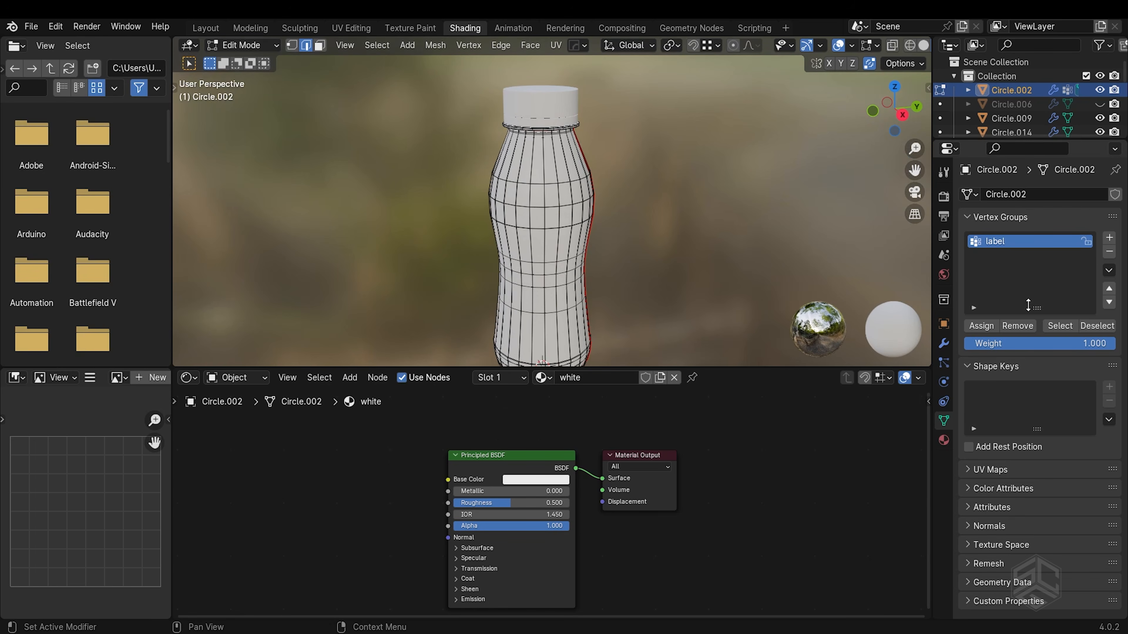
left_click(1059, 327)
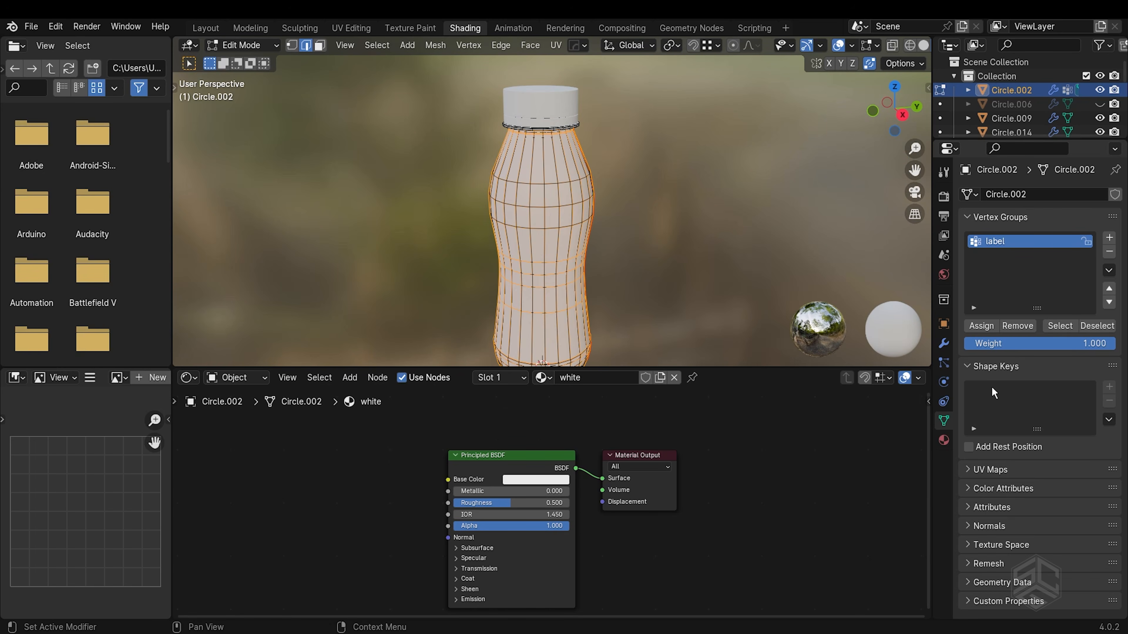
left_click(944, 439)
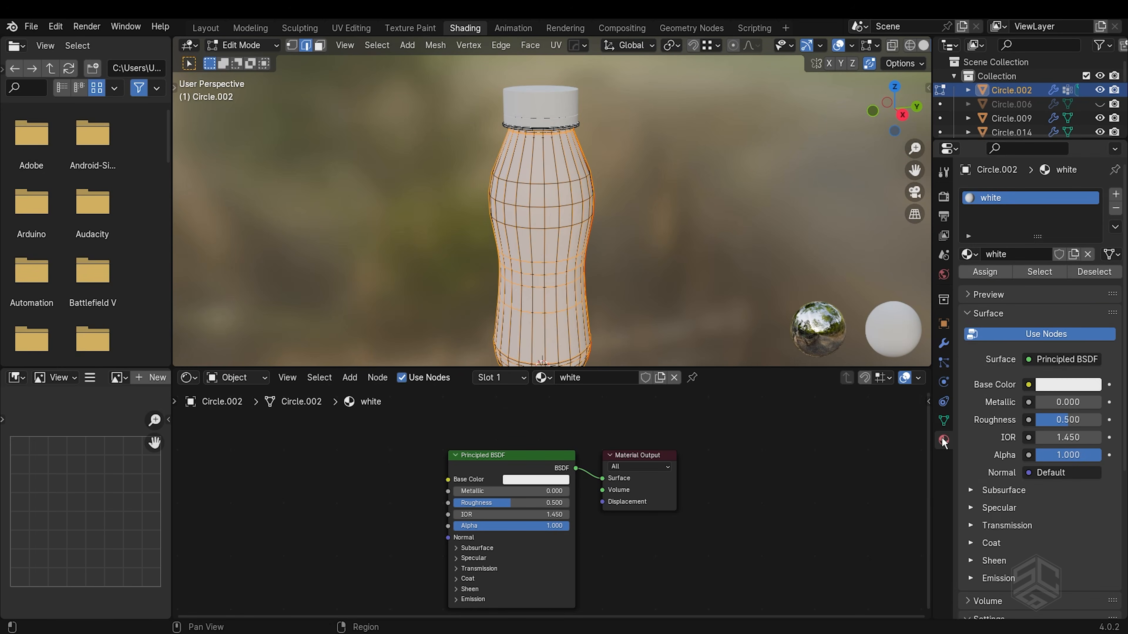
left_click(1114, 199)
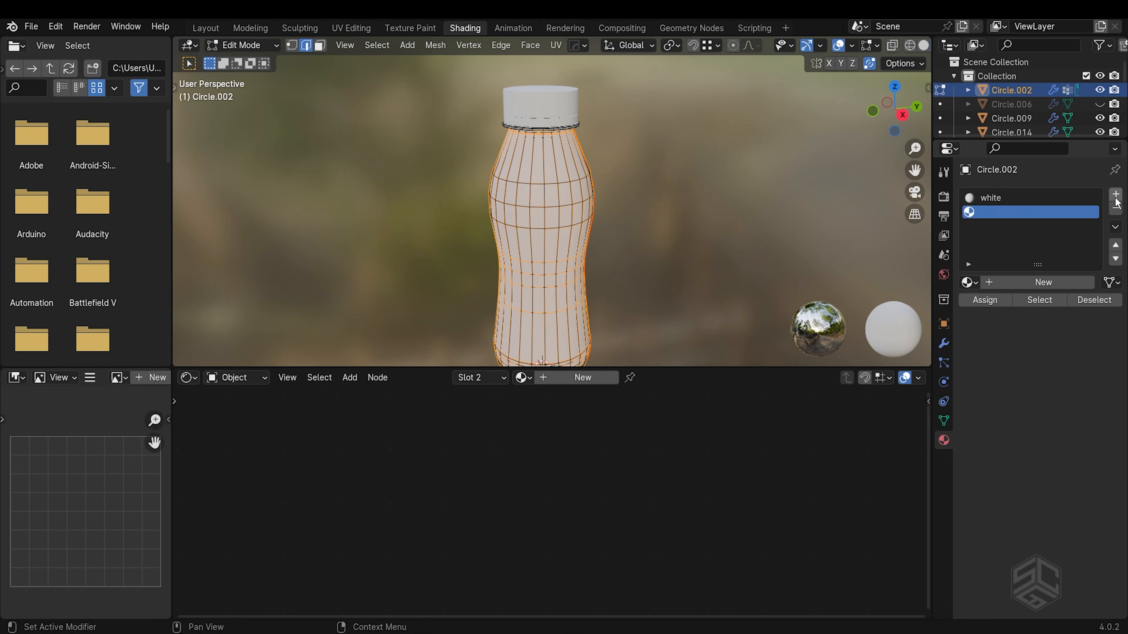
left_click(1004, 283)
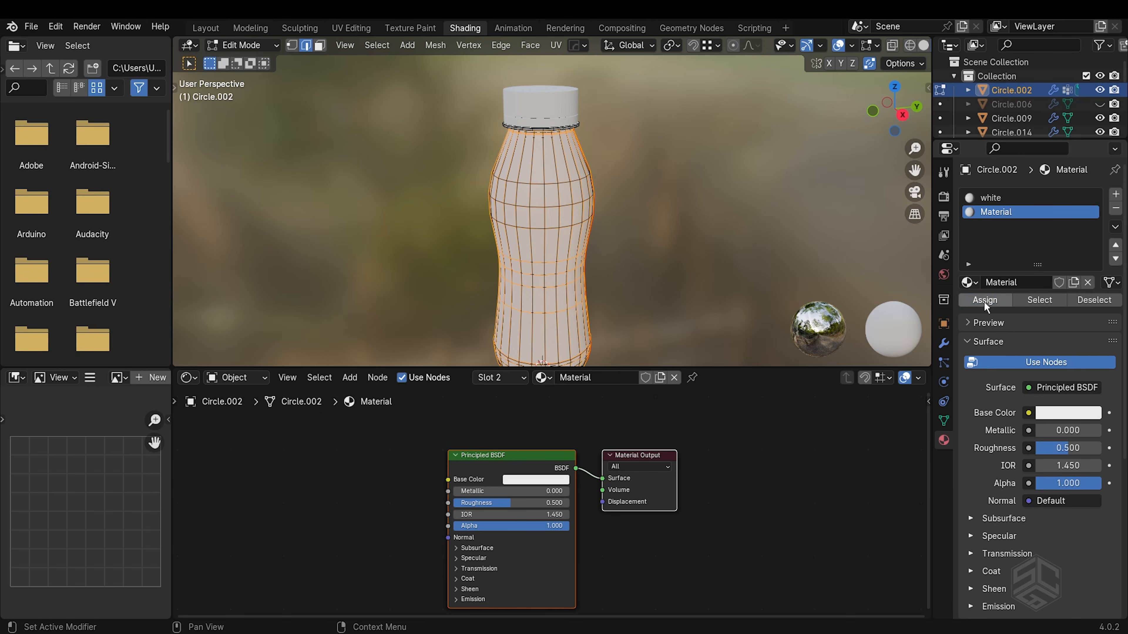
left_click(984, 301)
scroll(597, 186, "up", 2)
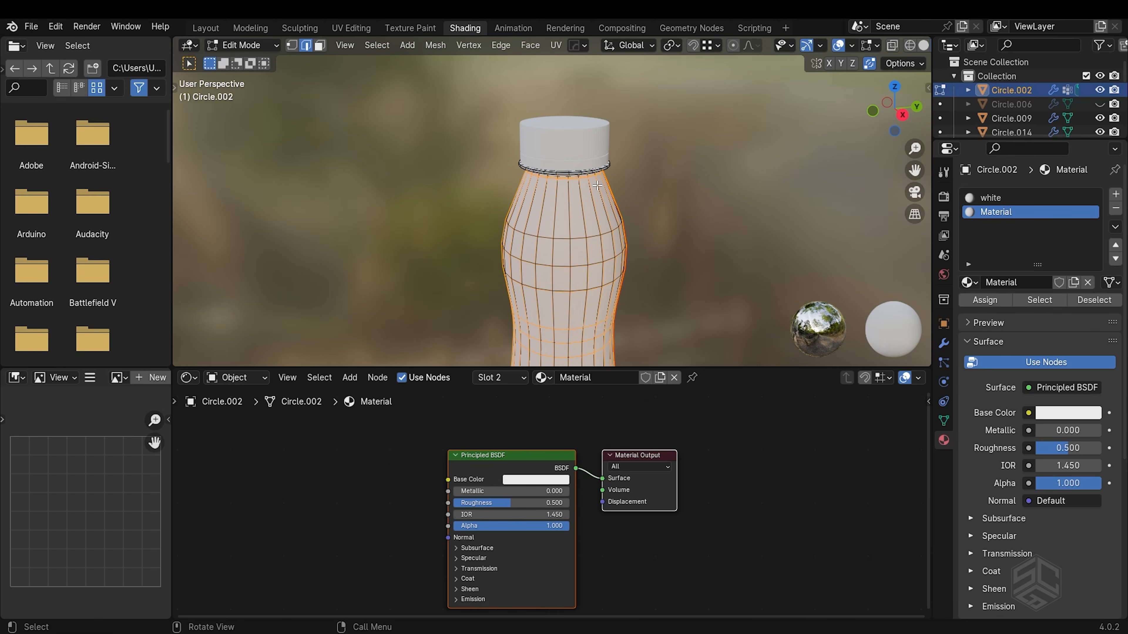
key("Tab")
scroll(587, 194, "down", 2)
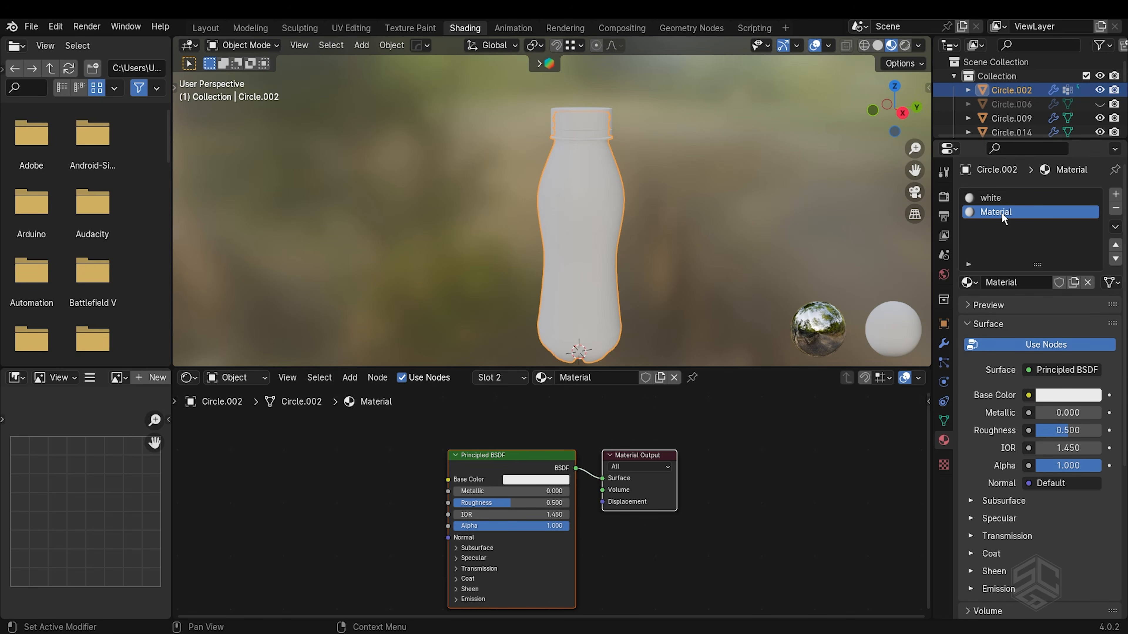
- Rename the material in the second slot "label"
double_click(1001, 212)
type("label")
key("Return")
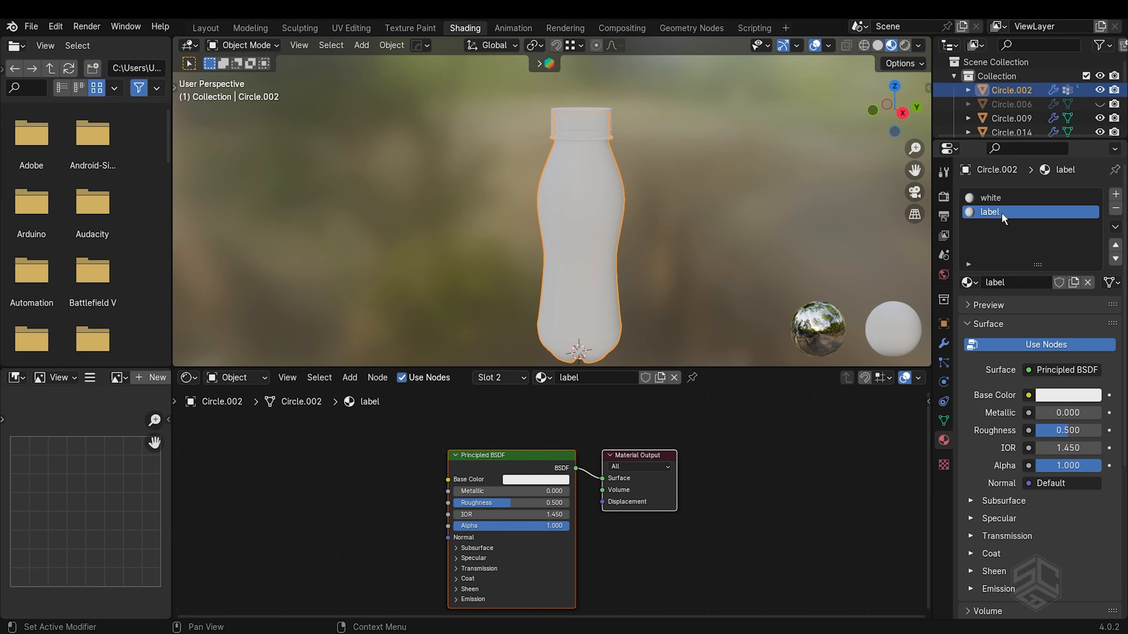
left_click(549, 480)
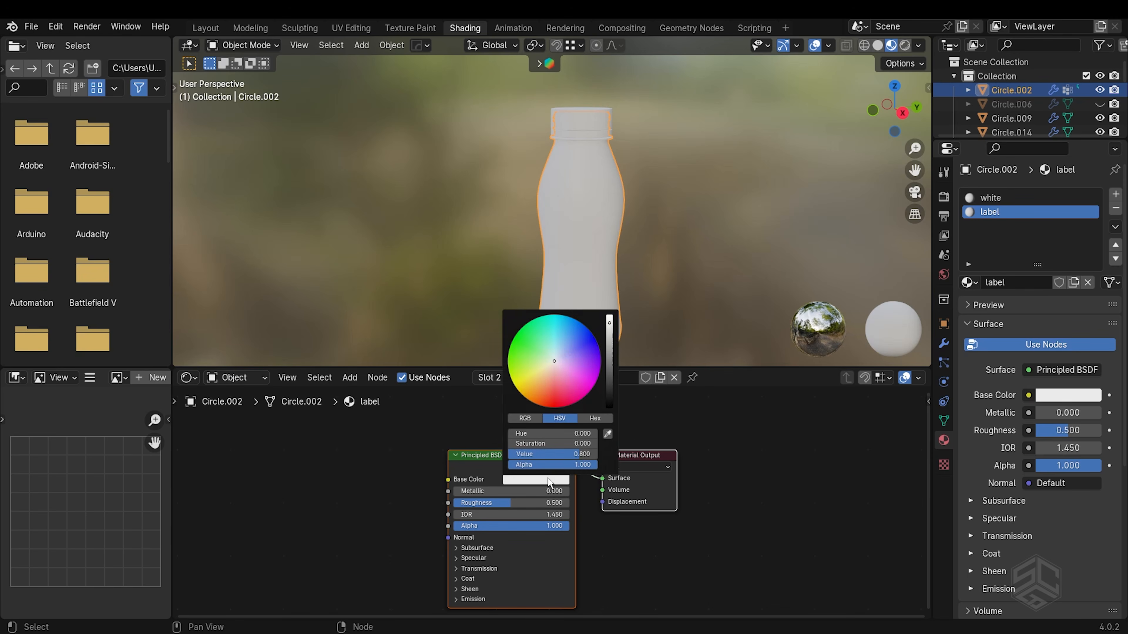
left_click(559, 381)
mouse_move(558, 379)
left_mouse_down()
mouse_move(531, 375)
mouse_move(567, 376)
mouse_move(536, 400)
mouse_move(527, 390)
mouse_move(525, 334)
mouse_move(558, 323)
left_mouse_up()
right_click(559, 323)
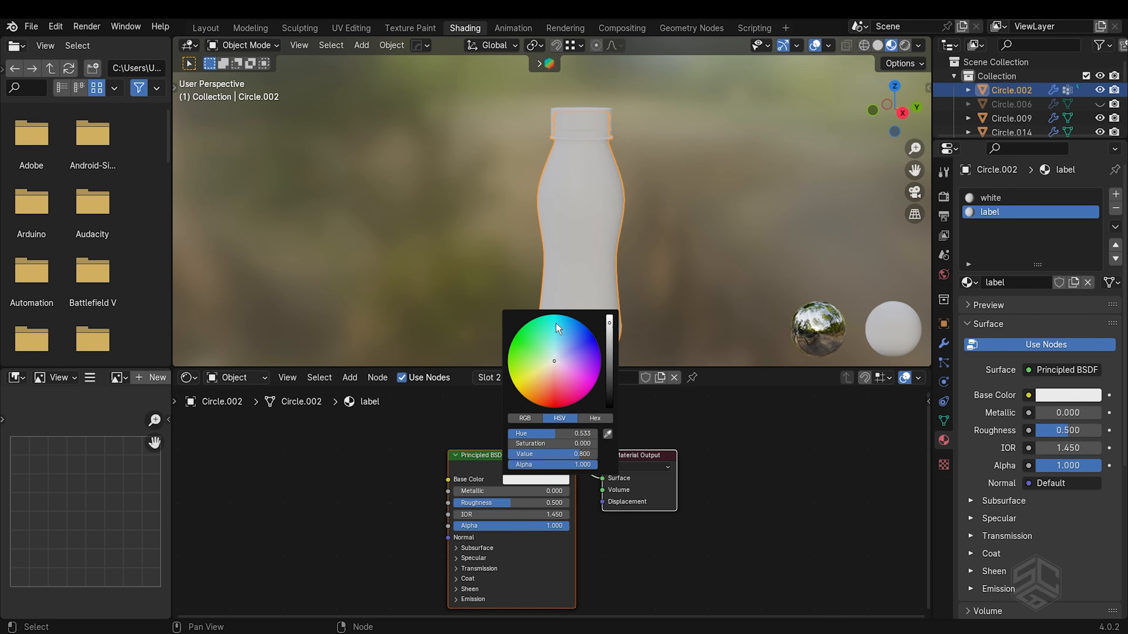
left_click(454, 418)
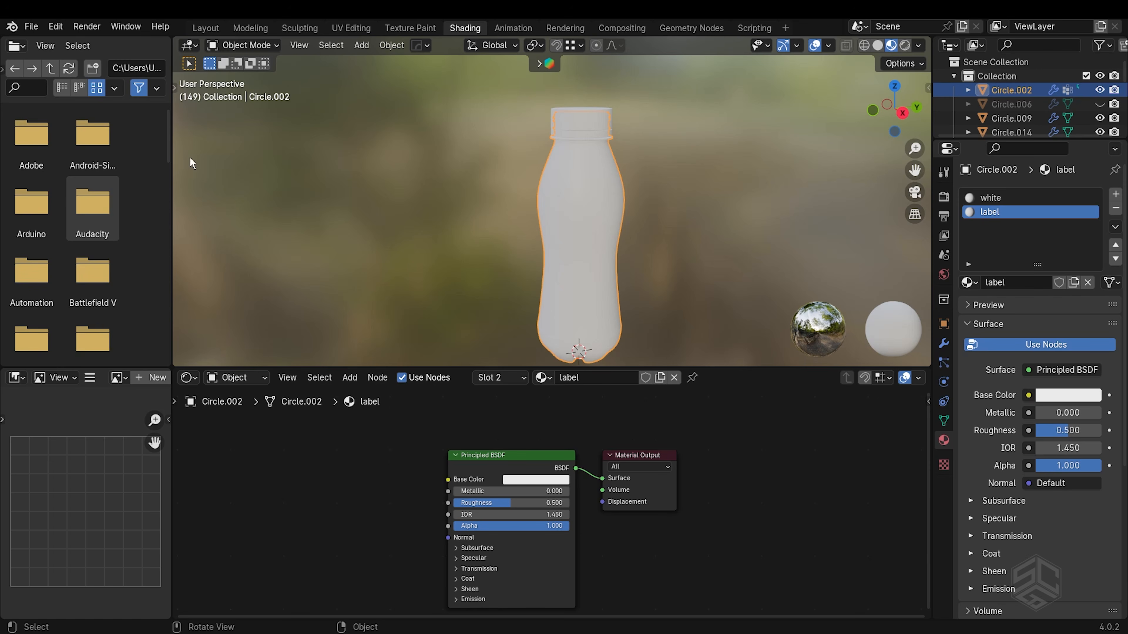
- Search the add-on preferences for "node" and check whether Node Wrangler is enabled
left_click(56, 27)
left_click(66, 207)
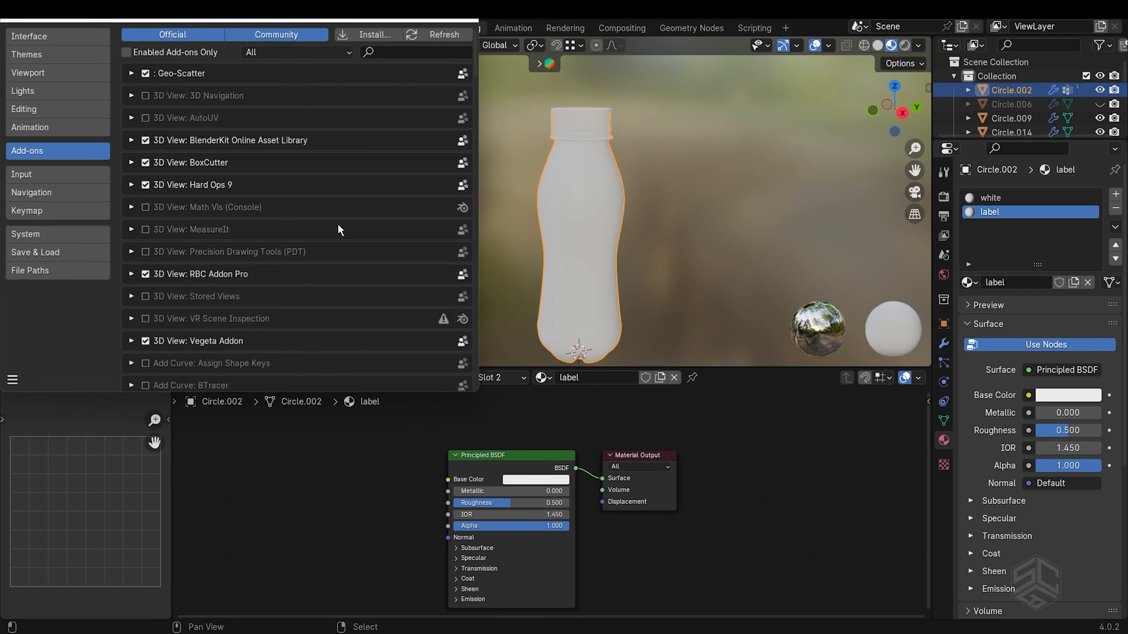
left_click(400, 52)
type("node")
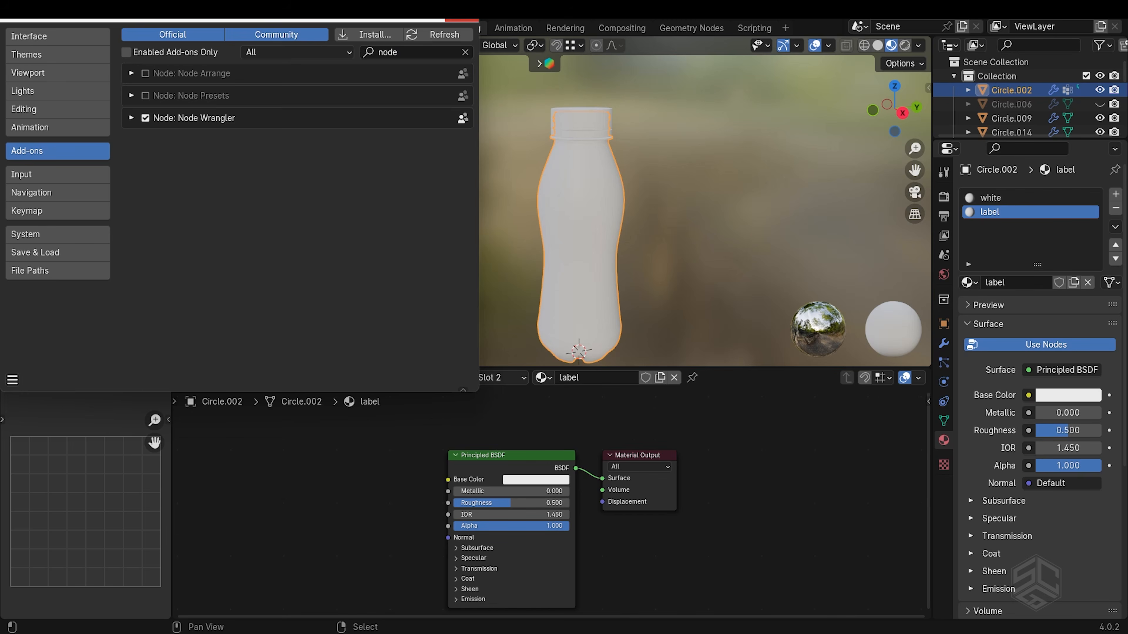
left_click(464, 20)
- Add an Image Texture node to the label material and load Yogurt Packaging 2.png into it
key("shift+a")
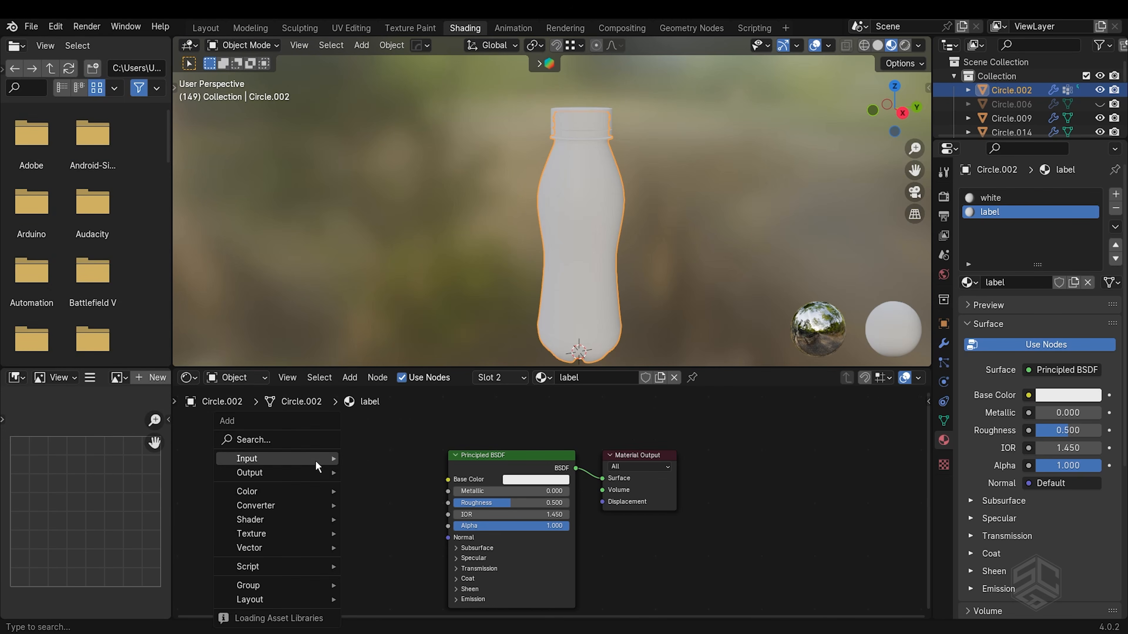
left_click(309, 441)
type("image")
key("Return")
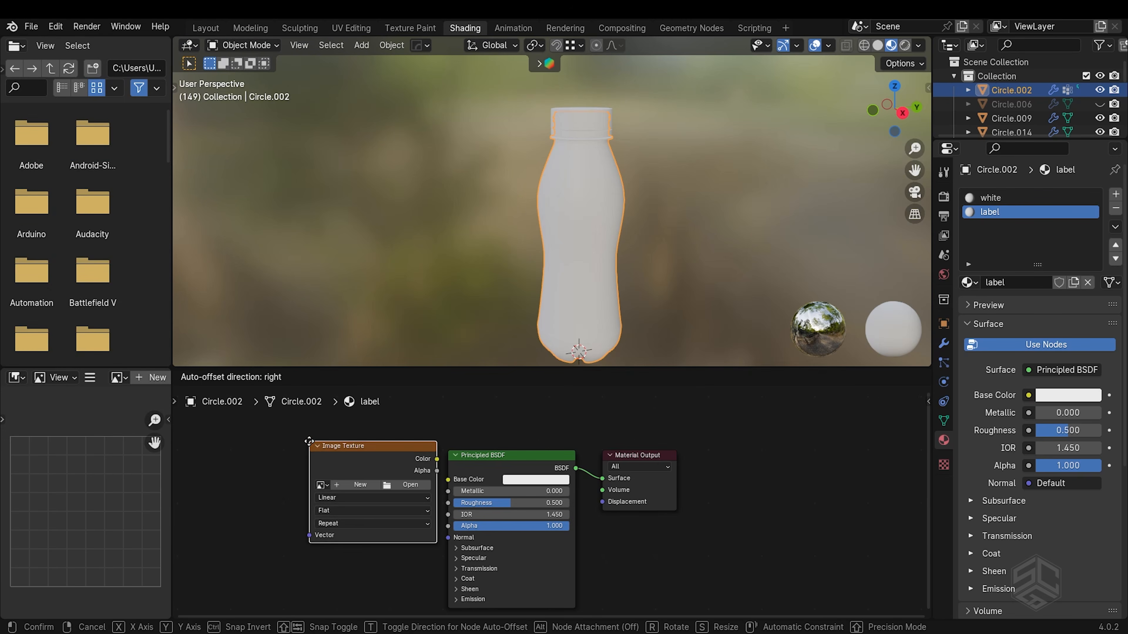
left_click(365, 449)
left_click(424, 491)
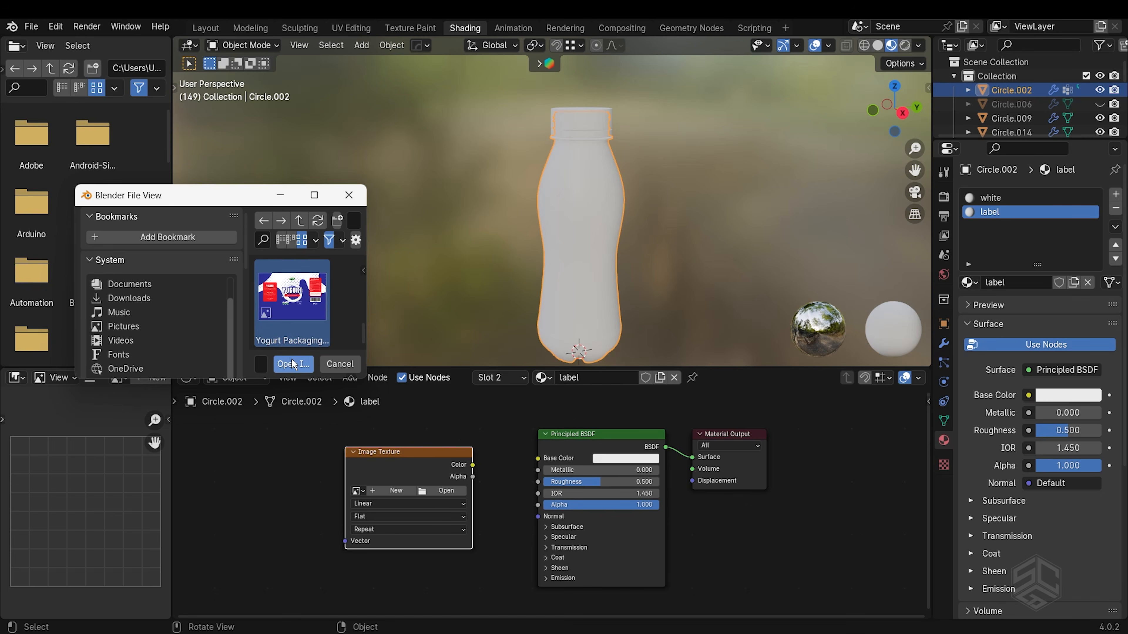
left_click(294, 364)
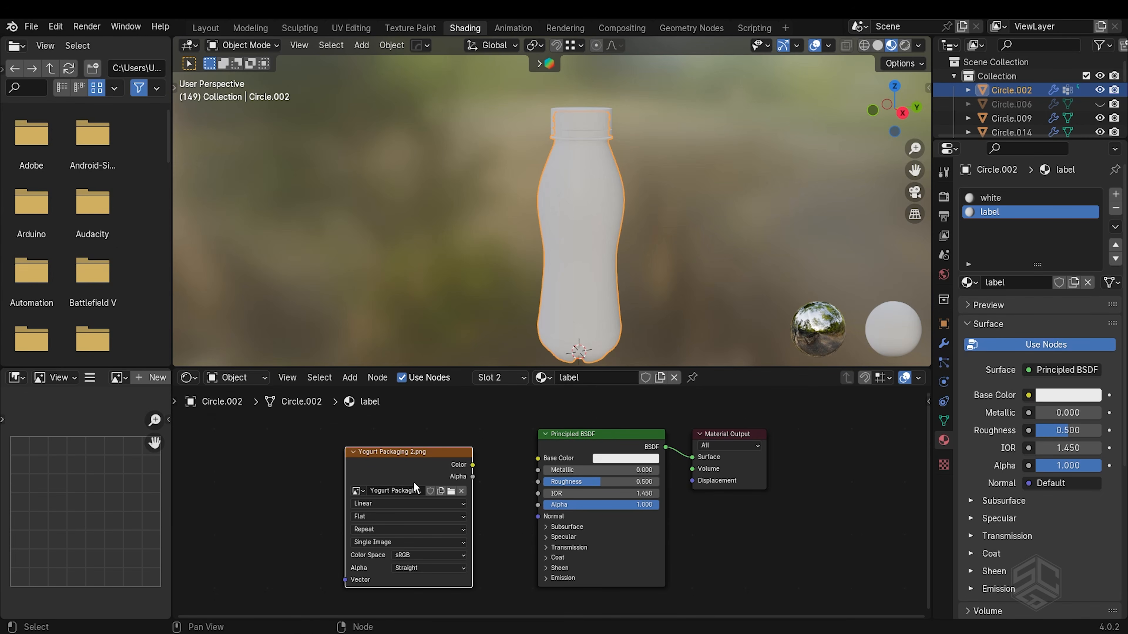
- Add Texture Coordinate and Mapping nodes to the image texture and connect its Color to the Principled BSDF's Base Color
key("ctrl+t")
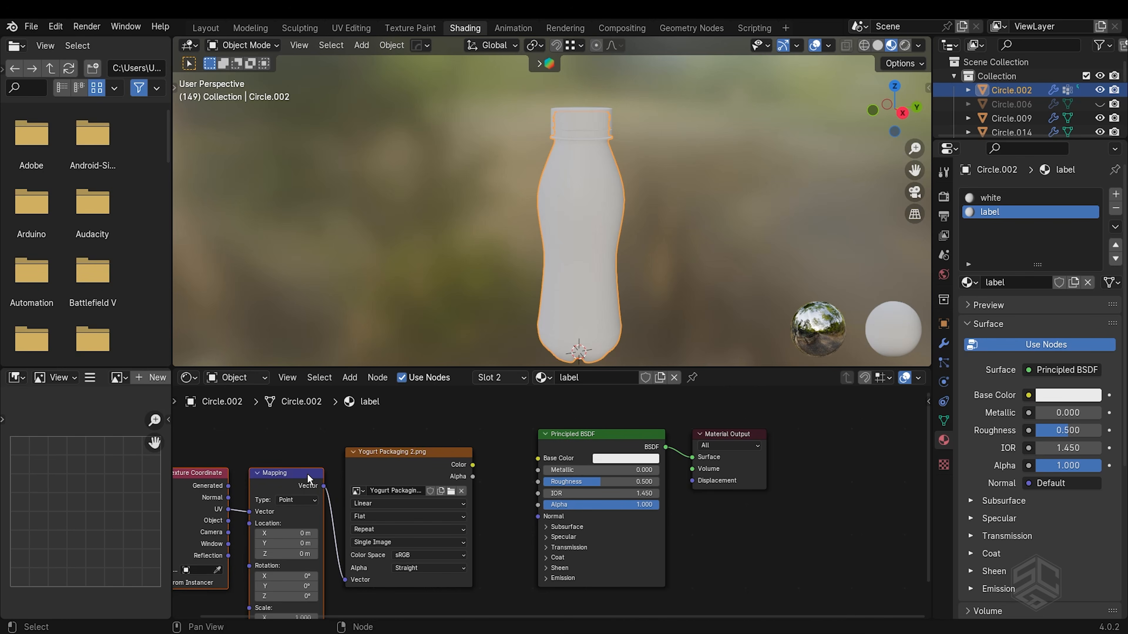
left_click_drag(308, 478, 261, 467)
left_click_drag(420, 455, 393, 457)
middle_click_drag(393, 460, 483, 454)
left_click_drag(538, 461, 546, 466)
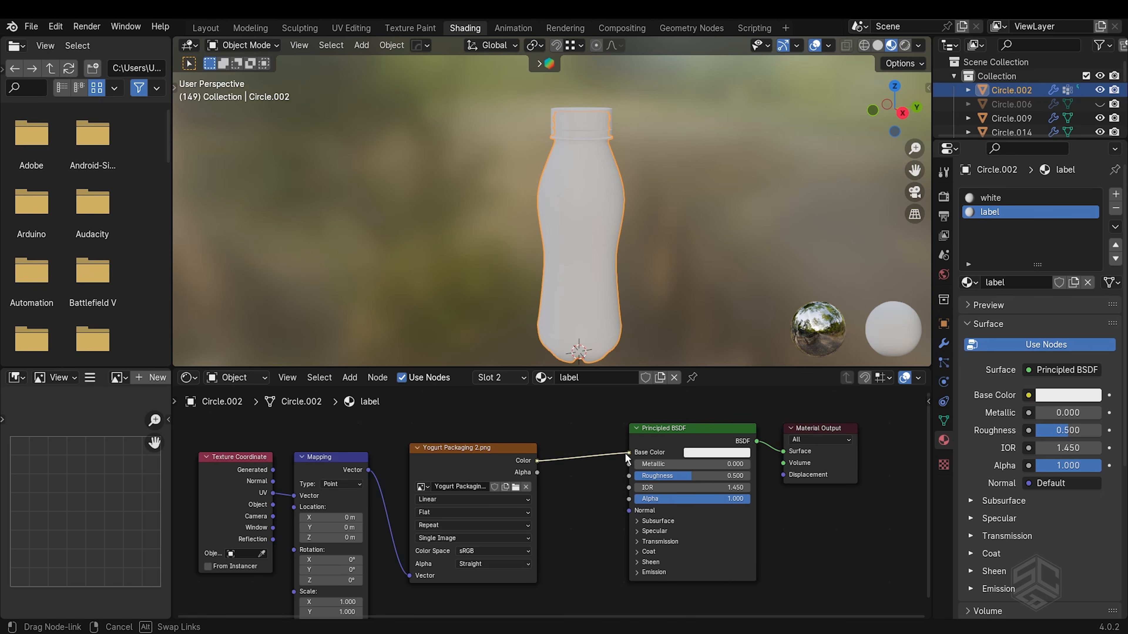
left_click_drag(625, 452, 624, 453)
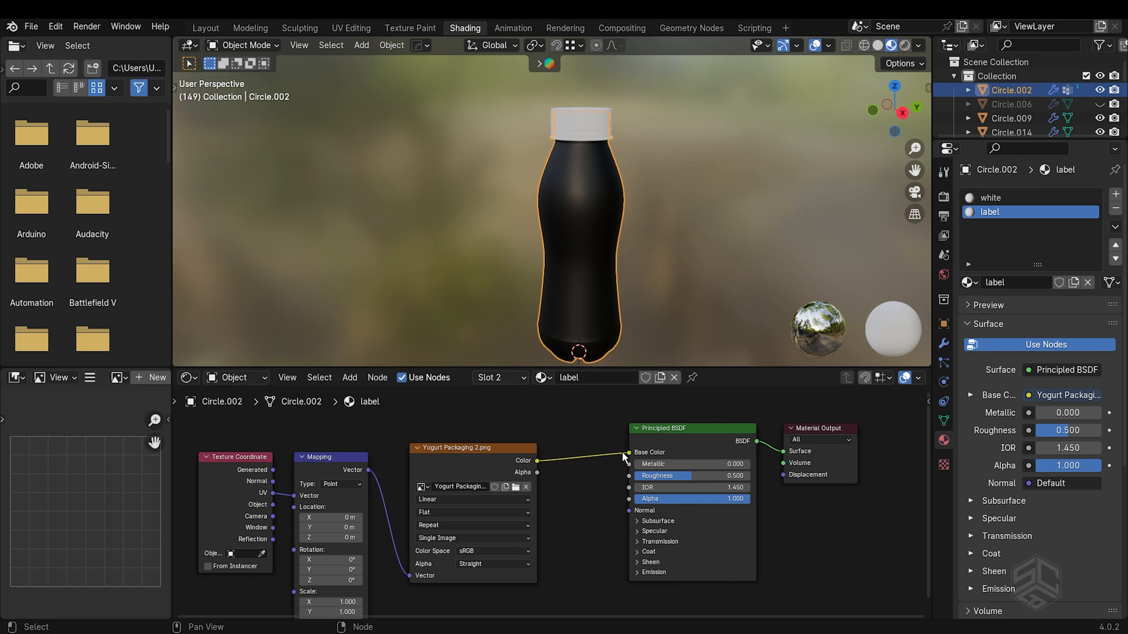
- Select the bottle's label vertex group in Edit Mode, unwrap its faces, and return to Object Mode
middle_click_drag(560, 261, 631, 201)
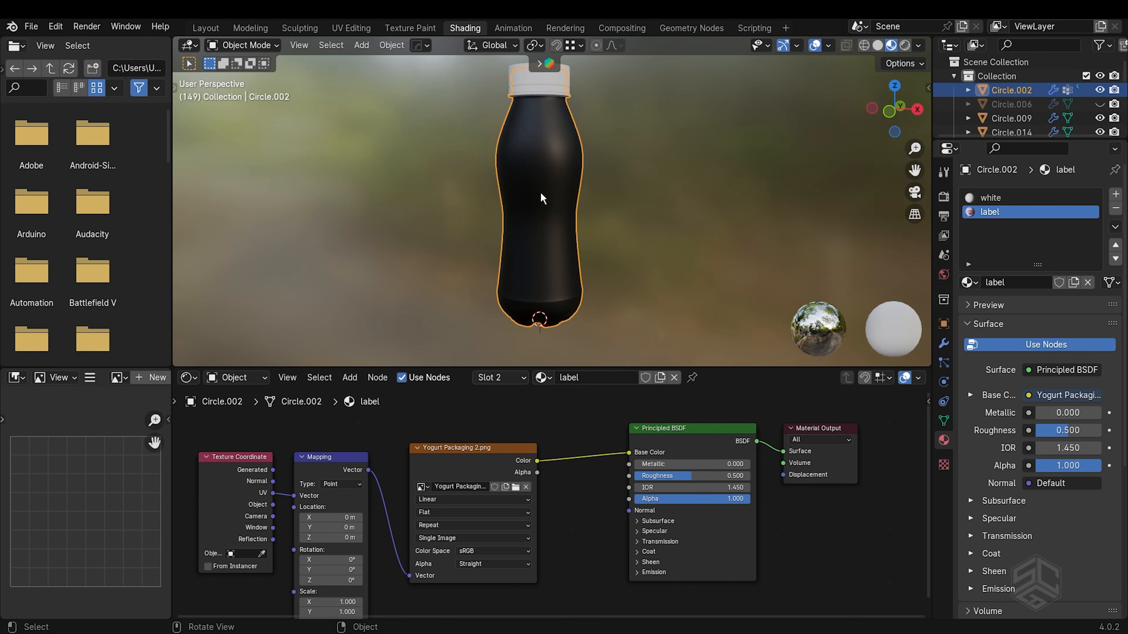
middle_click_drag(542, 197, 612, 210)
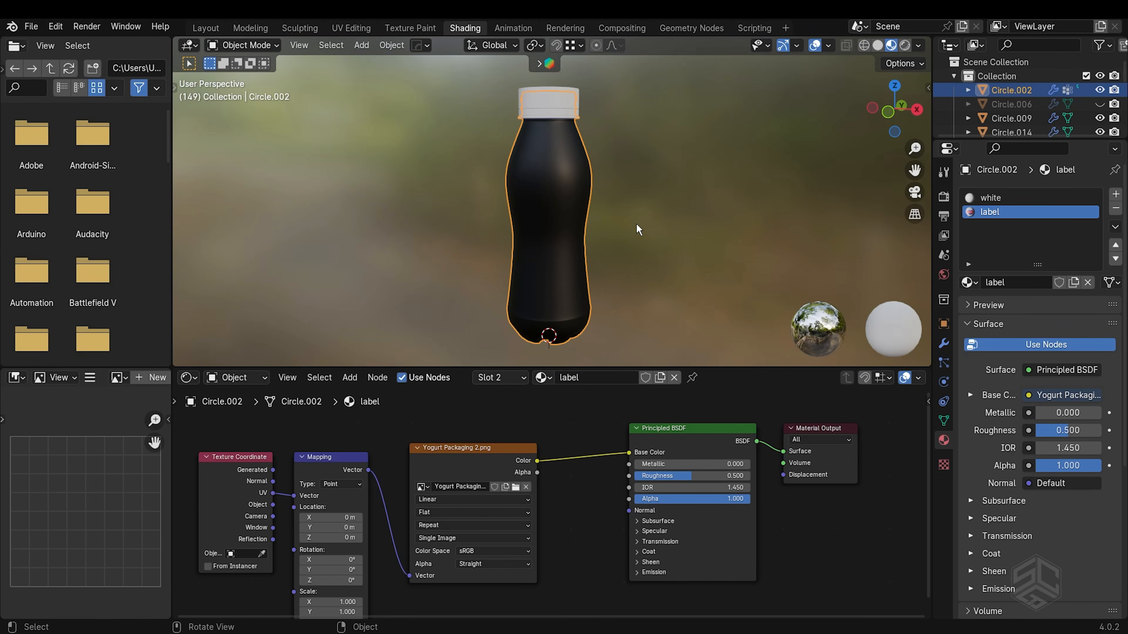
key("Tab")
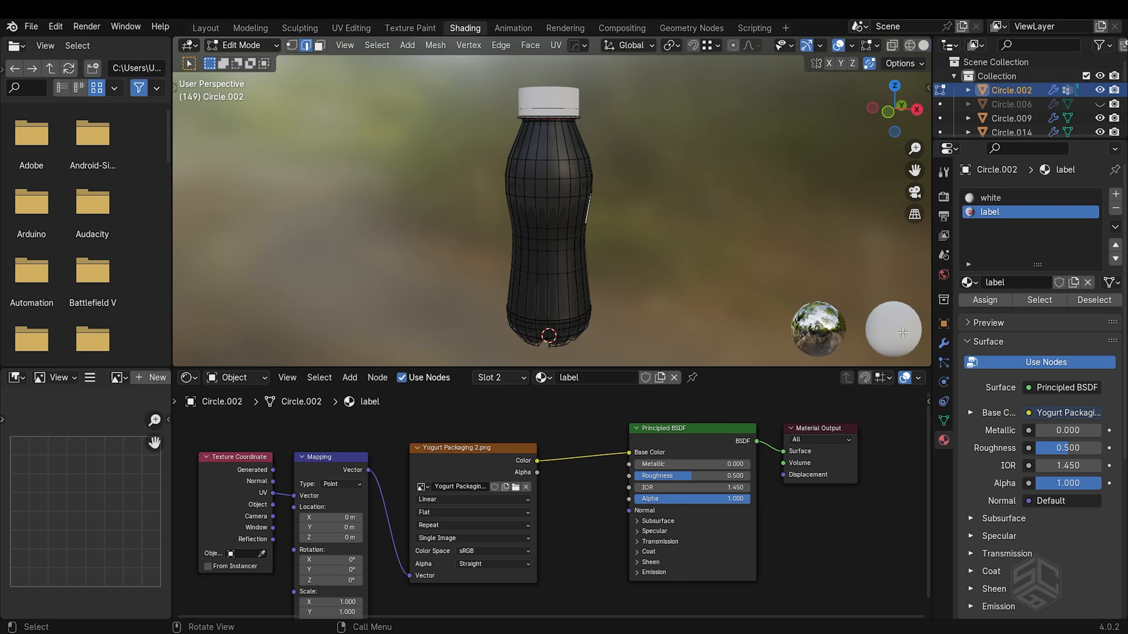
left_click(943, 420)
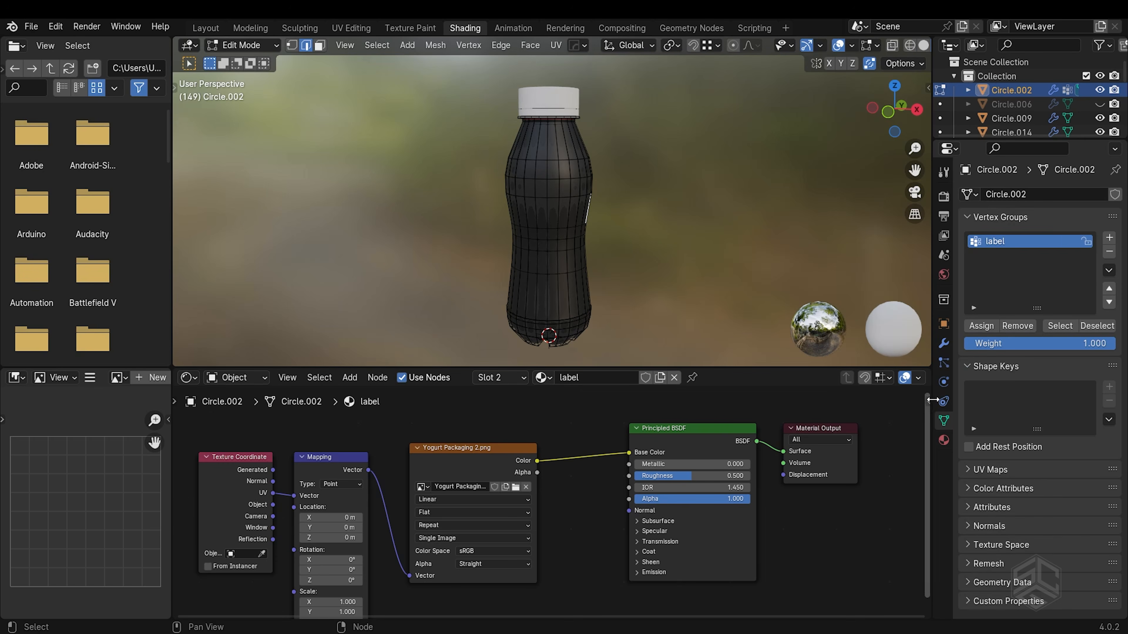
left_click(1049, 330)
middle_click_drag(576, 233, 594, 246)
left_click(595, 250)
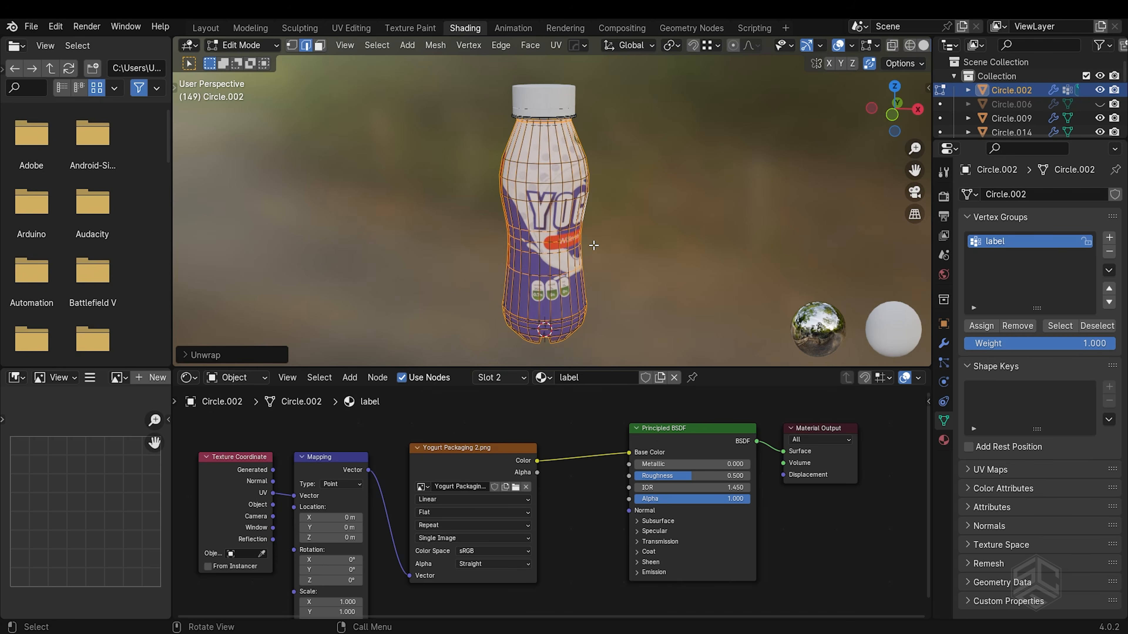
middle_click_drag(613, 246, 745, 216)
middle_click_drag(669, 229, 662, 301)
key("Tab")
scroll(661, 301, "down", 3)
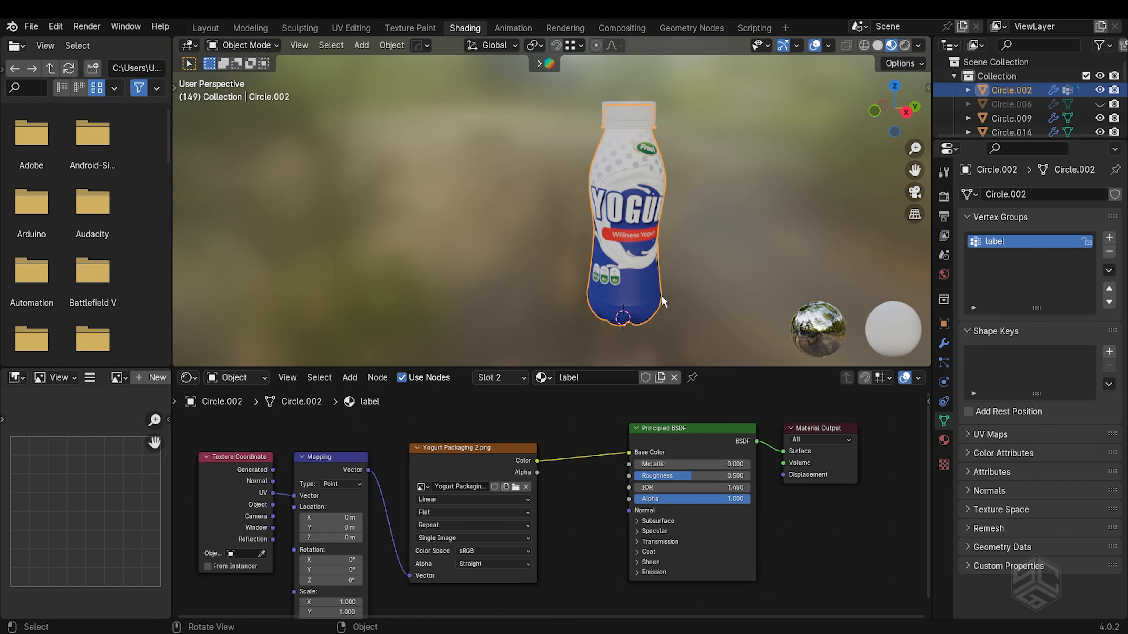
- Switch to the UV Editing workspace and display the bottle in Material Preview shading
left_click(351, 28)
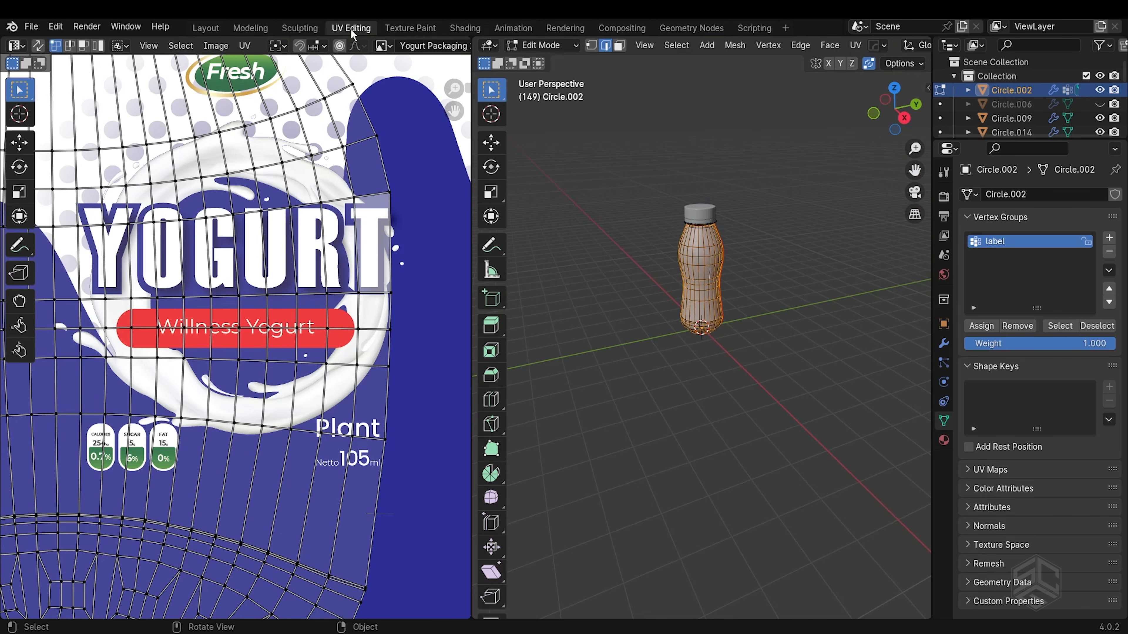
scroll(376, 331, "down", 3)
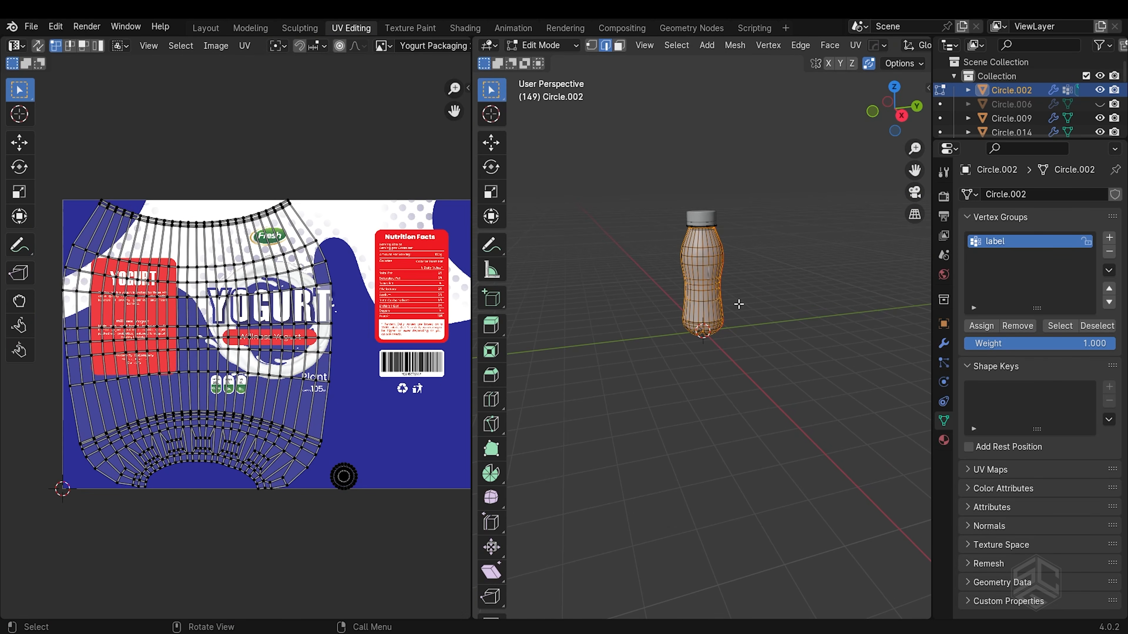
key("z")
left_click(738, 387)
scroll(701, 258, "up", 2)
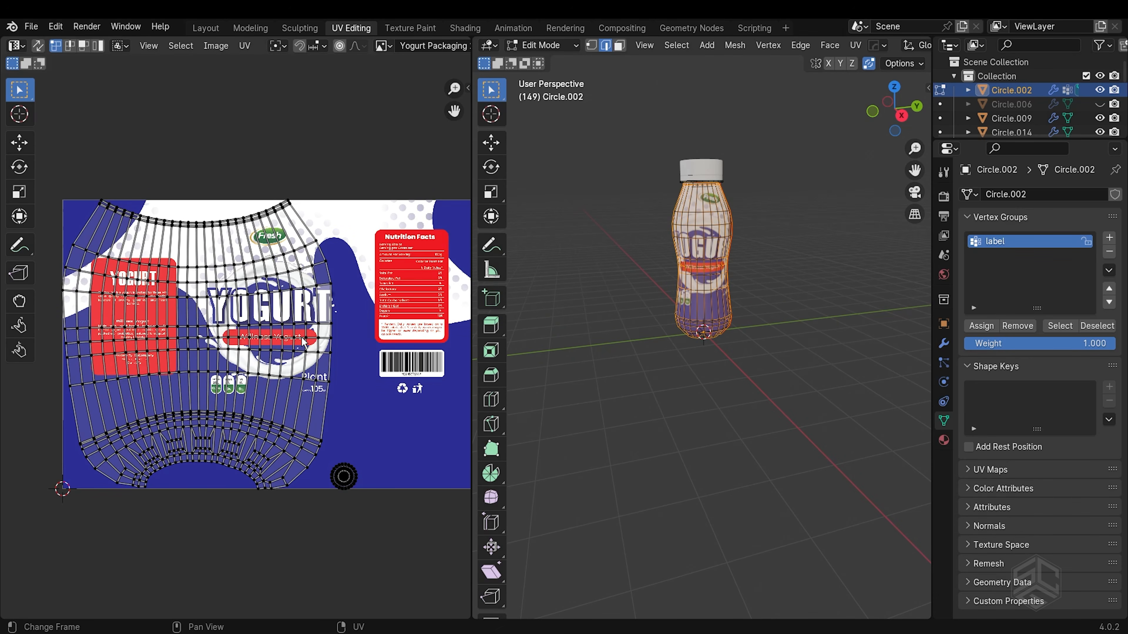
- Straighten the linked label UV island into a rectangular grid with the UV Squares To Grid By Shape operation
key("l")
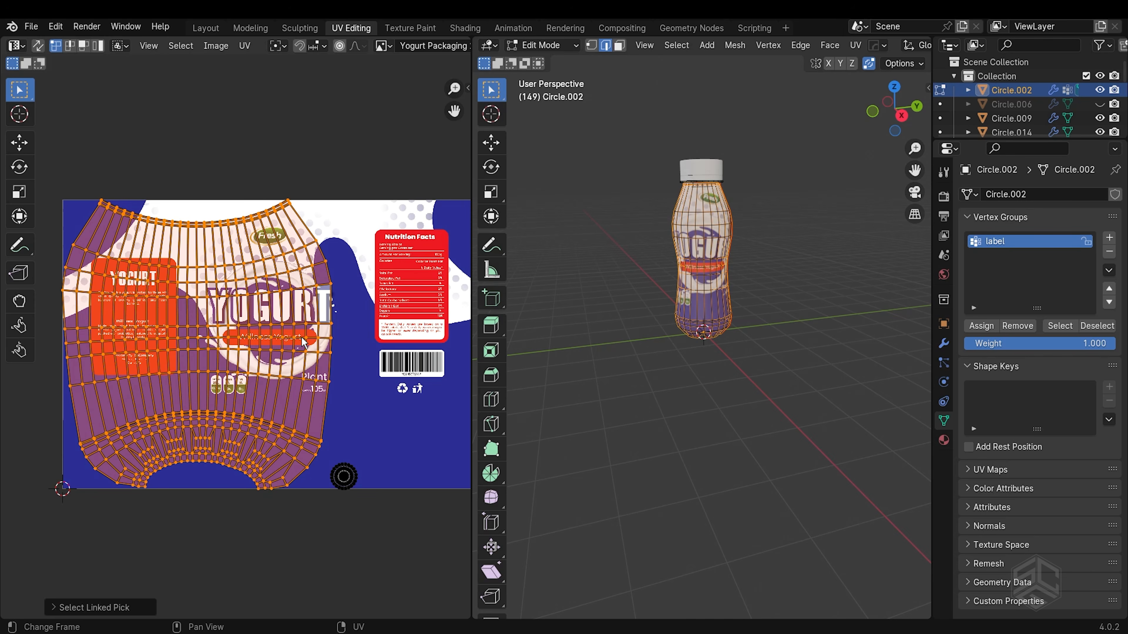
key("n")
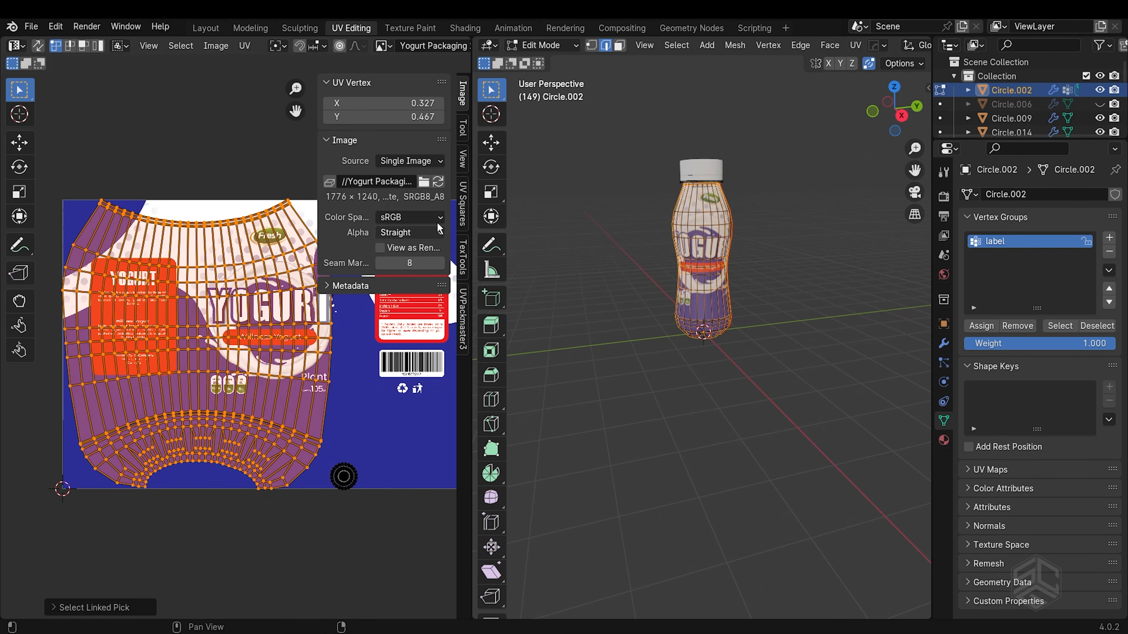
left_click(462, 207)
left_click(417, 173)
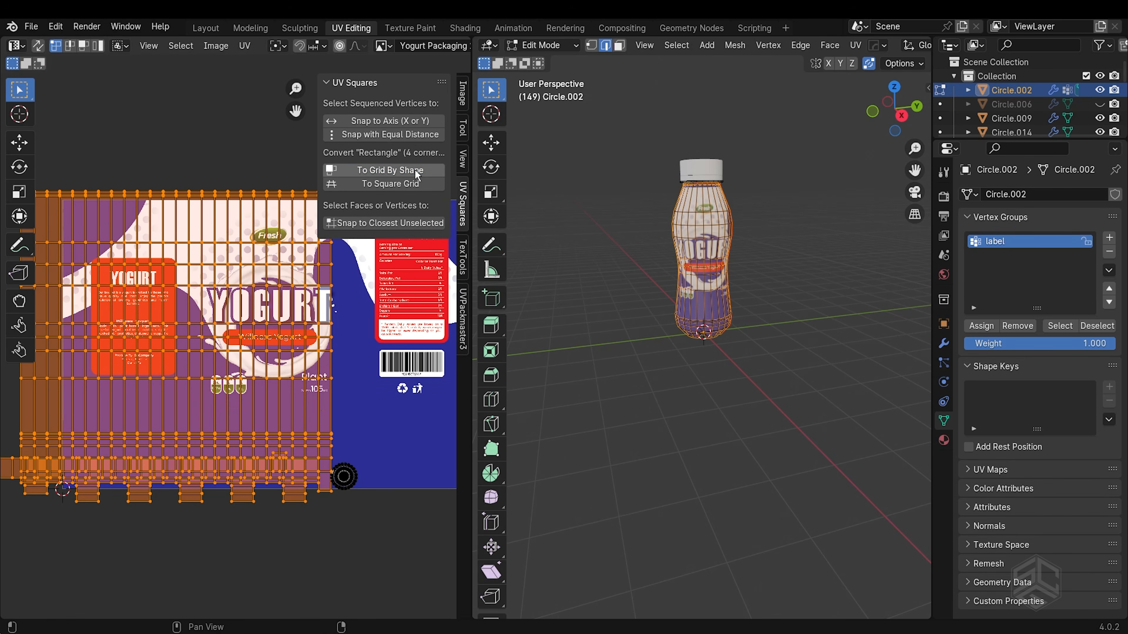
- Centre the label UV island over the packaging image and scale it along Y to fit the artwork's height
middle_click_drag(544, 290, 554, 289)
scroll(554, 289, "up", 3)
scroll(298, 357, "down", 3)
key("g")
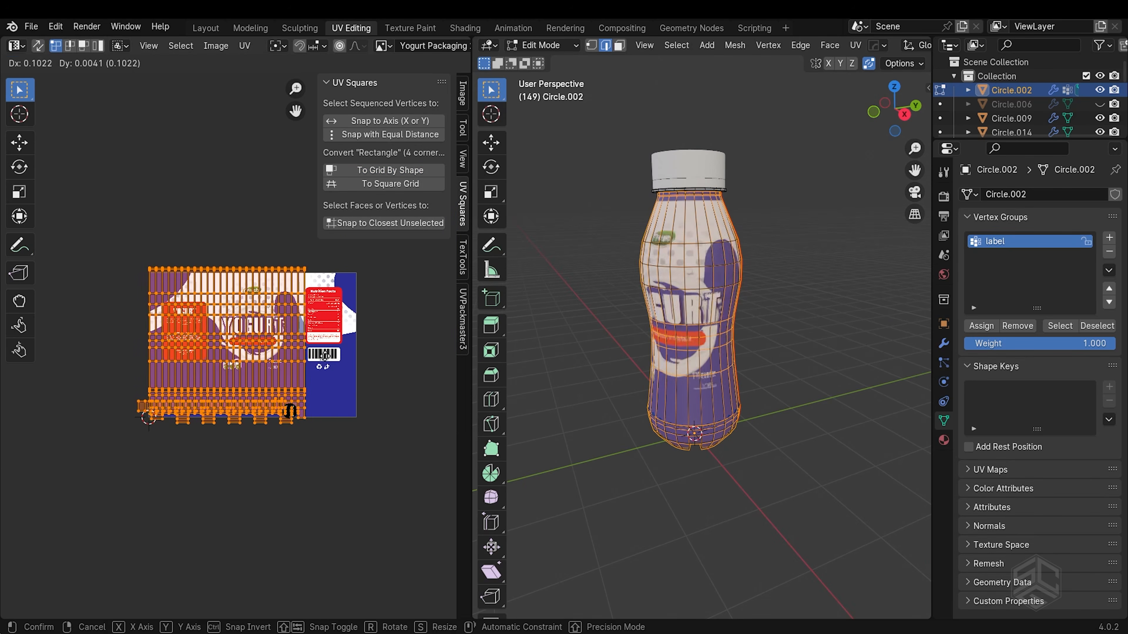
left_click(343, 361)
key("s")
key("y")
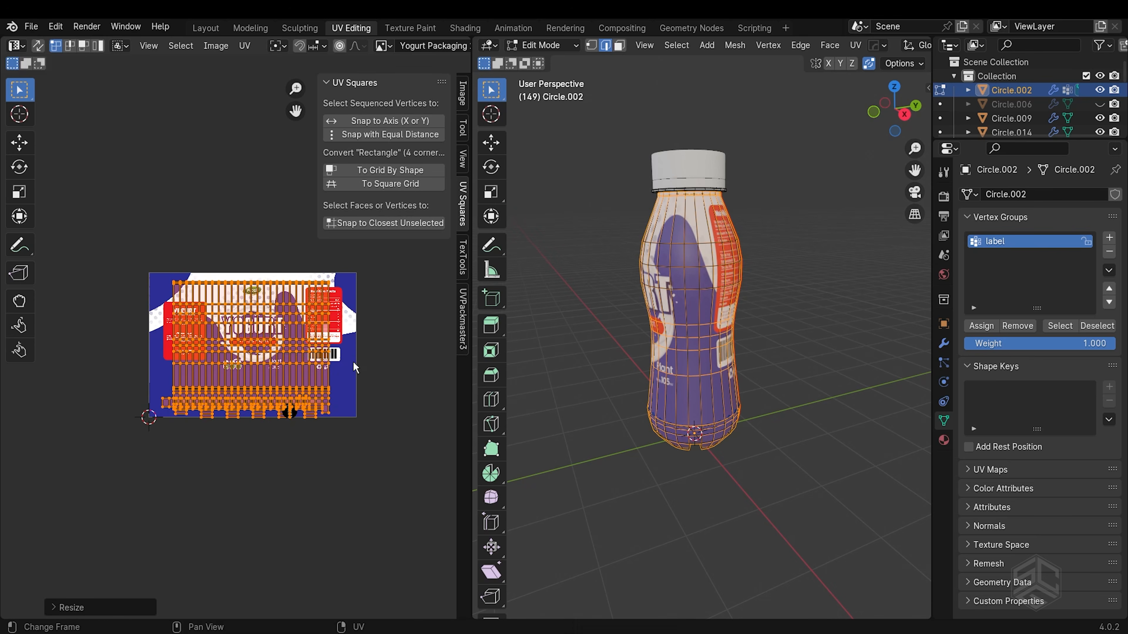
left_click(337, 363)
- Scale the label UV island along X by about 1.3 to span the artwork's width, and return to Object Mode
key("s")
key("x")
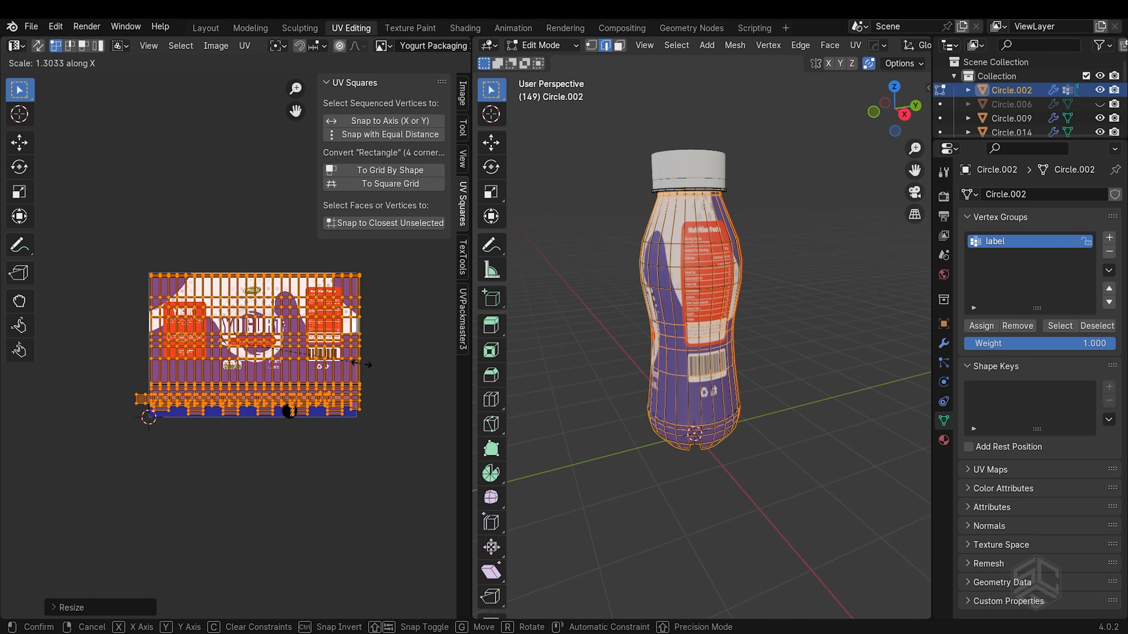
left_click(357, 364)
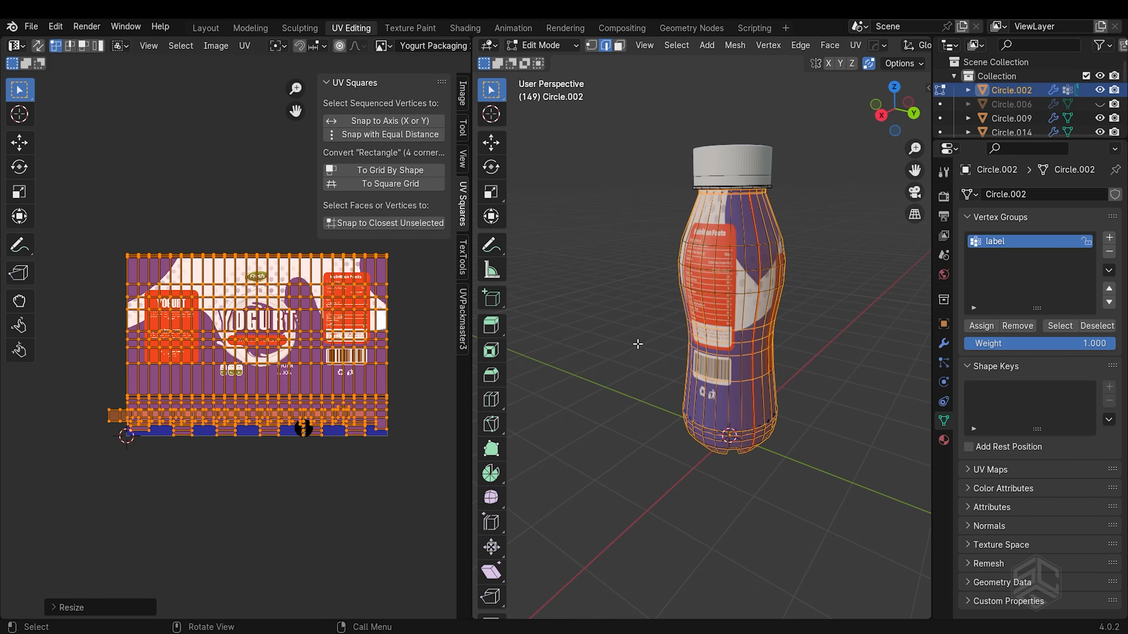
middle_click_drag(637, 342, 693, 340)
key("Tab")
middle_click_drag(591, 331, 698, 327)
scroll(698, 327, "up", 2)
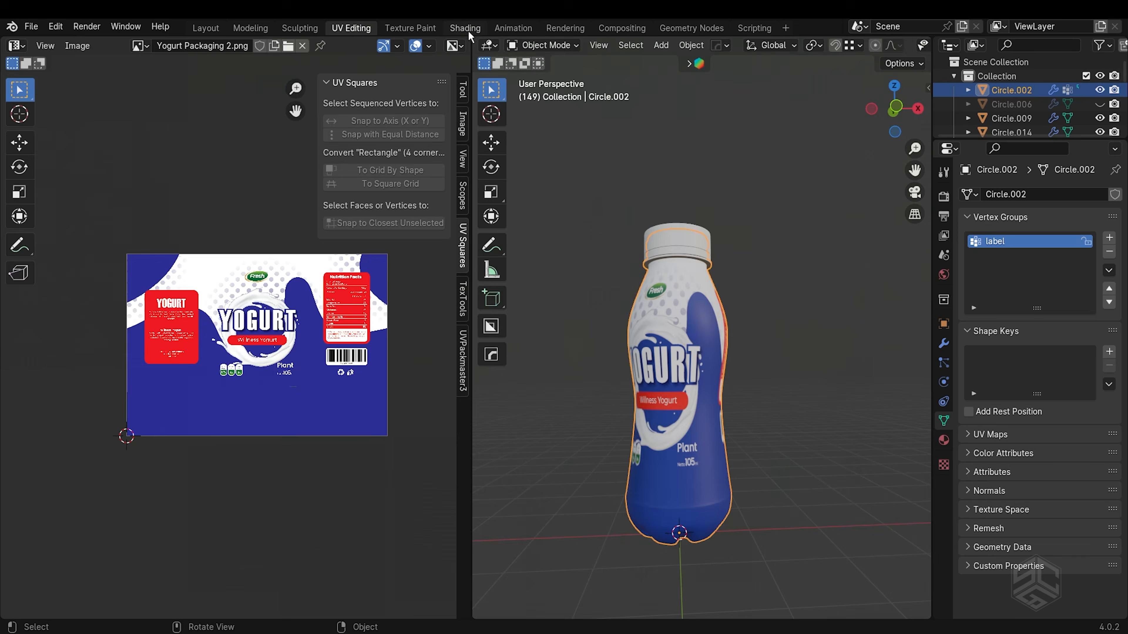
- Return to the Shading workspace and add a Color Ramp node below the label's image texture
left_click(465, 28)
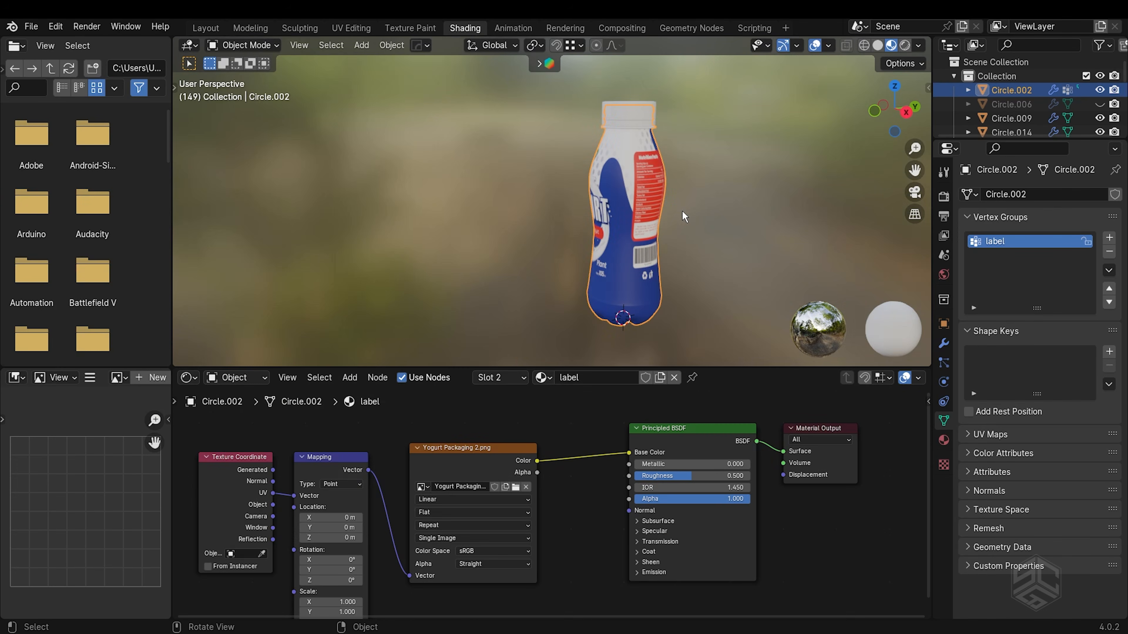
mouse_move(685, 214)
middle_mouse_down()
mouse_move(604, 229)
mouse_move(626, 210)
middle_mouse_up()
left_click(626, 210)
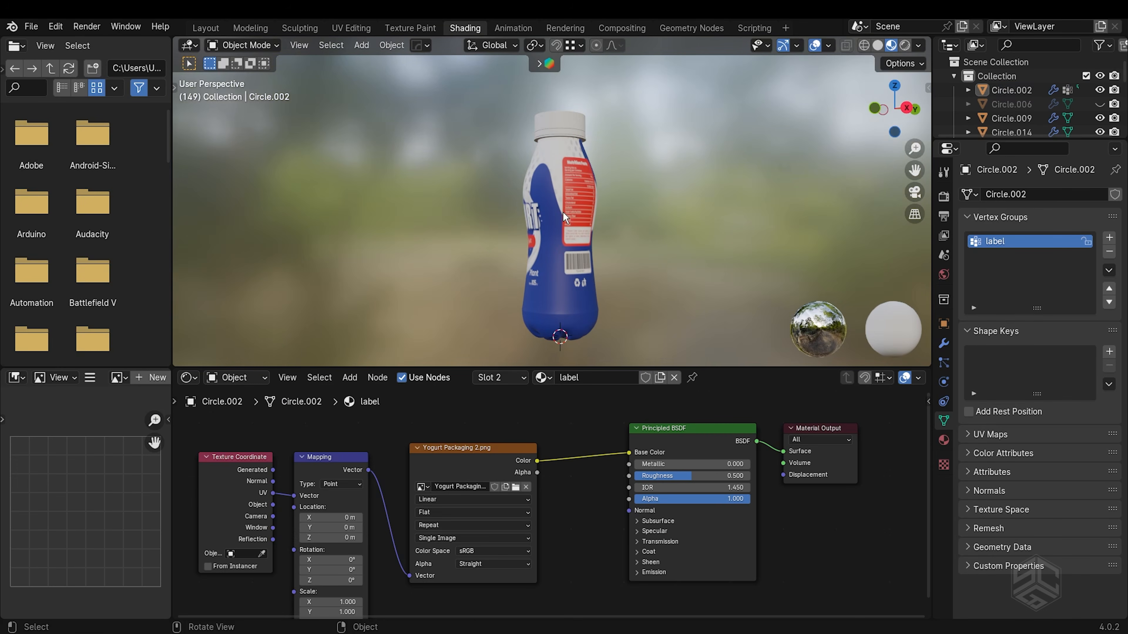
scroll(511, 489, "down", 2)
key("shift+a")
left_click(483, 459)
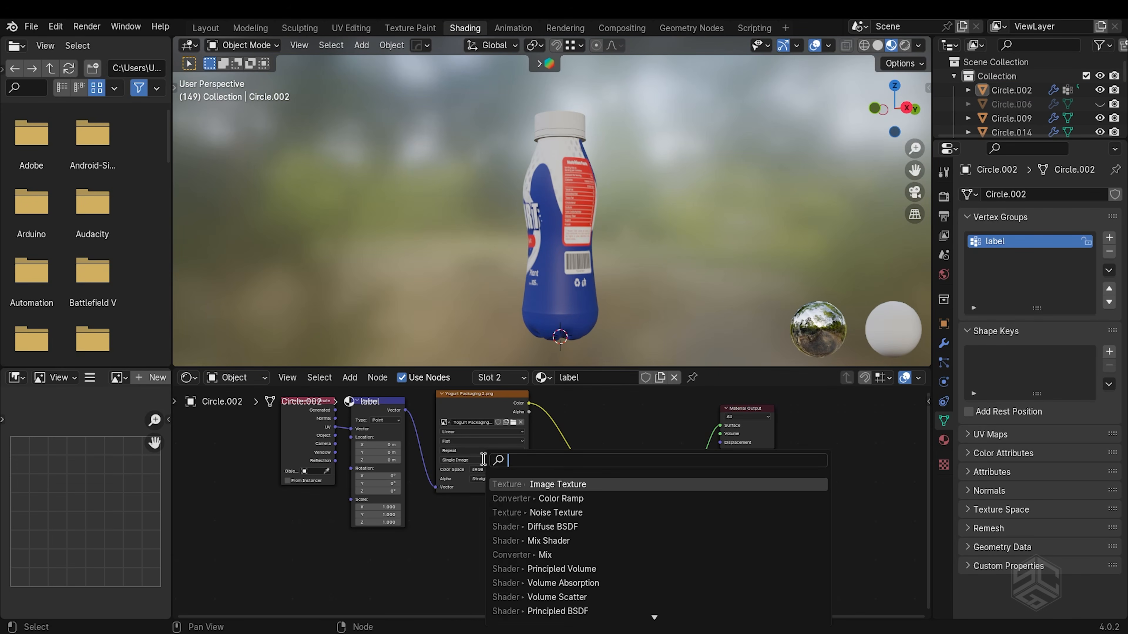
left_click(555, 498)
left_click(459, 607)
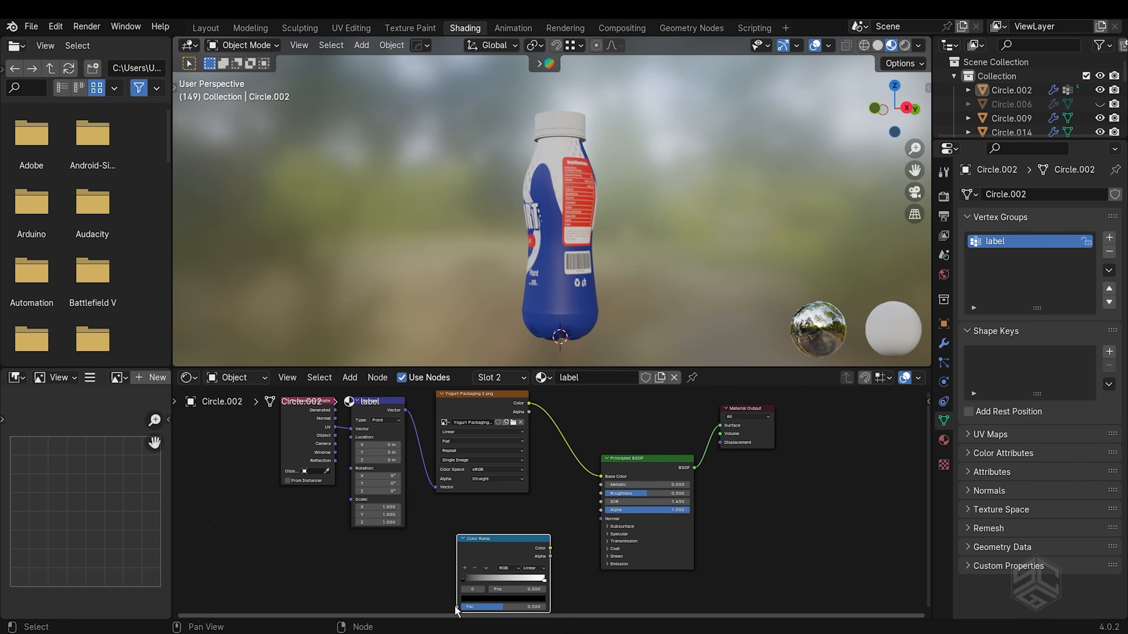
- Add a Noise Texture node with a scale of 6.7 and its Color feeding the Color Ramp's Fac input
left_click_drag(457, 607, 404, 560)
type("noise")
left_click(315, 515)
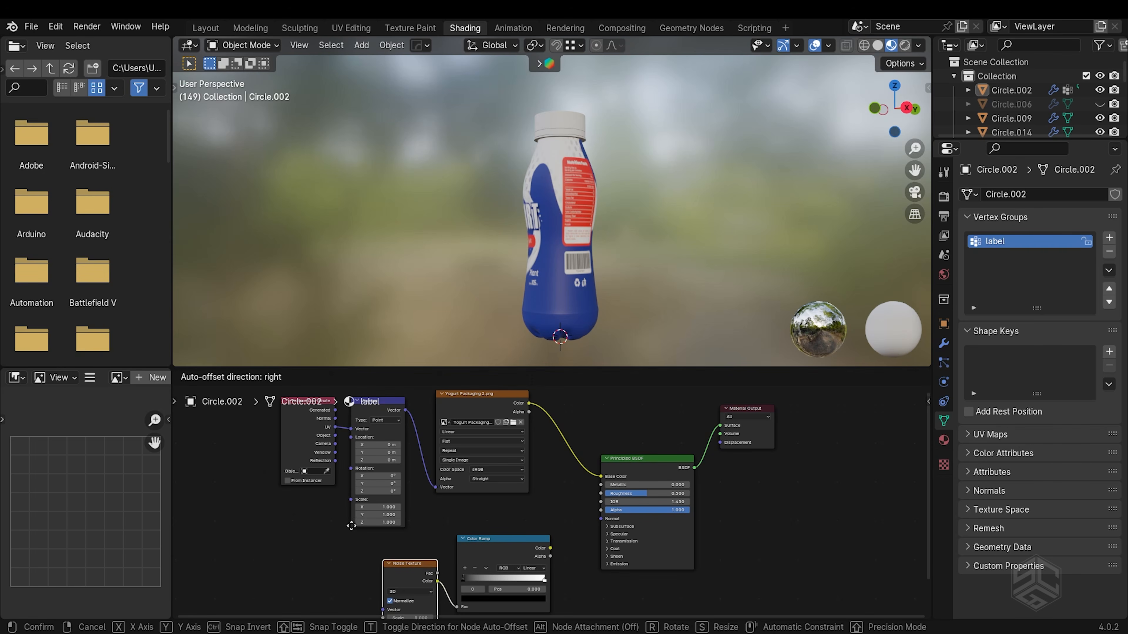
left_click(319, 511)
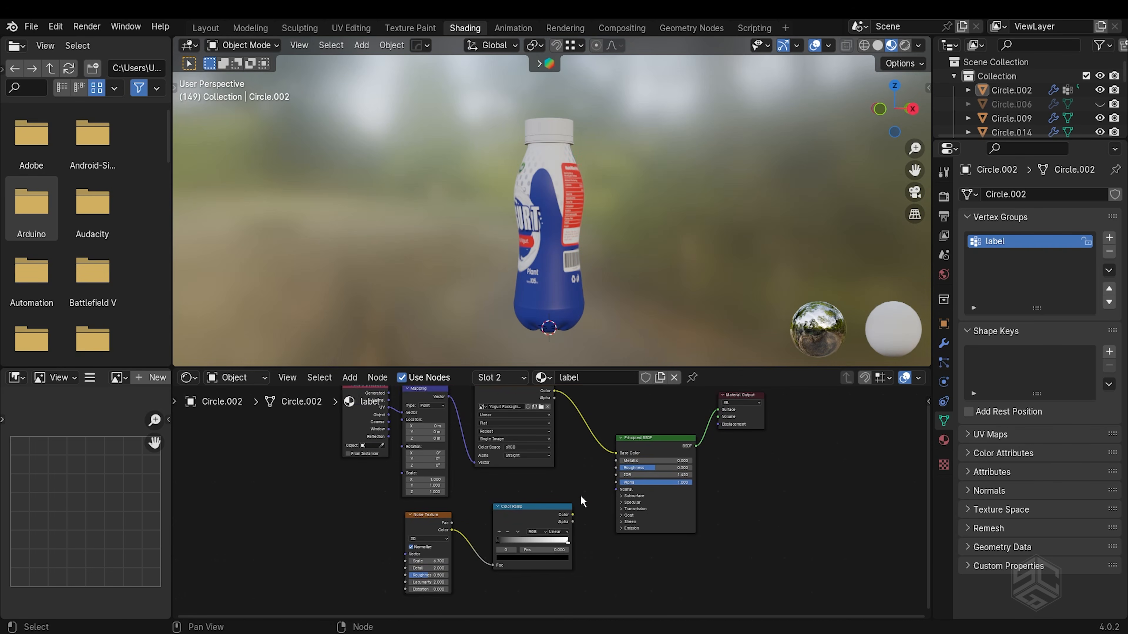
- Connect the Mapping vector to the Noise Texture and the Color Ramp's Color to the Principled BSDF's Roughness
left_click_drag(477, 400, 471, 557)
left_click(422, 442)
scroll(521, 551, "up", 1)
left_click(506, 538)
scroll(519, 551, "up", 1)
middle_click_drag(519, 551, 529, 520)
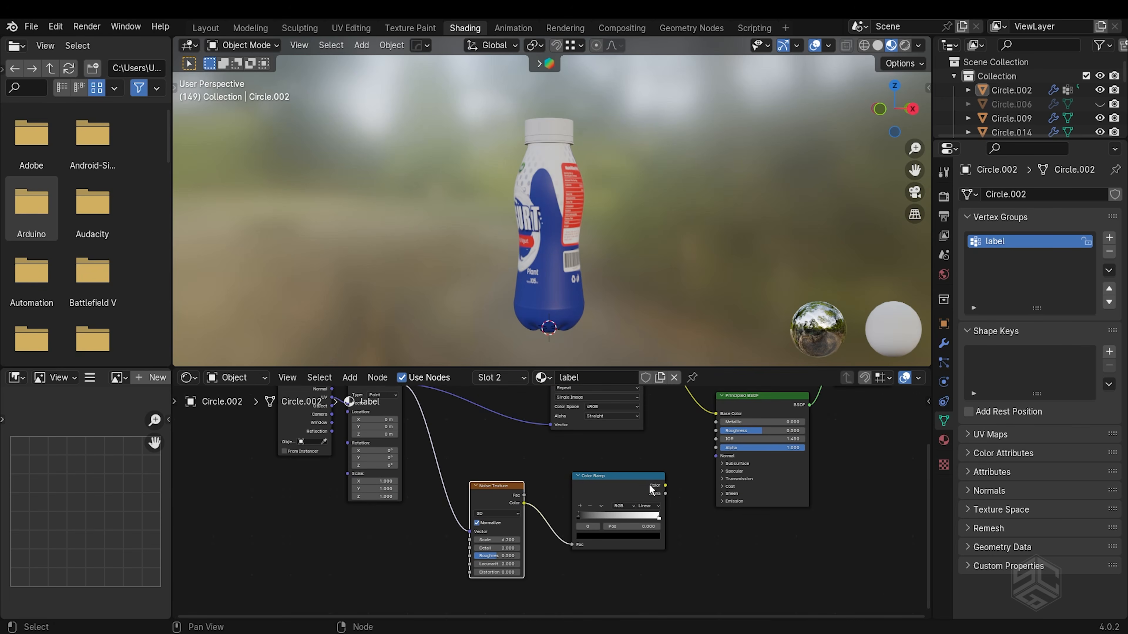
left_click(562, 465)
left_click_drag(666, 486, 680, 481)
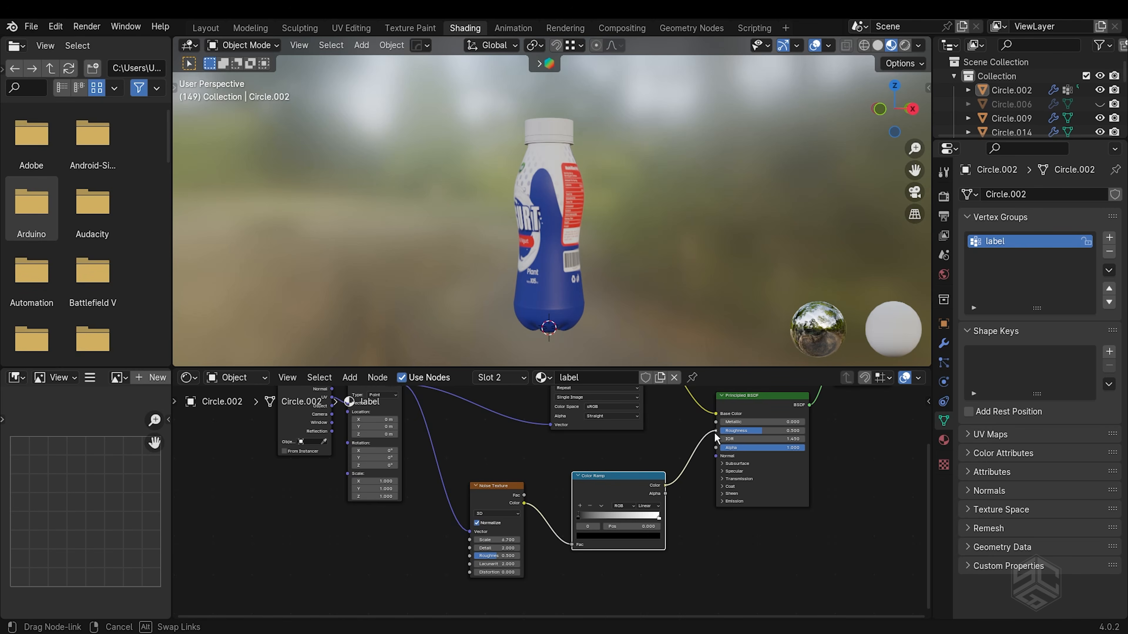
left_click_drag(715, 433, 715, 430)
- Move the Color Ramp's black stop to about 0.184 to adjust the label's roughness
scroll(555, 307, "up", 4)
middle_click_drag(553, 307, 561, 258)
scroll(628, 546, "up", 3)
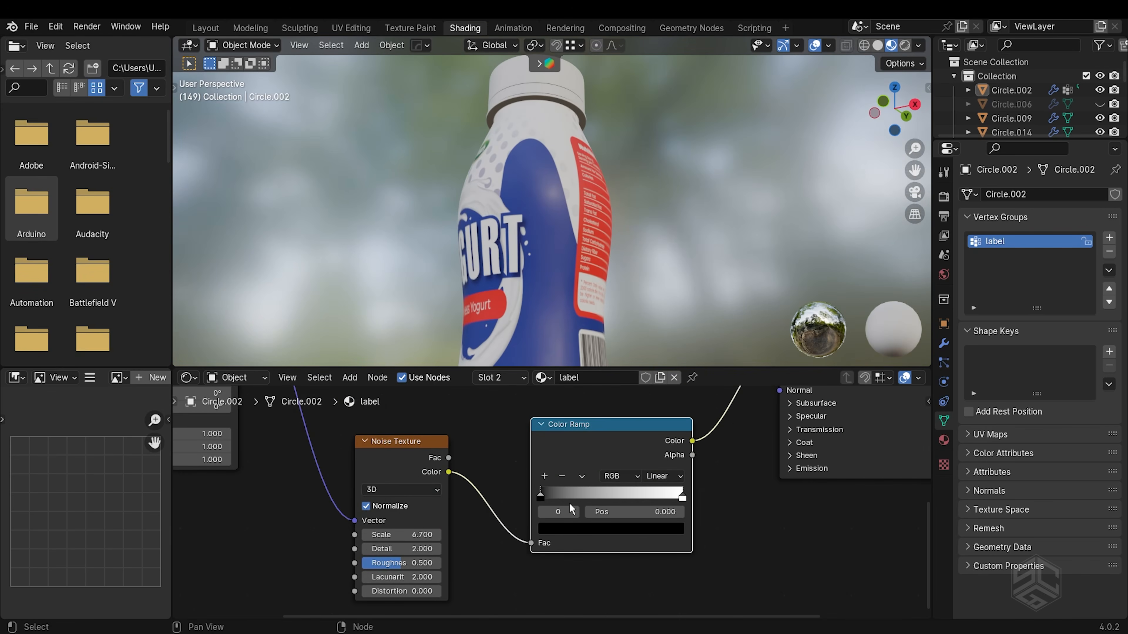
mouse_move(540, 499)
left_mouse_down()
mouse_move(613, 491)
mouse_move(552, 484)
mouse_move(575, 489)
mouse_move(555, 489)
mouse_move(566, 491)
left_mouse_up()
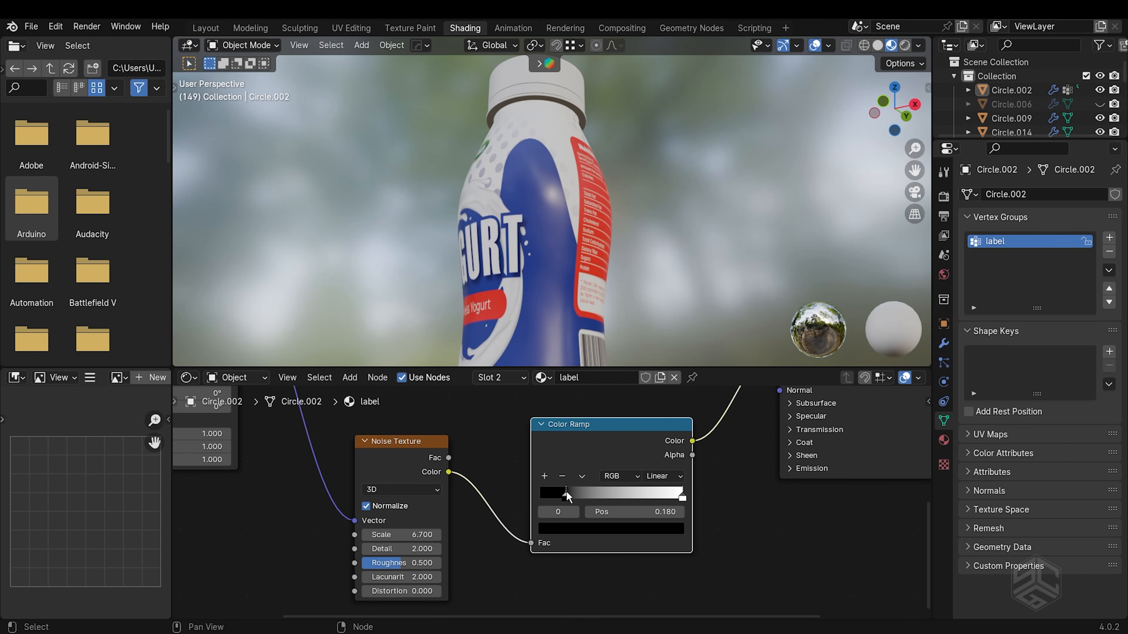
middle_click_drag(541, 281, 550, 300)
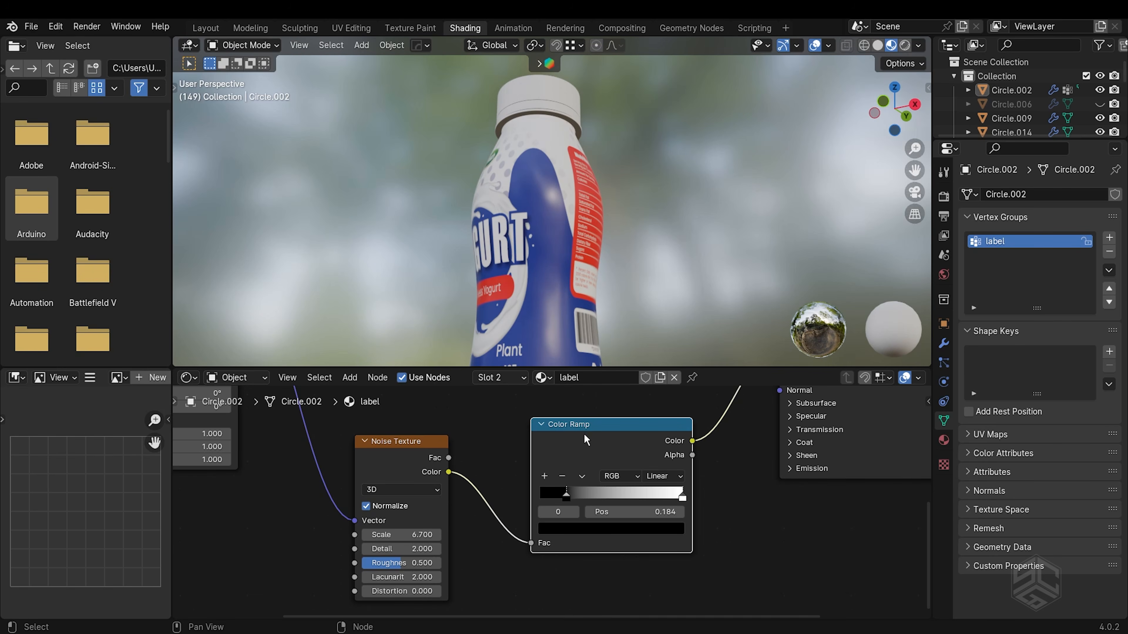
- Preview the label's Noise Texture on the bottle and set its Scale to 6.6
left_click(391, 478)
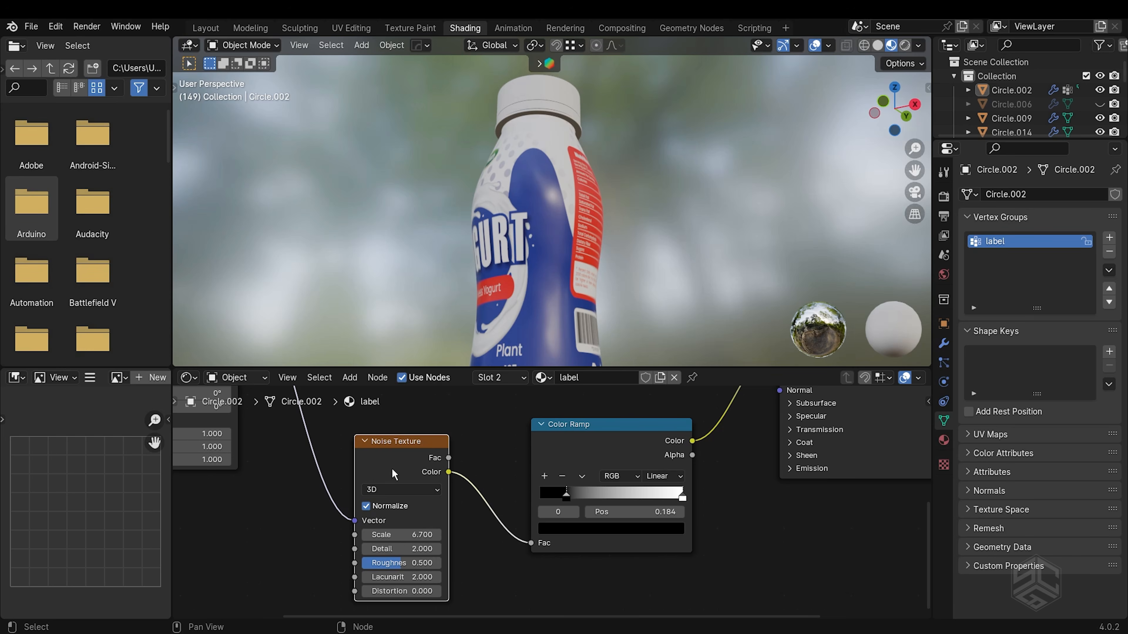
left_click(394, 462, "ctrl+shift")
scroll(559, 252, "up", 3)
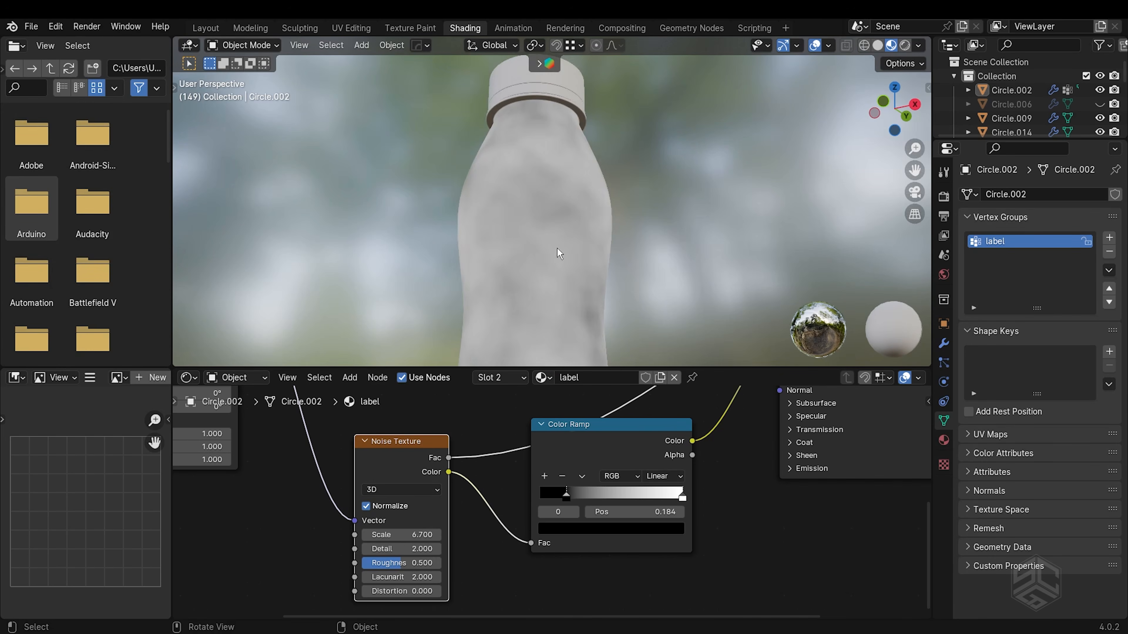
mouse_move(383, 534)
left_mouse_down()
mouse_move(427, 535)
mouse_move(400, 549)
mouse_move(420, 549)
mouse_move(379, 548)
mouse_move(396, 548)
mouse_move(368, 535)
left_mouse_up()
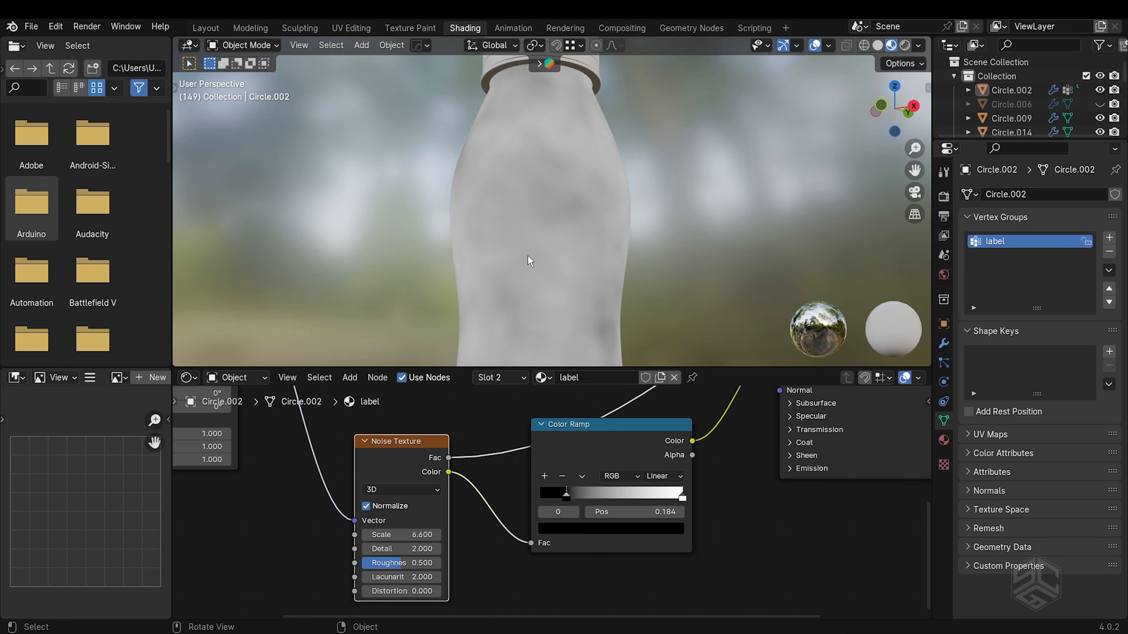
middle_click_drag(587, 307, 608, 311)
- Preview the label's Color Ramp on the bottle and move its black stop to about 0.162
left_click(614, 449, "ctrl+shift")
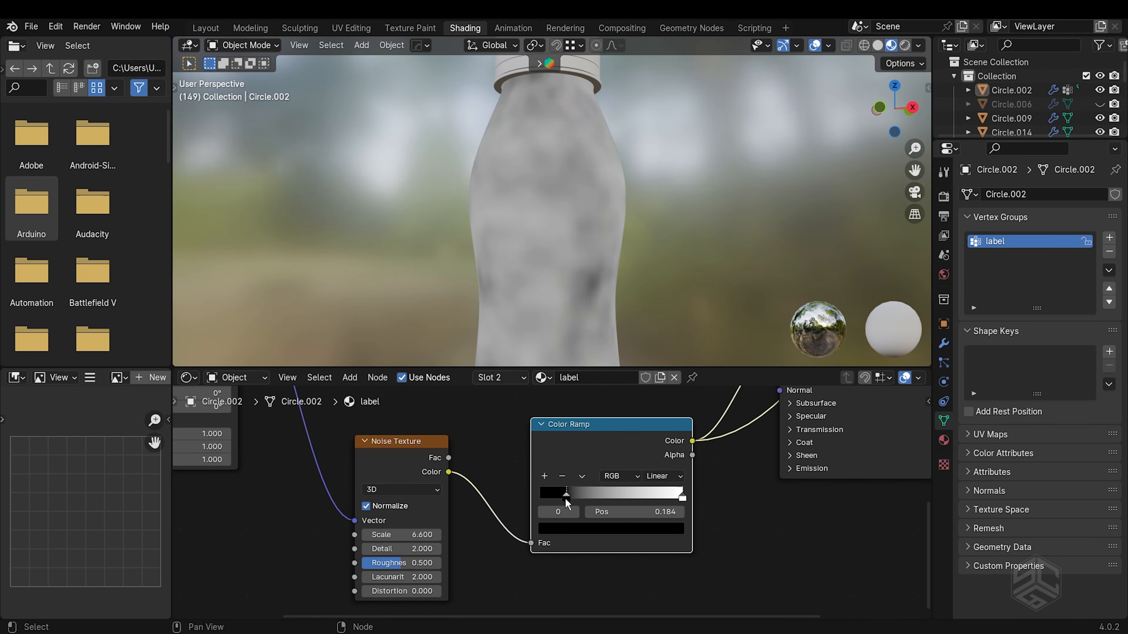
left_click_drag(567, 497, 563, 497)
middle_click_drag(591, 277, 602, 302)
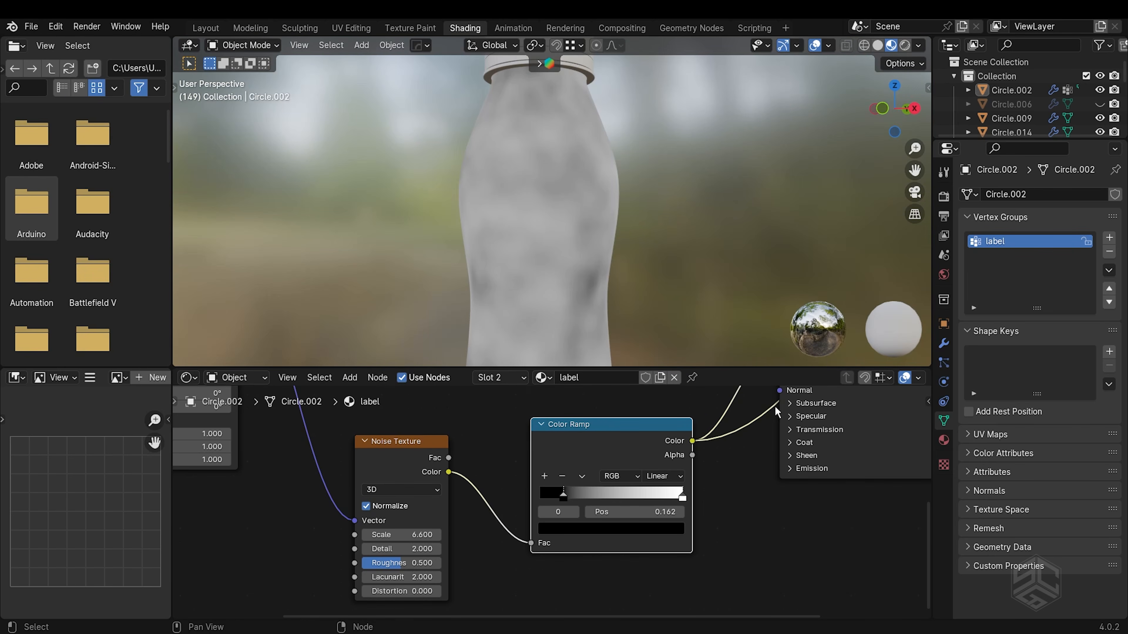
- Reconnect the Principled BSDF to the Material Output to show the full label shading on the bottle
middle_click_drag(775, 411, 620, 538)
left_click(716, 436, "ctrl+shift")
middle_click_drag(566, 251, 599, 231)
scroll(551, 503, "down", 9)
scroll(514, 502, "down", 1)
- Add a Bump node below the Color Ramp in the label material
middle_click_drag(521, 545, 535, 484)
left_click_drag(617, 413, 634, 449)
middle_click_drag(532, 563, 522, 522)
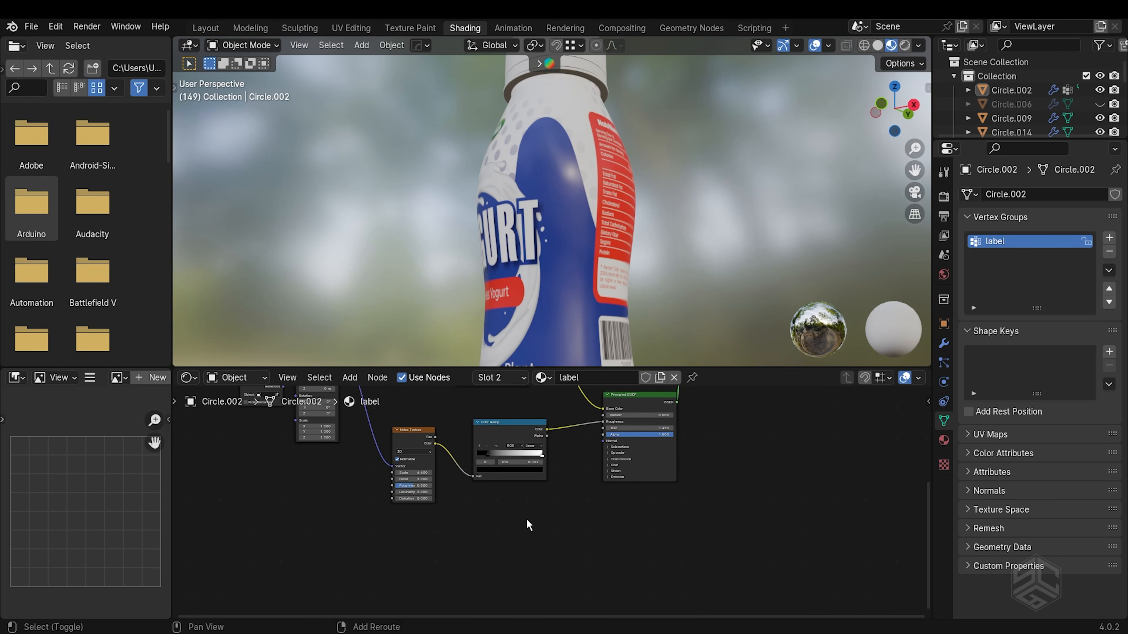
key("shift+a")
type("bump")
key("Return")
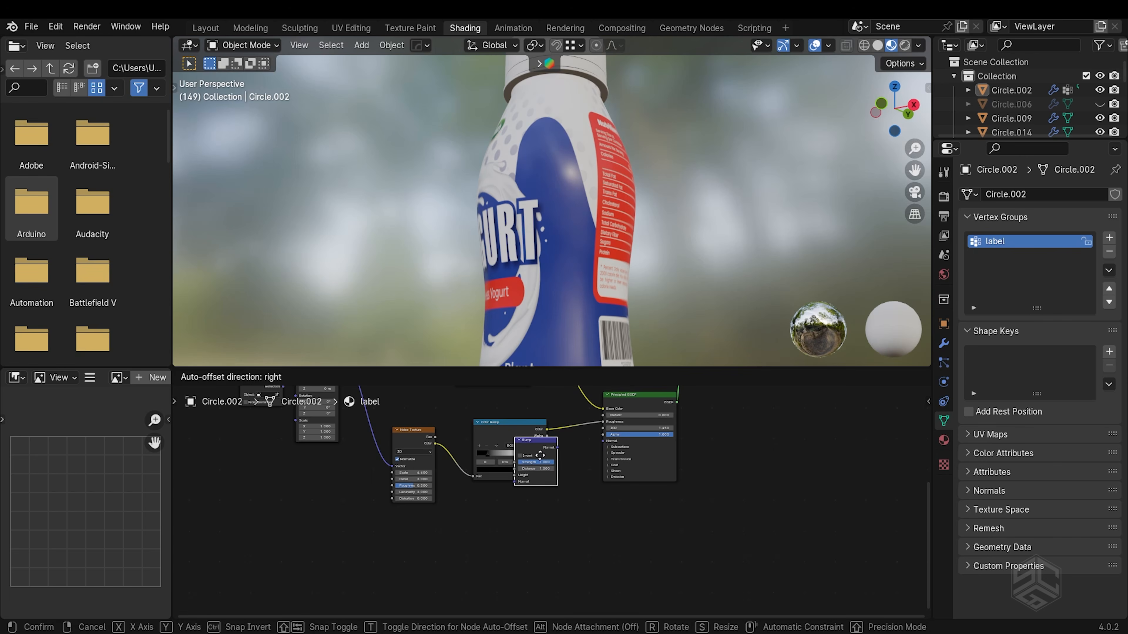
left_click(520, 505)
- Duplicate the Noise Texture below the original and give the copy its own Texture Coordinate and Mapping nodes using UV coordinates
left_click(403, 429)
key("shift+d")
left_click(411, 521)
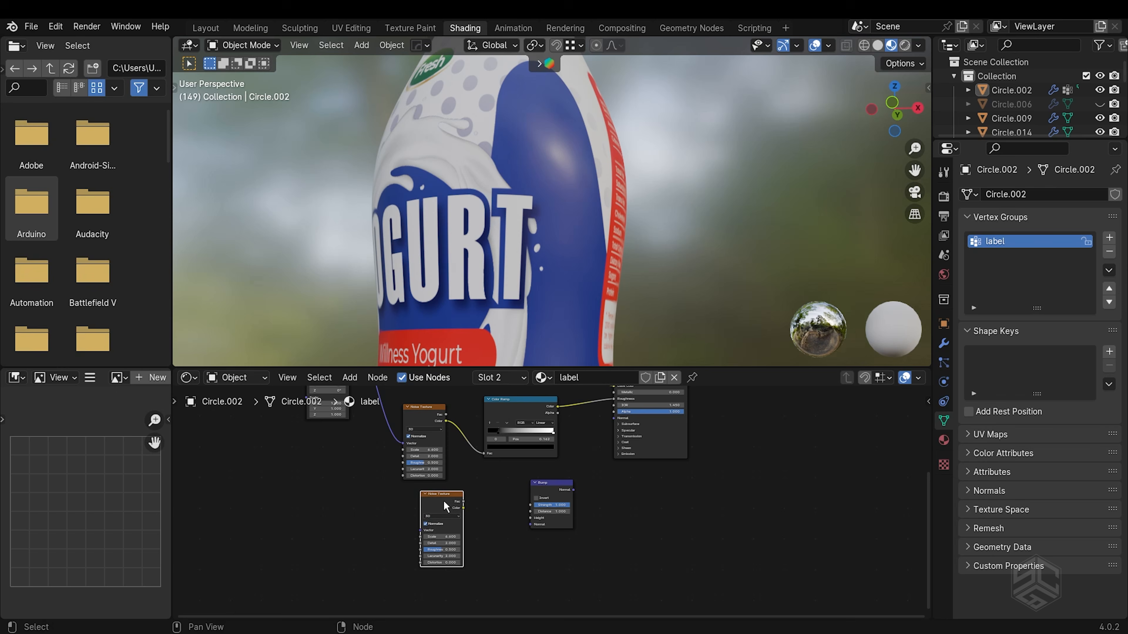
key("ctrl+t")
scroll(348, 532, "up", 1)
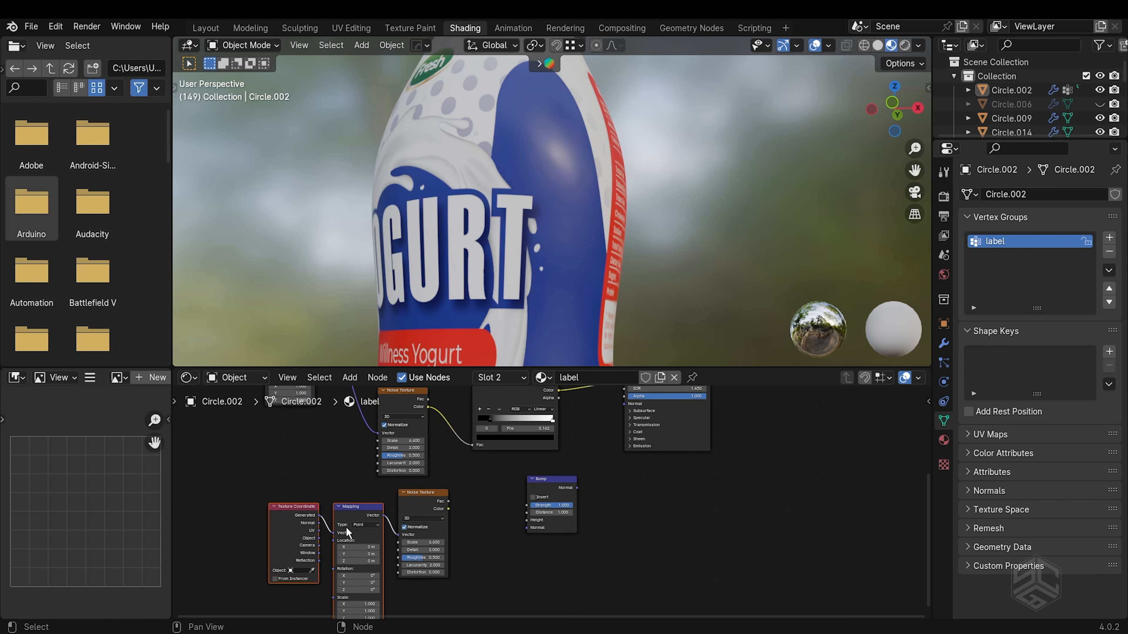
left_click_drag(319, 530, 331, 535)
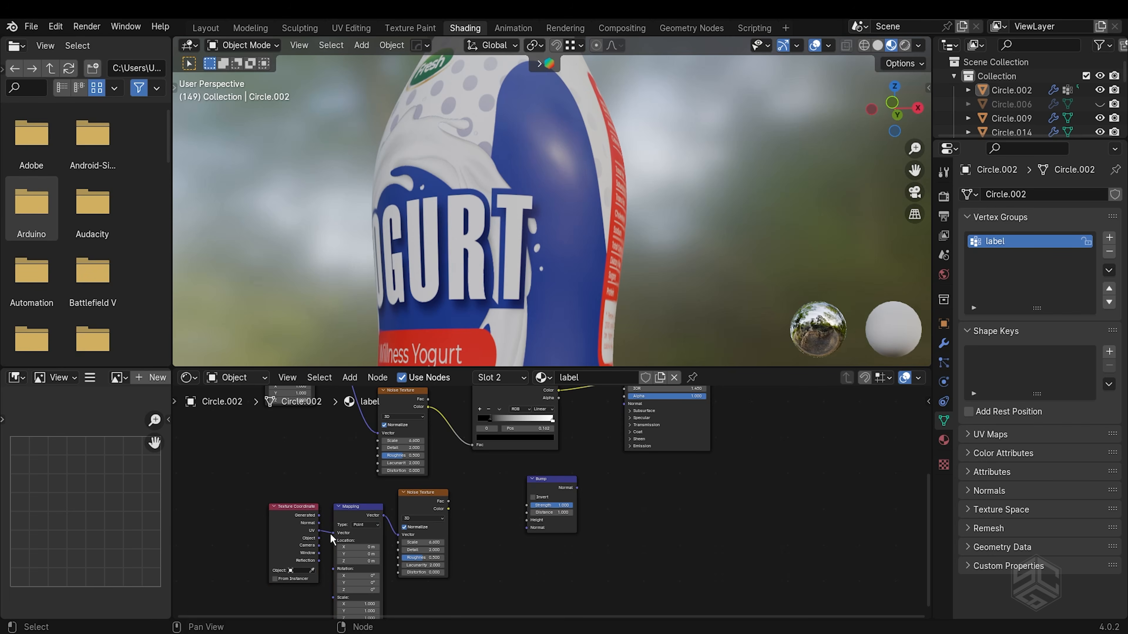
- Connect the duplicated noise's Color to the Bump's Height and the Bump's Normal to the Principled BSDF's Normal
scroll(475, 511, "up", 1)
left_click_drag(432, 510, 437, 519)
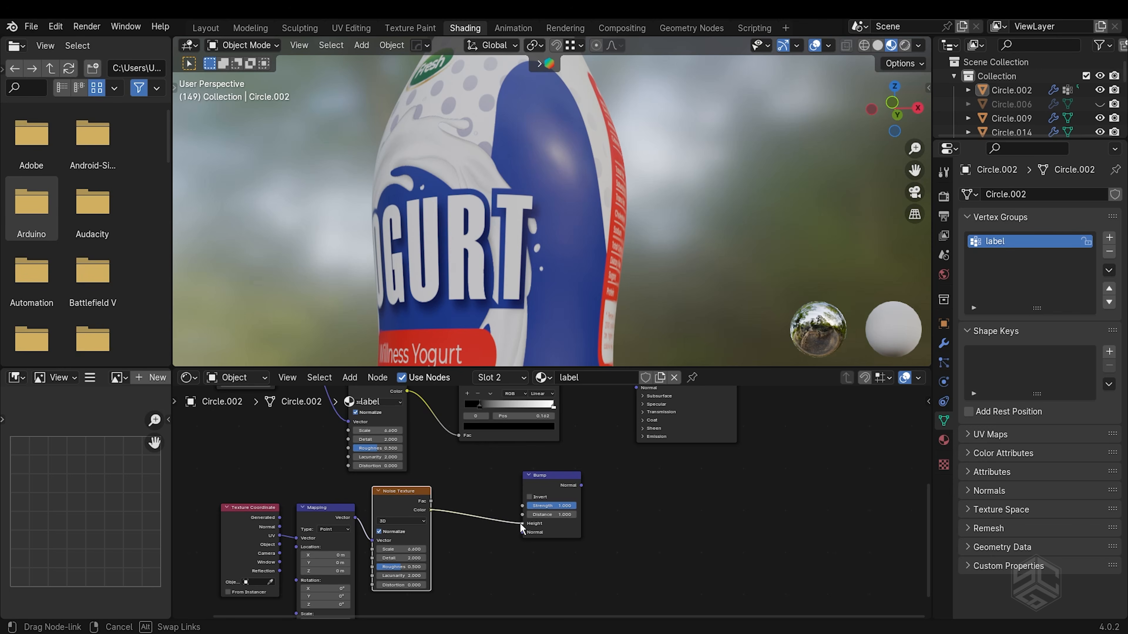
left_click_drag(520, 522, 520, 523)
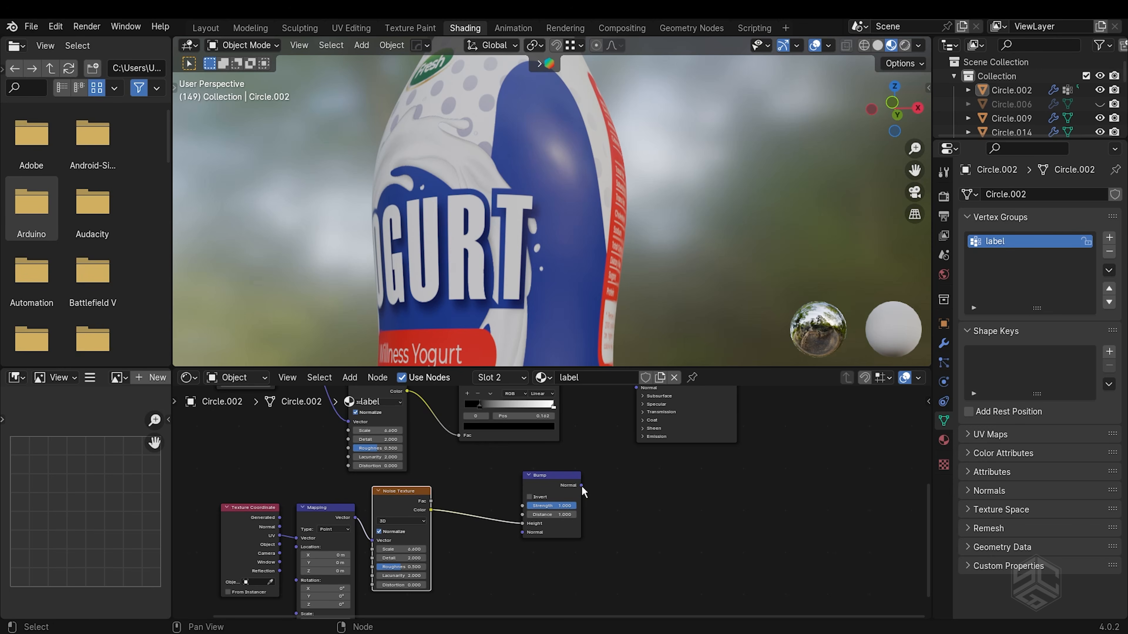
left_click_drag(581, 485, 627, 484)
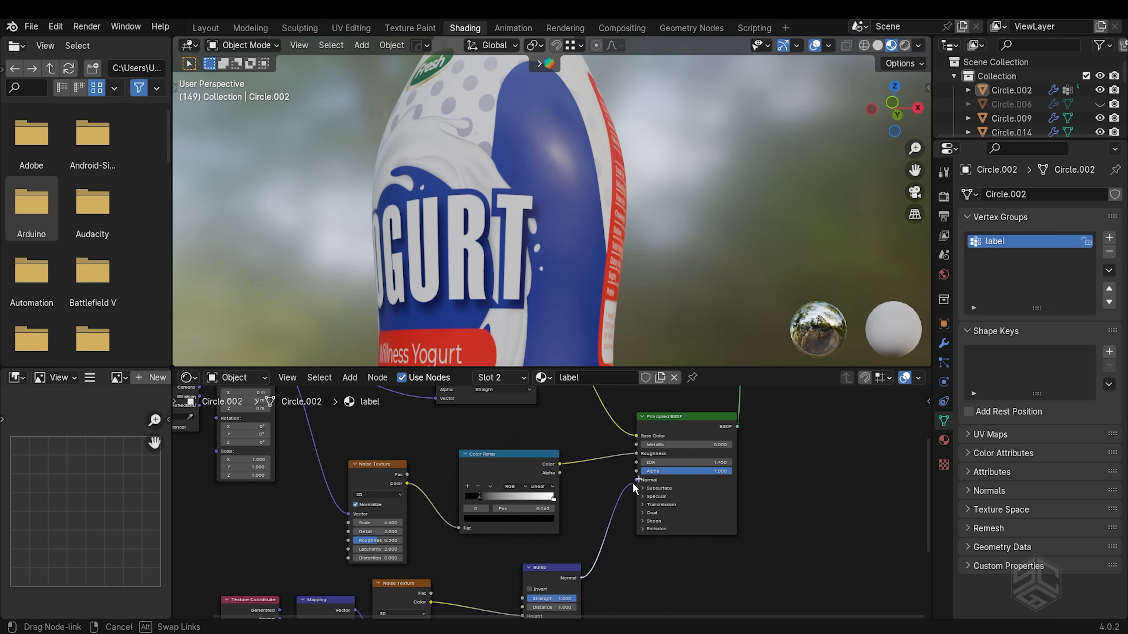
left_click_drag(592, 535, 592, 535)
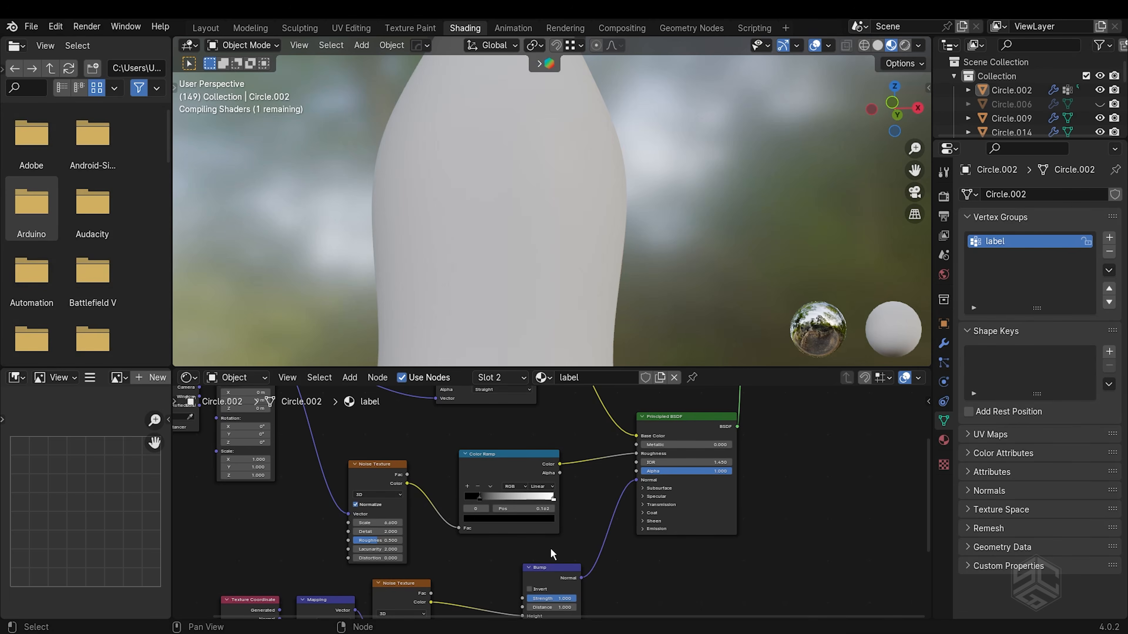
- Set the label's Bump Strength to 0.035 and the bump noise's Scale to 5 and Detail to 4.42
middle_click_drag(399, 587, 442, 496)
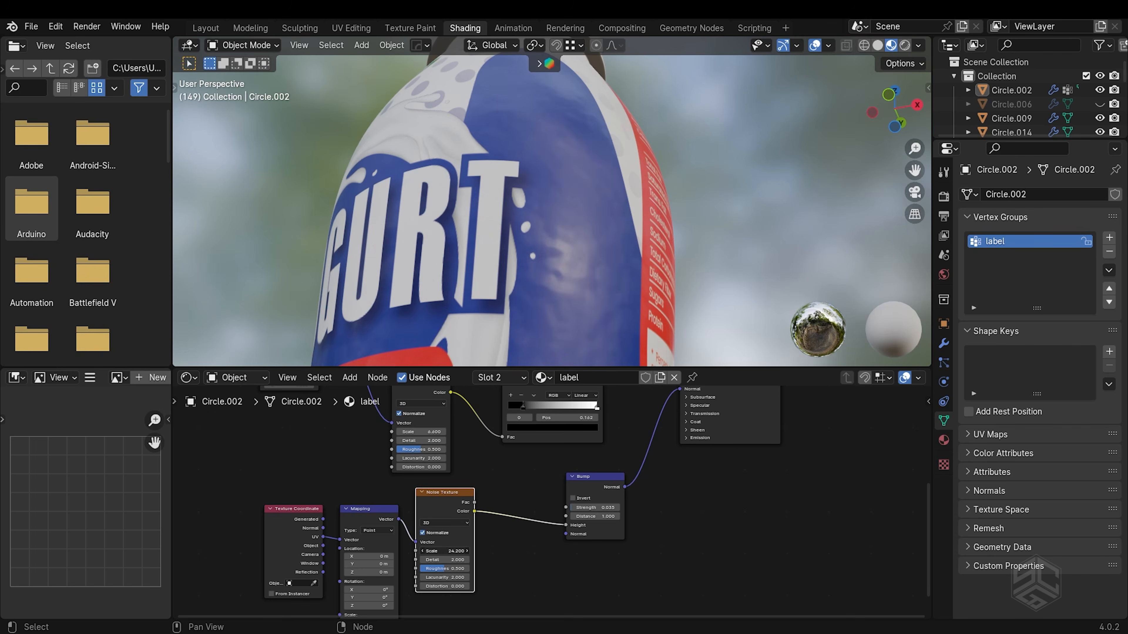
left_click_drag(444, 551, 444, 551)
left_click_drag(595, 507, 595, 507, "shift")
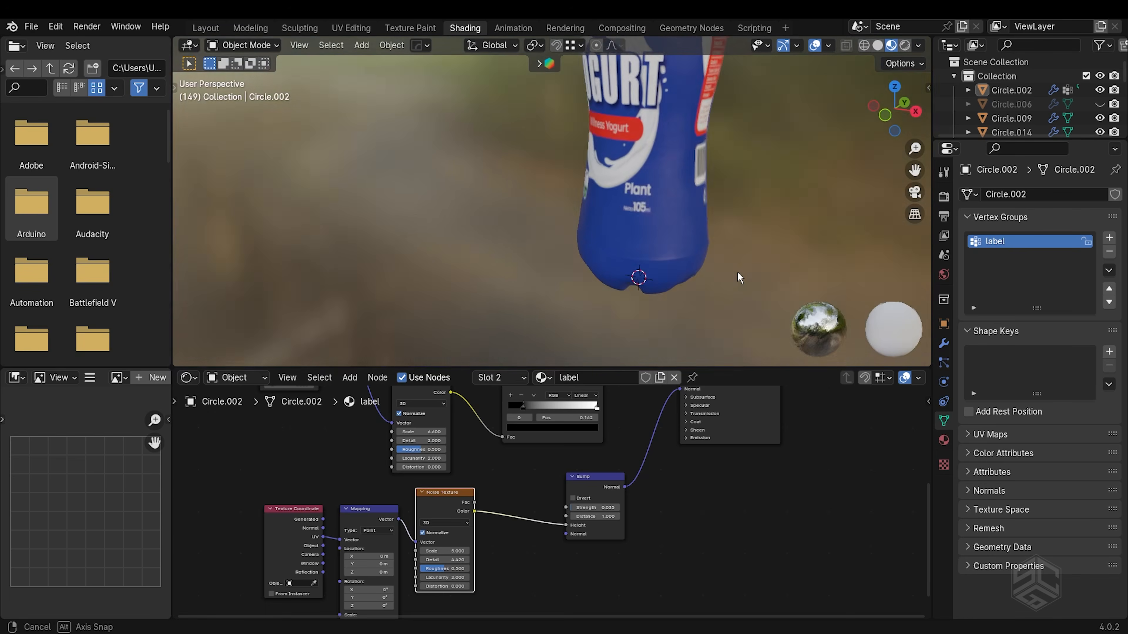
- Move the label Color Ramp's black stop to about 0.199 and check the whole bottle
middle_click_drag(737, 275, 700, 207)
middle_click_drag(700, 257, 697, 165, "shift")
middle_click_drag(562, 444, 569, 453)
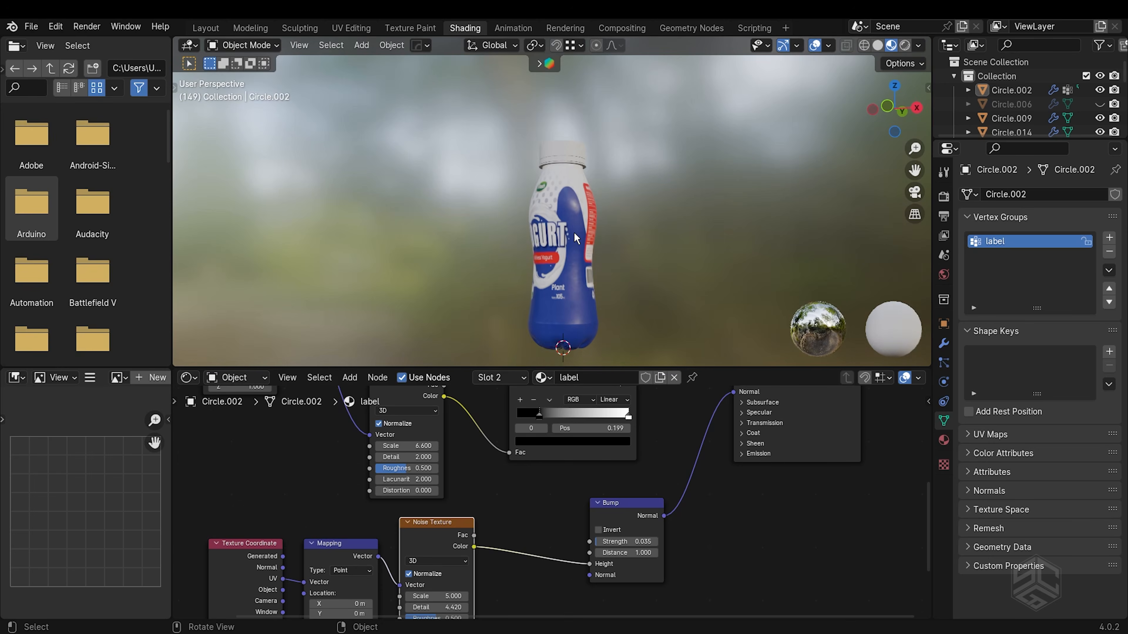
scroll(586, 200, "up", 3)
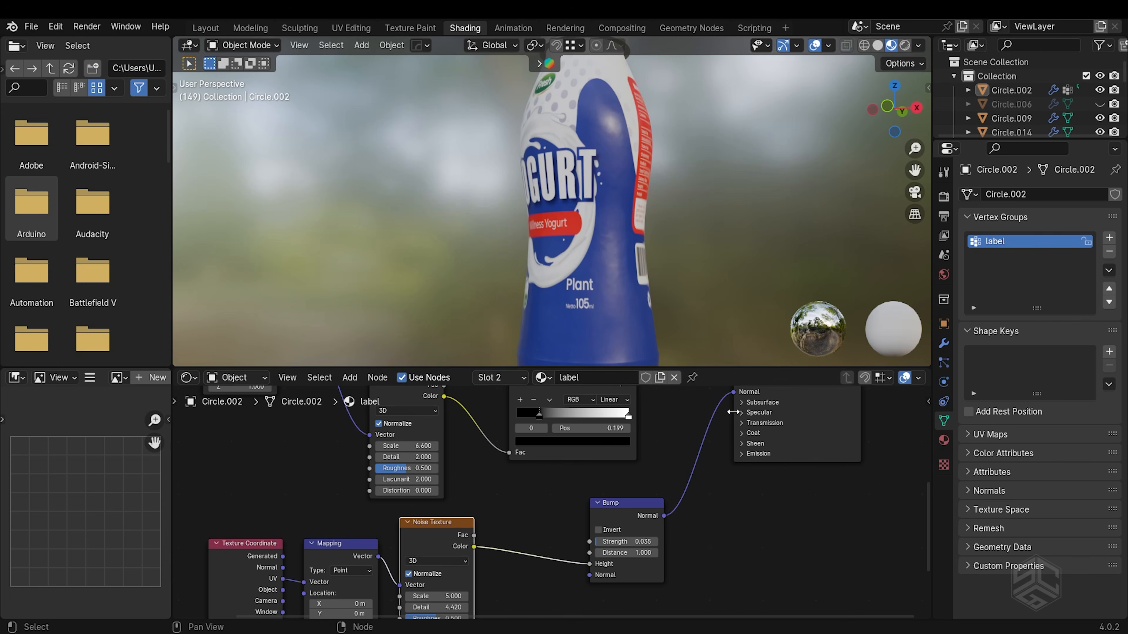
- Expand the Principled BSDF's Coat settings and try adjusting the coat Weight on the label material
middle_click_drag(732, 412, 692, 442)
left_click(702, 463)
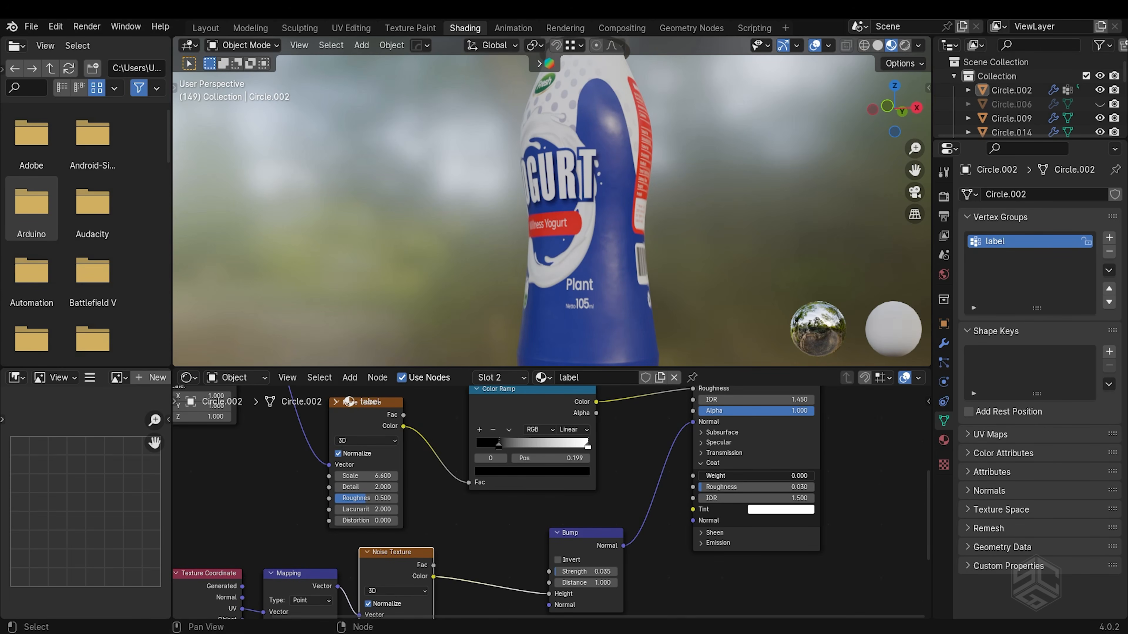
mouse_move(706, 476)
left_mouse_down()
mouse_move(725, 476)
mouse_move(701, 476)
left_mouse_up()
scroll(604, 232, "down", 6)
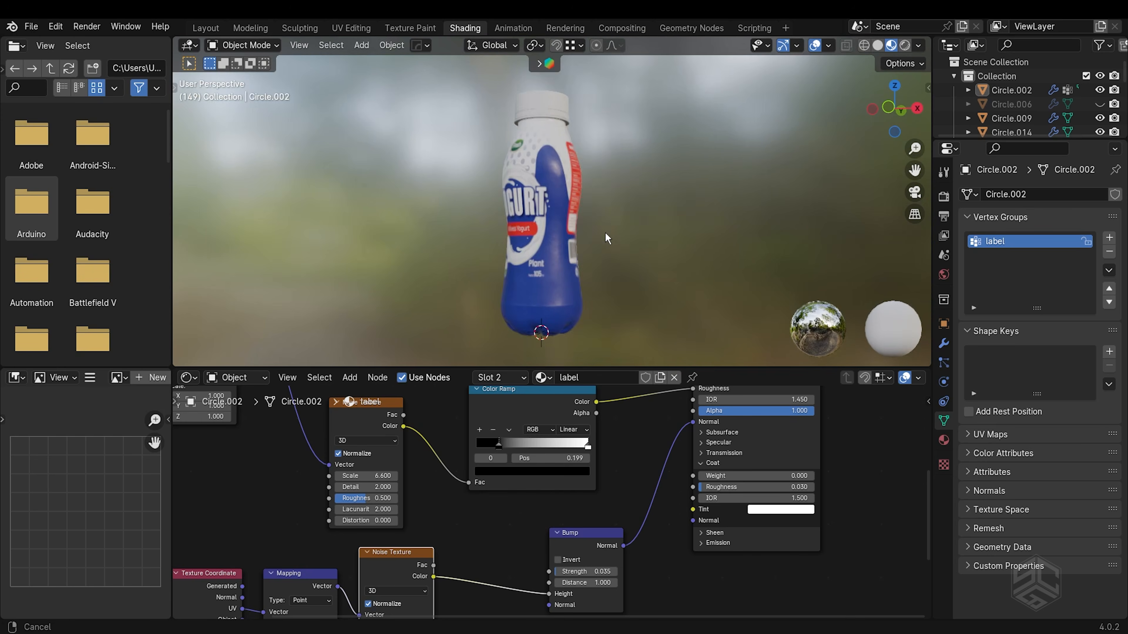
- Isolate the bottle body in local view and bring its threaded neck into close view
middle_click_drag(620, 242, 597, 253)
left_click(542, 242)
key("KP_Divide")
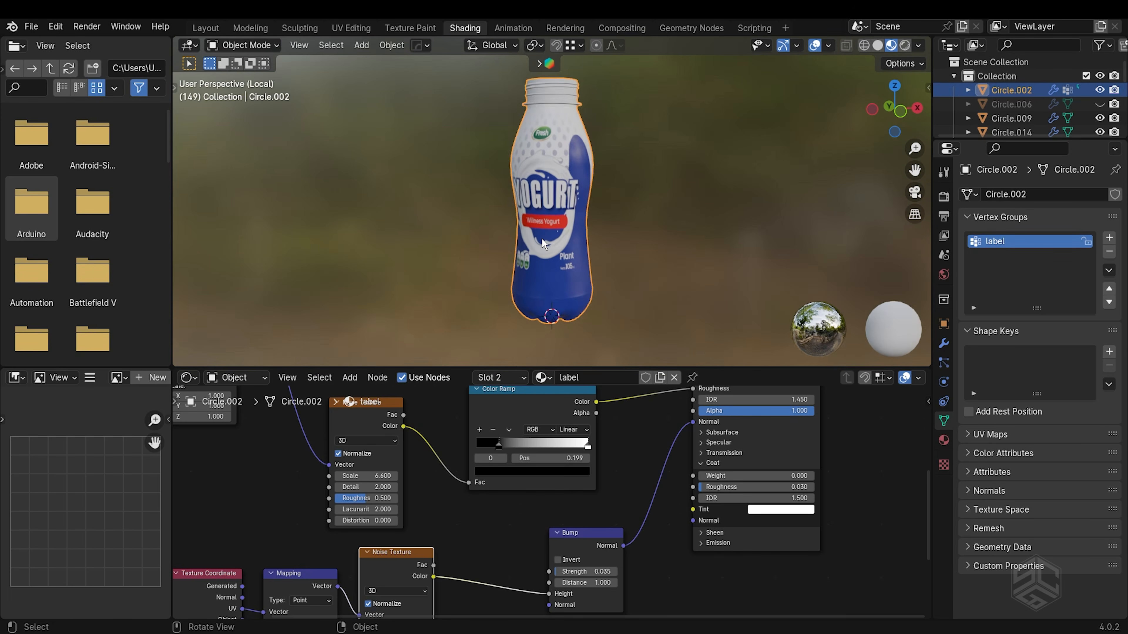
scroll(564, 186, "up", 3)
scroll(569, 209, "up", 4)
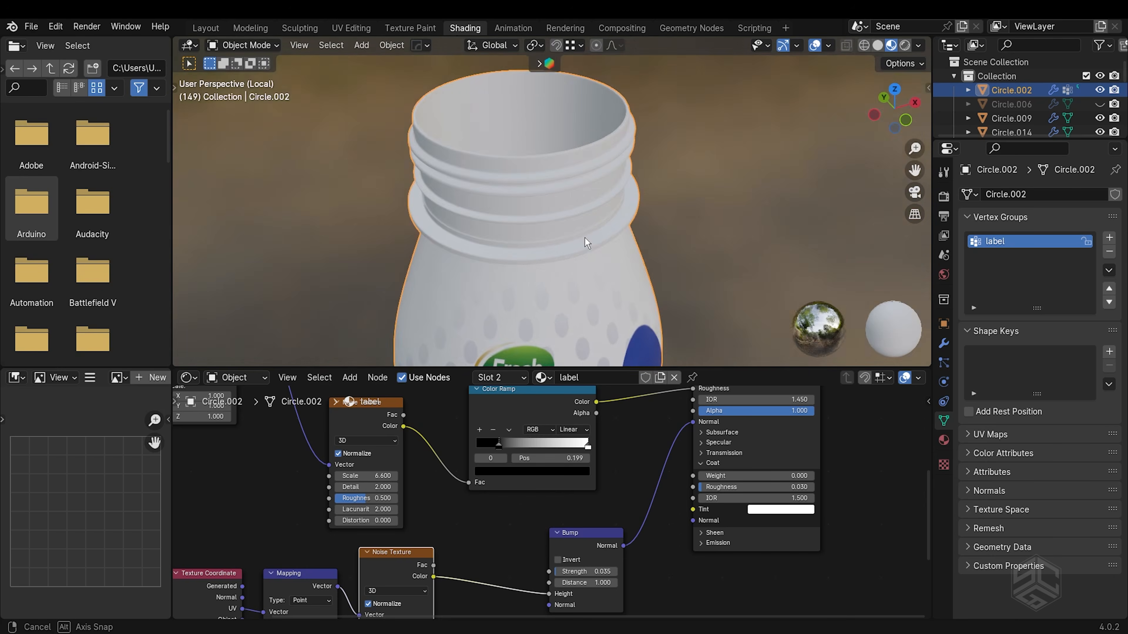
- Switch to the bottle's white material and set its Principled BSDF Roughness to 0.107
left_click(943, 439)
left_click(995, 198)
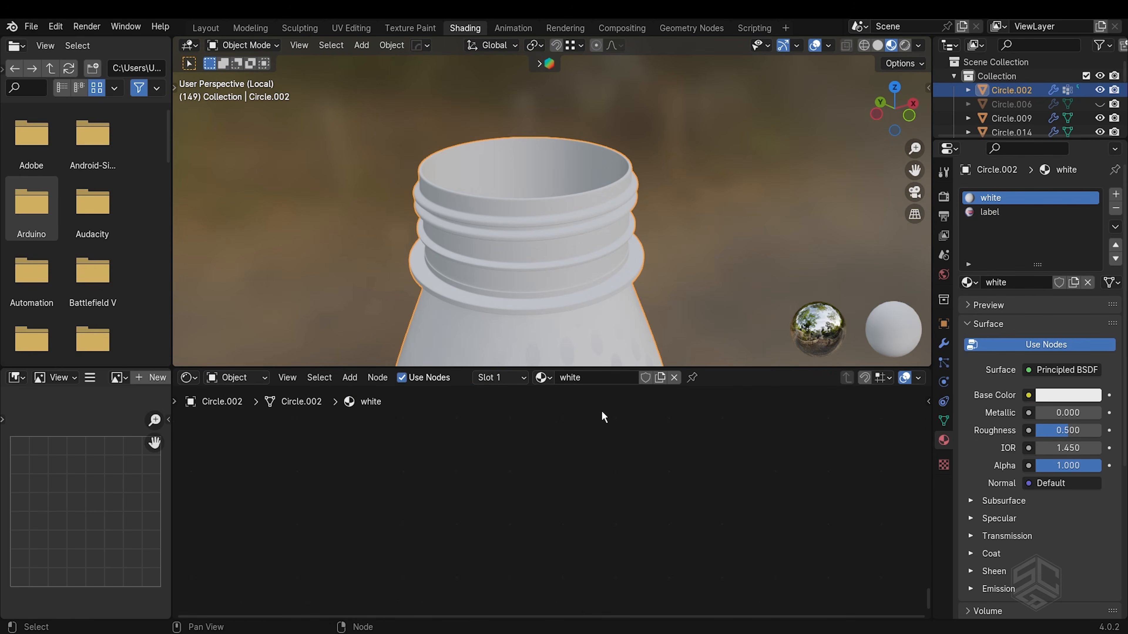
key("Home")
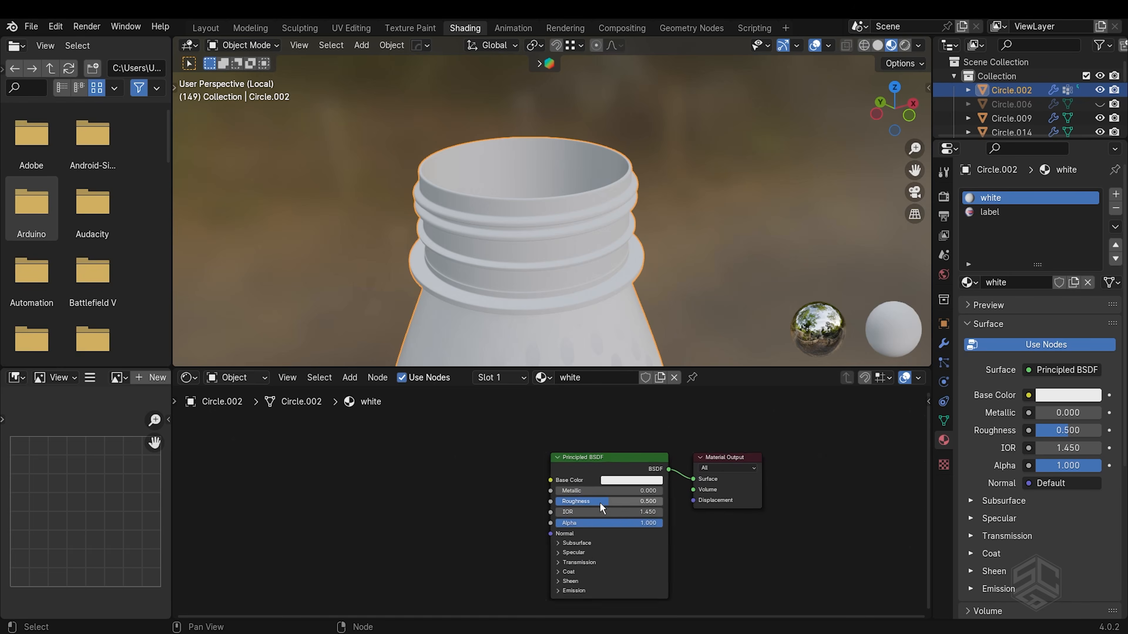
scroll(599, 503, "up", 1)
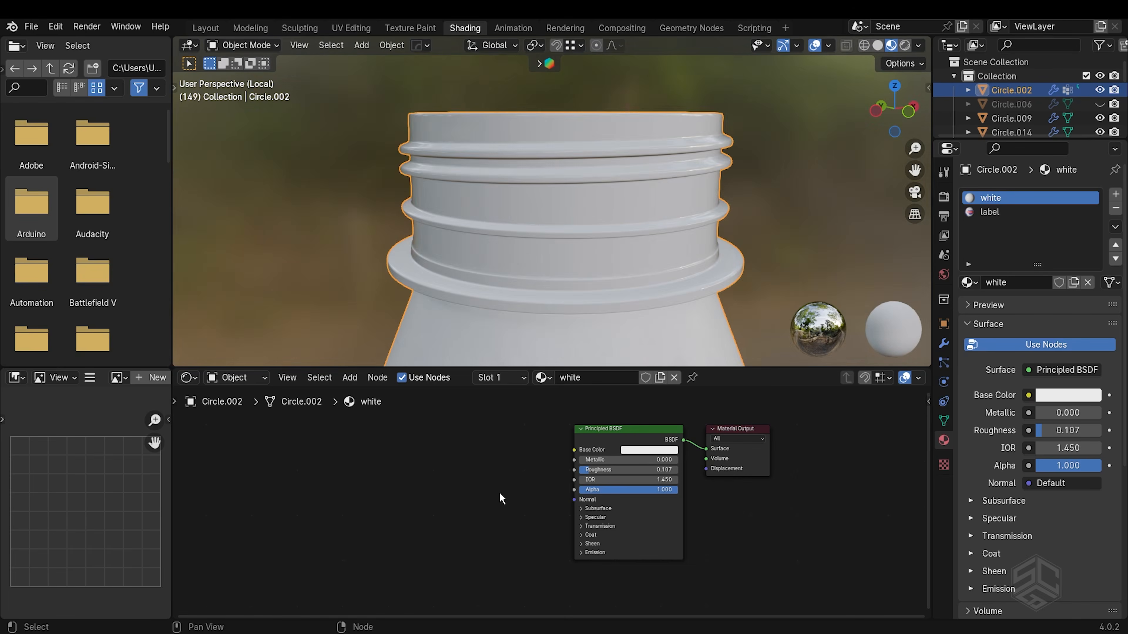
mouse_move(551, 235)
middle_mouse_down()
mouse_move(594, 204)
mouse_move(553, 229)
middle_mouse_up()
- Add a Noise Texture with Texture Coordinate and Mapping nodes to the white material
key("shift+a")
type("noi")
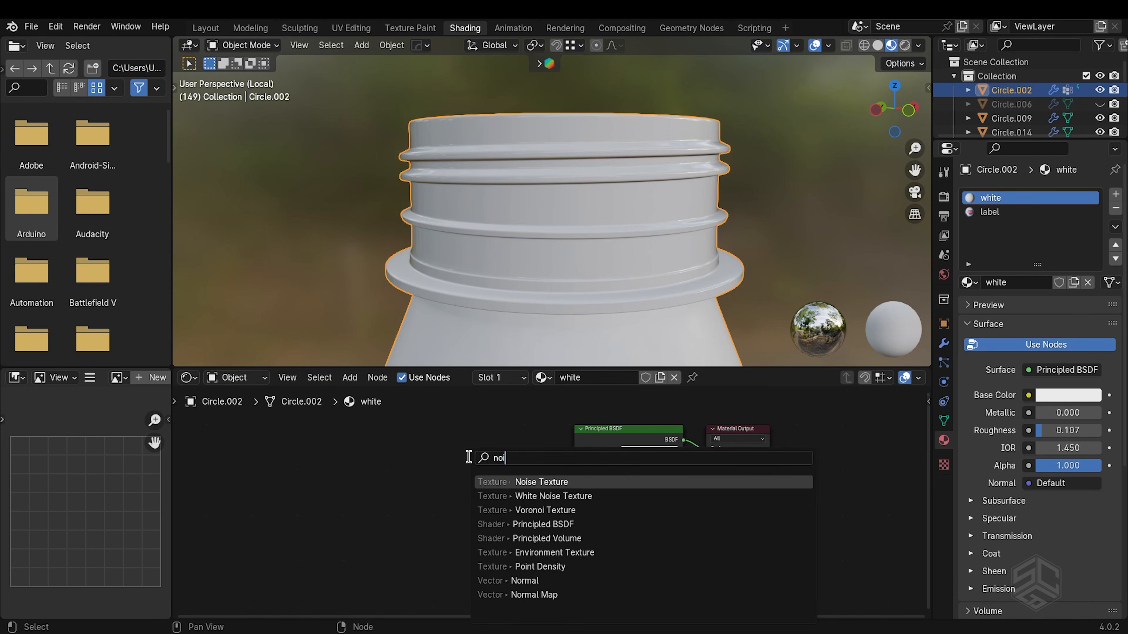
key("Return")
left_click(382, 479)
key("ctrl+t")
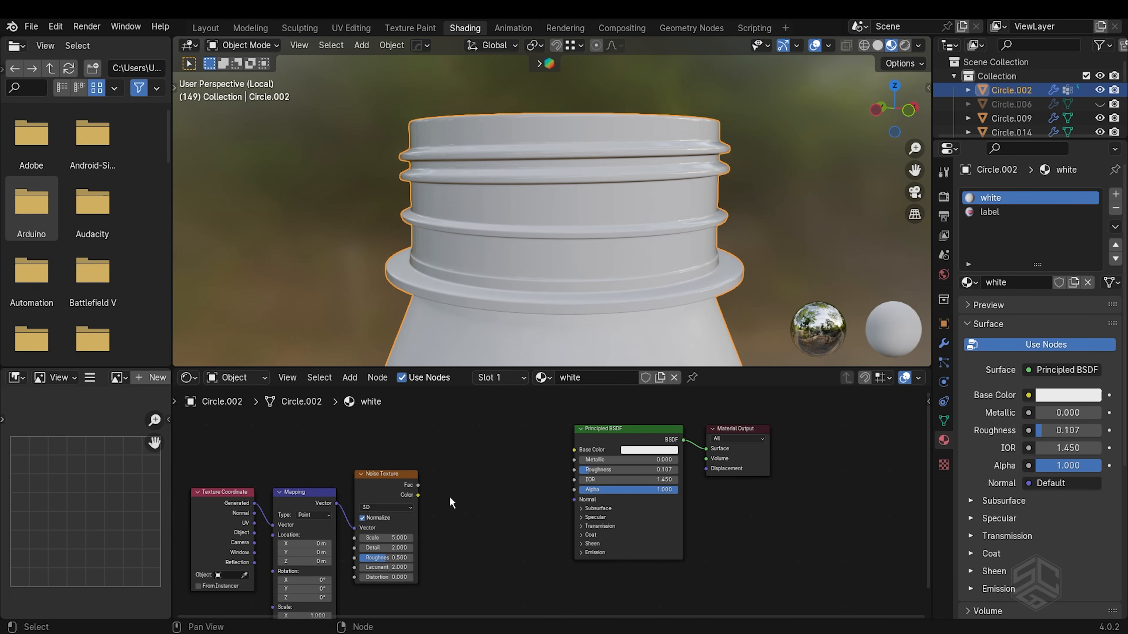
- Add a Color Ramp between the noise's Color and the Principled BSDF's Roughness, with its black stop at about 0.221
key("shift+a")
left_click(441, 460)
left_click(494, 514)
left_click(460, 504)
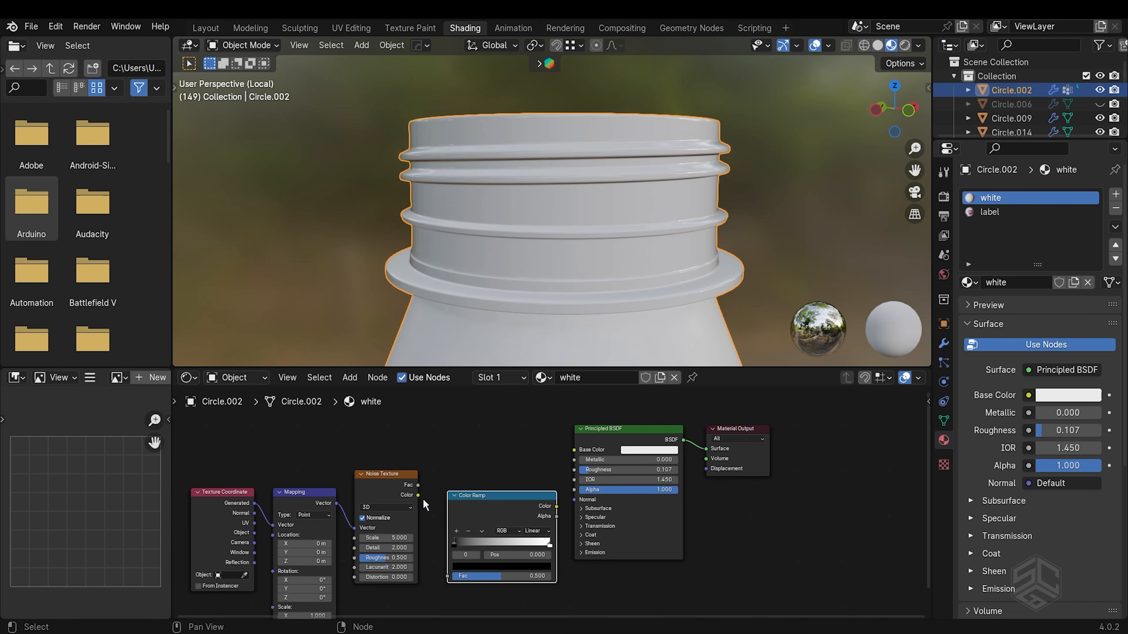
left_click_drag(418, 495, 447, 576)
left_click_drag(556, 506, 574, 469)
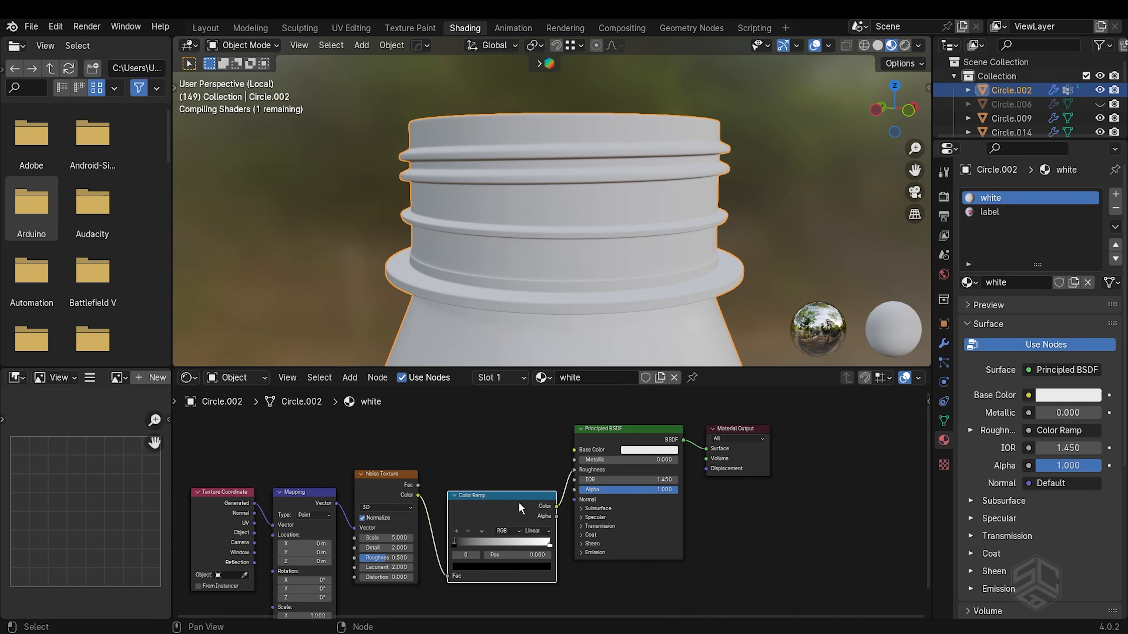
left_click_drag(515, 511, 511, 496)
mouse_move(451, 528)
left_mouse_down()
mouse_move(484, 532)
mouse_move(471, 531)
left_mouse_up()
- Preview the white material's noise, switch it to Object coordinates, and set its Scale to 6.6 and the ramp's black stop to 0.088
left_click(388, 495, "ctrl+shift")
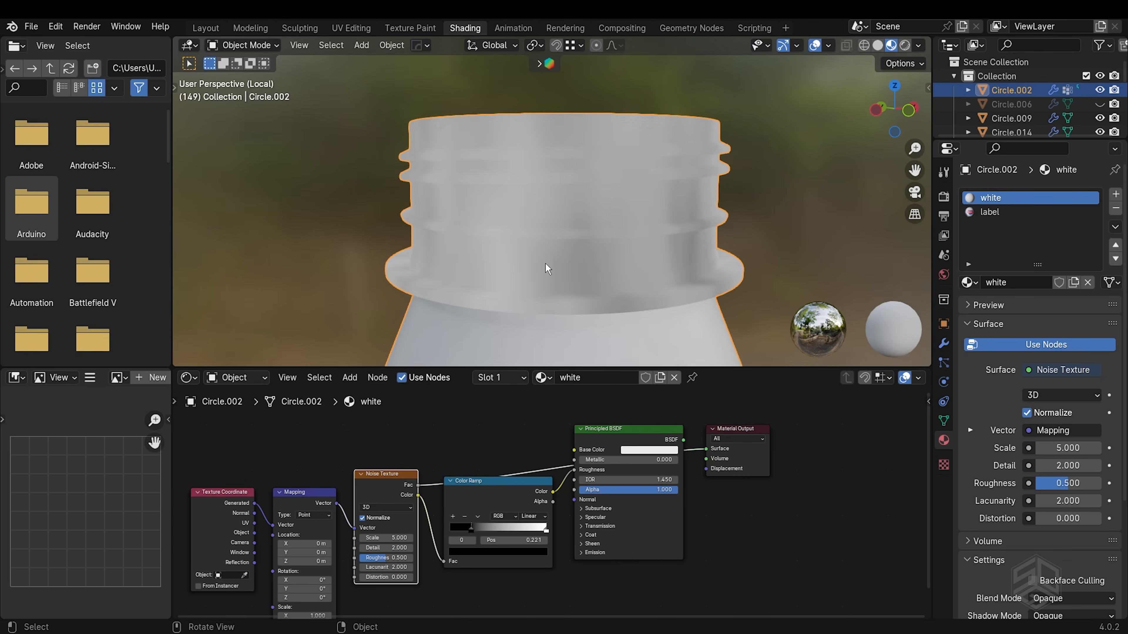
left_click_drag(385, 537, 432, 538)
left_click_drag(254, 533, 273, 526)
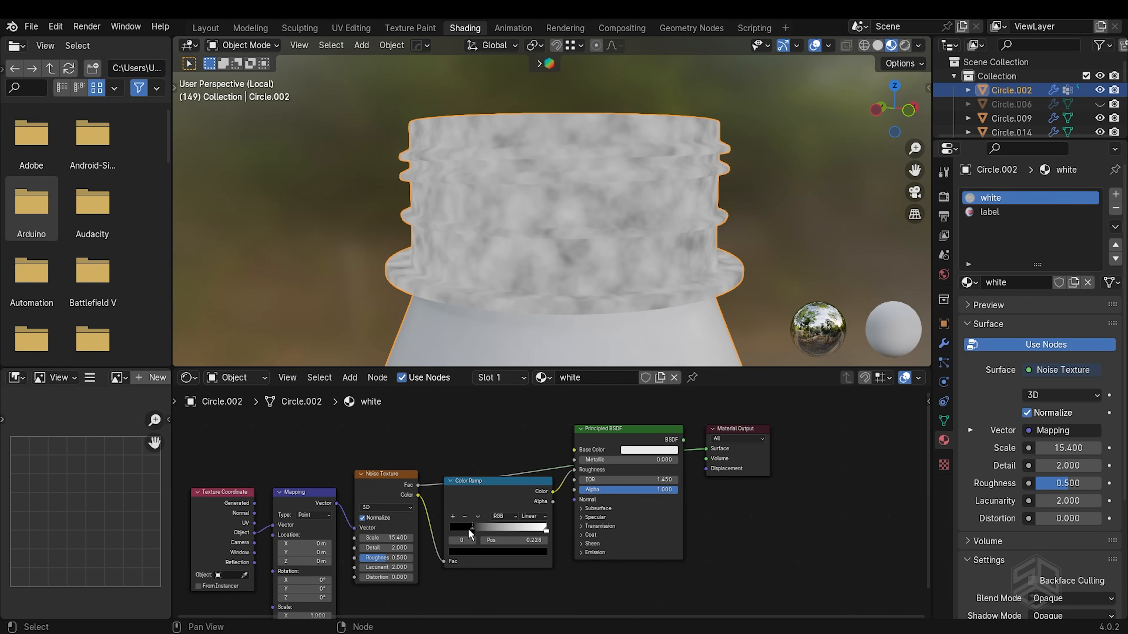
left_click_drag(407, 548, 347, 538)
left_click(498, 502, "ctrl+shift")
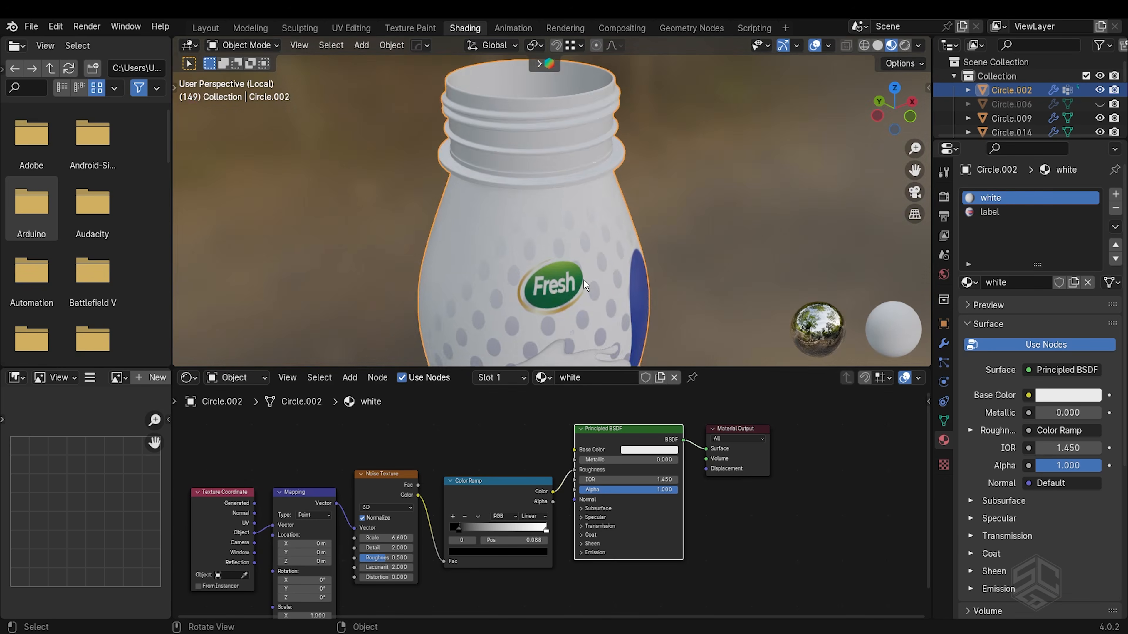
- Move the Color Ramp up and add a Bump node below it in the white material
left_click_drag(511, 502, 511, 478)
key("shift+a")
left_click(470, 458)
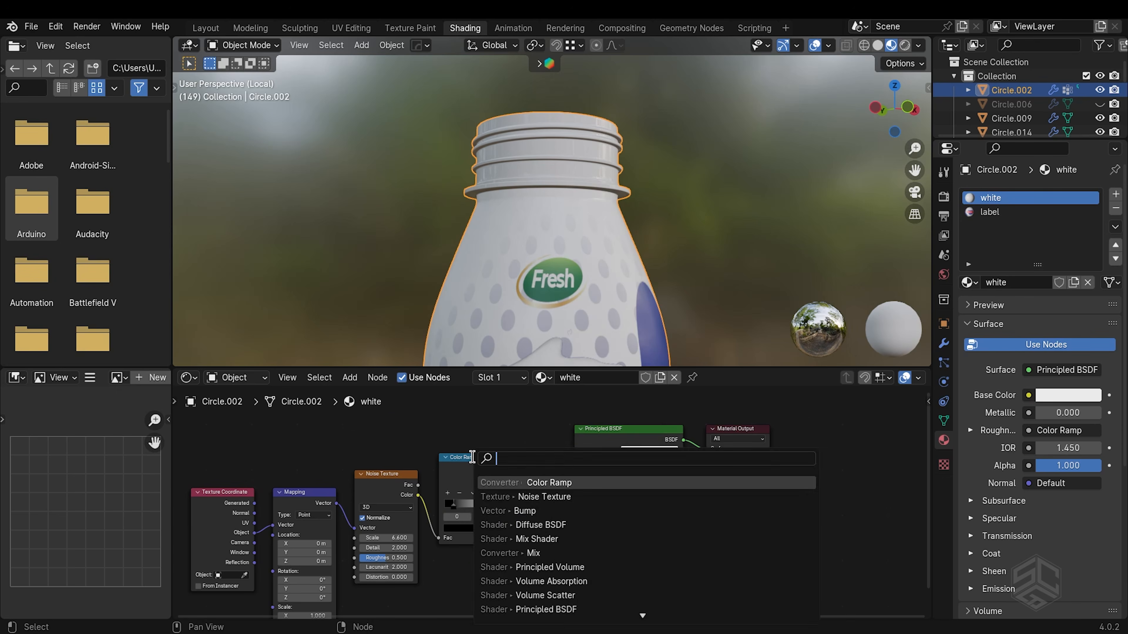
left_click(515, 508)
left_click(466, 568)
middle_click_drag(466, 568, 477, 514)
- Connect the noise's Color to the Bump's Height and the Bump's Normal to the white Principled BSDF's Normal
left_click_drag(428, 440, 474, 568)
left_click_drag(538, 526, 561, 489)
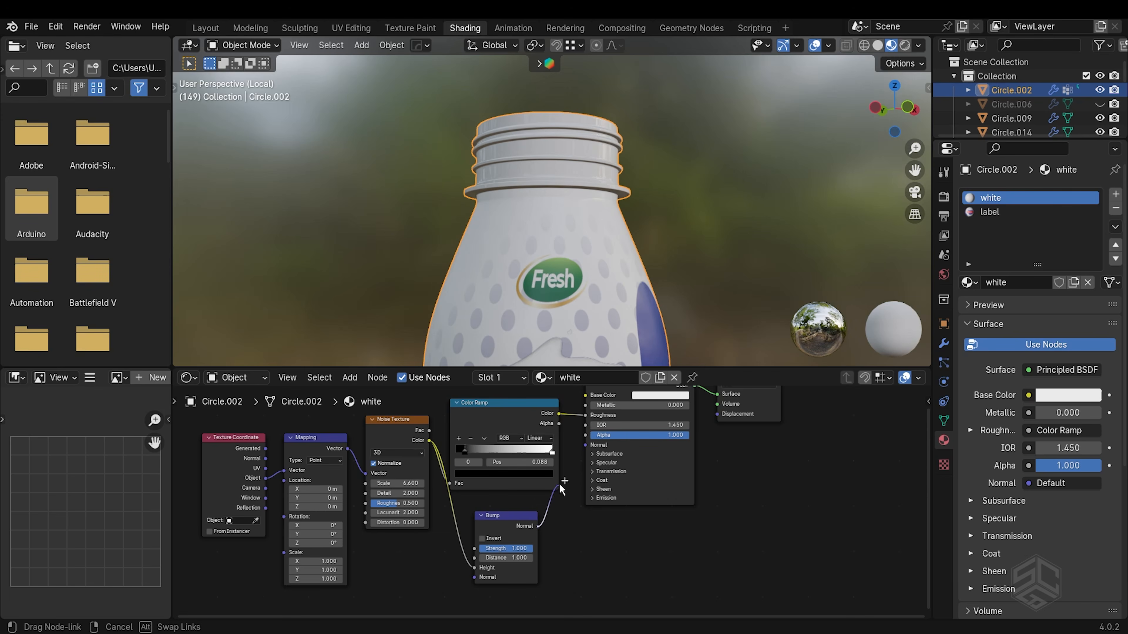
left_click_drag(578, 451, 585, 444)
scroll(581, 225, "up", 5)
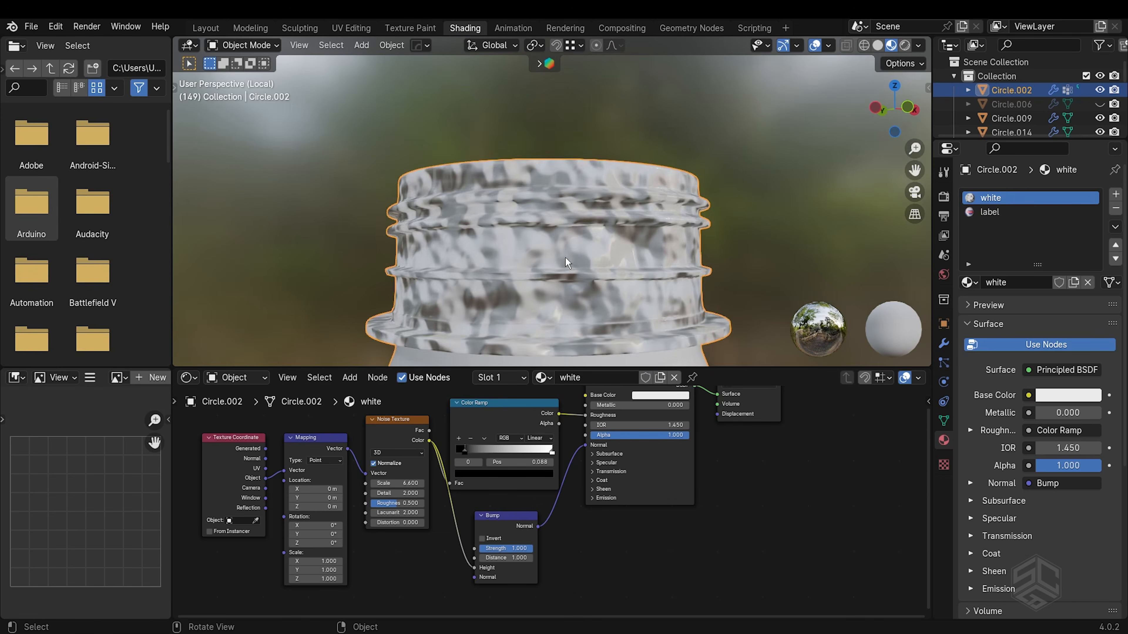
- Lower the Bump Strength of the white material to about 0.00067 and leave the bottle's local view
left_click_drag(517, 548, 458, 549)
middle_click_drag(575, 227, 642, 150)
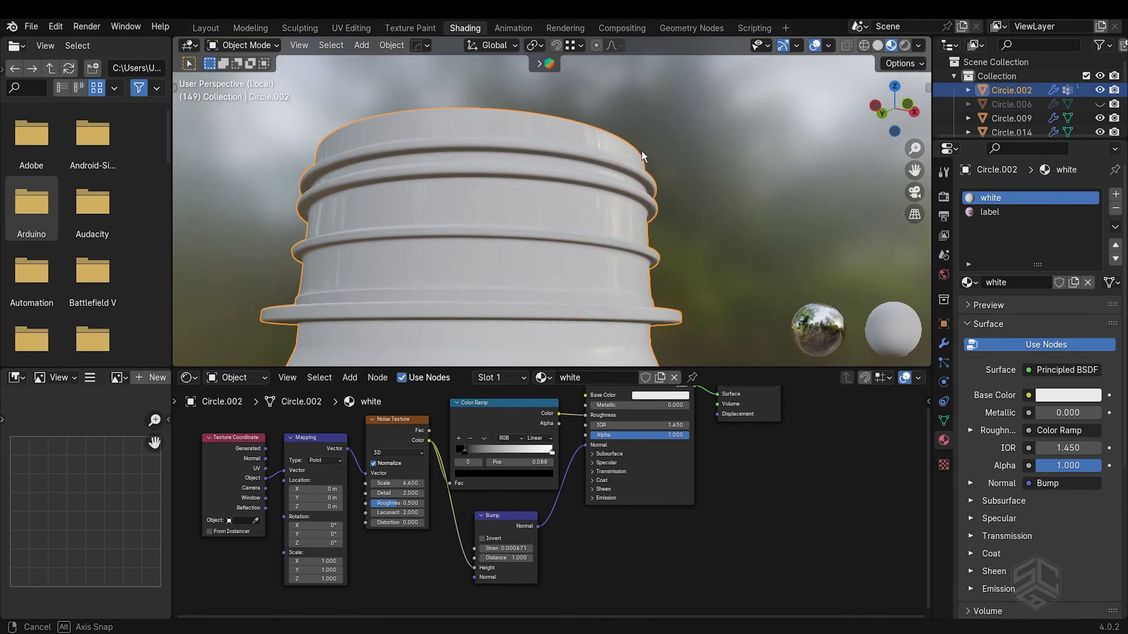
middle_click_drag(642, 152, 636, 237)
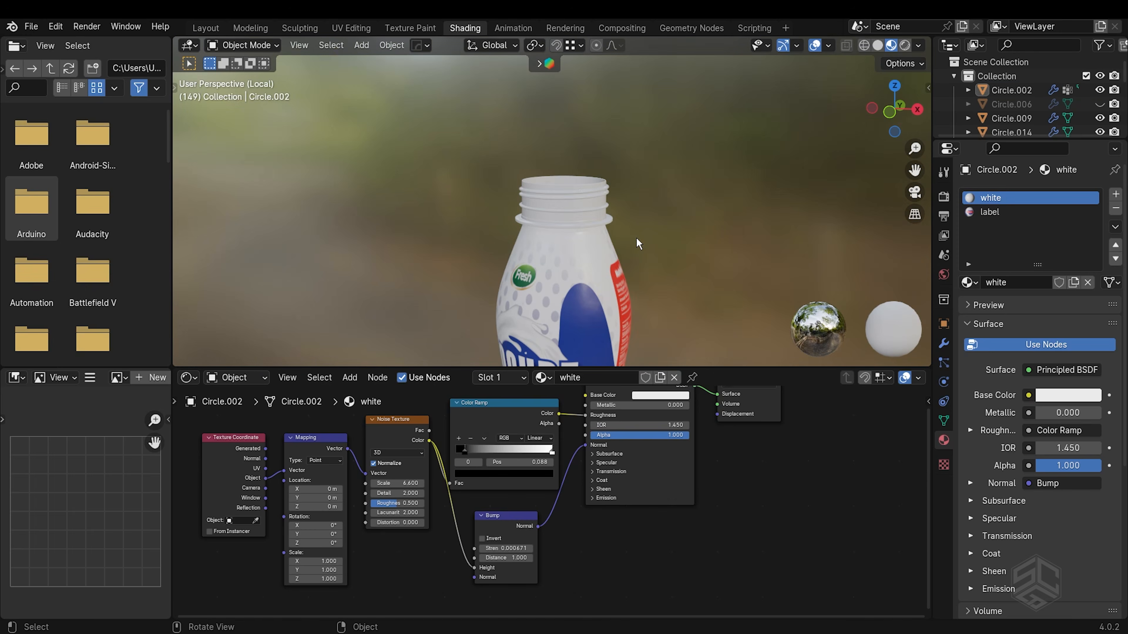
key("KP_Divide")
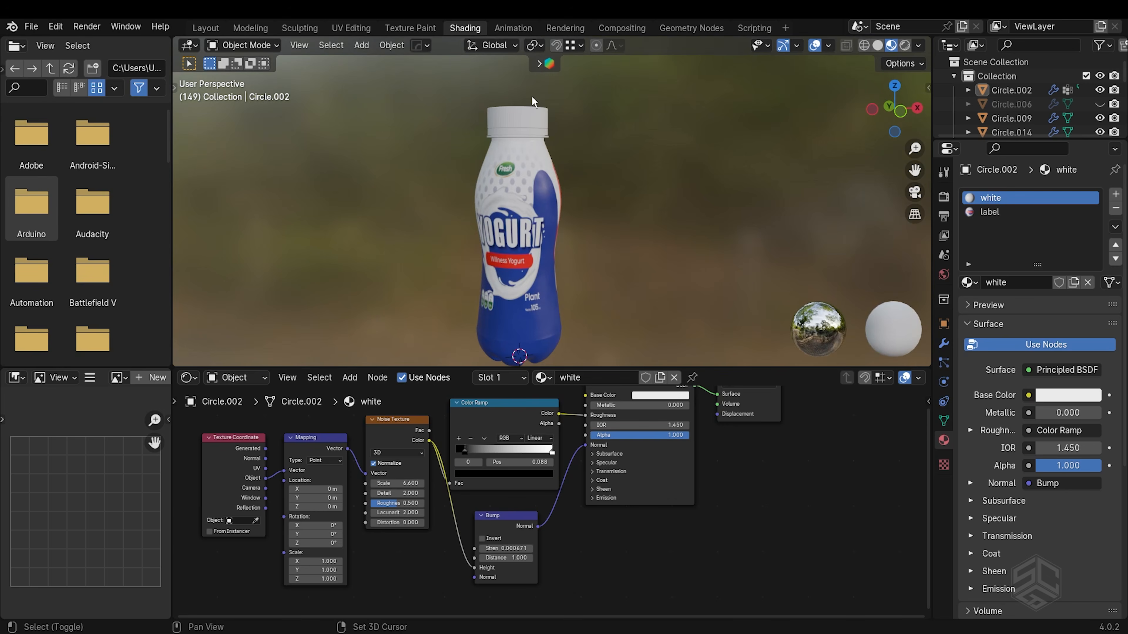
- Create a new material named "cap" on the upper part of the bottle cap
scroll(538, 185, "up", 3)
left_click(555, 180)
middle_click_drag(557, 179, 588, 143, "shift")
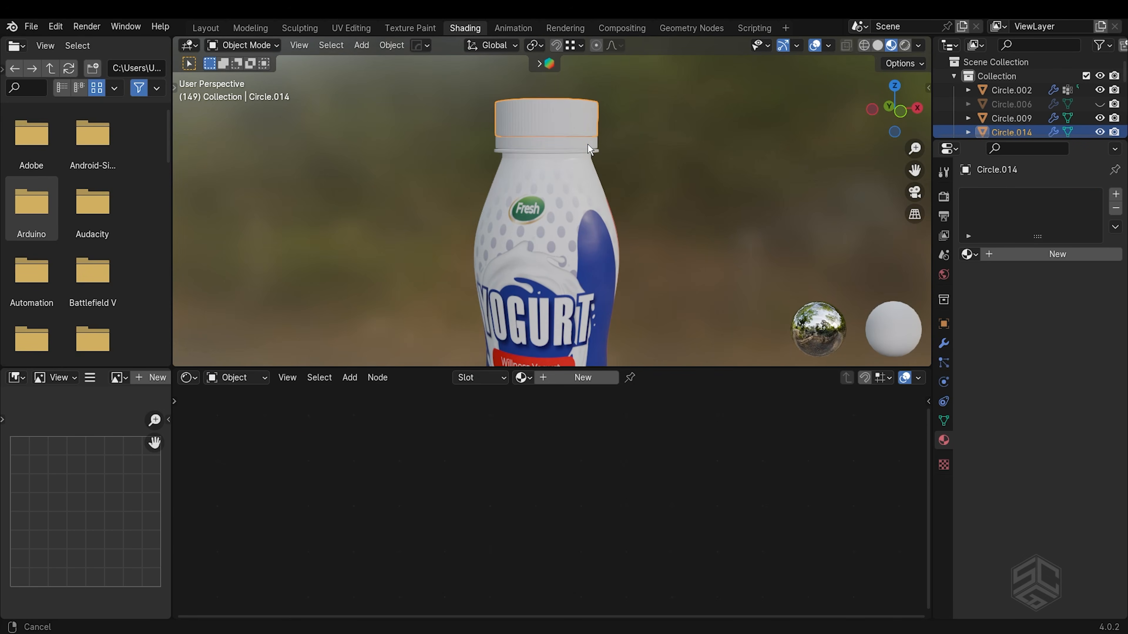
left_click(560, 379)
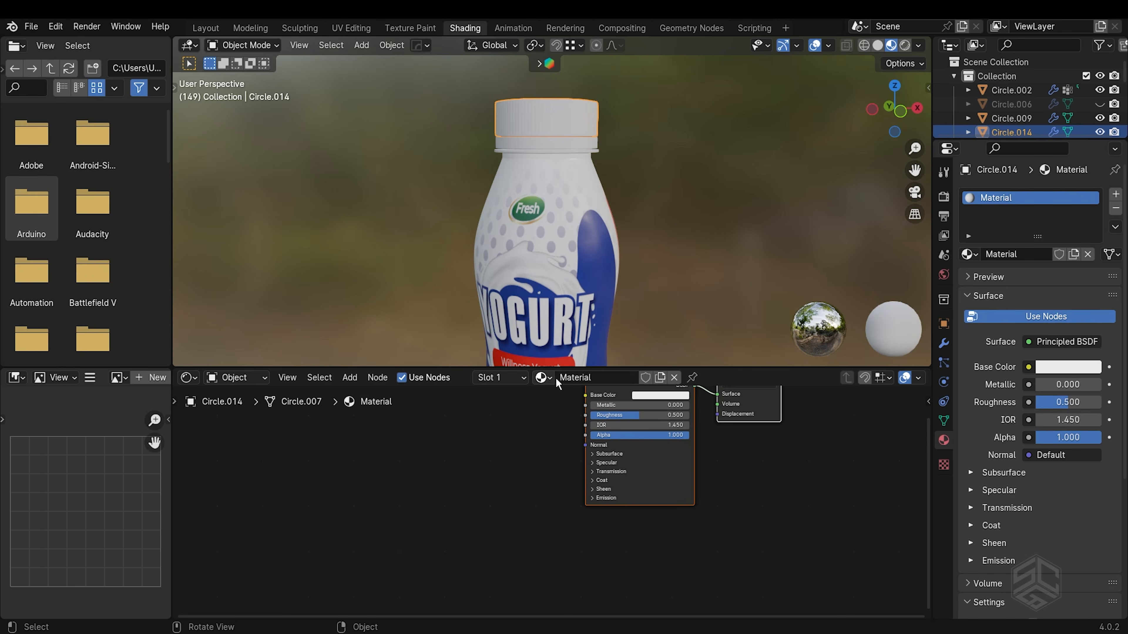
left_click(590, 376)
type("cap")
key("Return")
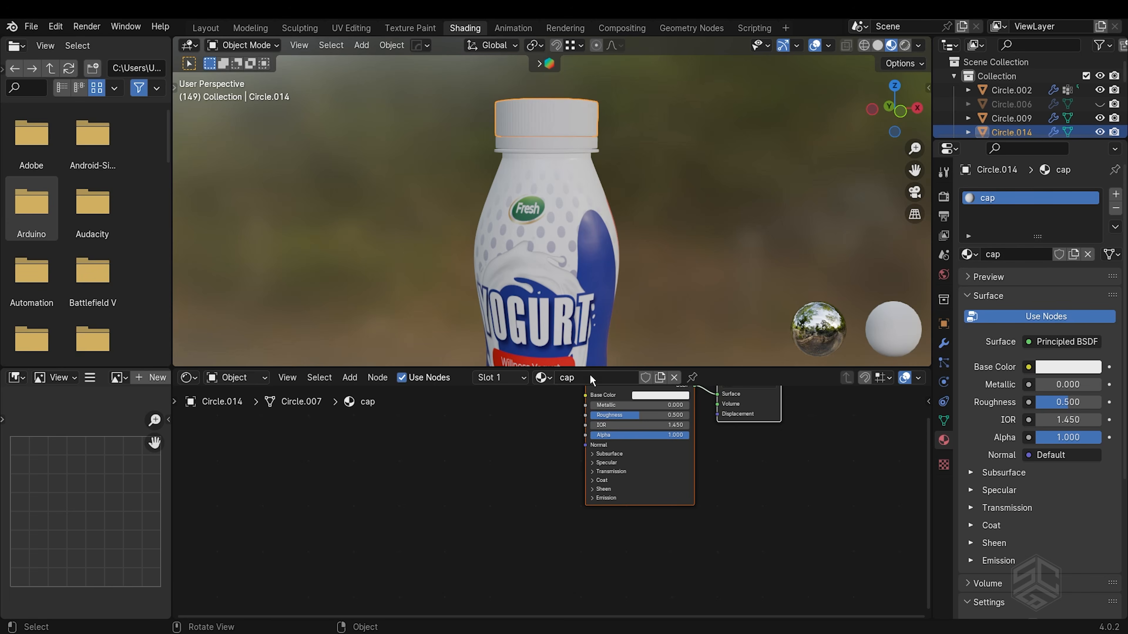
- Sample the label's blue as the cap material's Base Color and set its Roughness to about 0.279
middle_click_drag(645, 467, 639, 516)
left_click(628, 430)
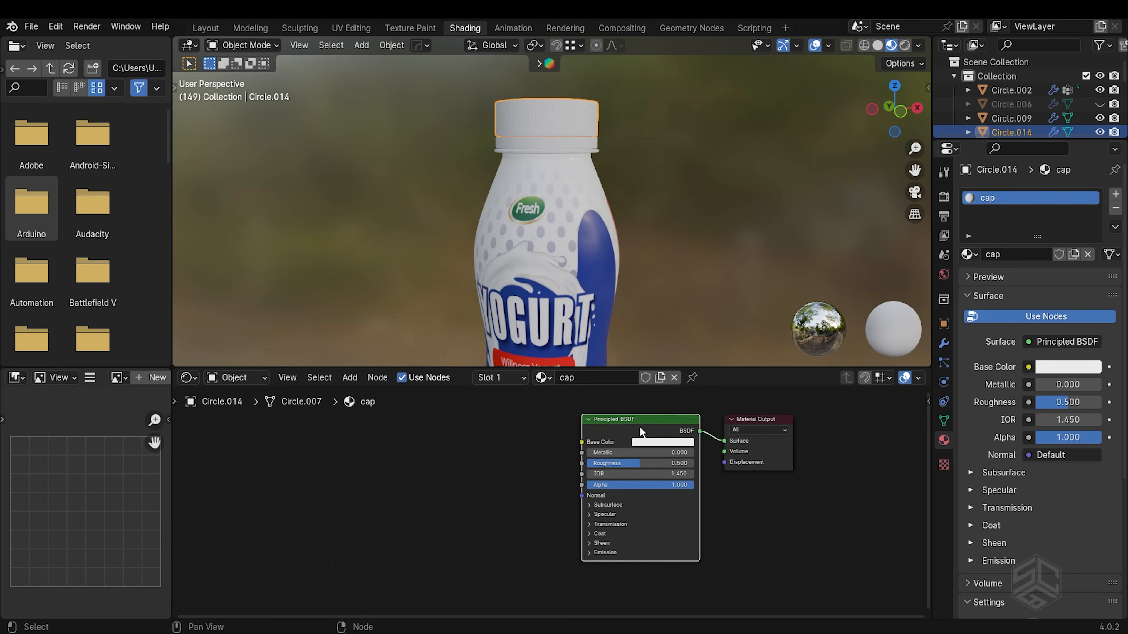
left_click(651, 442)
left_click(730, 403)
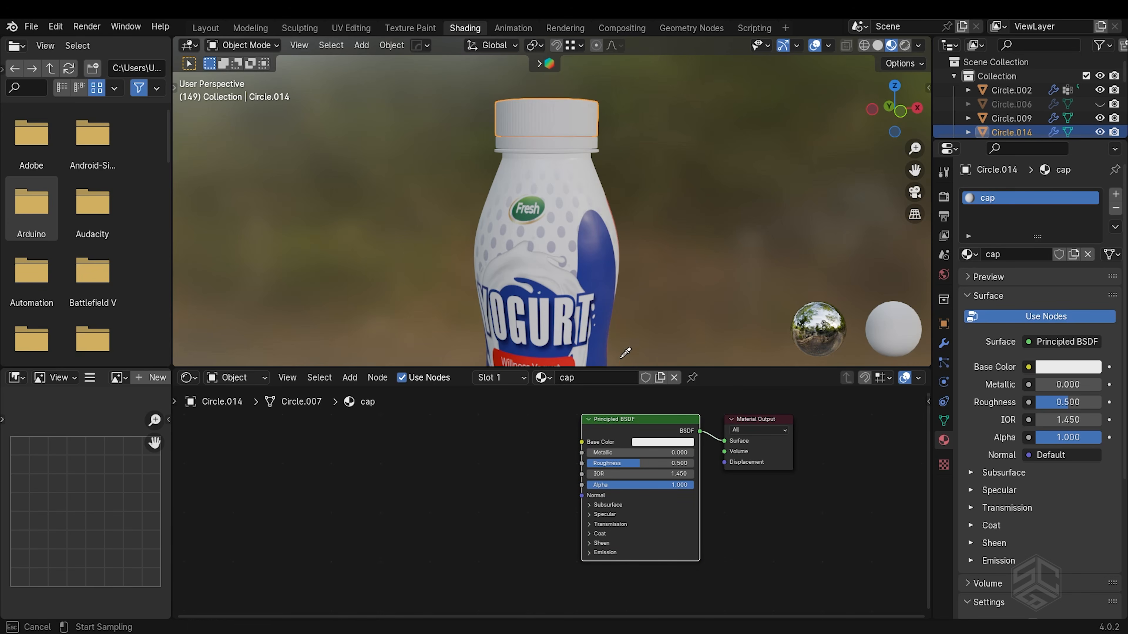
left_click(610, 311)
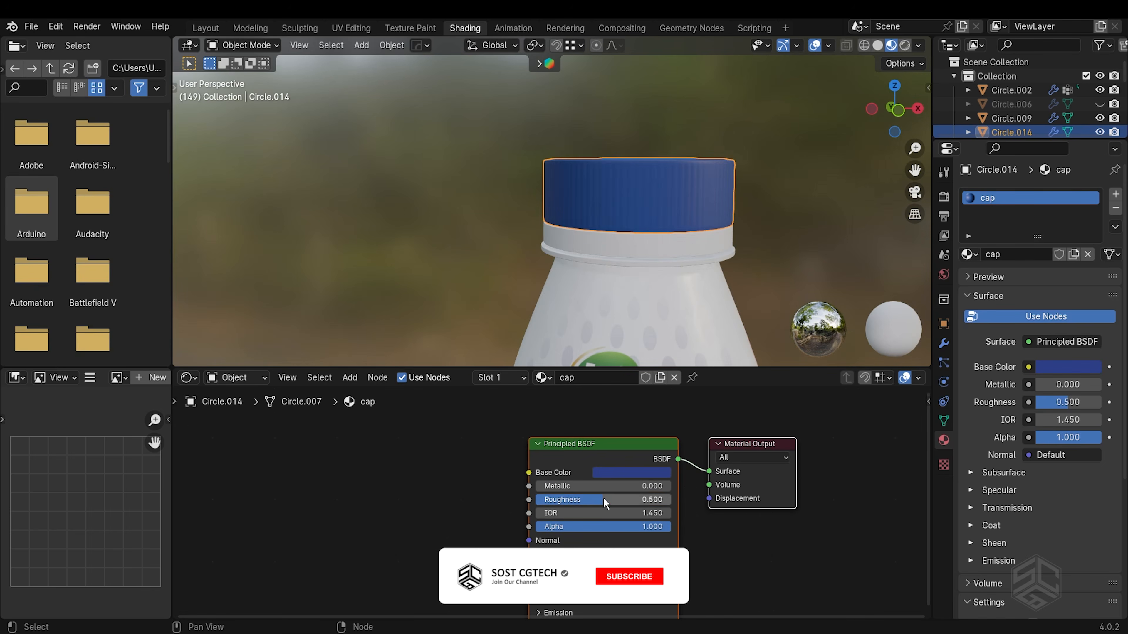
left_click_drag(562, 499, 564, 499)
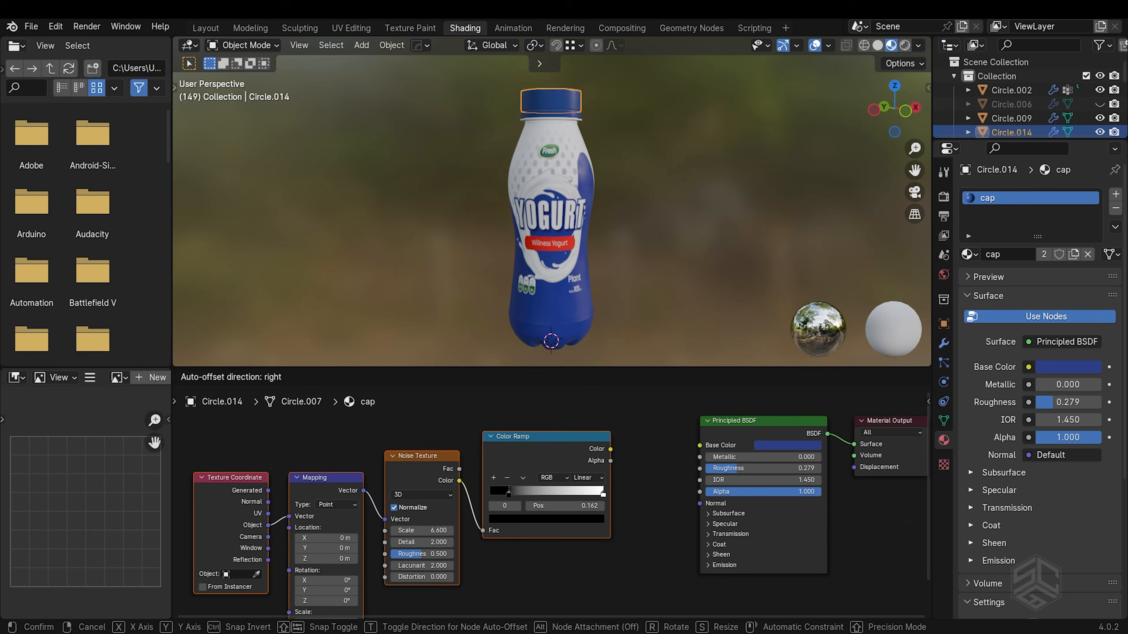
- Place the copied noise nodes before the cap's Principled BSDF and connect the Color Ramp's Color to its Roughness
left_click_drag(547, 436, 554, 443)
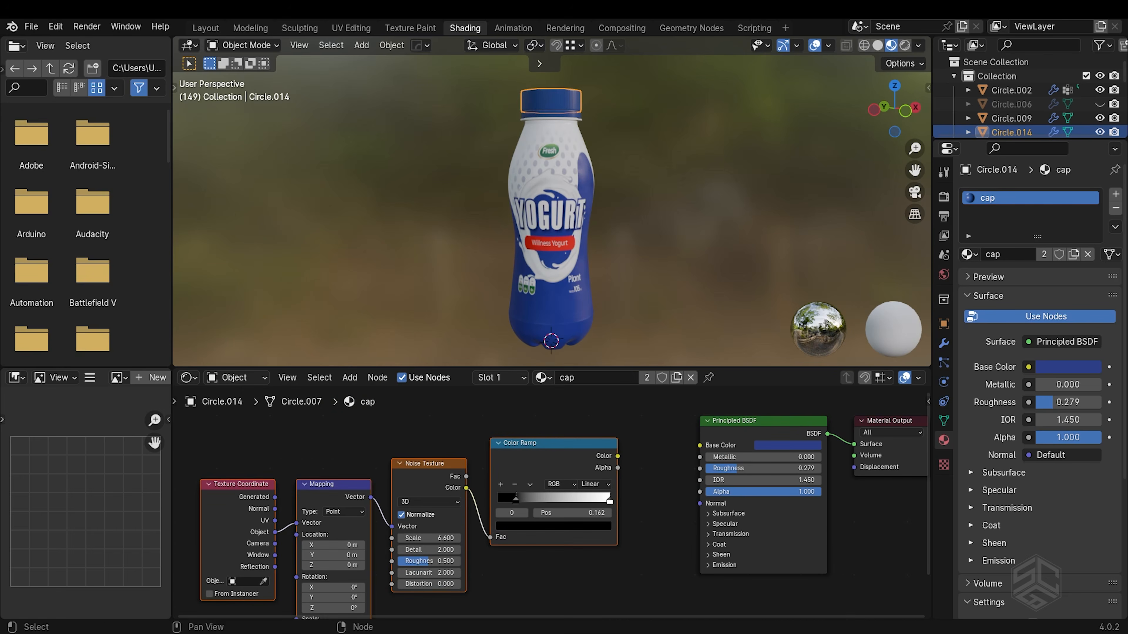
left_click_drag(618, 456, 699, 468)
middle_click_drag(631, 134, 641, 214, "shift")
scroll(622, 249, "up", 5)
middle_click_drag(551, 249, 552, 209, "ctrl")
middle_click_drag(552, 209, 590, 191)
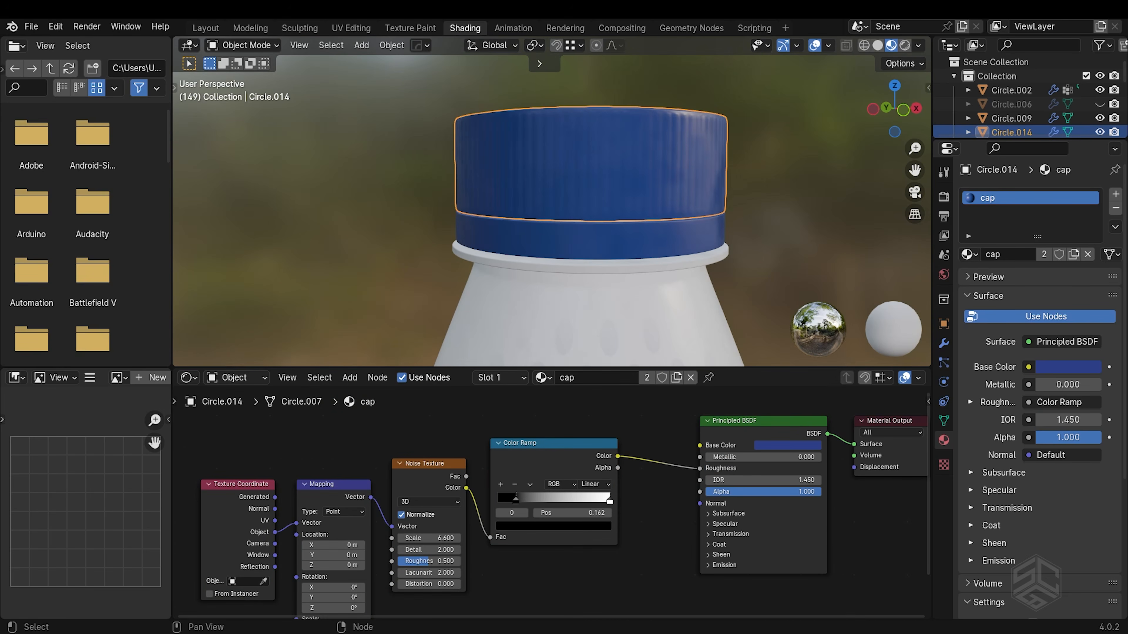
- Move the black stop of the cap's Color Ramp to 0.110 and adjust the node's placement
left_click_drag(516, 499, 518, 498)
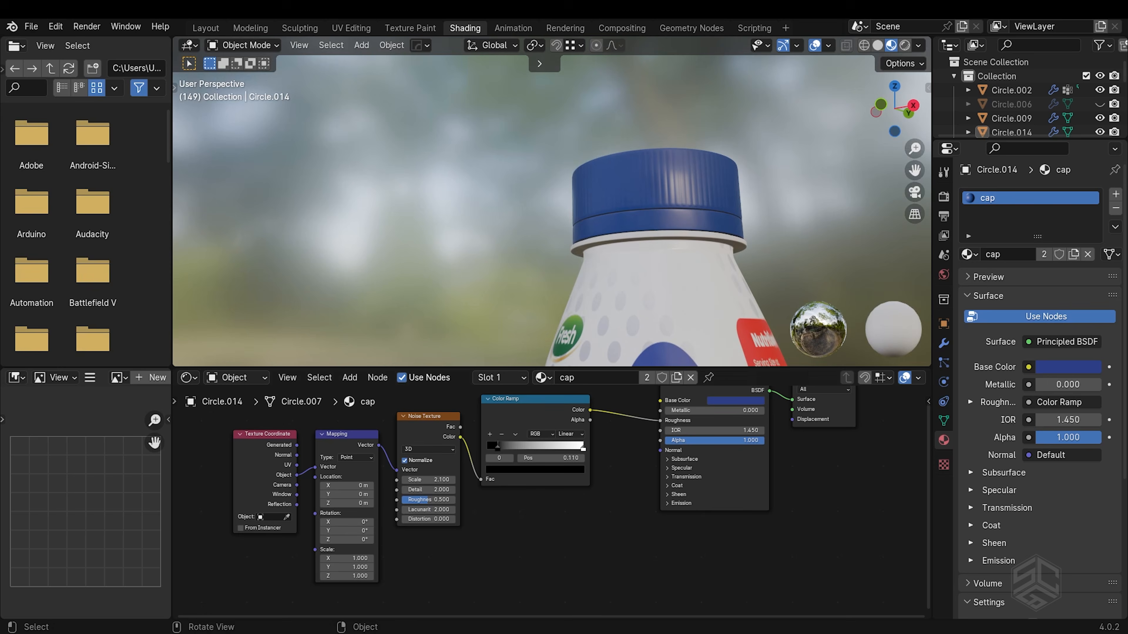
left_click(533, 398)
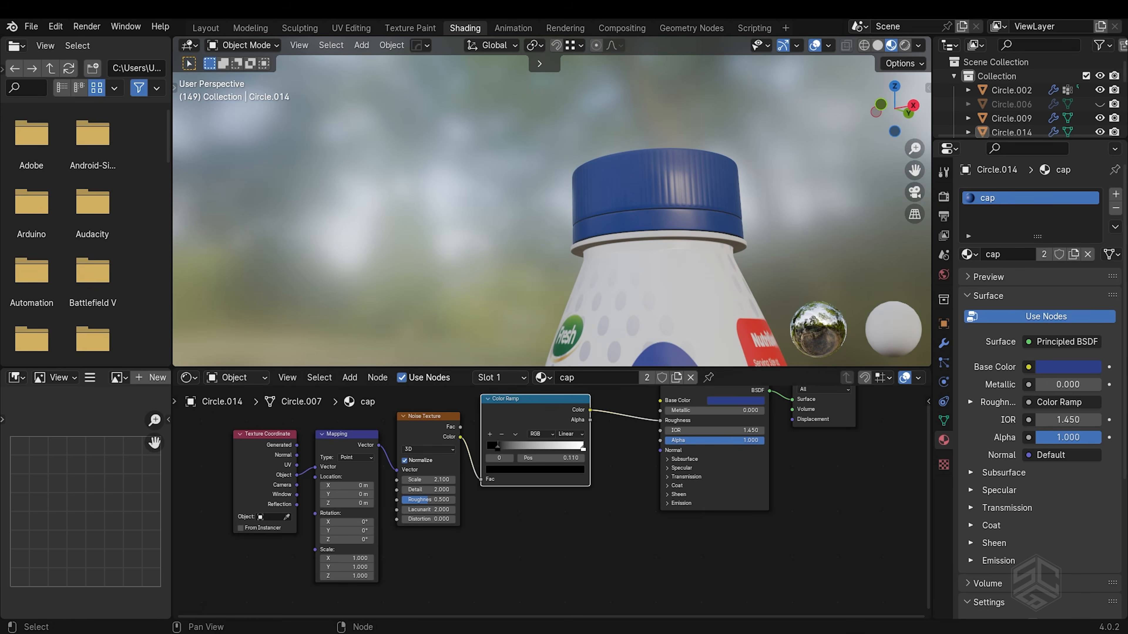
left_click_drag(533, 399, 535, 398)
- Show the object dimensions, select all parts of the bottle and set the transform pivot point to 3D Cursor
scroll(552, 202, "down", 10)
scroll(551, 201, "up", 2)
mouse_move(551, 202)
middle_mouse_down()
mouse_move(577, 226)
mouse_move(552, 173)
mouse_move(560, 212)
middle_mouse_up()
scroll(552, 202, "up", 2)
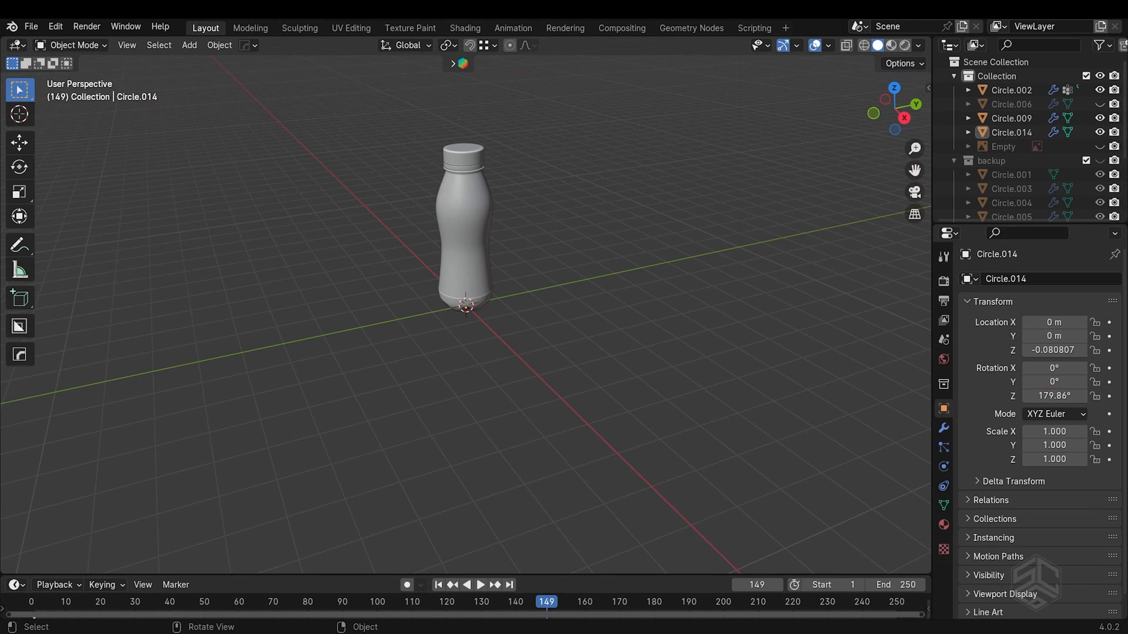
middle_click_drag(560, 213, 548, 249)
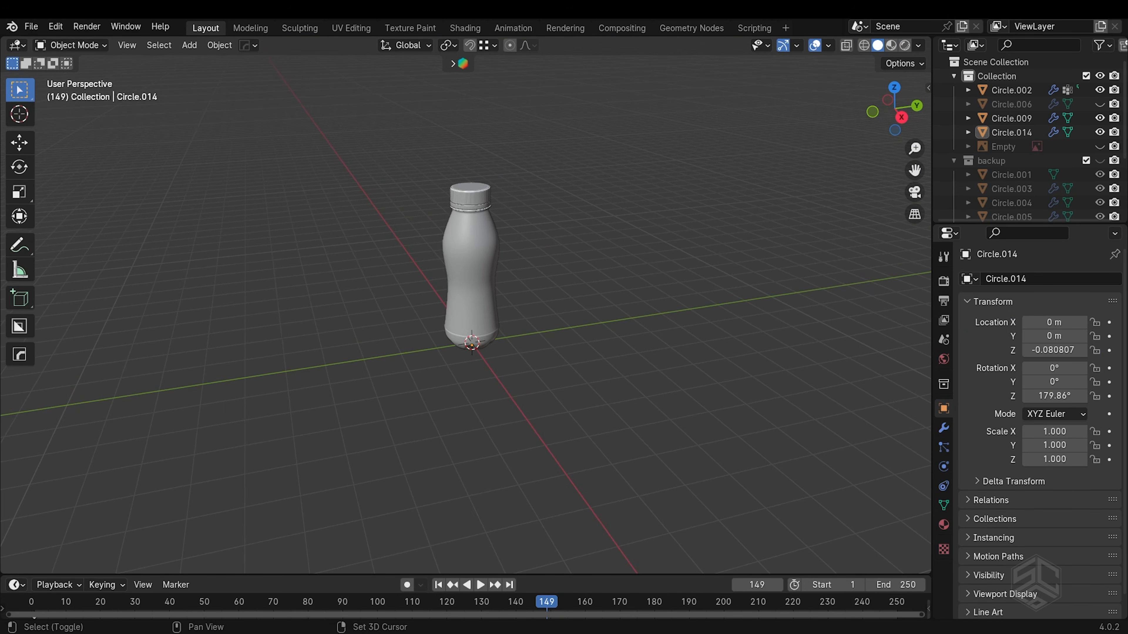
key("n")
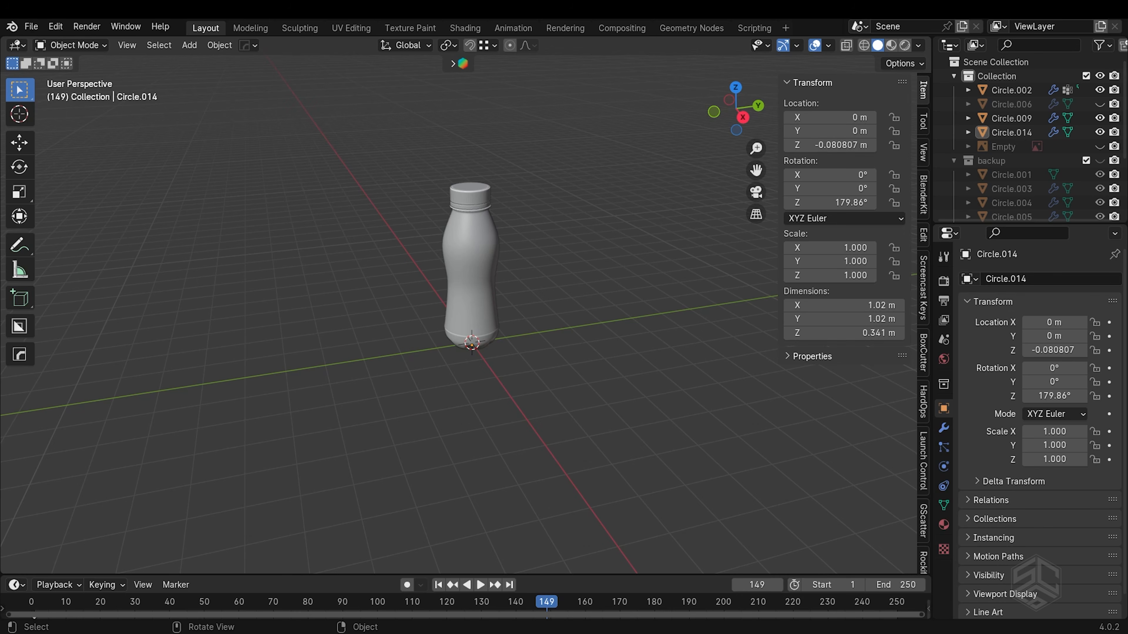
left_click_drag(403, 162, 530, 352)
middle_click_drag(529, 352, 508, 347)
scroll(509, 346, "up", 2)
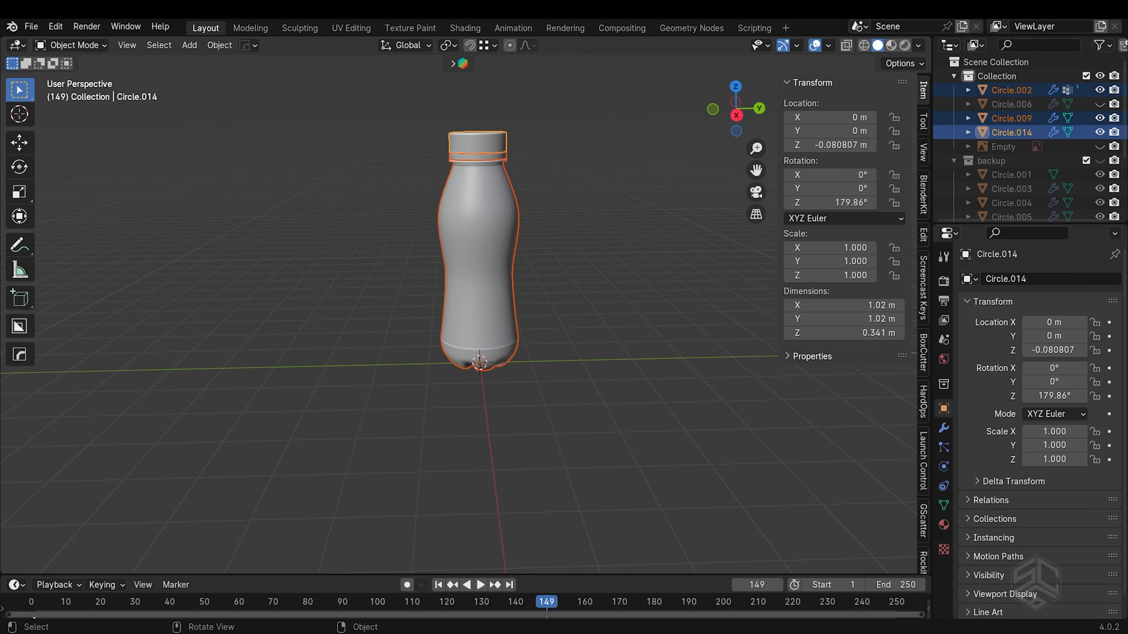
left_click(448, 45)
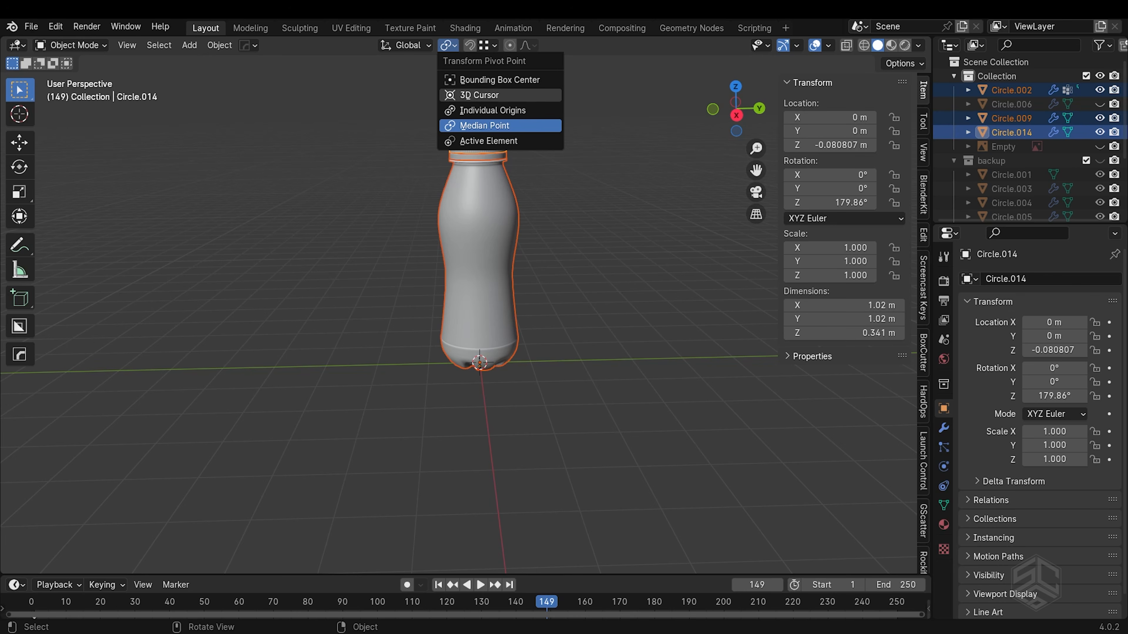
left_click(479, 94)
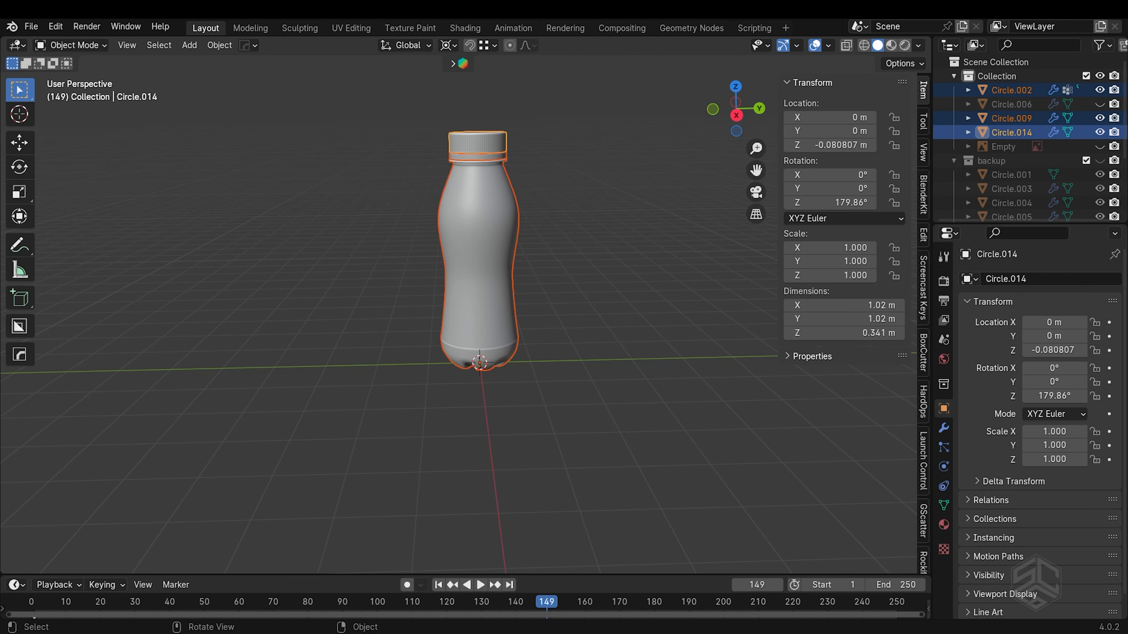
- Scale the whole bottle to about 0.585 around the 3D cursor, then deselect it and hide the dimensions
key("s")
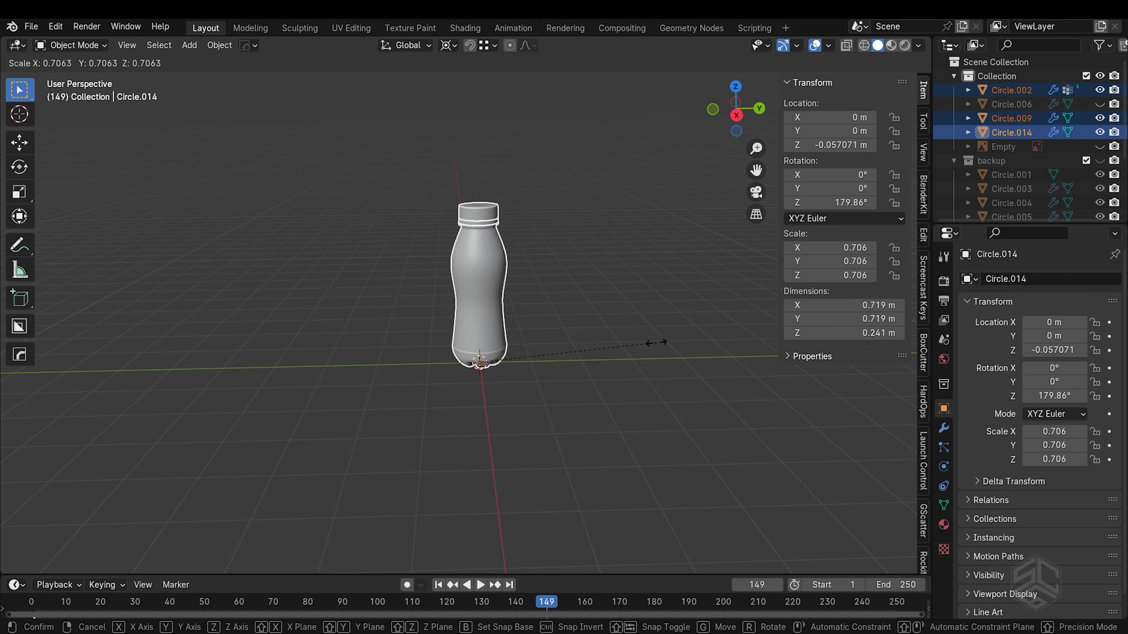
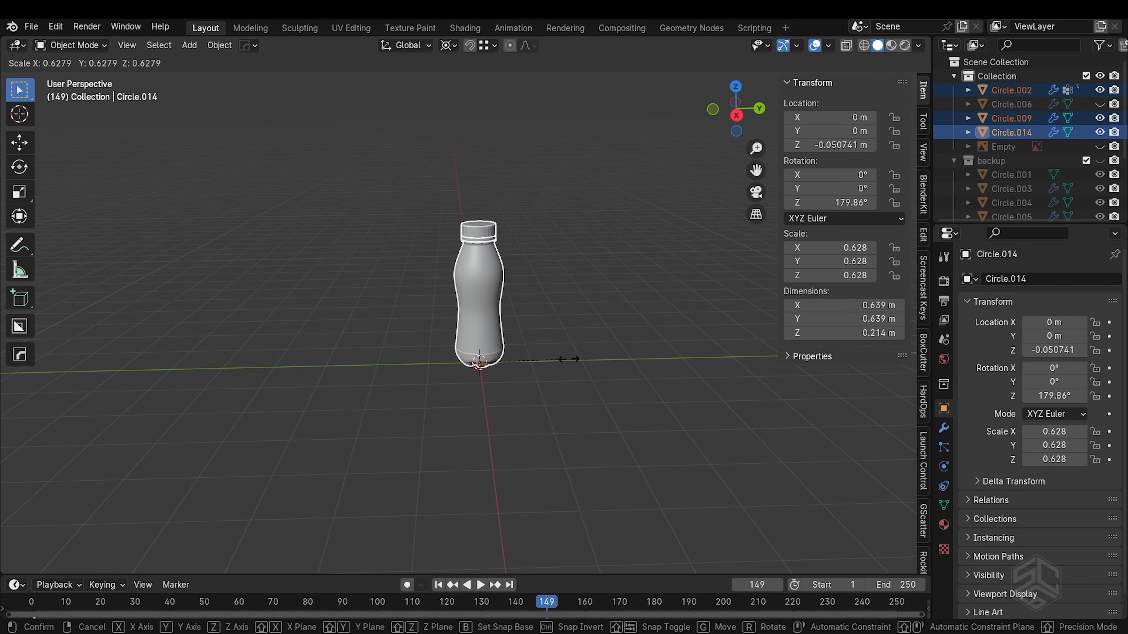
left_click(504, 366)
middle_click_drag(504, 366, 531, 365)
key("alt+a")
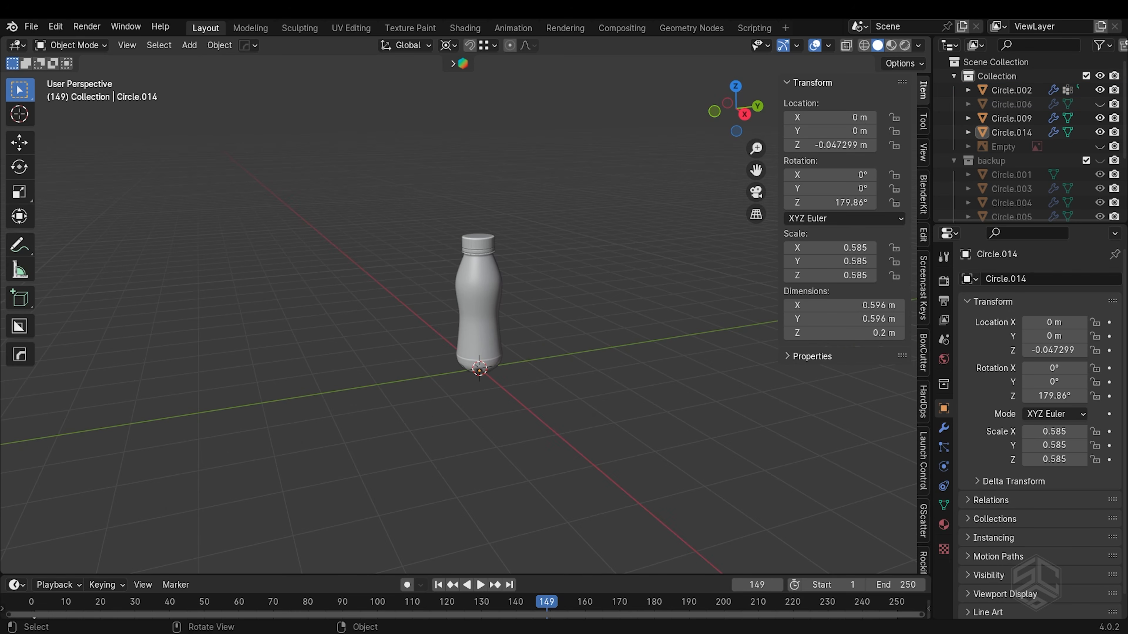
key("n")
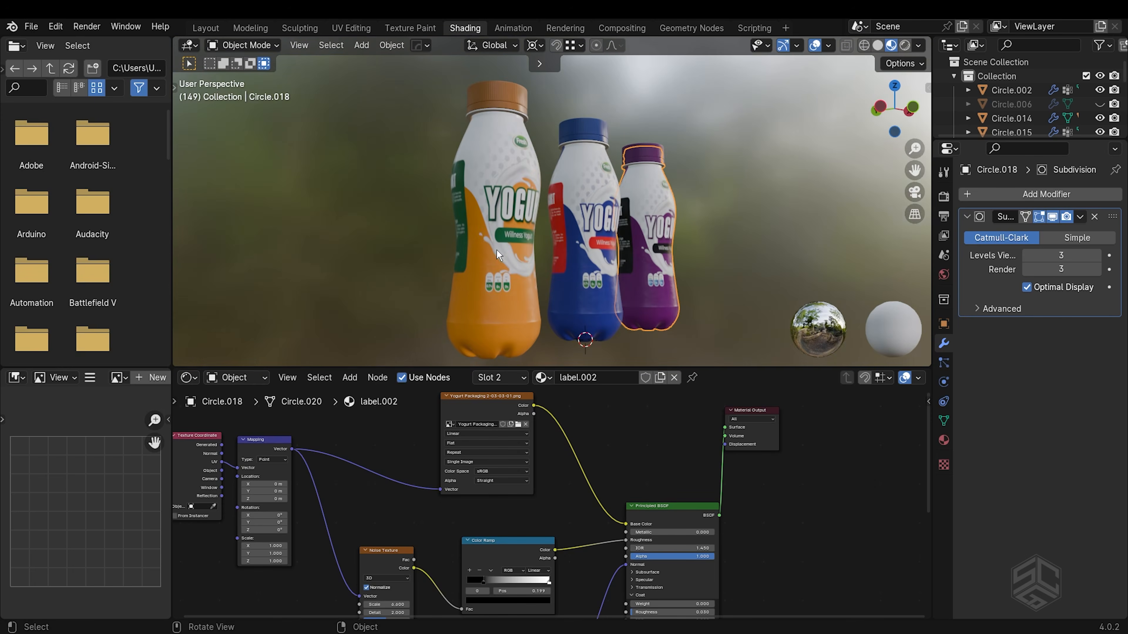
- Switch to the Layout workspace and show the three bottles in Material Preview shading
middle_click_drag(497, 256, 545, 162)
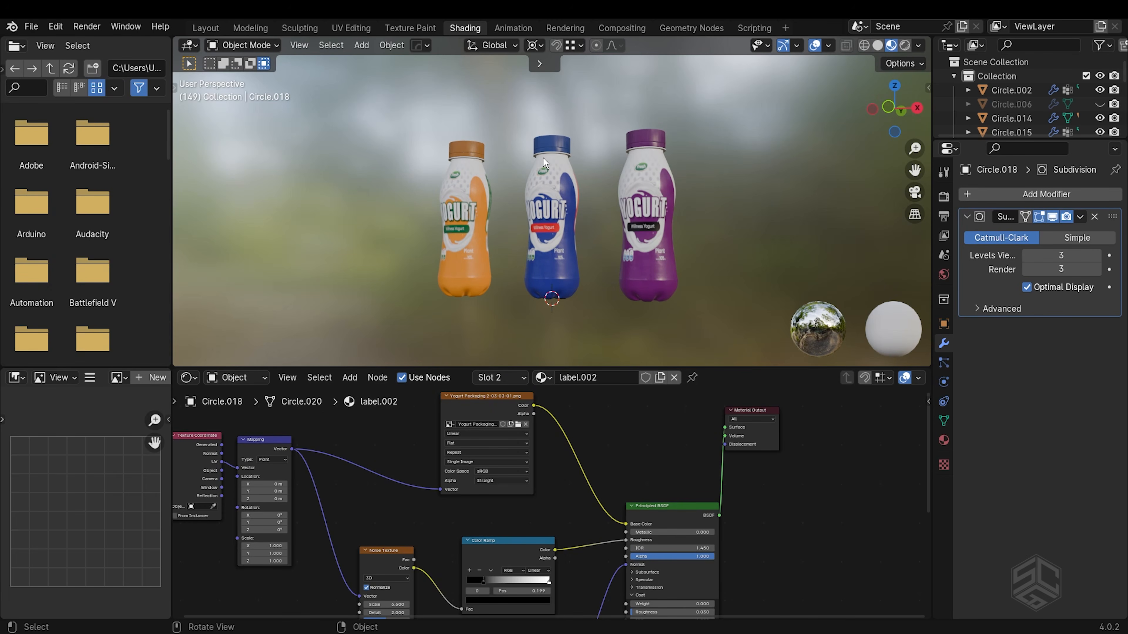
left_click(205, 27)
mouse_move(608, 236)
middle_mouse_down()
mouse_move(554, 255)
mouse_move(687, 204)
middle_mouse_up()
middle_click_drag(430, 346, 464, 345)
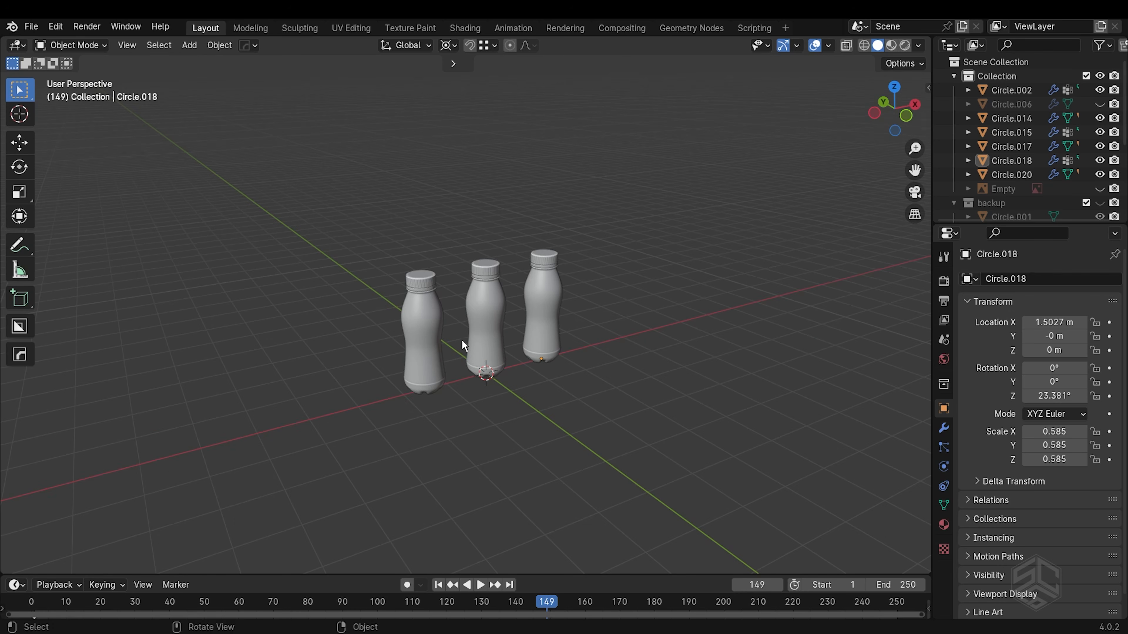
left_click(890, 45)
- Add a mesh plane under the bottles and scale it up to about 16.184 as a floor
key("shift+a")
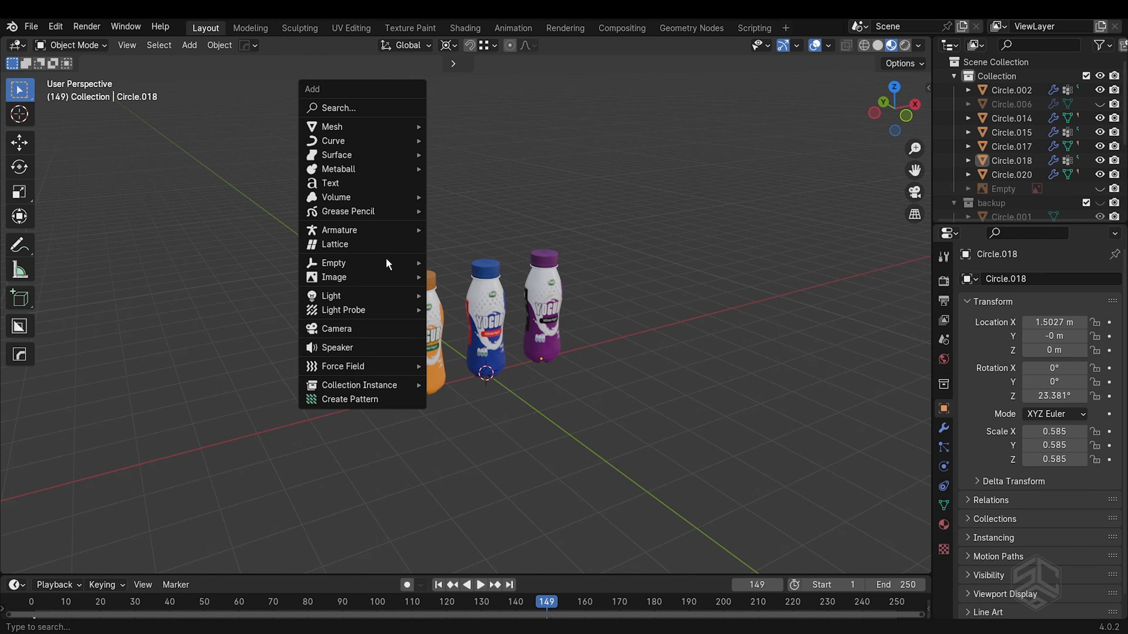
mouse_move(333, 124)
left_click(476, 133)
scroll(484, 430, "down", 1)
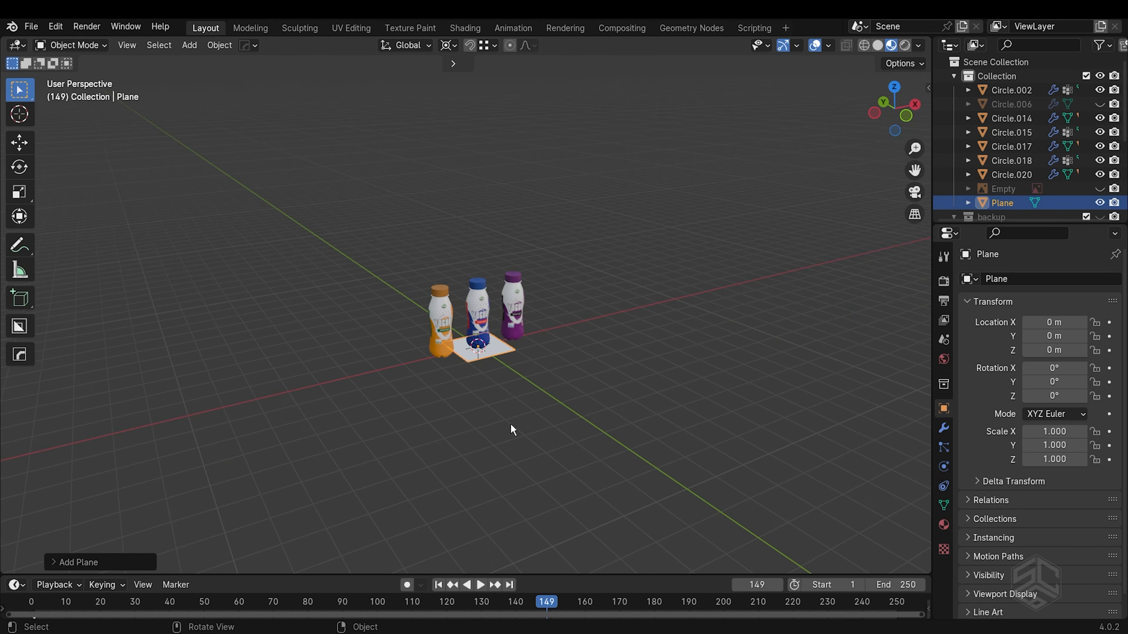
key("s")
left_click(919, 421)
- Extrude the floor plane's edge behind the bottles upward along Z by about 18.33 m to form a backdrop wall
key("Tab")
scroll(919, 421, "down", 3)
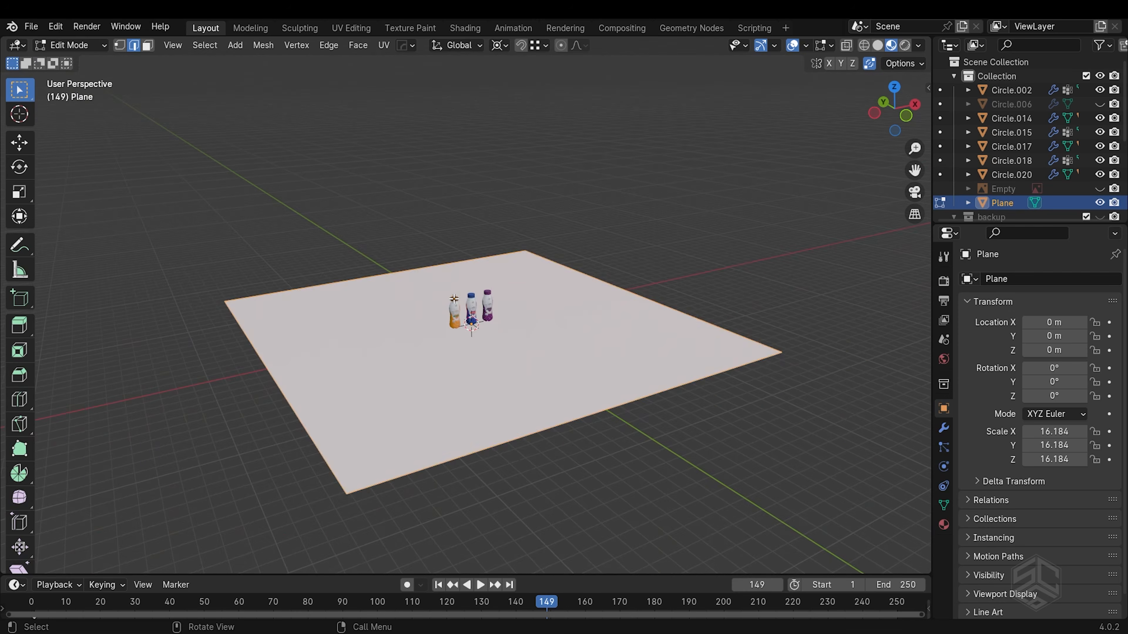
mouse_move(608, 338)
middle_mouse_down()
mouse_move(637, 352)
mouse_move(619, 340)
middle_mouse_up()
left_click(437, 268)
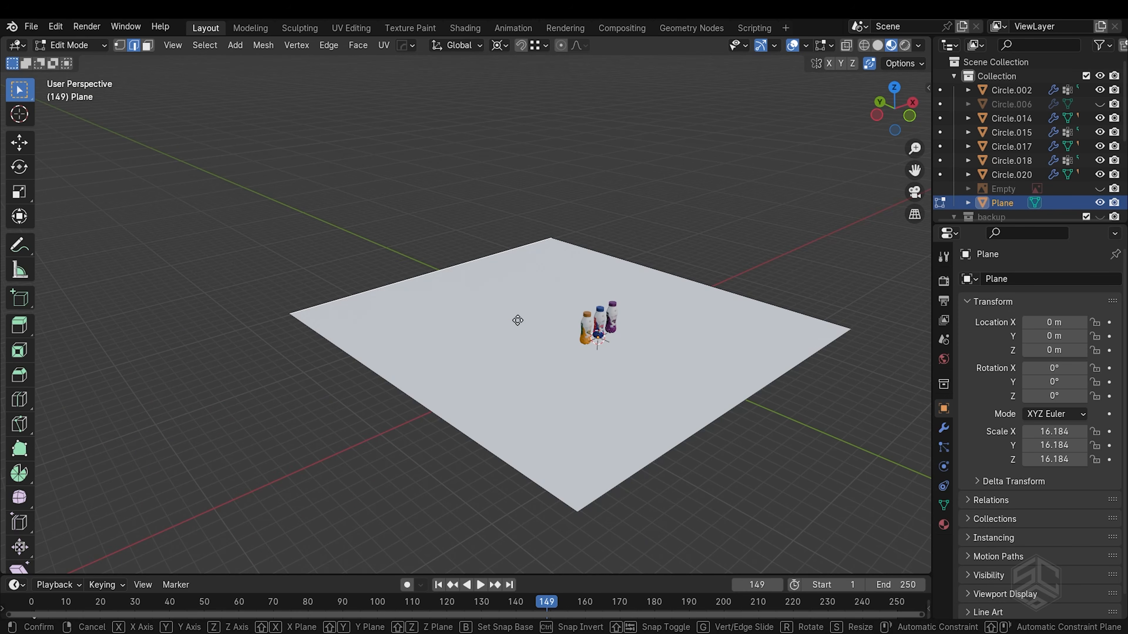
key("e")
key("z")
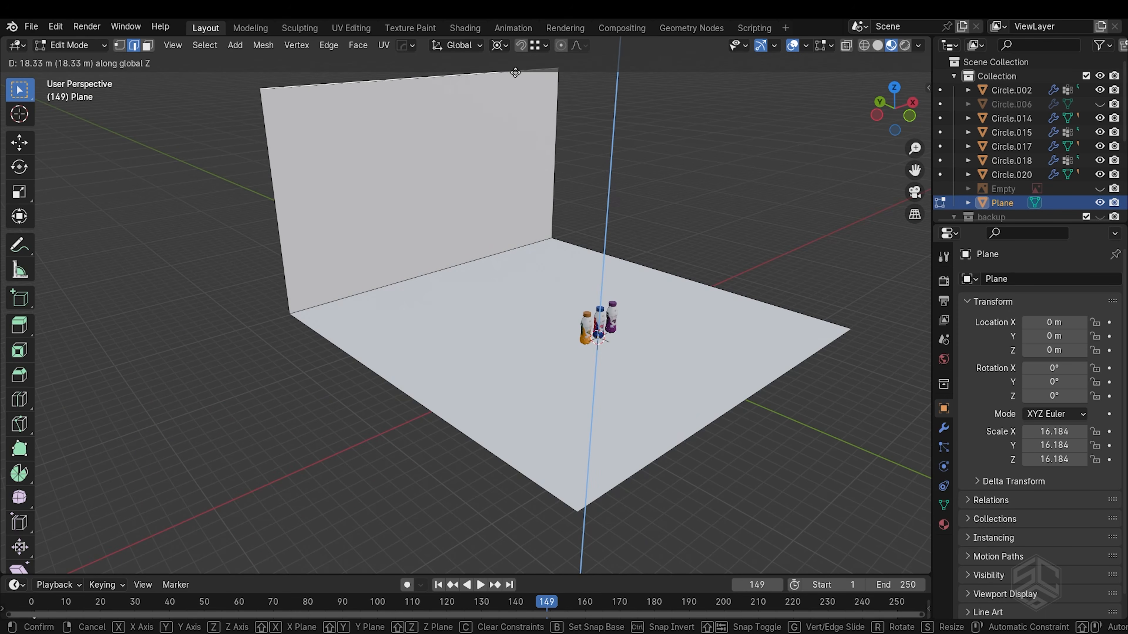
left_click(515, 71)
- Bevel the edge between floor and wall with several segments into a curved backdrop transition and return to Object Mode
middle_click_drag(462, 235, 524, 309)
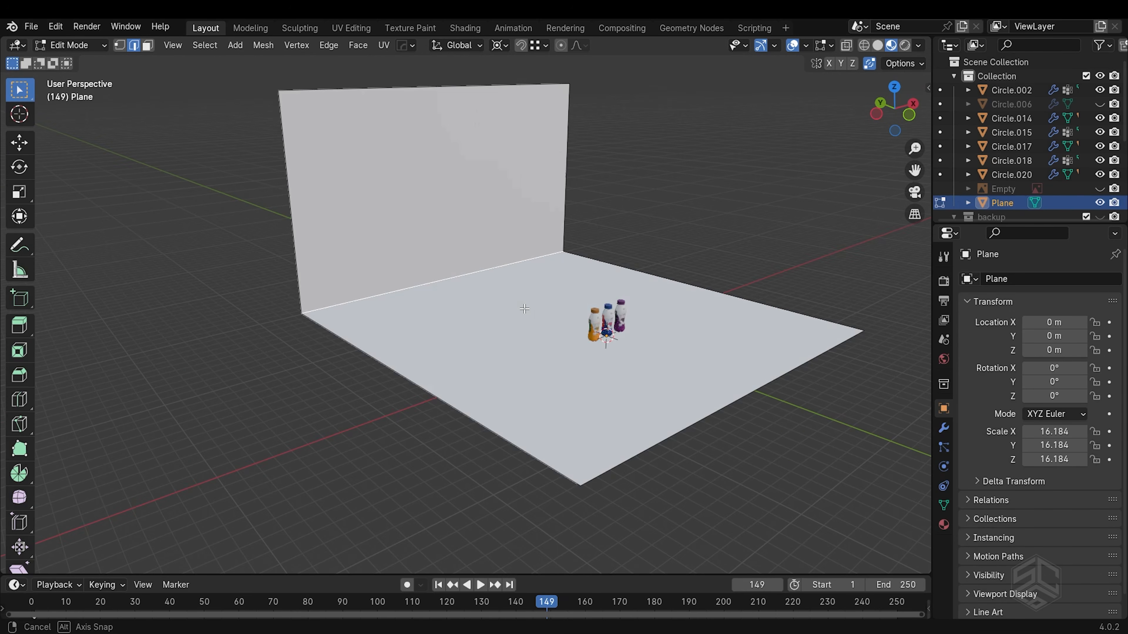
key("ctrl+b")
middle_click_drag(526, 311, 559, 330)
scroll(600, 333, "up", 3)
left_click(599, 332)
key("Tab")
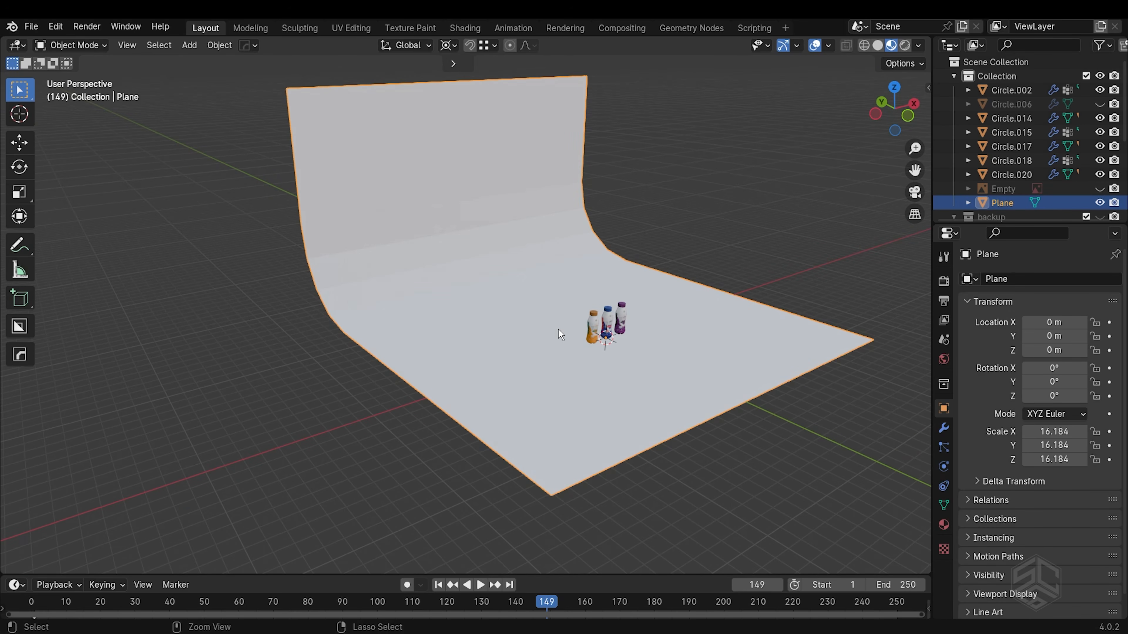
- Add a level 2 Subdivision Surface to the backdrop and shade it smooth
key("ctrl+2")
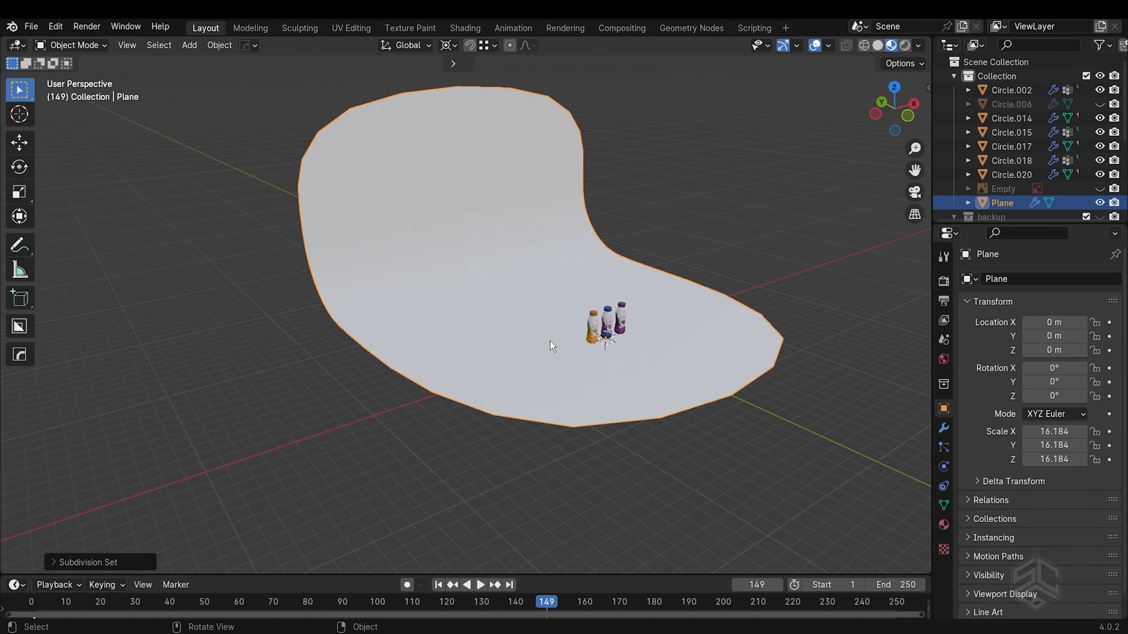
right_click(550, 340)
left_click(527, 329)
scroll(556, 326, "up", 2)
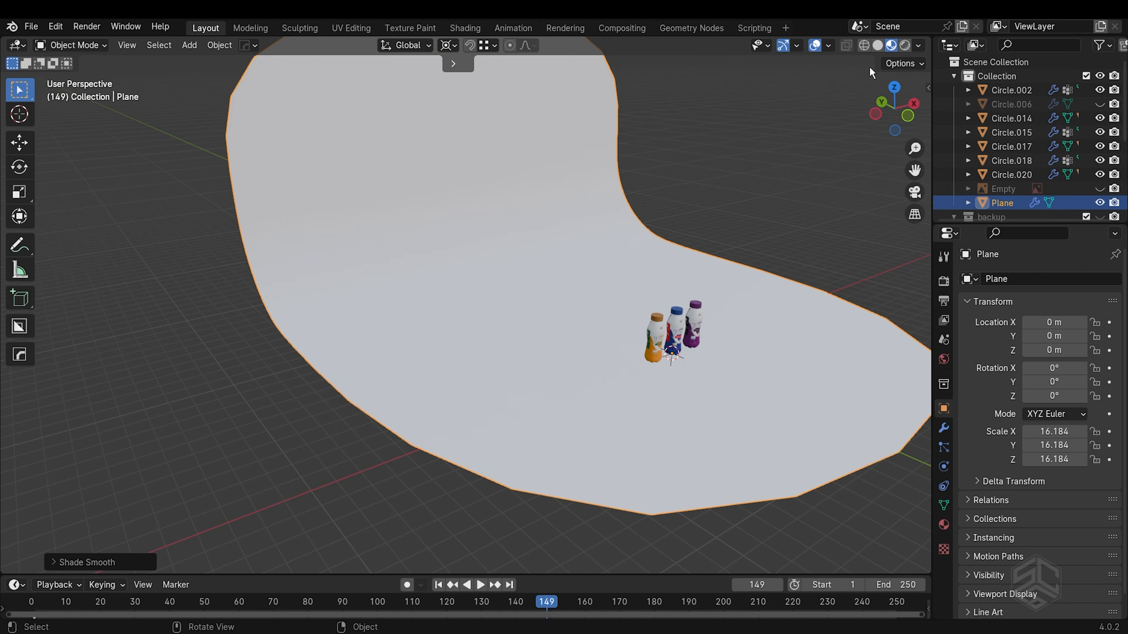
- Add a centred front-to-back loop cut on the backdrop and bevel it wide into two loops near the side edges, squaring its corners
left_click(877, 45)
mouse_move(678, 236)
middle_mouse_down()
mouse_move(692, 252)
mouse_move(629, 269)
middle_mouse_up()
key("Tab")
scroll(638, 319, "down", 3)
key("ctrl+r")
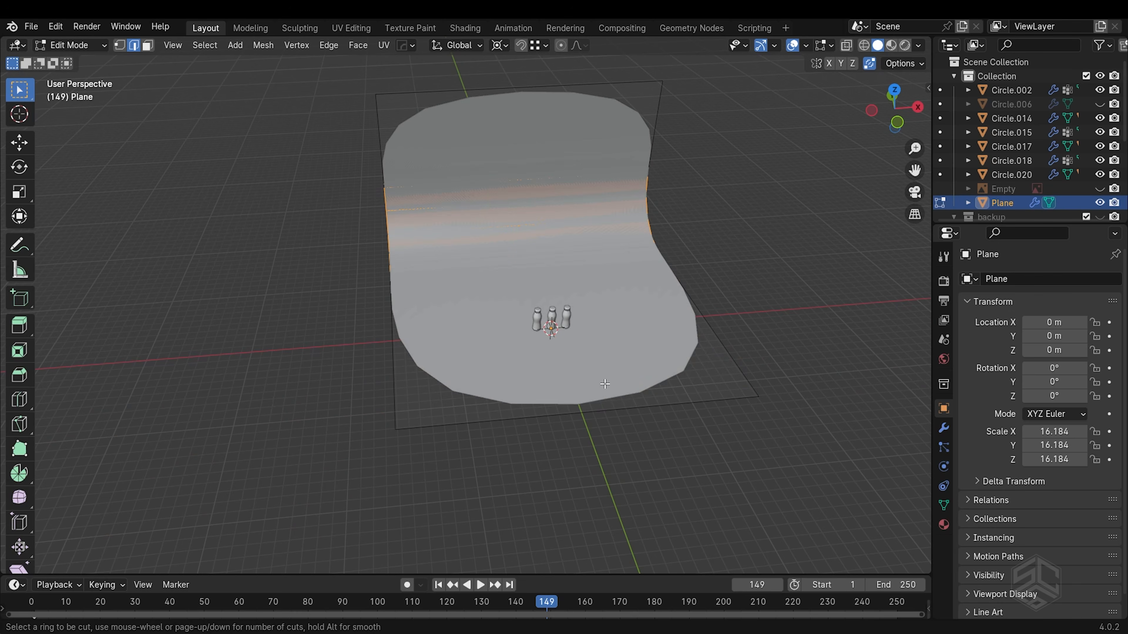
left_click(604, 383)
key("ctrl+b")
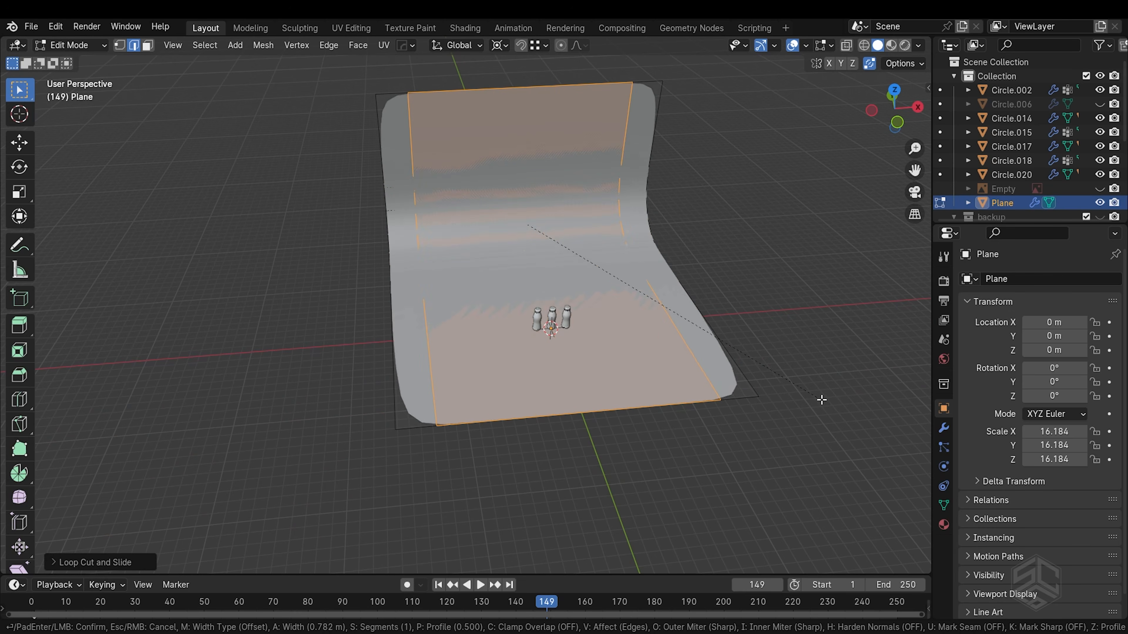
left_click(794, 396)
key("Tab")
- Move the backdrop along Y to about -1.61 m and display the scene in Material Preview
scroll(621, 342, "up", 4)
mouse_move(621, 341)
middle_mouse_down()
mouse_move(659, 335)
mouse_move(641, 342)
middle_mouse_up()
key("g")
key("y")
left_click(706, 337)
scroll(641, 341, "down", 1)
left_click(889, 46)
scroll(742, 302, "up", 3)
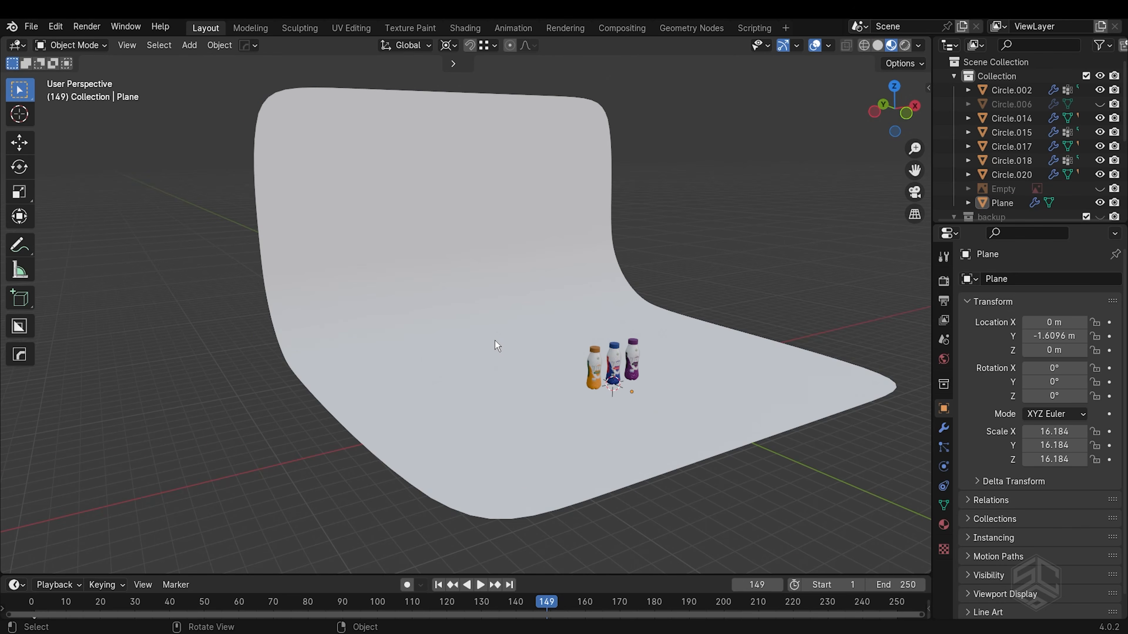
- Switch to the Animation workspace and add a camera at the world origin
left_click(498, 27)
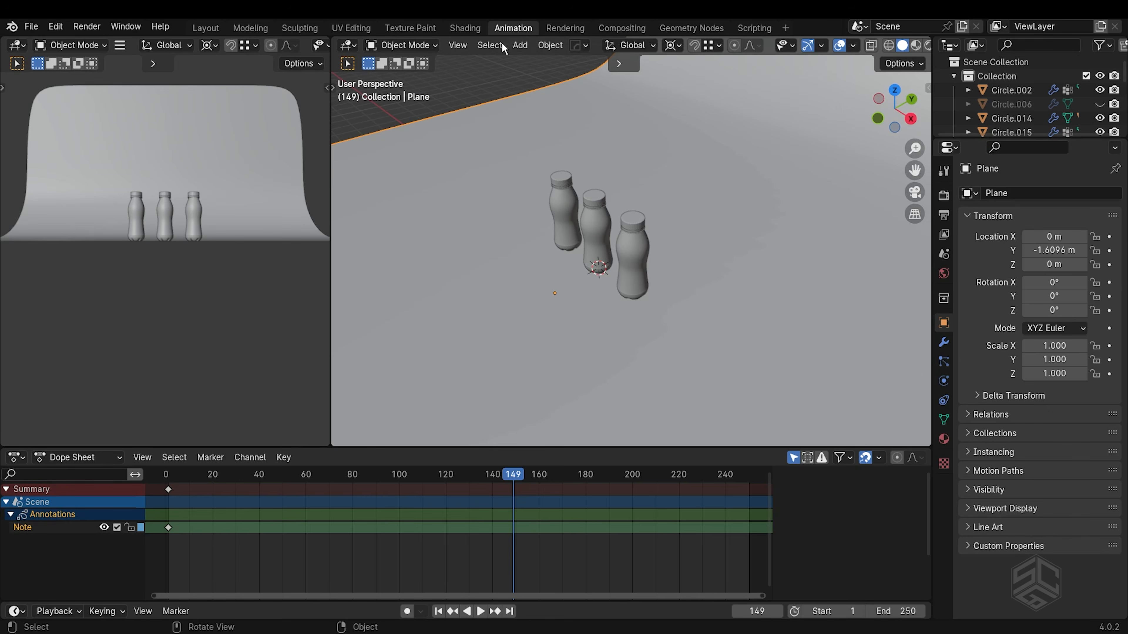
scroll(572, 231, "down", 5)
key("shift+a")
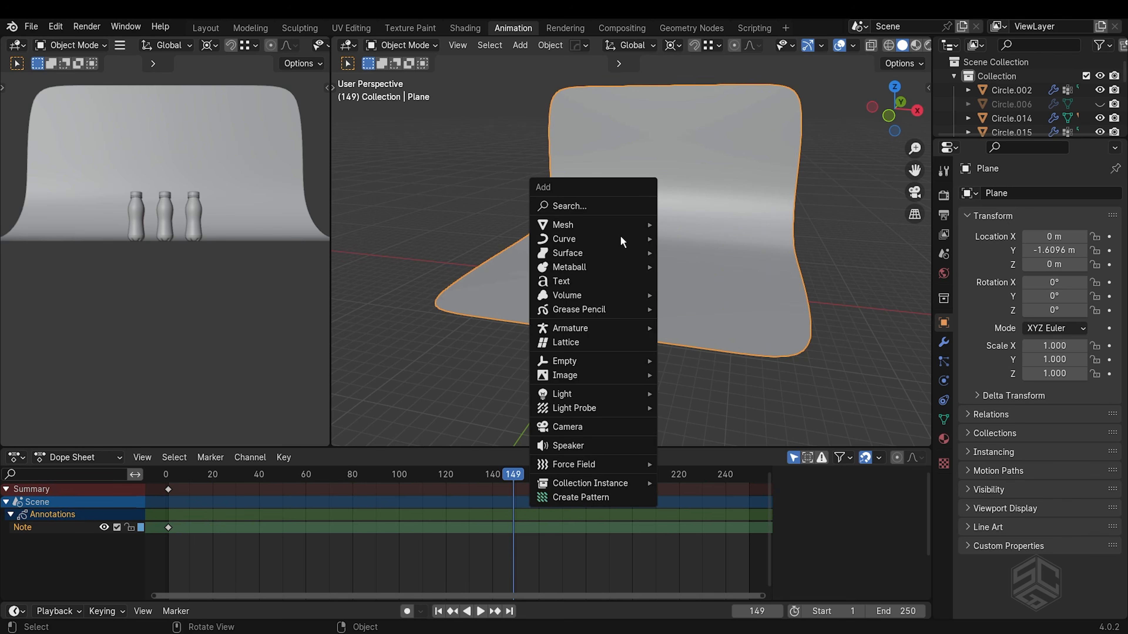
left_click(614, 427)
scroll(634, 294, "up", 3)
middle_click_drag(635, 295, 596, 288)
- Clear the camera's rotation and rotate it 90° around X
key("alt+r")
type("r")
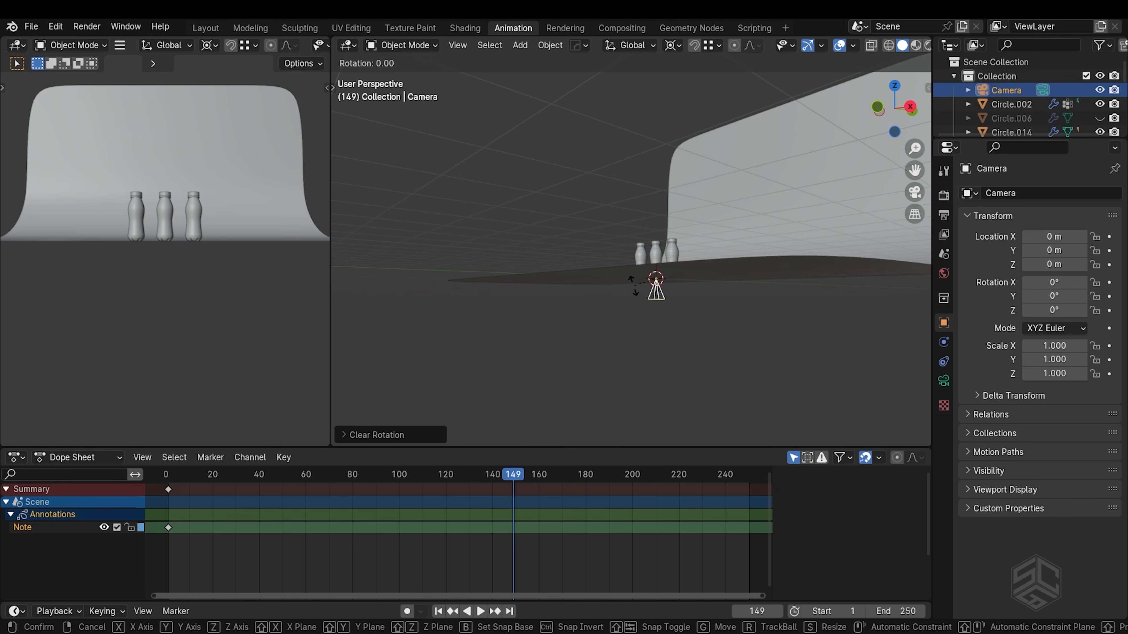
type("x90")
key("Return")
- Position the camera in front of the bottles at about -10.96 m on Y and 1.29 m on Z
middle_click_drag(666, 284, 595, 308)
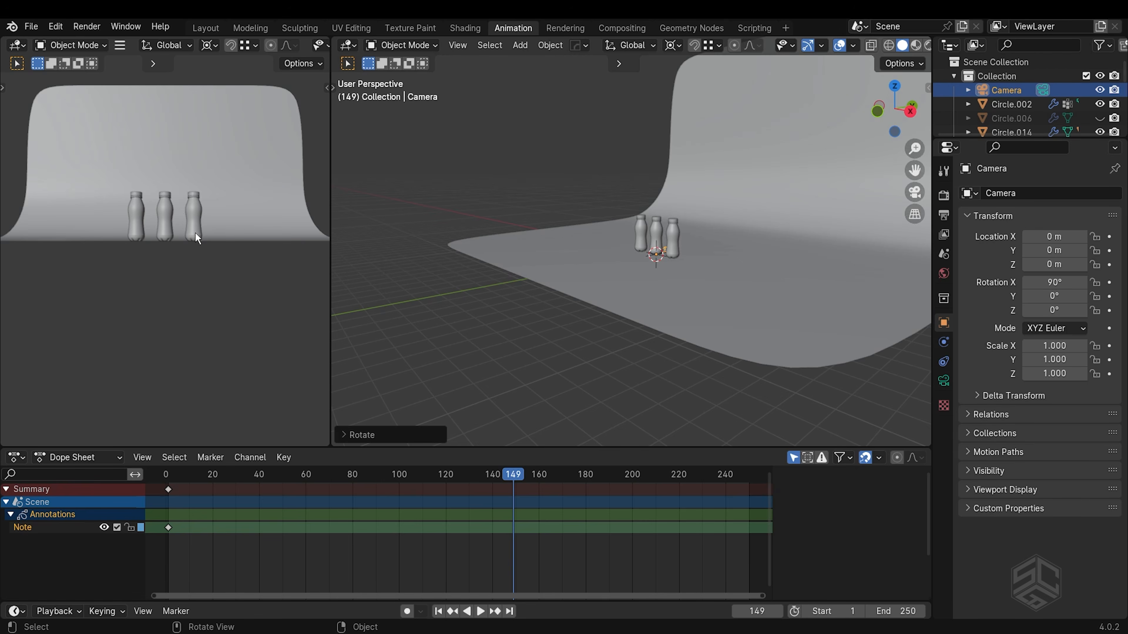
key("g")
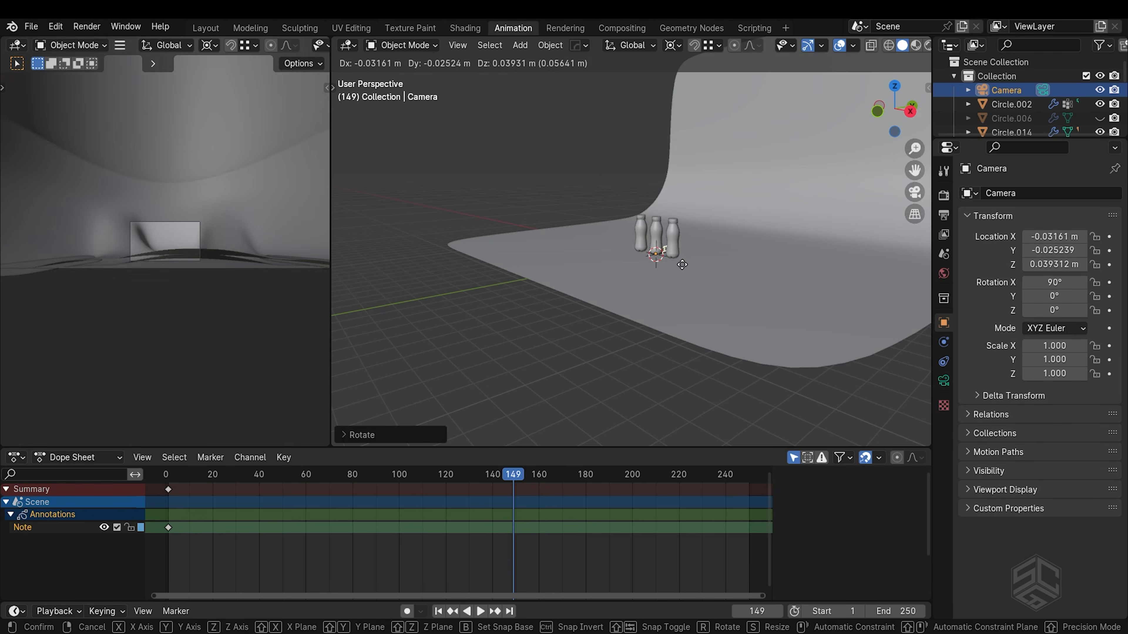
key("y")
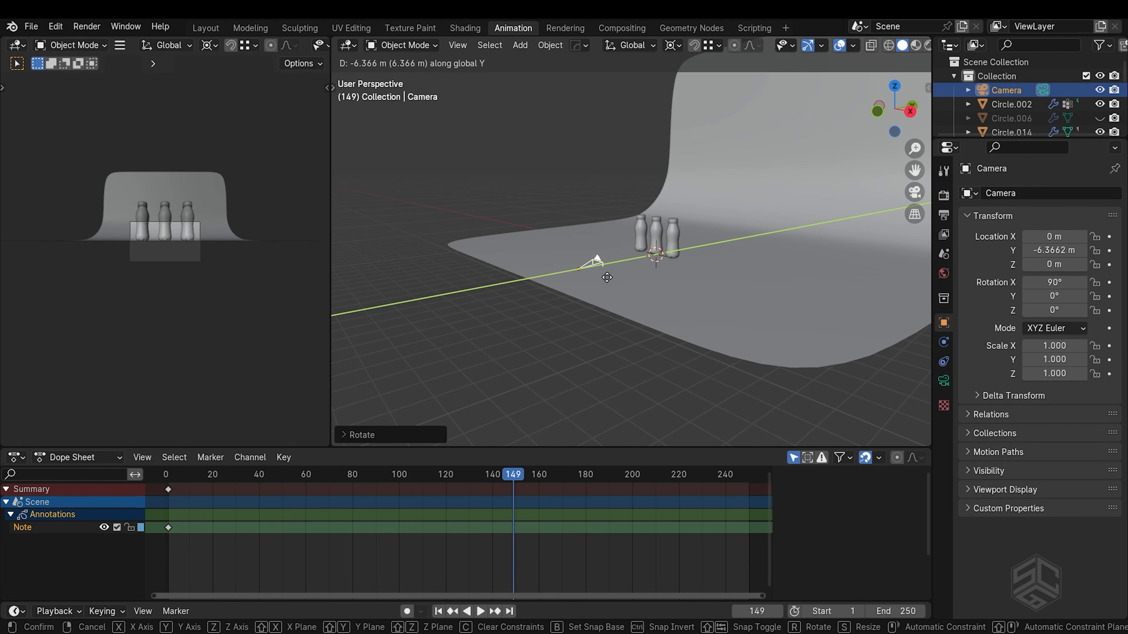
left_click(616, 297)
key("g")
key("z")
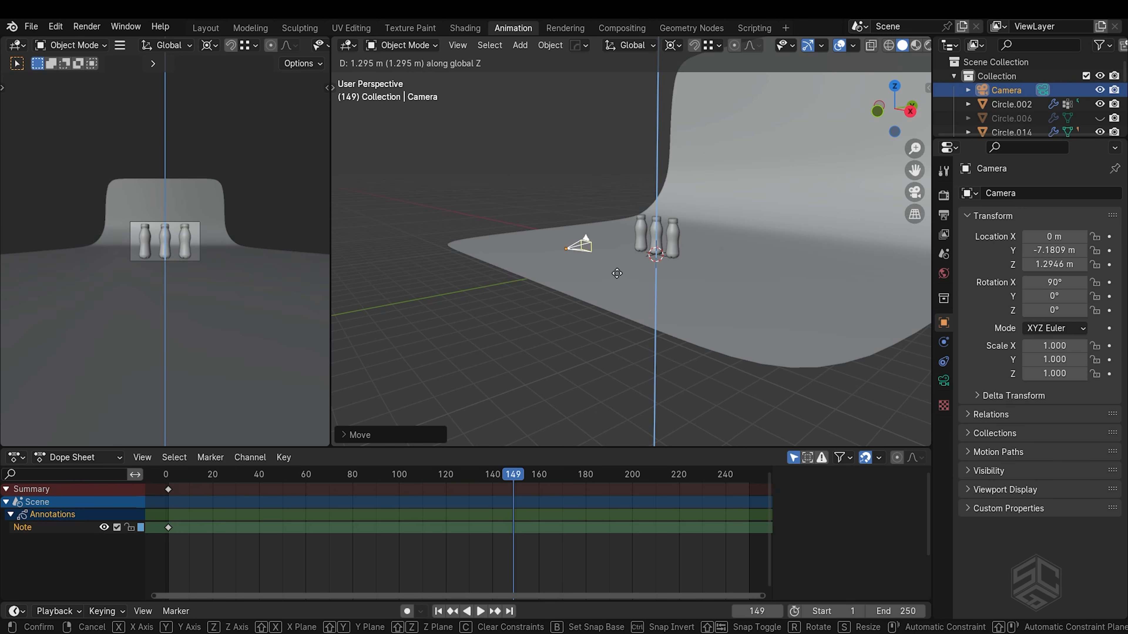
left_click(624, 279)
key("g")
key("y")
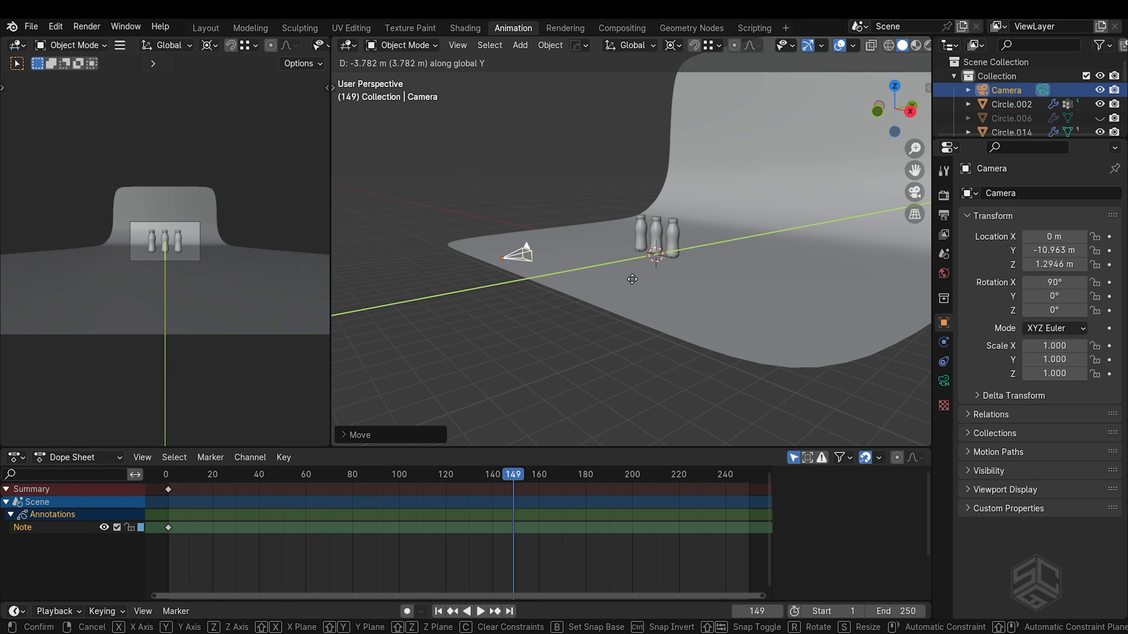
left_click(240, 252)
- Set the camera's passepartout opacity to 1.000 and deselect the camera
scroll(181, 245, "up", 4)
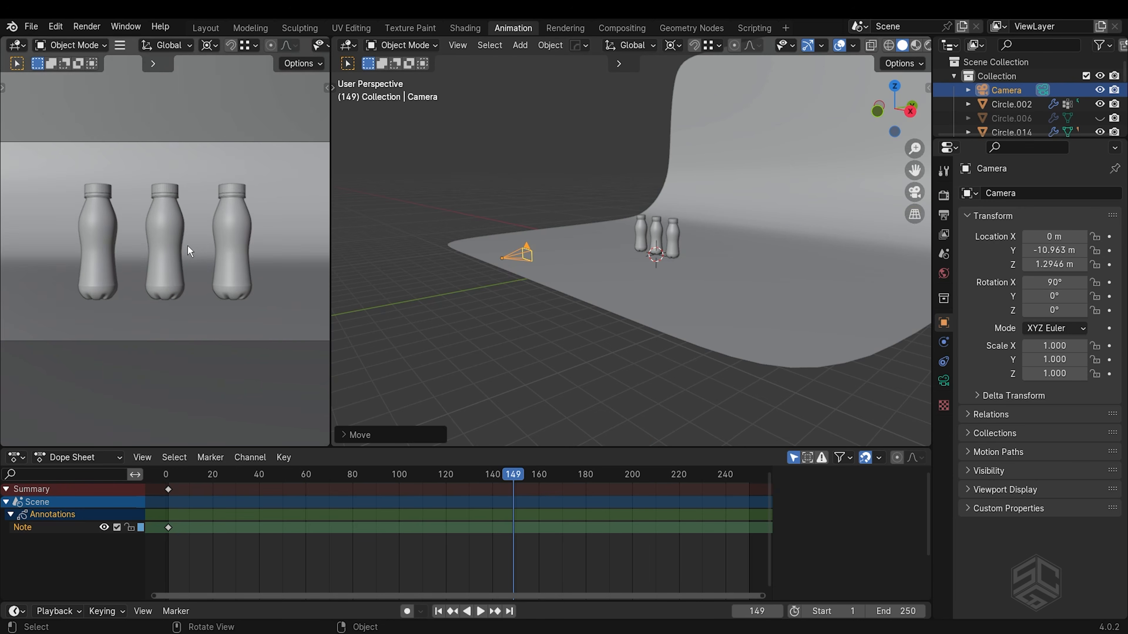
scroll(188, 246, "down", 1)
left_click(944, 381)
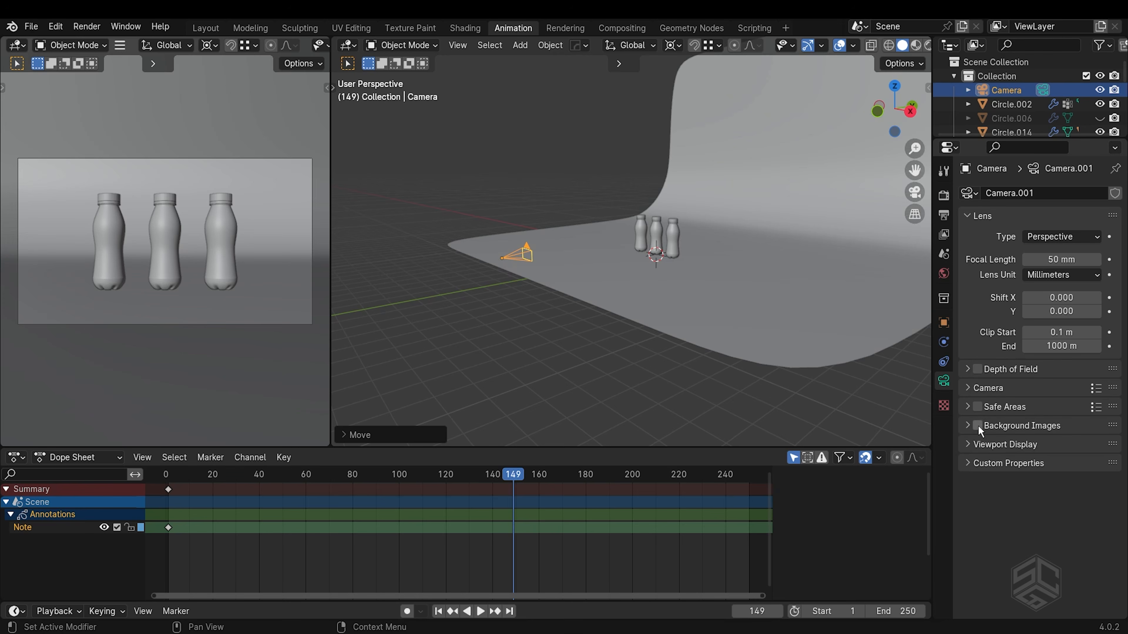
left_click(967, 445)
left_click_drag(1065, 546, 1098, 546)
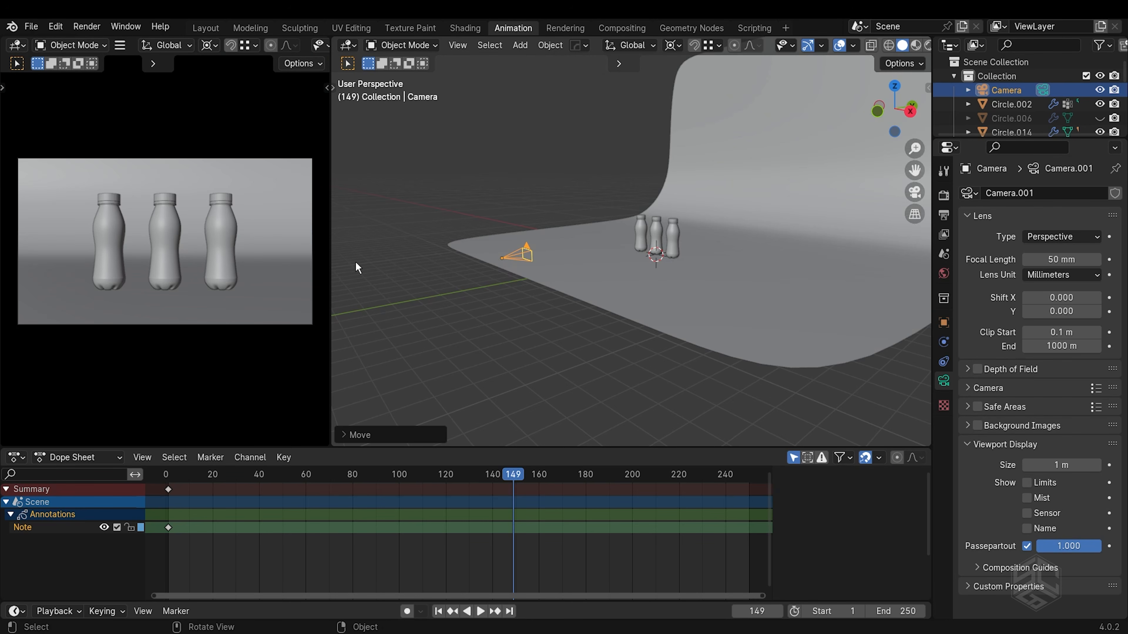
left_click(588, 174)
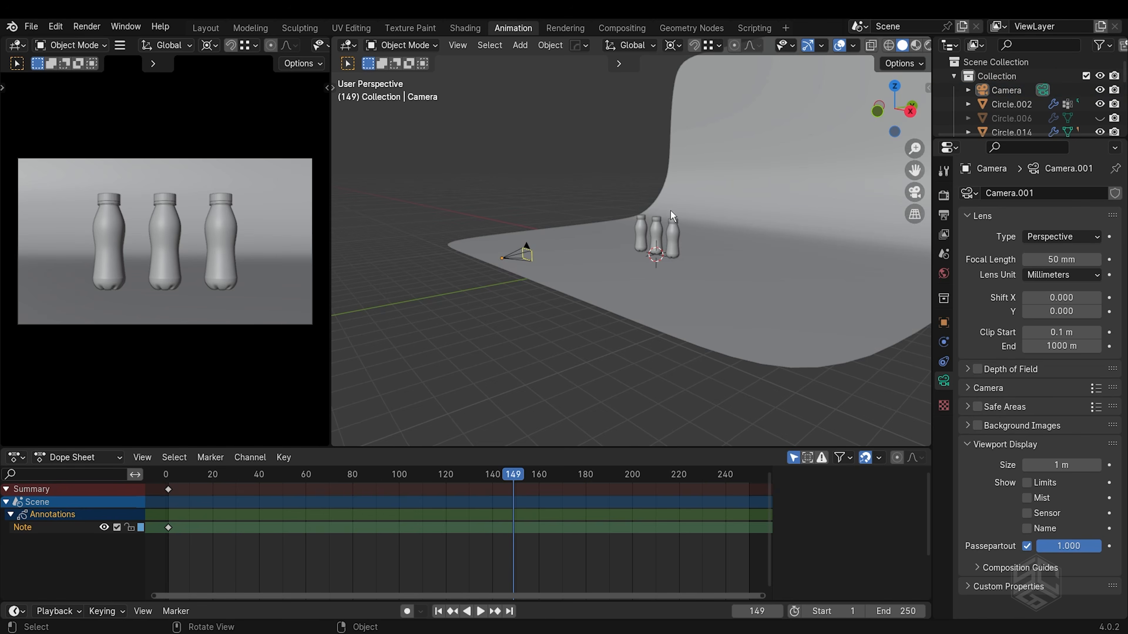
- Show the camera view in Material Preview shading
scroll(705, 225, "up", 4)
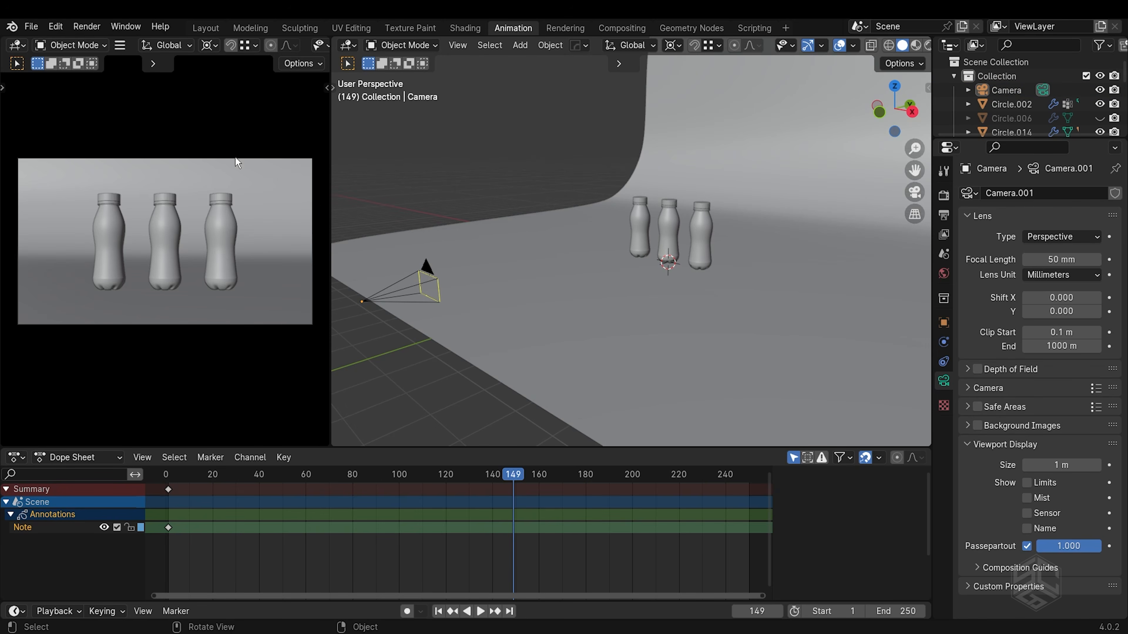
key("z")
left_click(231, 195)
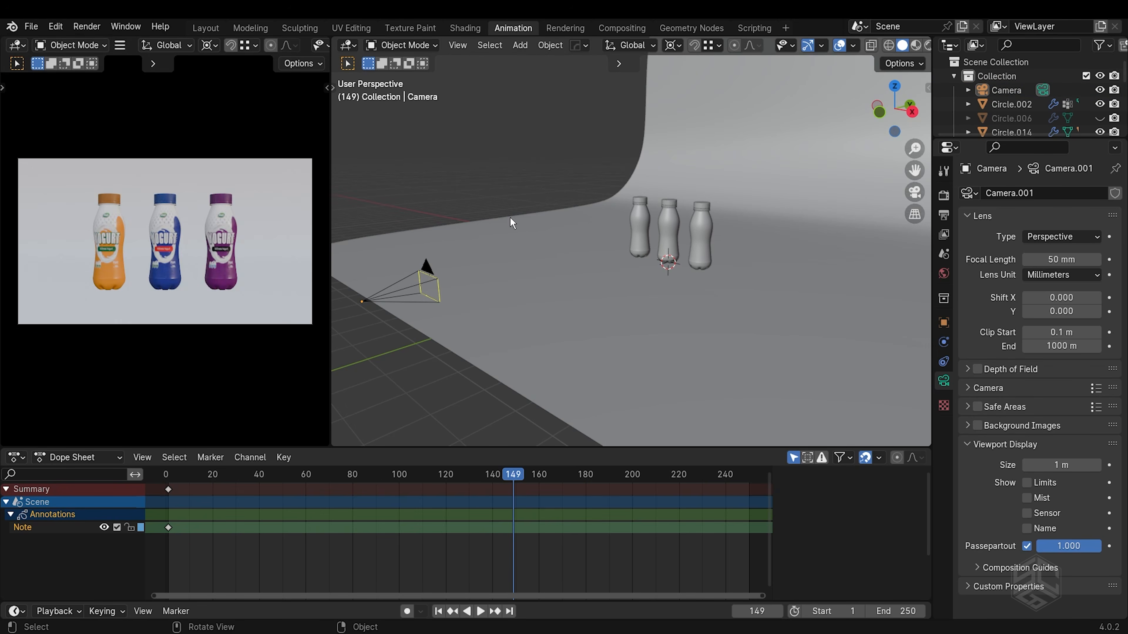
- Parent the purple bottle's cap to its bottle body using the Object option
middle_click_drag(704, 220, 657, 250)
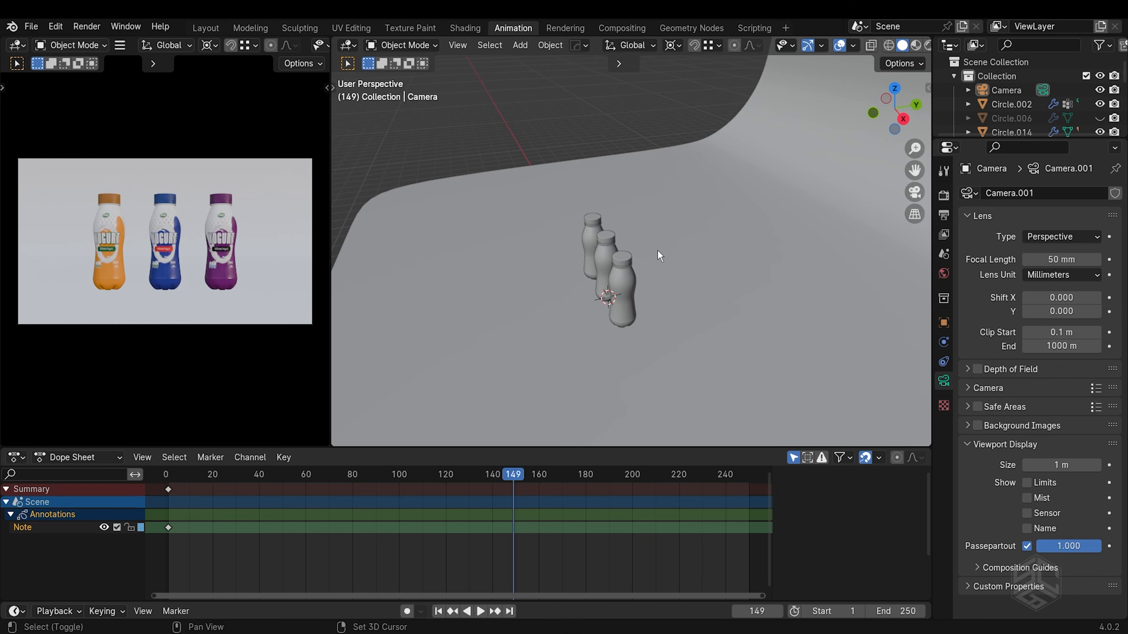
left_click(618, 276)
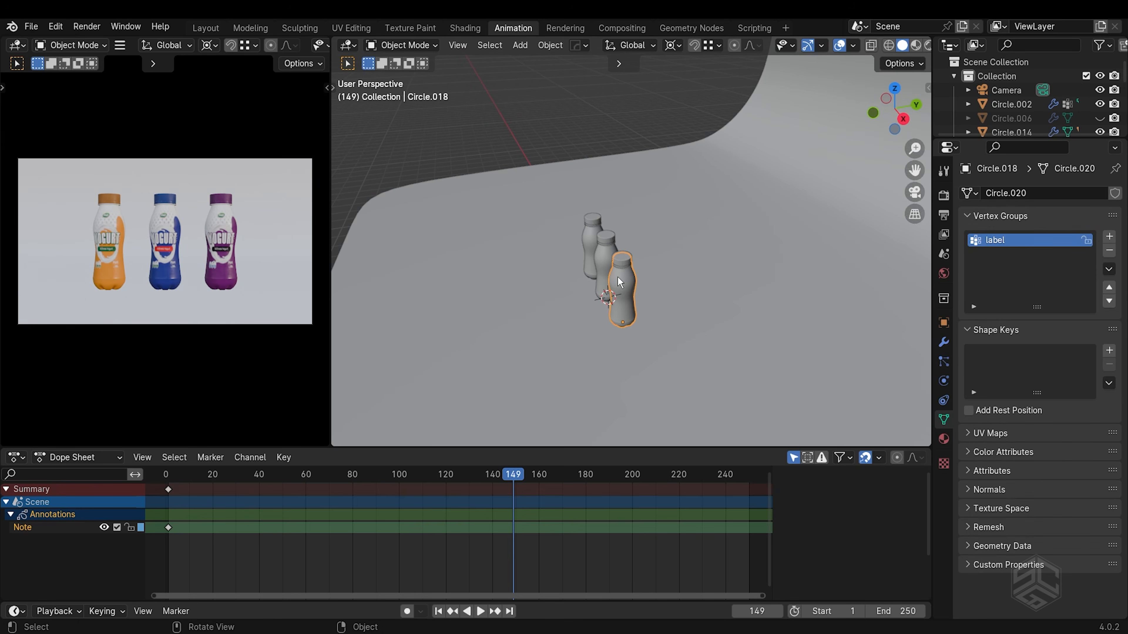
scroll(617, 277, "up", 3)
middle_click_drag(636, 280, 654, 257)
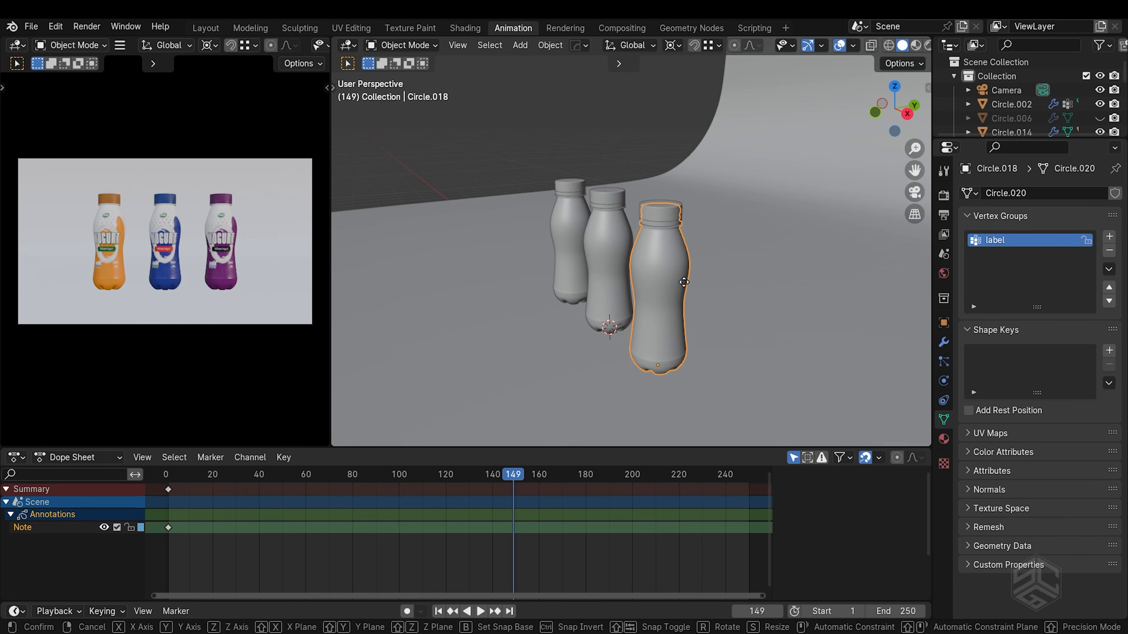
left_click(661, 214)
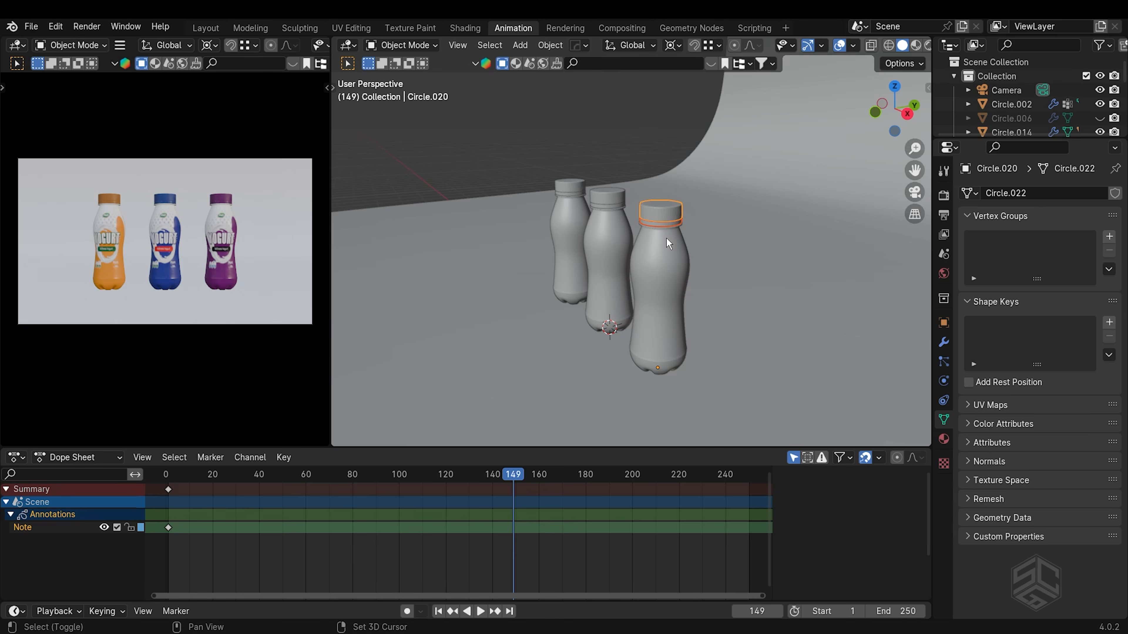
left_click(666, 238, "shift")
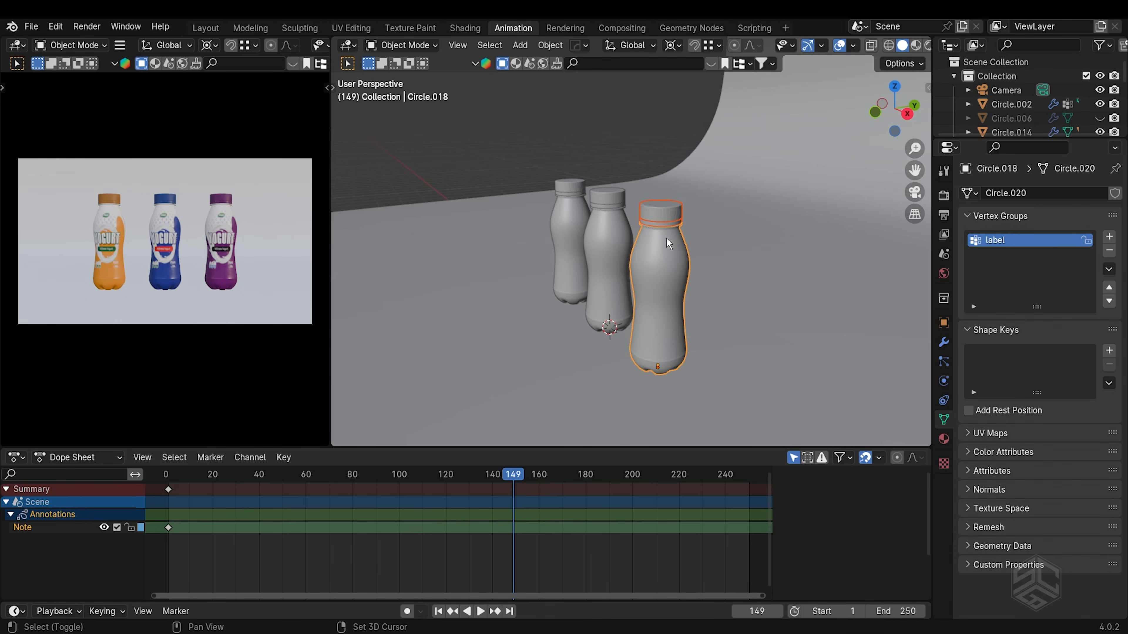
key("ctrl+p")
left_click(666, 237)
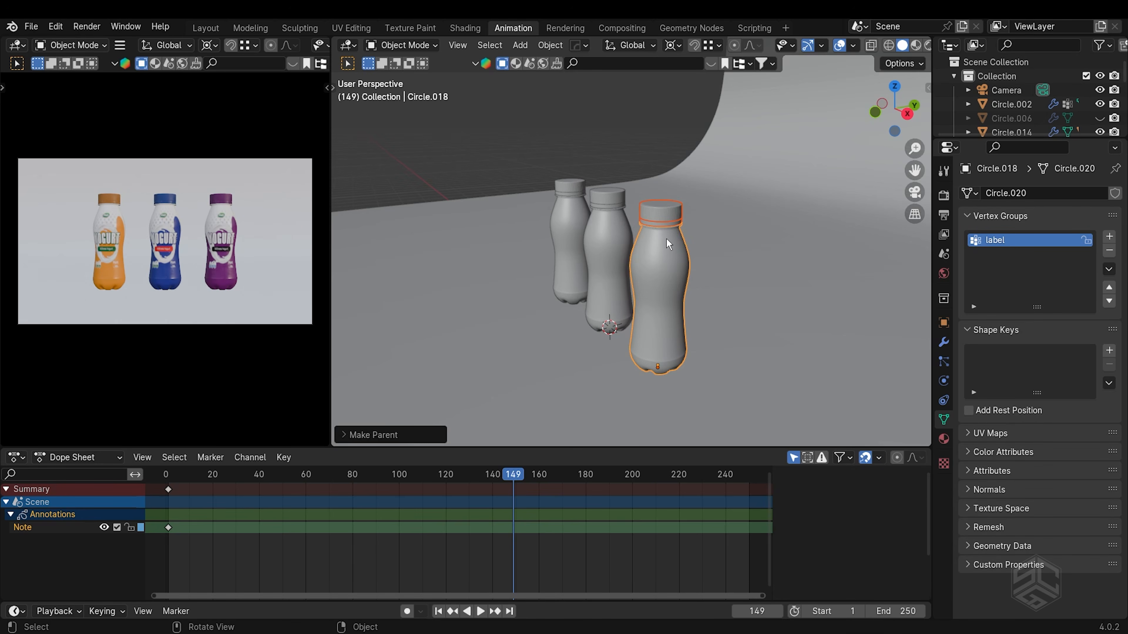
- Parent the blue and orange bottles' caps to their own bottle bodies as Object, and select the purple bottle
left_click(610, 228)
key("ctrl+p")
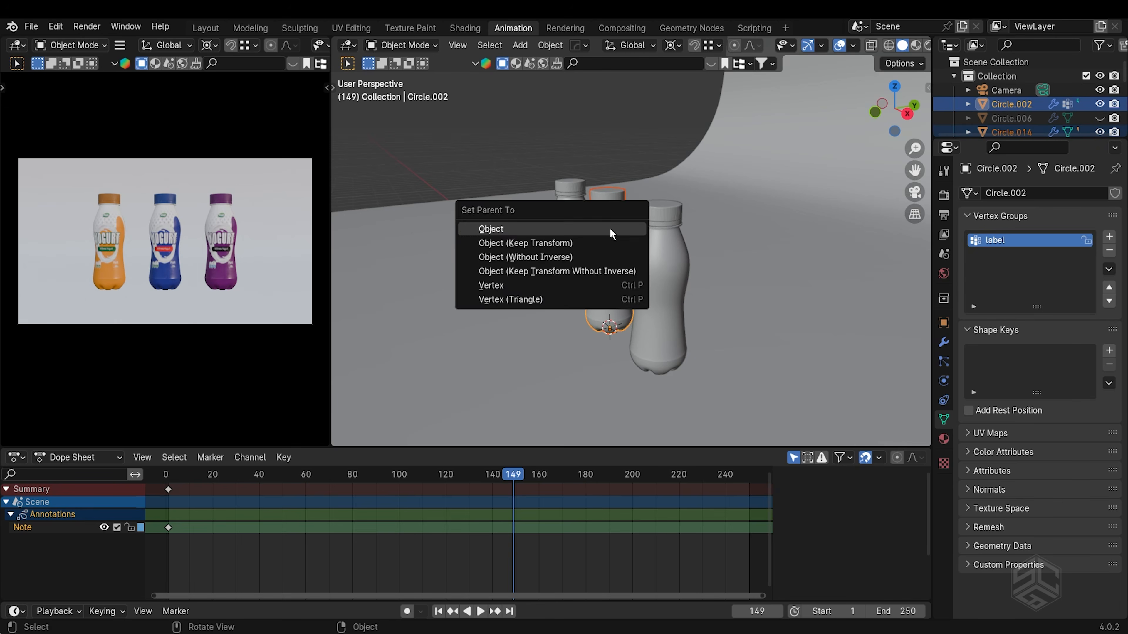
left_click(610, 227)
left_click(569, 191)
left_click(571, 218, "shift")
key("ctrl+p")
left_click(573, 218)
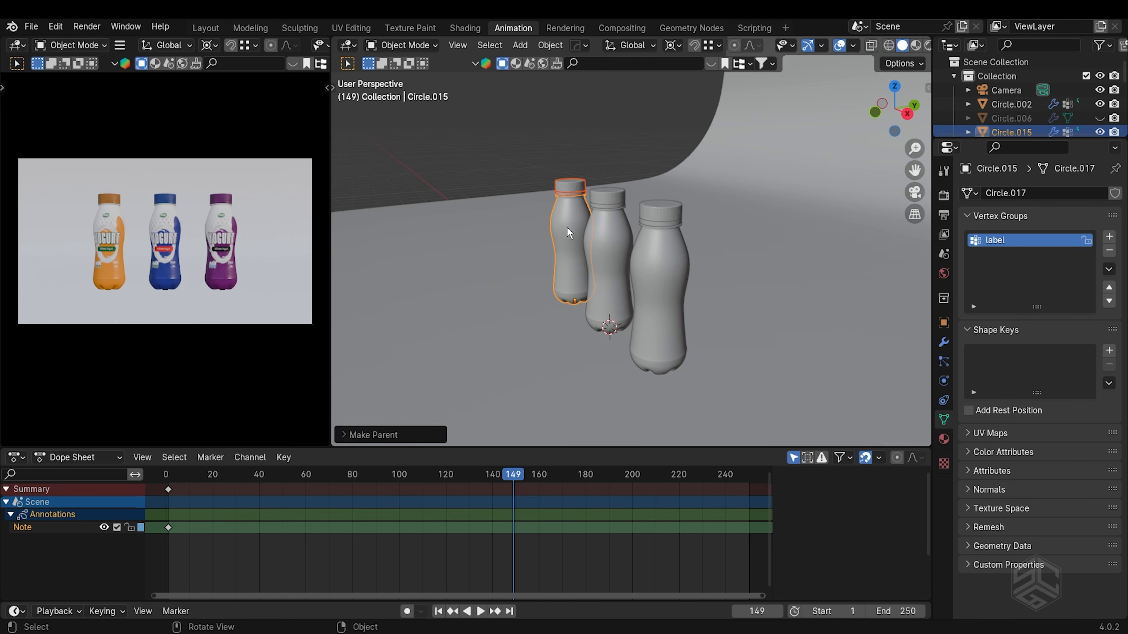
left_click(604, 249)
left_click(683, 297)
mouse_move(683, 297)
middle_mouse_down()
mouse_move(574, 239)
mouse_move(725, 224)
mouse_move(725, 267)
mouse_move(667, 279)
middle_mouse_up()
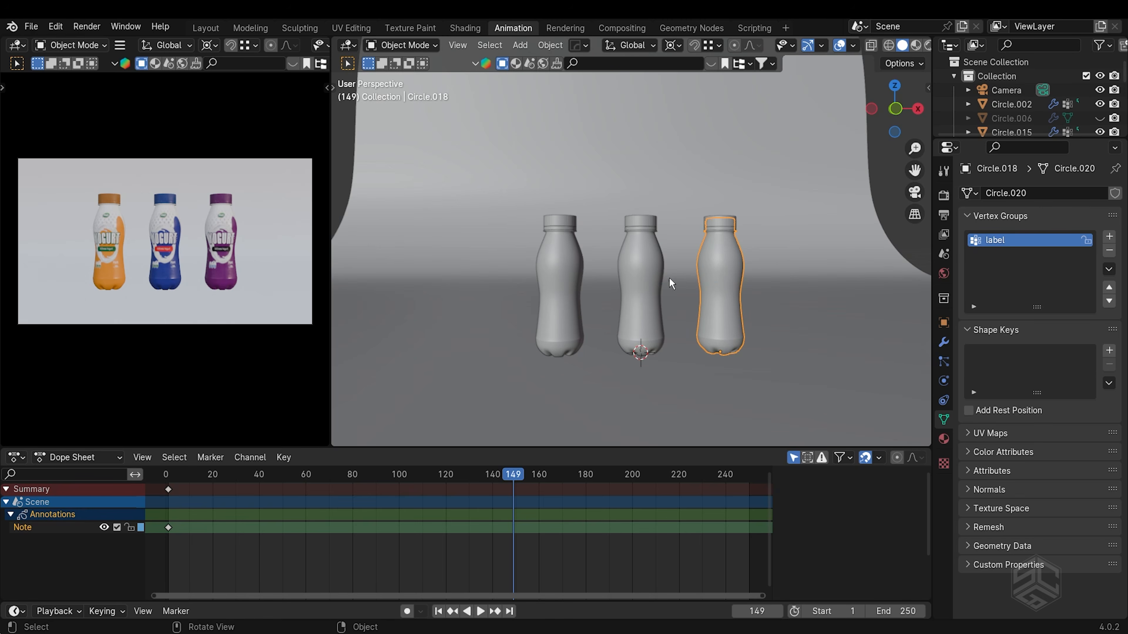
left_click_drag(646, 280, 720, 281)
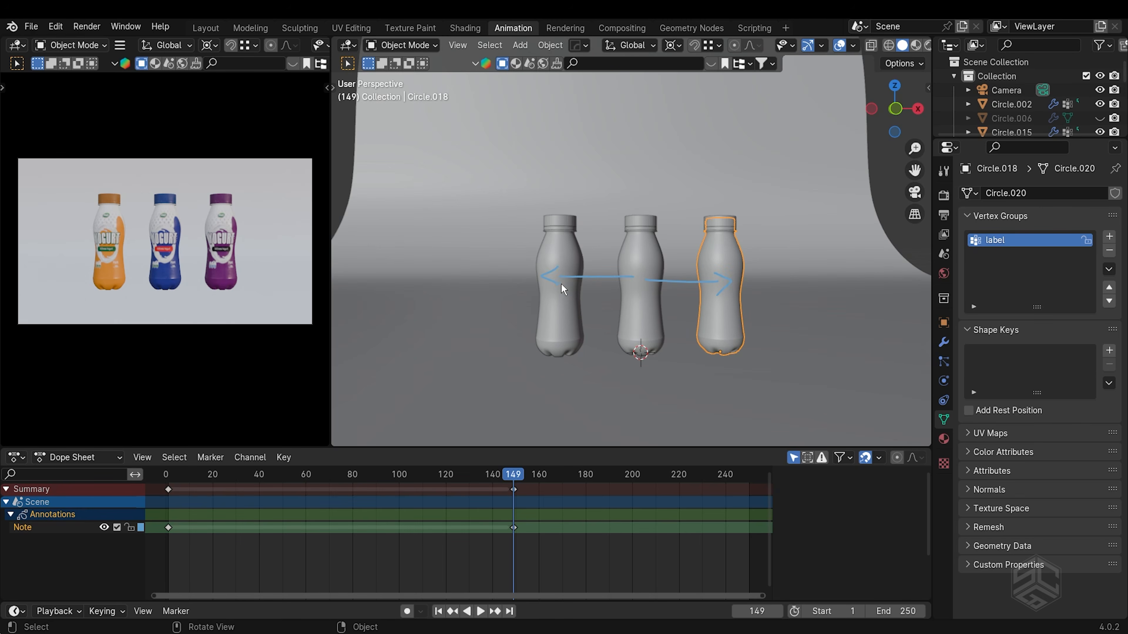
key("ctrl+z")
key("ctrl+z")
- In top view, set the purple bottle's X location to 0 and move it along Y to about 1.43 m behind the blue bottle
key("KP_7")
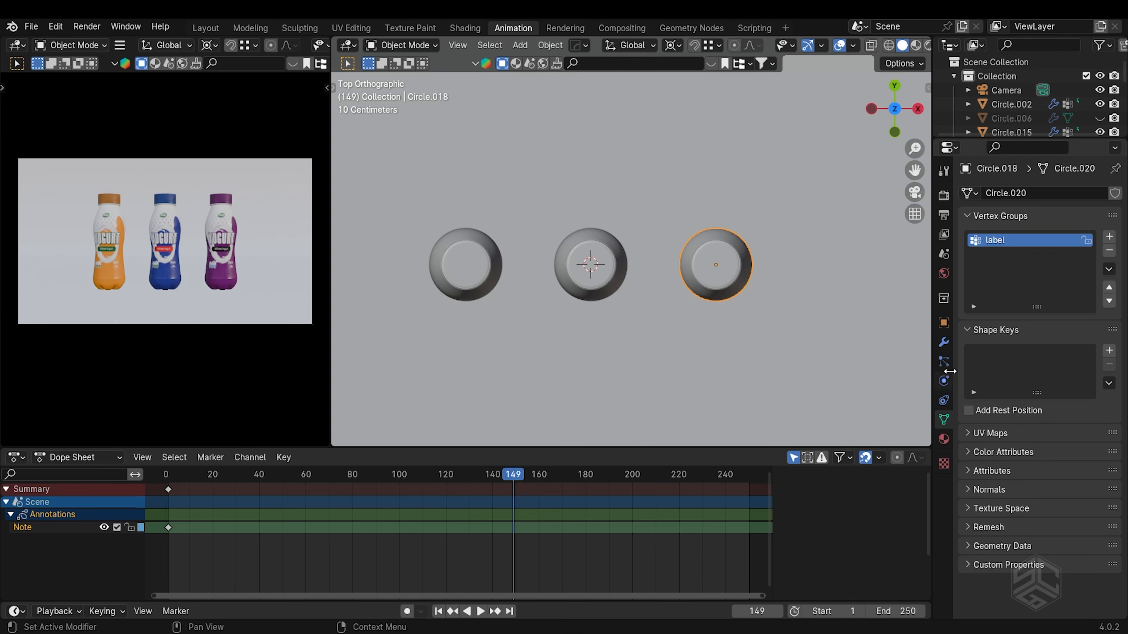
left_click(944, 324)
left_click(1044, 236)
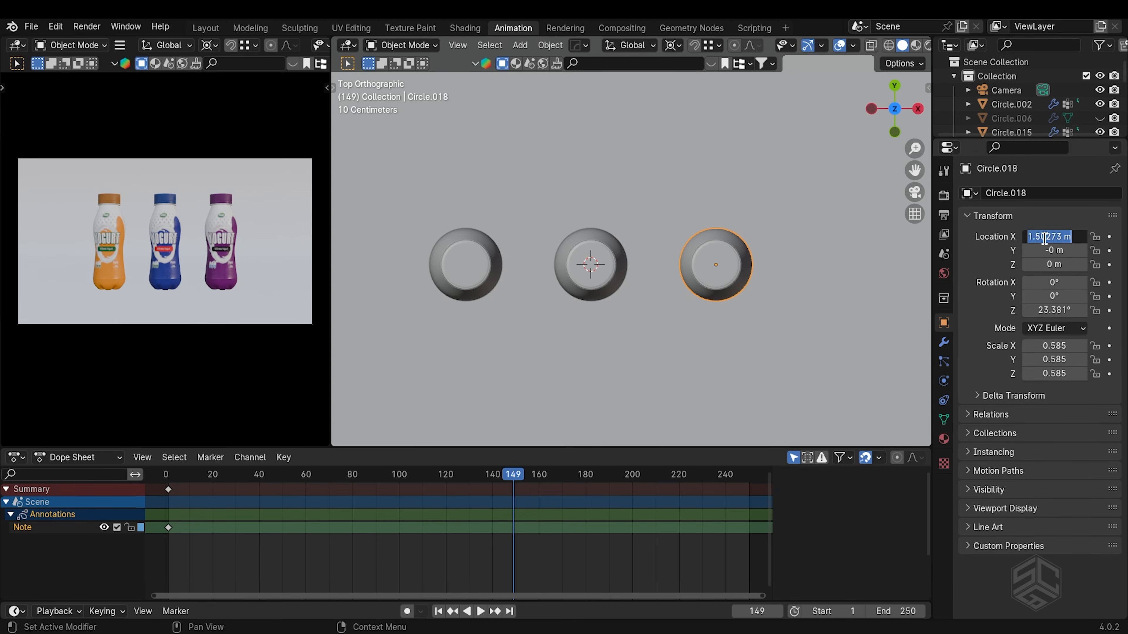
type("0")
key("Return")
key("g")
key("y")
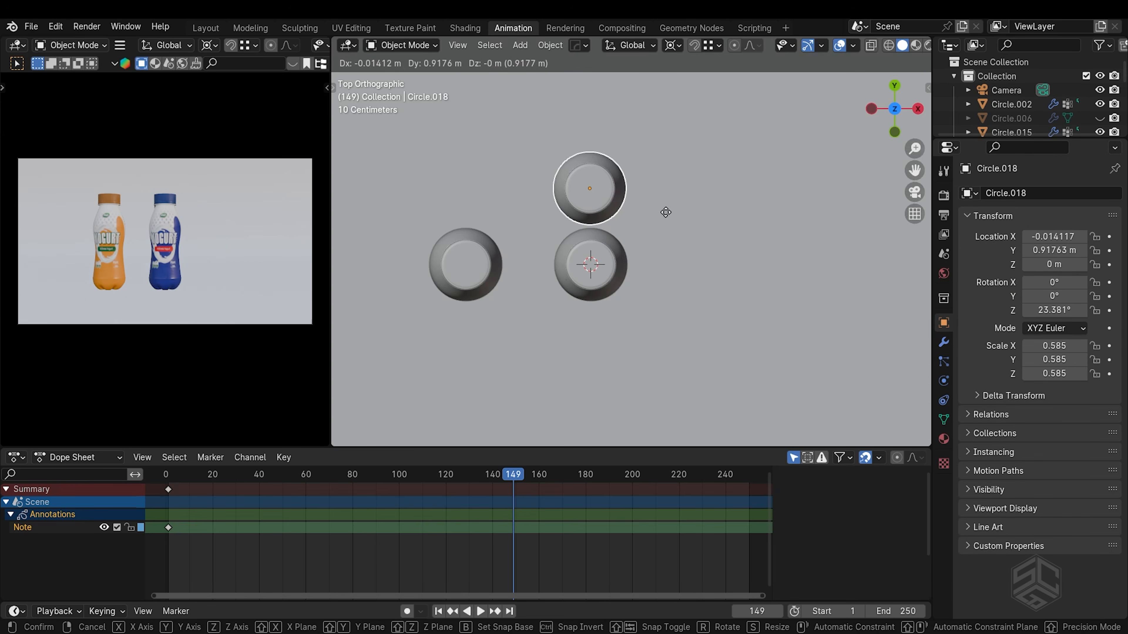
left_click(676, 169)
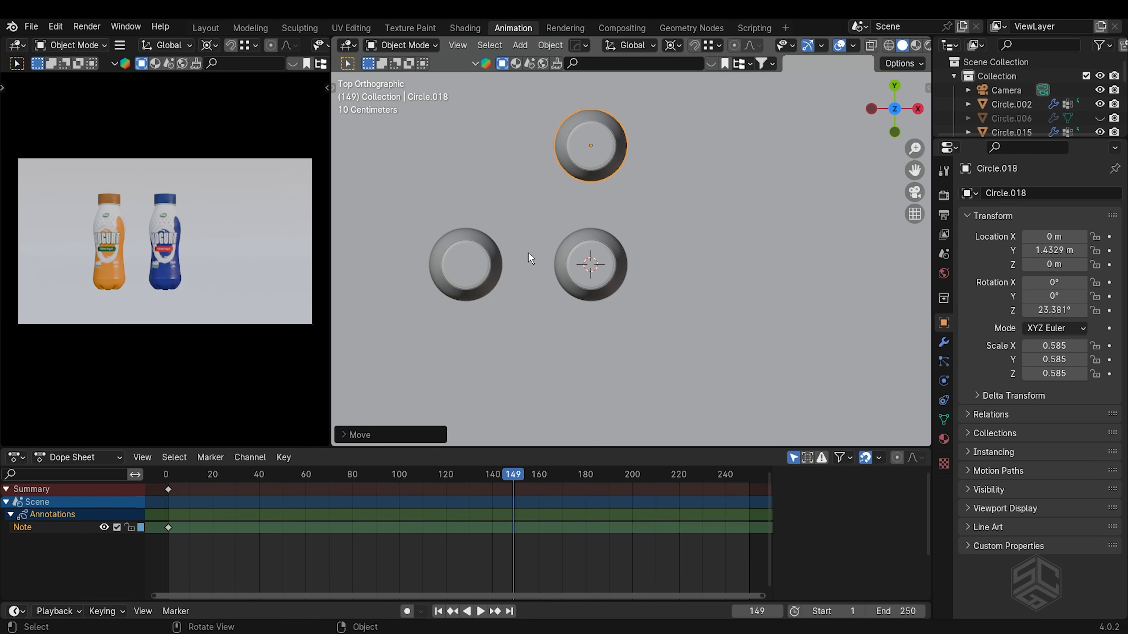
- Set the orange bottle's X location to 0 and move it along Y to about 1.44 m behind the blue bottle
left_click(465, 265)
left_click(1048, 236)
type("0")
key("Return")
key("g")
key("y")
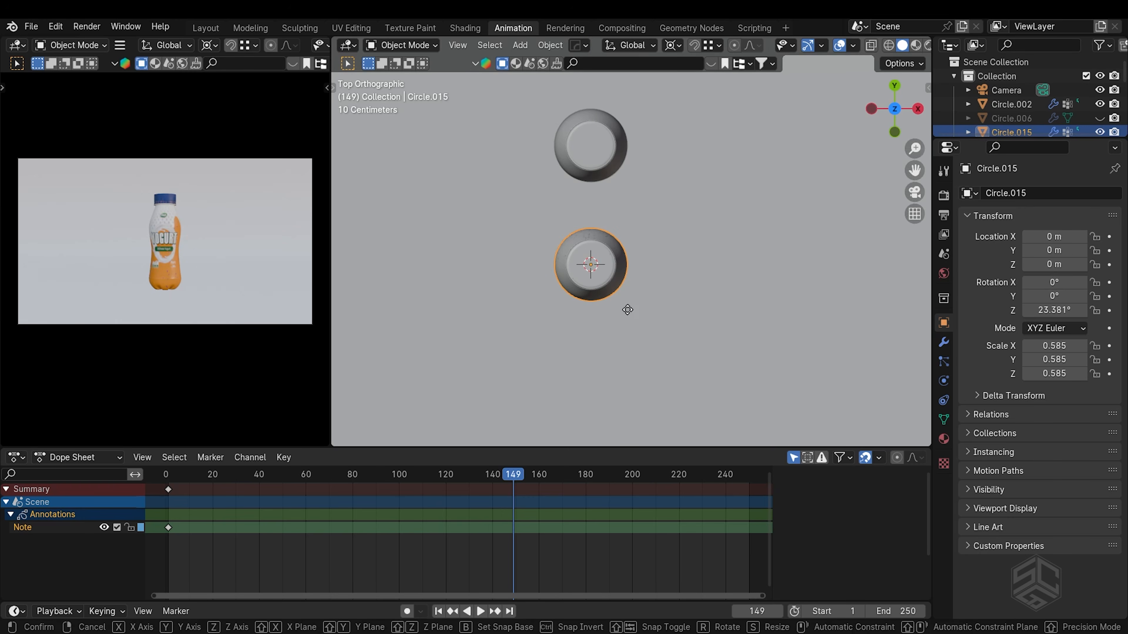
left_click(609, 206)
middle_click_drag(608, 201, 634, 244, "shift")
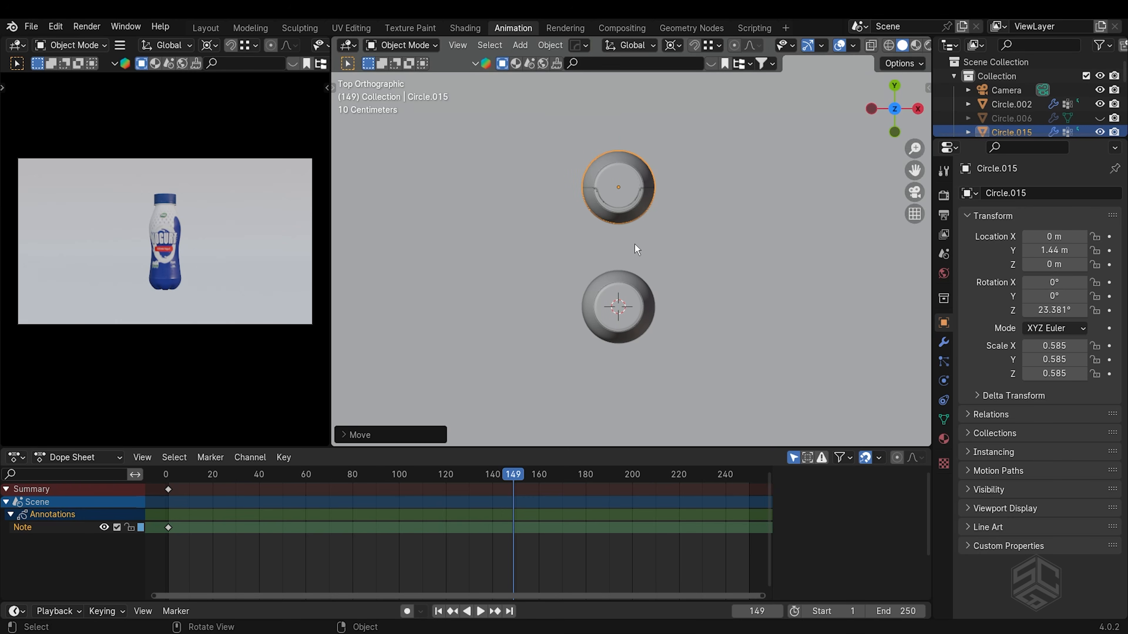
- Enlarge the timeline and Dope Sheet areas to make room for keyframing
left_click_drag(258, 603, 267, 556)
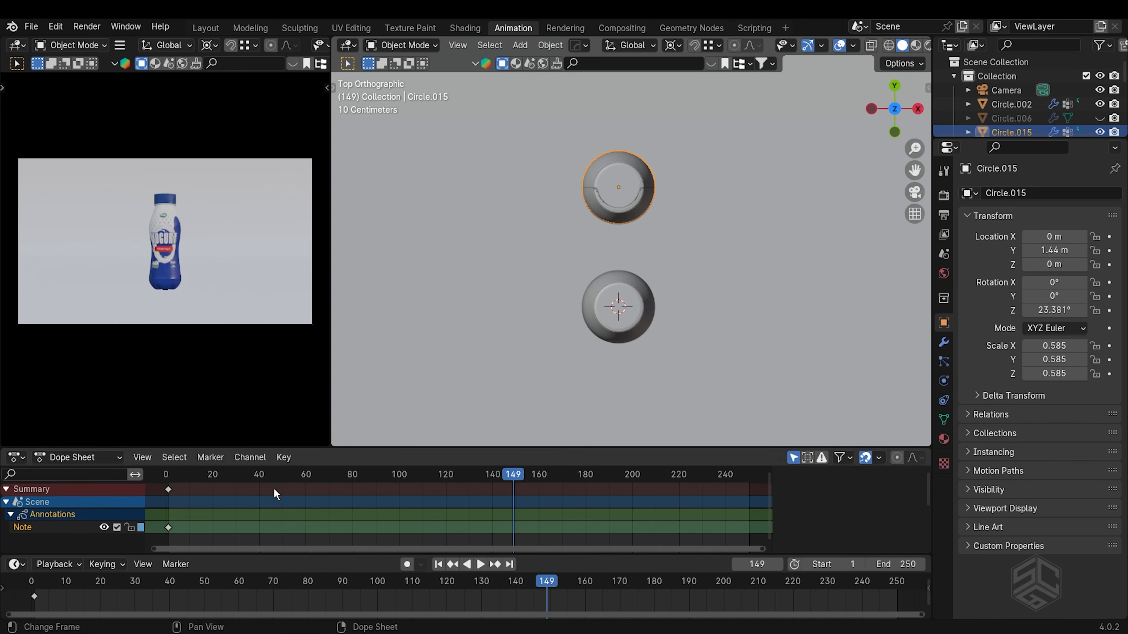
left_click_drag(314, 448, 310, 397)
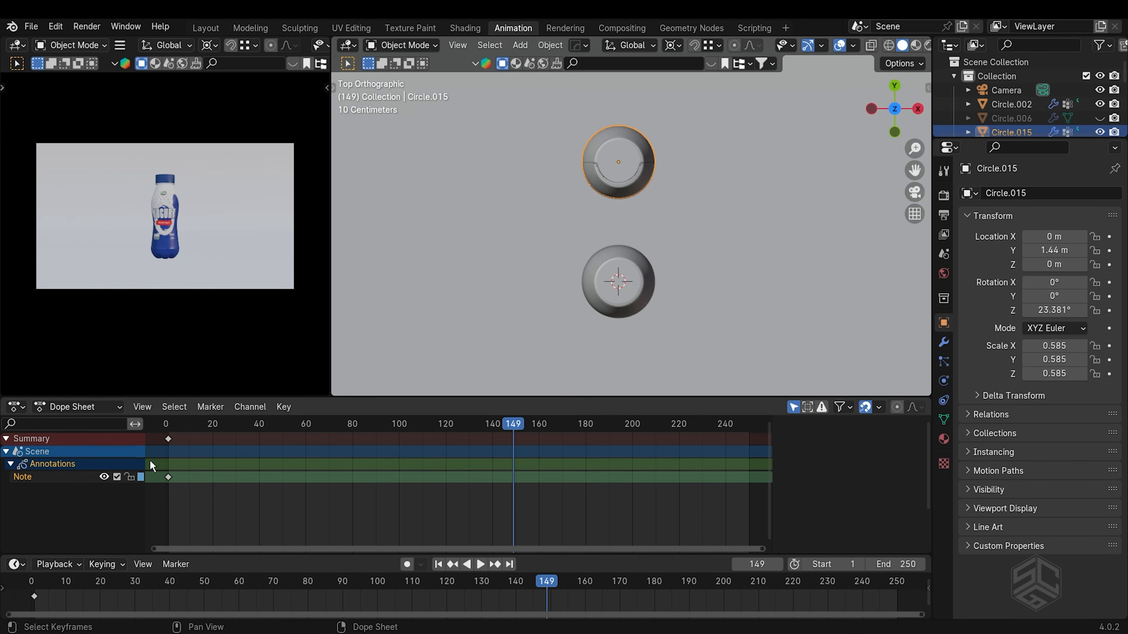
- Delete the leftover annotation keyframe, set the scene's end frame to 80, and go back to frame 1
key("x")
left_click(169, 459)
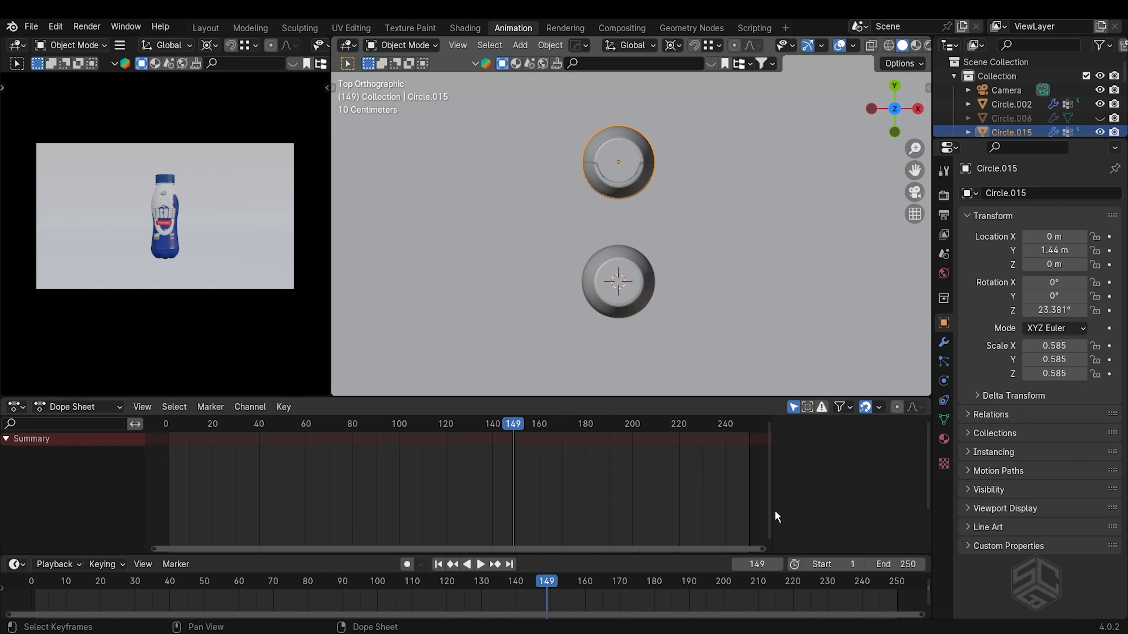
left_click(907, 563)
key("Return")
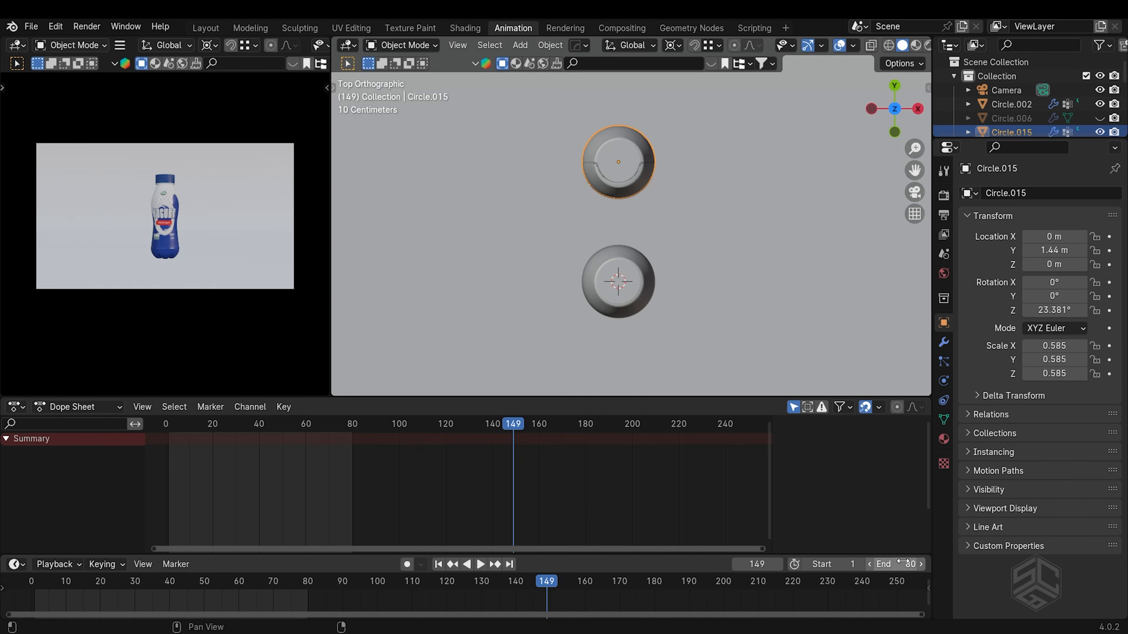
middle_click_drag(155, 594, 278, 594)
scroll(284, 588, "up", 3)
key("shift+Left")
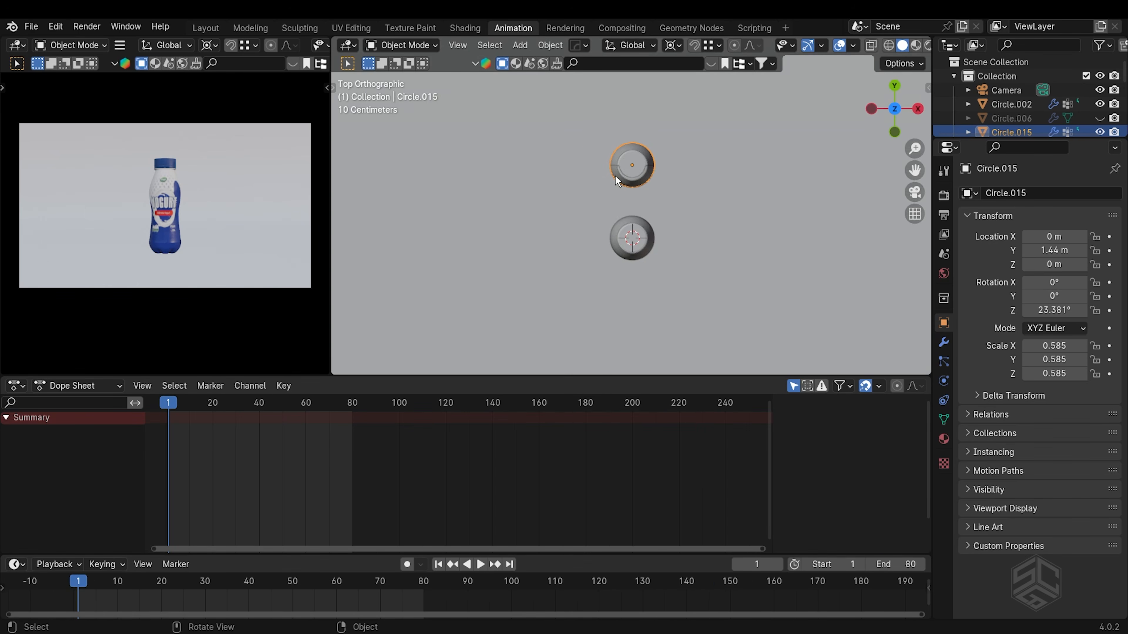
- With textured shading shown, rotate the orange bottle about Z to about 132°, turning its front label away from the camera
middle_click_drag(616, 175, 661, 195)
left_click(915, 45)
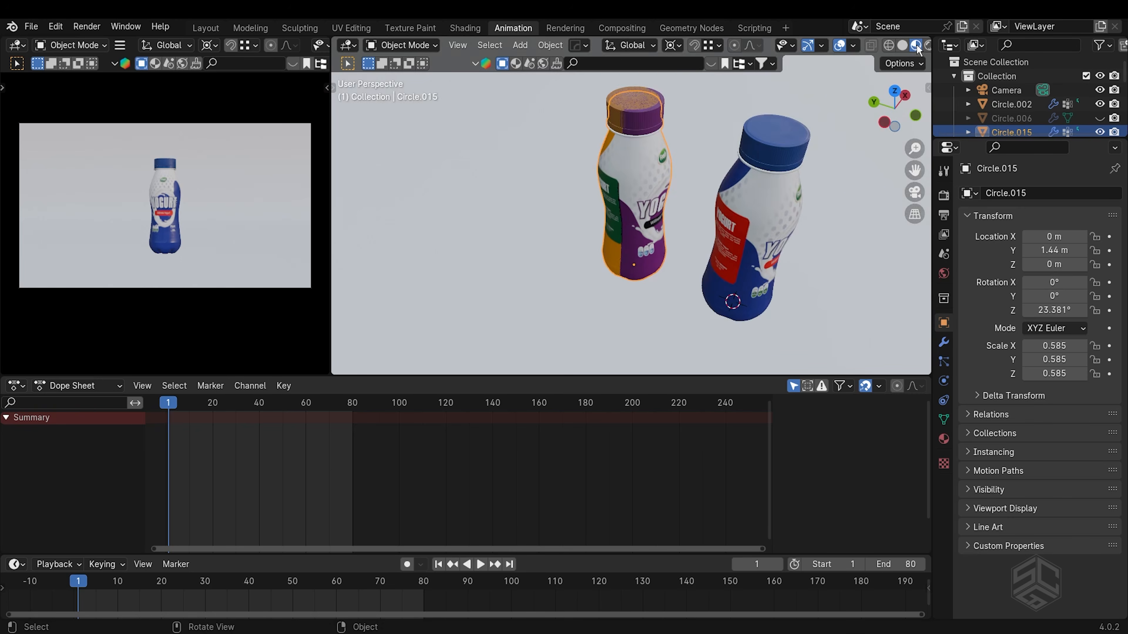
key("r")
key("z")
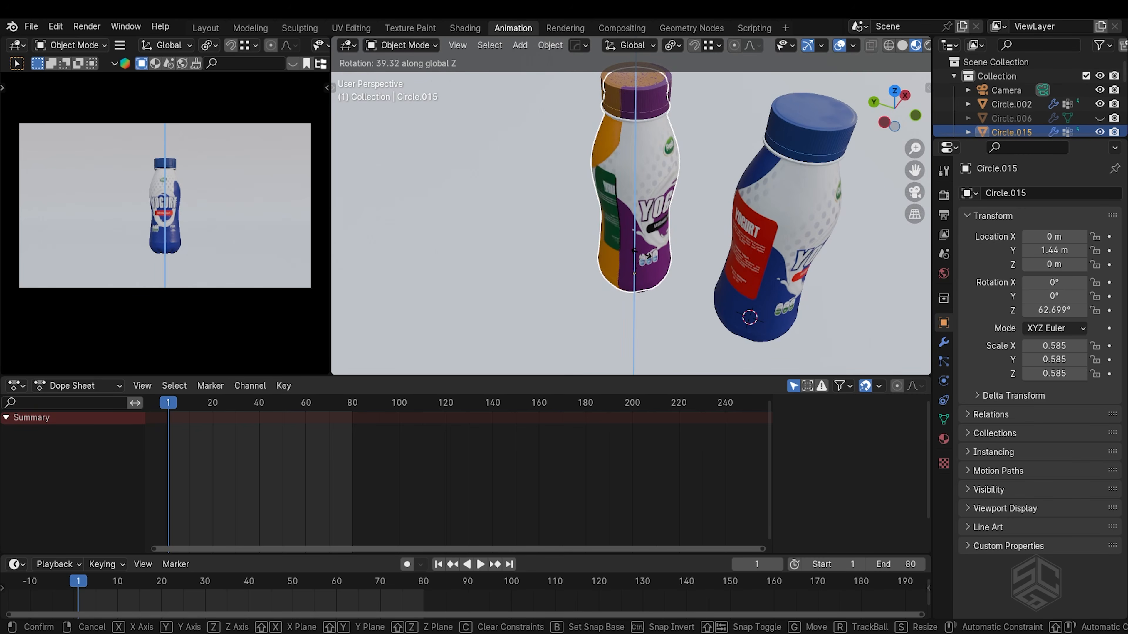
left_click(661, 200)
- Select the purple bottle and rotate it about Z to about -85°
key("shift+d")
key("r")
key("z")
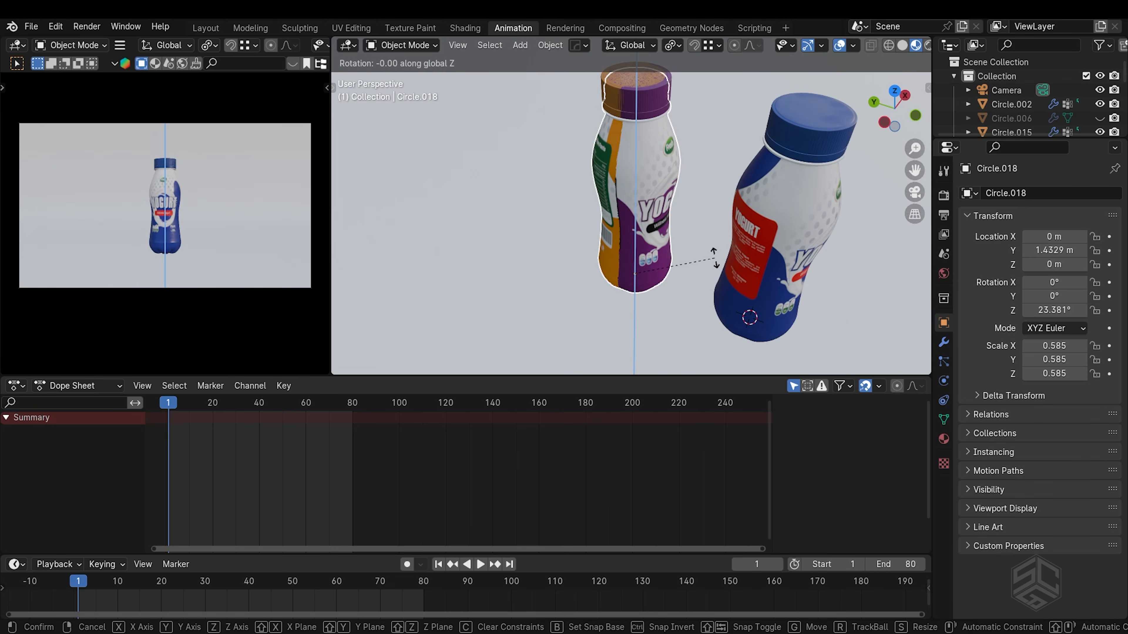
left_click(633, 288)
middle_click_drag(641, 256, 648, 170)
scroll(648, 170, "down", 3)
- In solid shading and top view, select the orange bottle and insert a Location & Rotation keyframe at frame 1
left_click(902, 45)
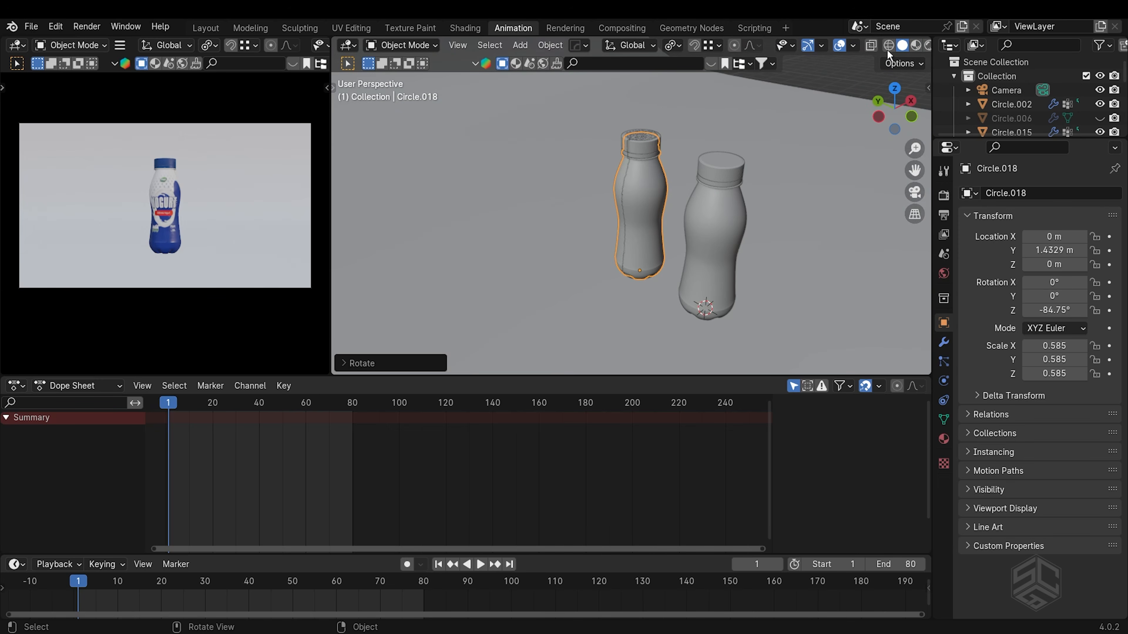
key("KP_7")
left_click(638, 220)
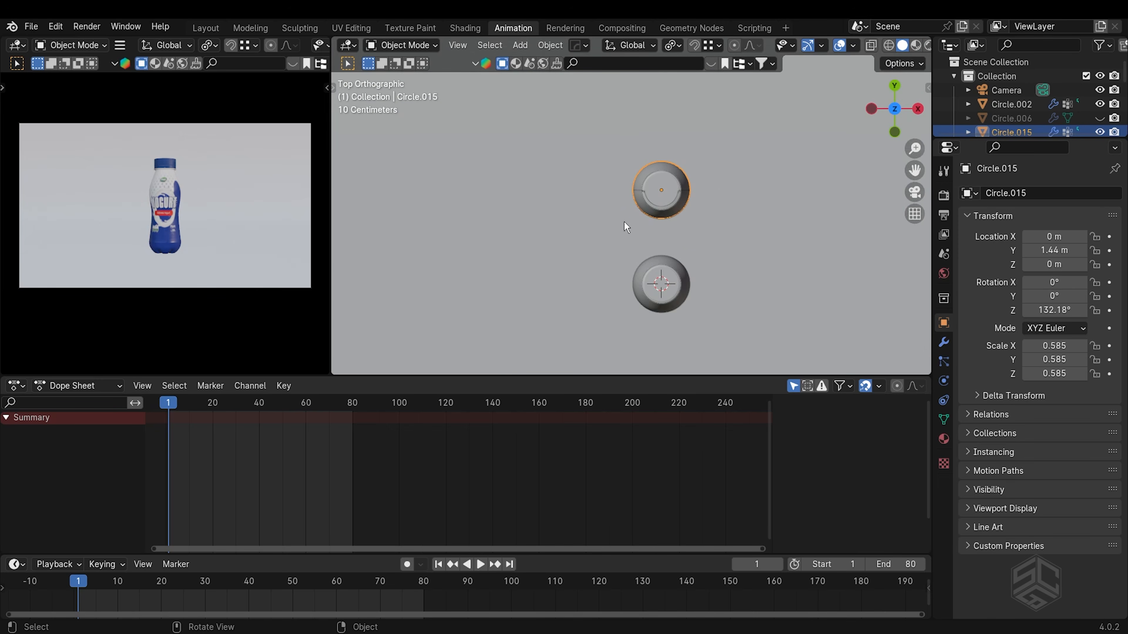
key("i")
left_click(576, 243)
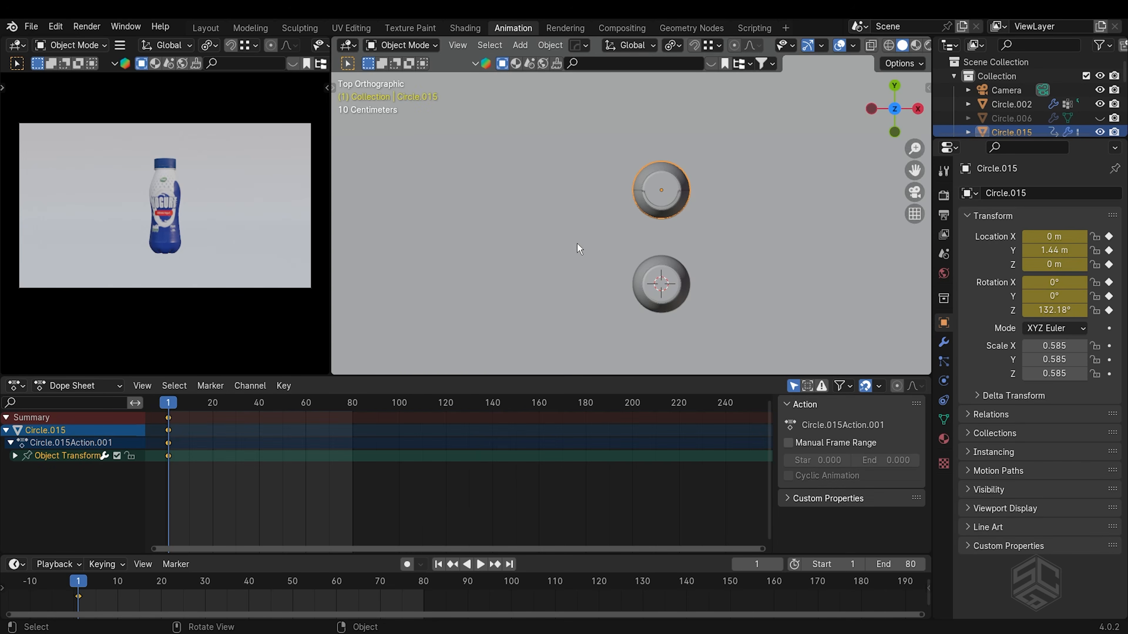
- At frame 50, move the orange bottle -1.2 m along X
left_click_drag(104, 584, 301, 577)
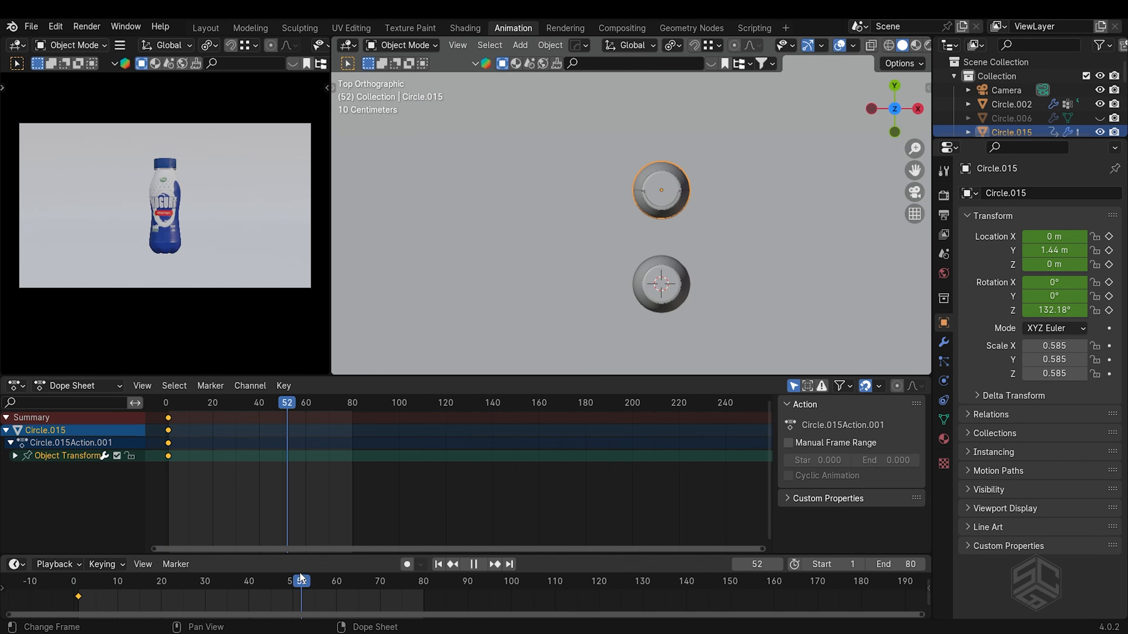
key("g")
key("x")
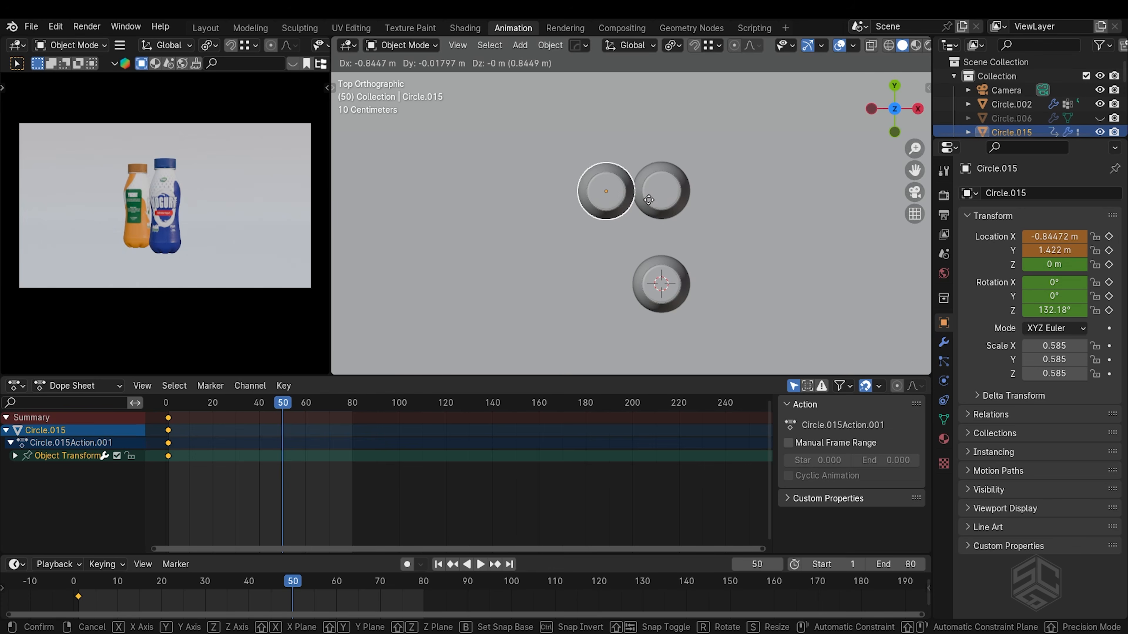
type("-1")
type(".2")
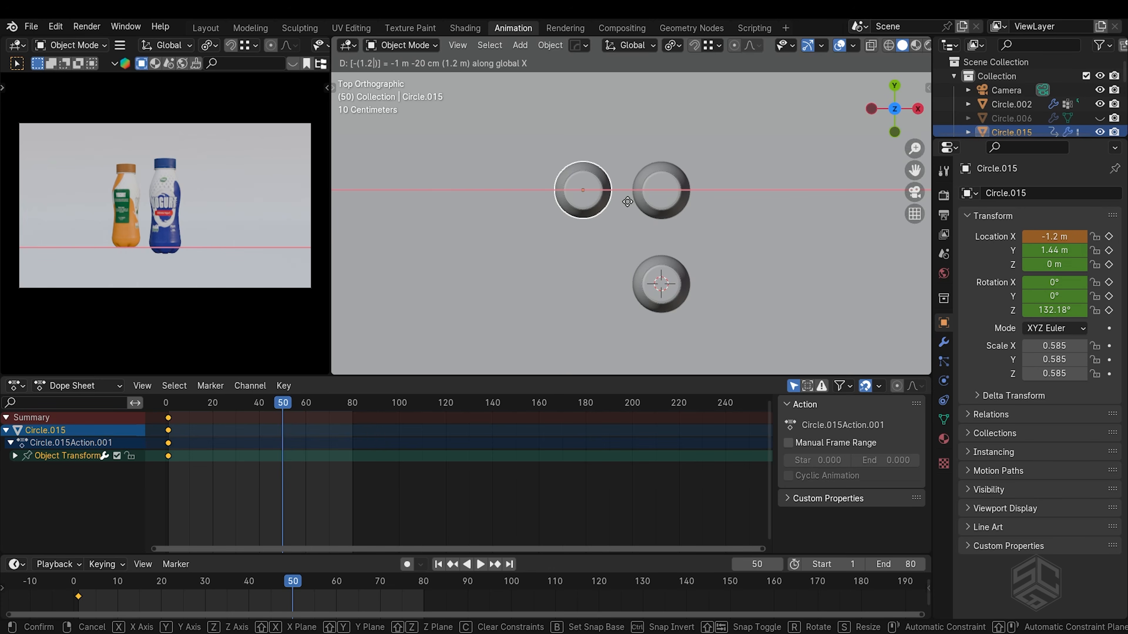
key("Return")
- Rotate the orange bottle to about 32.5° about Z, insert a Location & Rotation keyframe at frame 50, and preview the motion
key("r")
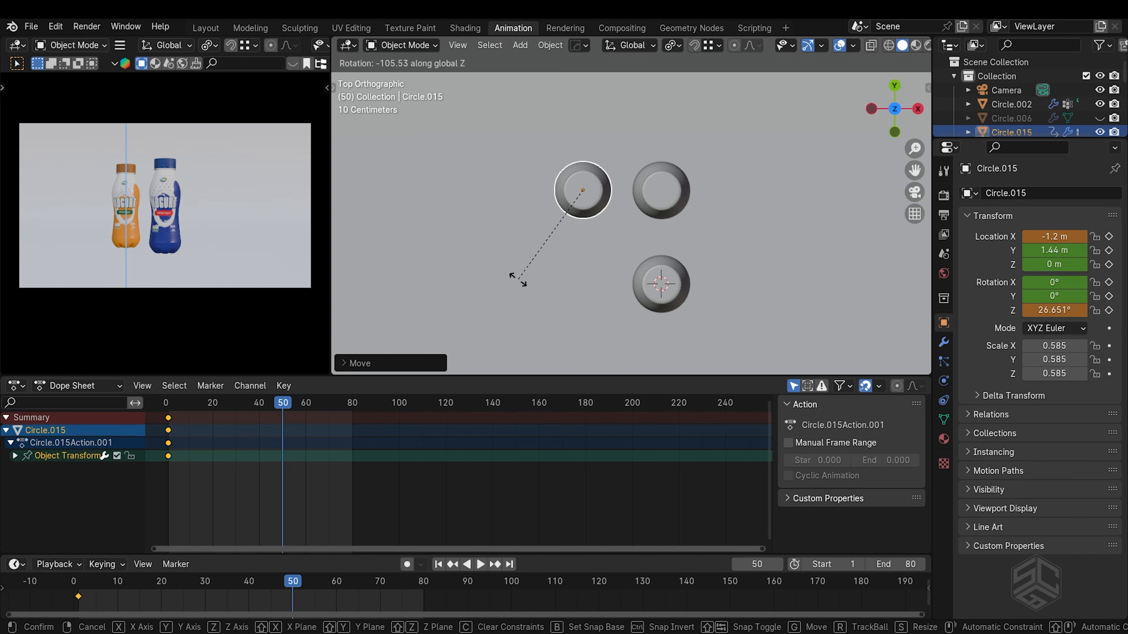
left_click(533, 277)
key("i")
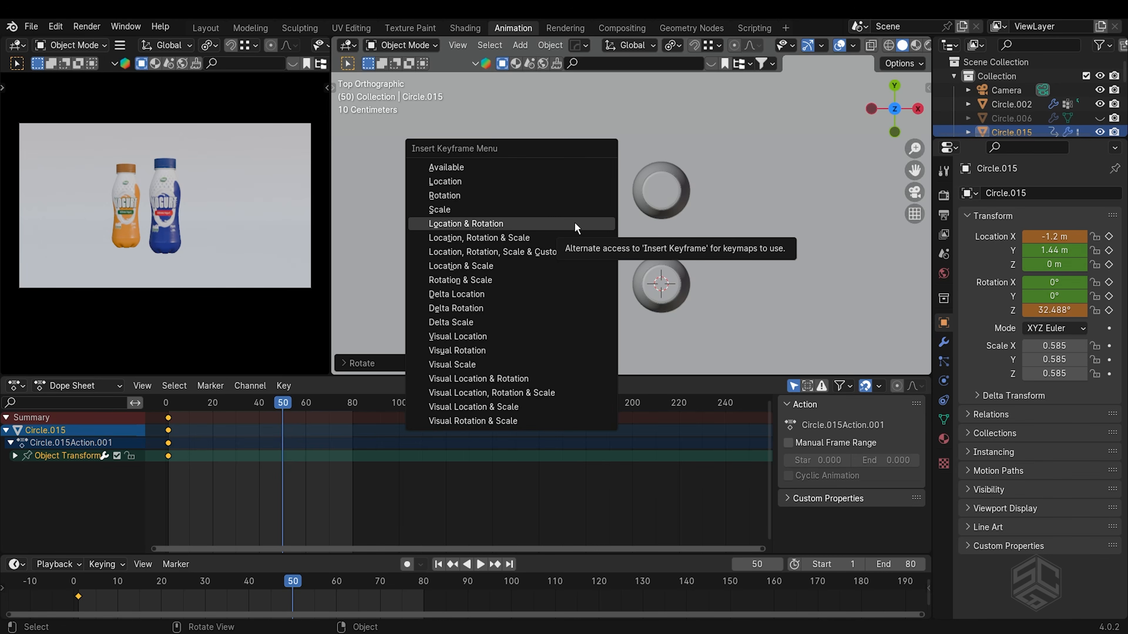
left_click(575, 225)
left_click(440, 564)
key("space")
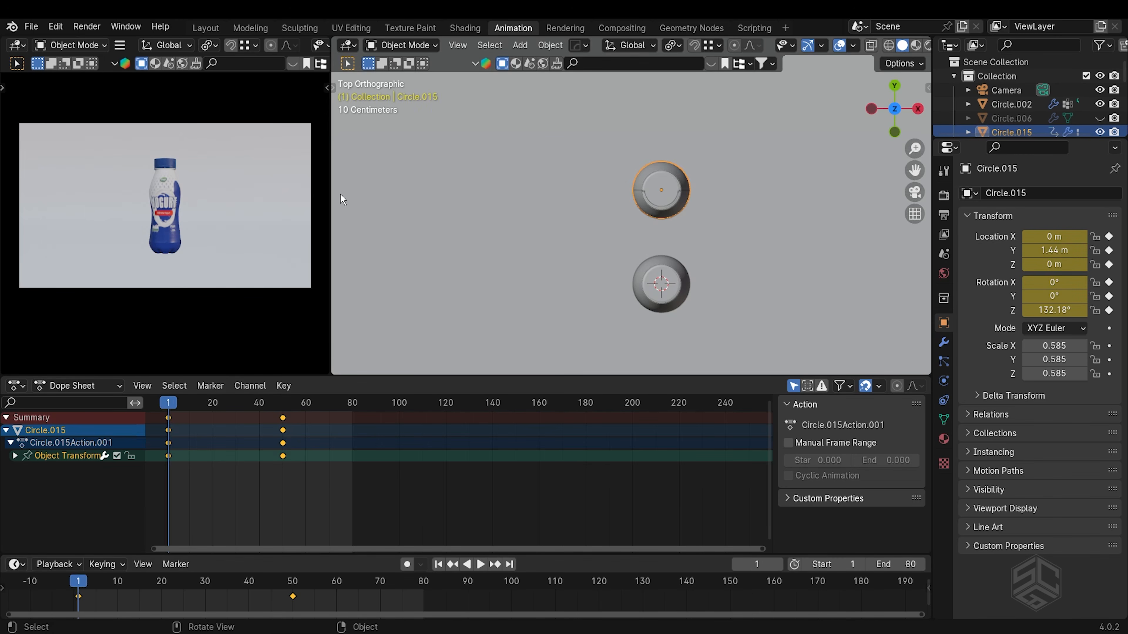
key("Escape")
- Select the purple bottle and insert a Location & Rotation keyframe at frame 1
left_click_drag(174, 405, 282, 402)
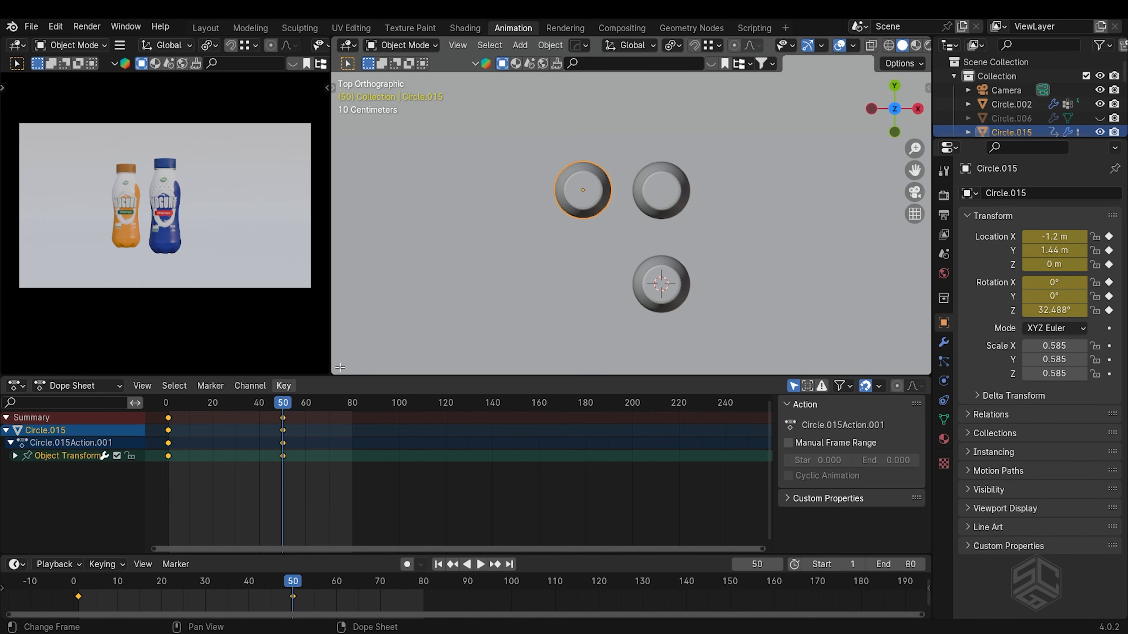
left_click(635, 186)
left_click(438, 564)
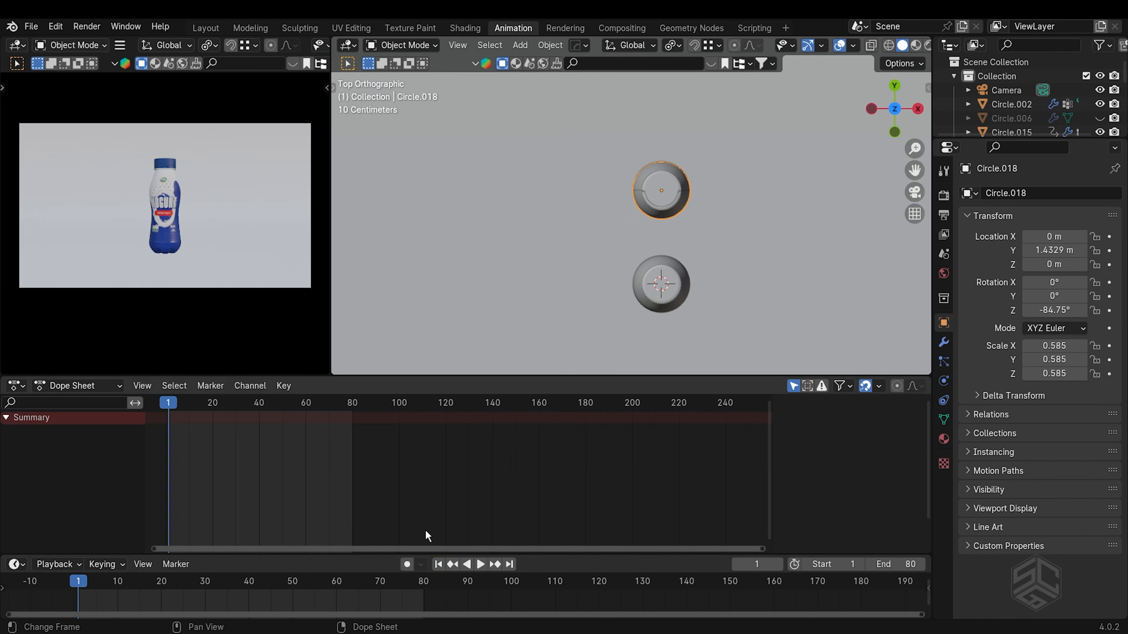
key("i")
left_click(674, 195)
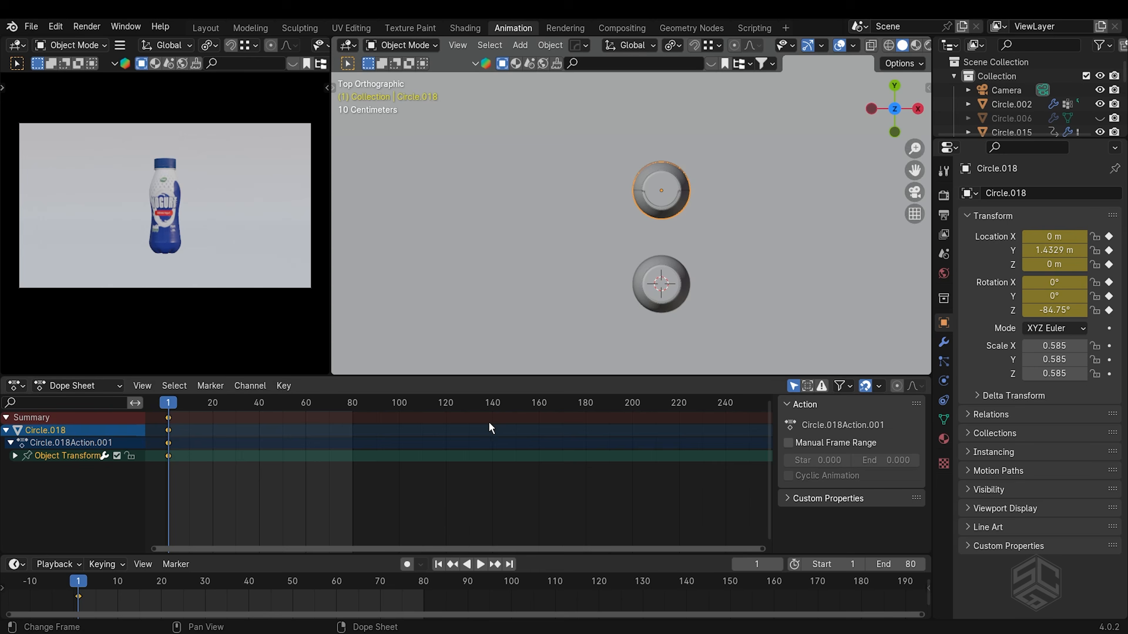
- At frame 50, move the purple bottle 1.2 m along X
left_click(294, 583)
type("gx1.2")
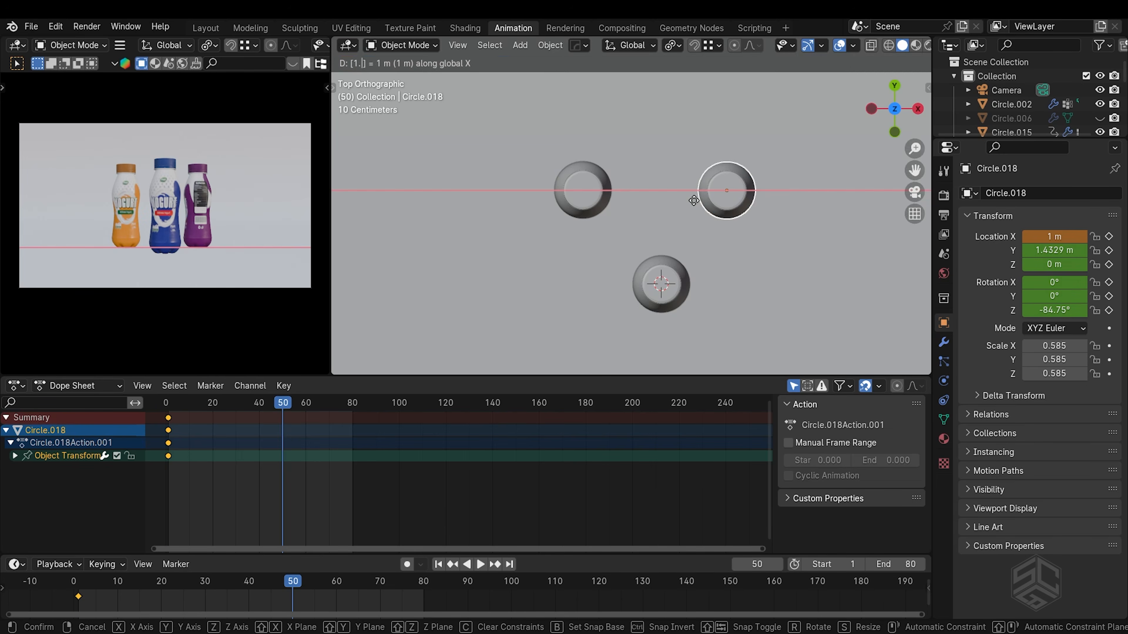
key("Return")
- Rotate the purple bottle to about 25° about Z, insert a Location & Rotation keyframe at frame 50, and play the animation
key("r")
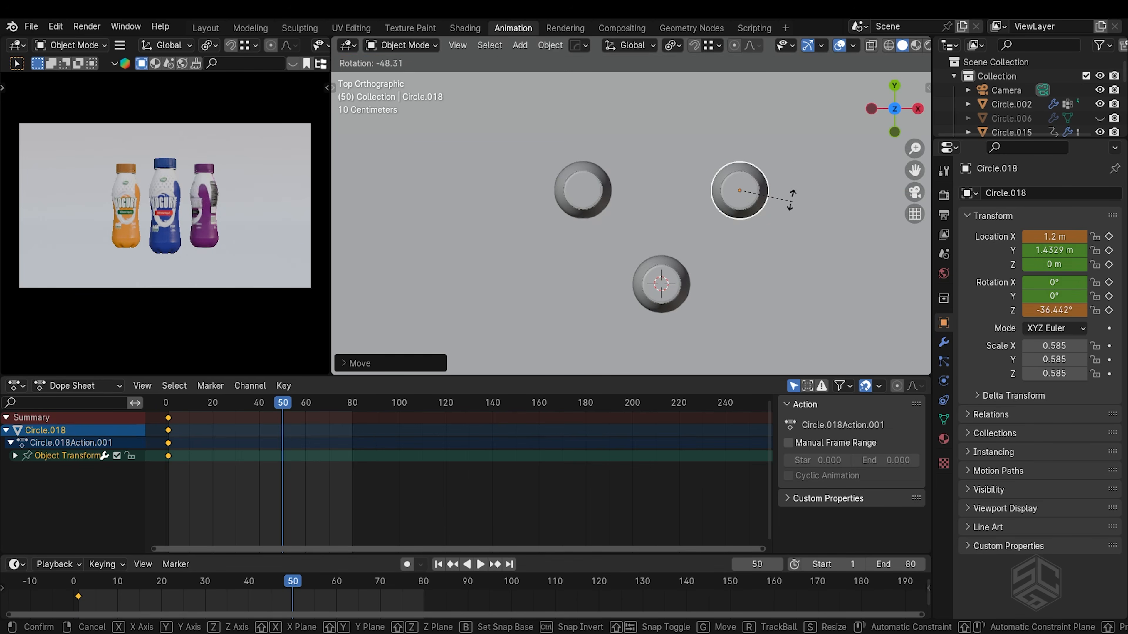
left_click(751, 177)
key("i")
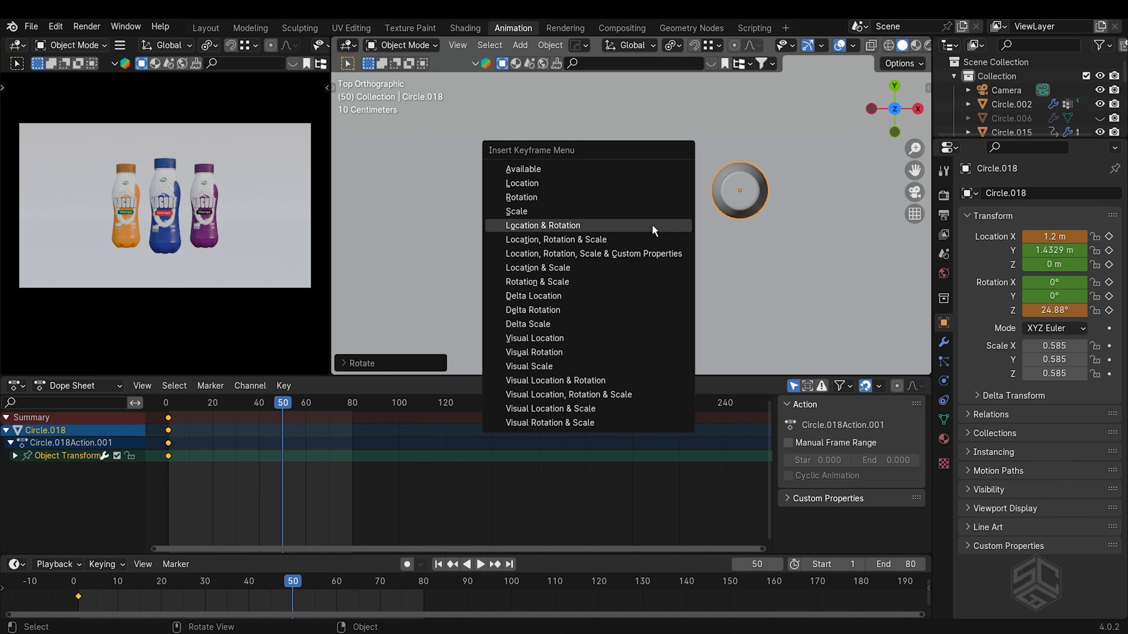
left_click(653, 226)
left_click(438, 565)
left_click(480, 564)
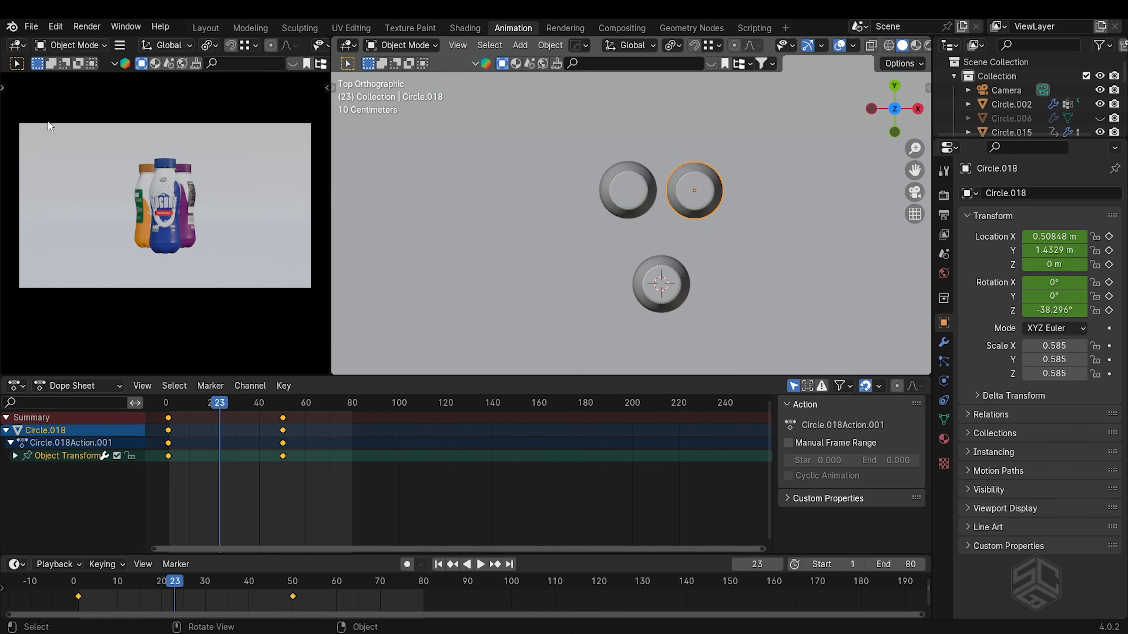
scroll(141, 175, "up", 4)
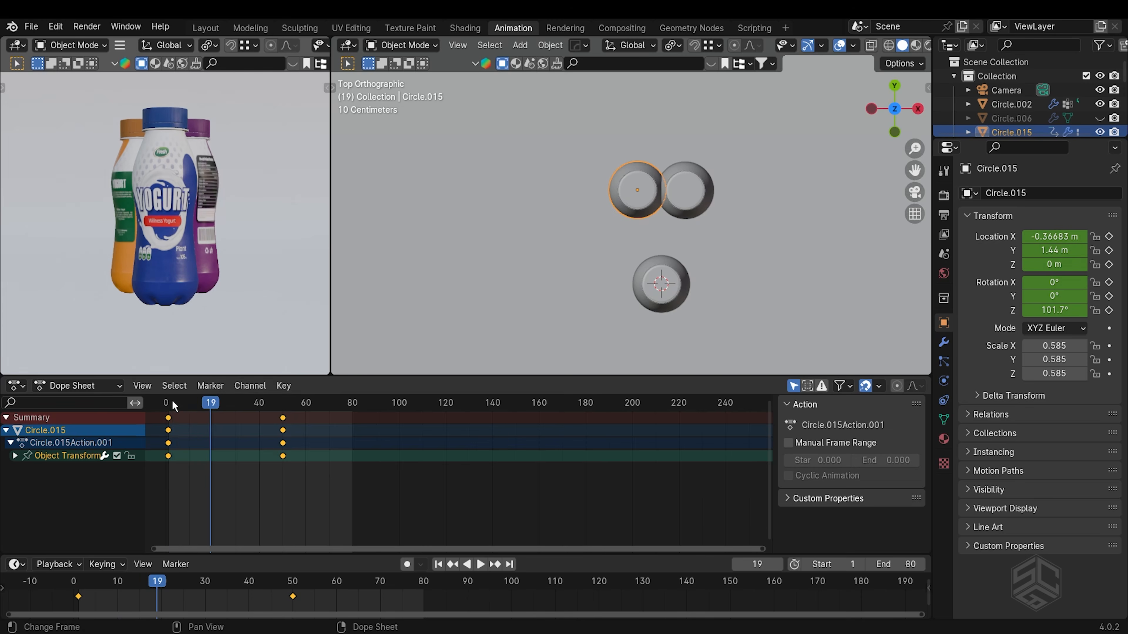
- Switch the Dope Sheet to the Graph Editor and lock all of the orange bottle's transform curves except X Location
left_click(9, 388)
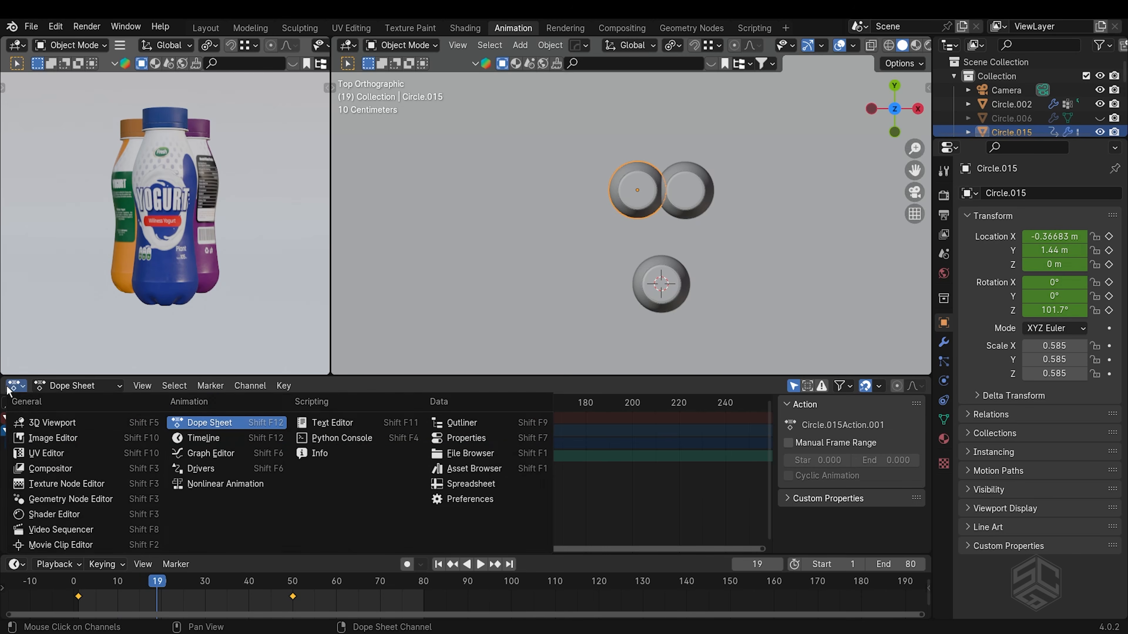
left_click(200, 453)
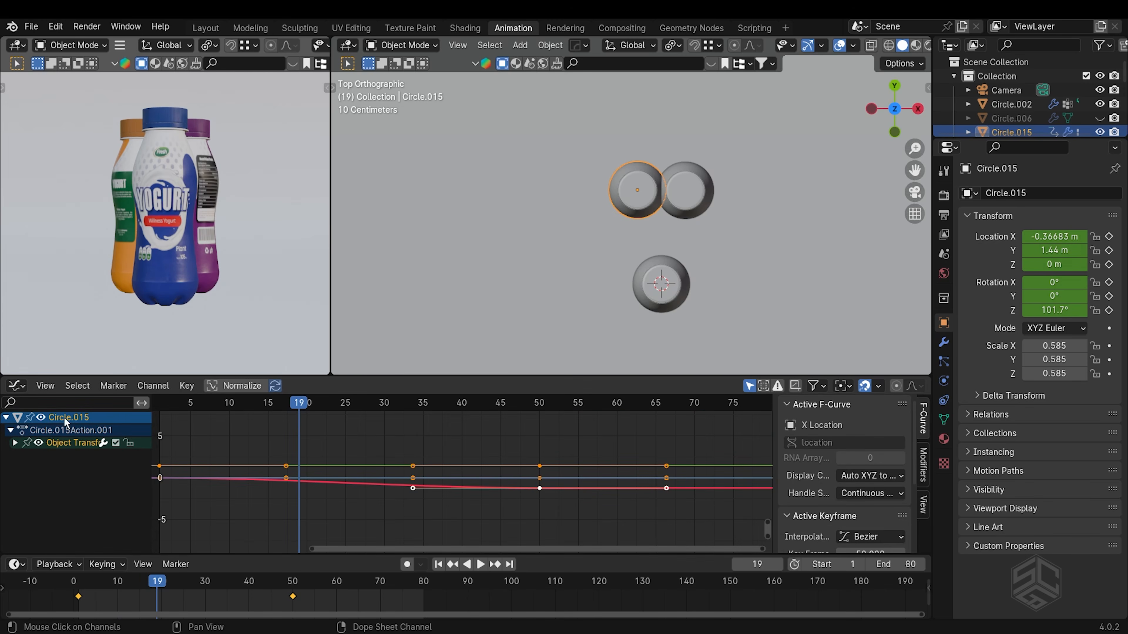
left_click(15, 443)
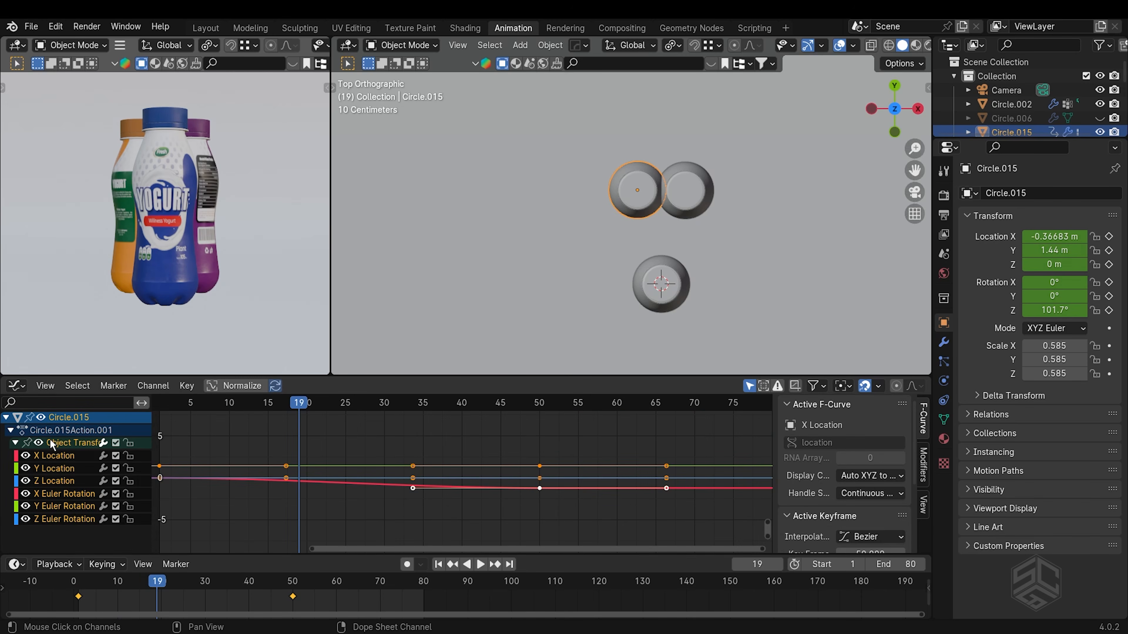
left_click(128, 444)
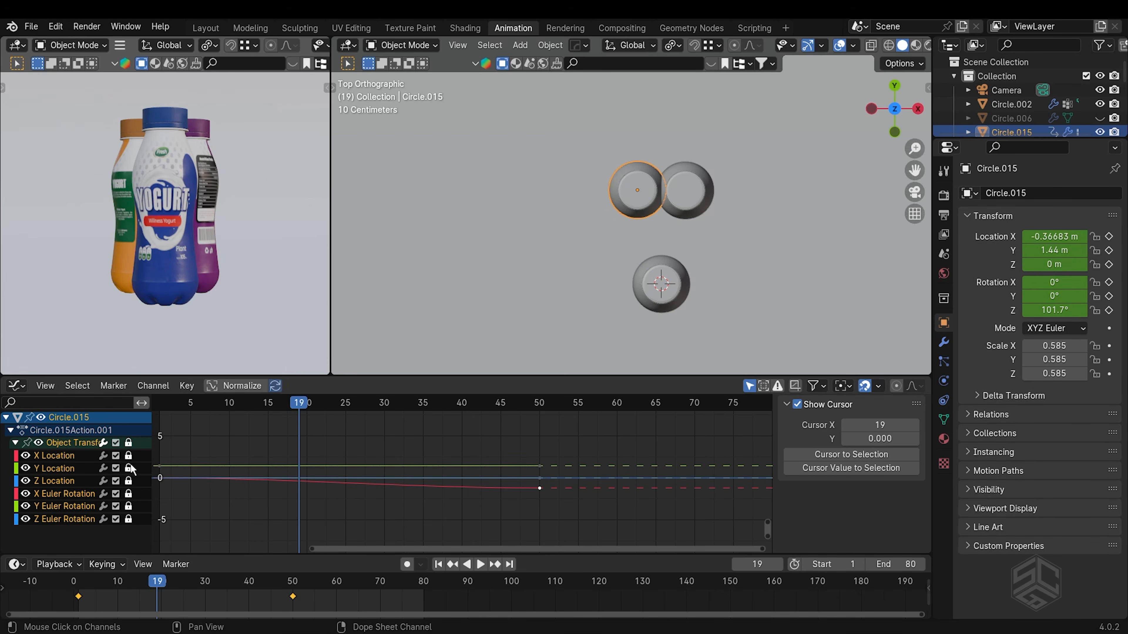
left_click(65, 457)
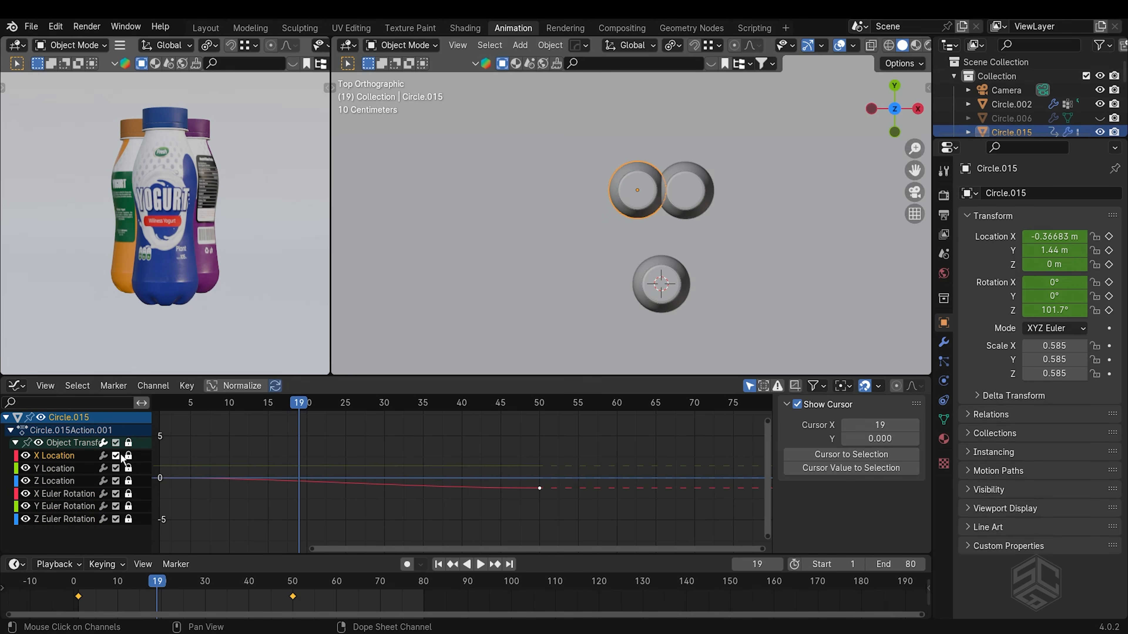
left_click(128, 456)
- Set the first X Location key's outgoing handle to Free, move it to about frame 8 and -1.1 for a fast start, and preview
key("grave")
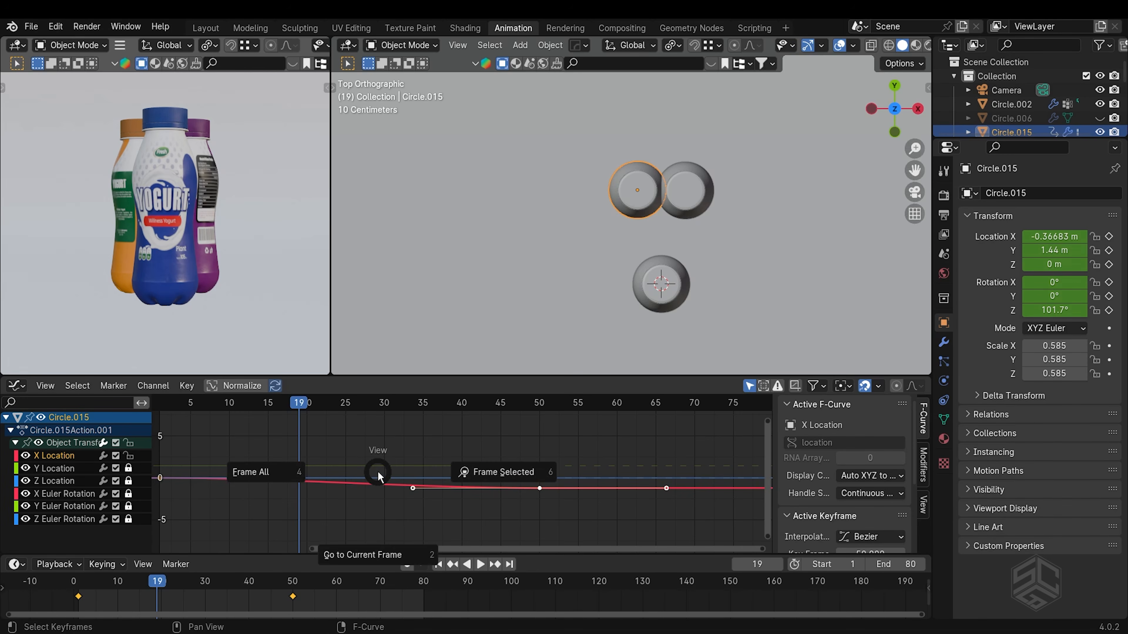
left_click(310, 470)
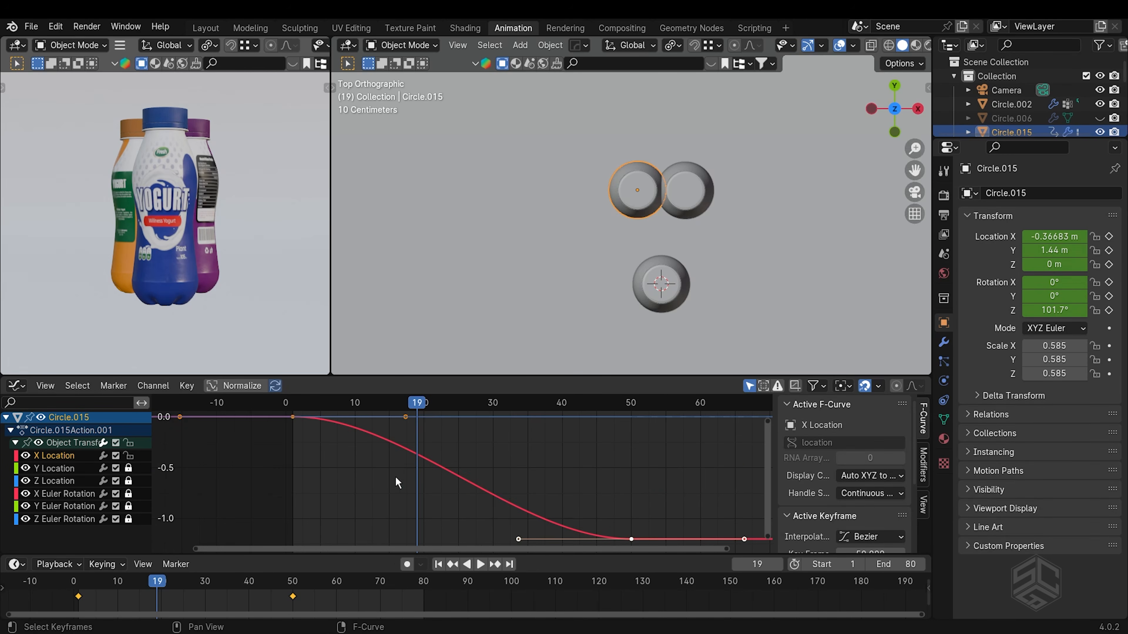
left_click(405, 416)
right_click(404, 415)
mouse_move(404, 415)
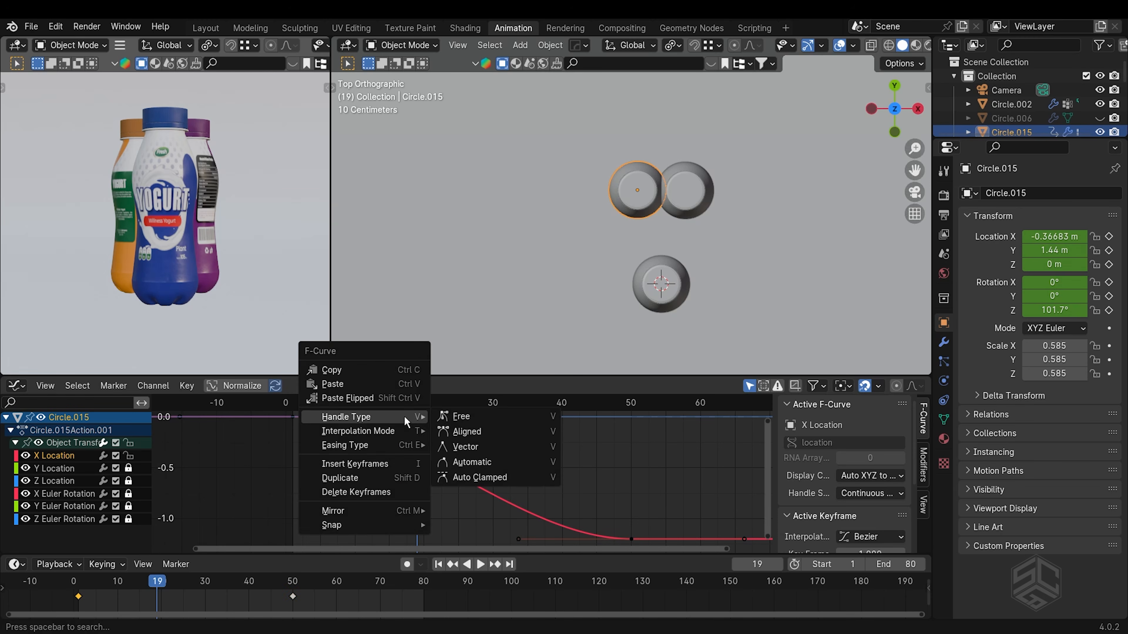
left_click(460, 418)
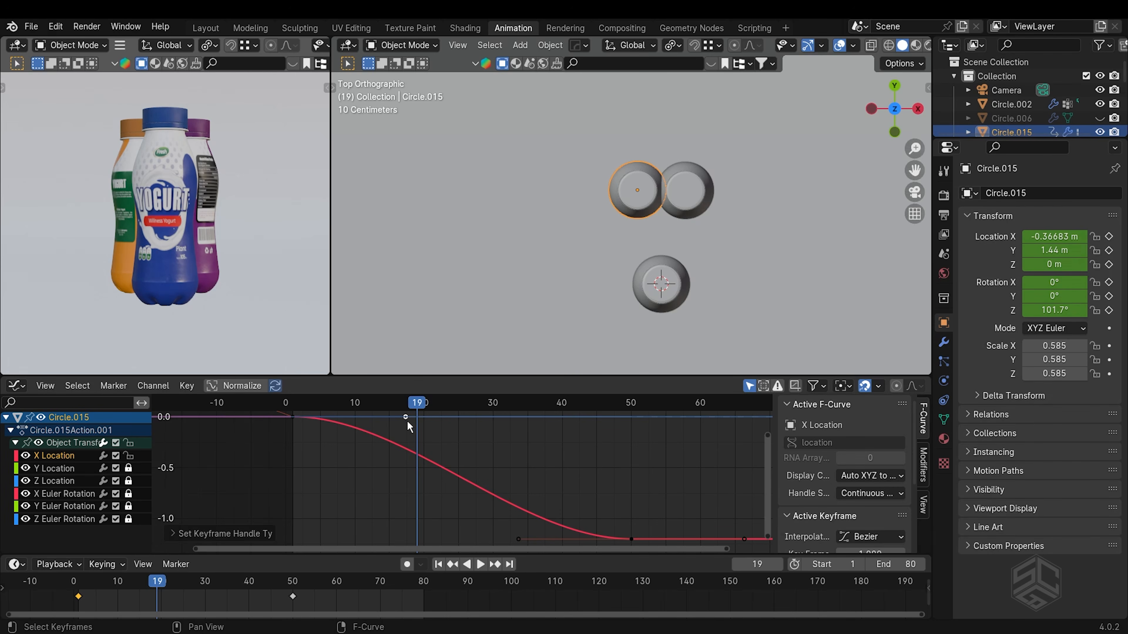
key("g")
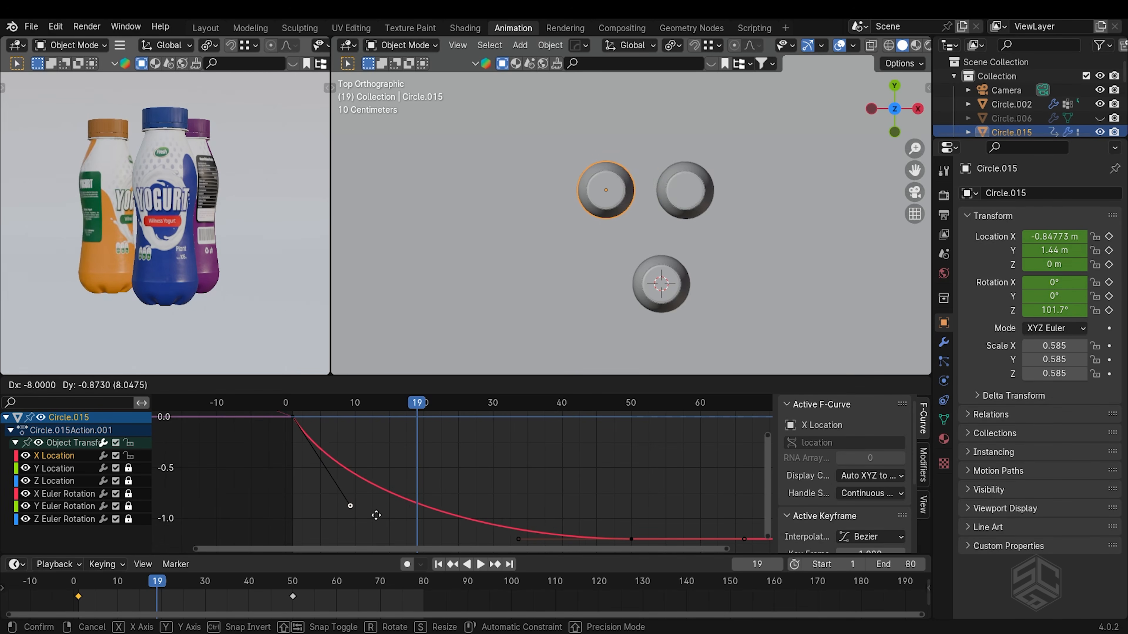
left_click(366, 536)
left_click(437, 564)
key("space")
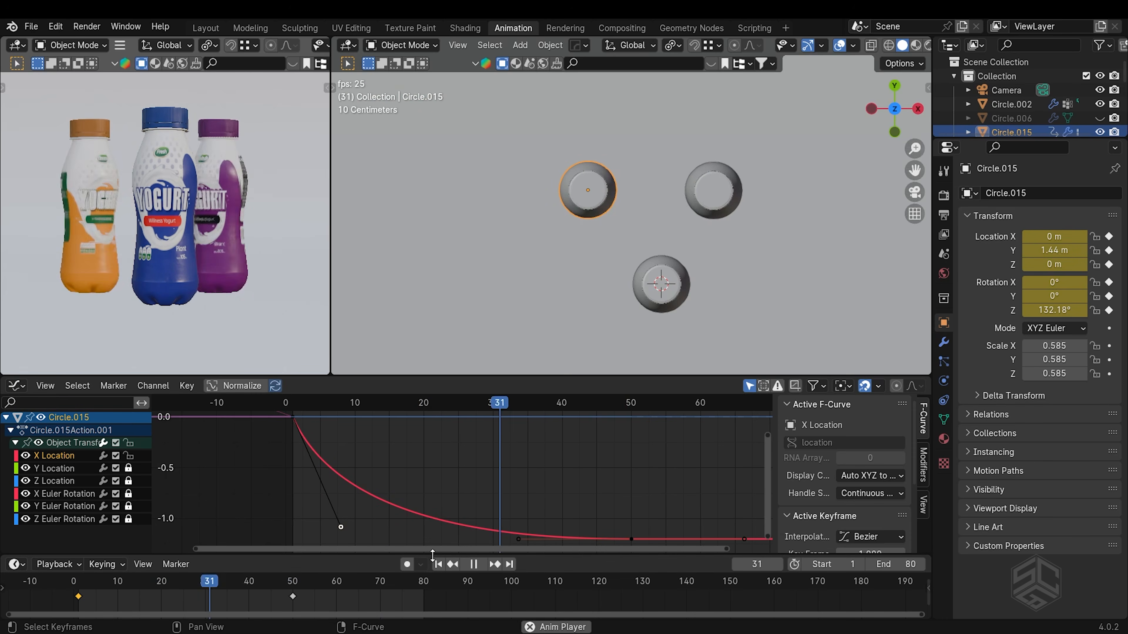
key("space")
- Lock the orange bottle's X Location curve, unlock its Z Euler Rotation curve, and frame that curve in the graph
left_click(63, 480)
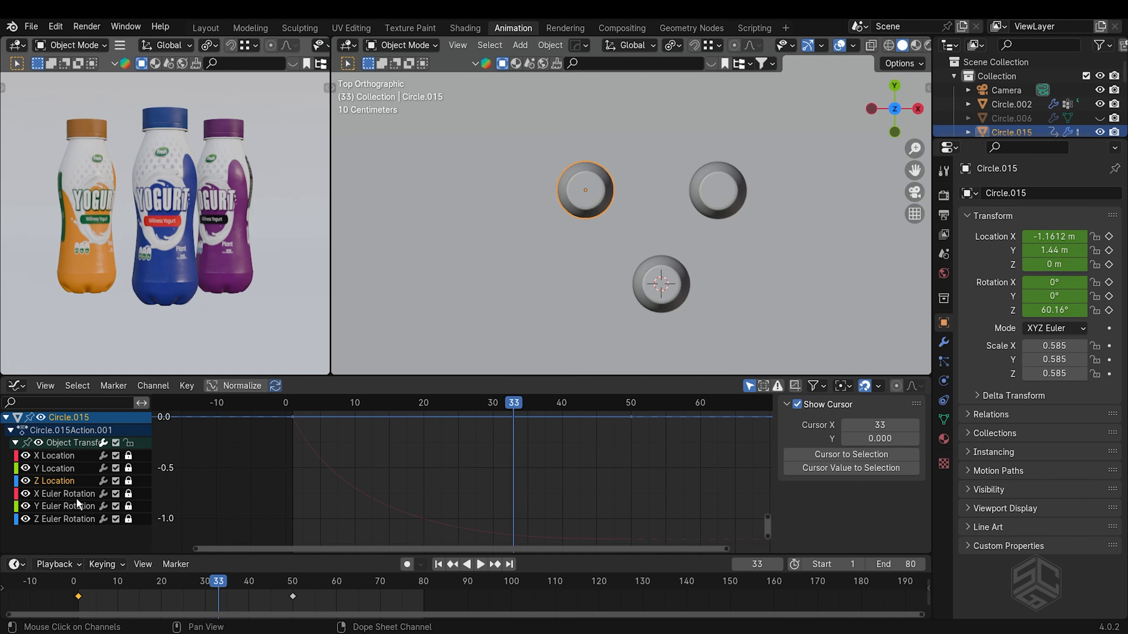
left_click(129, 519)
left_click(84, 521)
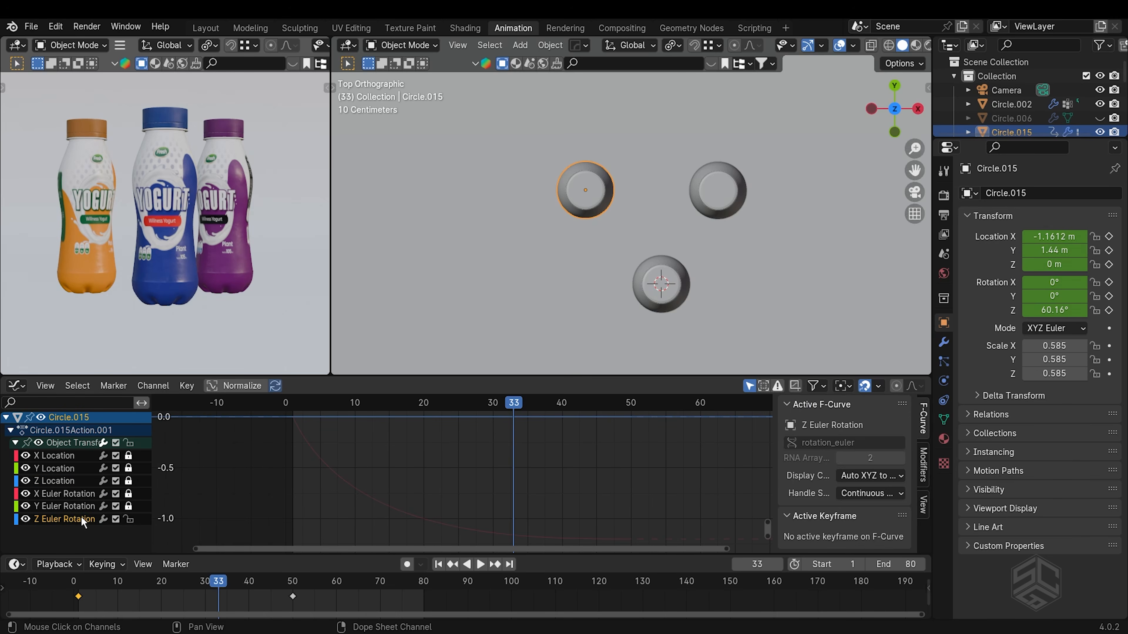
key("grave")
left_click(308, 486)
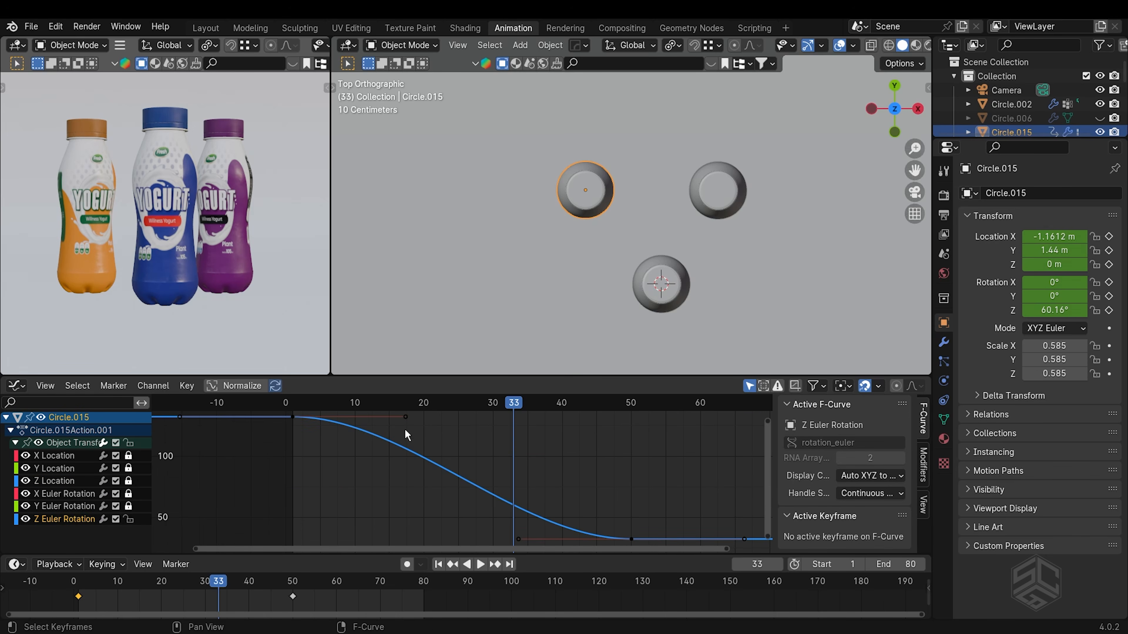
- Set the first Z Euler Rotation key's outgoing handle to Free, move it to about frame 7 and 30°, and preview the motion
left_click(404, 416)
key("v")
left_click(408, 420)
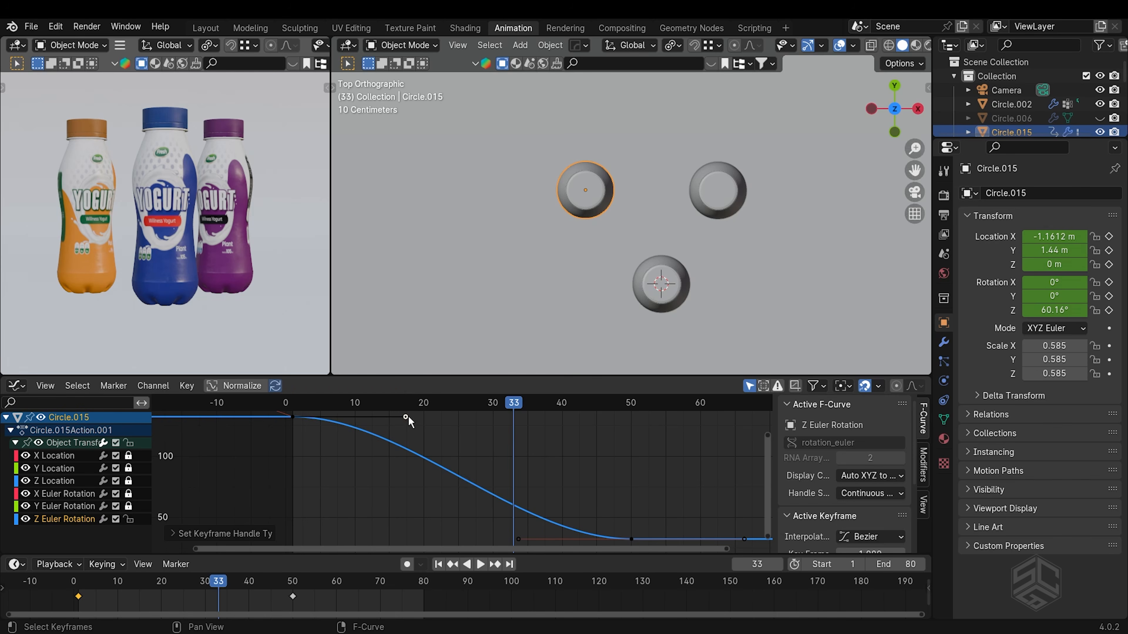
key("g")
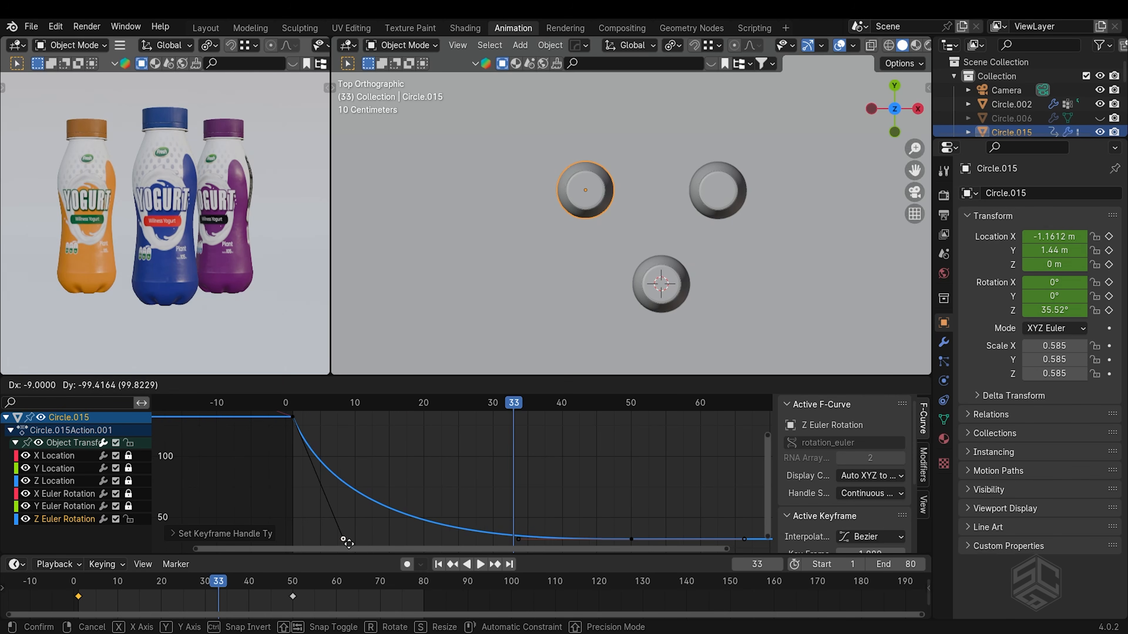
left_click(338, 569)
left_click(434, 563)
key("space")
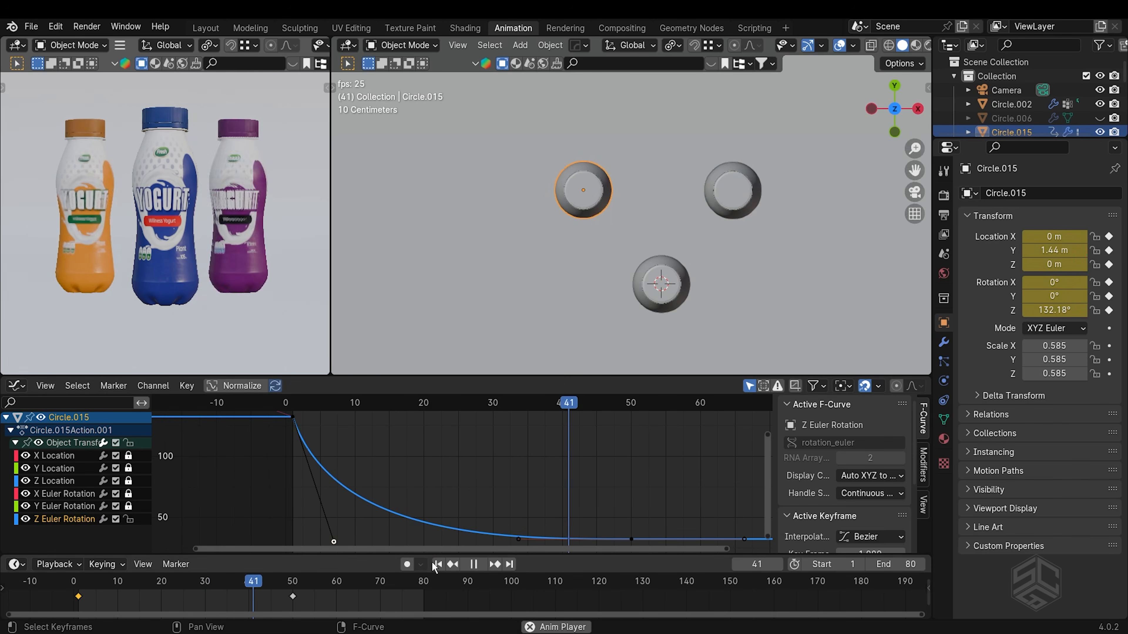
key("space")
left_click_drag(310, 402, 403, 423)
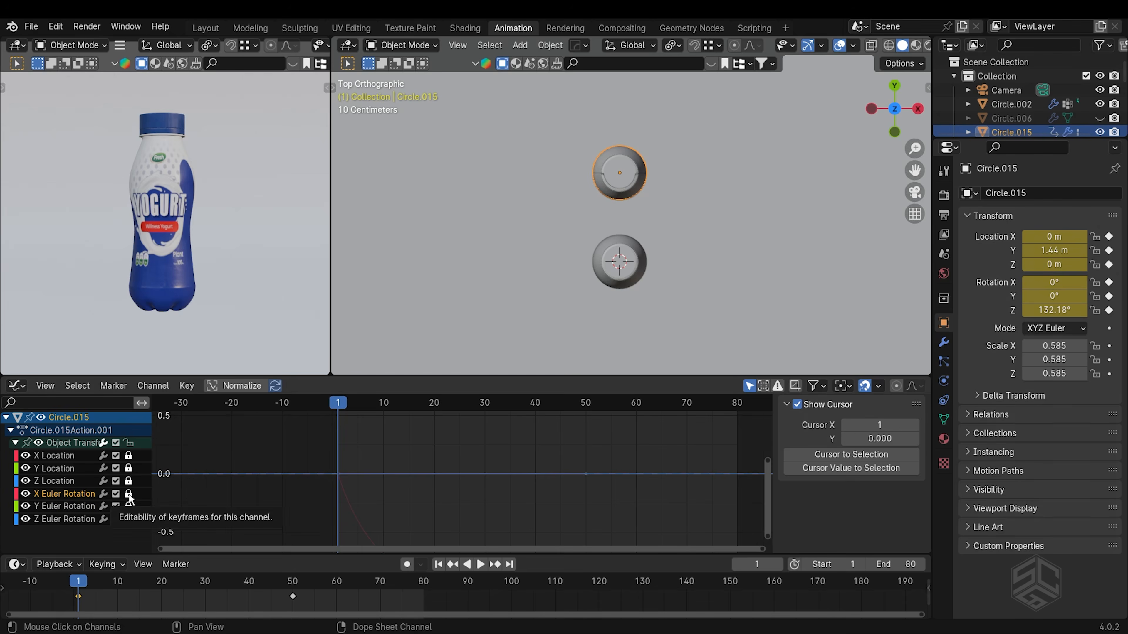
- Unlock the orange bottle's X Euler Rotation curve and move its first key to about -7.3° so the bottle starts tilted
left_click(128, 494)
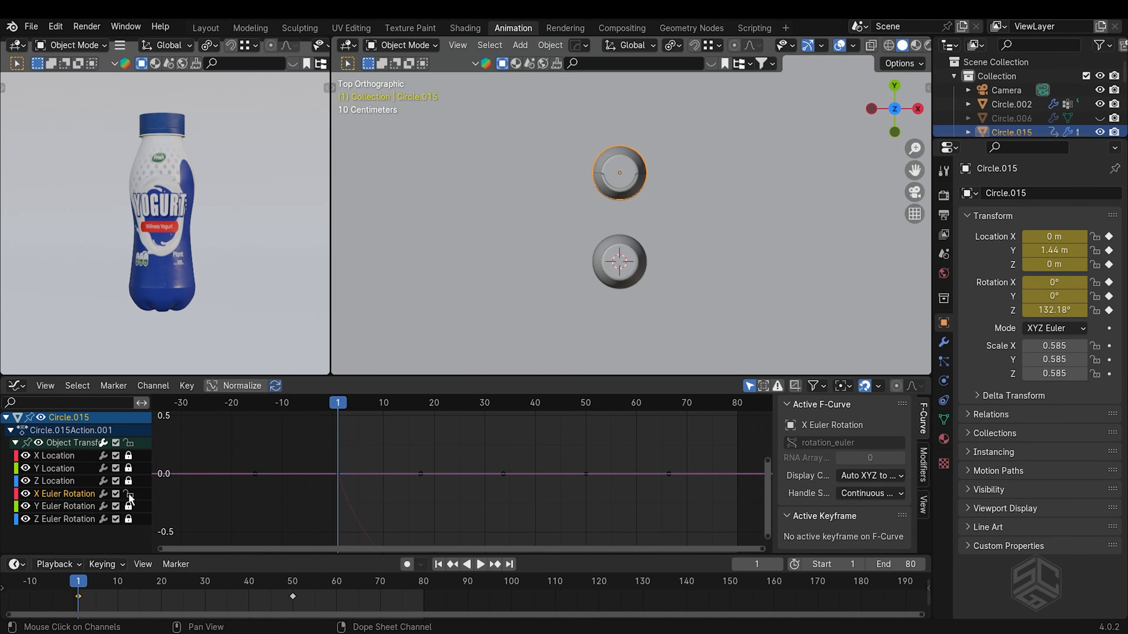
scroll(365, 483, "down", 2)
left_click_drag(257, 453, 456, 488)
key("g")
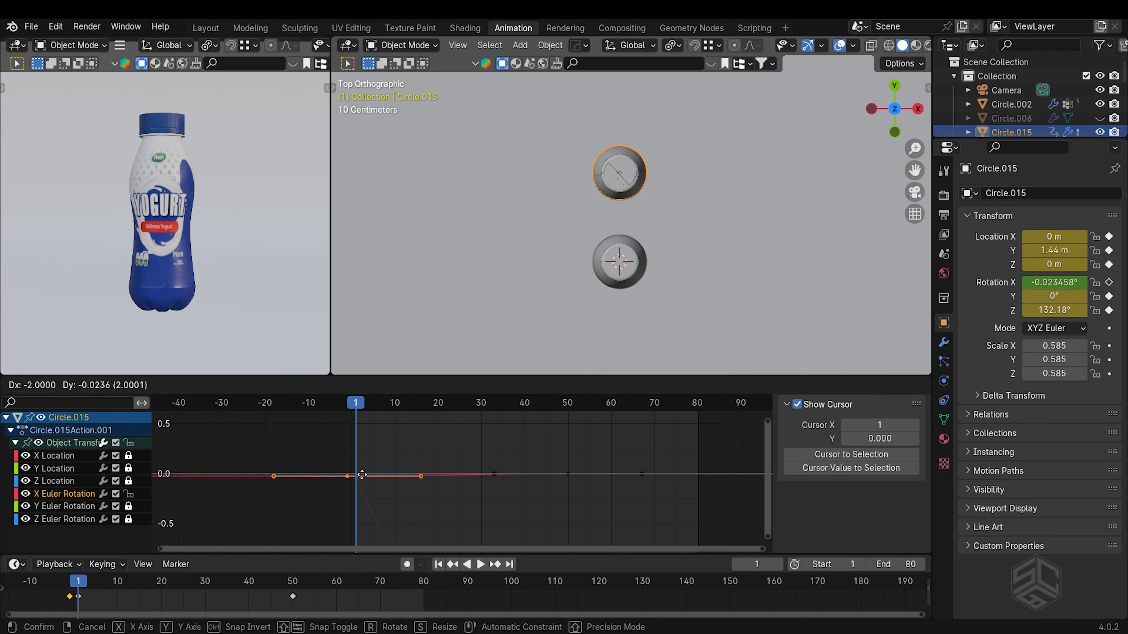
left_click(365, 473)
key("grave")
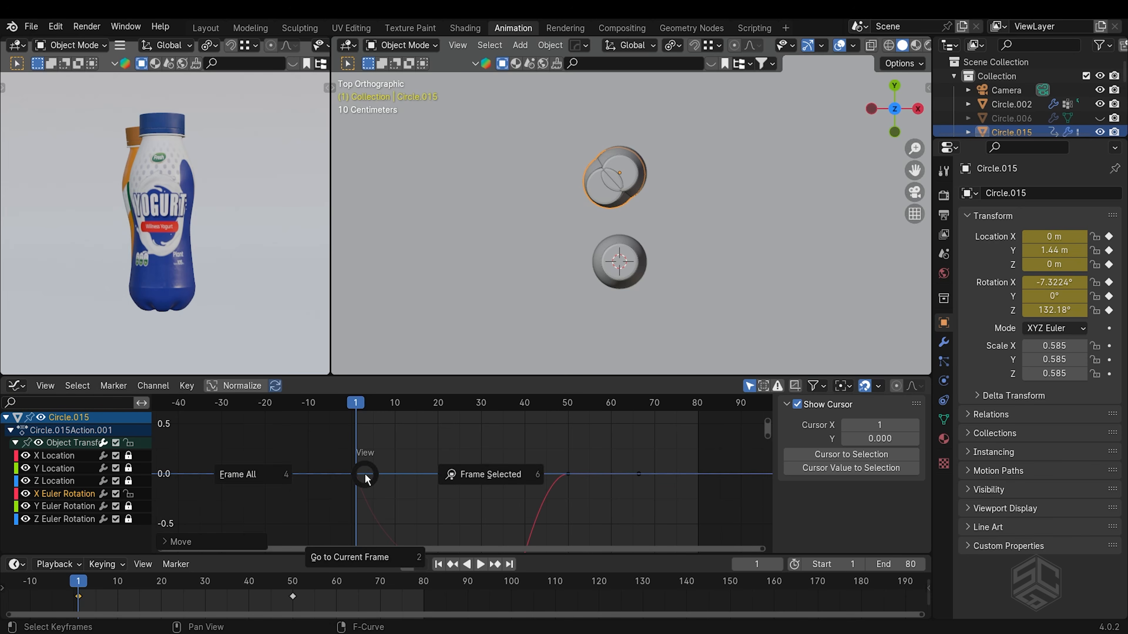
left_click(278, 475)
key("space")
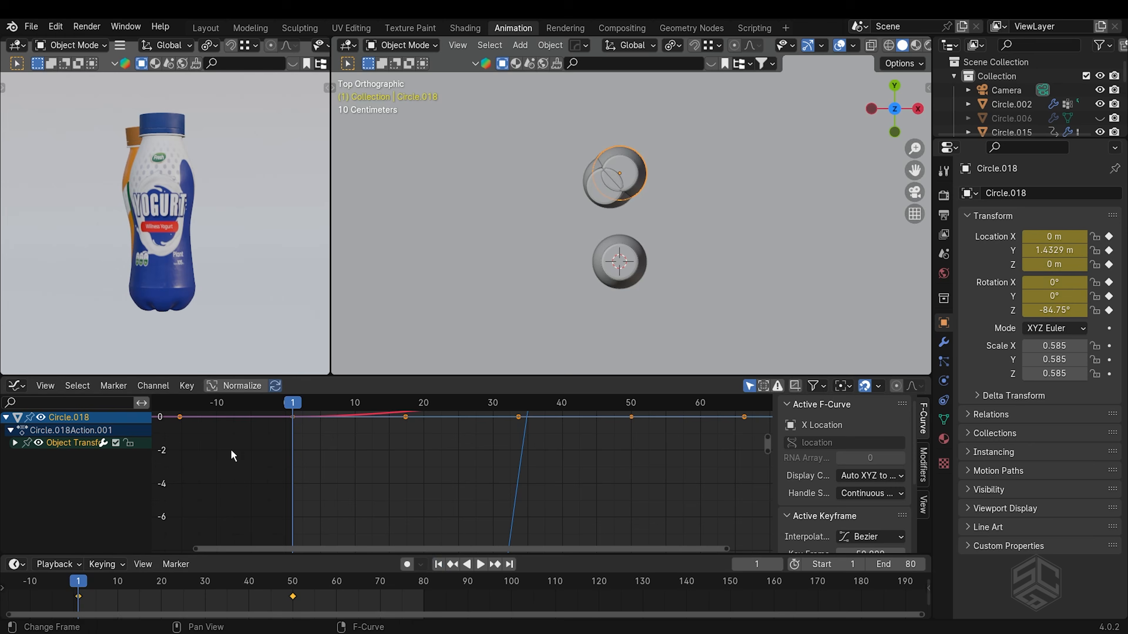
- Lock all of the purple bottle's transform curves except X Location and frame that curve
left_click(16, 443)
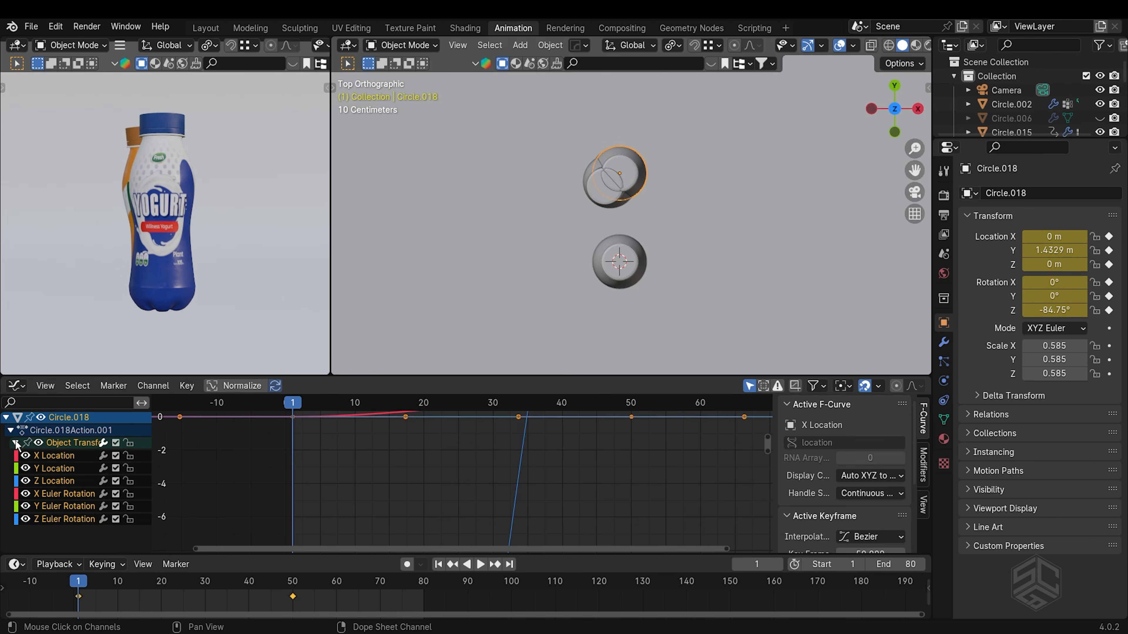
key("Tab")
left_click(129, 457)
left_click(60, 456)
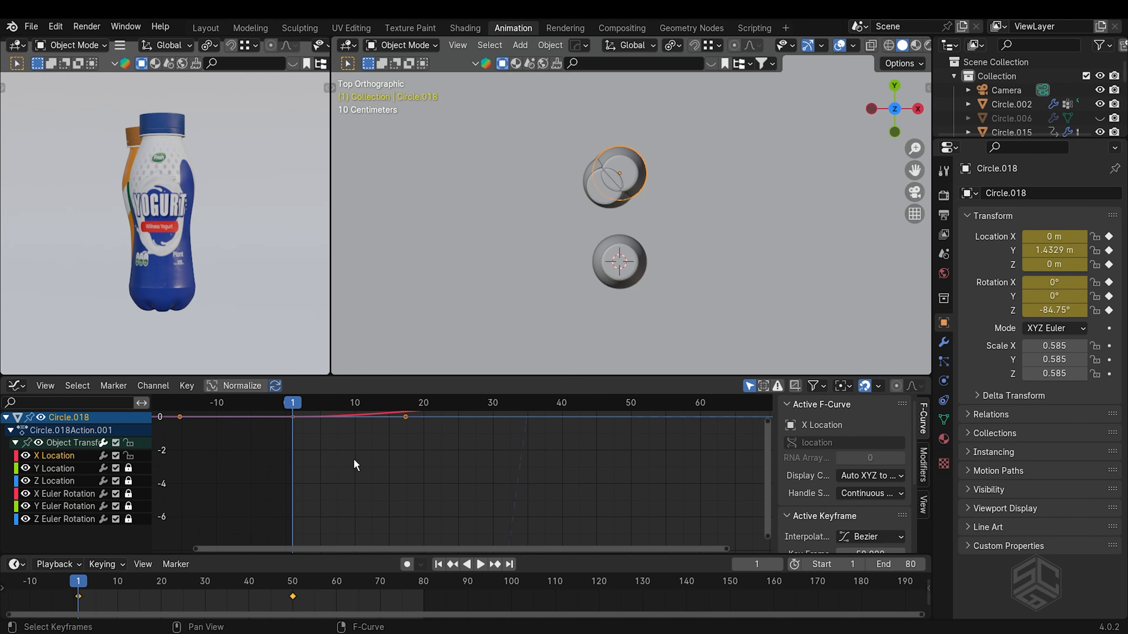
key("grave")
left_click(247, 457)
- Set the purple bottle's first X Location key's outgoing handle to Free, move it to about frame 3 and 1.3, and preview
key("v")
left_click(329, 532)
key("g")
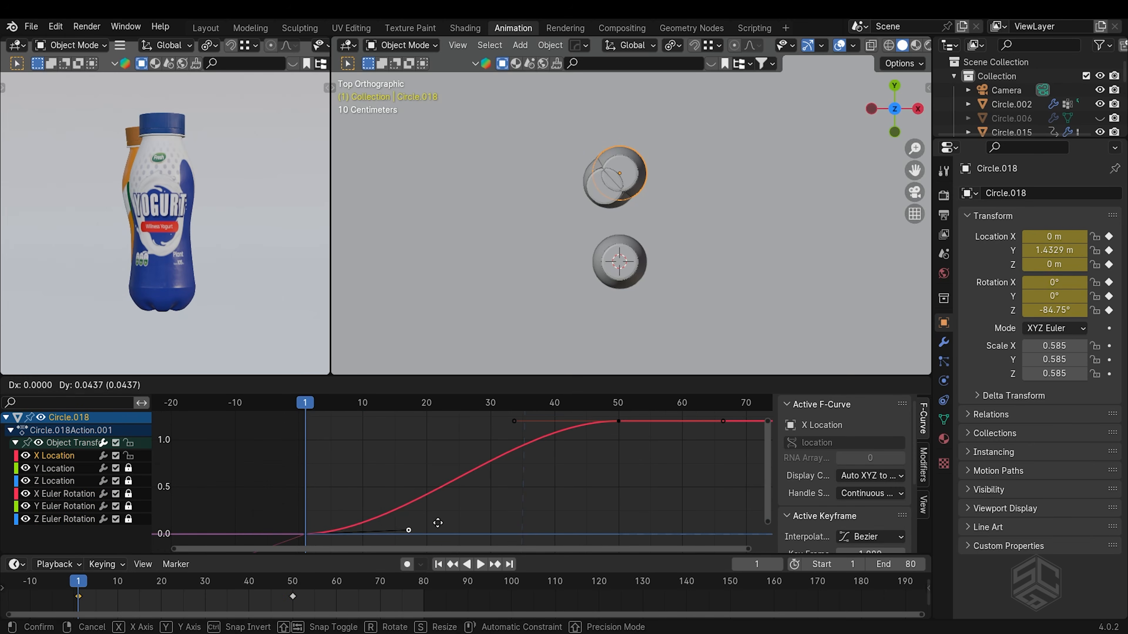
left_click(360, 423)
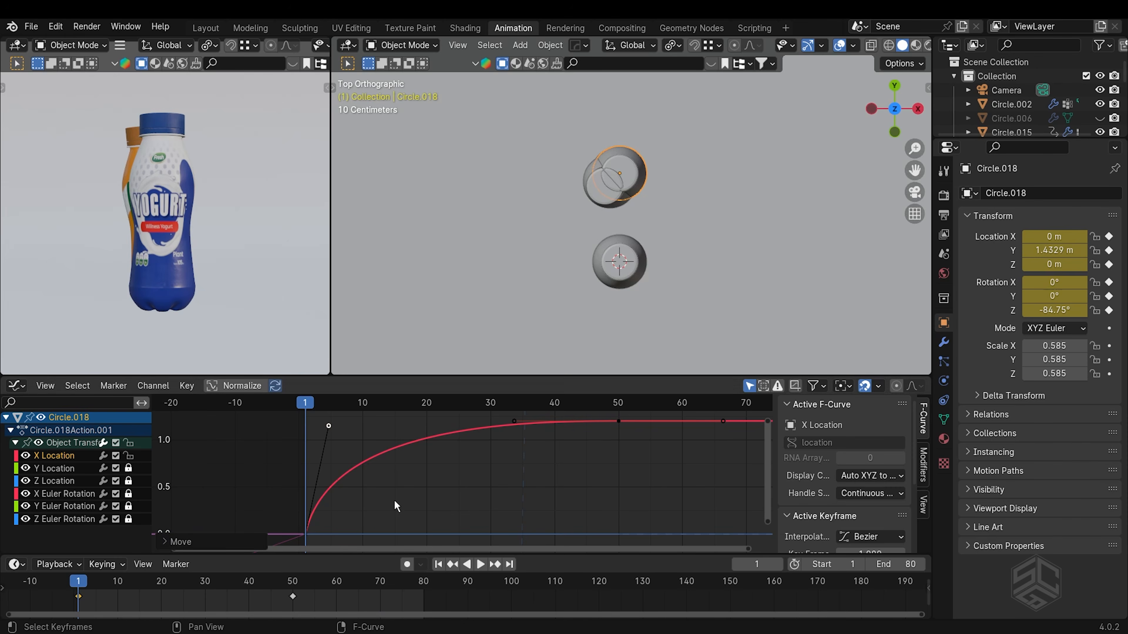
key("space")
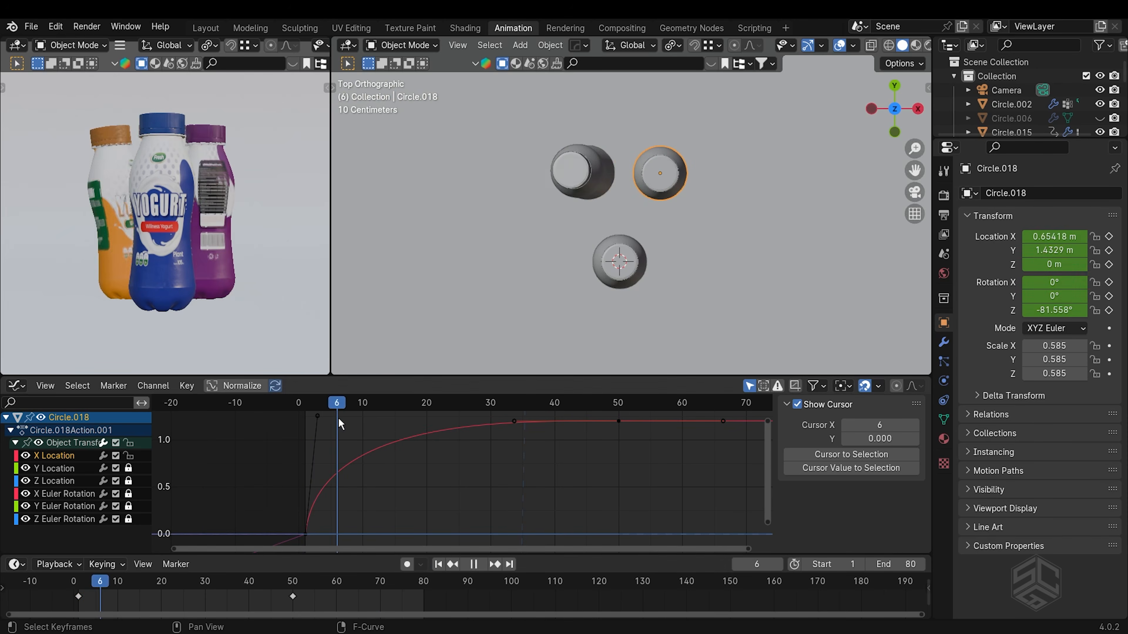
left_click_drag(339, 417, 356, 417)
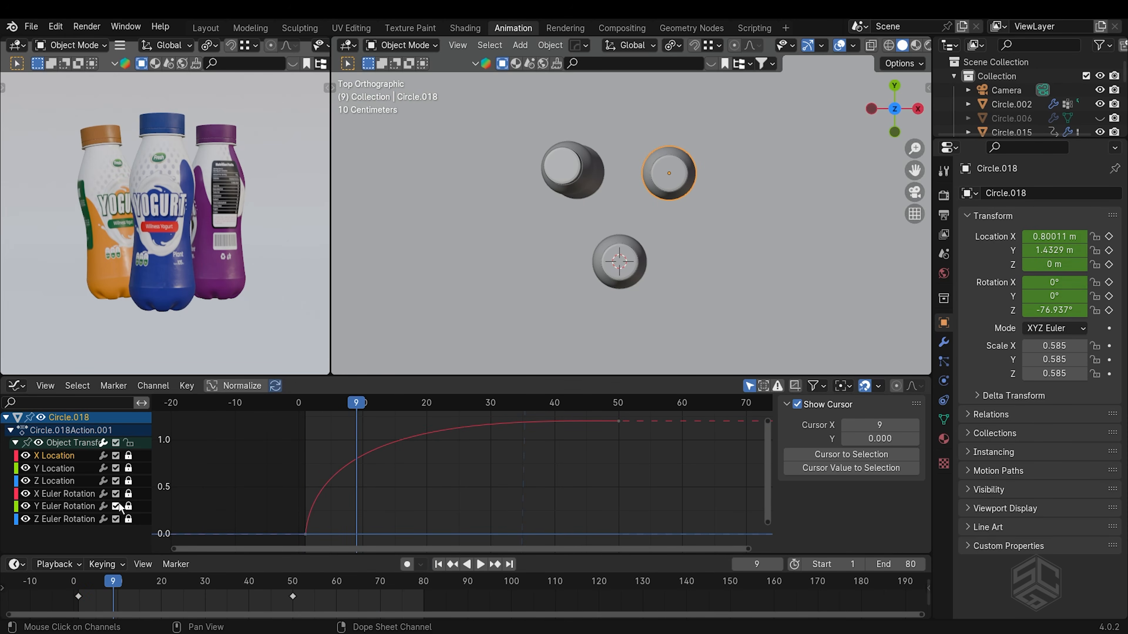
- Make Z Euler Rotation the purple bottle's only unlocked curve and frame it in the graph
left_click(129, 518)
key("grave")
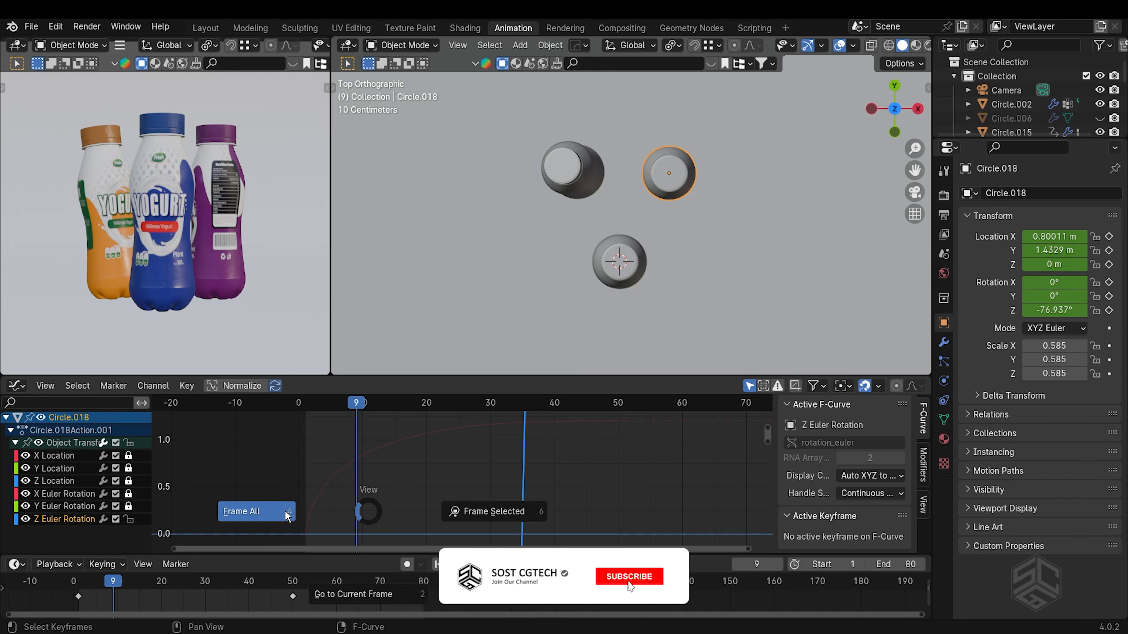
left_click(288, 516)
- Set the purple bottle's first Z Euler Rotation key's outgoing handle to Free, move it to about frame 1 and 33°, and preview
left_click(413, 530)
key("v")
left_click(414, 532)
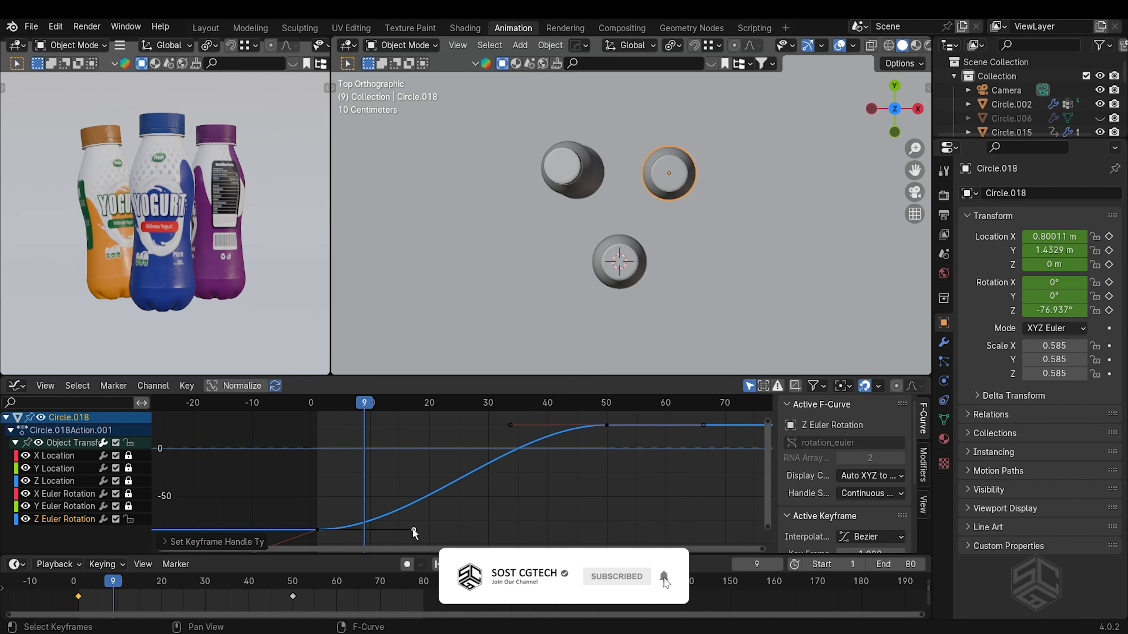
key("g")
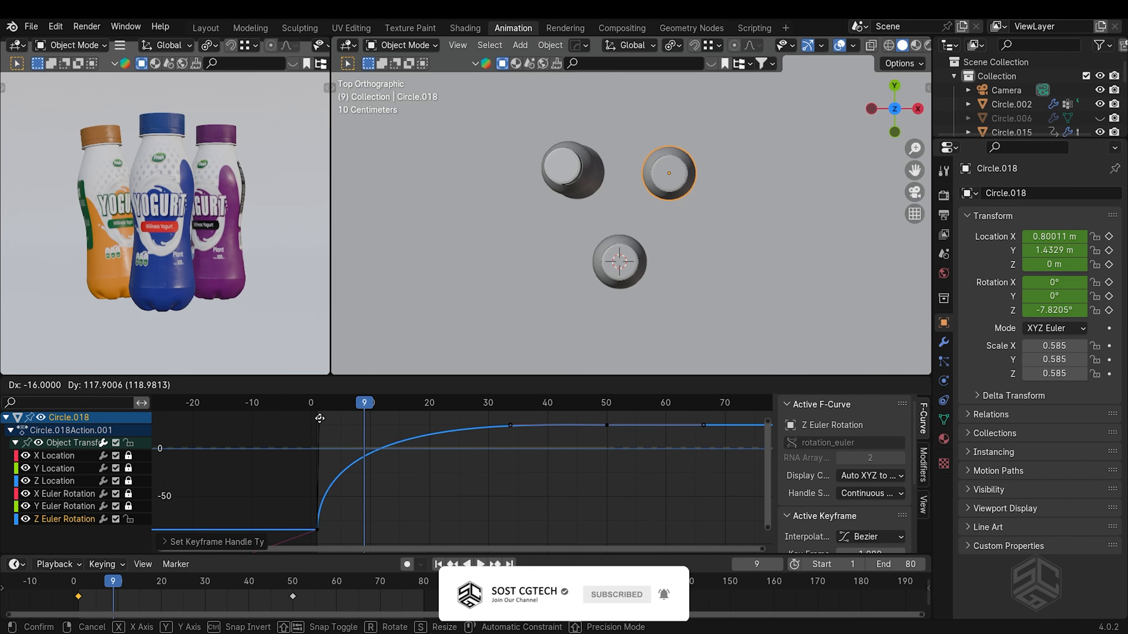
left_click(315, 417)
left_click(439, 564)
key("space")
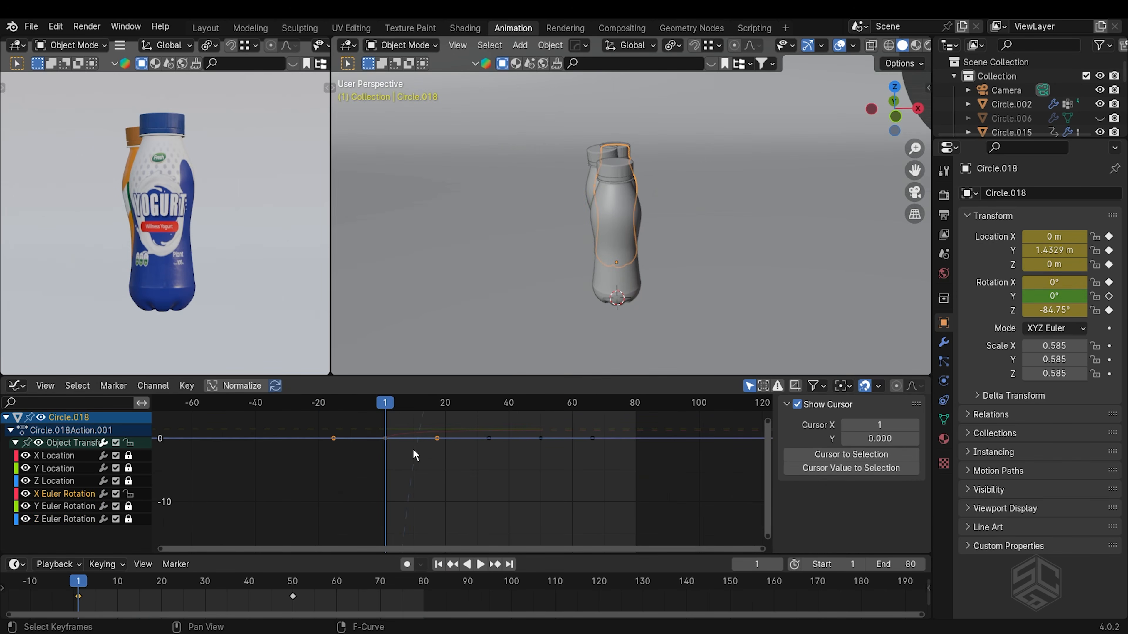
- Move the purple bottle's first X Euler Rotation key vertically to about -5.6° so the bottle starts tilted
key("g")
key("y")
left_click(428, 486)
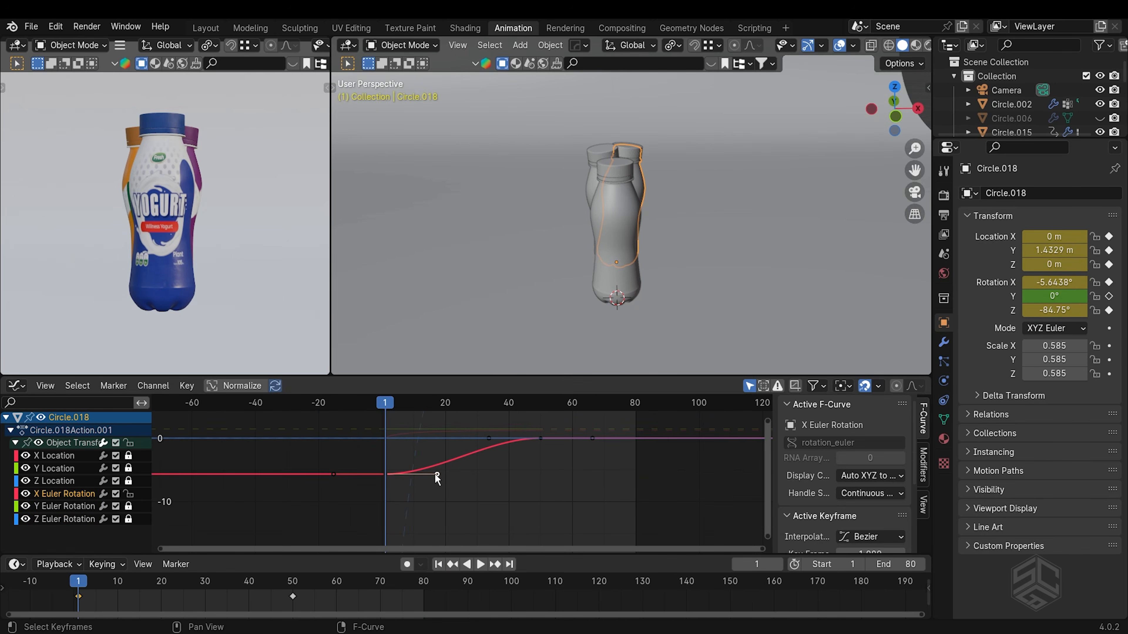
- Set the first X Euler Rotation key's outgoing handle to Free and move it to about frame 10 and 0.7°
key("v")
left_click(422, 429)
key("g")
left_click(449, 463)
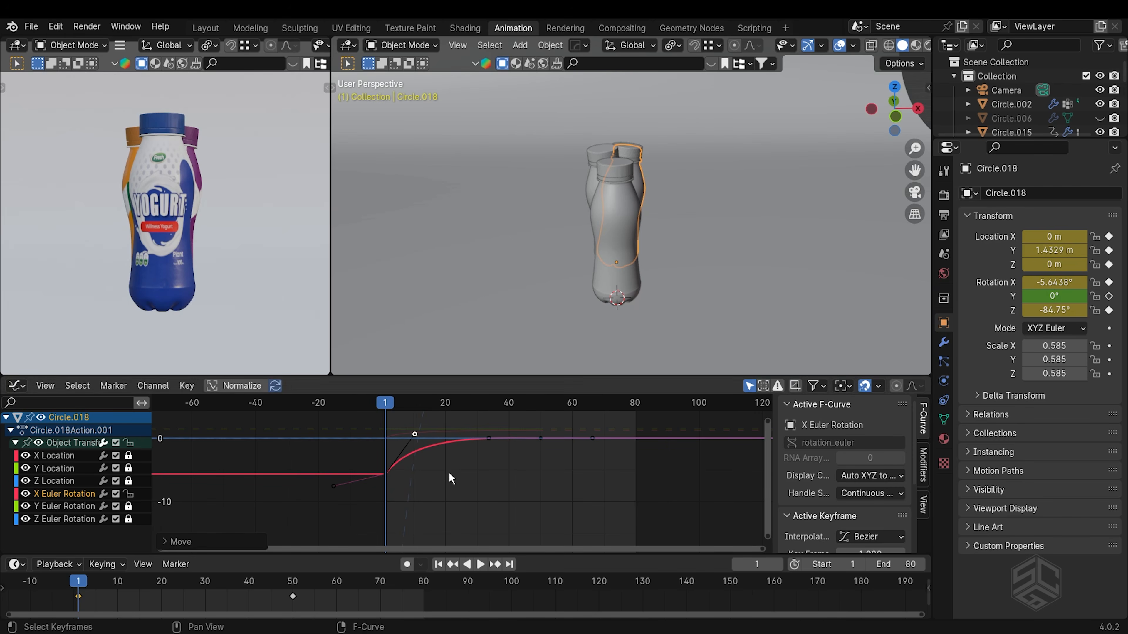
- Set the animation's end frame to 70 and play it back
key("space")
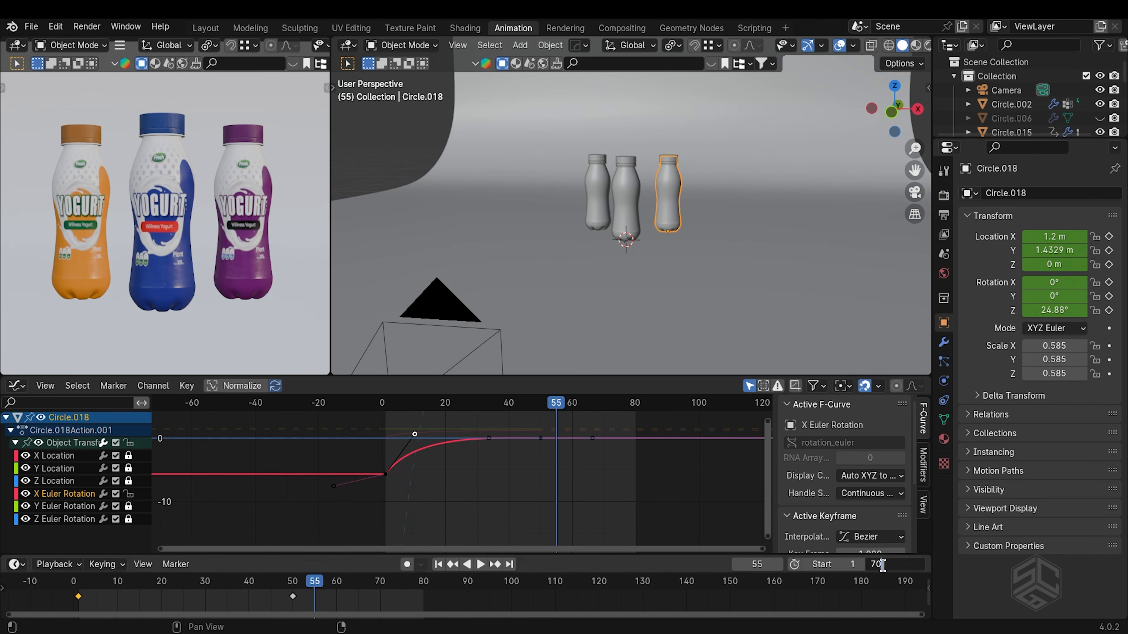
key("space")
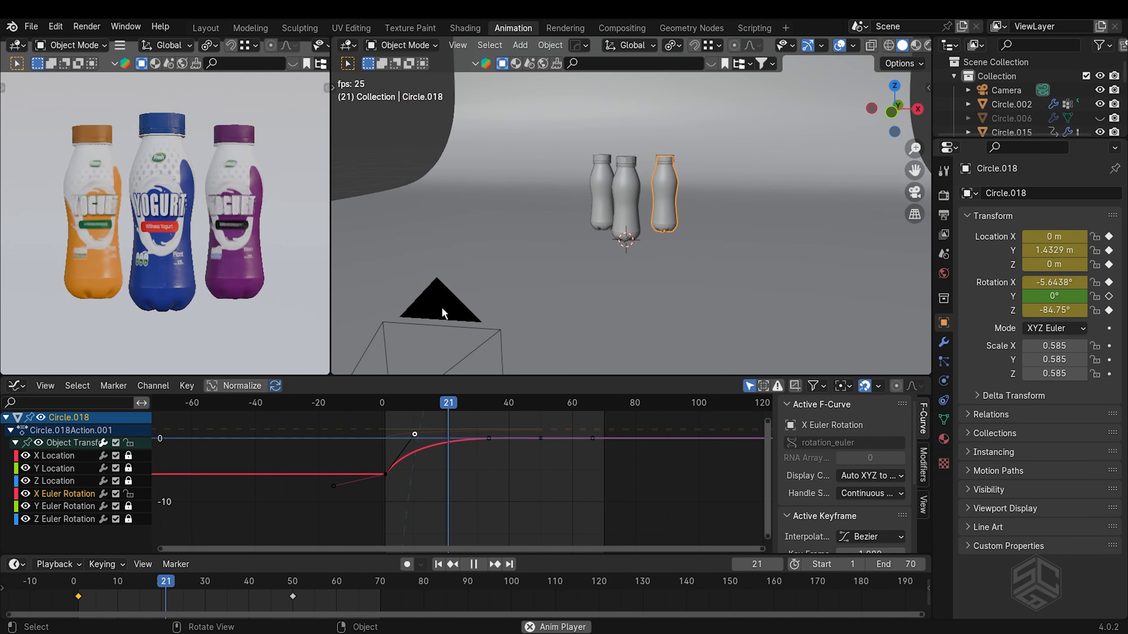
key("space")
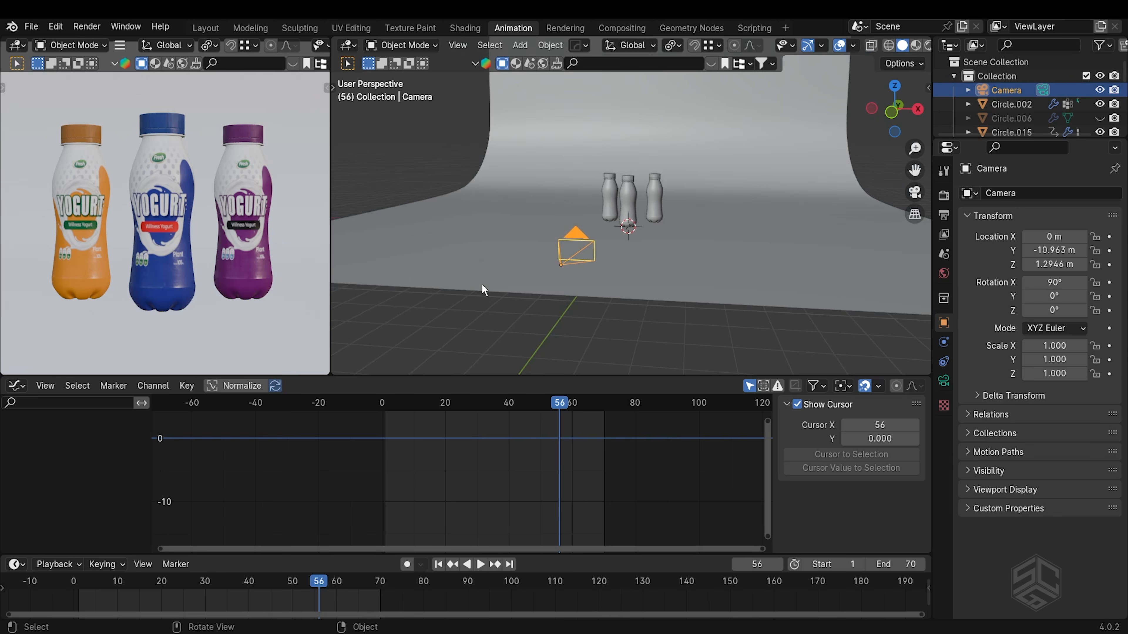
- Insert a Location & Rotation keyframe for the camera at frame 50
middle_click_drag(484, 290, 612, 278)
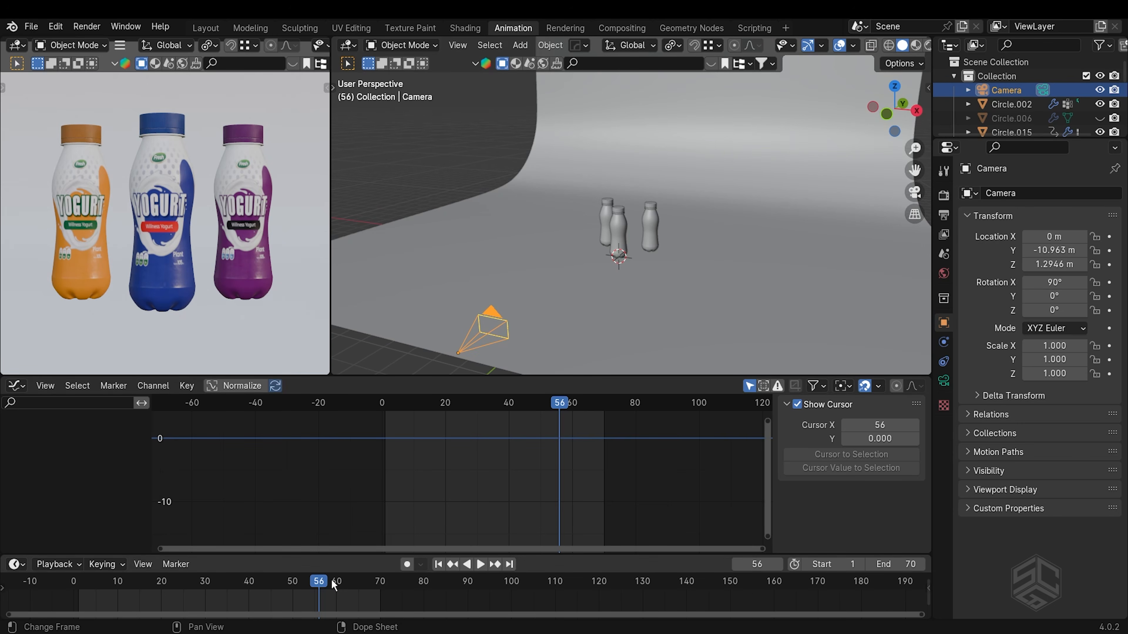
left_click_drag(334, 585, 292, 586)
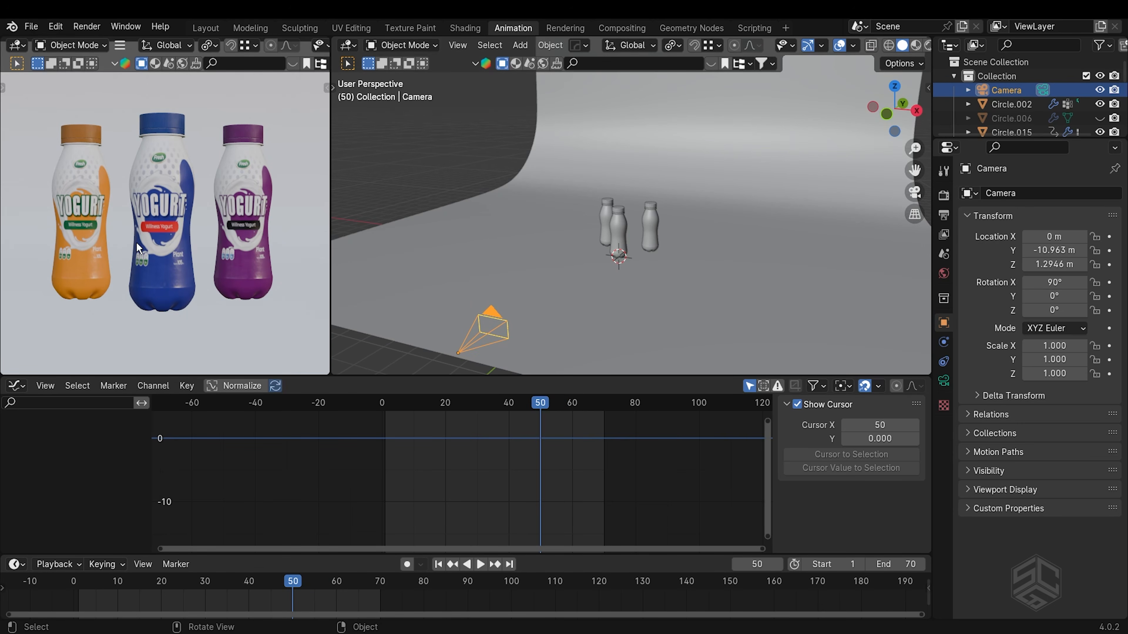
key("i")
left_click(479, 319)
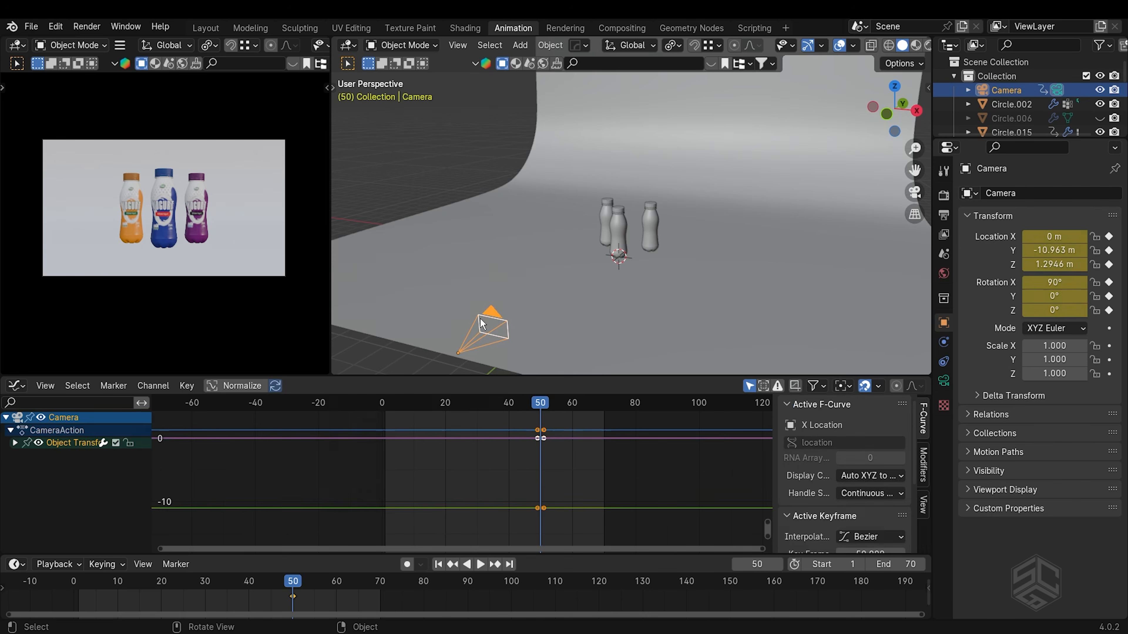
- At frame 1, move the camera toward the bottles along Y to about -7.23 m
left_click(439, 565)
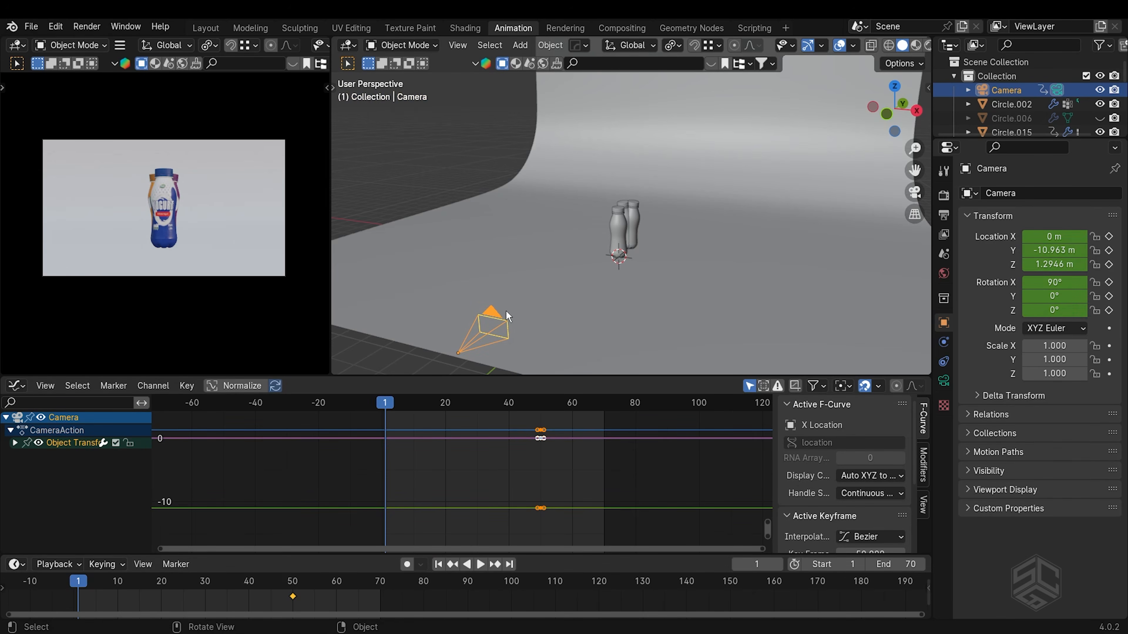
key("g")
key("y")
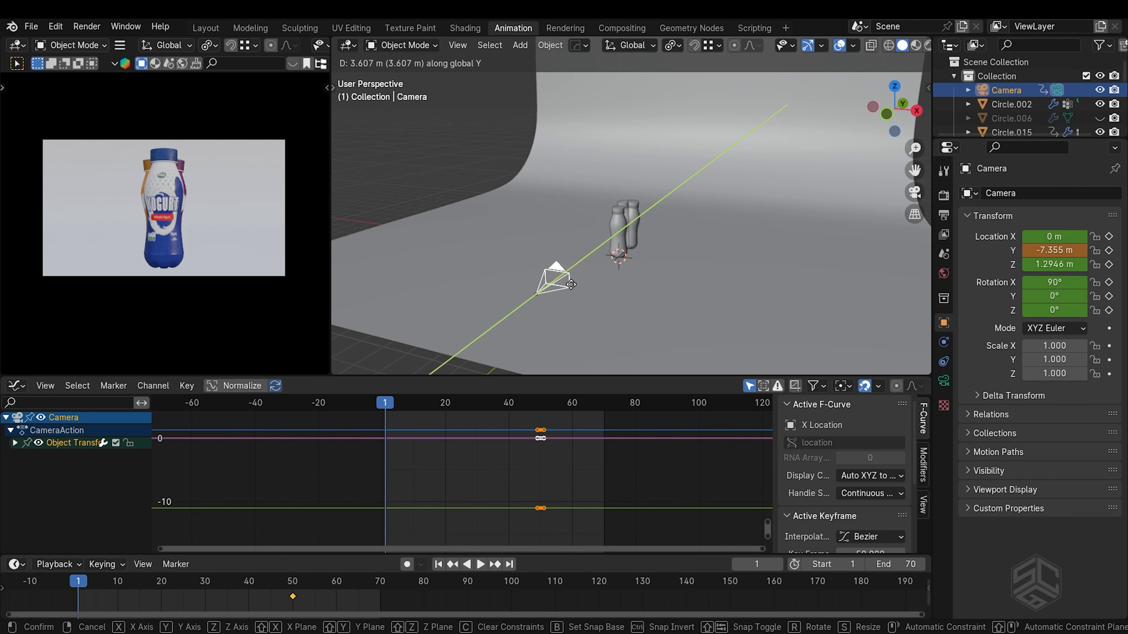
left_click(573, 282)
- Insert a Location & Rotation keyframe for the camera at frame 1 and play the animation
key("i")
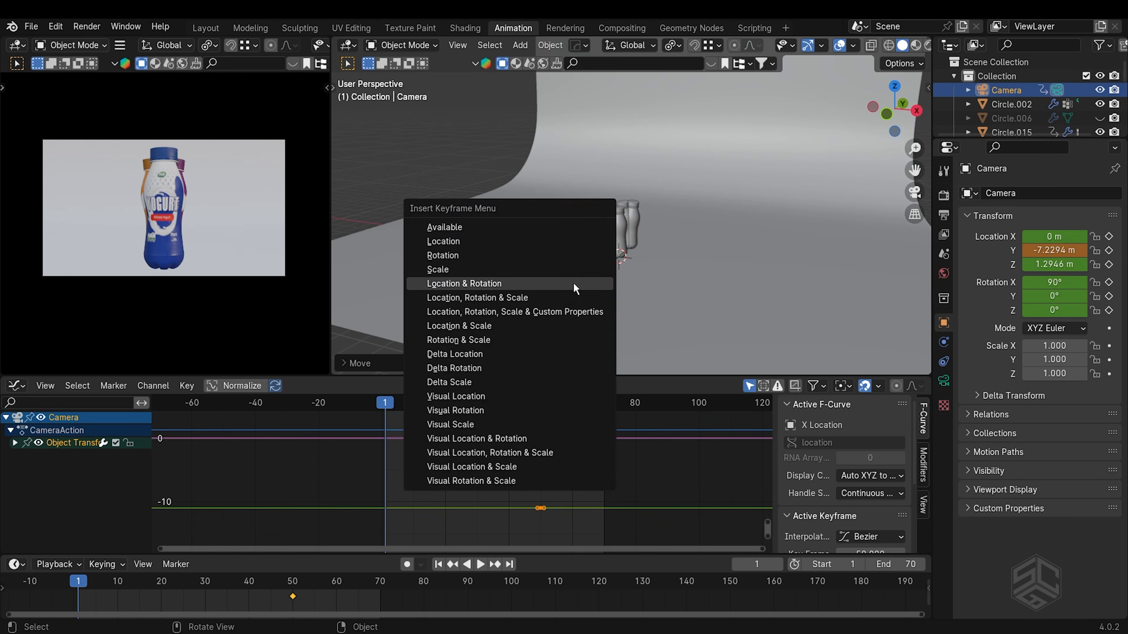
left_click(575, 286)
key("space")
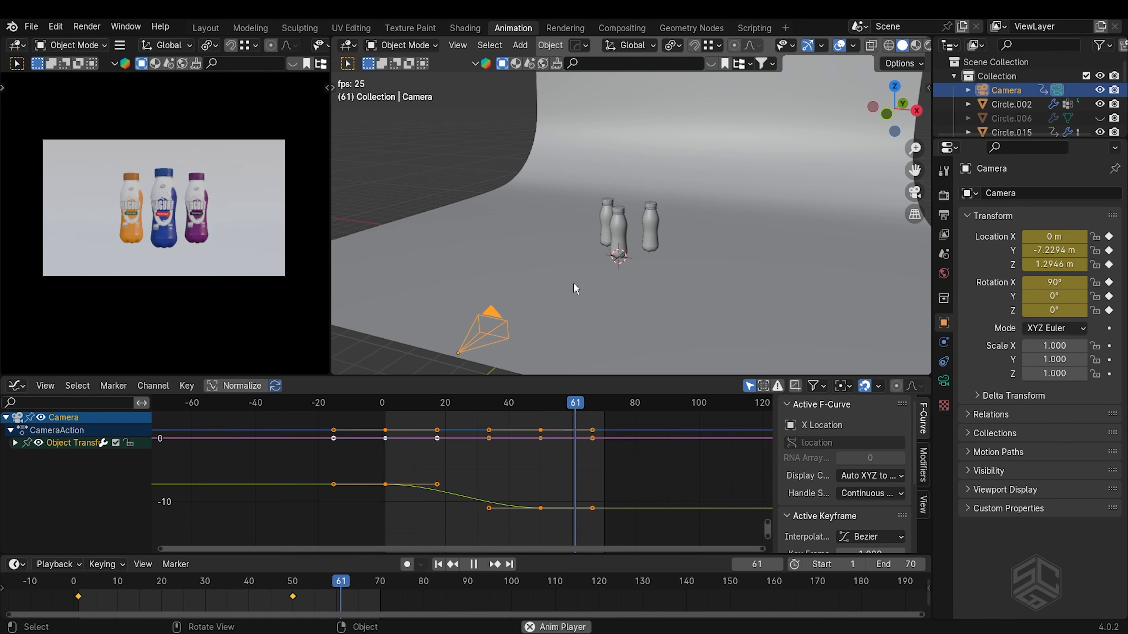
key("space")
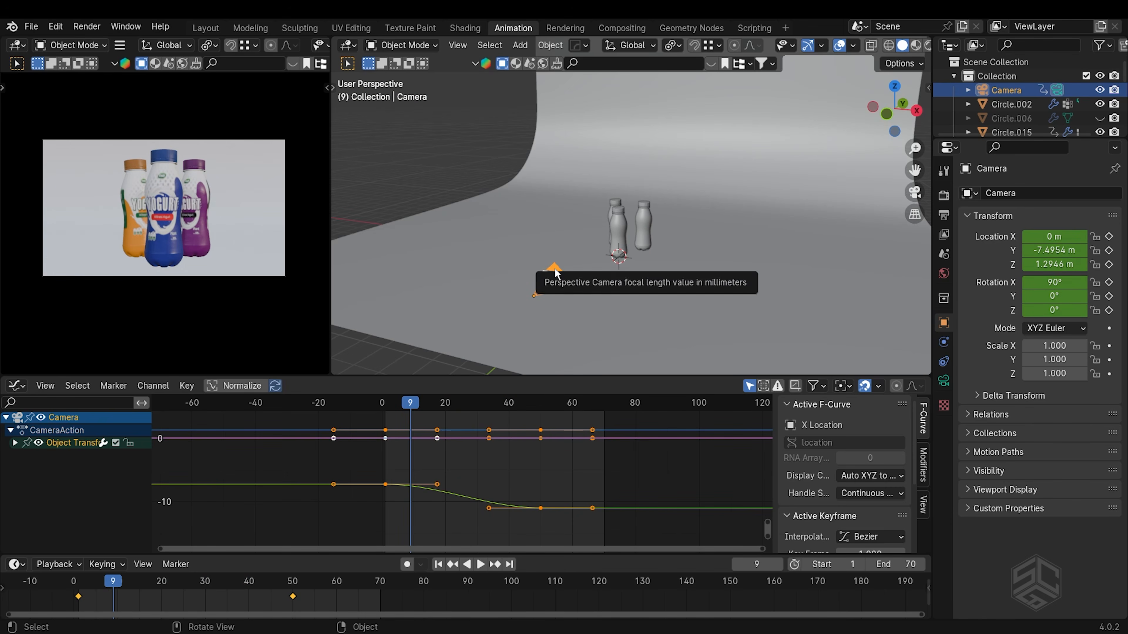
- Lock all the camera's Object Transforms animation channels except Y Location, leaving only that curve editable
left_click(128, 443)
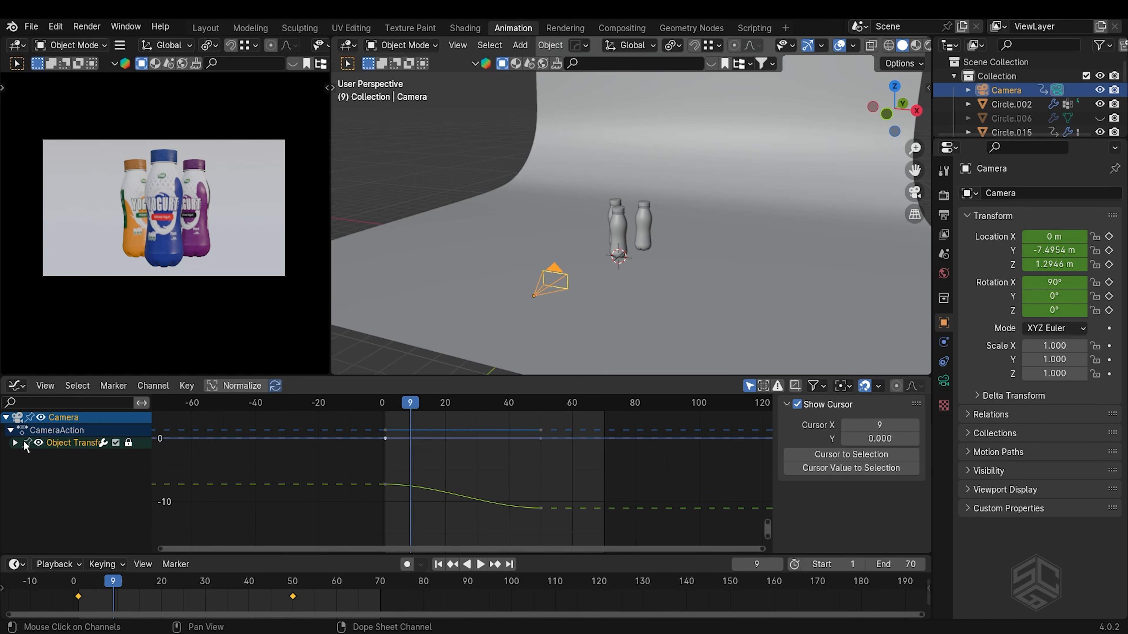
left_click(15, 443)
left_click(63, 469)
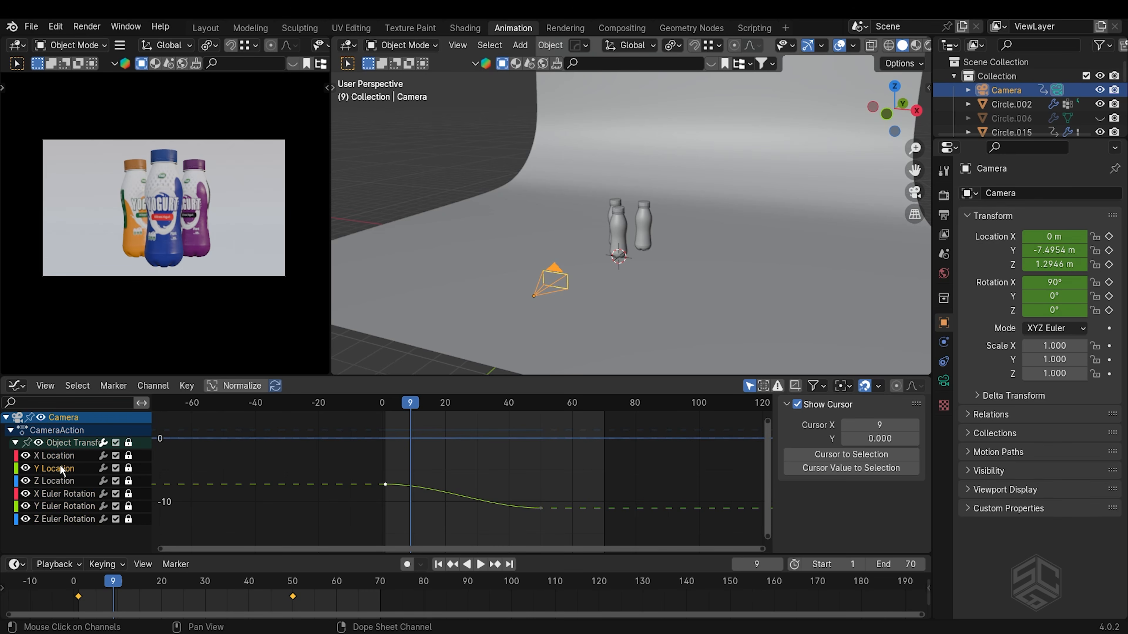
left_click(126, 469)
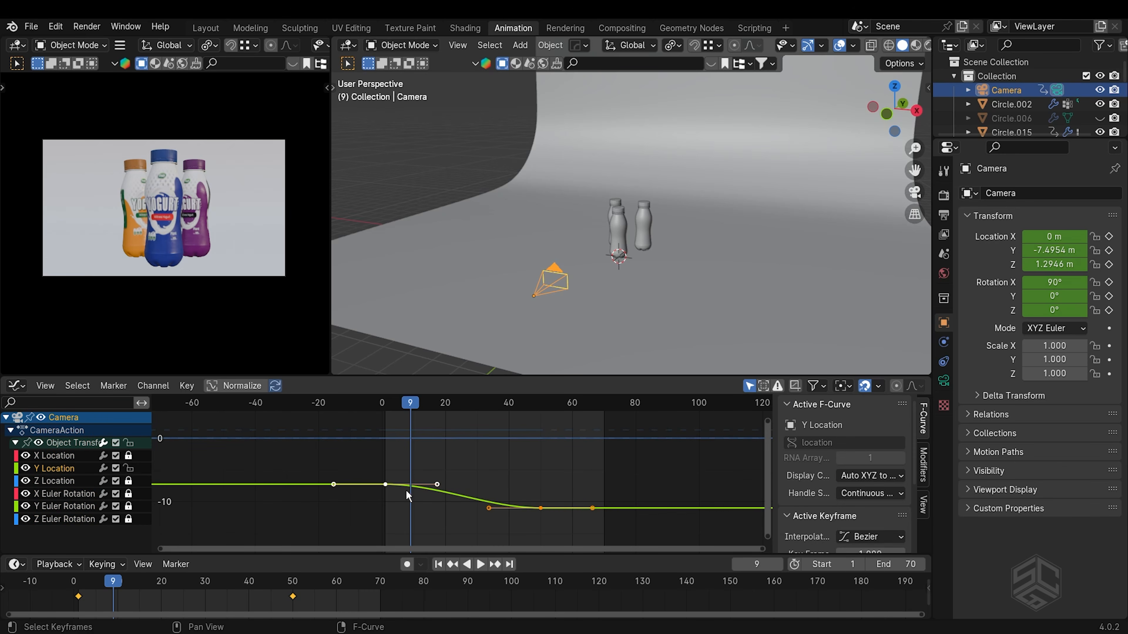
- Pull the outgoing handle of the Y Location keyframe at frame 1 steeply down so the camera starts fast and eases out, and play it
scroll(408, 496, "up", 4)
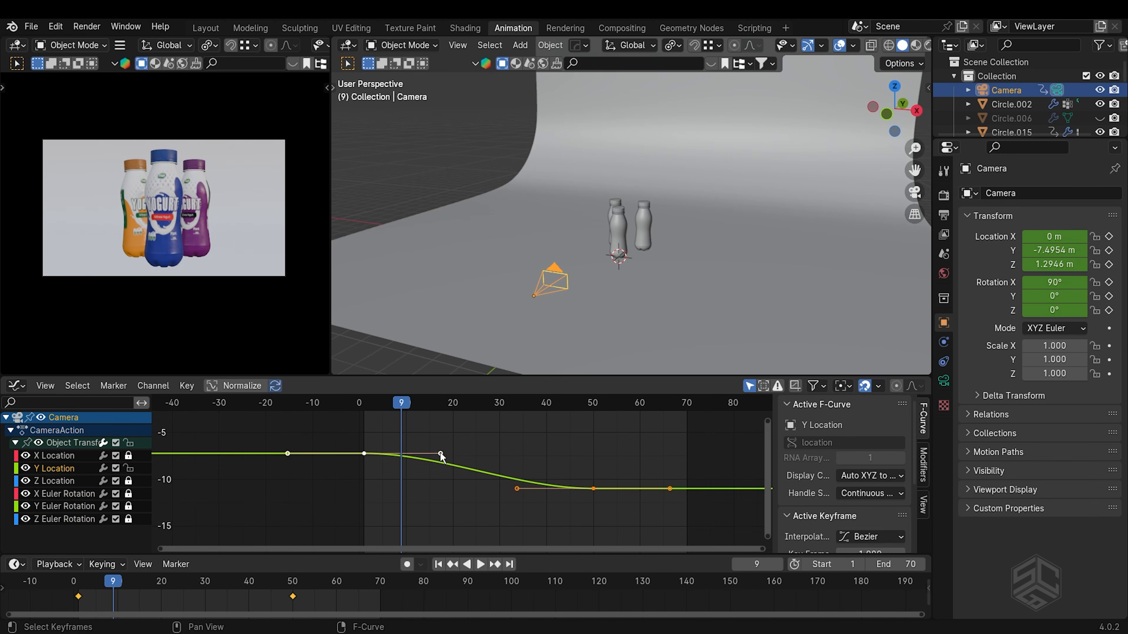
key("v")
left_click(441, 455)
left_click_drag(440, 453, 447, 492)
key("Home")
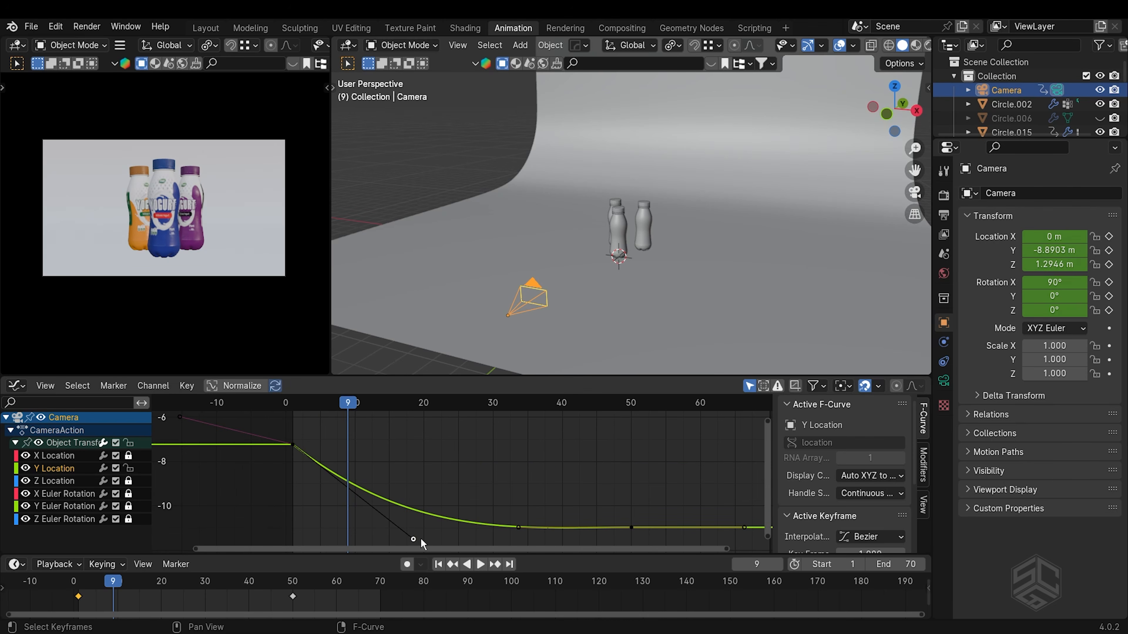
left_click_drag(420, 539, 354, 540)
key("space")
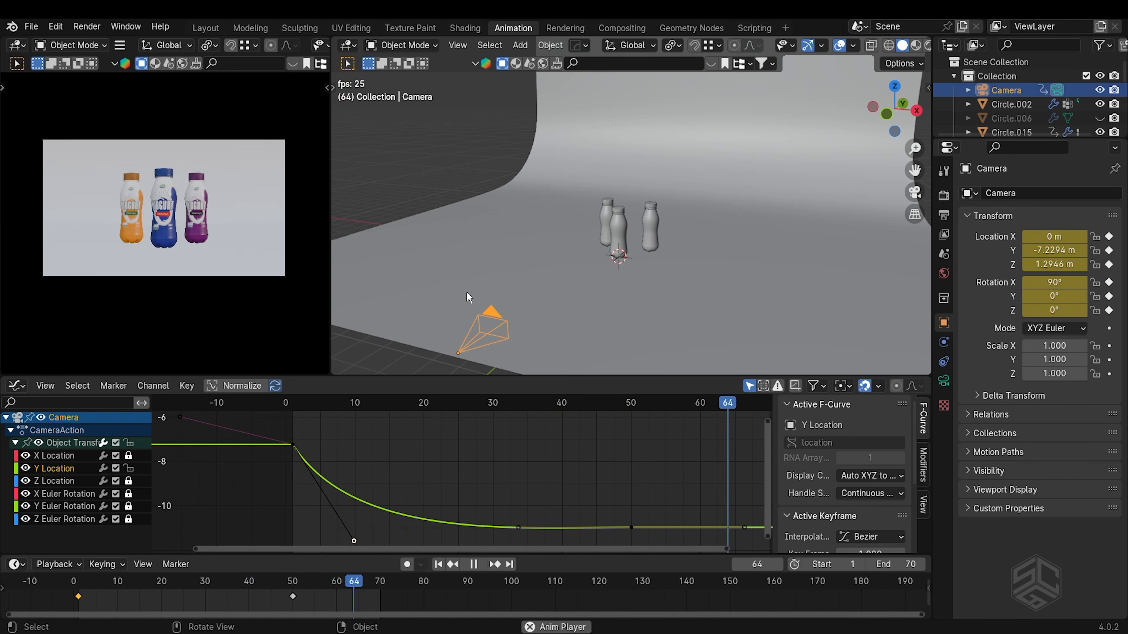
key("Escape")
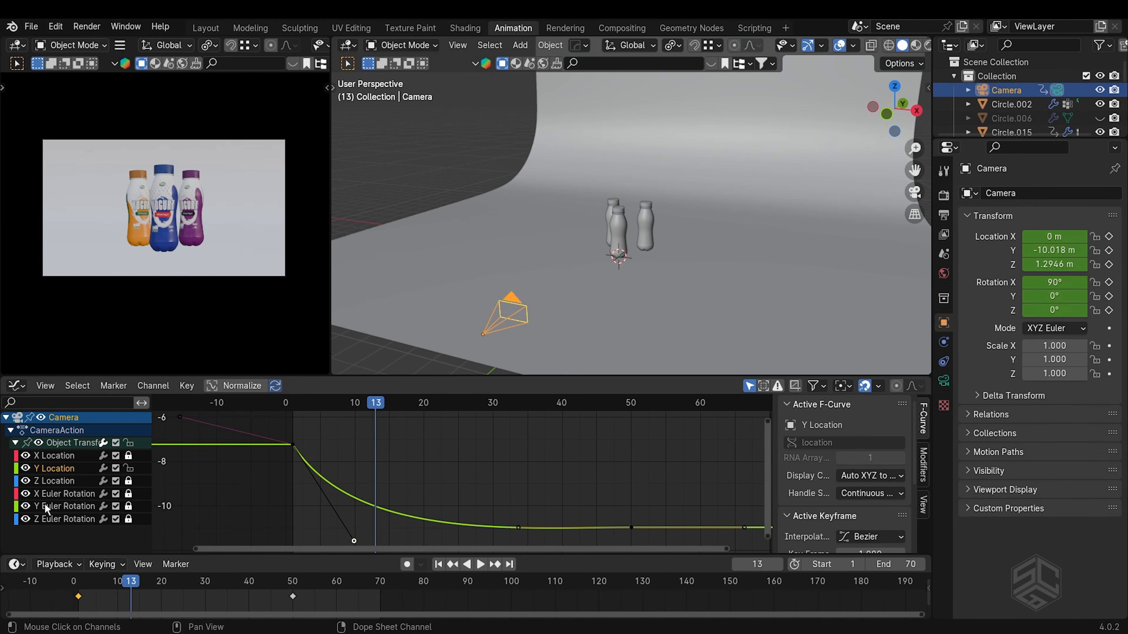
- Unlock the camera's Y Euler Rotation channel and raise its frame 1 keyframe to about 7.6°
left_click(46, 506)
left_click(128, 506)
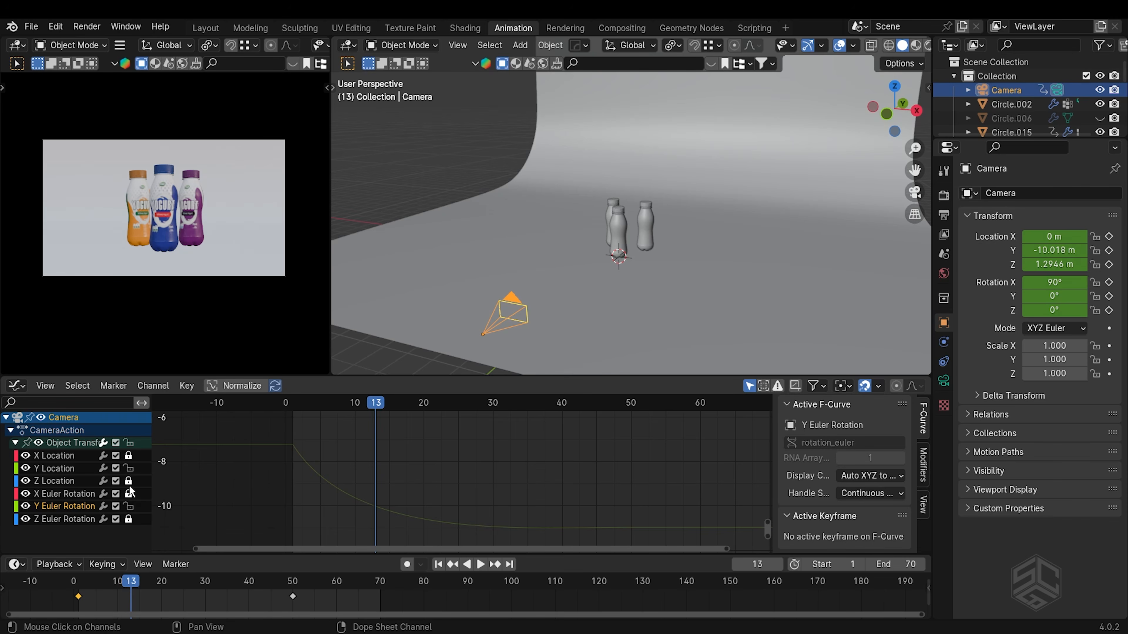
left_click(252, 482)
left_click_drag(195, 461, 437, 513)
key("g")
key("y")
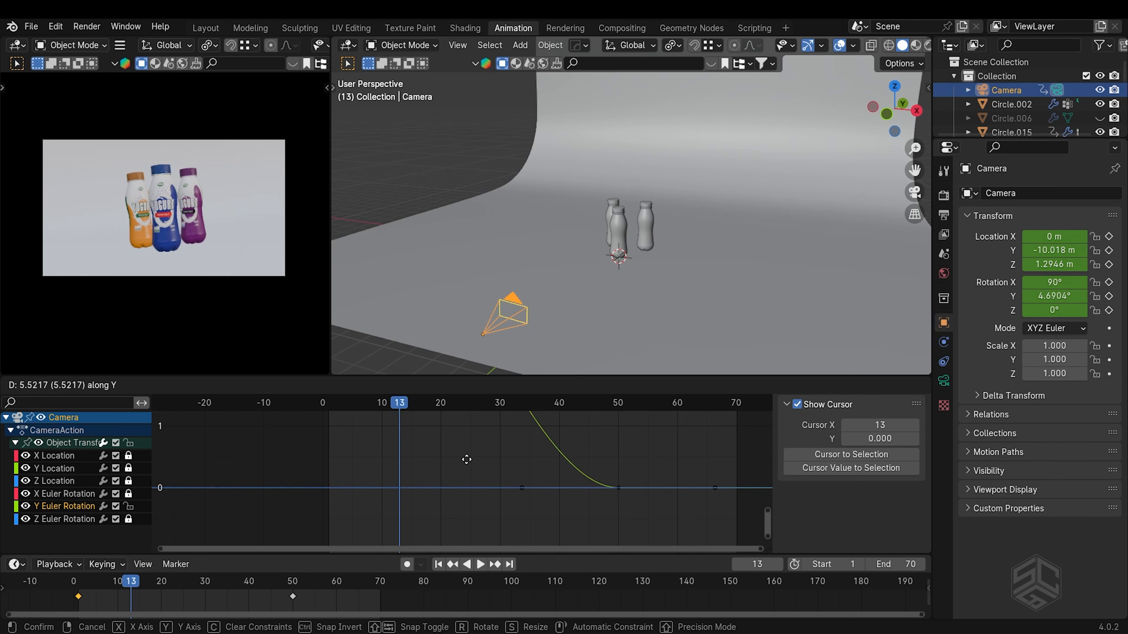
left_click(472, 550)
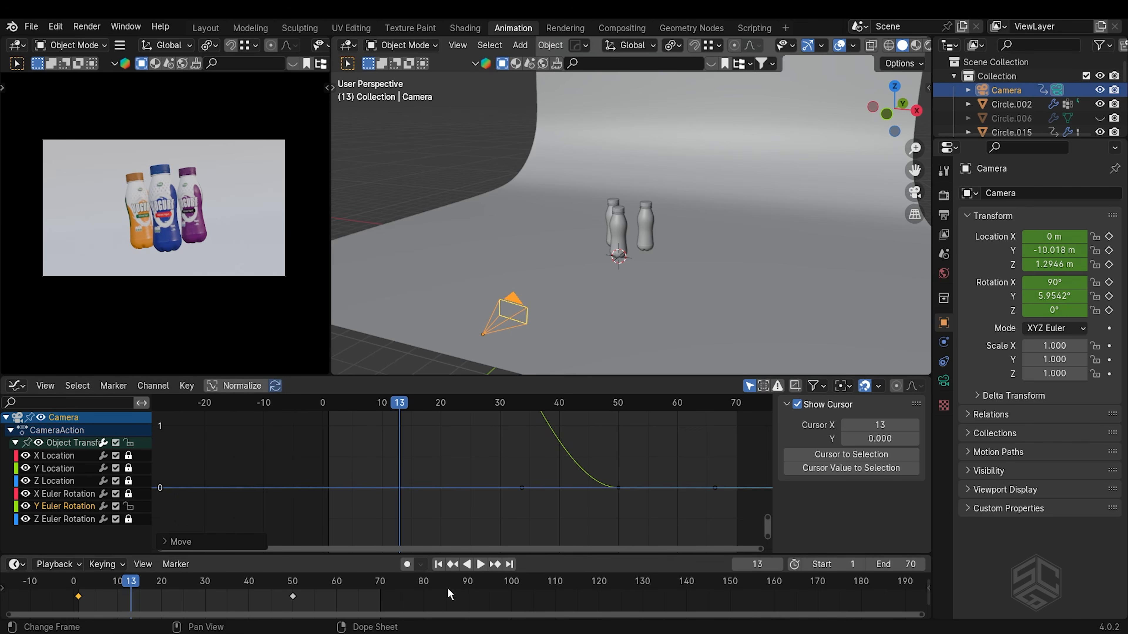
left_click(436, 569)
scroll(402, 491, "down", 4)
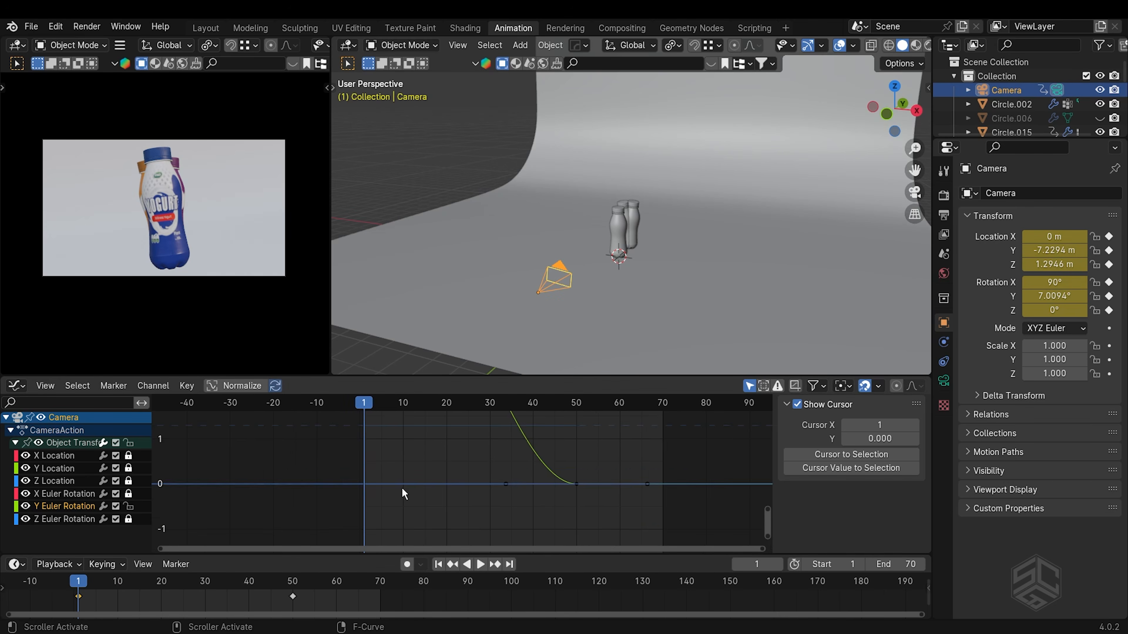
middle_click_drag(410, 462, 401, 440)
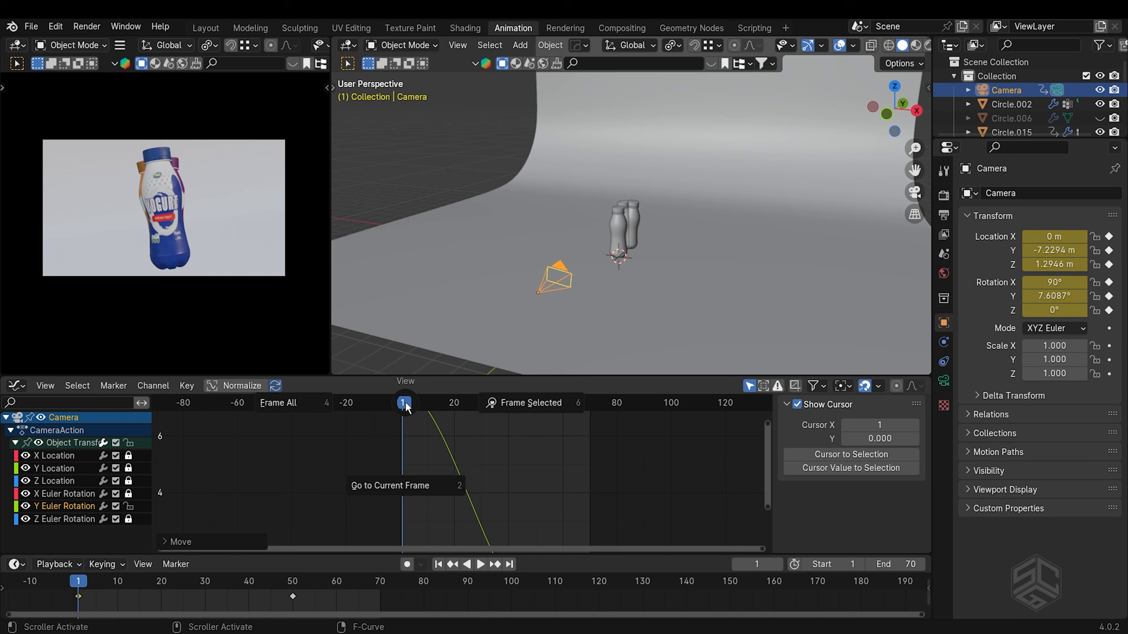
left_click(327, 420)
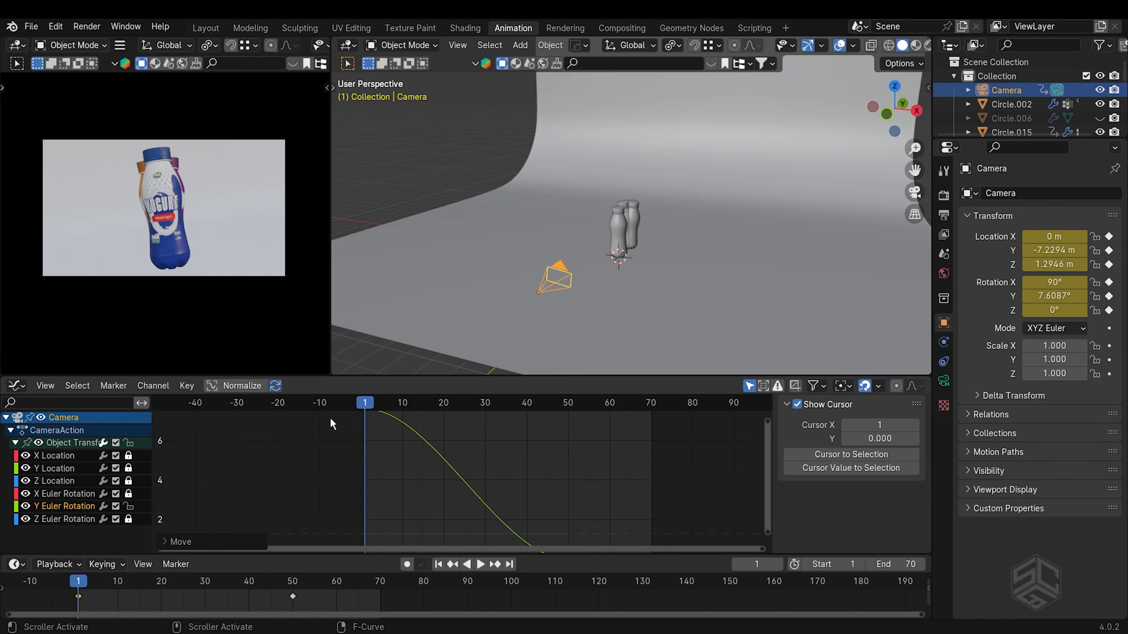
- Set the Y Euler Rotation keyframe at frame 1 to Free handles, pull its outgoing handle straight down to zero, and play the animation
left_click(415, 425)
key("v")
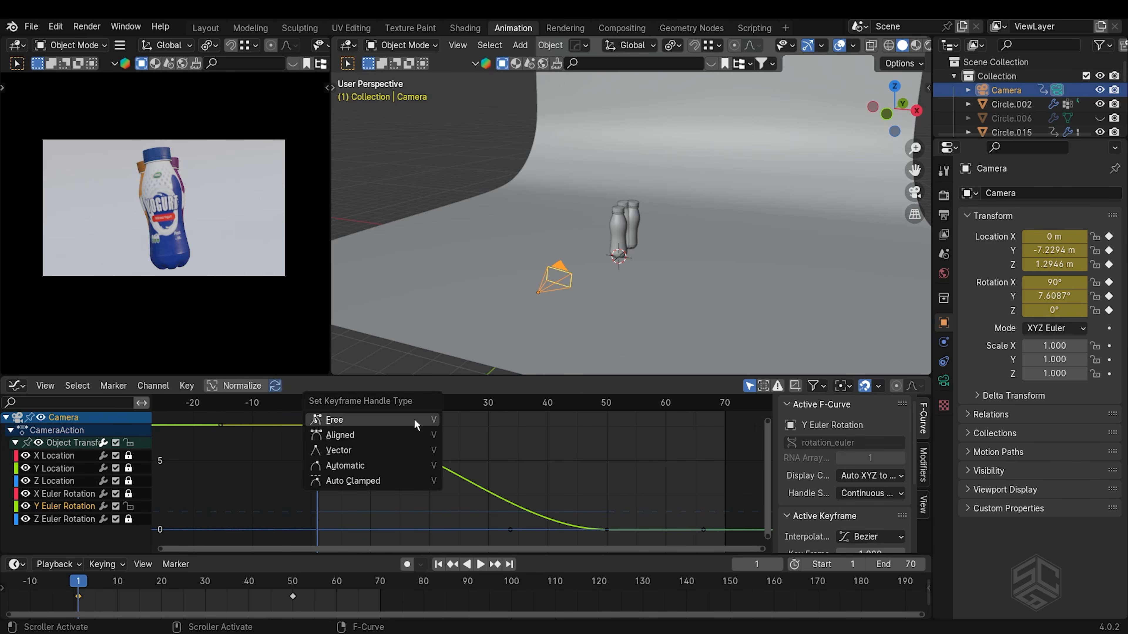
left_click(415, 426)
key("g")
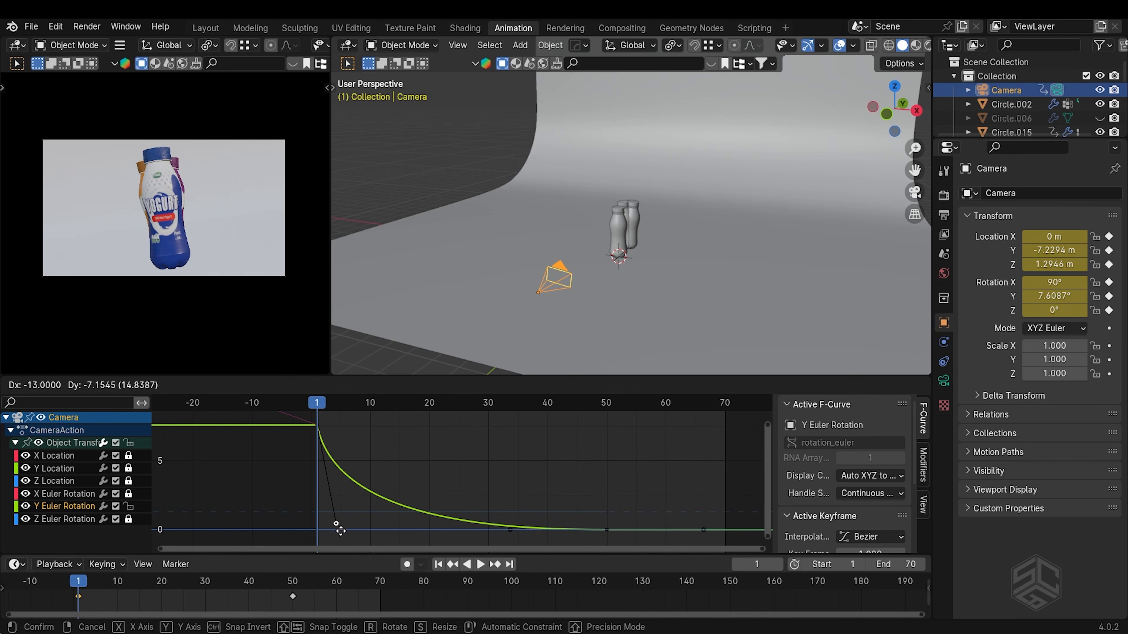
left_click(320, 545)
key("space")
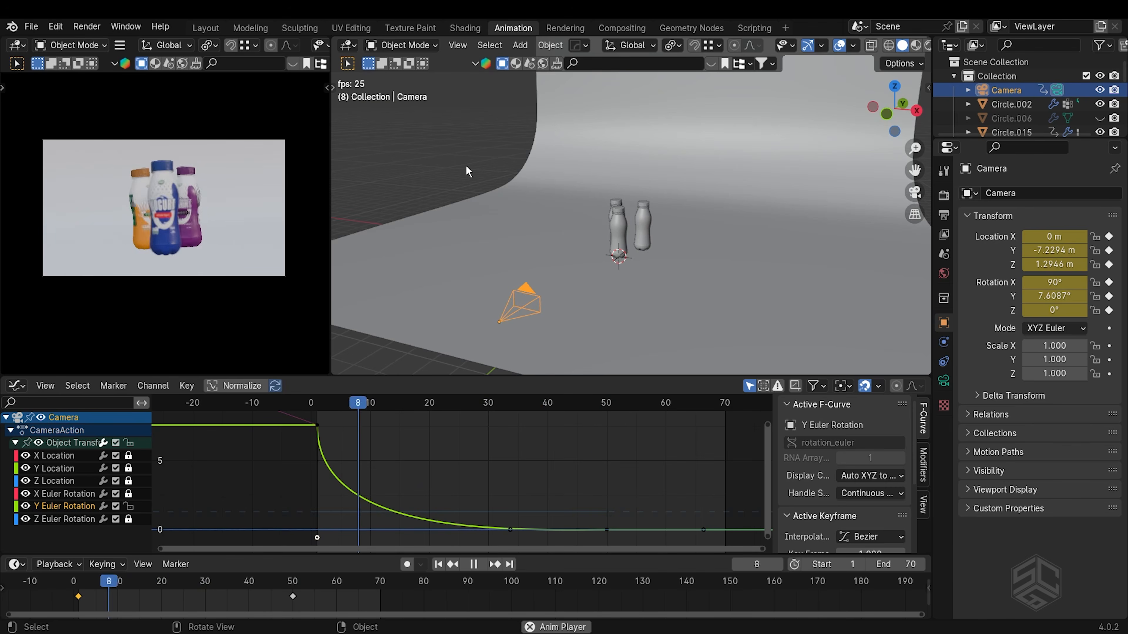
key("space")
- Set the animation's end frame to 55 and play it back
left_click(898, 564)
type("5")
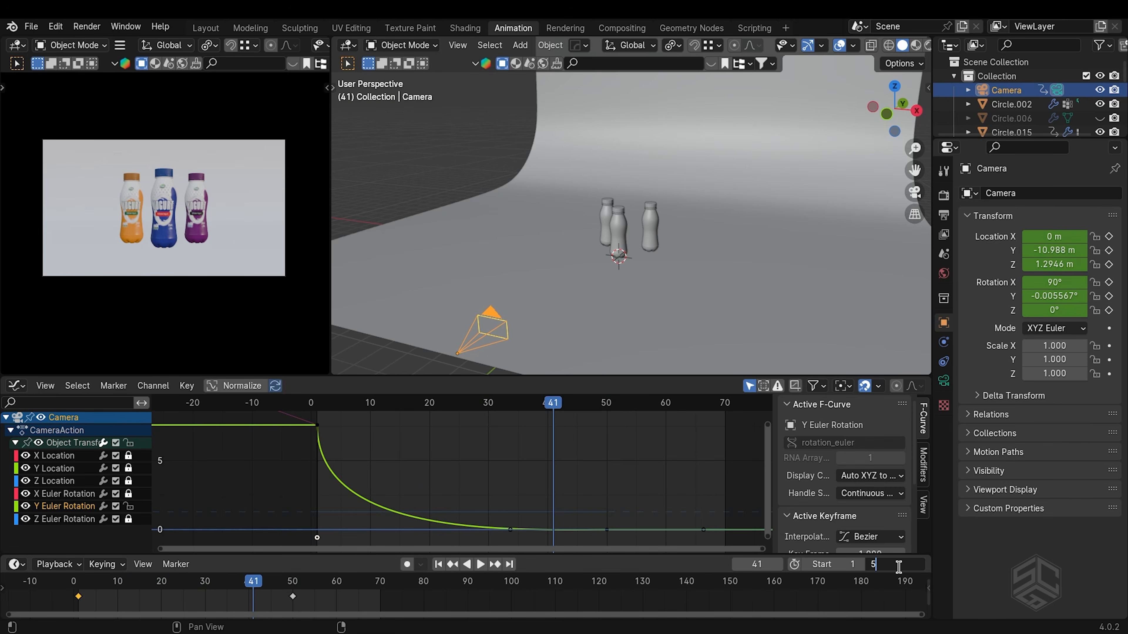
type("5")
key("Return")
key("space")
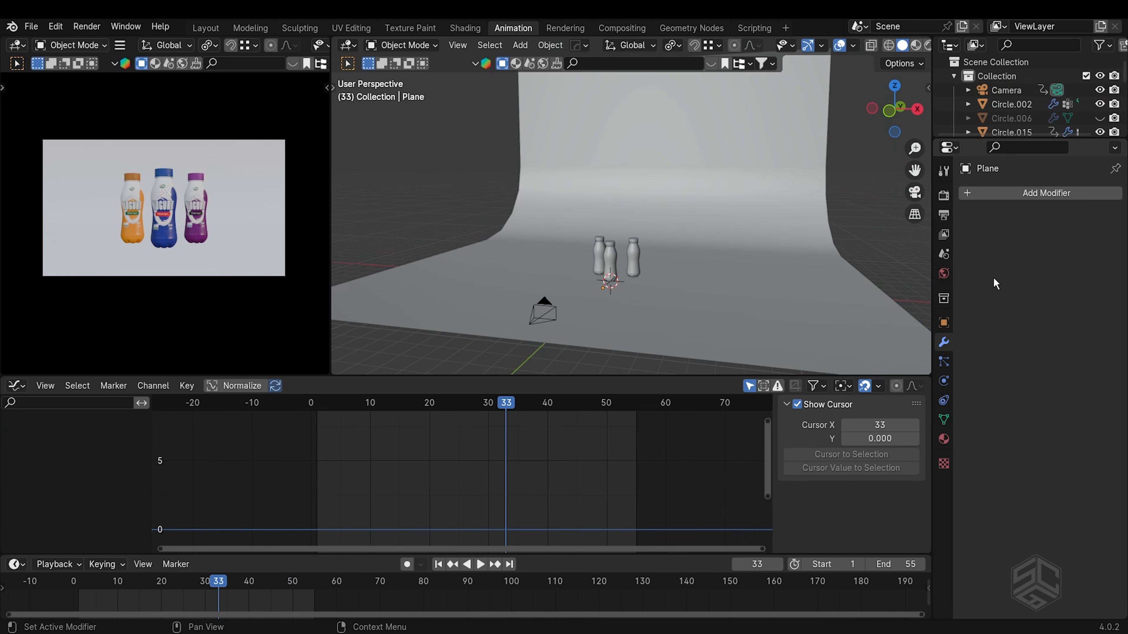
- Set the render engine to Cycles with GPU Compute as the device
left_click(943, 196)
left_click(1047, 191)
left_click(1048, 239)
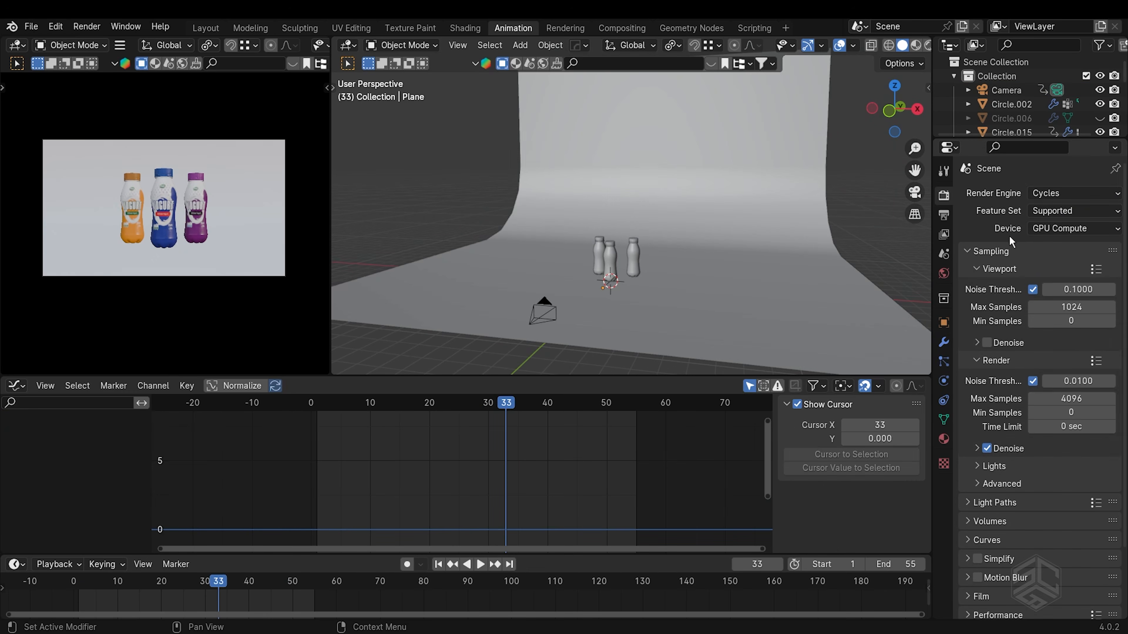
left_click(1052, 229)
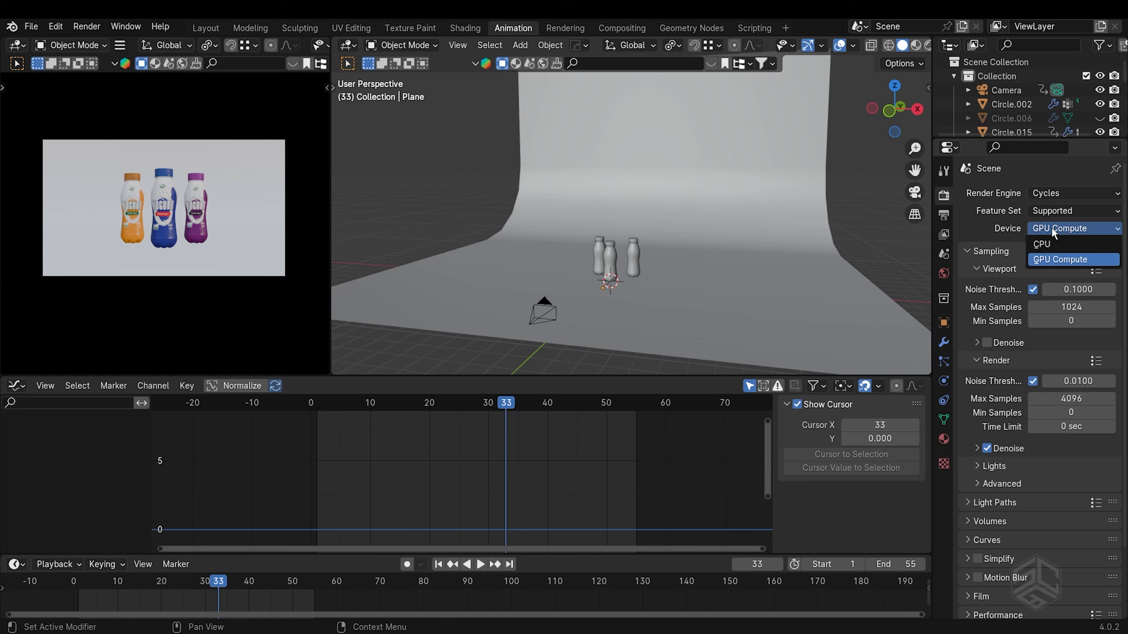
left_click(1052, 262)
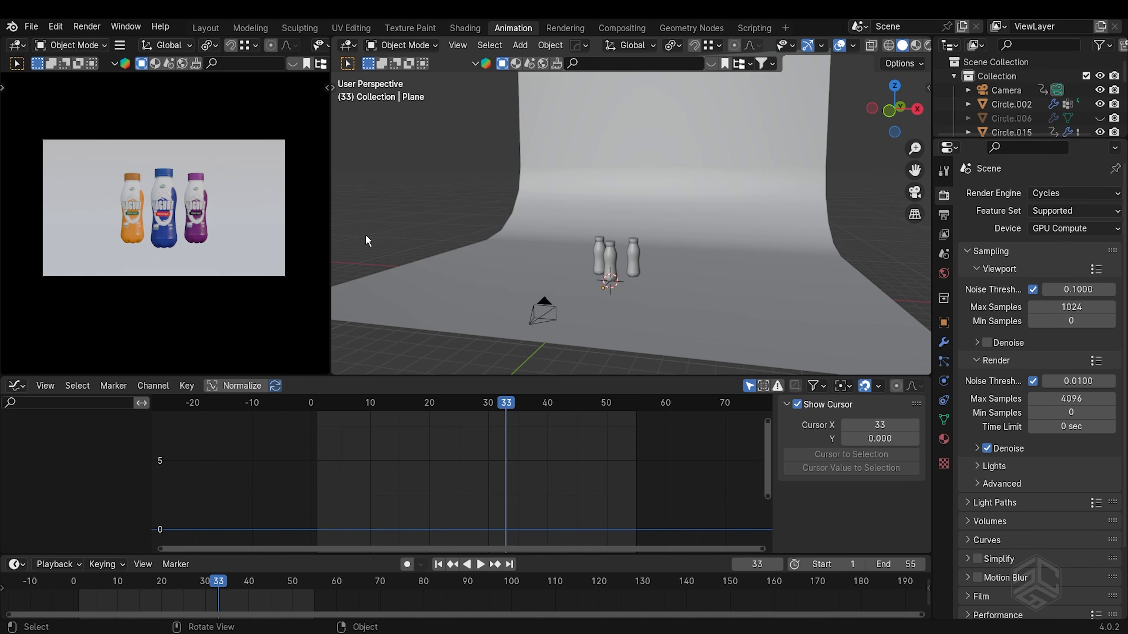
- Show the camera view in Rendered shading and set the world background strength to 0
key("z")
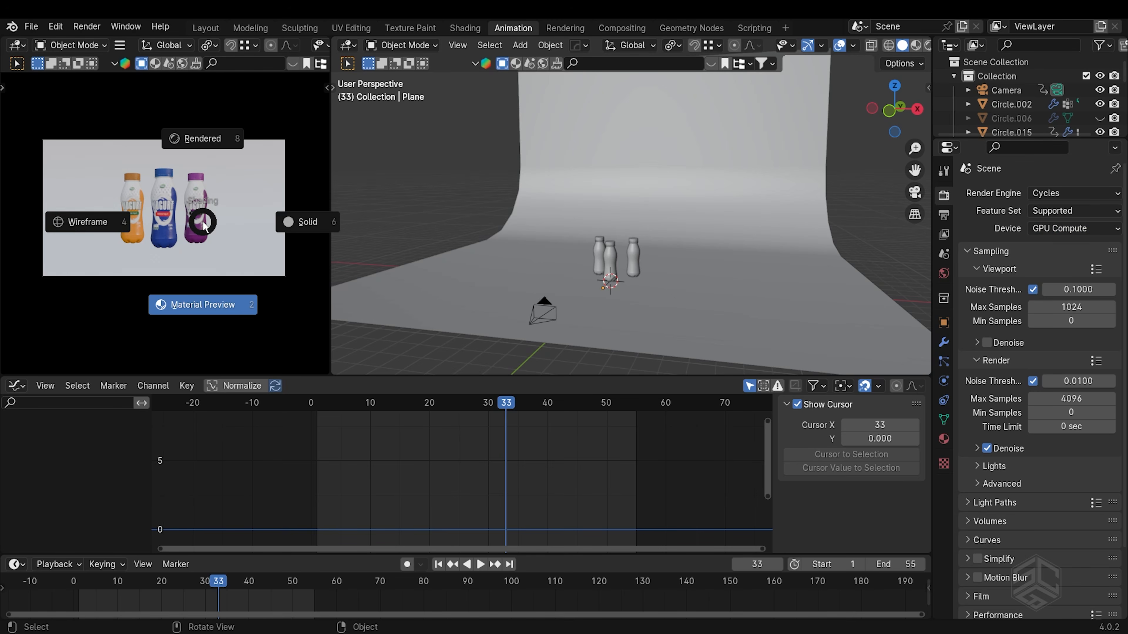
left_click(201, 179)
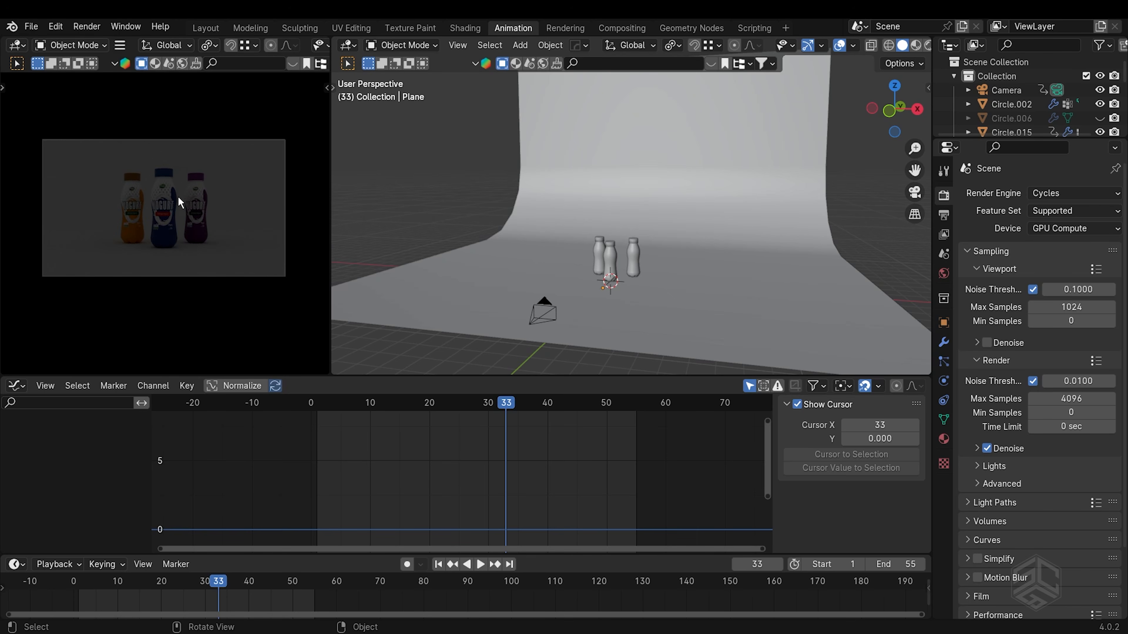
left_click(943, 274)
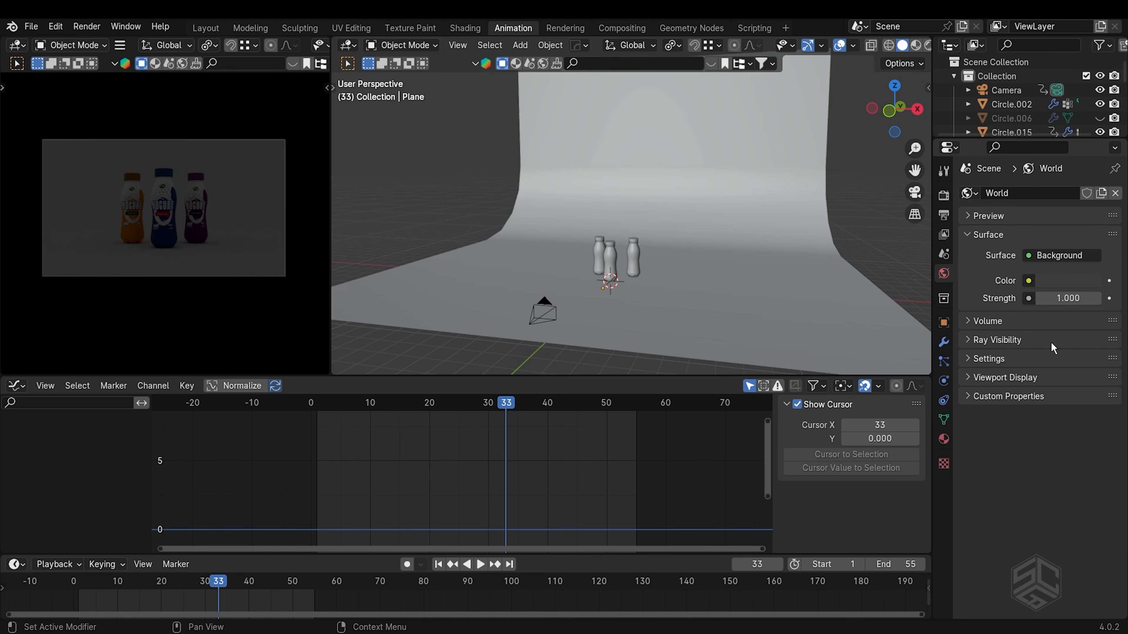
key("Return")
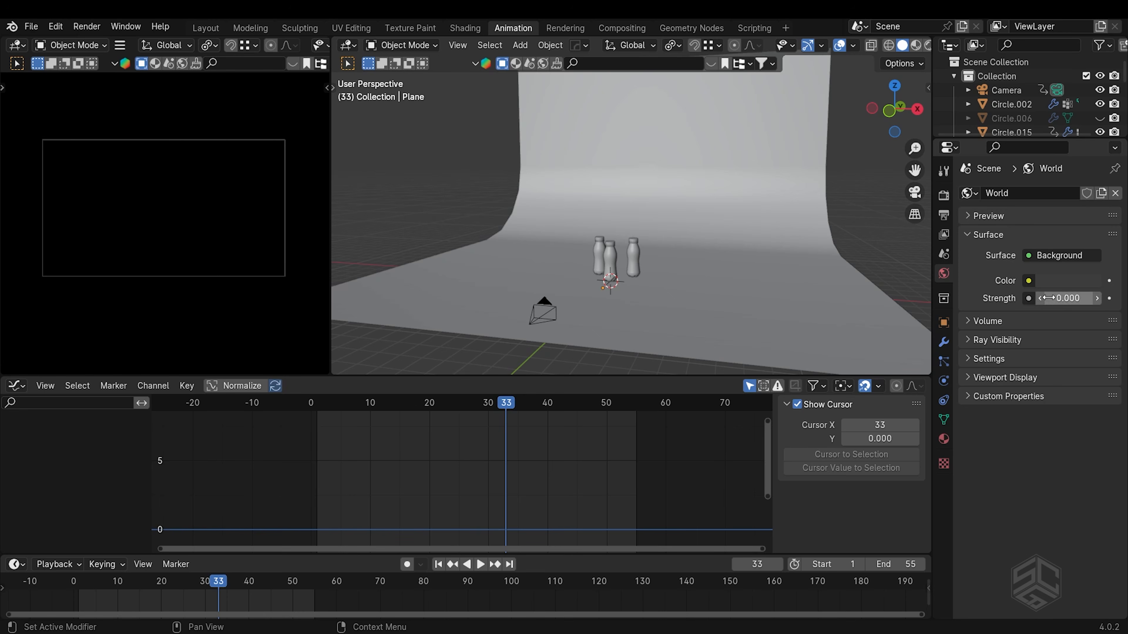
- Add an area light and raise it along Z to hang above the bottles
middle_click_drag(609, 278, 571, 292)
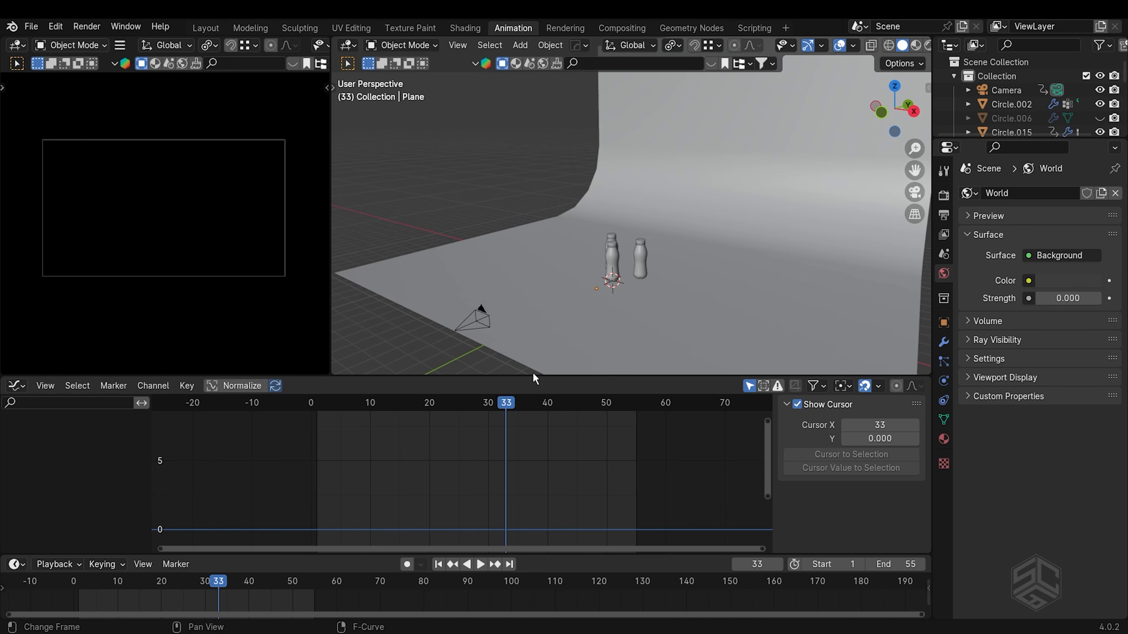
key("shift+a")
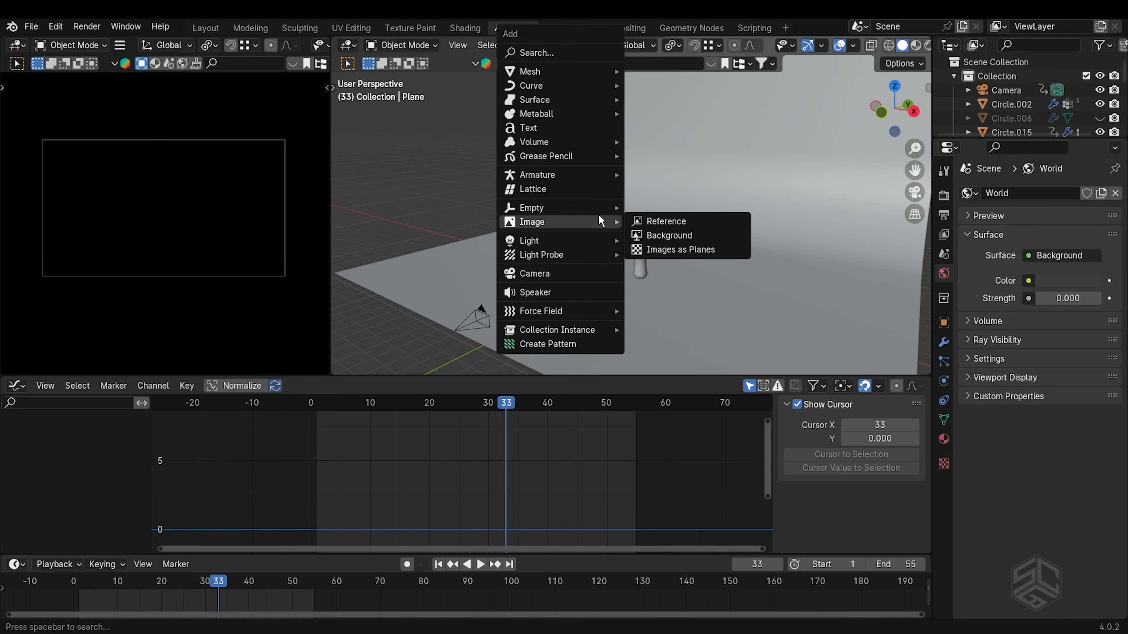
mouse_move(584, 239)
left_click(647, 286)
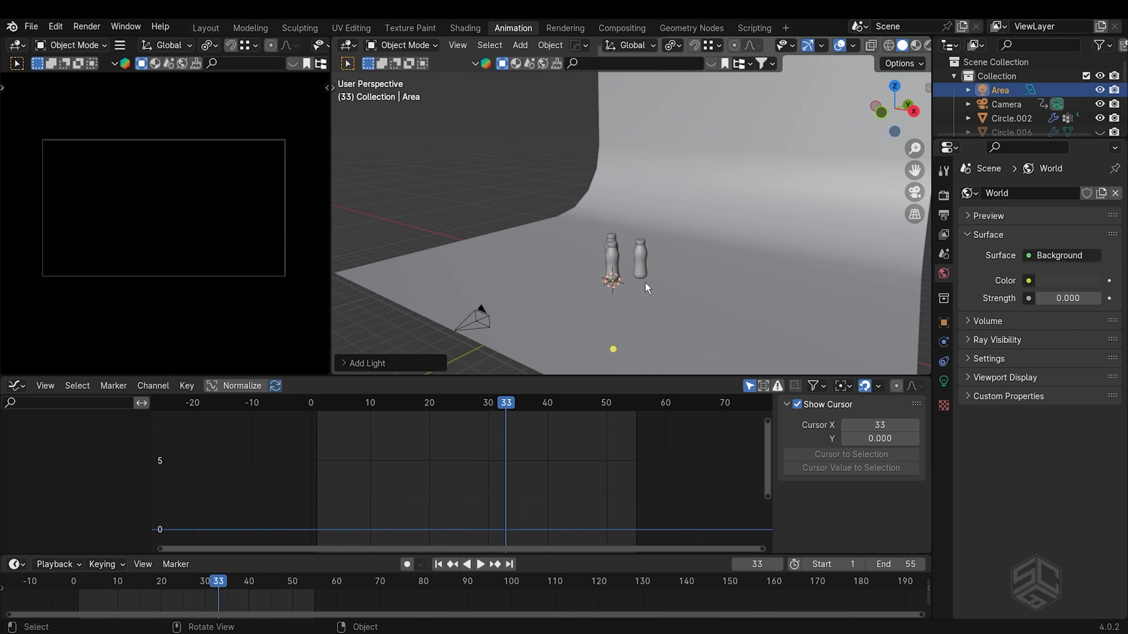
key("g")
key("z")
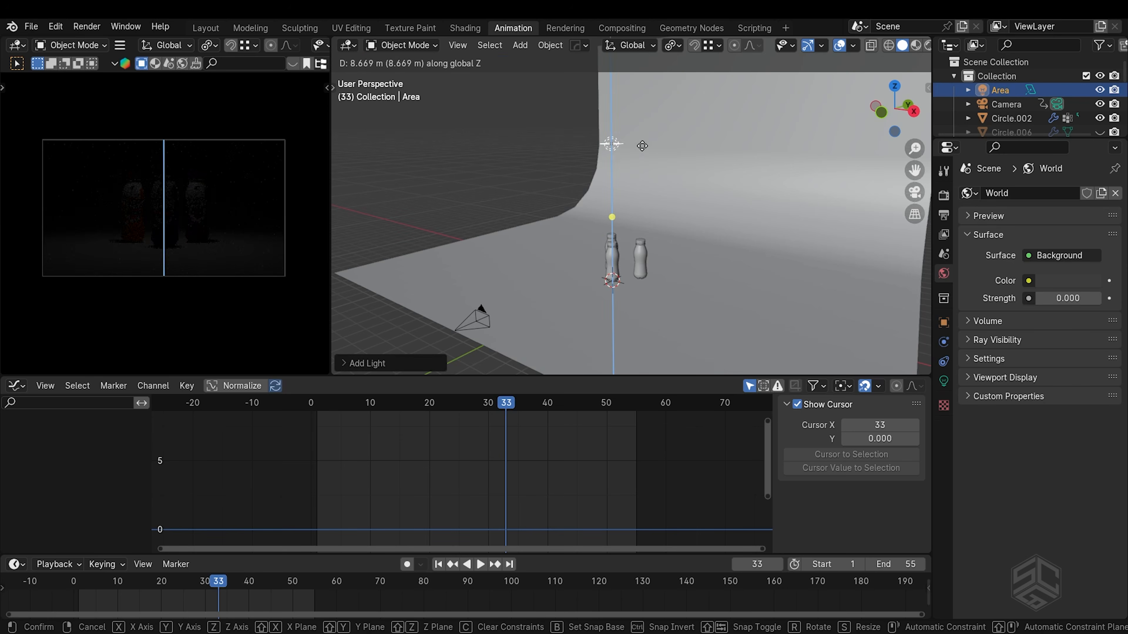
left_click(646, 162)
- Scale the area light up to span well beyond the three bottles and set its power to about 280 W
middle_click_drag(647, 169, 661, 226)
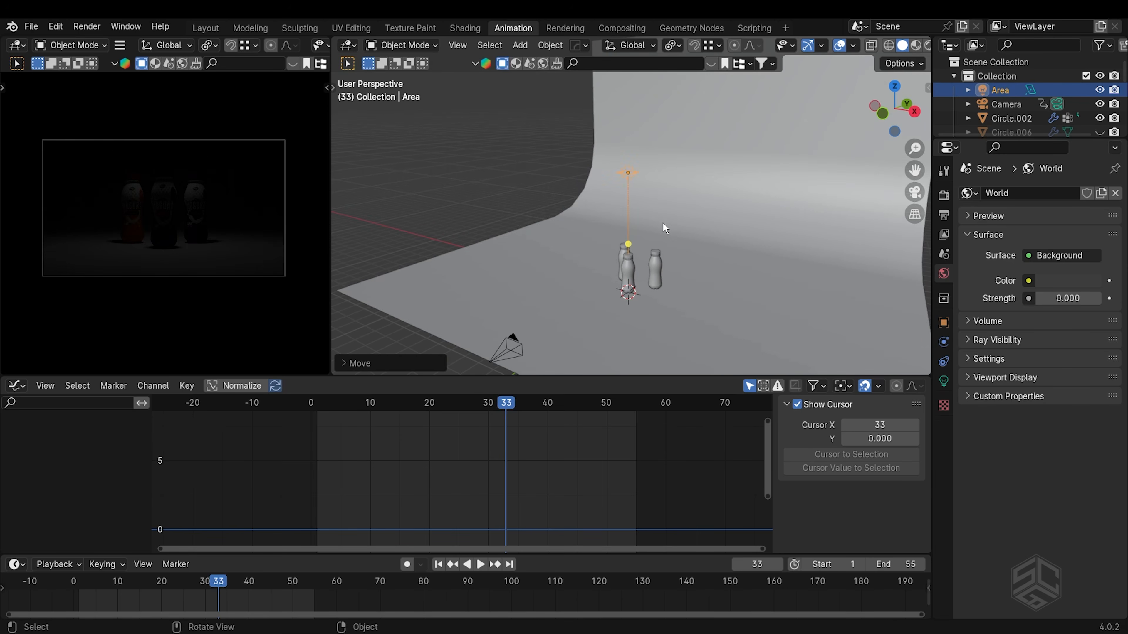
key("s")
left_click(774, 250)
middle_click_drag(773, 249, 728, 249)
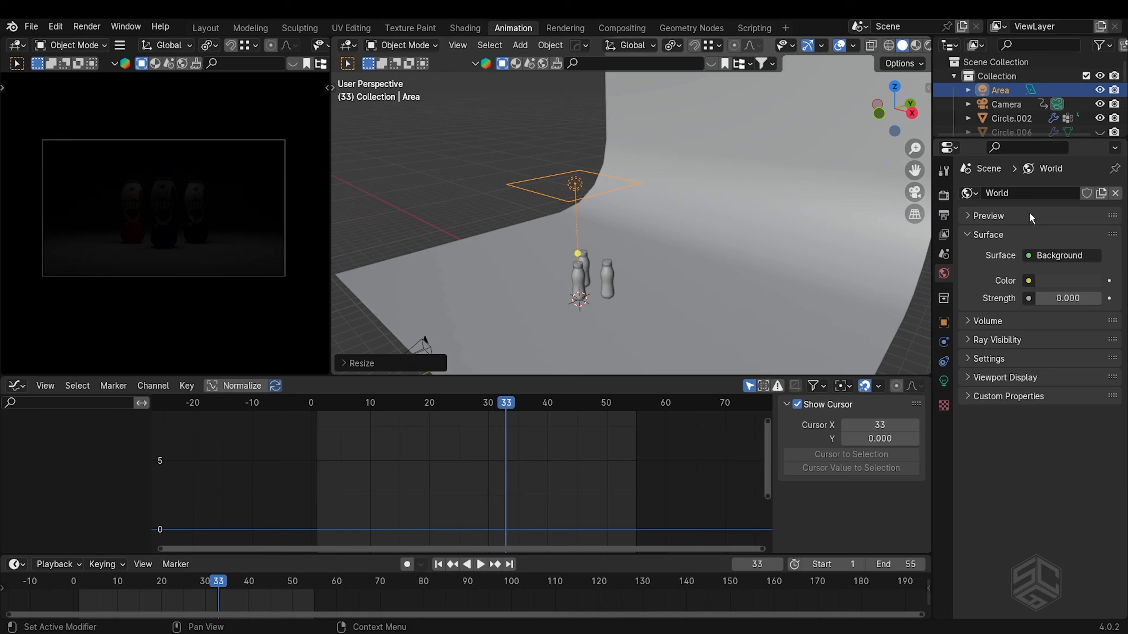
left_click(943, 381)
left_click_drag(1023, 295, 1119, 294)
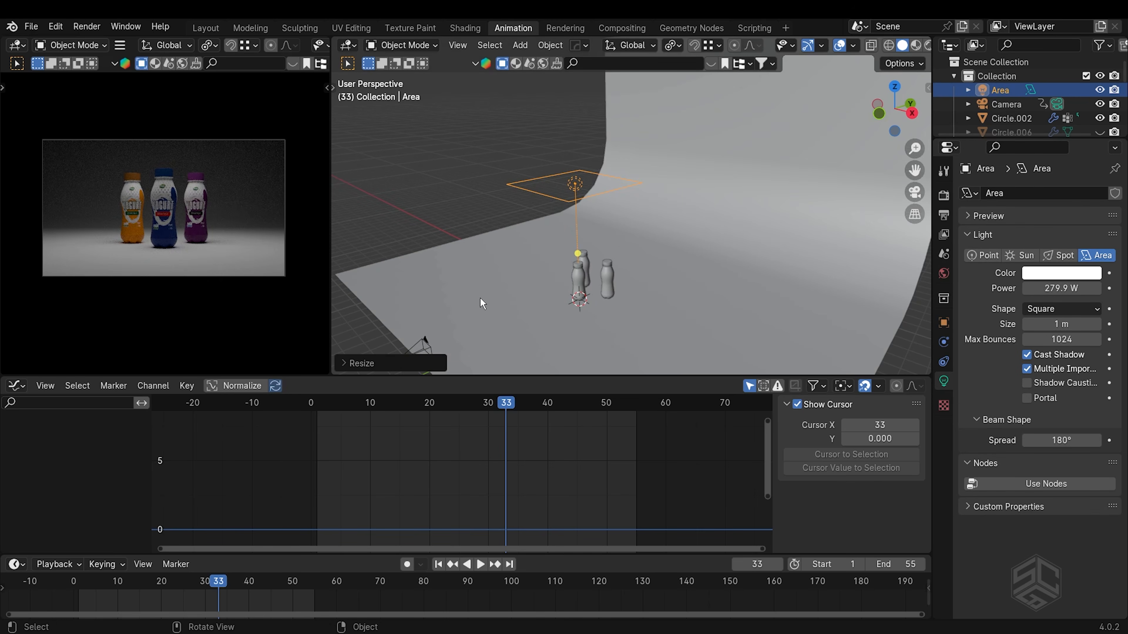
- Duplicate the overhead area light to the positive X side of the bottles and rotate the copy about Y to face them
middle_click_drag(480, 302, 567, 277)
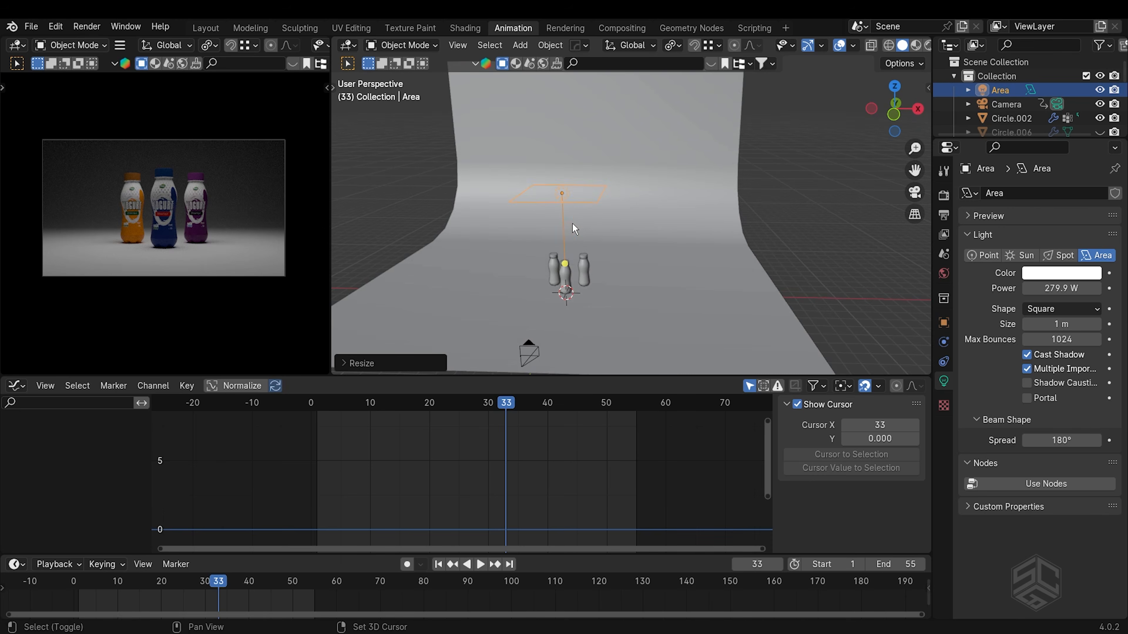
key("shift+d")
left_click(648, 240)
key("r")
key("y")
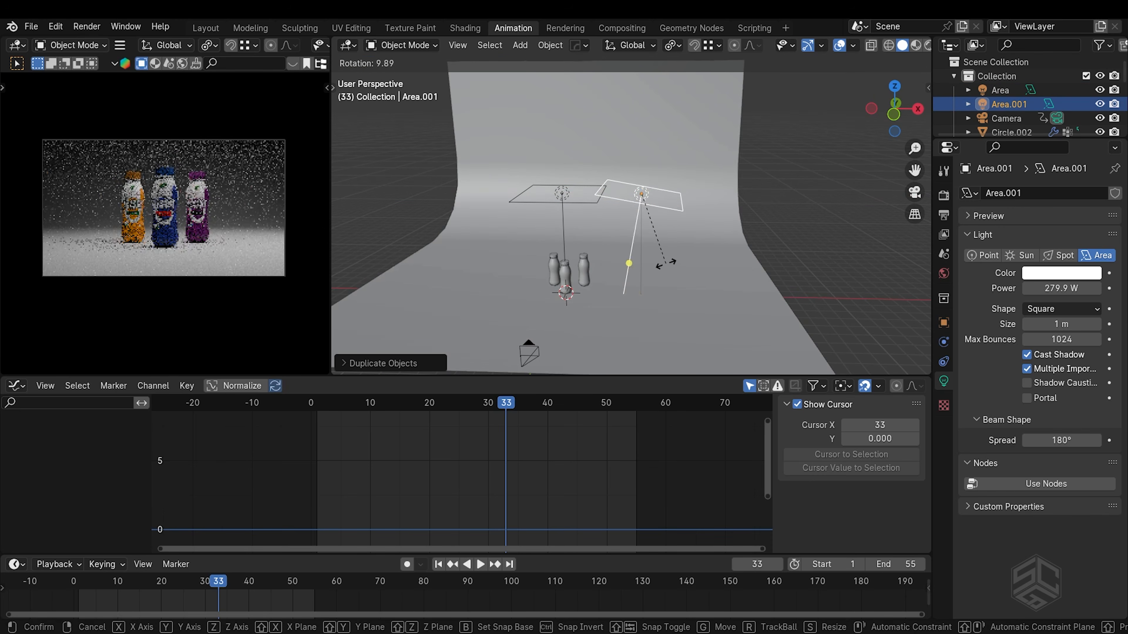
left_click(661, 208)
- Lower the side light along Z and set its size to 1.27 m and its power to 288.4 W
key("g")
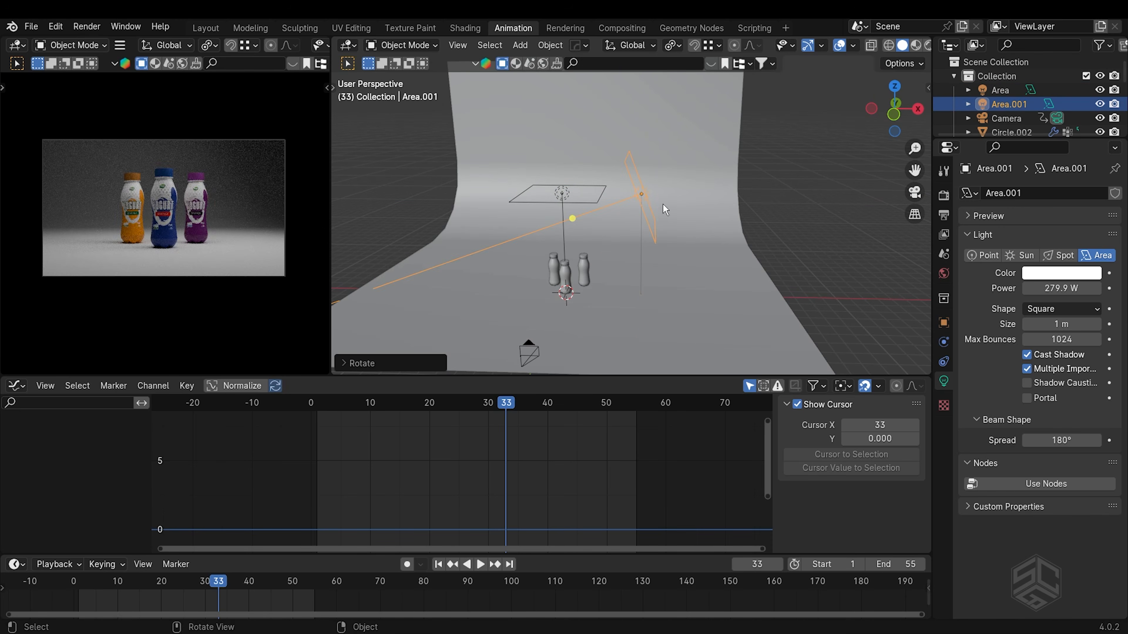
key("z")
left_click(668, 246)
left_click_drag(1061, 324, 1068, 323)
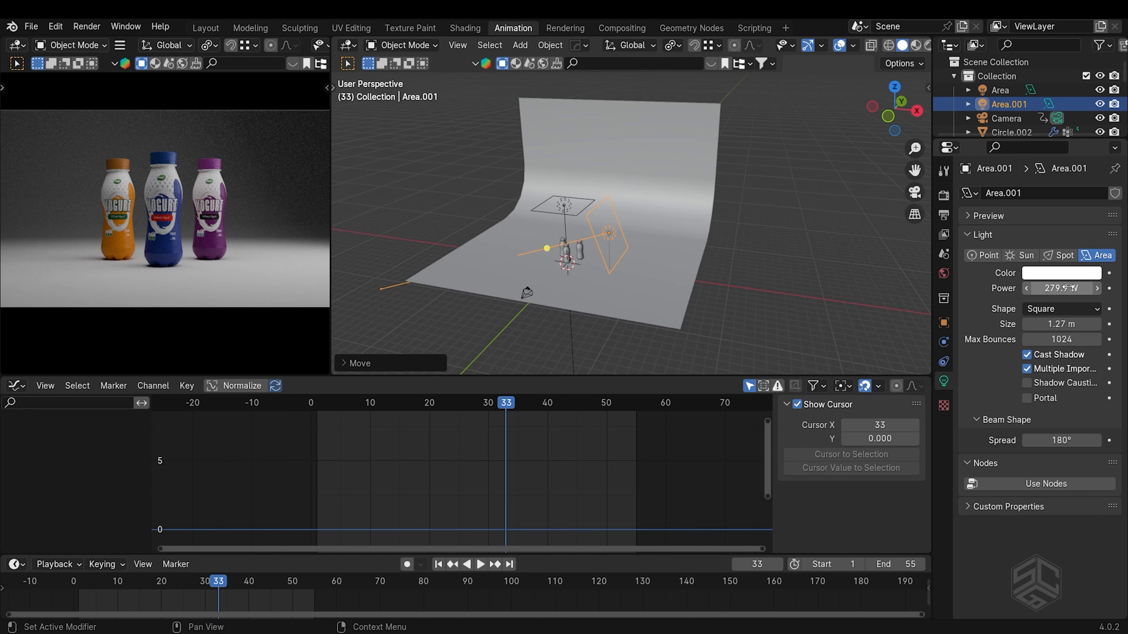
left_click_drag(1061, 289, 1067, 289)
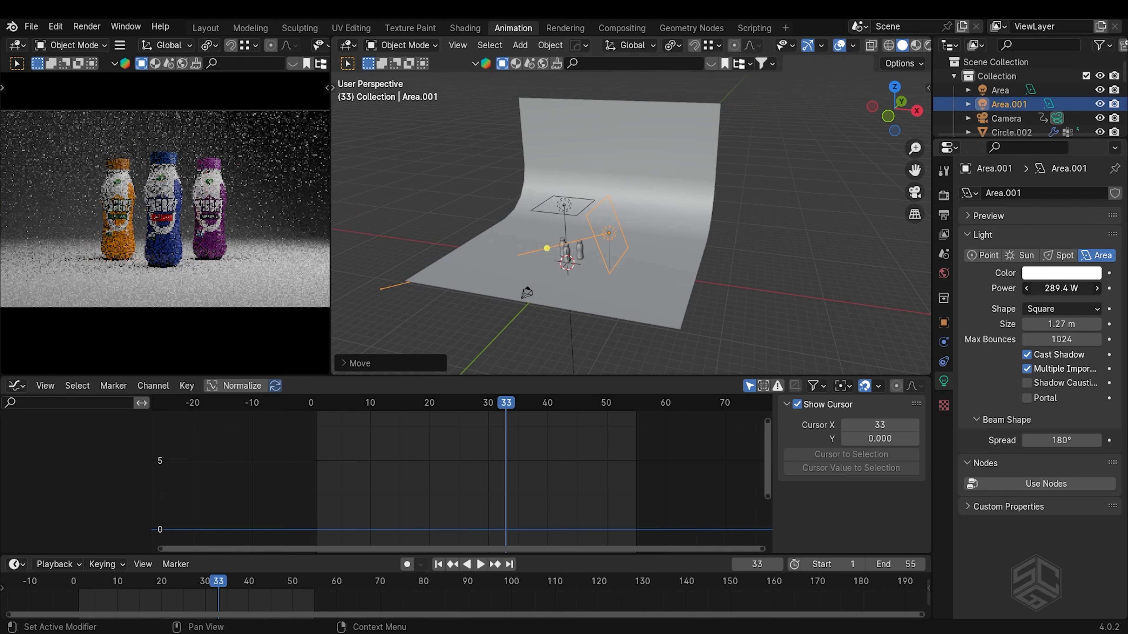
- Duplicate the side light to the opposite side of the bottles and rotate the copy about -135° around Y to face them
middle_click_drag(630, 243, 673, 254, "shift")
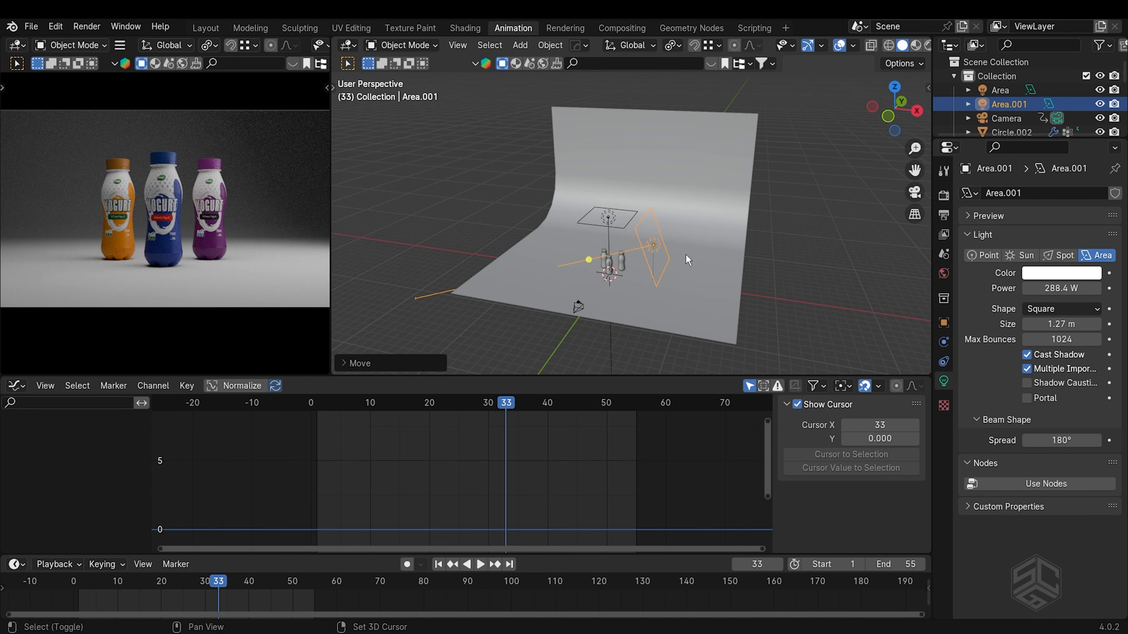
key("shift+d")
left_click(590, 226)
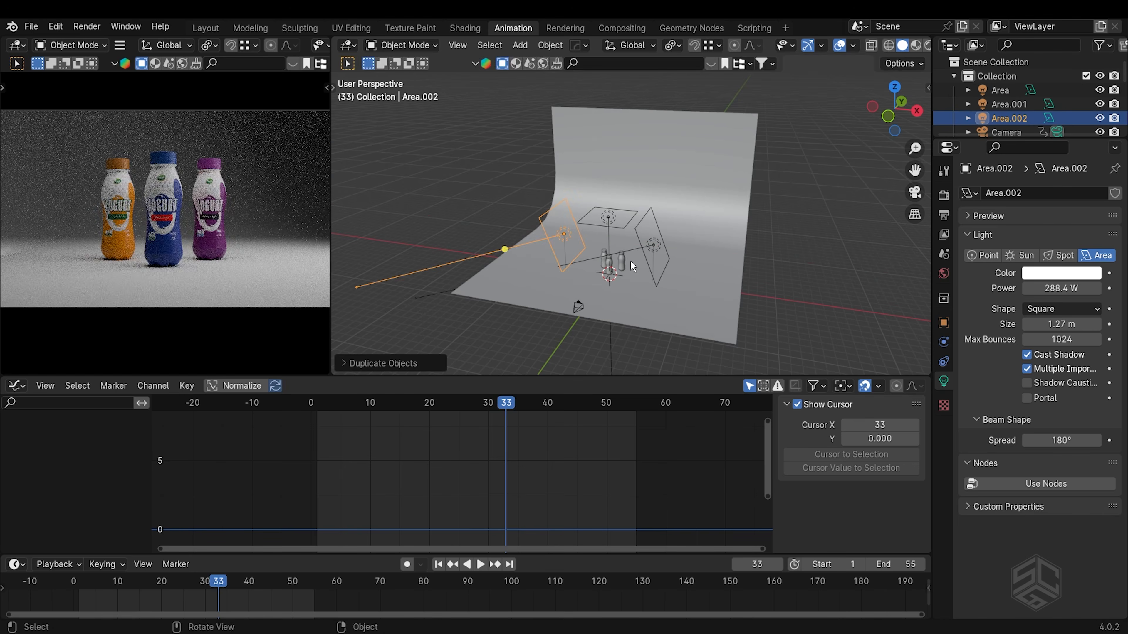
key("r")
key("y")
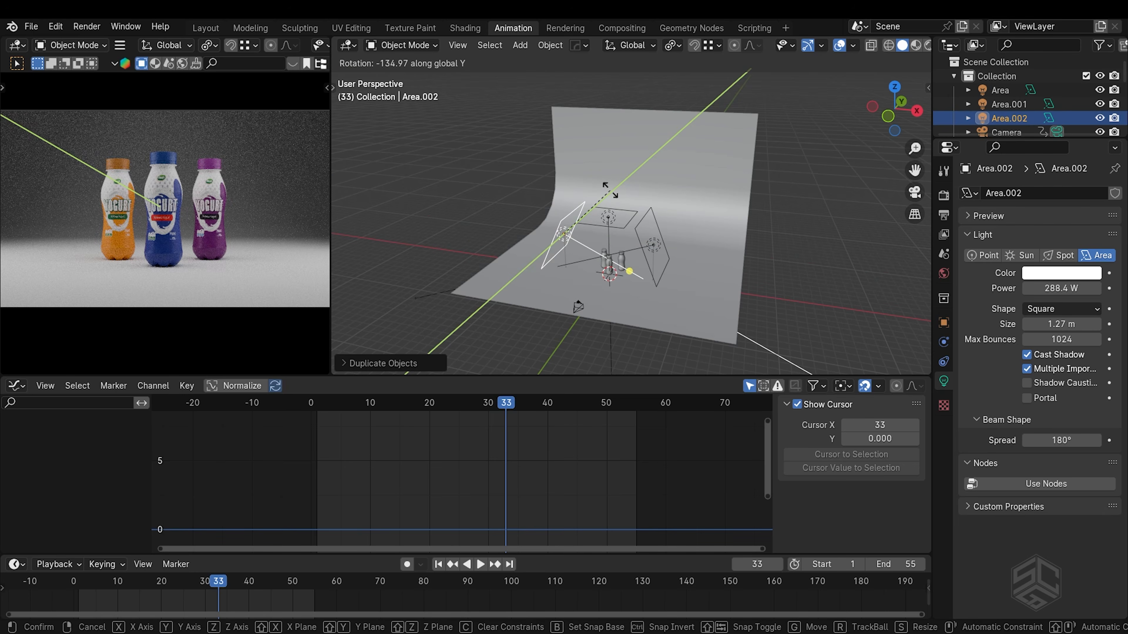
left_click(607, 190)
- Duplicate the overhead light about 12 m along negative Y and rotate the copy about X to face the front of the bottles
middle_click_drag(679, 246, 621, 252)
left_click(620, 252)
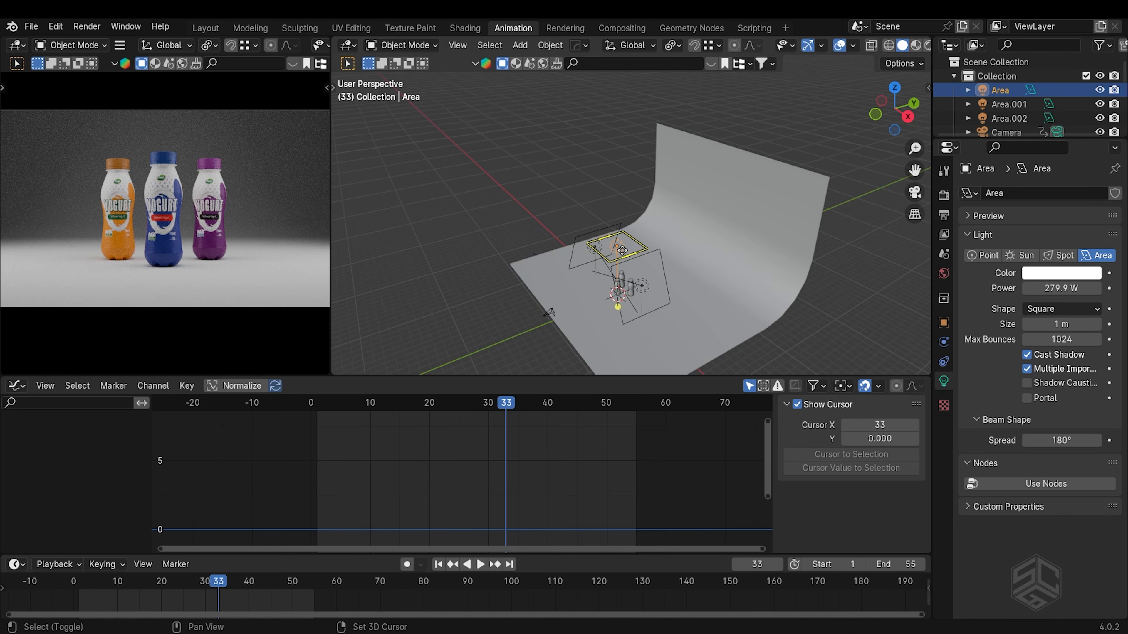
key("shift+d")
key("y")
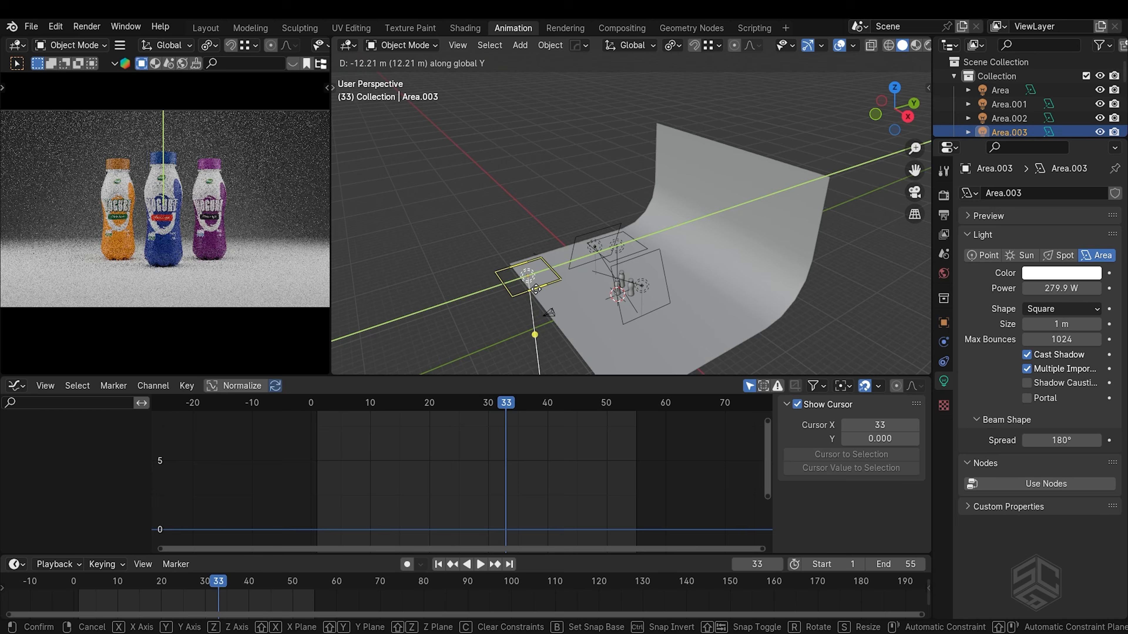
left_click(533, 280)
key("r")
key("x")
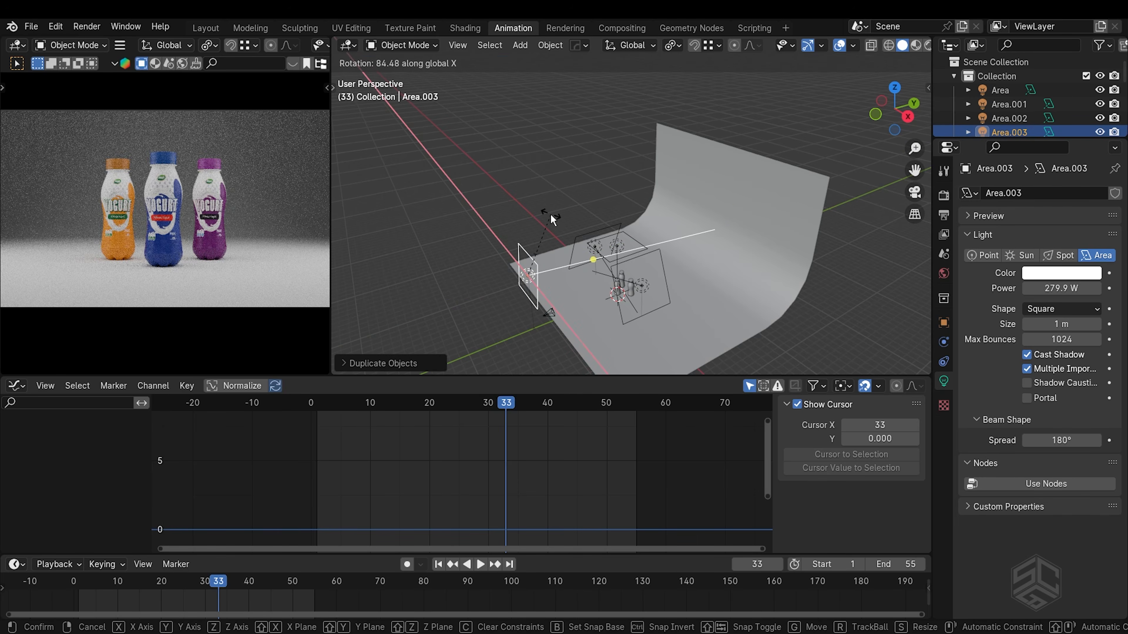
left_click(673, 240)
- Lower the front light about 3.75 m along Z and check the bottles in the rendered camera view
middle_click_drag(673, 240, 613, 287)
key("g")
key("z")
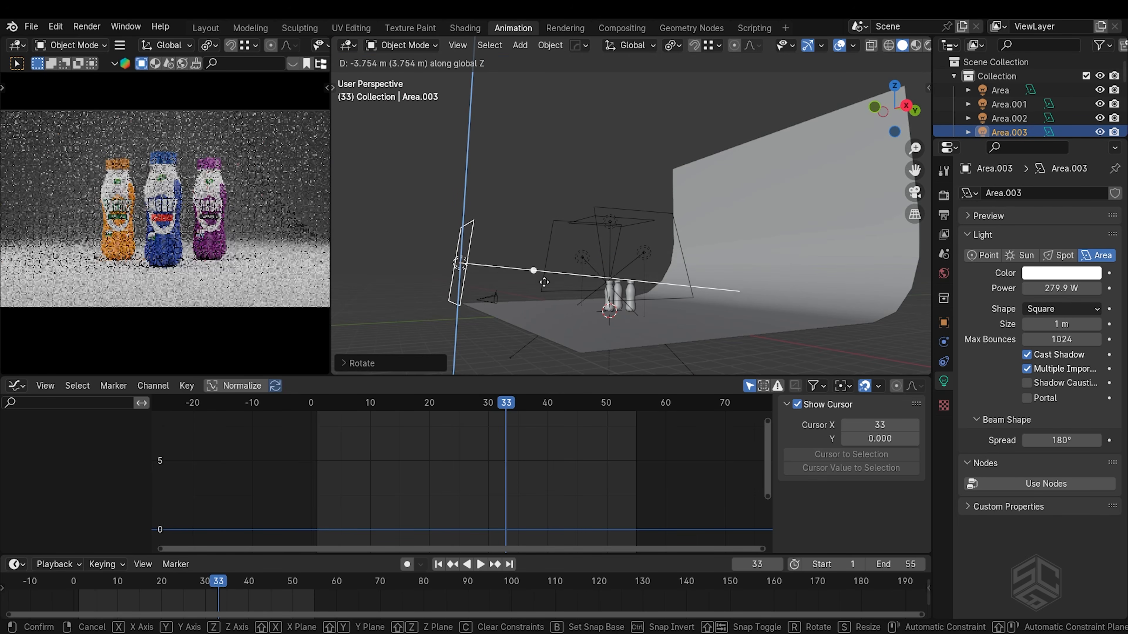
left_click(554, 282)
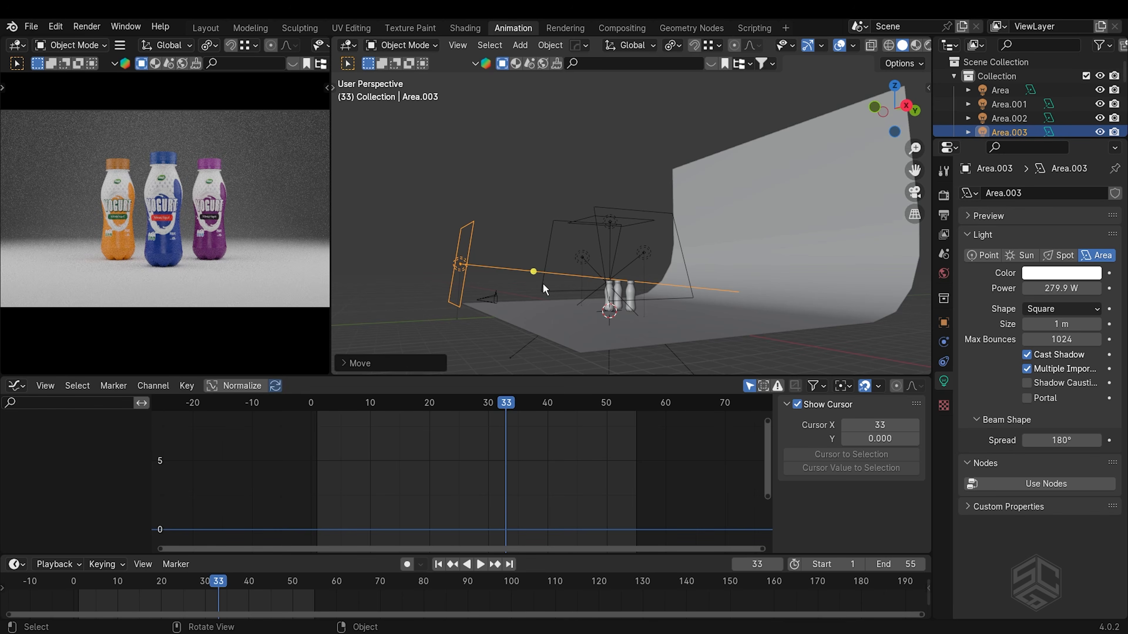
scroll(171, 239, "up", 3)
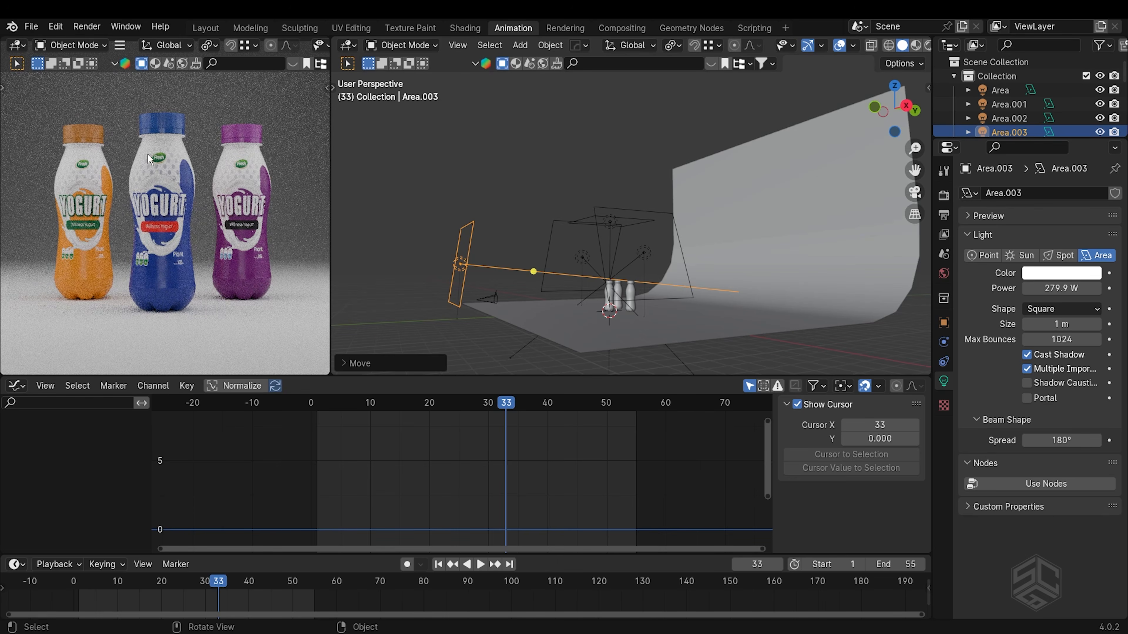
scroll(713, 273, "down", 1)
scroll(145, 261, "down", 3)
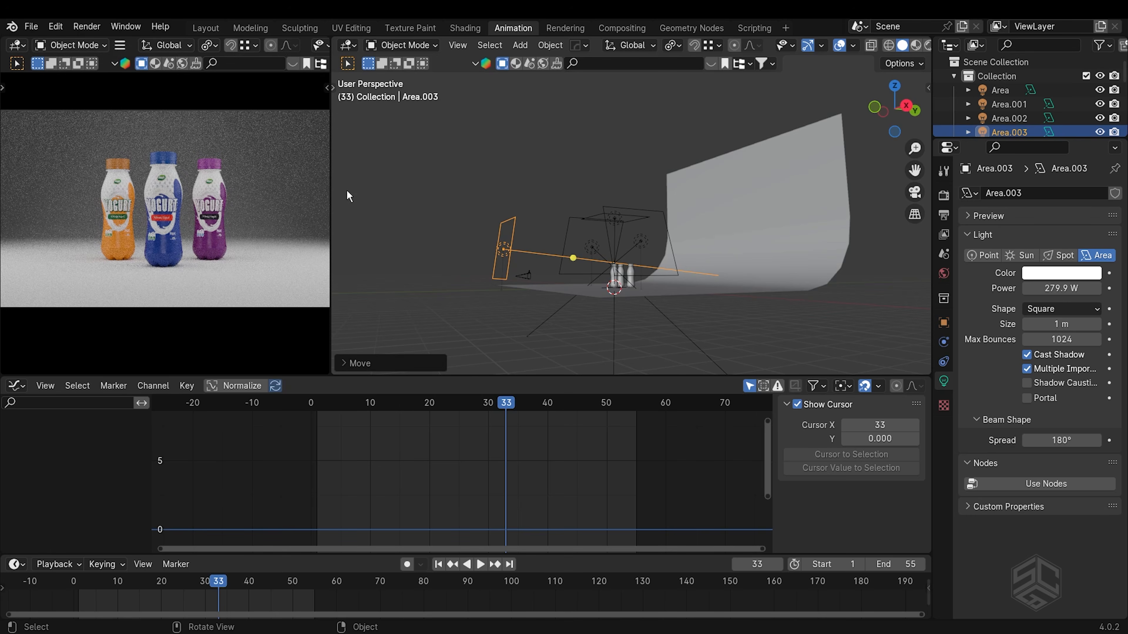
- Duplicate the overhead light to a spot near the curved backdrop and stretch the copy along X into a long strip
middle_click_drag(659, 252, 659, 279)
left_click(614, 259)
key("shift+d")
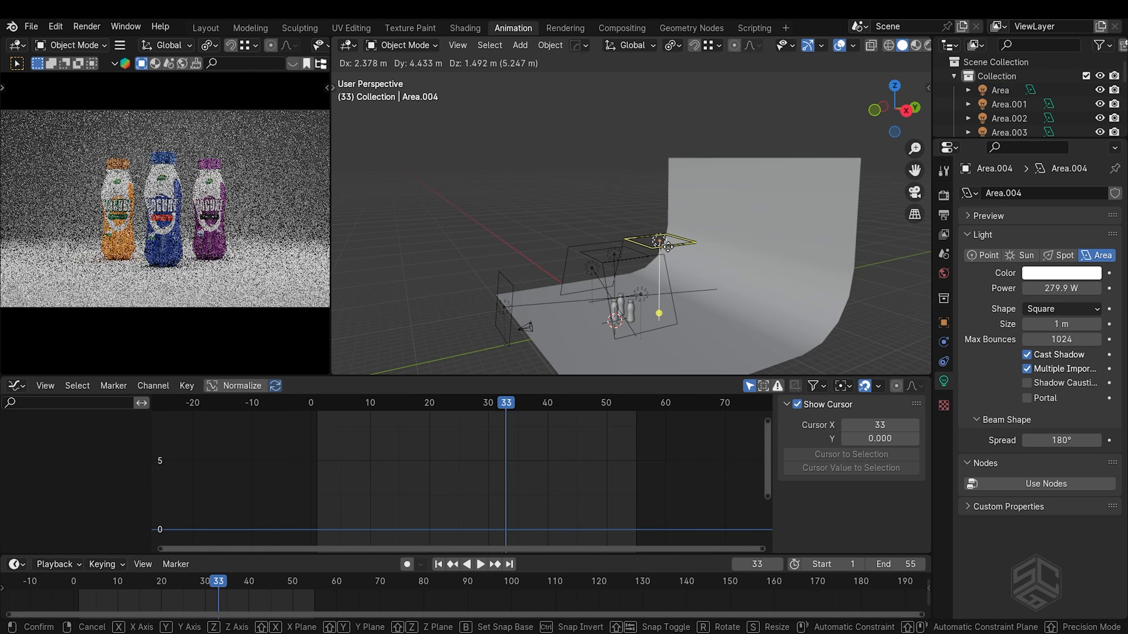
left_click(728, 245)
key("s")
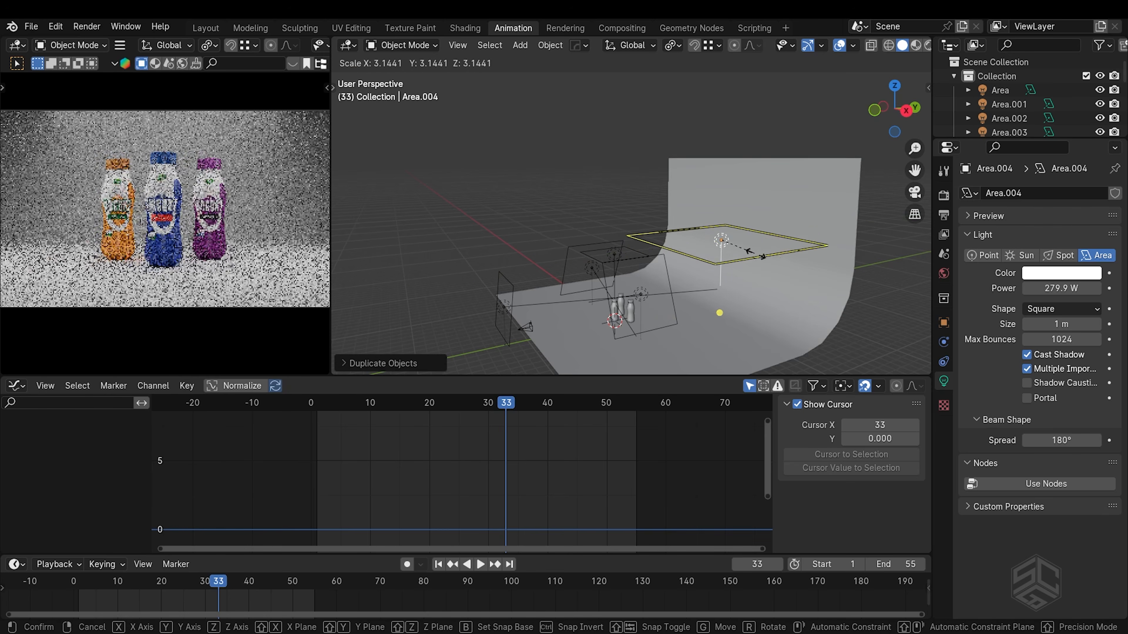
key("x")
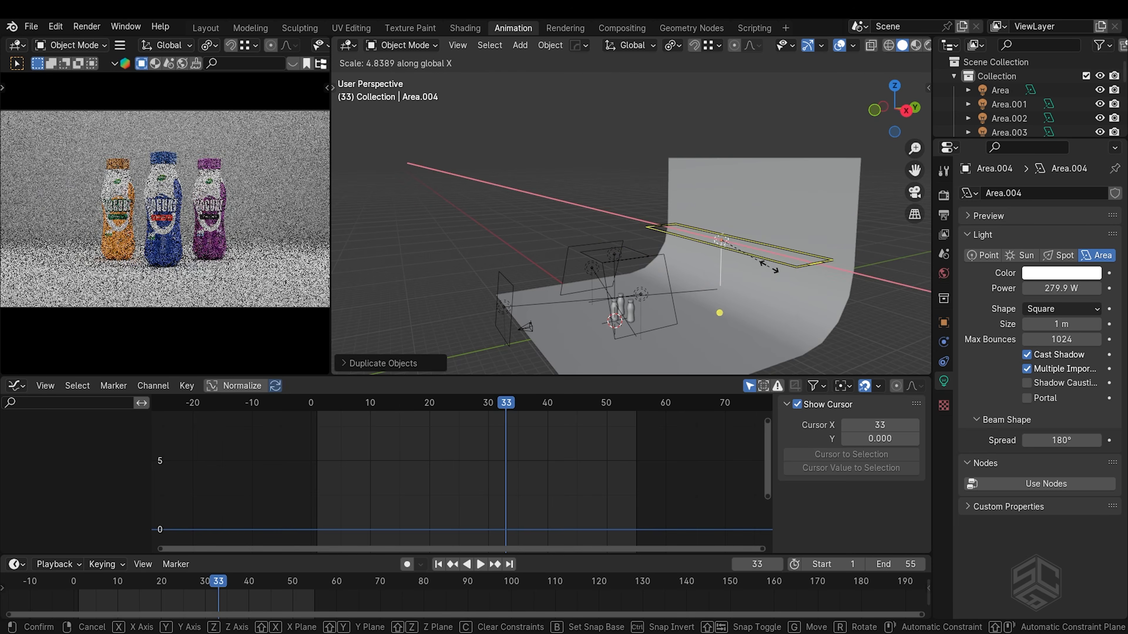
left_click(782, 278)
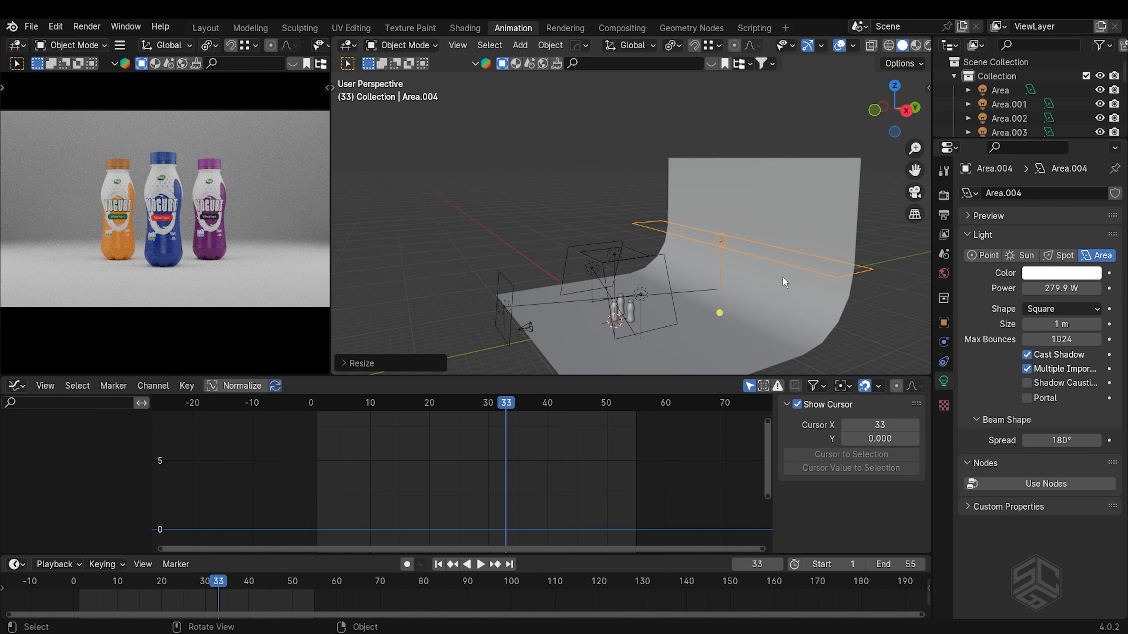
- Set the backdrop strip light's power to 293.4 W and scale it along X to about 0.57
middle_click_drag(783, 282, 720, 267)
key("s")
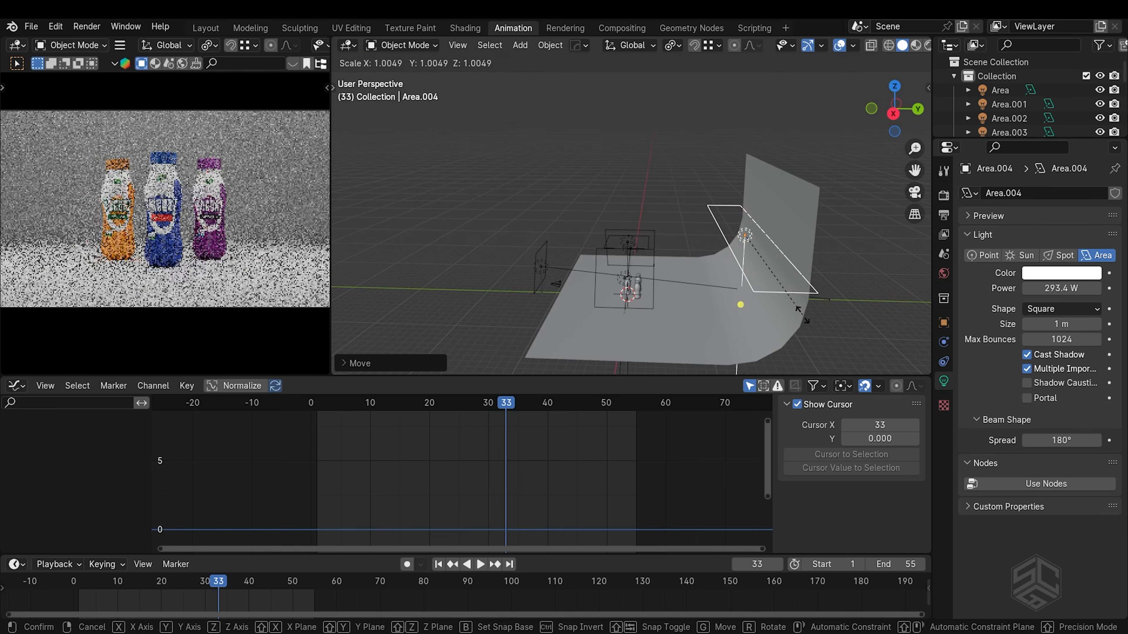
key("x")
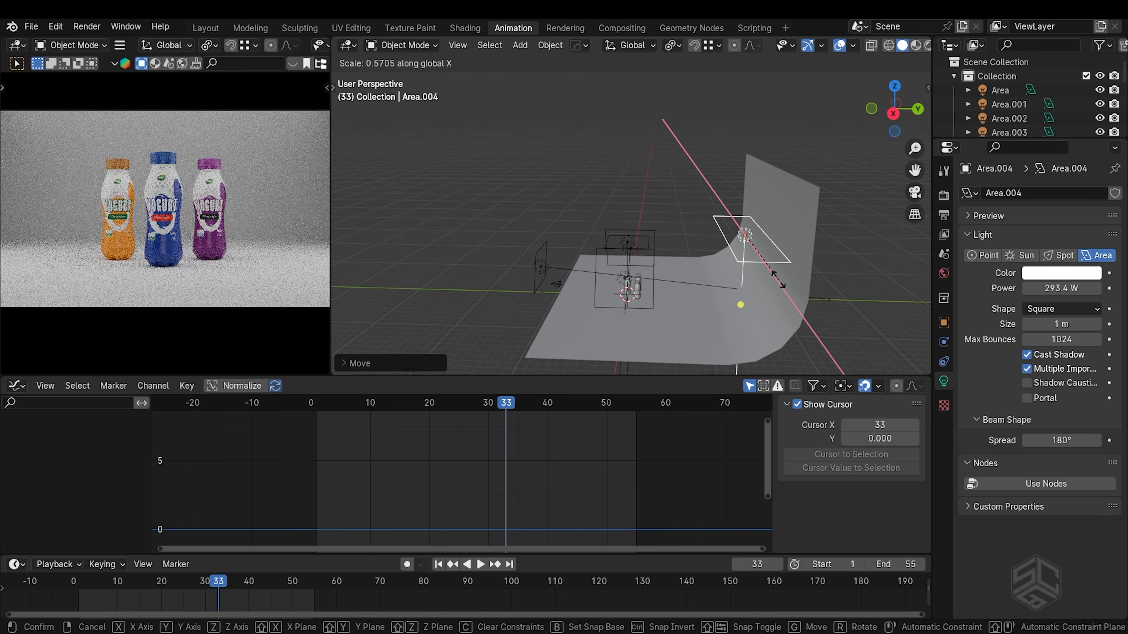
left_click(778, 284)
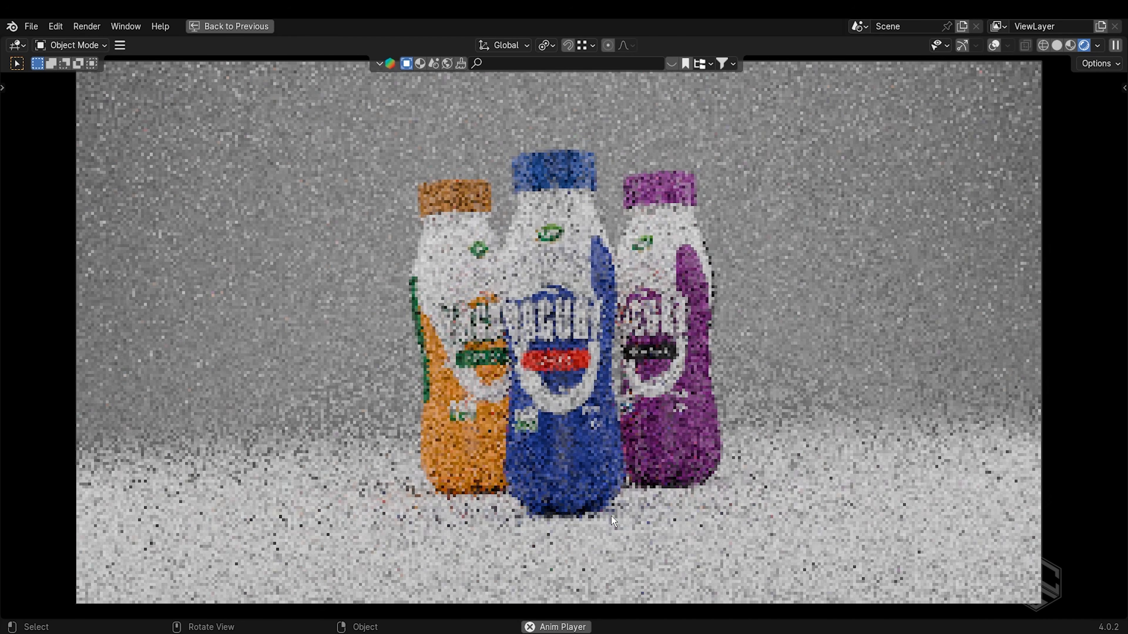
key("ctrl+alt+space")
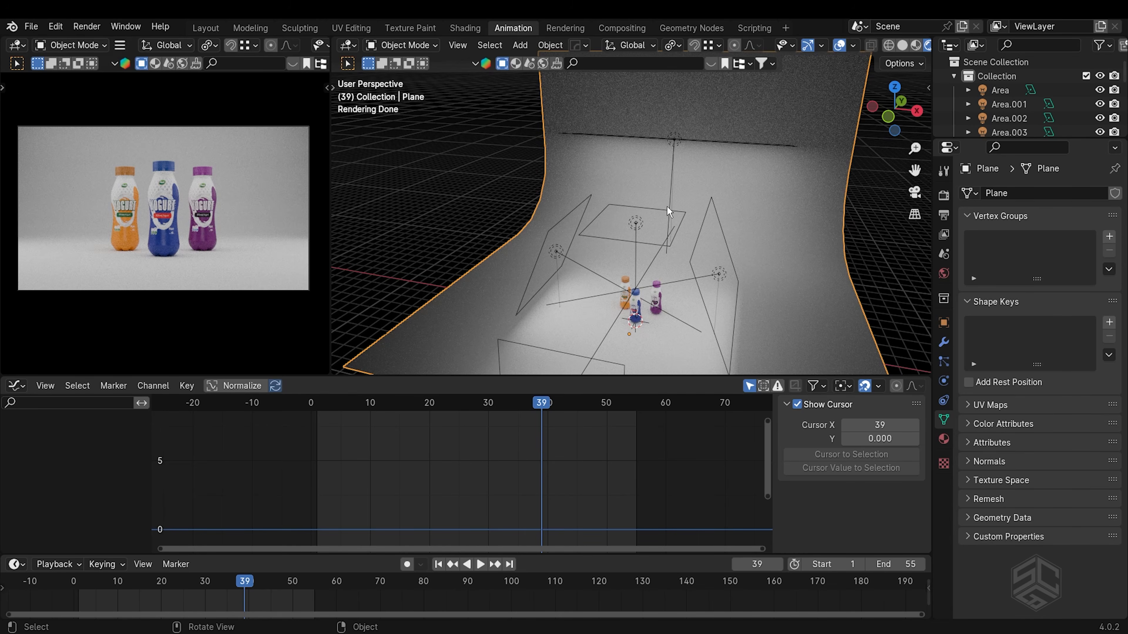
- Try a blue base color in a new material on the curved backdrop, and remove that material
left_click(944, 439)
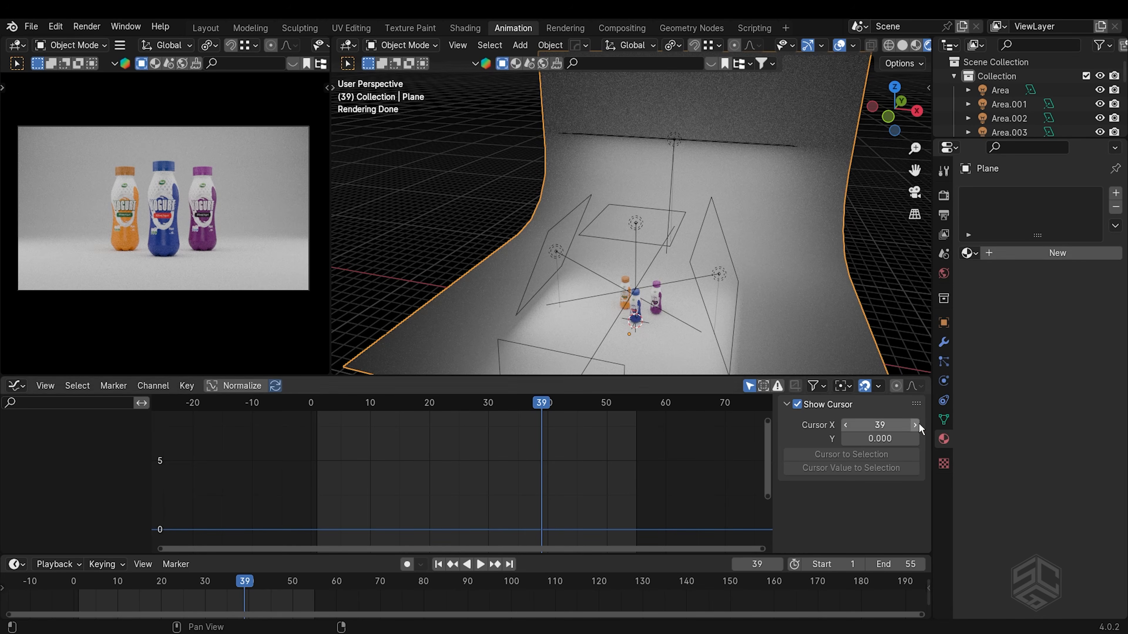
left_click(996, 255)
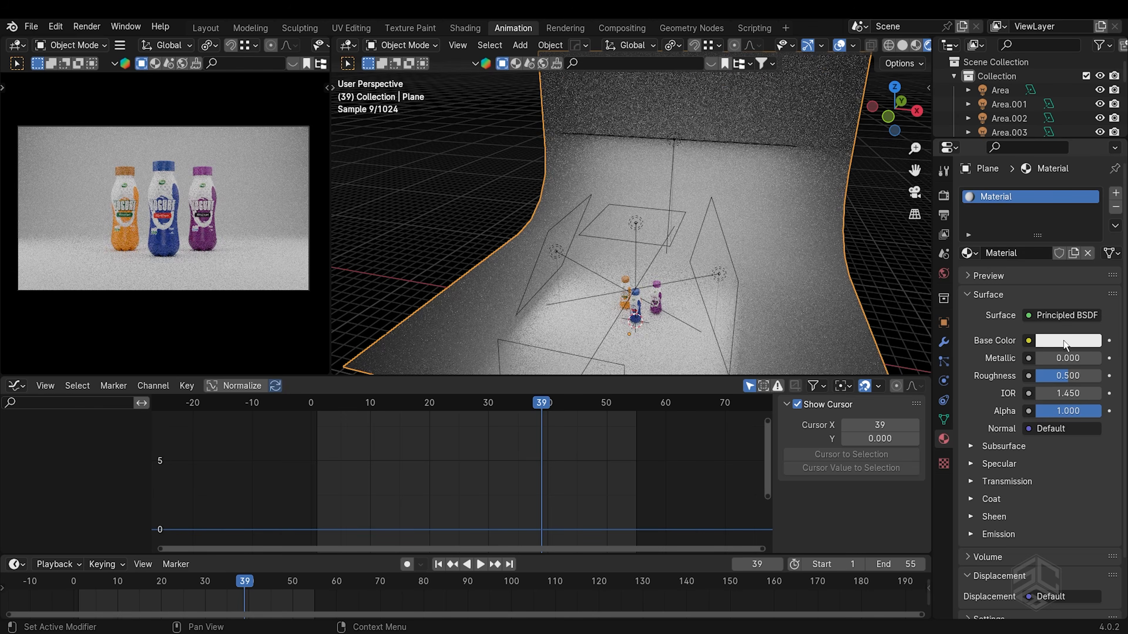
left_click(1047, 341)
mouse_move(1019, 179)
left_mouse_down()
mouse_move(1049, 157)
mouse_move(1044, 186)
mouse_move(1014, 200)
mouse_move(1044, 191)
mouse_move(1045, 154)
left_mouse_up()
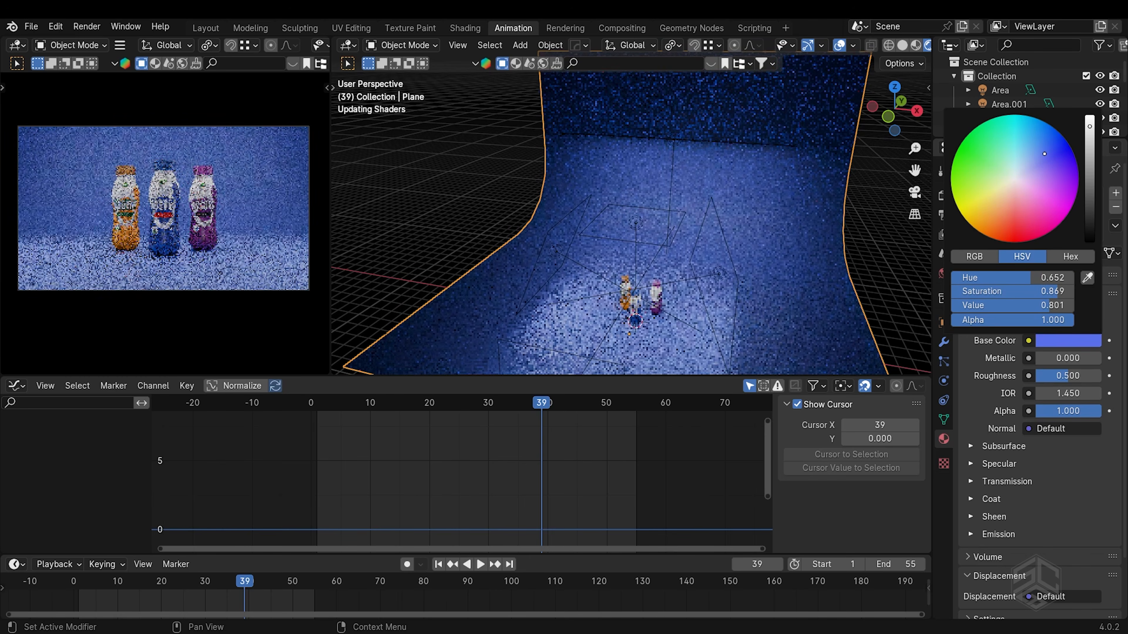
key("BackSpace")
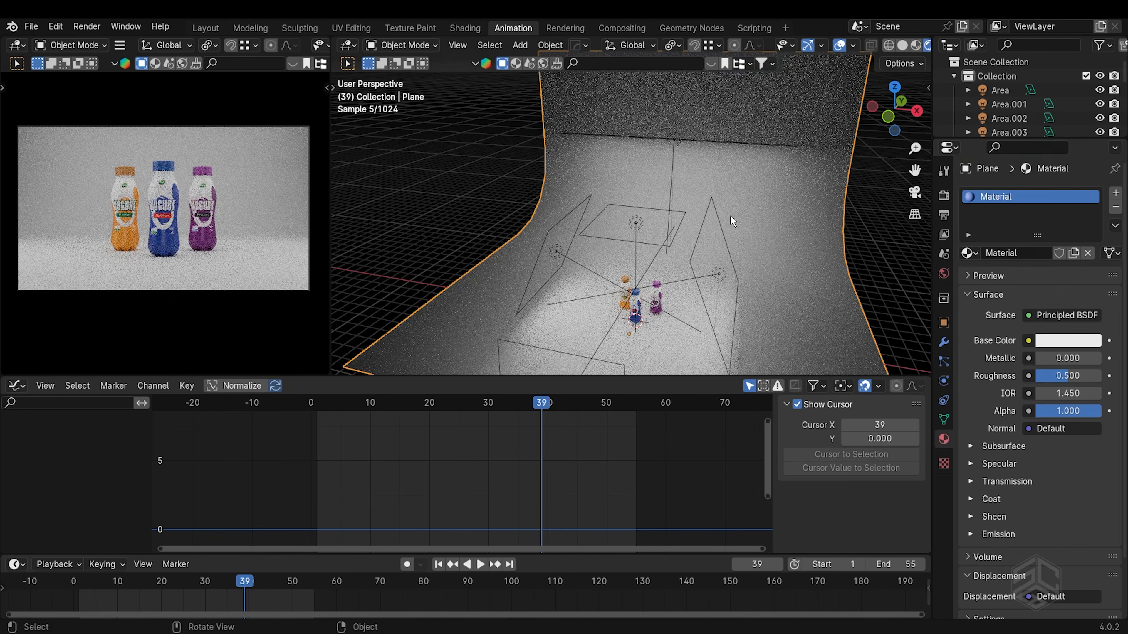
left_click(1116, 208)
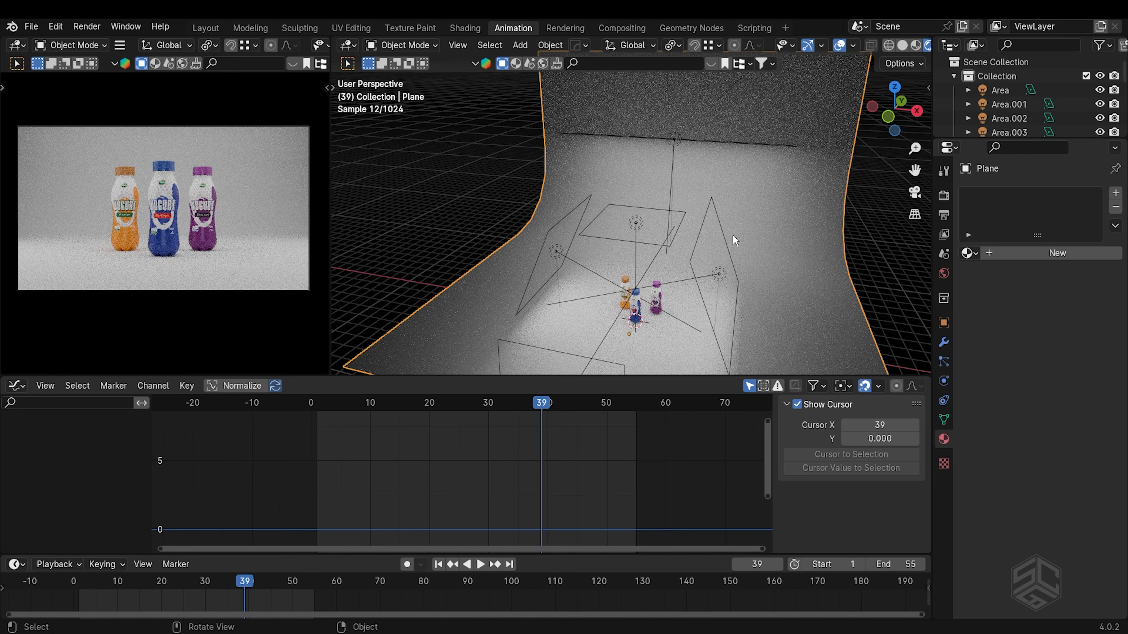
- Select the camera and enable its Depth of Field
left_click(943, 196)
middle_click_drag(701, 249, 706, 178, "shift")
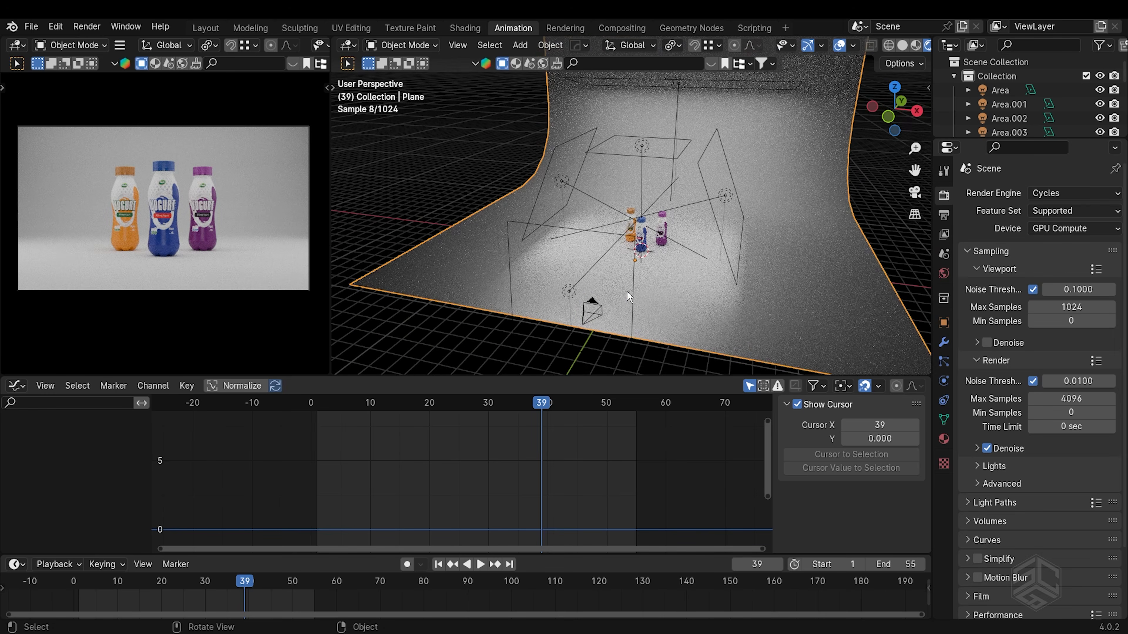
left_click(595, 306)
scroll(755, 347, "up", 1)
left_click(943, 380)
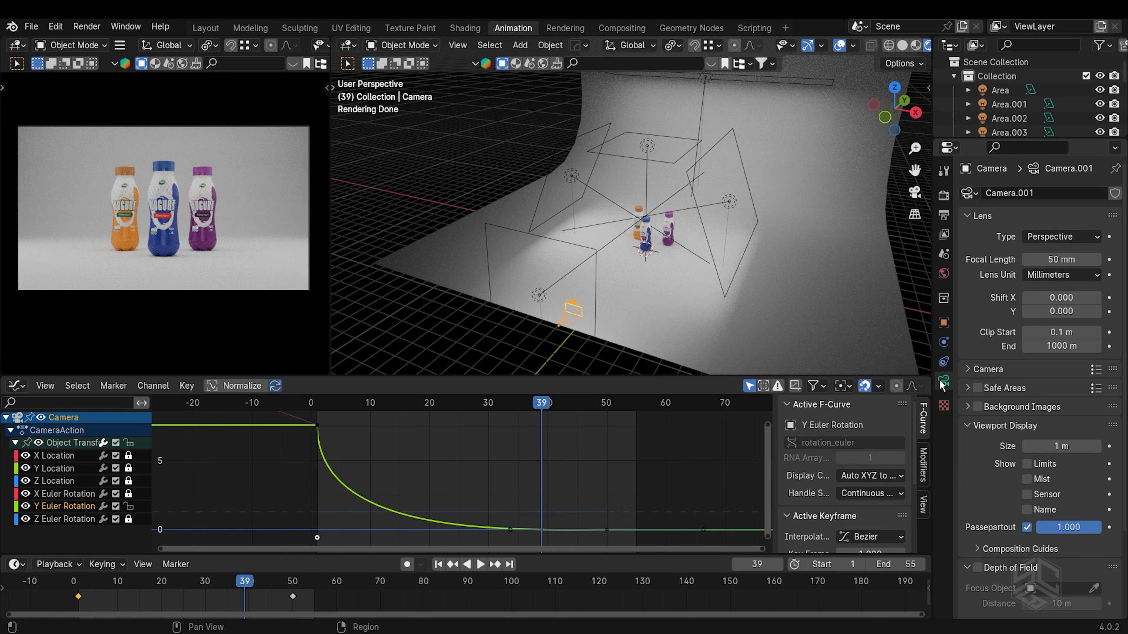
left_click(977, 567)
- Switch the 3D viewport to Solid shading and pick the front bottle, Circle.002, as the camera's depth of field focus object
scroll(799, 266, "up", 4)
left_click(902, 45)
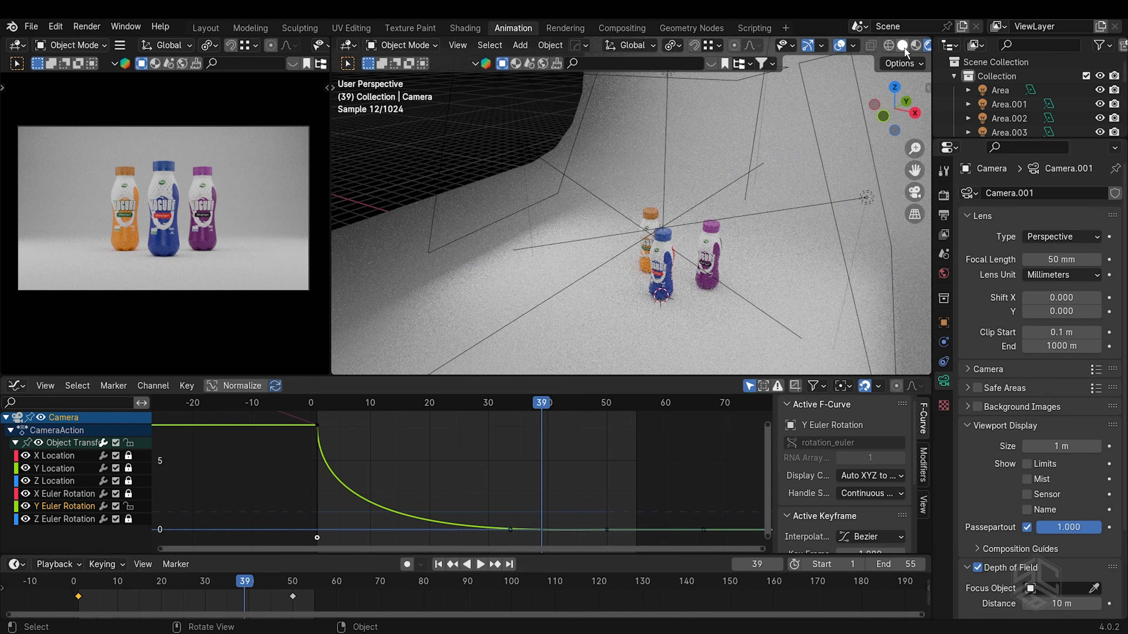
middle_click_drag(695, 267, 690, 268)
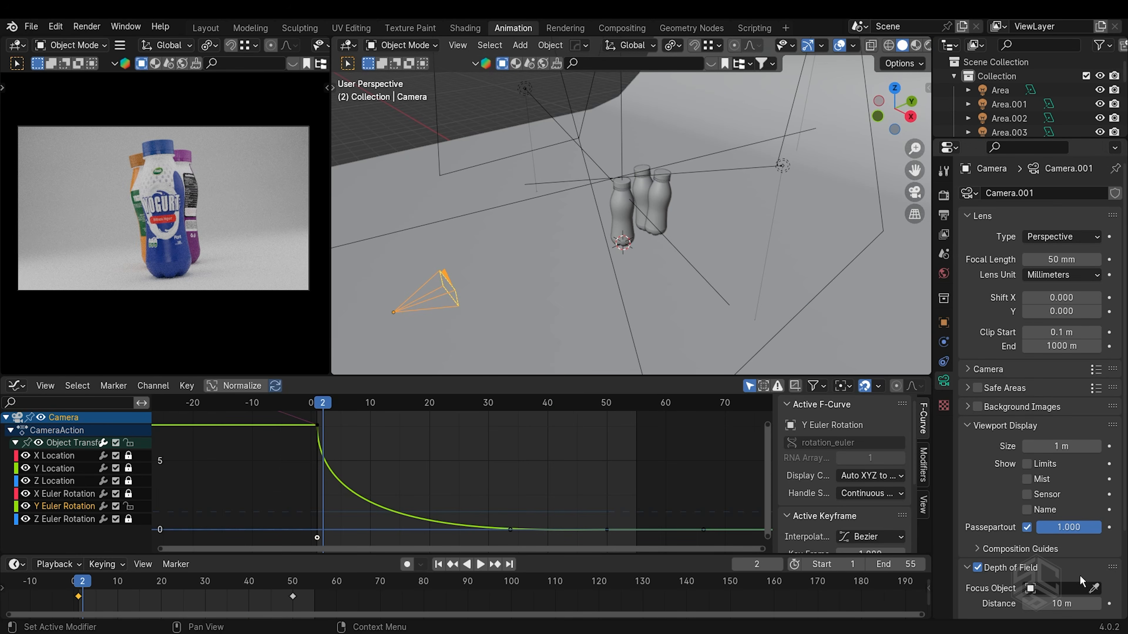
left_click(1094, 588)
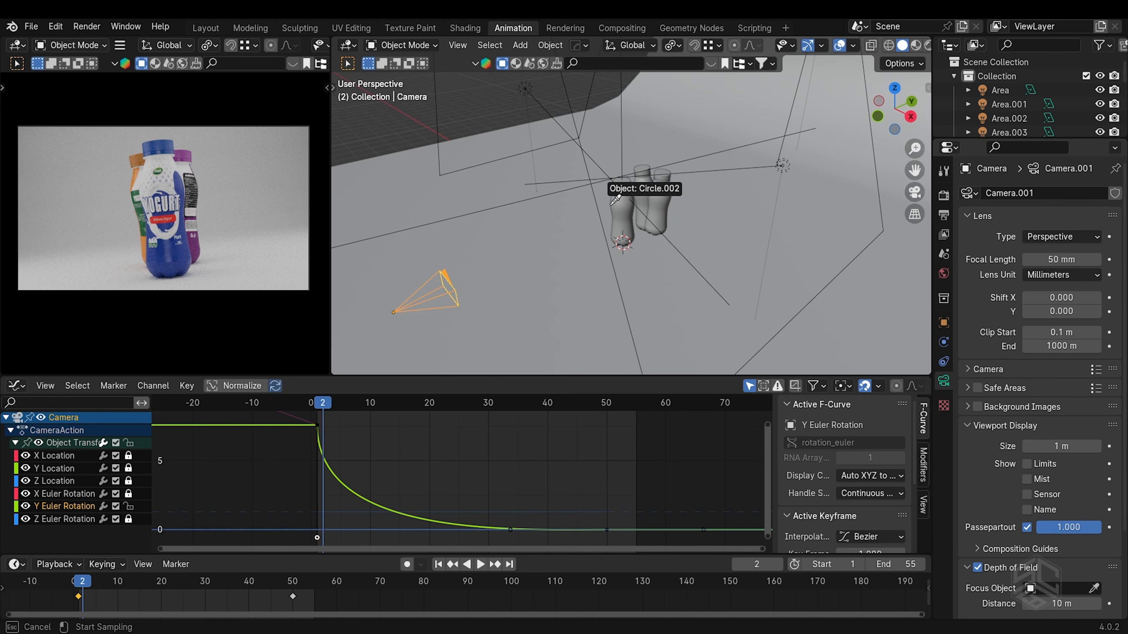
left_click(627, 194)
scroll(1039, 378, "down", 5)
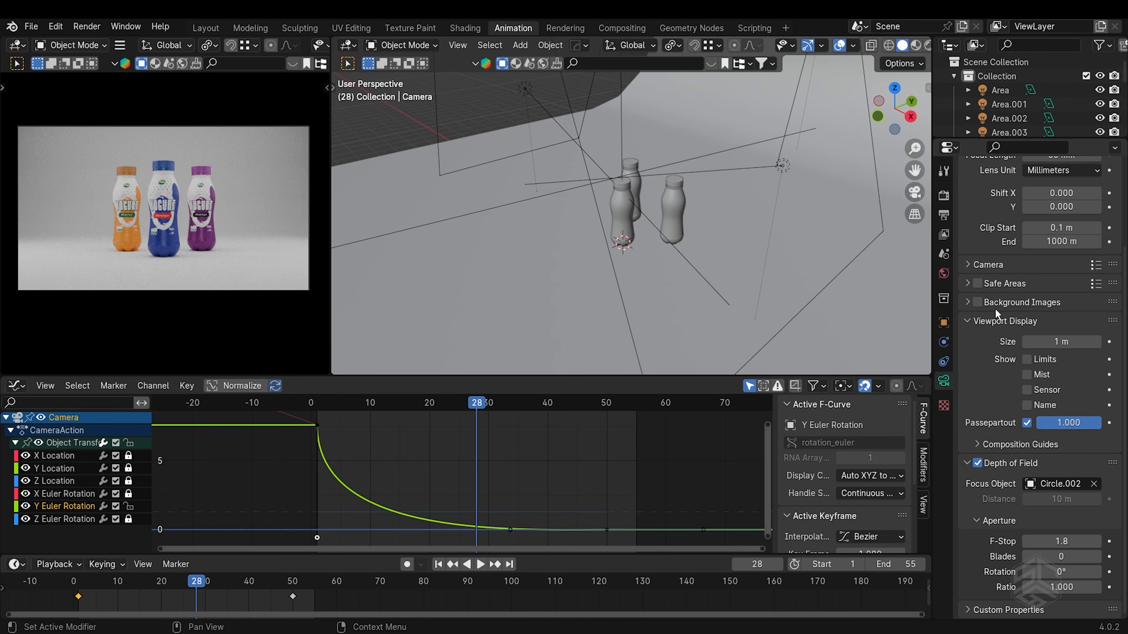
- Set the Cycles render max samples to 300 and enable Motion Blur in the scene's render settings
scroll(995, 314, "up", 3)
left_click(943, 196)
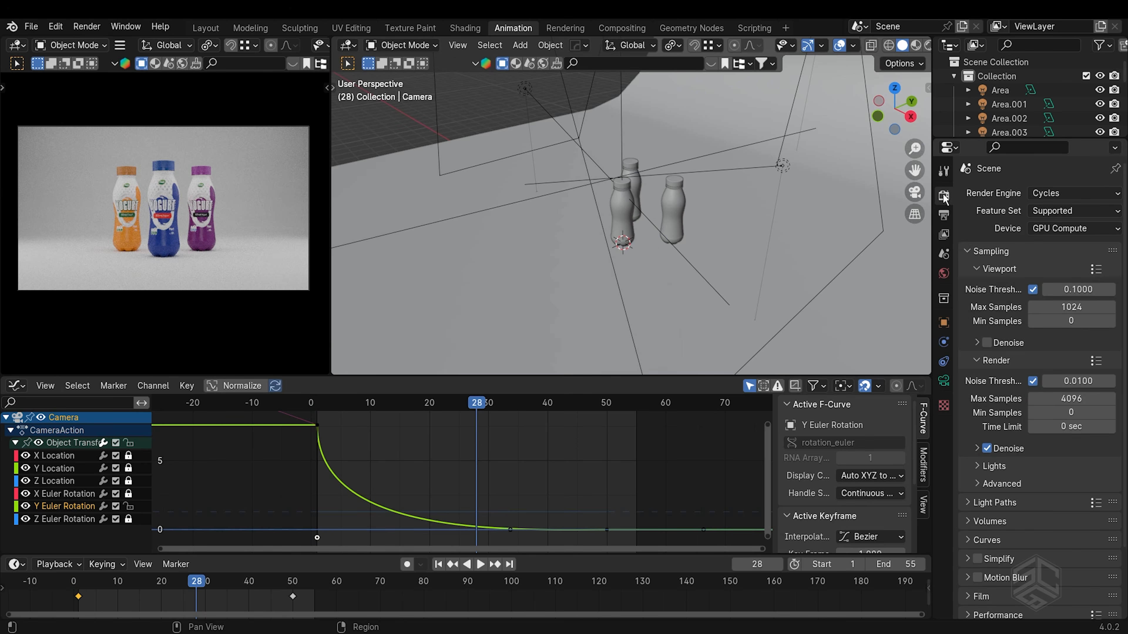
double_click(1073, 398)
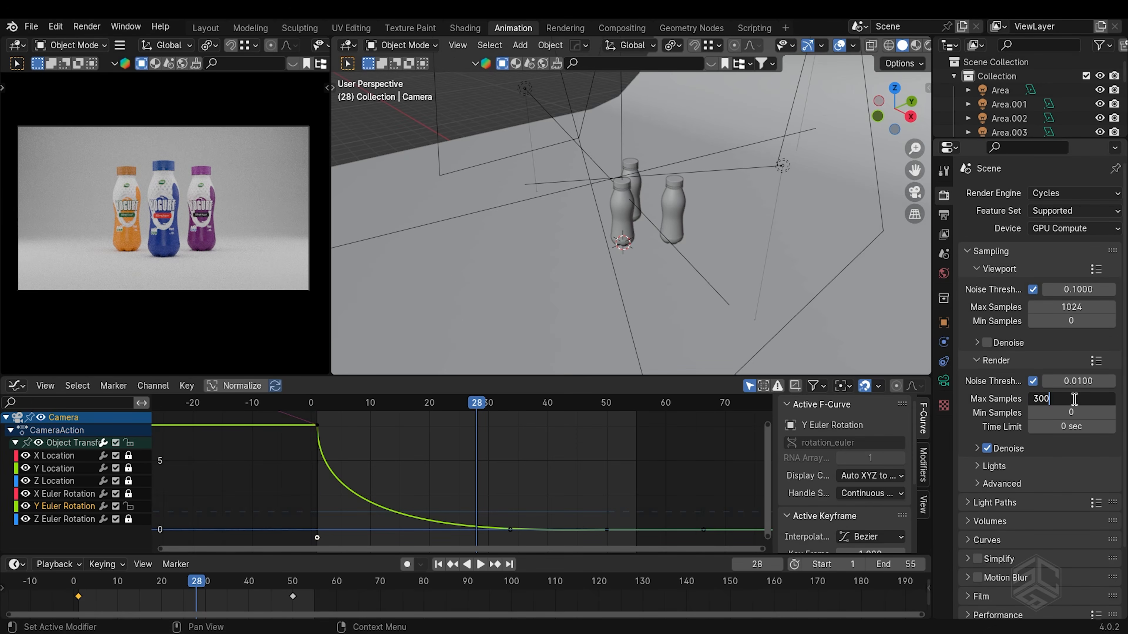
key("Return")
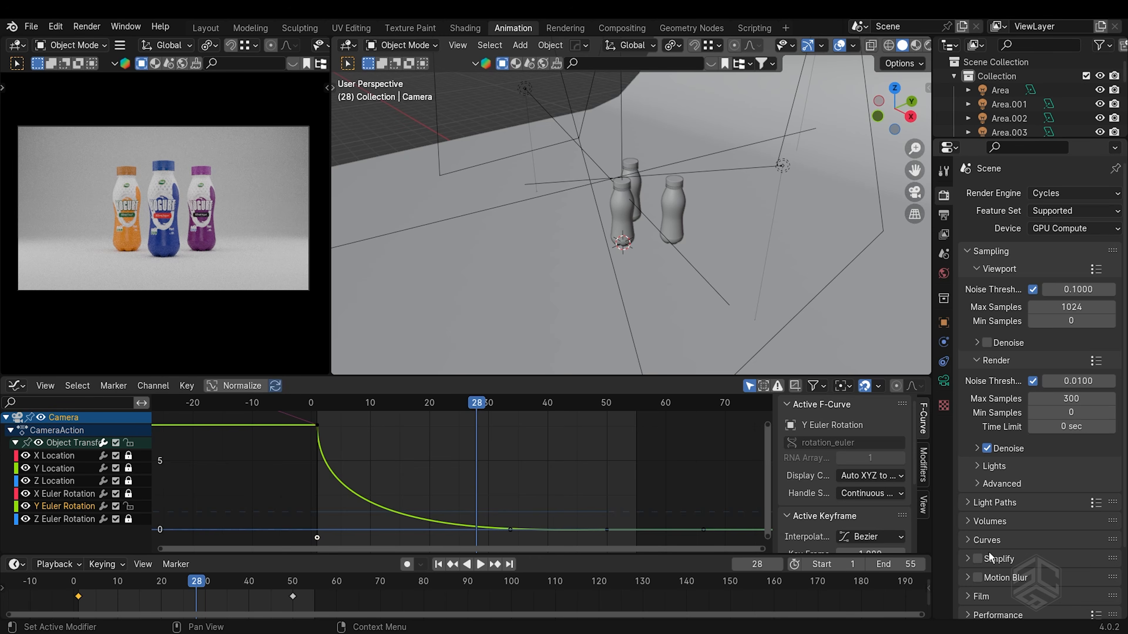
left_click(979, 577)
- Set the Color Management look to Medium High Contrast
scroll(984, 572, "down", 4)
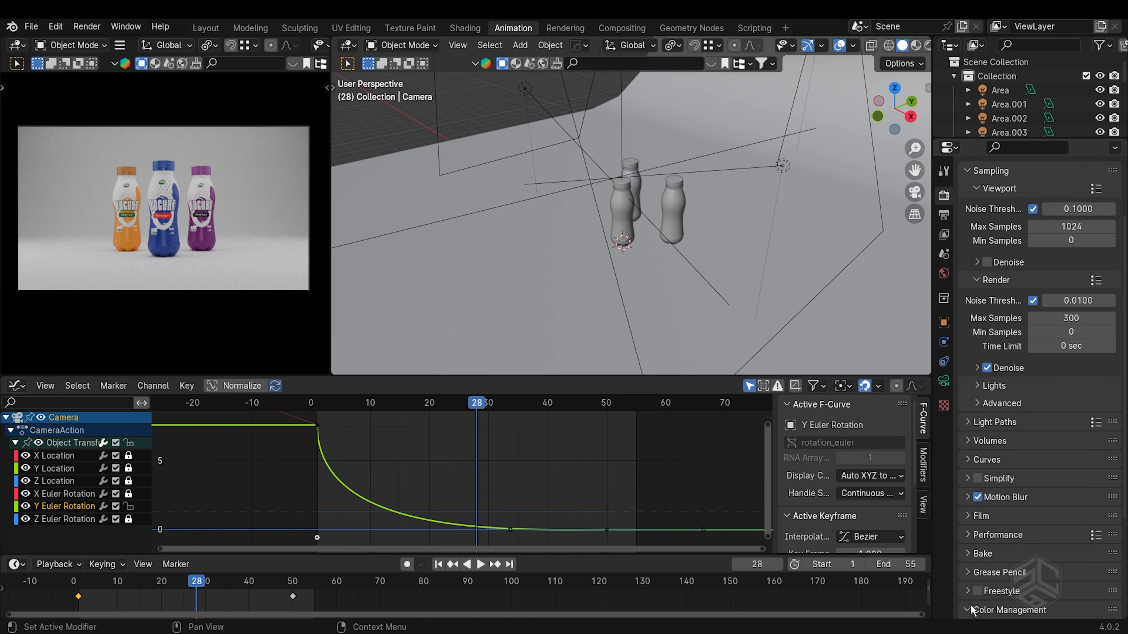
left_click(971, 610)
scroll(984, 577, "down", 7)
left_click(1052, 520)
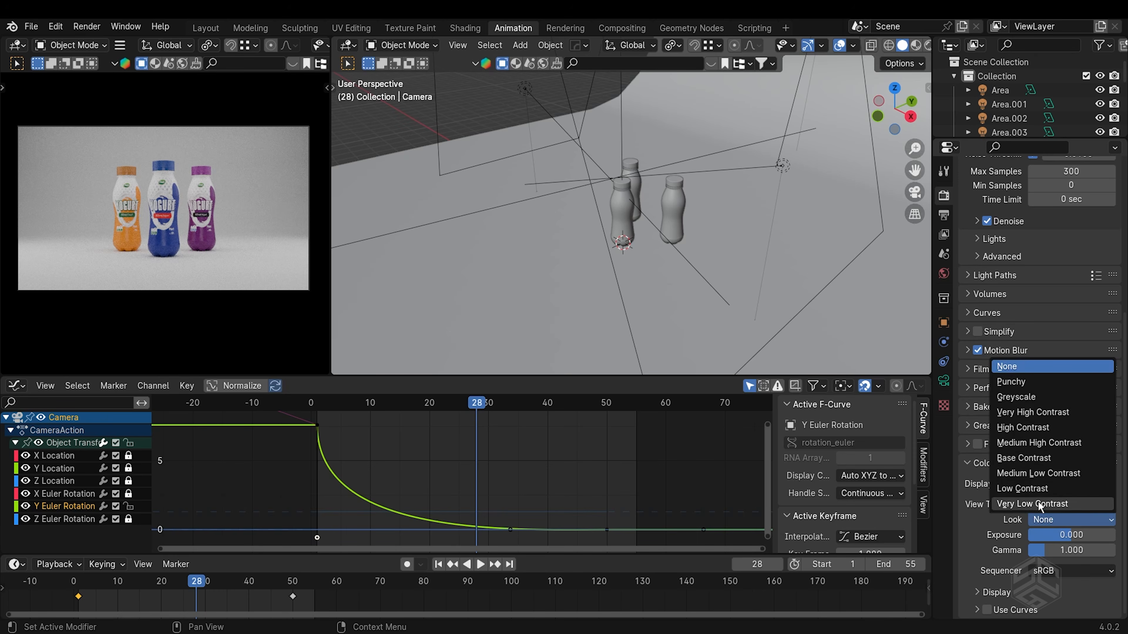
left_click(1022, 441)
- Set the render output path to the yogurt animation folder under D:\Blender, keep the PNG file format, and render the animation
scroll(988, 489, "up", 10)
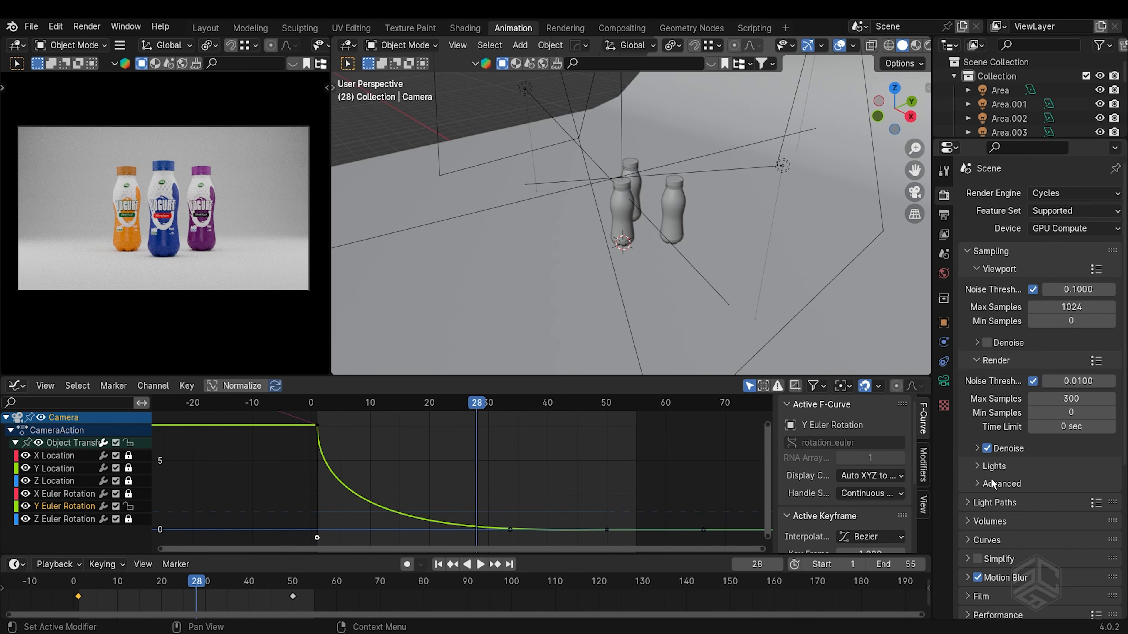
left_click(942, 218)
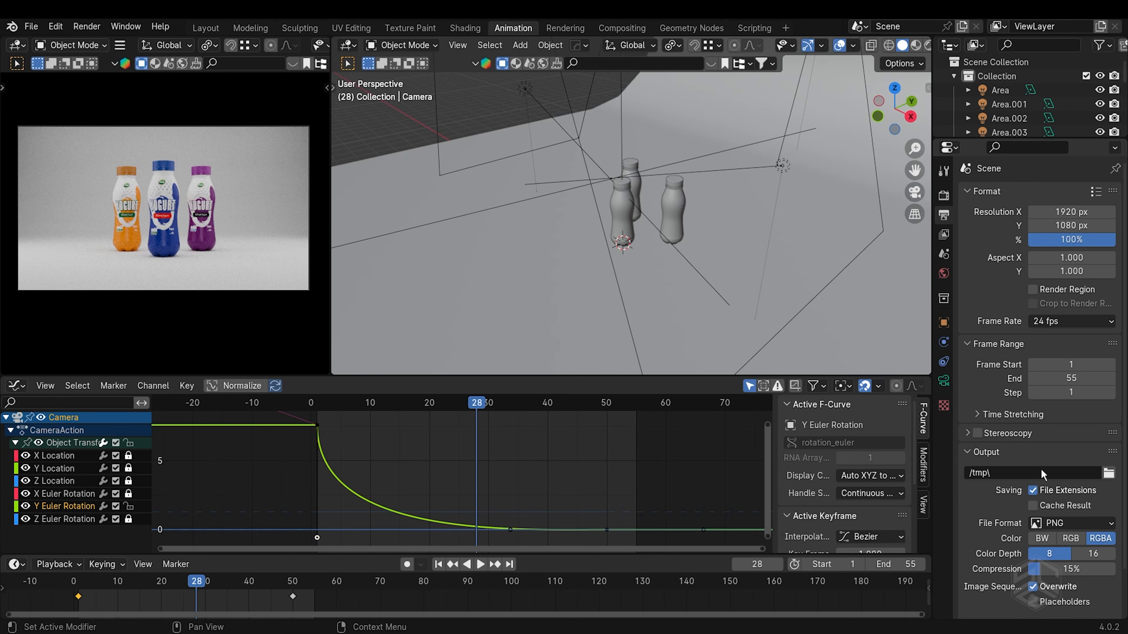
left_click(1108, 474)
left_click(666, 442)
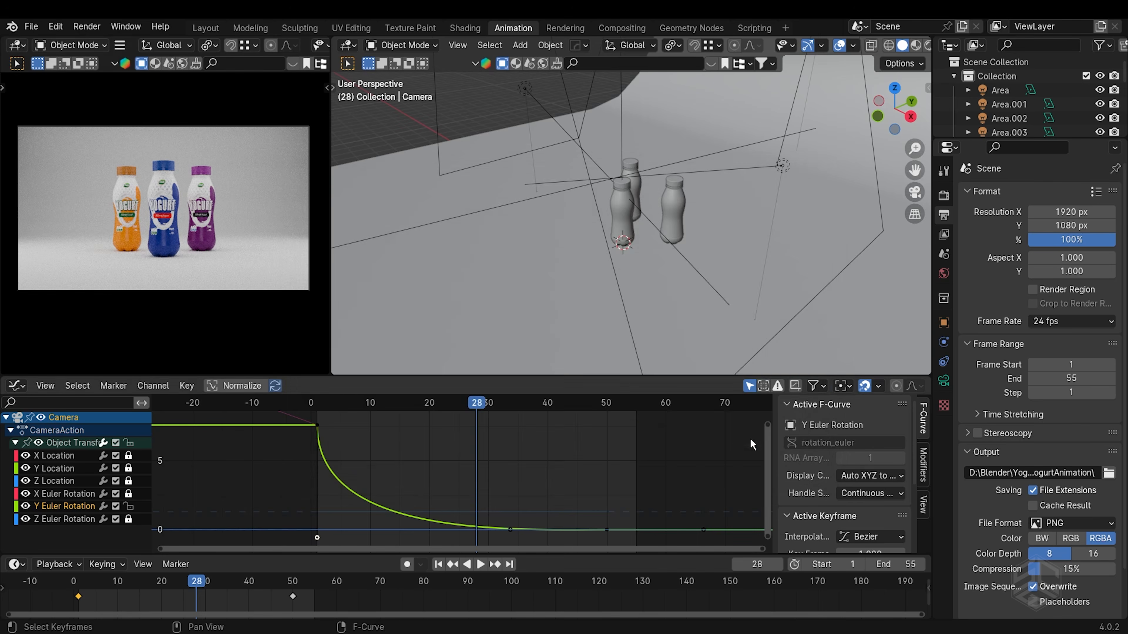
left_click(1056, 524)
left_click(83, 26)
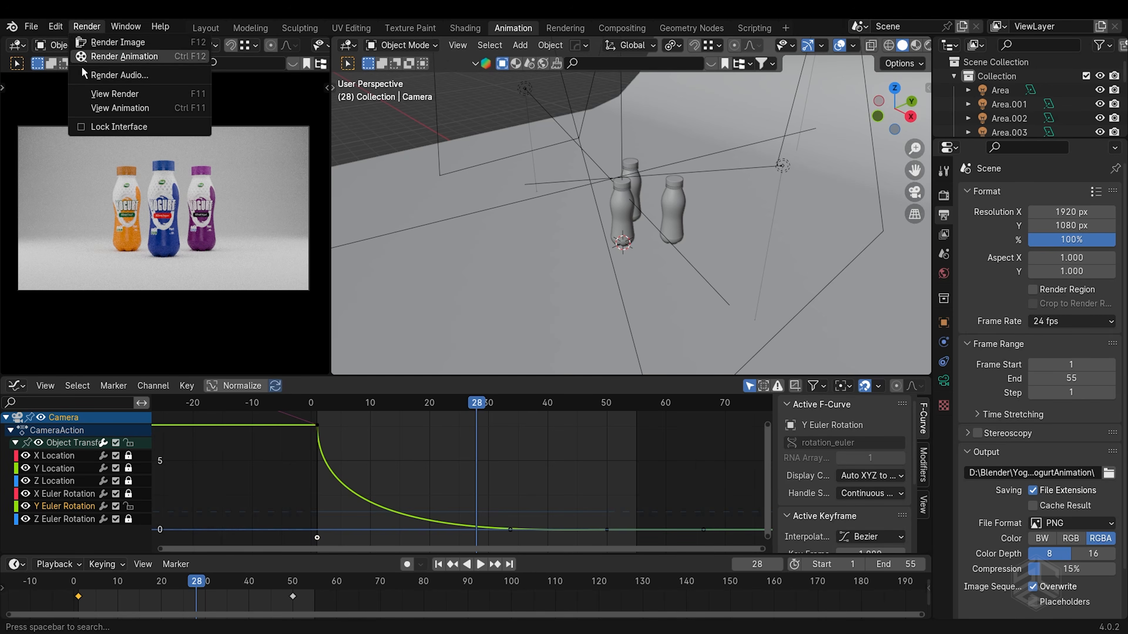
left_click(122, 59)
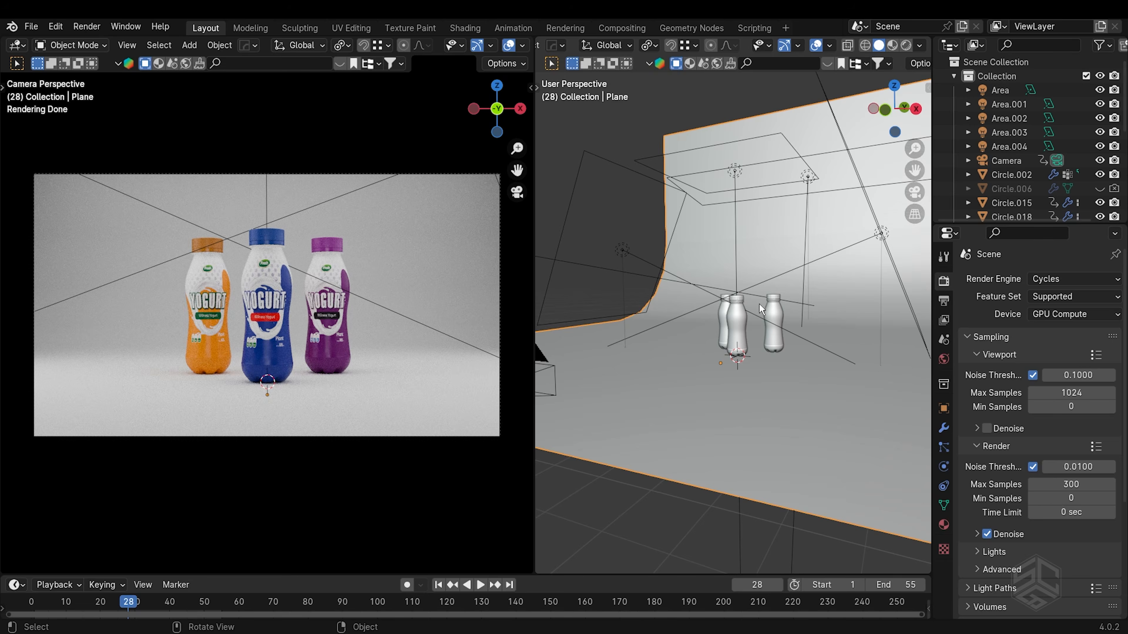
- Examine the three bottles and the light setup from several angles, and switch the 3D viewport to Material Preview shading
middle_click_drag(758, 304, 777, 328)
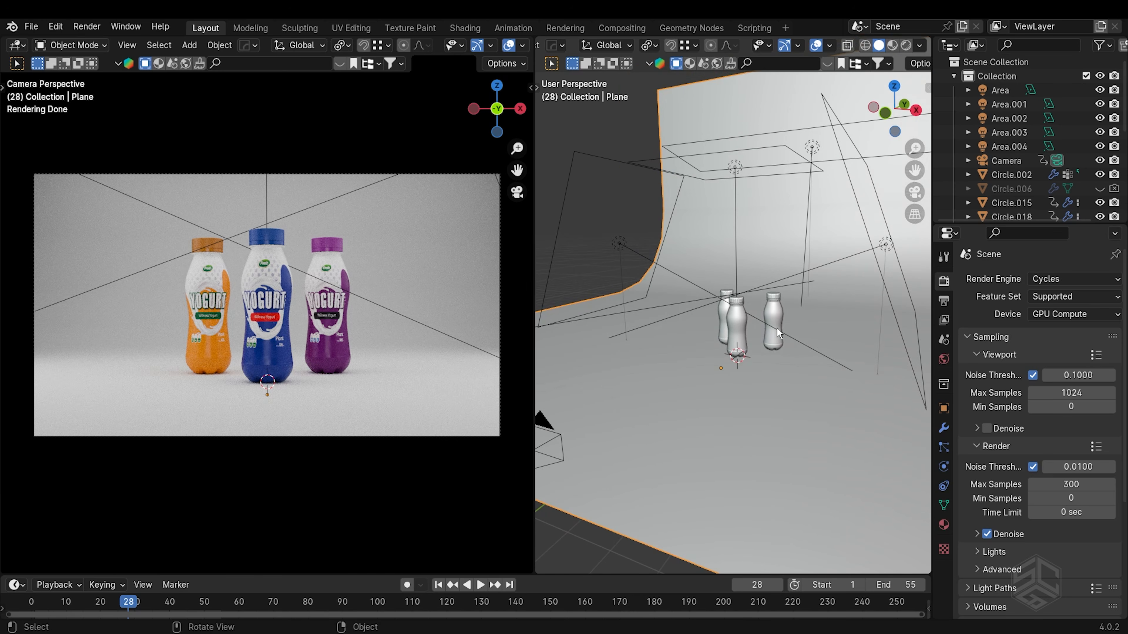
scroll(777, 328, "up", 1)
scroll(286, 323, "up", 1)
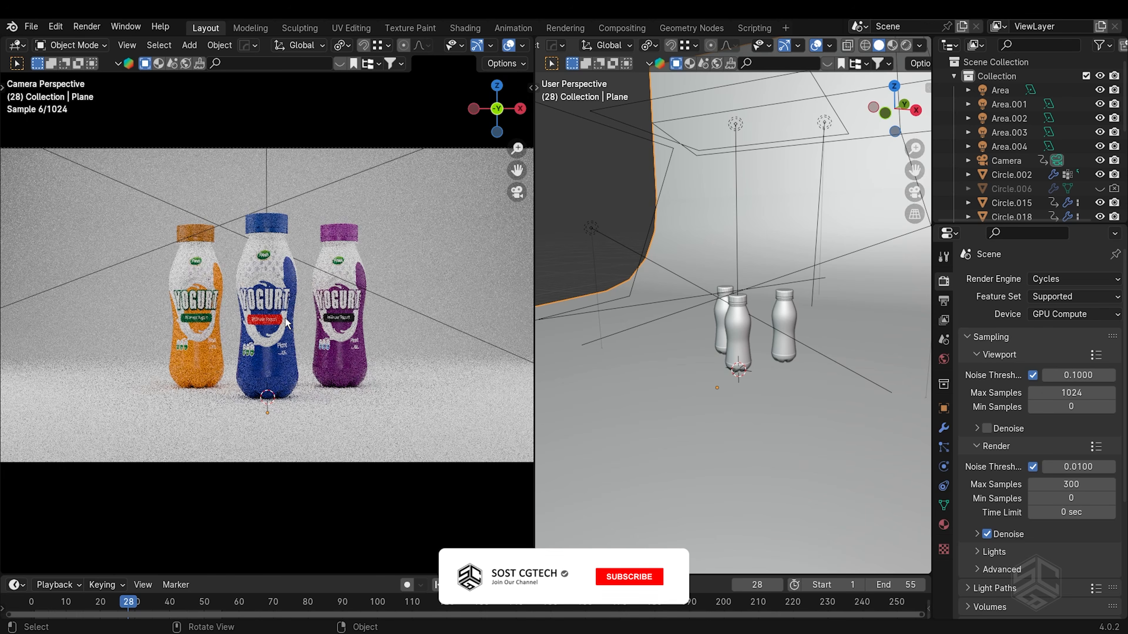
scroll(449, 316, "down", 1)
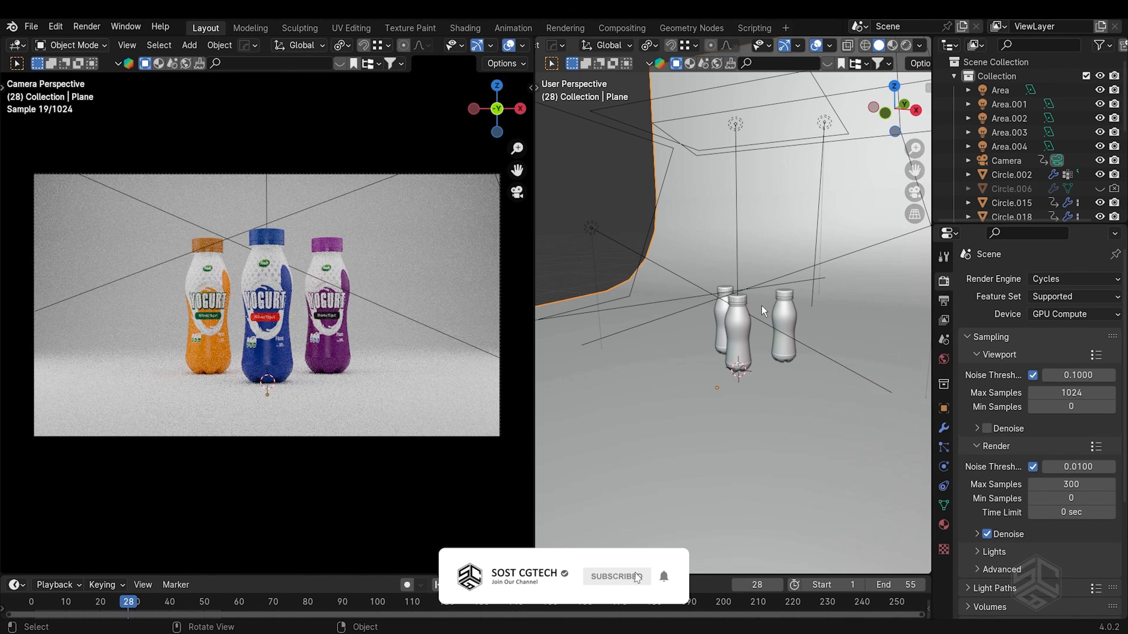
scroll(761, 304, "down", 2)
mouse_move(761, 304)
middle_mouse_down()
mouse_move(781, 301)
mouse_move(766, 307)
middle_mouse_up()
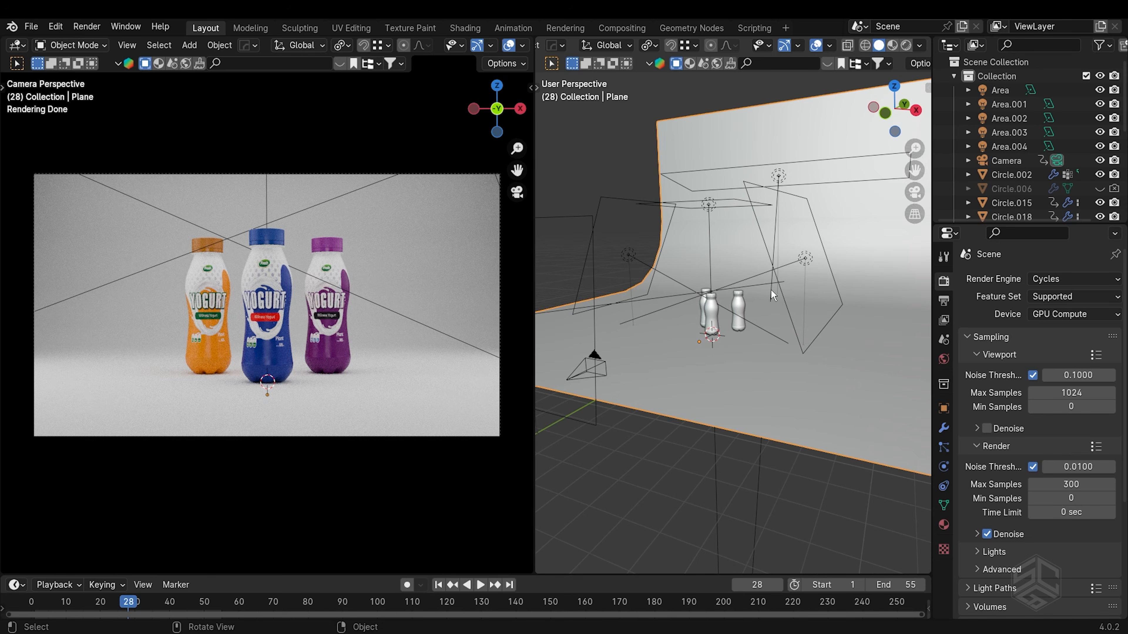
scroll(750, 283, "up", 3)
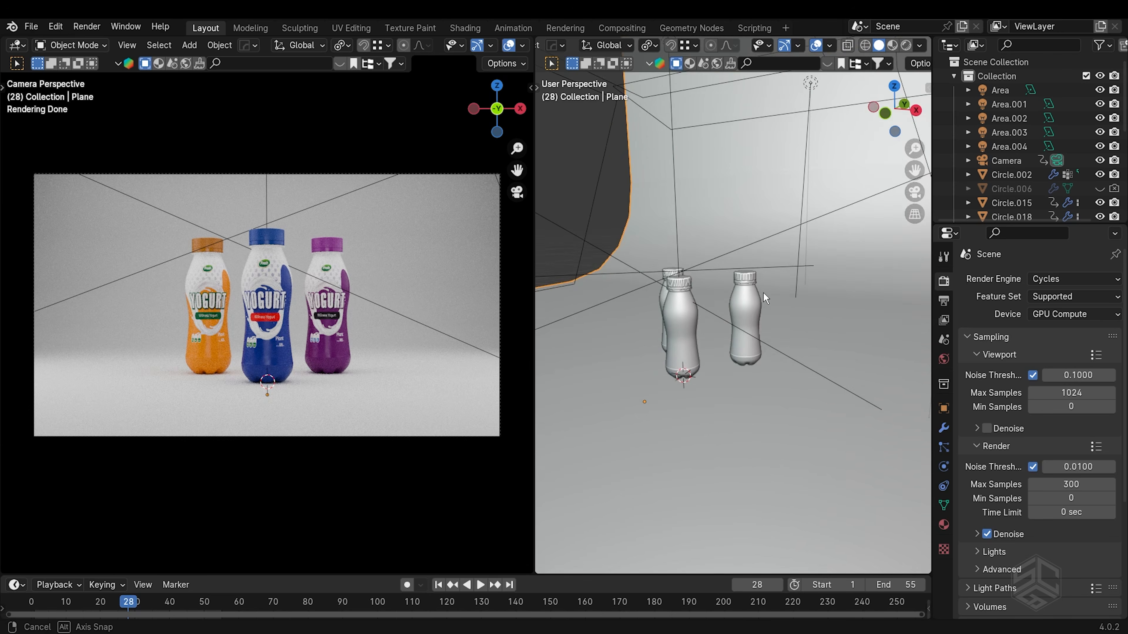
middle_click_drag(762, 293, 844, 290)
left_click(892, 45)
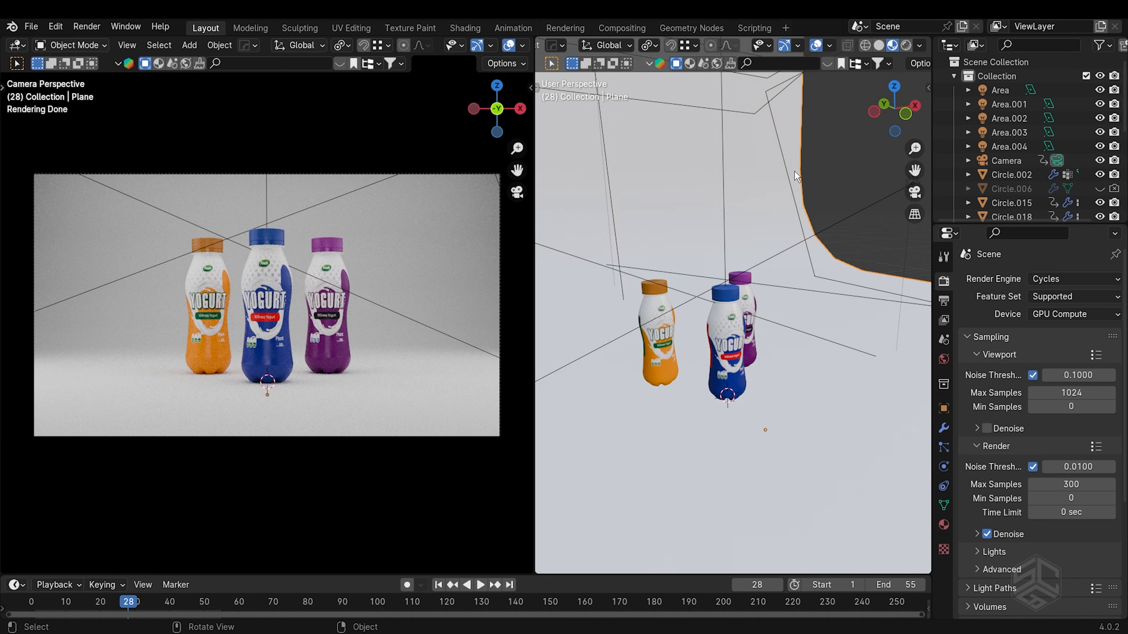